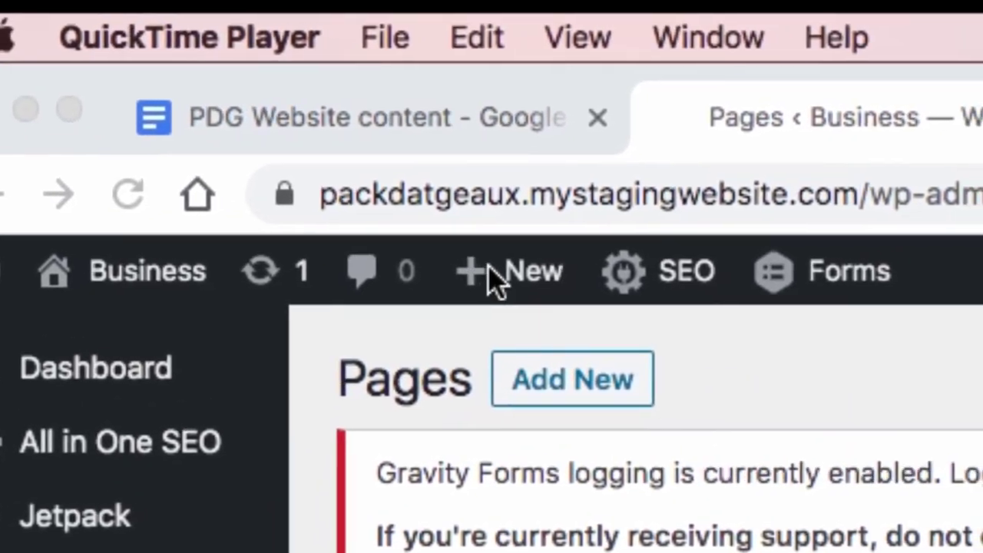
Create a new page, dismiss the block editor welcome guide, and launch the Divi Builder for it
left_click(509, 265)
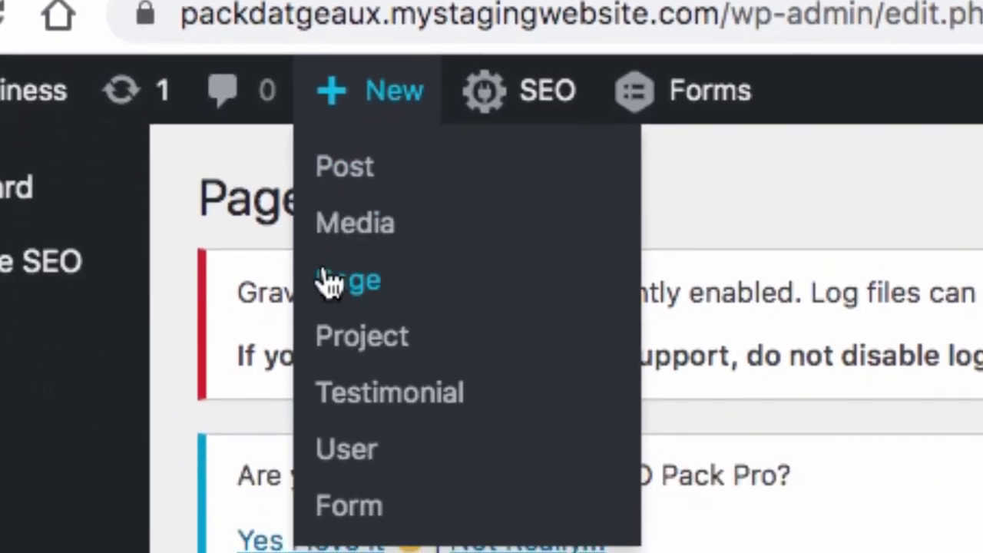
left_click(464, 461)
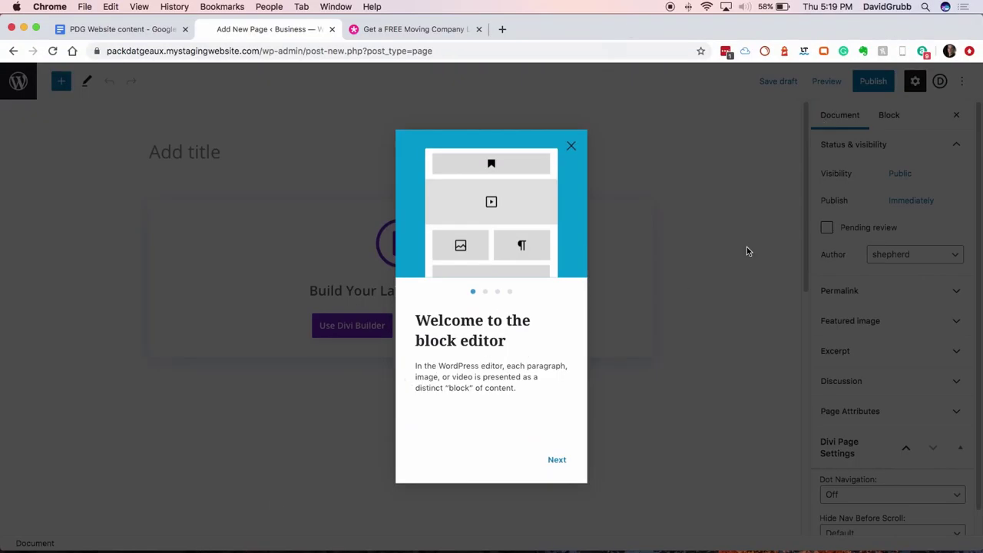
left_click(571, 147)
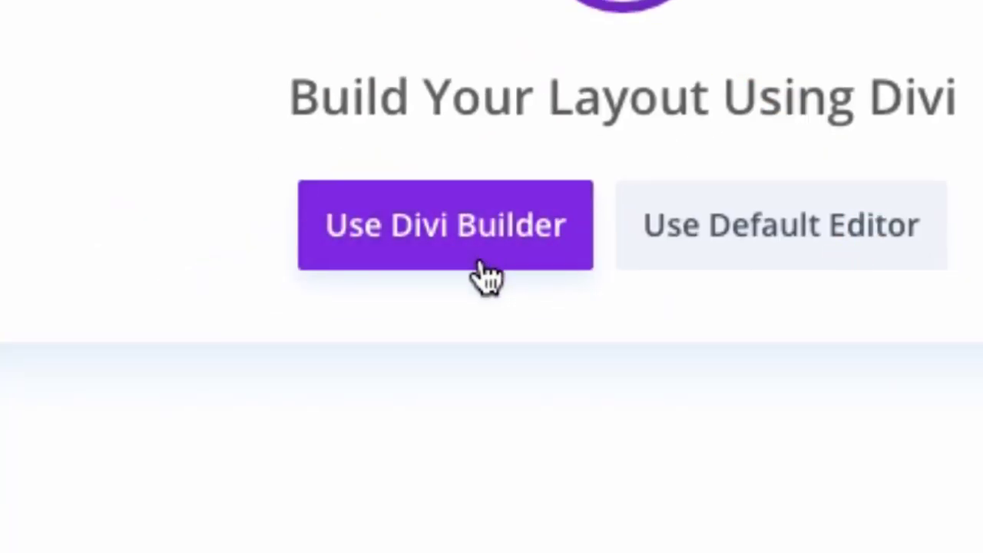
left_click(484, 277)
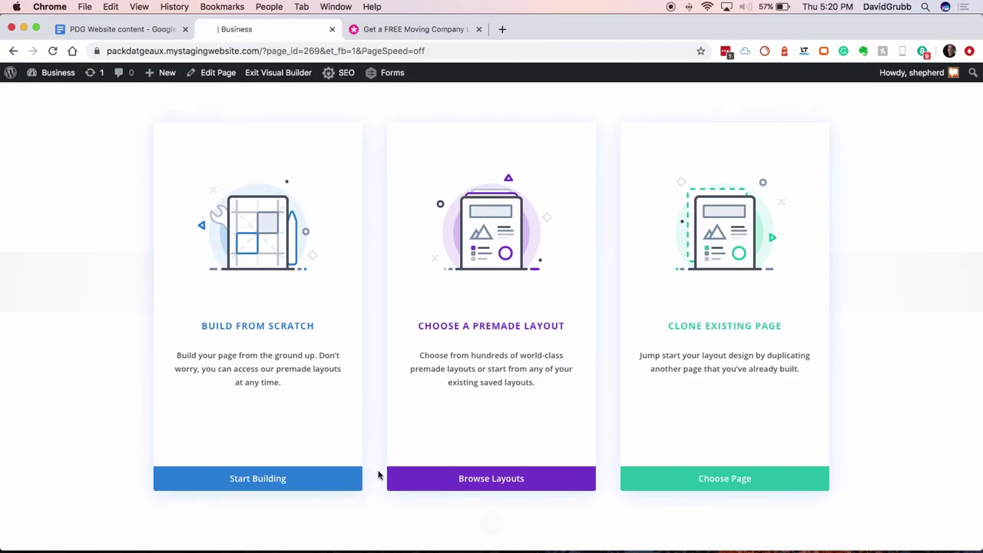
Search the premade layouts for "moving" and load the Moving Company Services Page layout into the page
left_click(500, 479)
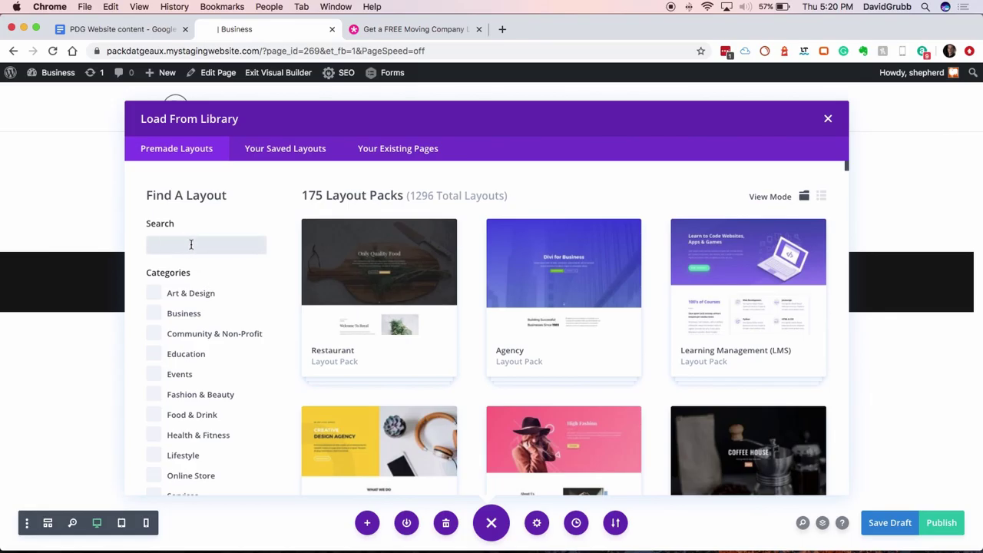
left_click(191, 245)
type("movin")
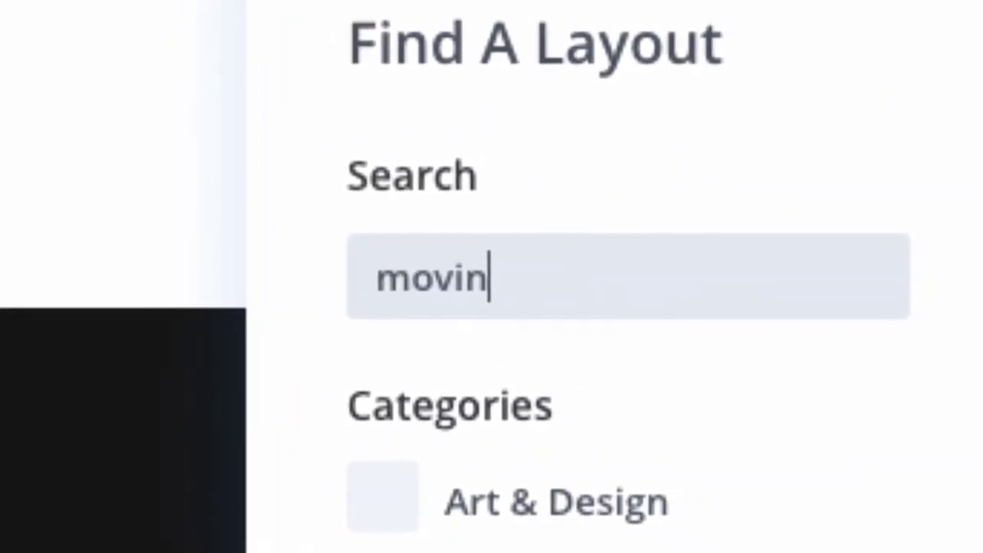
type("g")
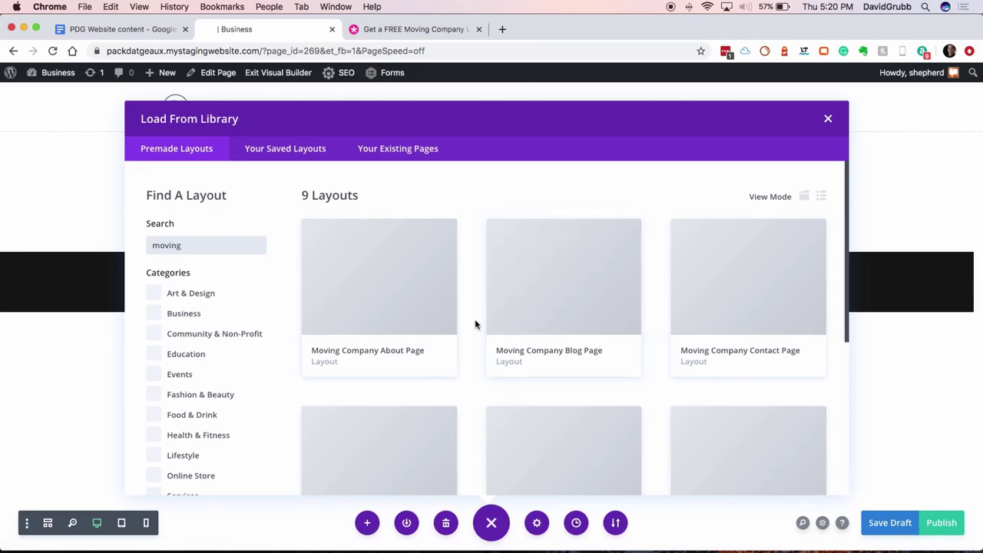
scroll(564, 346, "down", 5)
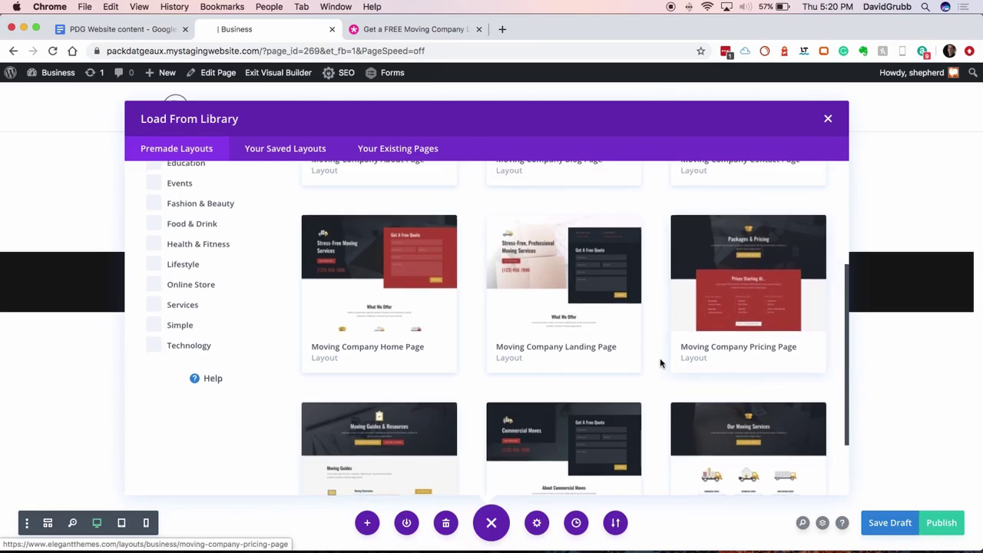
scroll(660, 362, "down", 3)
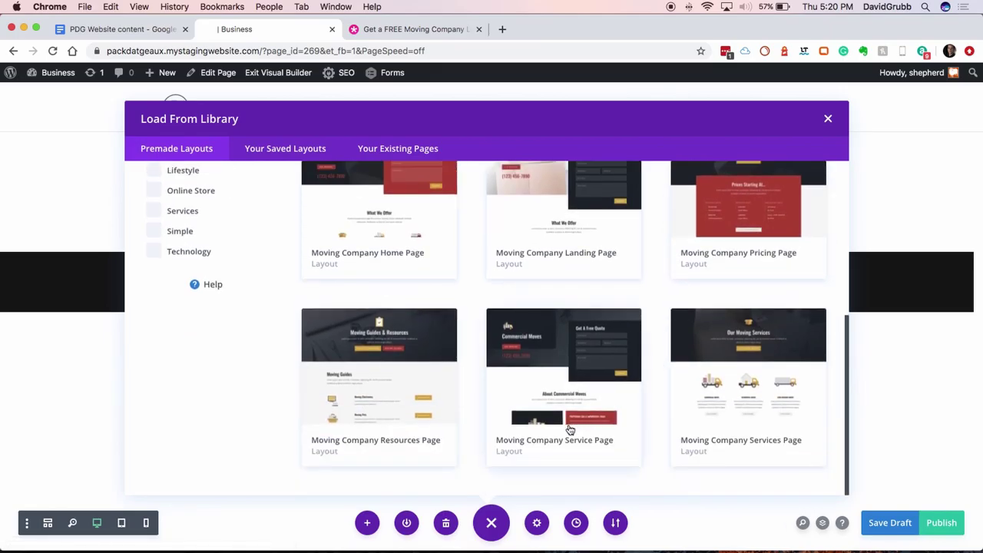
left_click(768, 395)
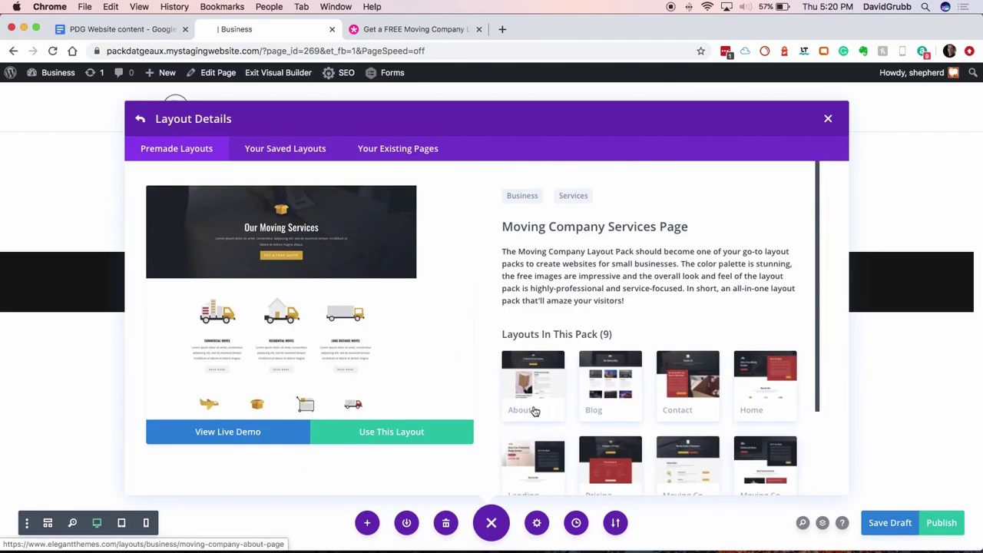
left_click(416, 433)
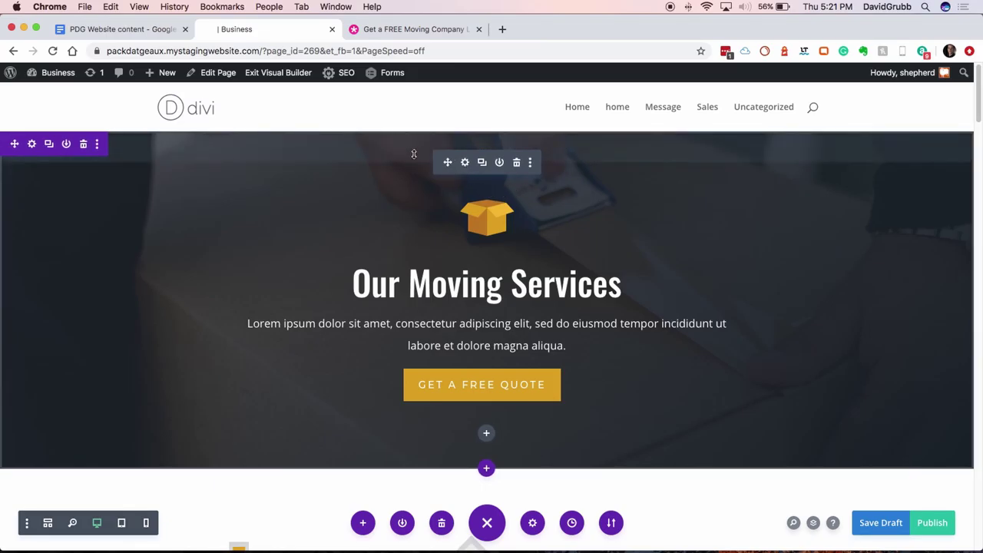
Replace the fullwidth header's title with the "joining a family (in their journey of life)…" sentence copied from the PDG Website content document's Why? section
left_click(115, 33)
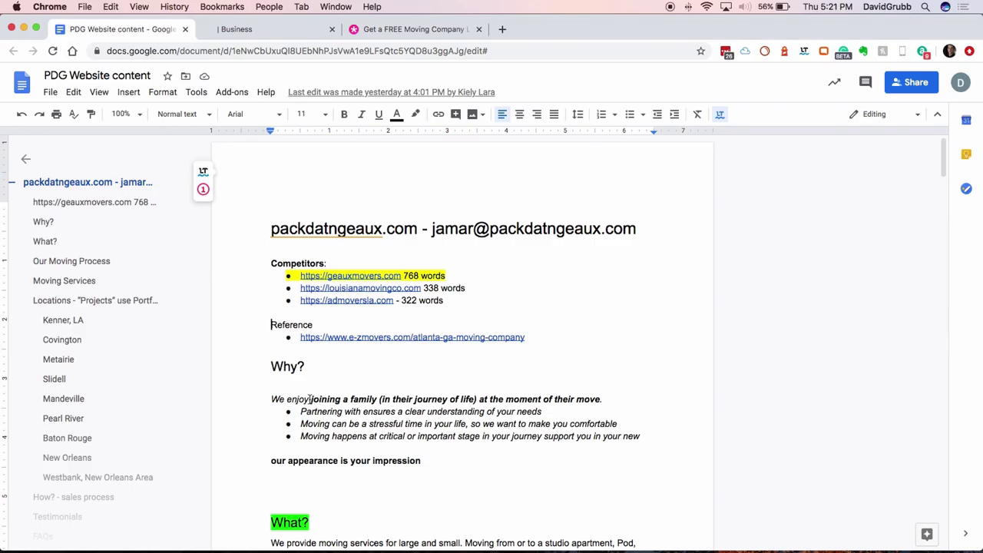
left_click_drag(311, 399, 640, 436)
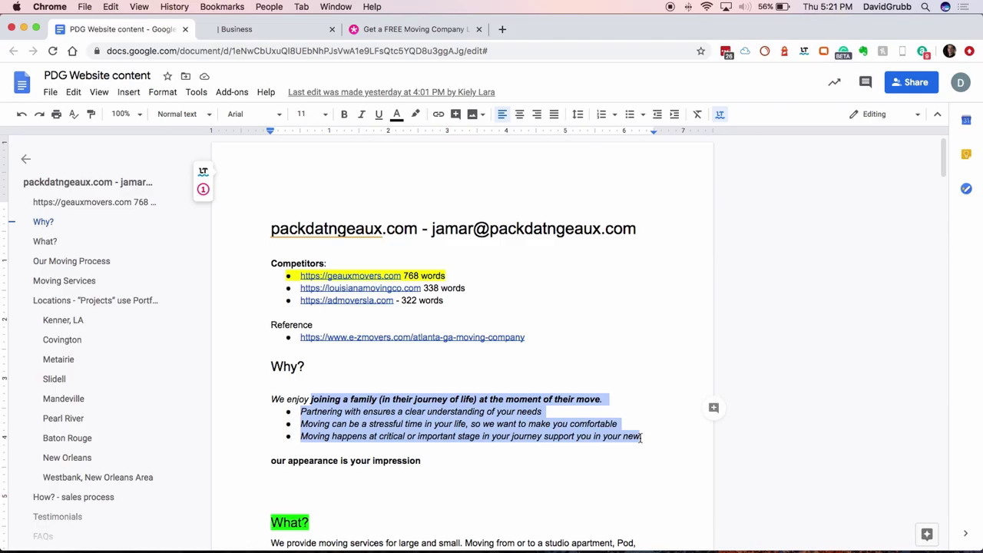
key("ctrl+Tab")
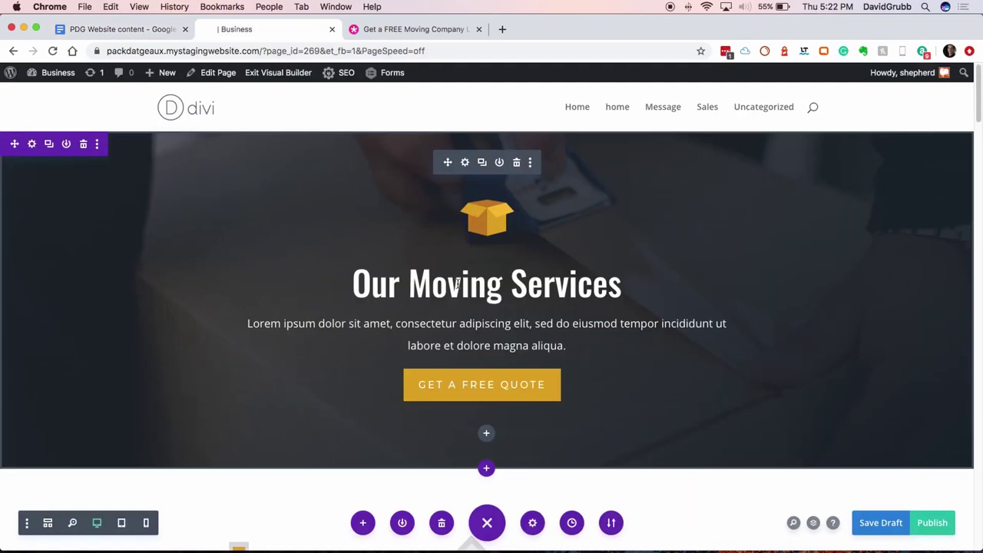
left_click(465, 164)
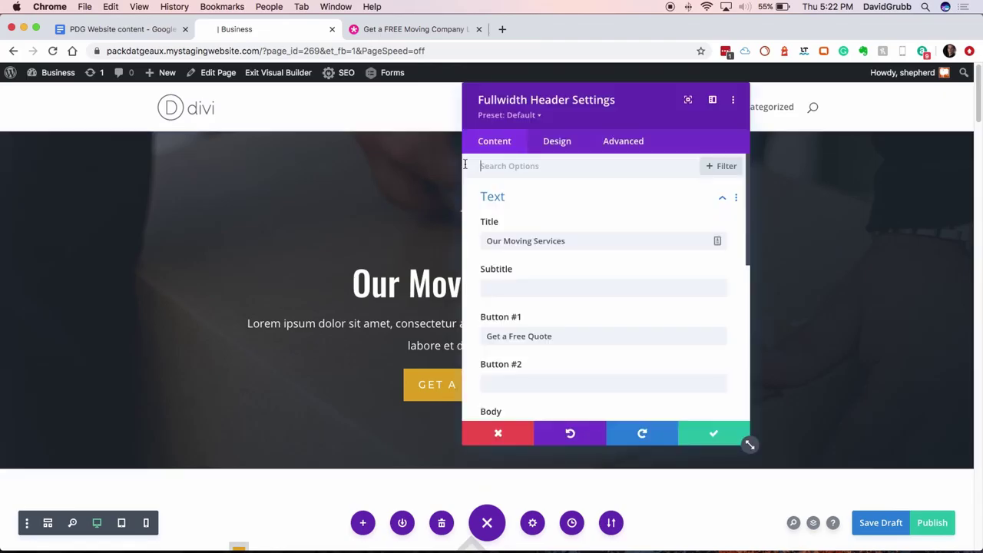
left_click(570, 241)
key("super+a")
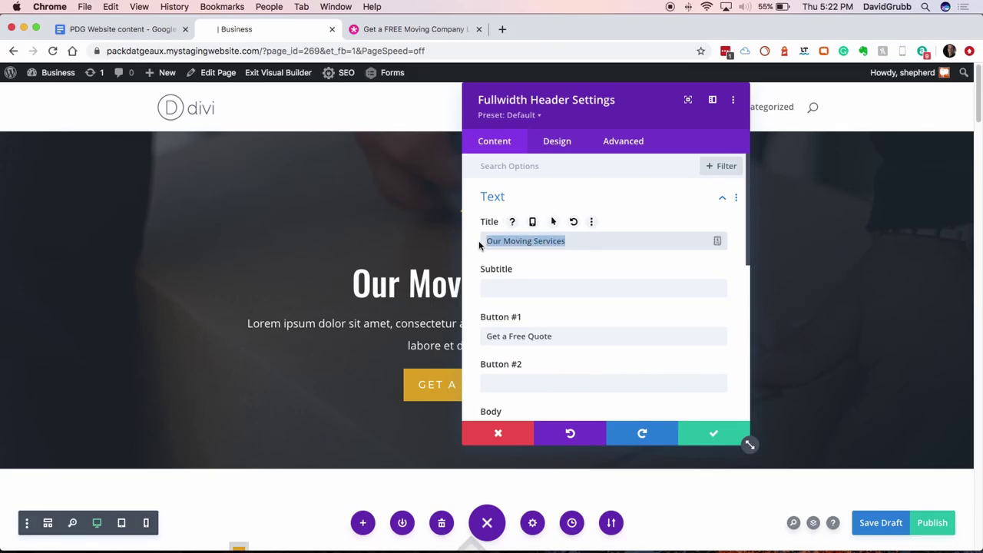
key("super+v")
Shorten the header title to "joining a family at the moment of their move." and save the page
left_click_drag(517, 241, 600, 239)
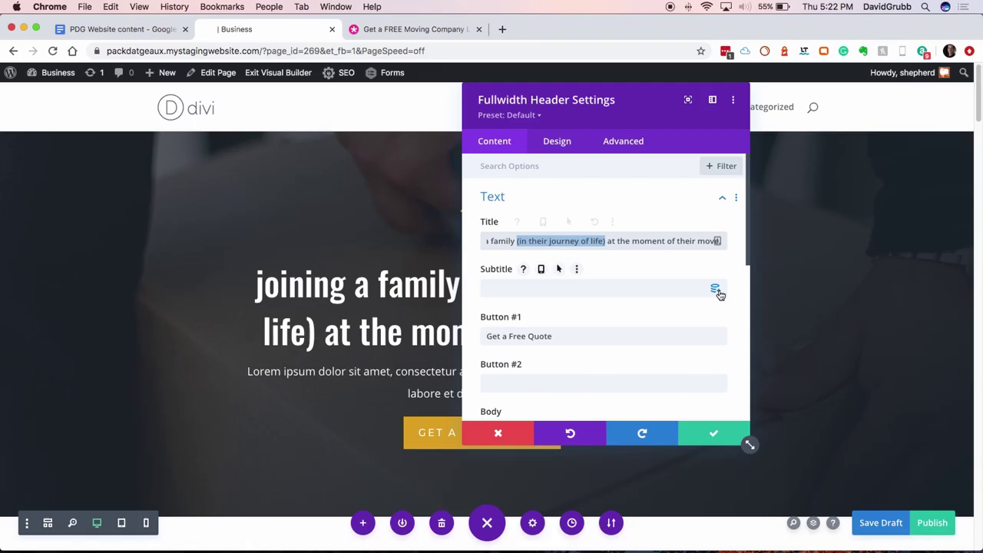
key("BackSpace")
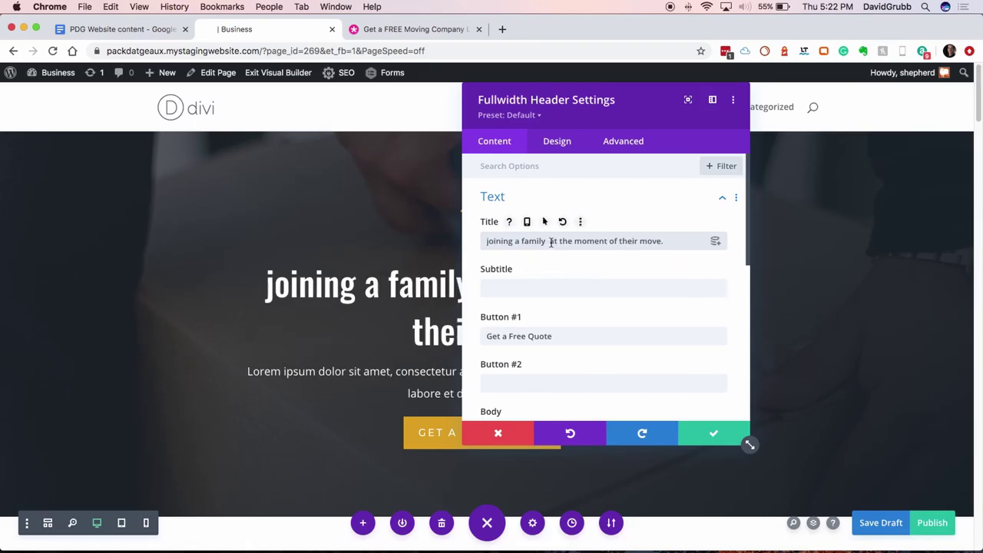
key("BackSpace")
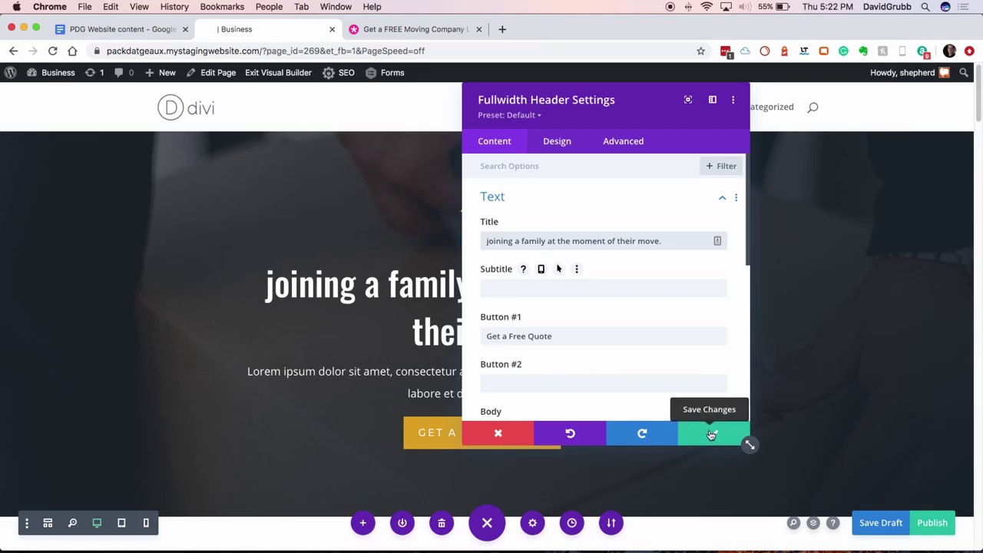
key("super+s")
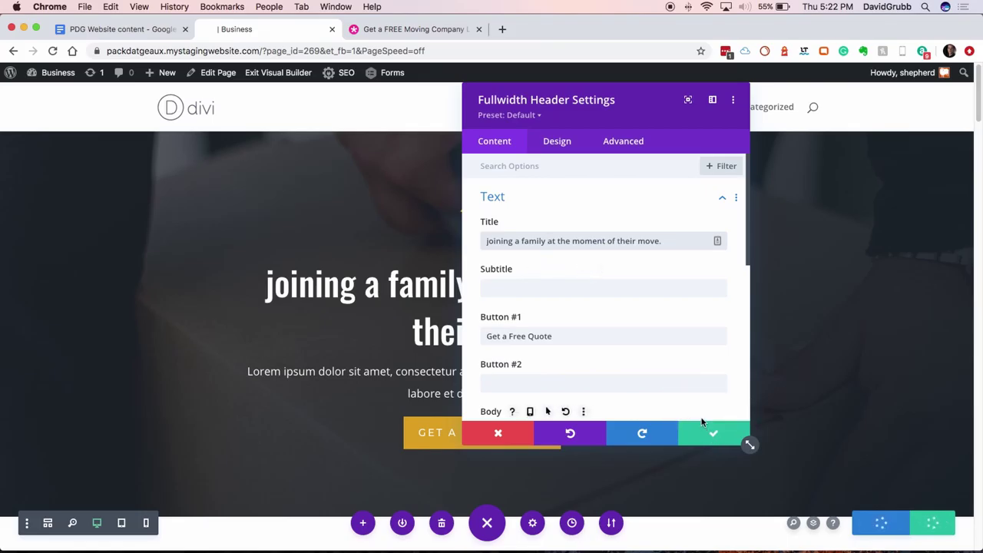
Replace the header's placeholder body text with the three bullet lines from the website content document, starting with "Partnering with ensures a clear understanding of your needs"
scroll(612, 327, "down", 8)
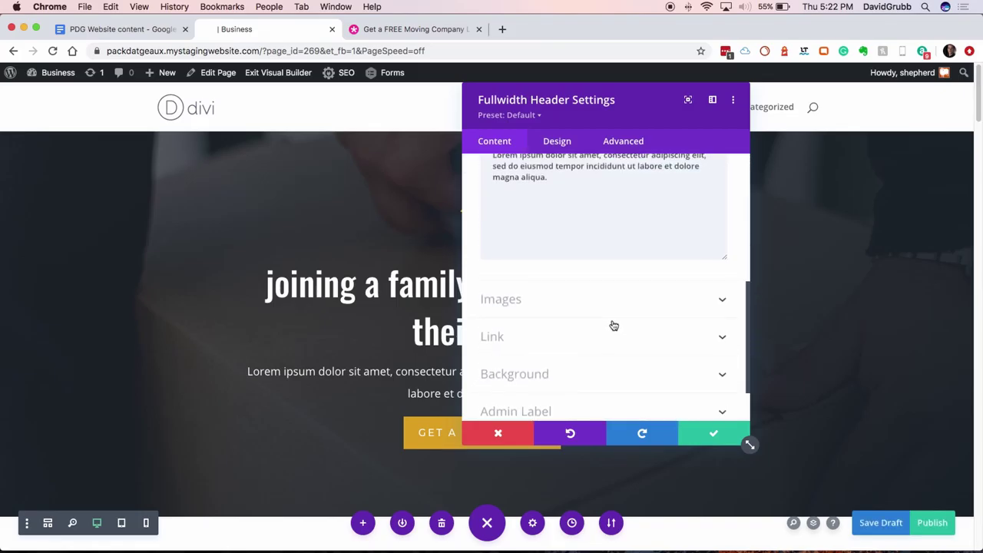
scroll(614, 325, "down", 3)
scroll(614, 325, "up", 5)
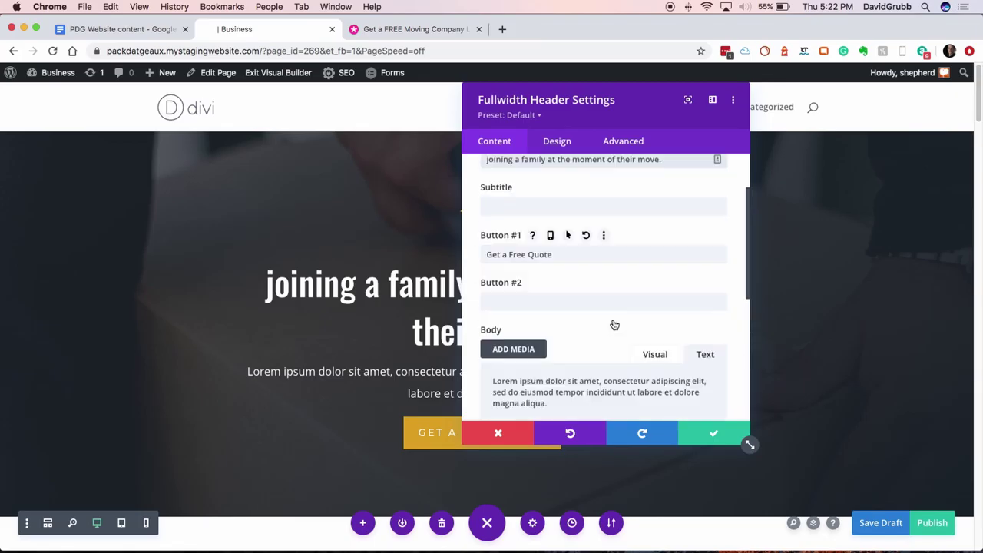
scroll(614, 323, "down", 1)
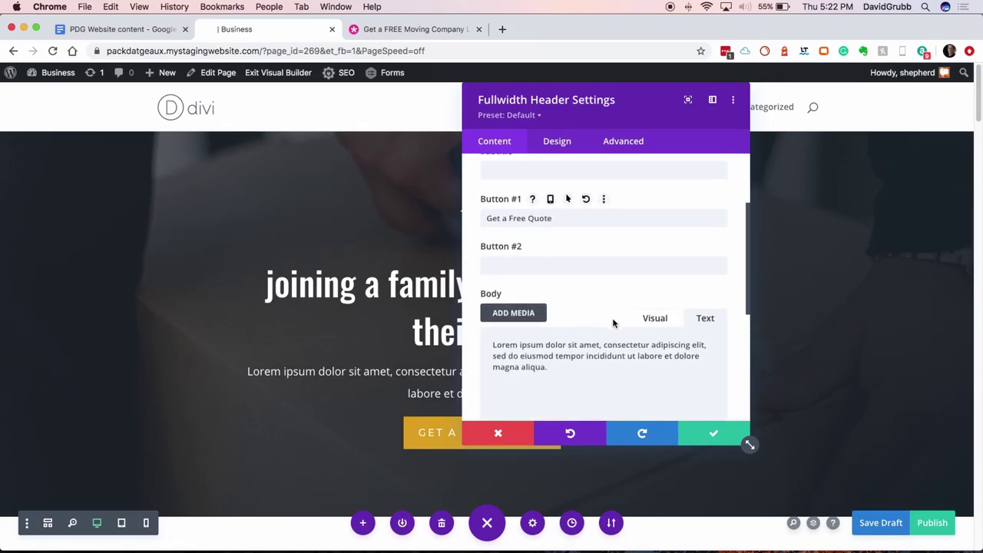
scroll(614, 323, "down", 5)
scroll(614, 323, "up", 2)
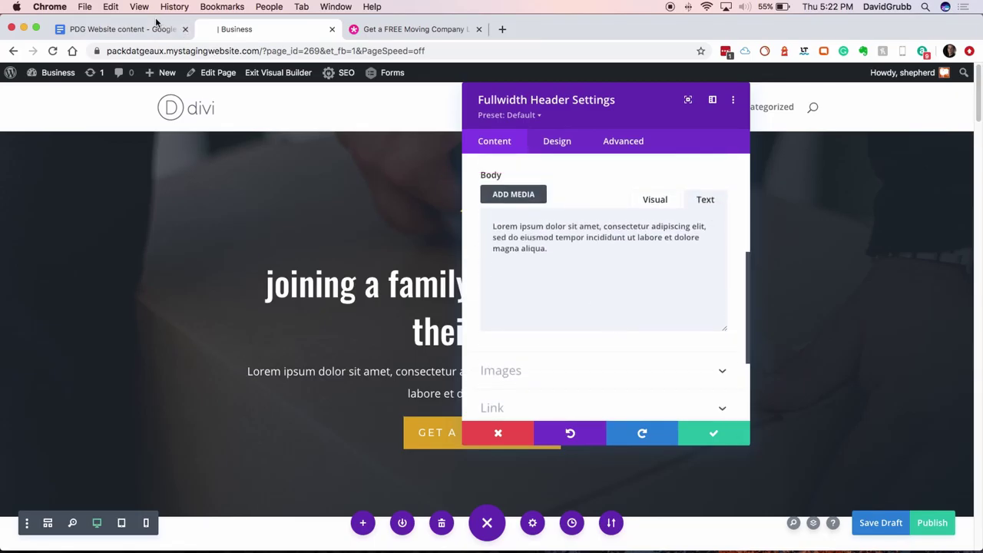
left_click(153, 29)
key("ctrl+Tab")
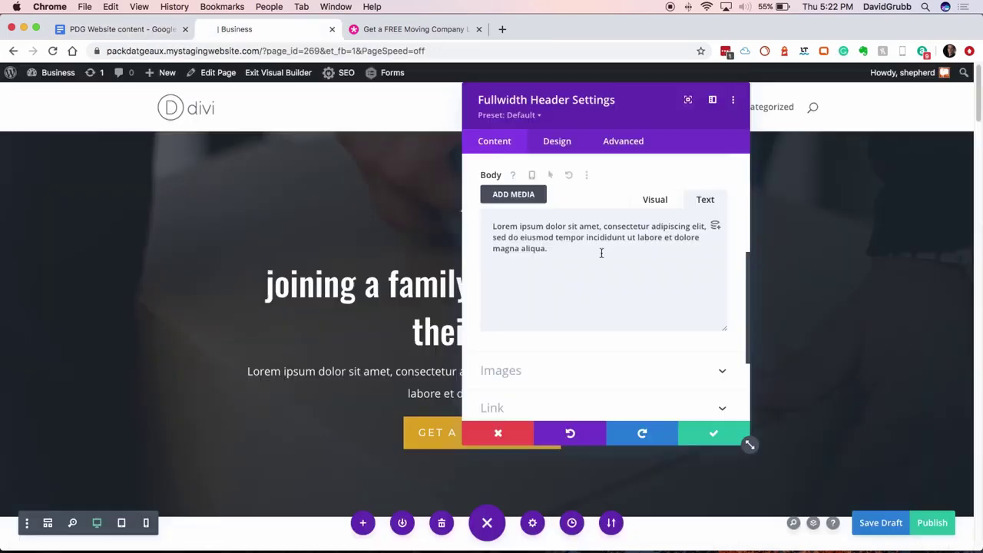
key("super+a")
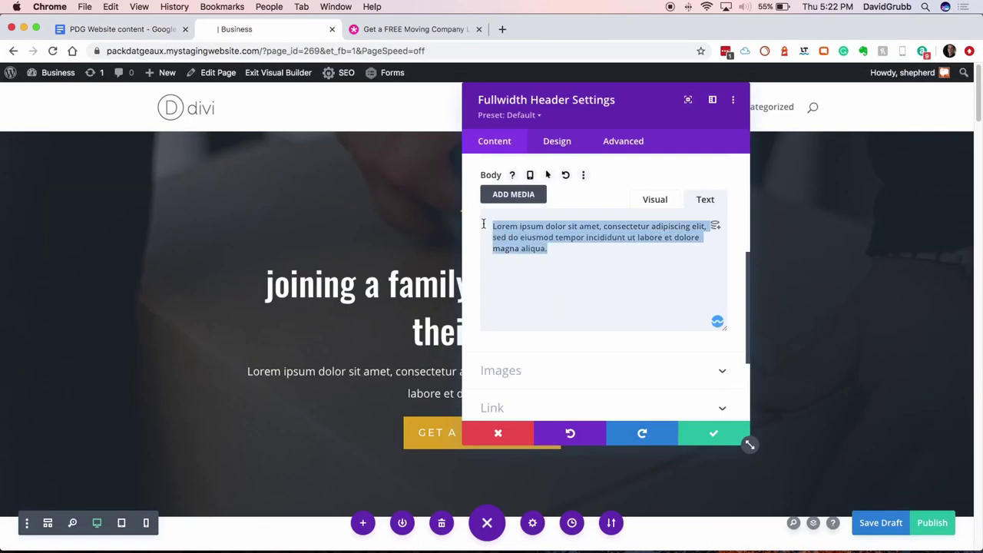
type("Partnering with ensures a clear understanding of your needs Moving can be a stressful time in your life, so we want to make you comfortable Moving happens at critical or important stage in your journey support you in your new")
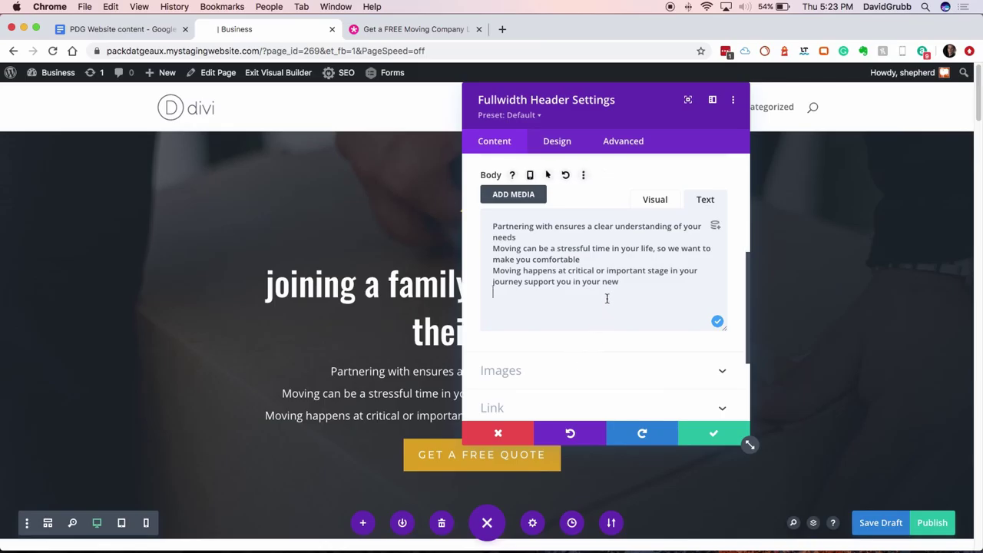
Change the header's Button #1 text to "Get Started" and save the module's changes
scroll(607, 299, "up", 2)
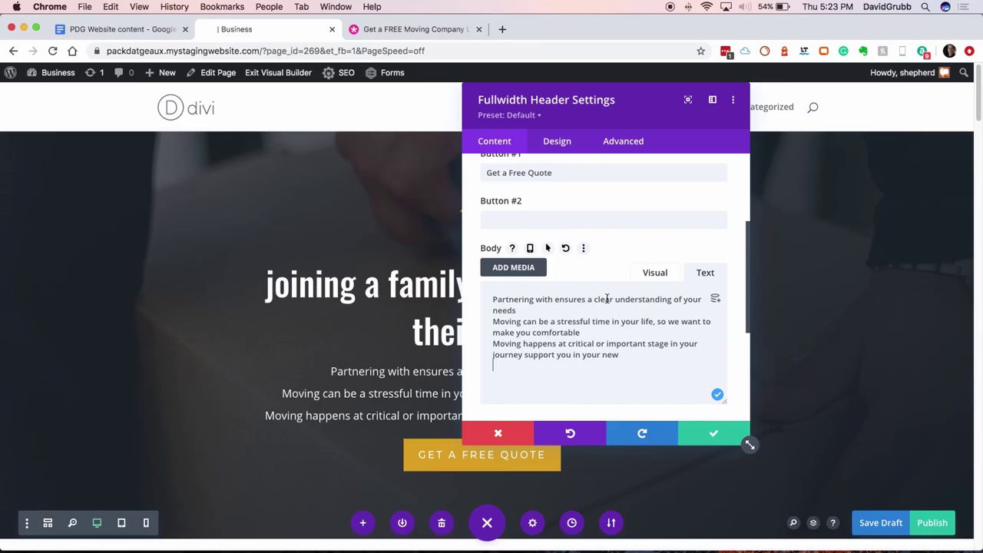
scroll(573, 230, "up", 1)
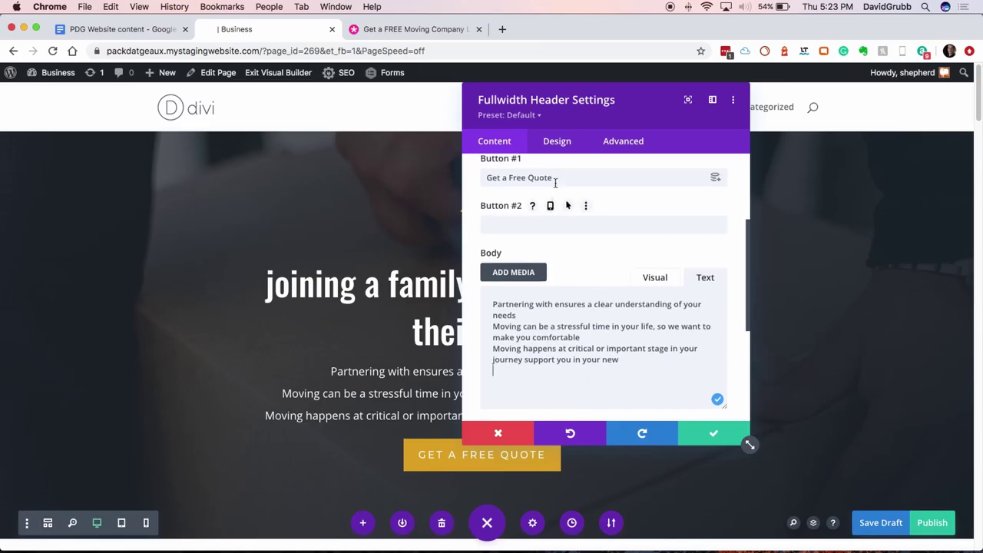
triple_click(556, 178)
type("Get Started")
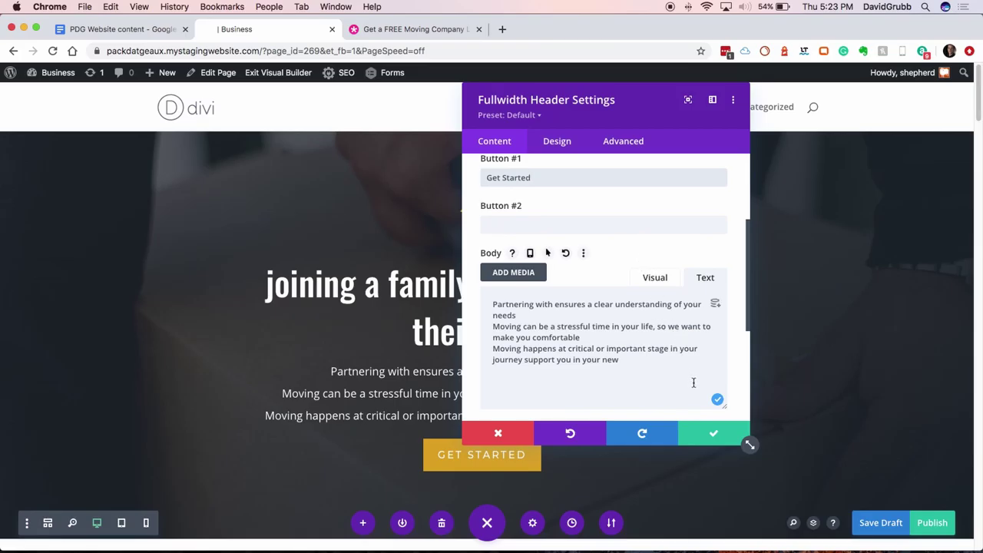
scroll(692, 374, "down", 1)
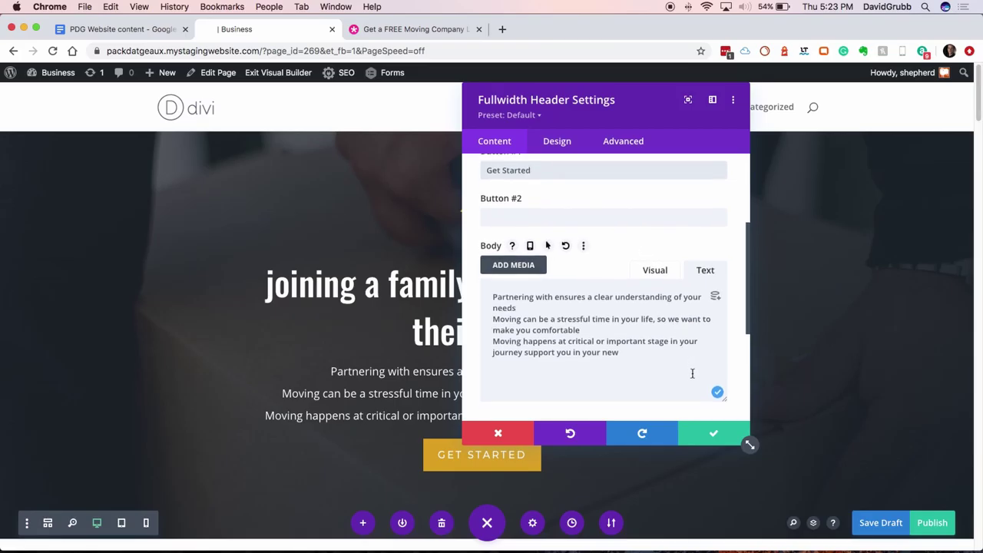
left_click(708, 434)
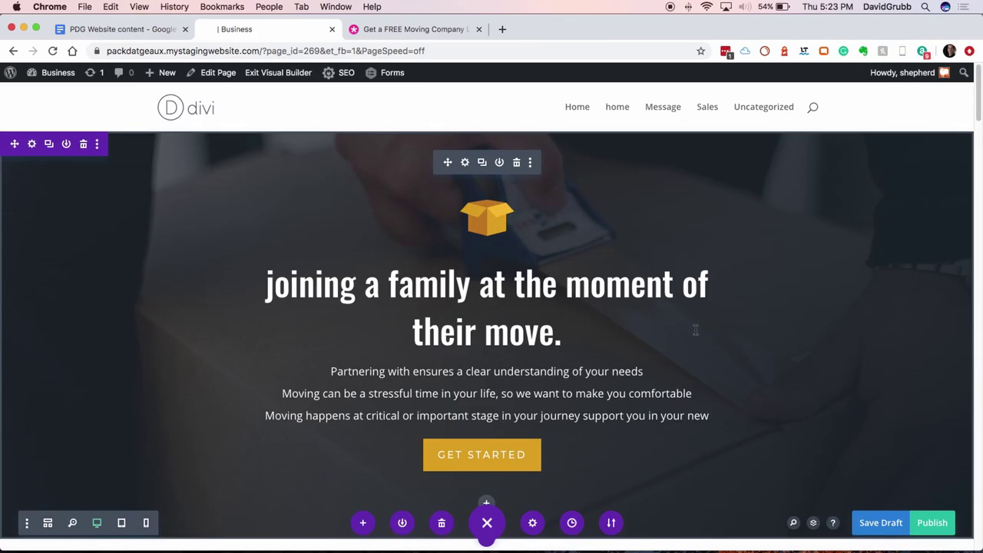
Save the page and reopen the fullwidth header module's settings
scroll(696, 329, "down", 1)
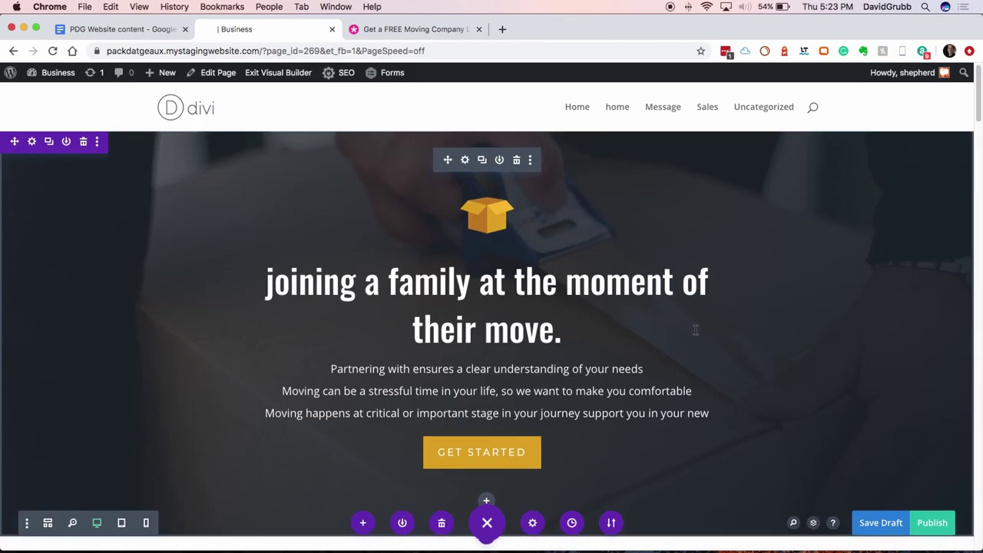
scroll(695, 329, "down", 1)
scroll(695, 329, "up", 1)
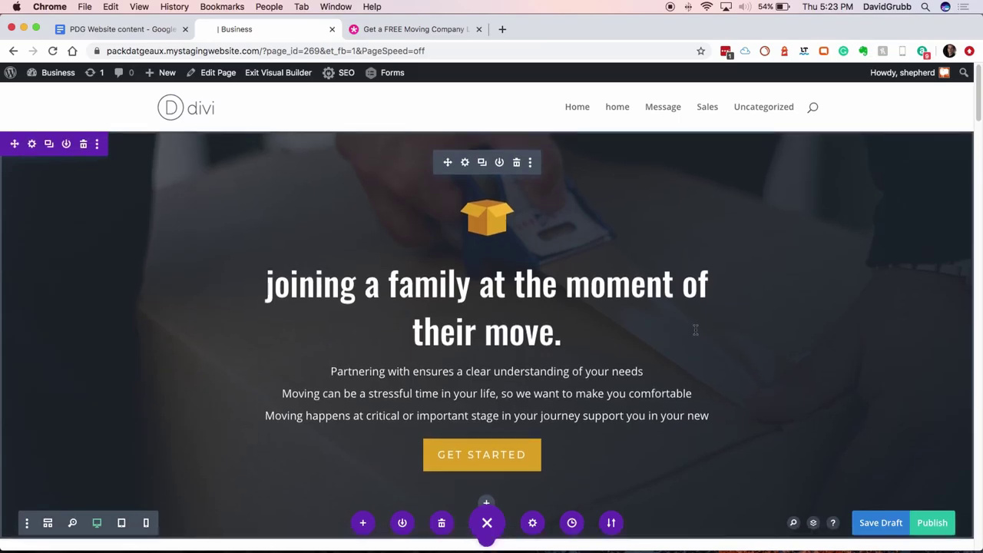
key("super+s")
left_click(465, 164)
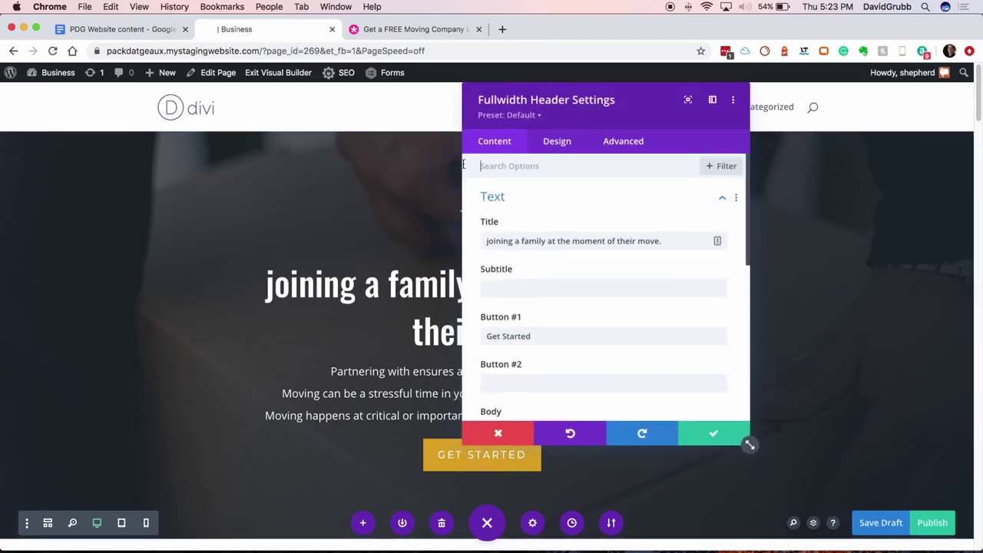
Replace the header's logo image with PDG-logo-100.png from the media library and save the page as a draft
scroll(523, 157, "down", 10)
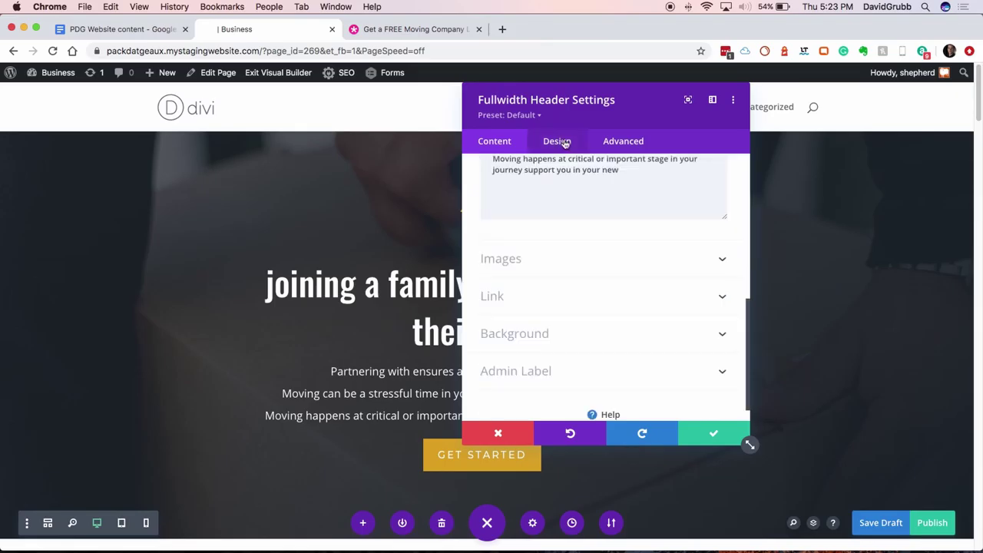
left_click(585, 261)
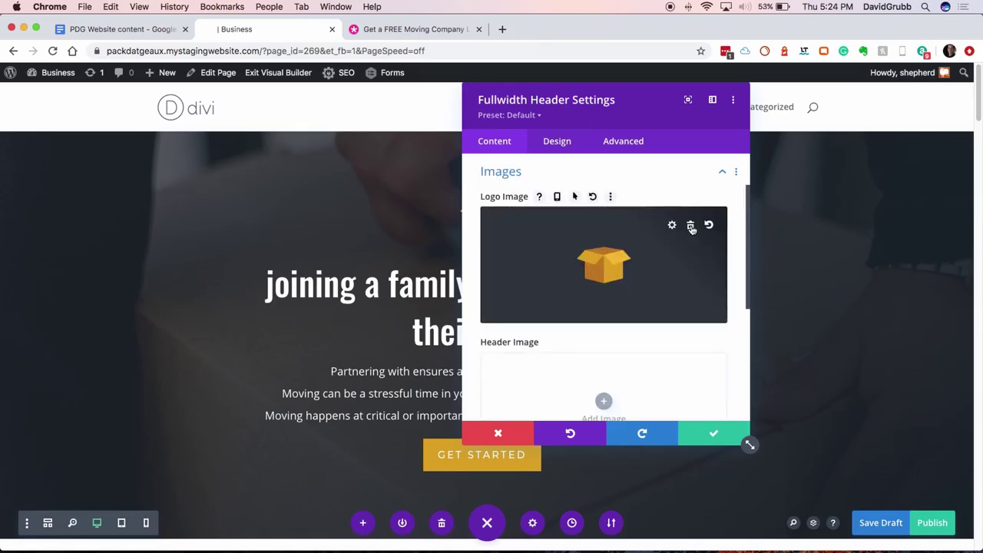
left_click(672, 224)
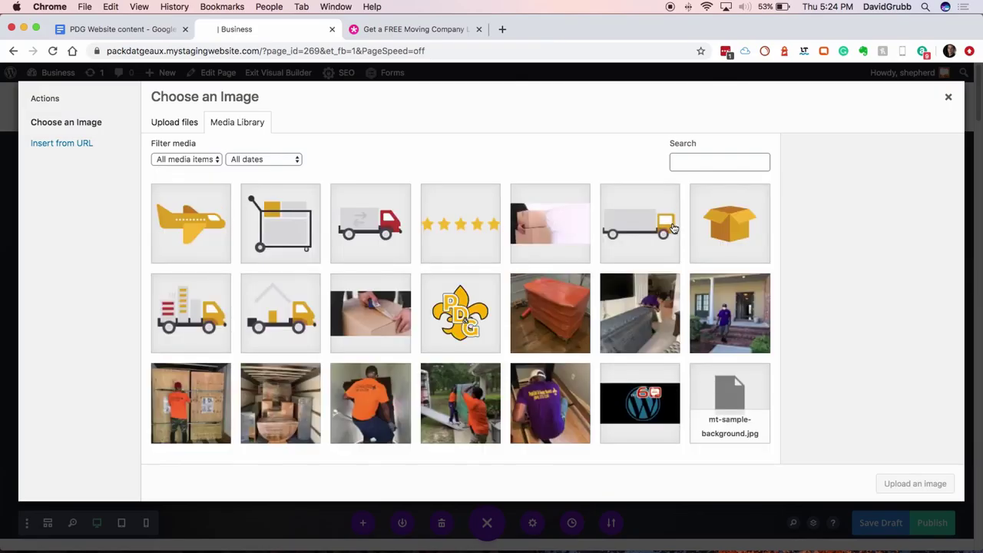
left_click(459, 331)
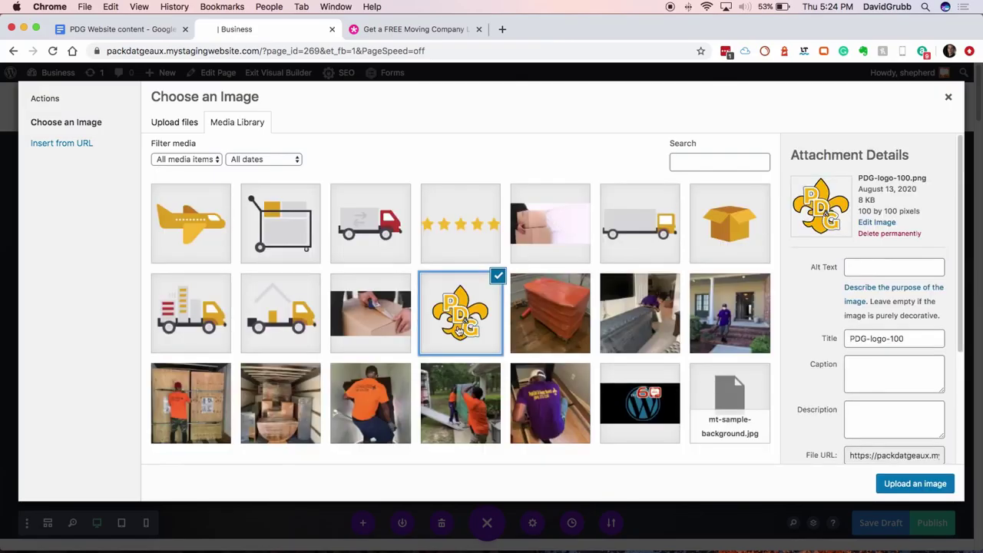
left_click(889, 484)
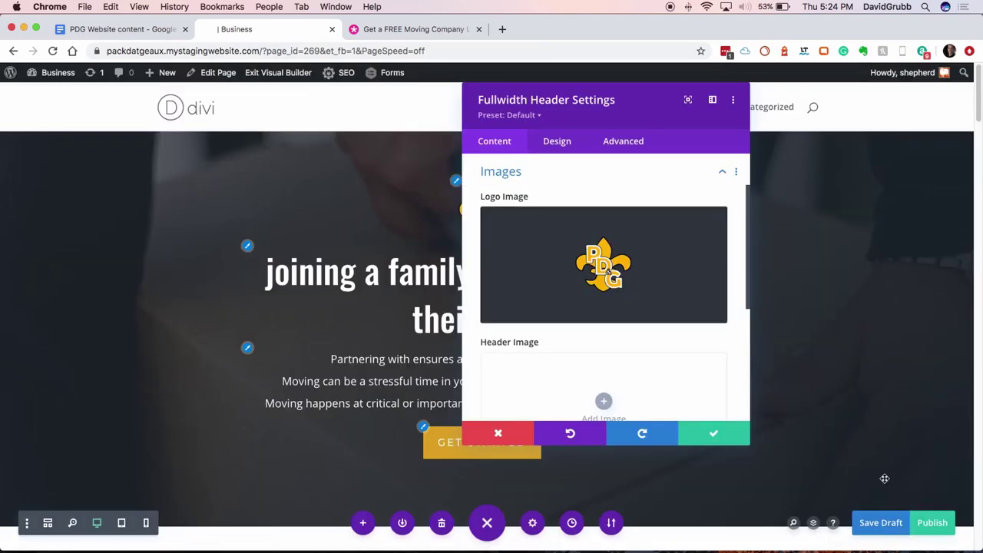
left_click(716, 435)
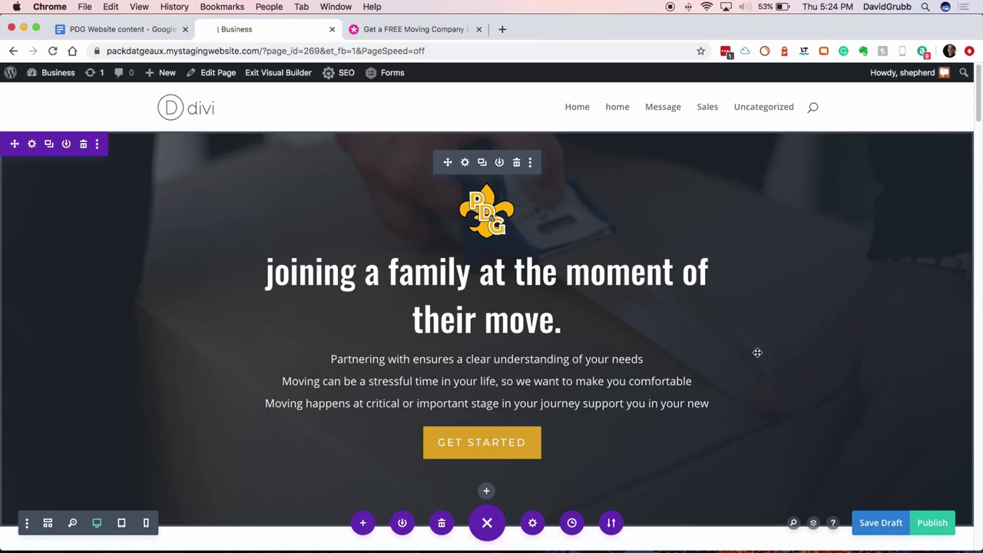
left_click(872, 522)
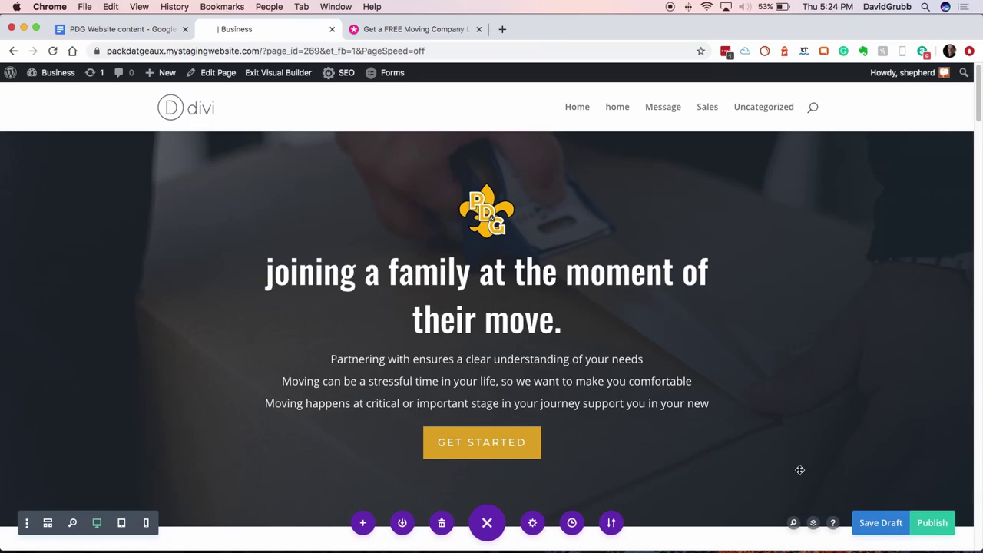
Exit the visual builder, open the page in the WordPress editor and title it "New home page"
left_click(261, 77)
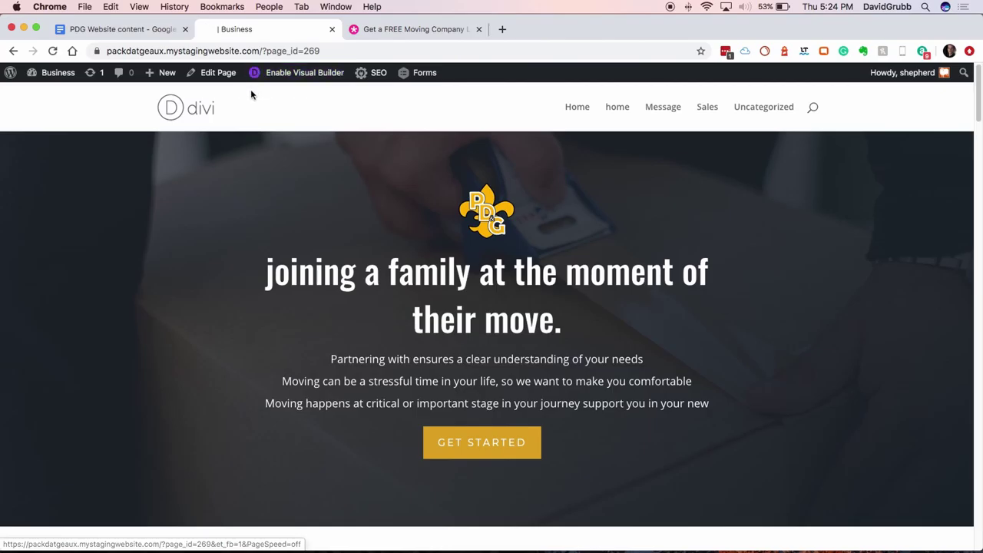
left_click(222, 77)
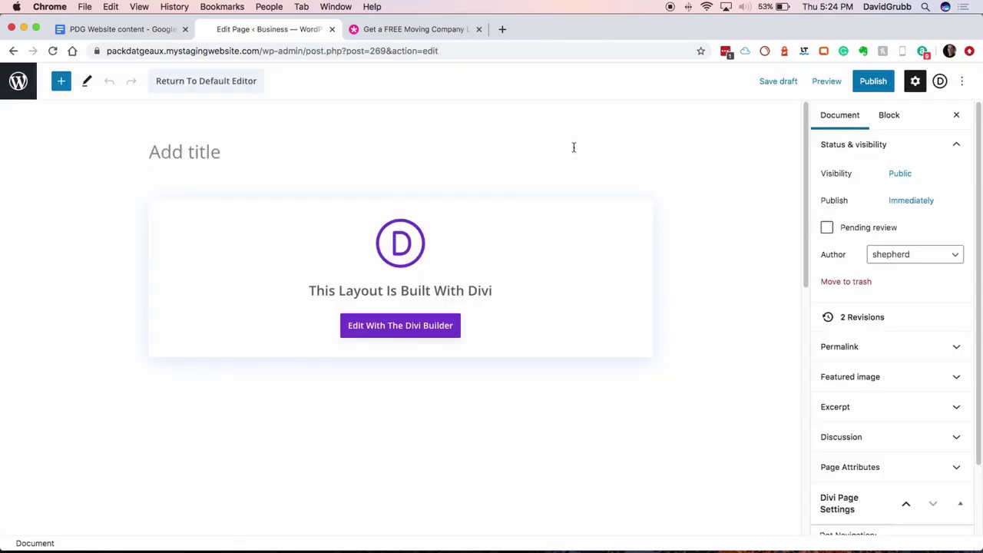
left_click(218, 155)
type("New home page")
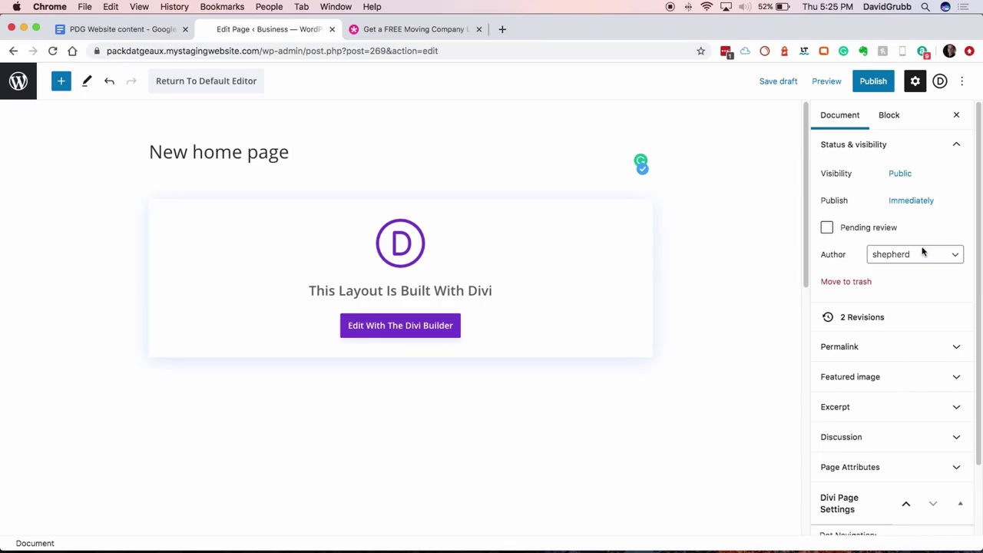
Assign the Blank Page template to the page, then publish and view it
scroll(895, 395, "down", 1)
scroll(876, 461, "down", 3)
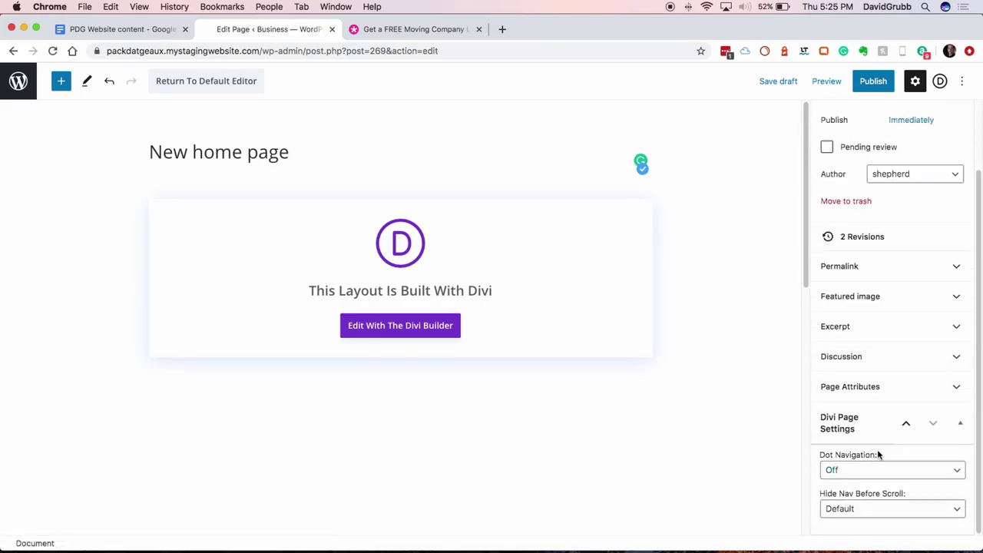
left_click(871, 396)
scroll(903, 411, "down", 2)
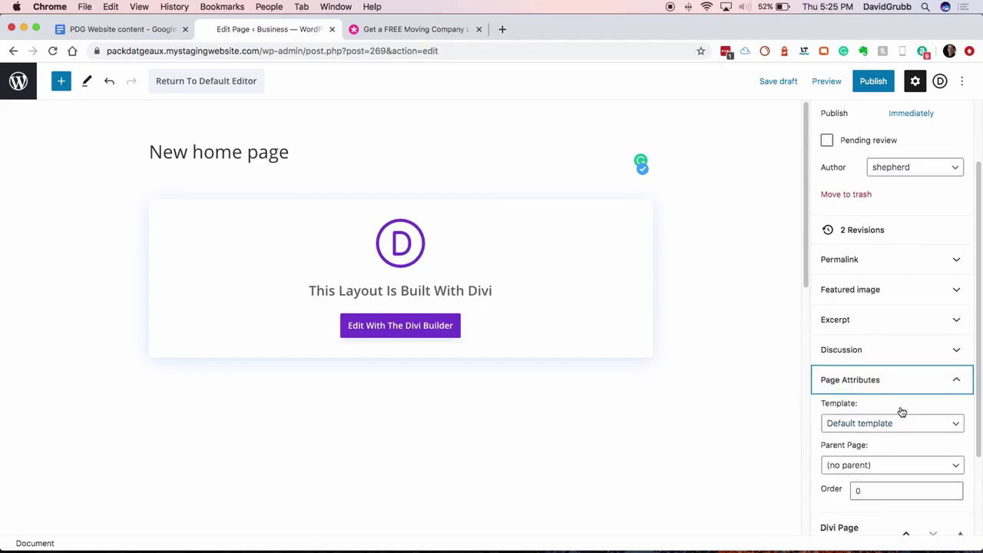
left_click(960, 377)
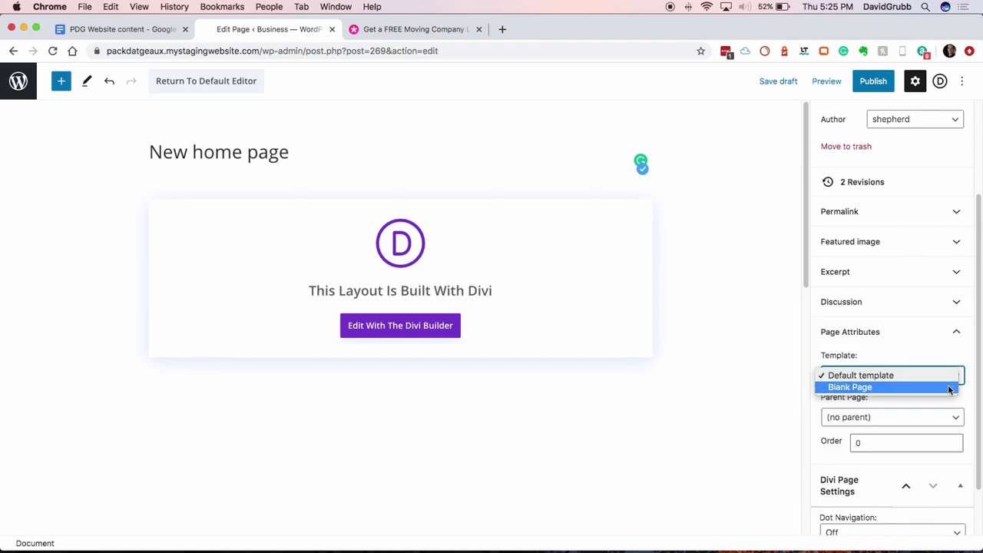
left_click(950, 388)
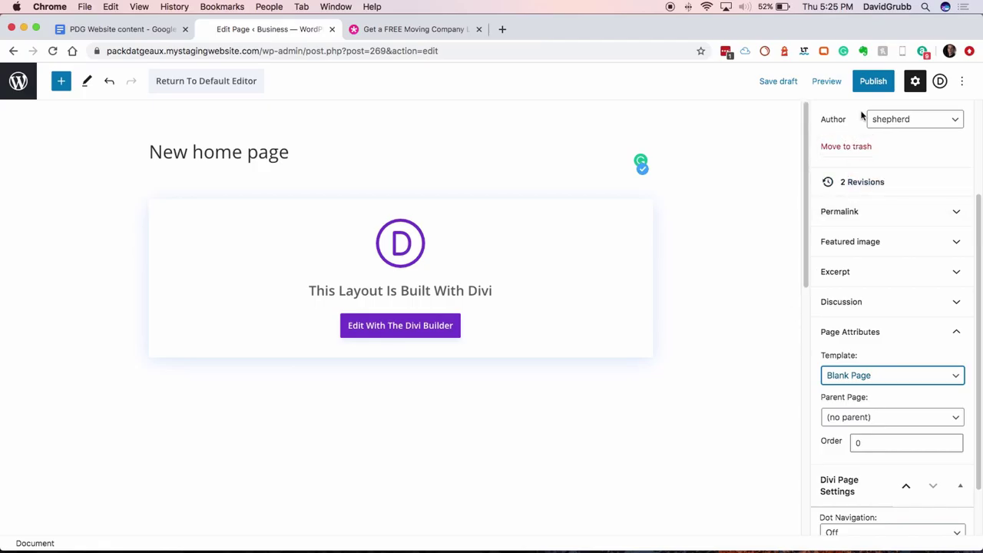
left_click(868, 83)
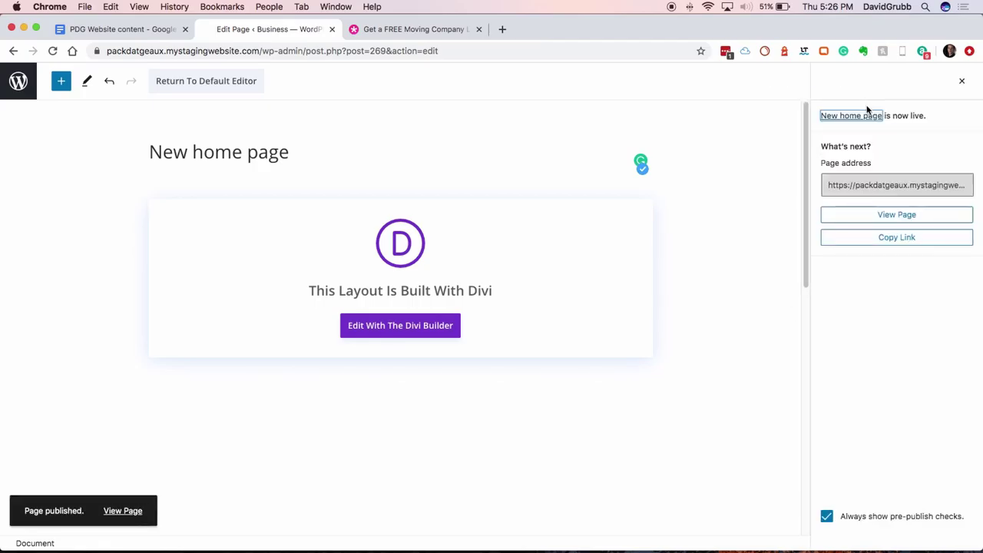
left_click(875, 216)
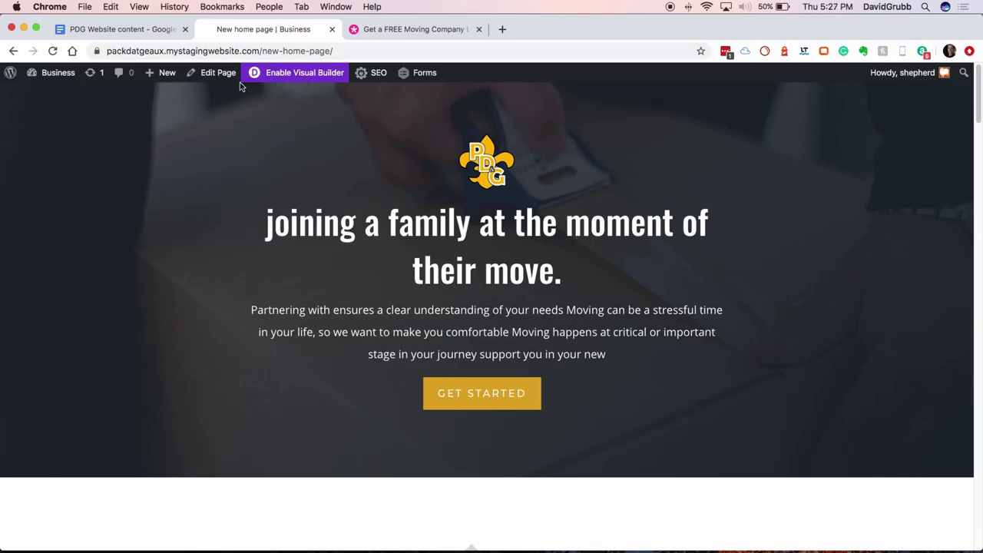
Open the Divi Theme Options from the WordPress dashboard
mouse_move(12, 75)
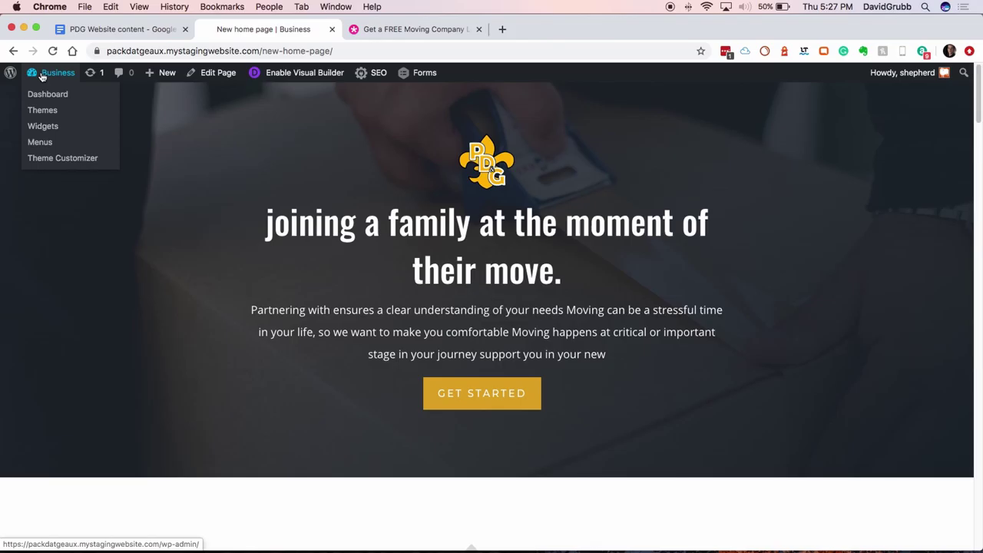
left_click(41, 76)
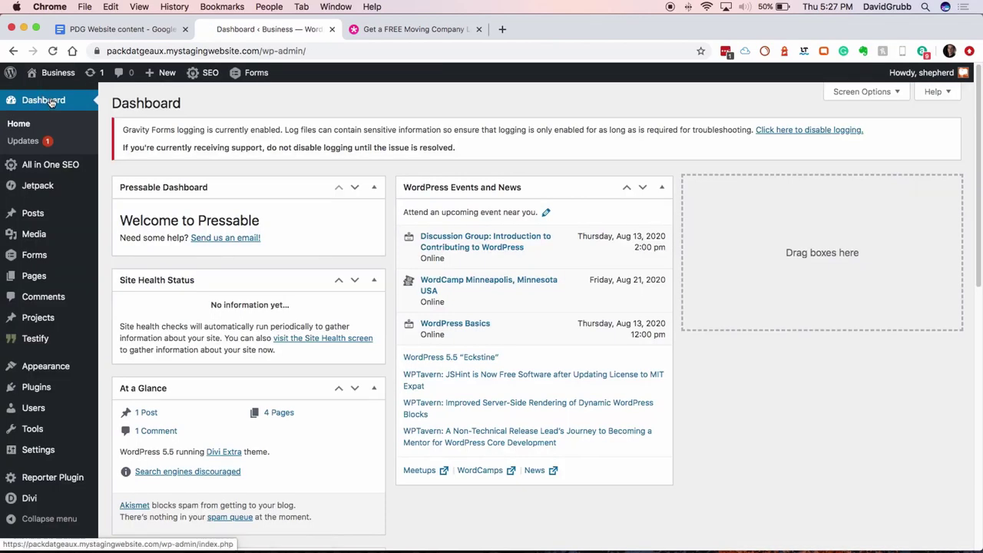
scroll(46, 230, "down", 2)
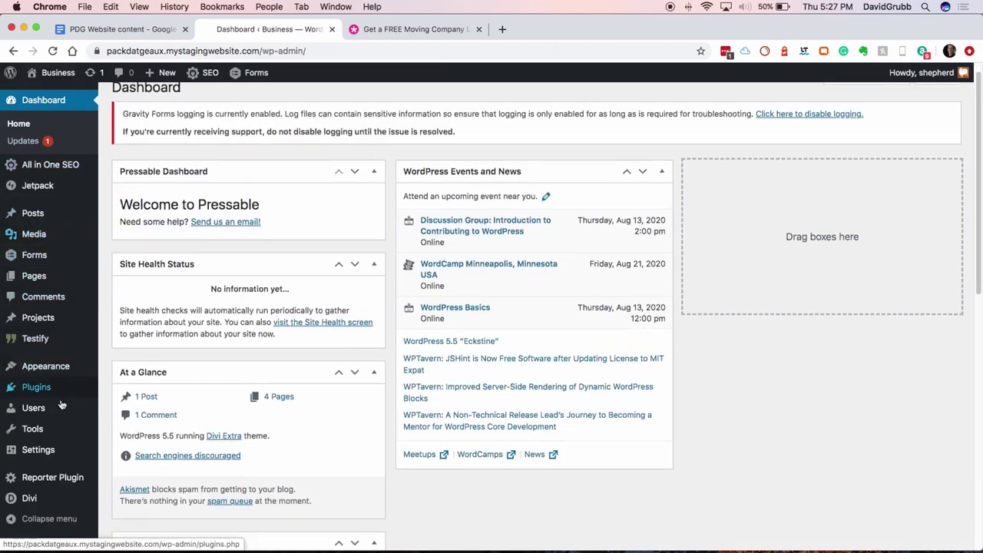
mouse_move(57, 509)
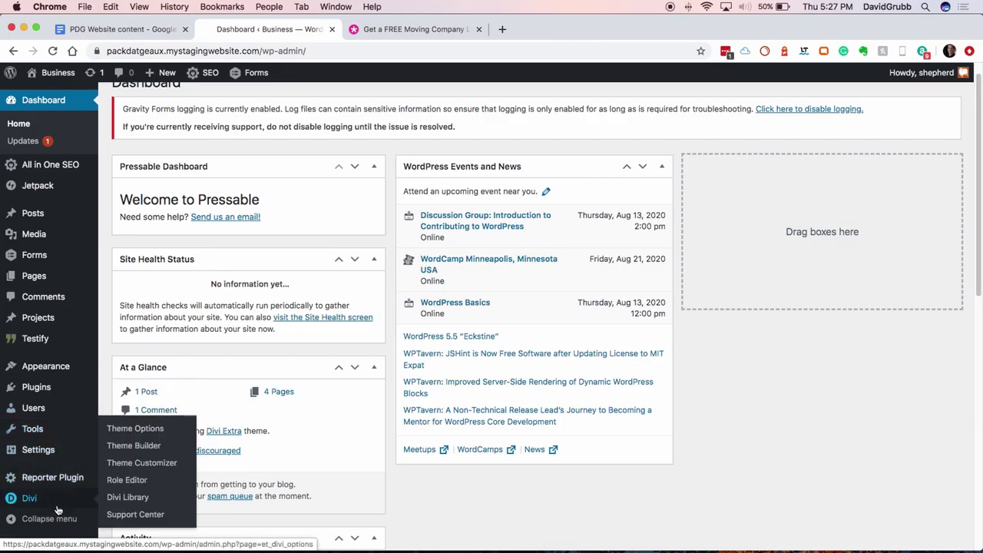
left_click(61, 511)
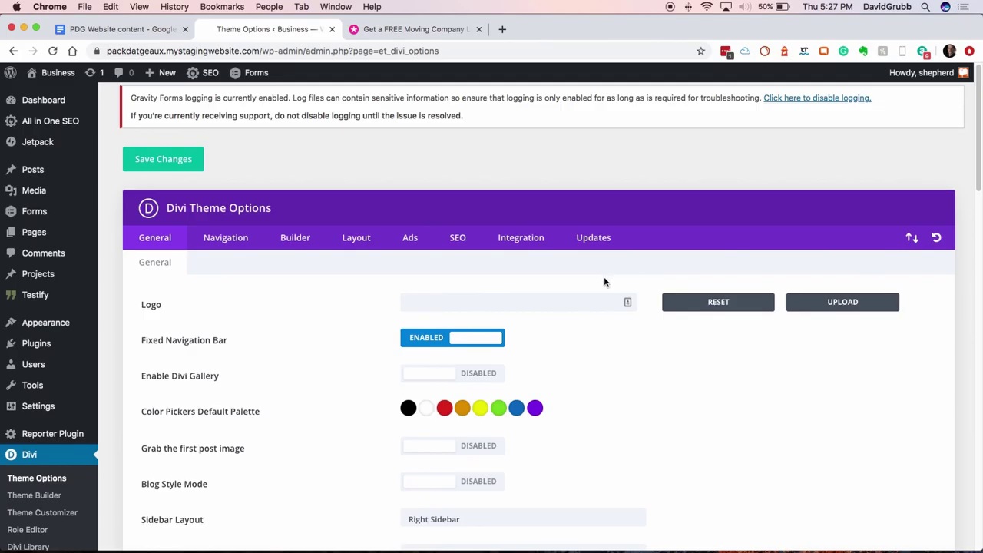
Set the yellow swatch in the default color picker palette to #ffba00
left_click(481, 410)
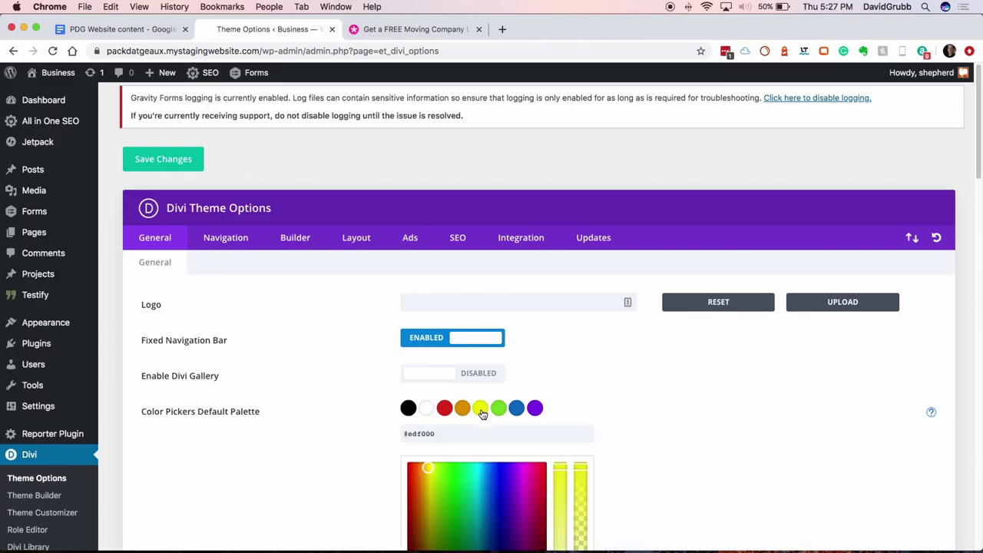
scroll(482, 415, "down", 5)
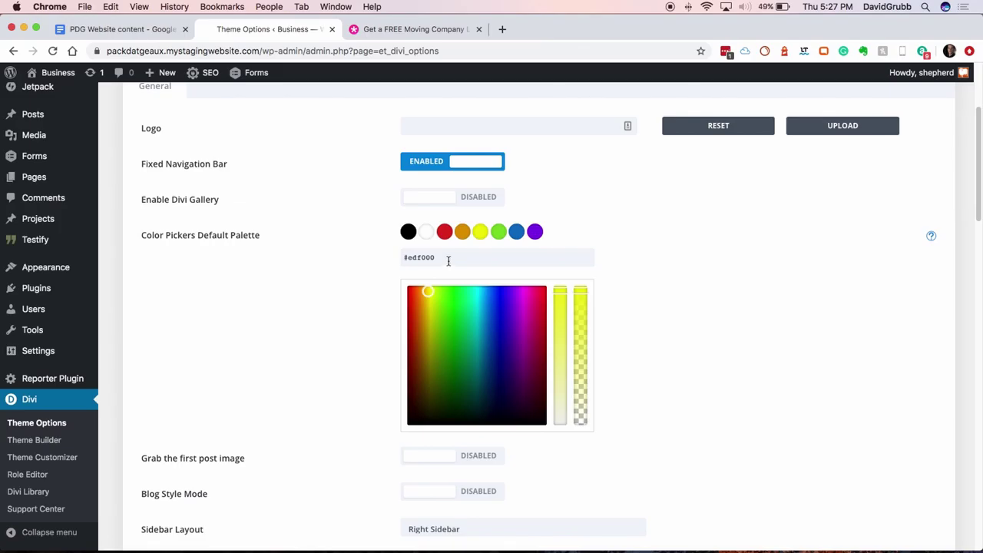
left_click(449, 261)
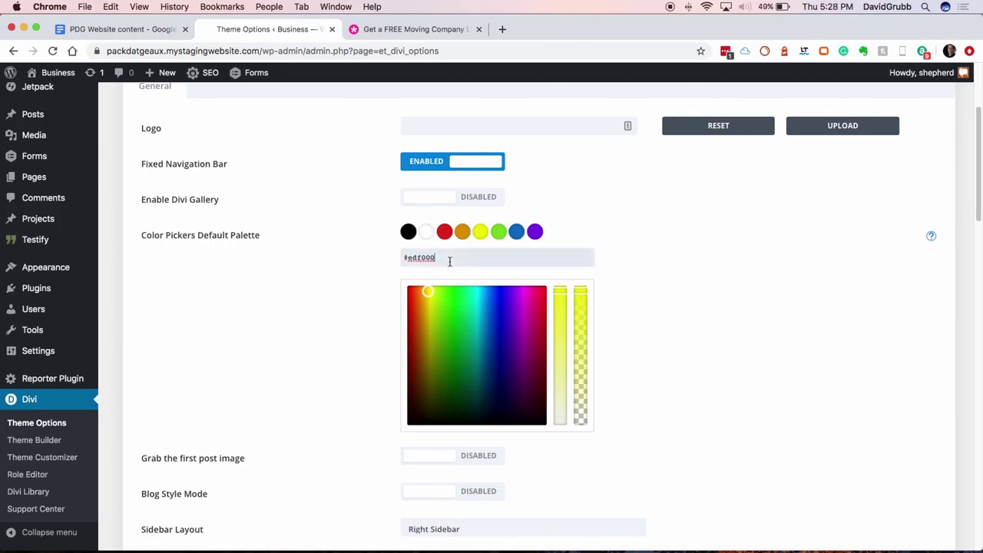
key("BackSpace")
key("BackSpace")
key("BackSpace")
key("BackSpace")
key("BackSpace")
key("BackSpace")
type("ffffbba")
left_click(430, 259)
key("BackSpace")
key("BackSpace")
type("b")
key("BackSpace")
type("a00")
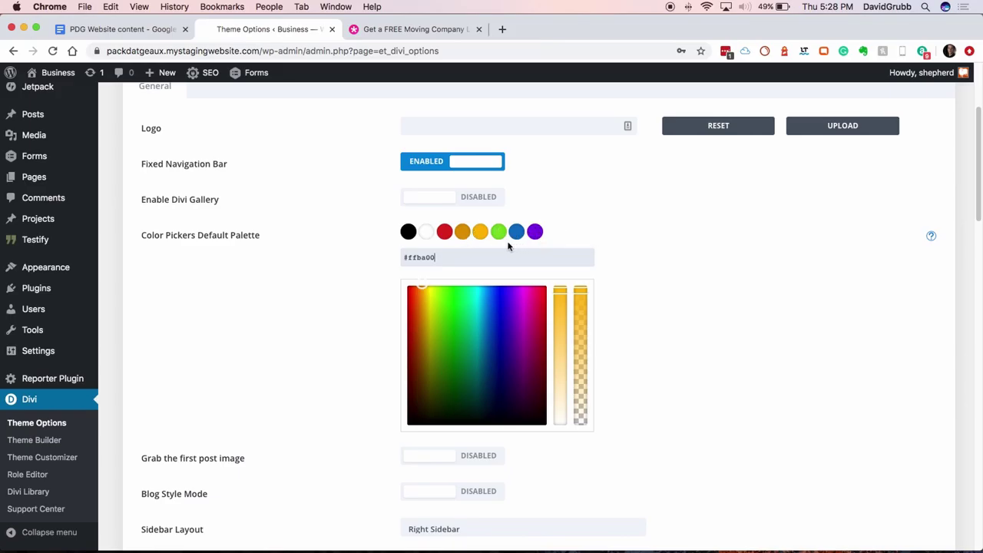
Set the palette's orange swatch to #ffba00 and lighten it to #ffda75
left_click(464, 238)
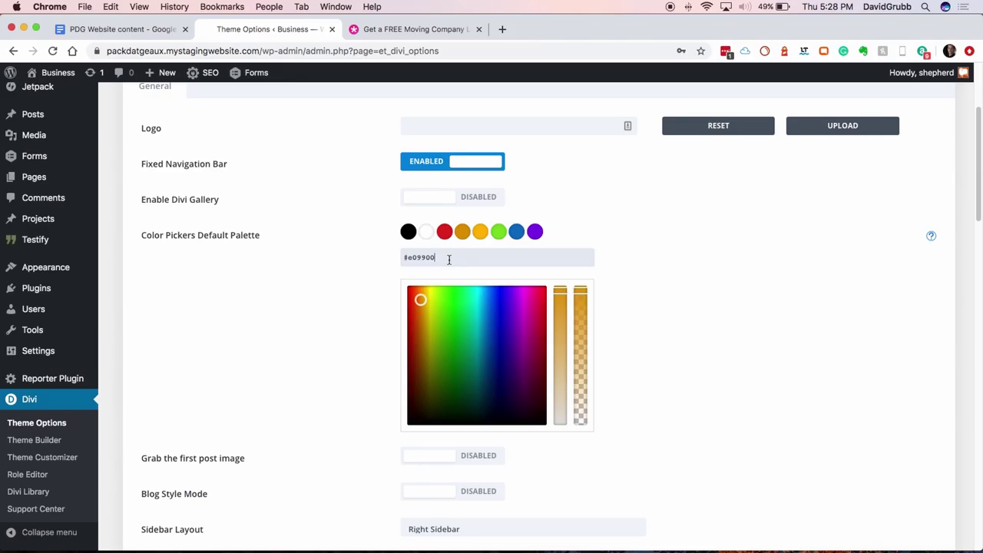
key("BackSpace")
key("BackSpace")
key("BackSpace")
key("BackSpace")
key("BackSpace")
key("BackSpace")
type("ffba00")
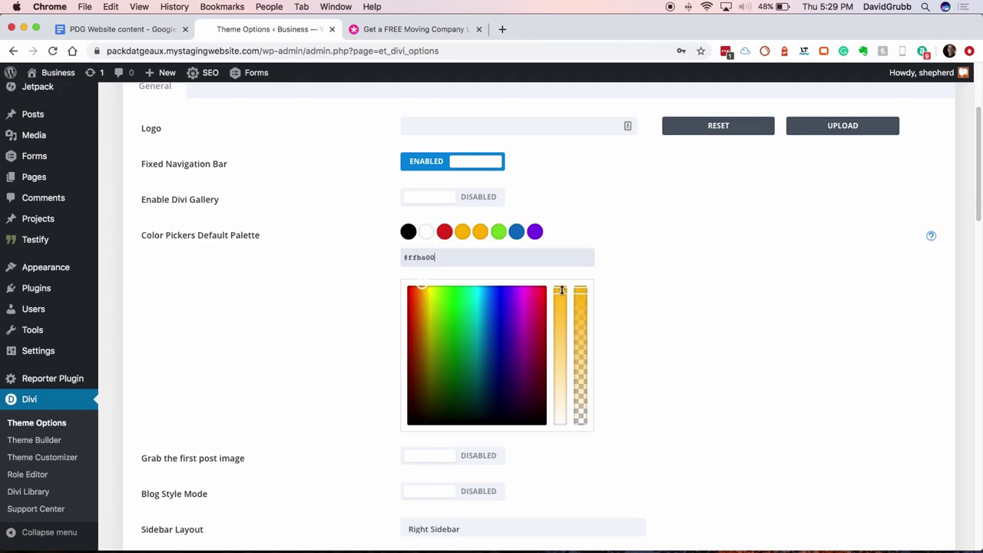
left_click_drag(560, 291, 560, 352)
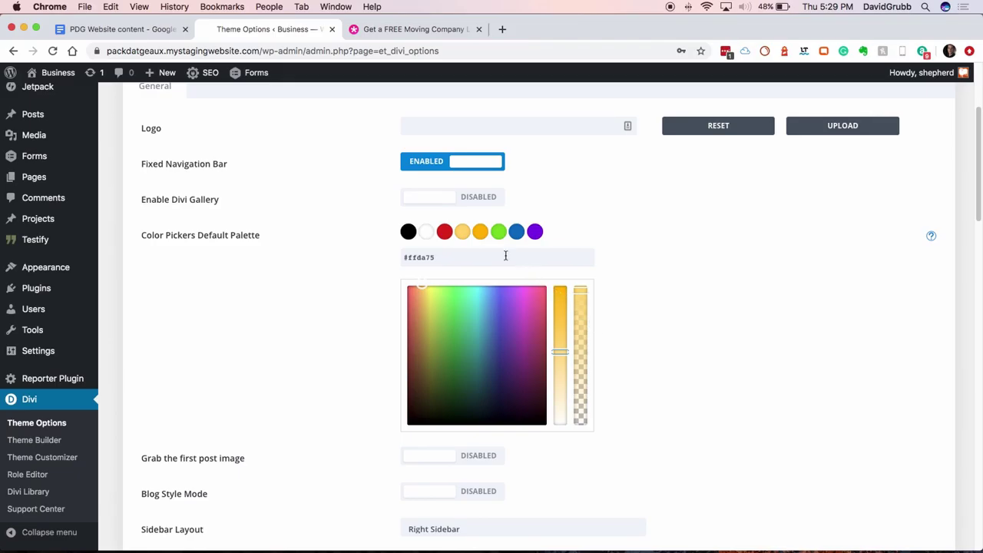
Compare the palette's two yellow swatches and try ending the darker one's hex code with letters, as #ffbaoo
left_click(480, 236)
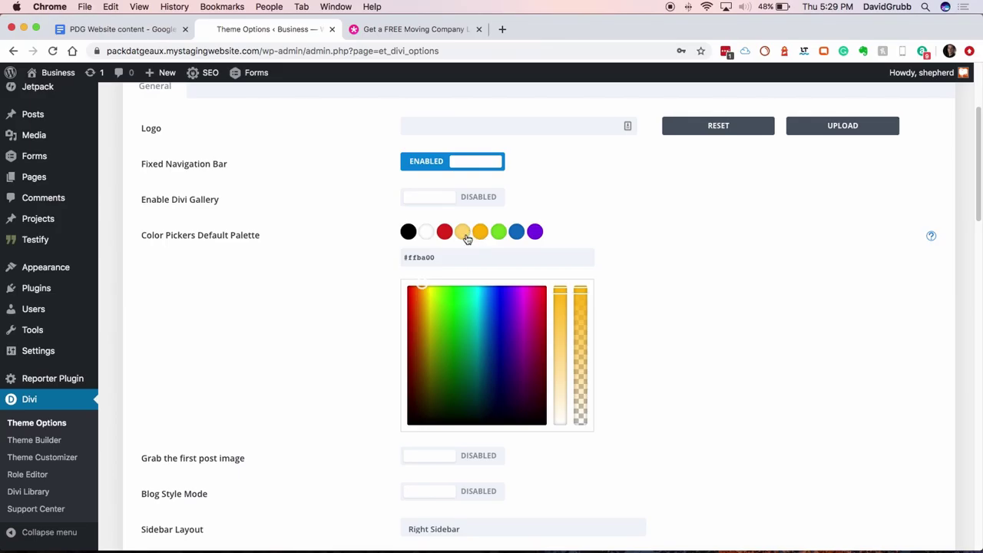
left_click(464, 237)
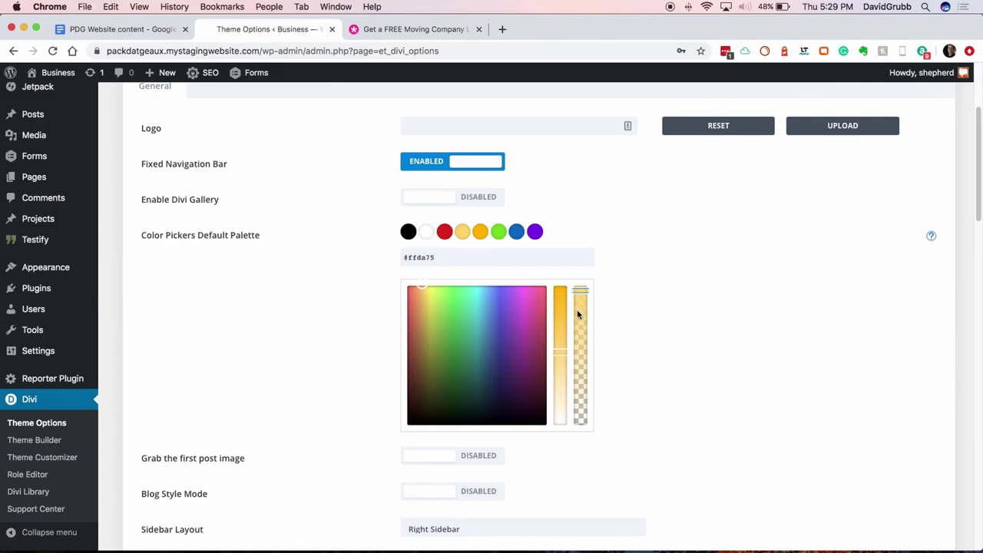
left_click(480, 232)
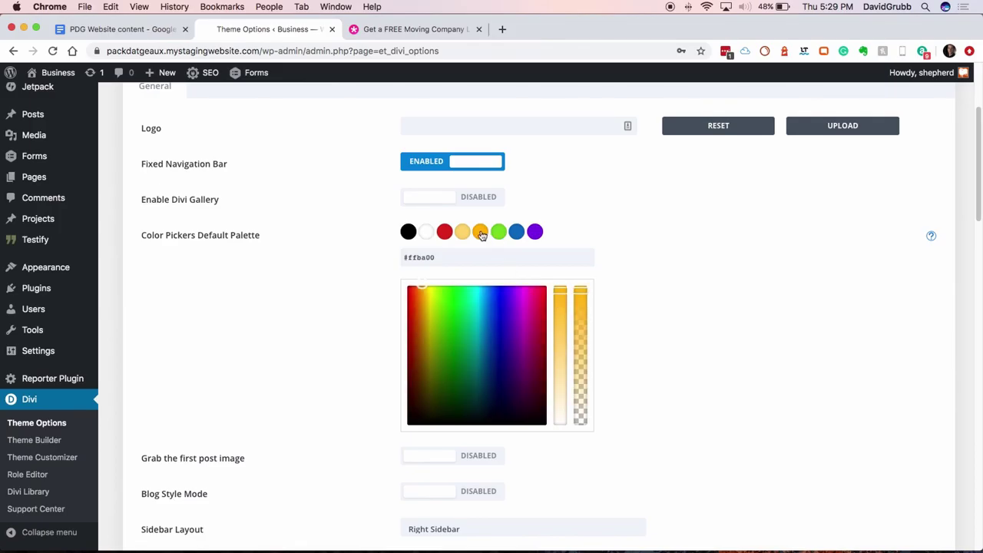
left_click(454, 263)
key("BackSpace")
key("BackSpace")
type("00")
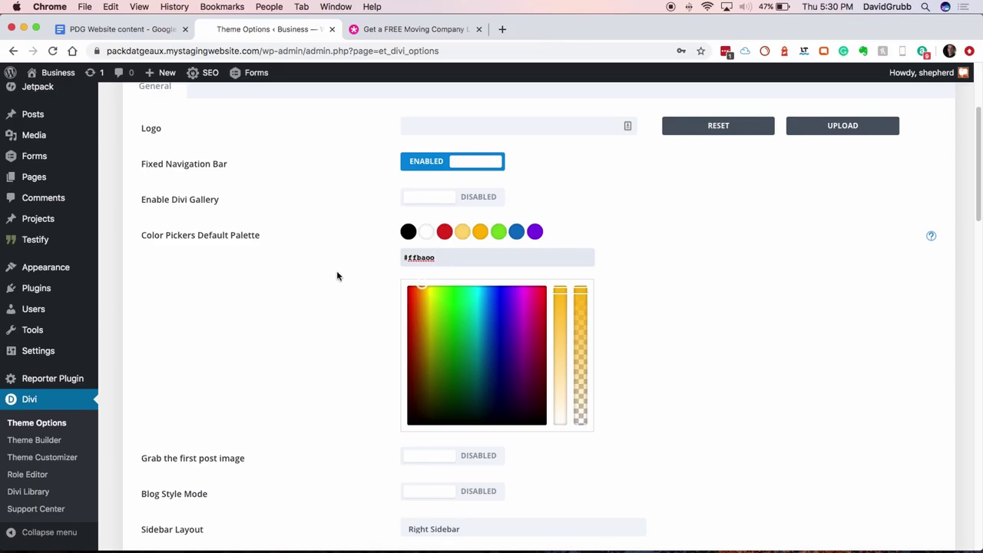
Set the purple swatch in the default color picker palette to #501780
left_click(540, 239)
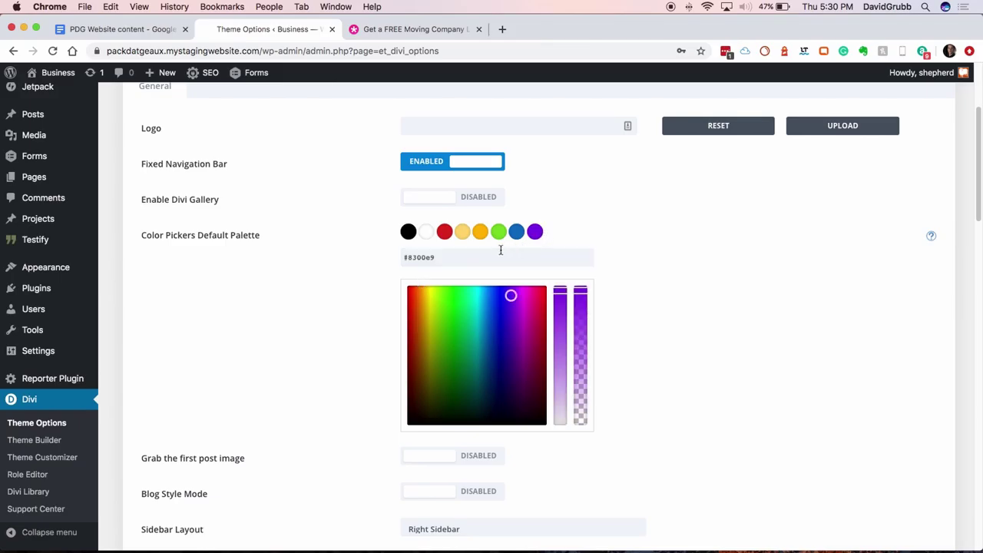
left_click(439, 259)
key("BackSpace")
key("BackSpace")
key("BackSpace")
key("BackSpace")
key("BackSpace")
key("BackSpace")
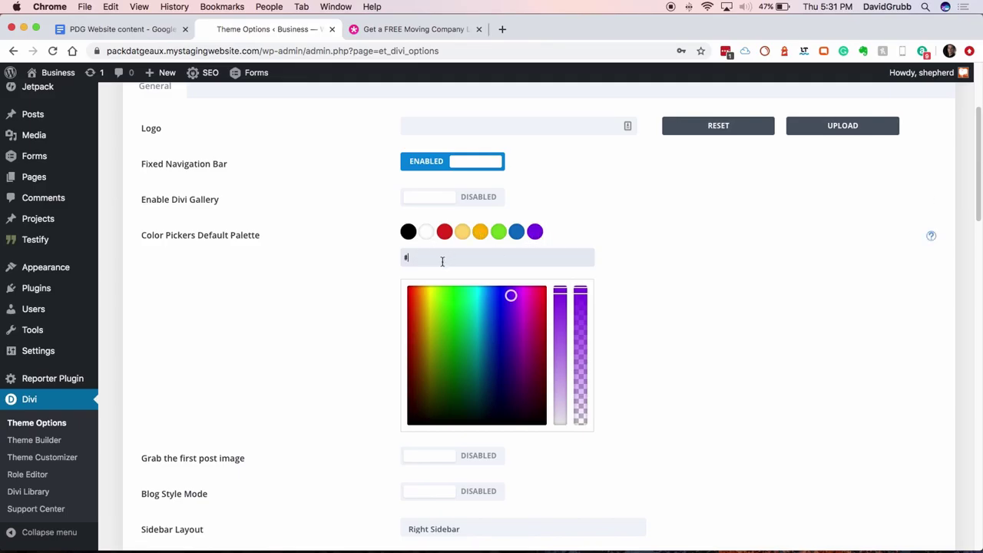
type("5001780")
key("Left")
key("Left")
key("BackSpace")
key("BackSpace")
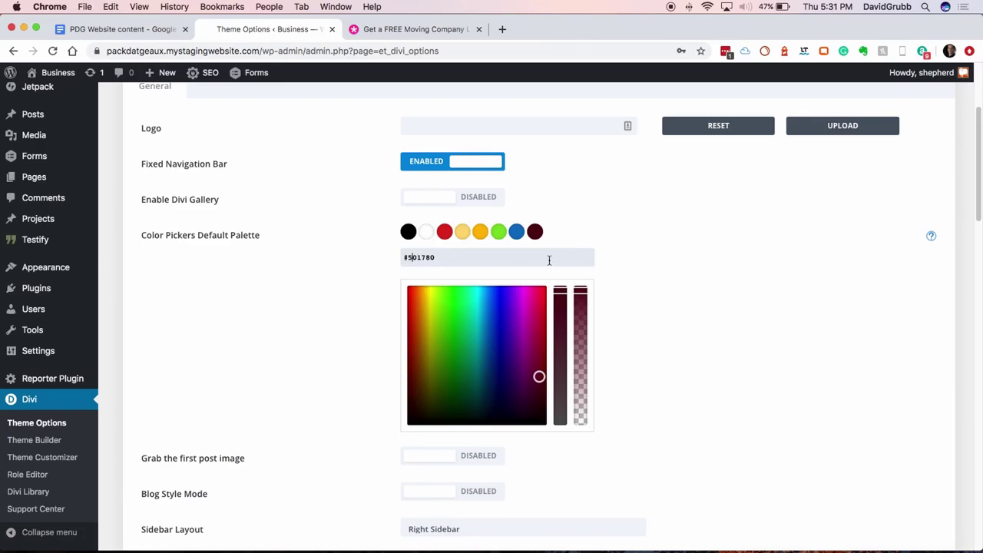
Set the purple swatch in the default color picker palette to #46007f and copy its hex code
left_click(529, 259)
left_click_drag(560, 315, 562, 282)
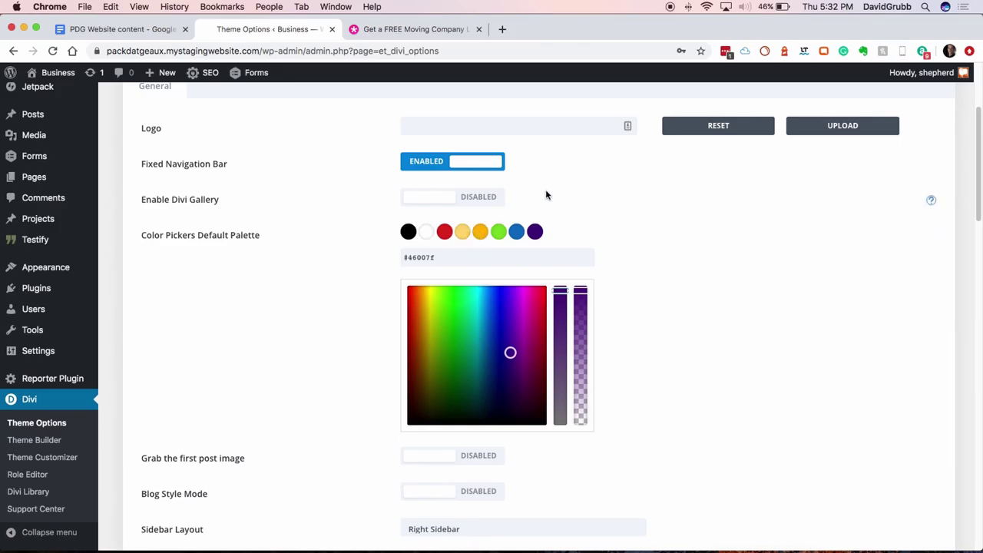
scroll(223, 149, "up", 3)
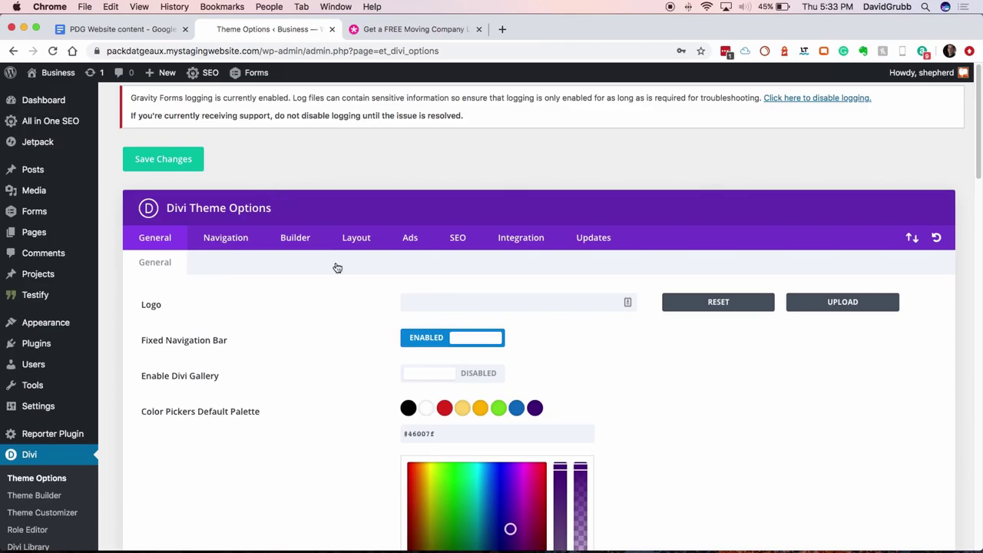
left_click(500, 433)
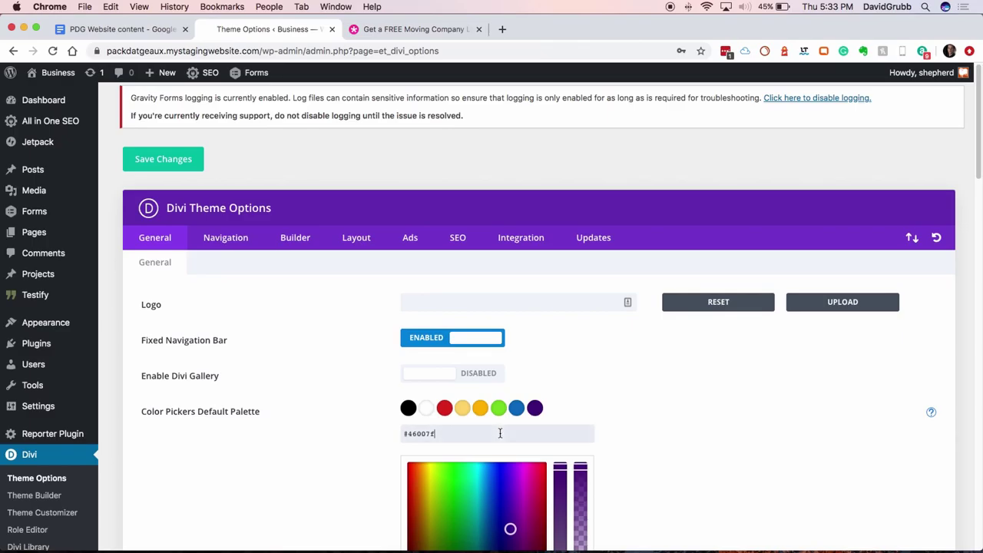
double_click(440, 434)
right_click(442, 438)
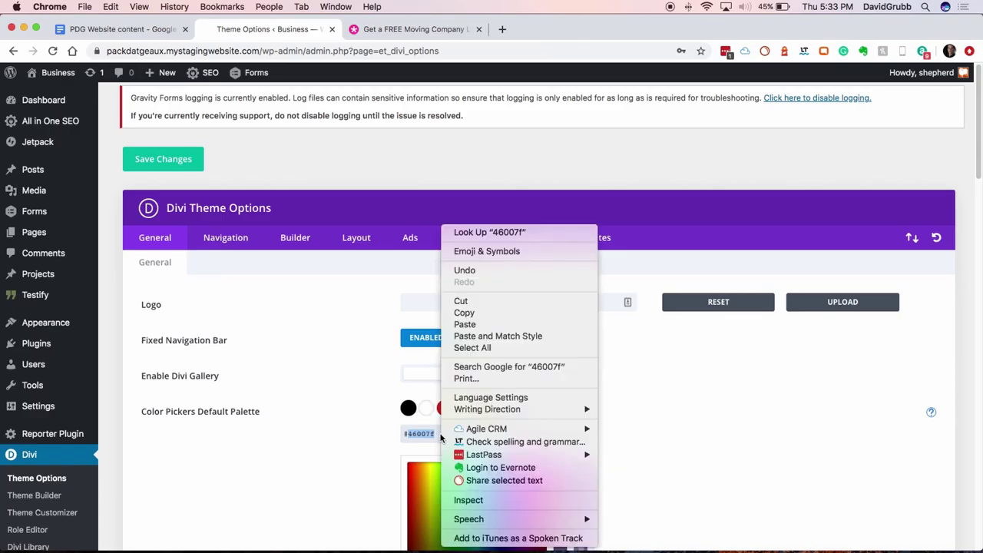
left_click(467, 315)
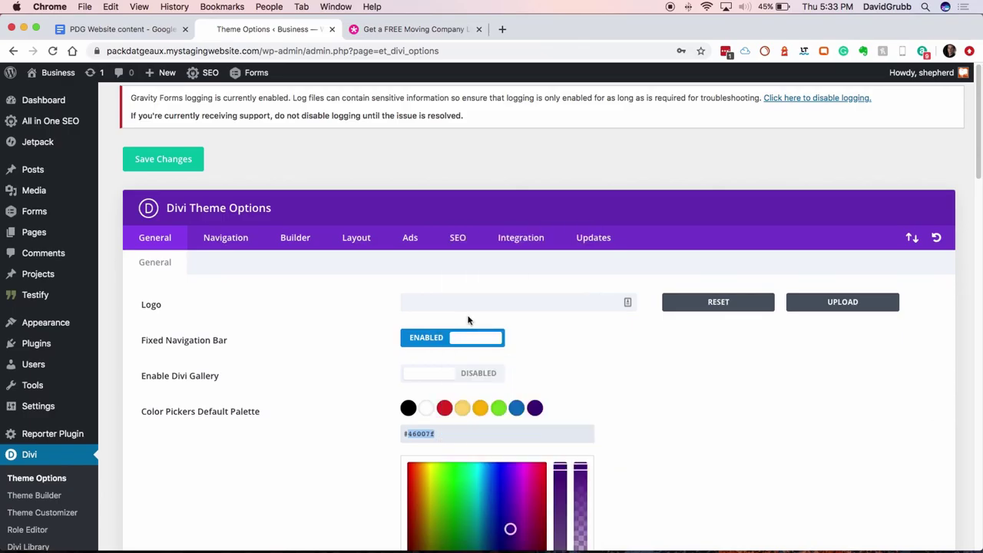
Open the Theme Customizer and look over the Header Format options under Header & Navigation
mouse_move(45, 359)
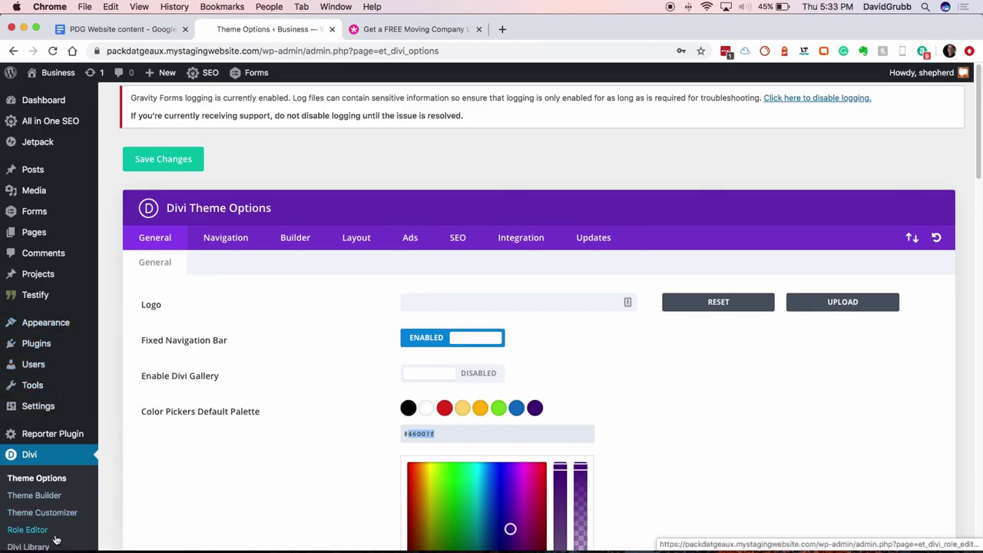
left_click(59, 512)
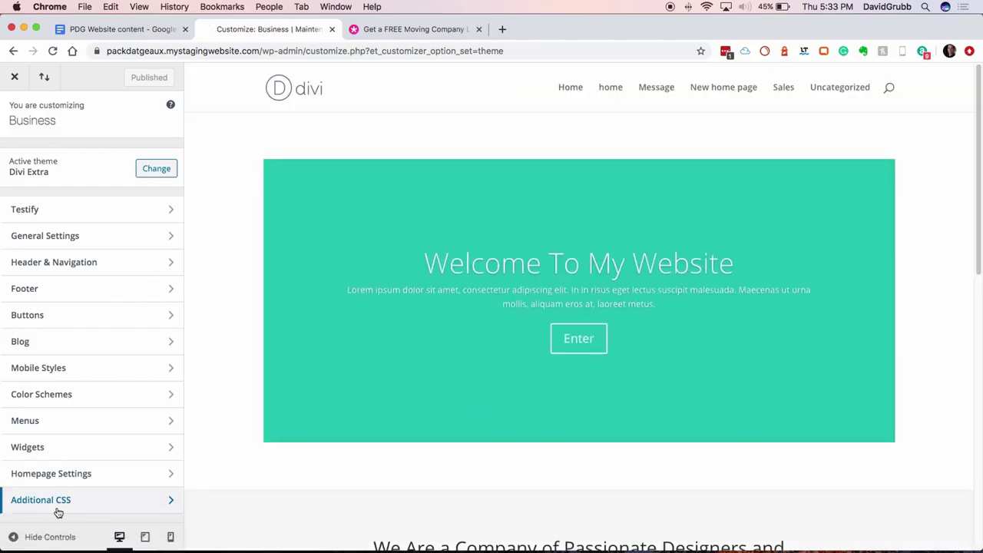
left_click(84, 265)
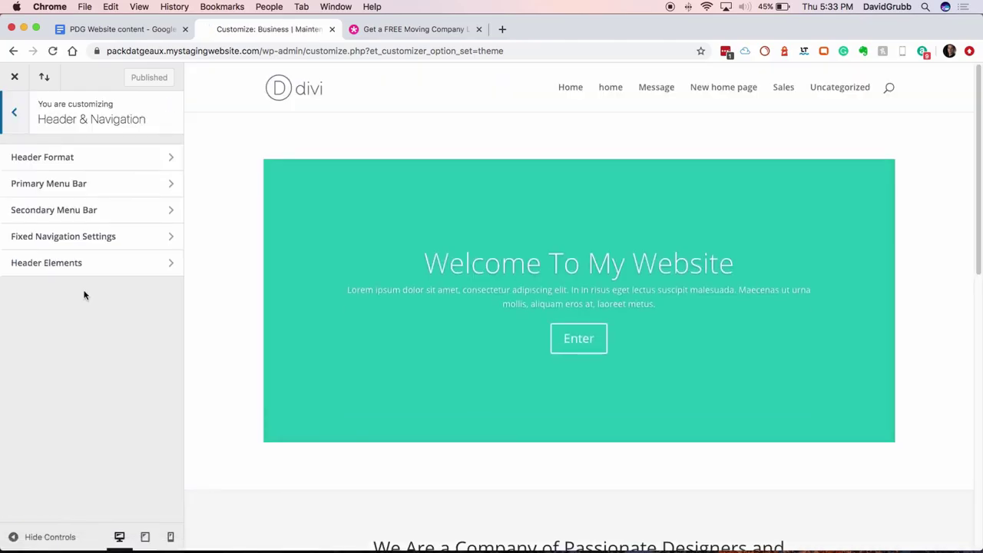
left_click(105, 157)
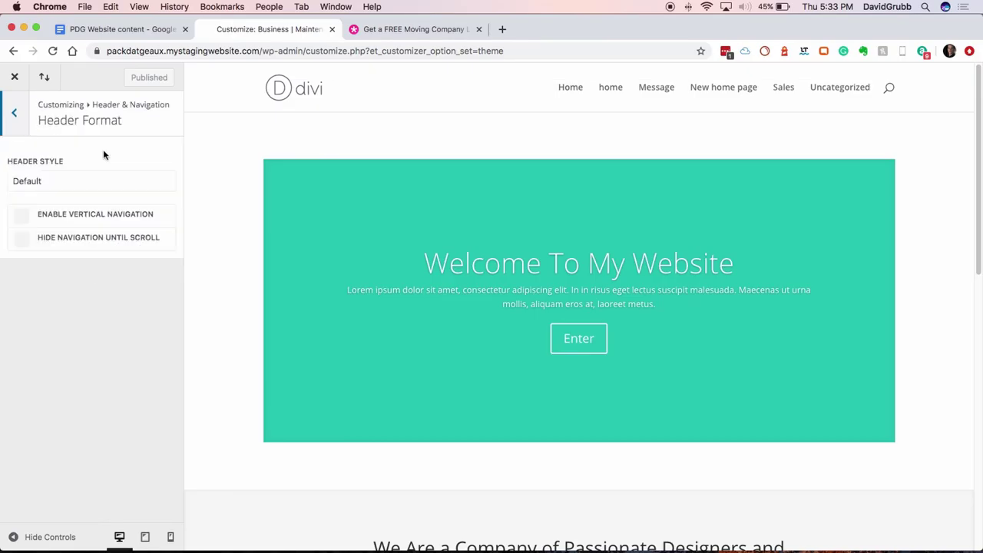
left_click(16, 116)
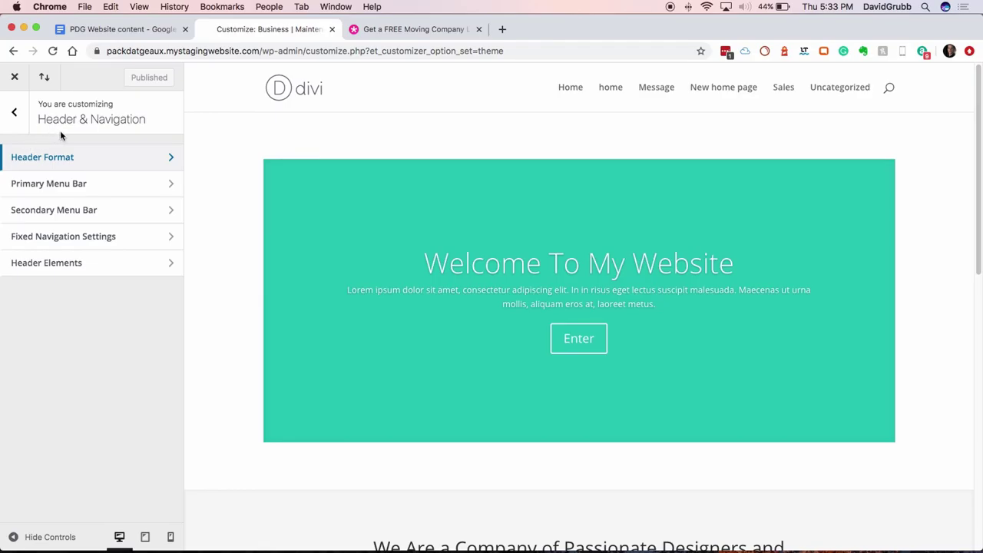
key("Escape")
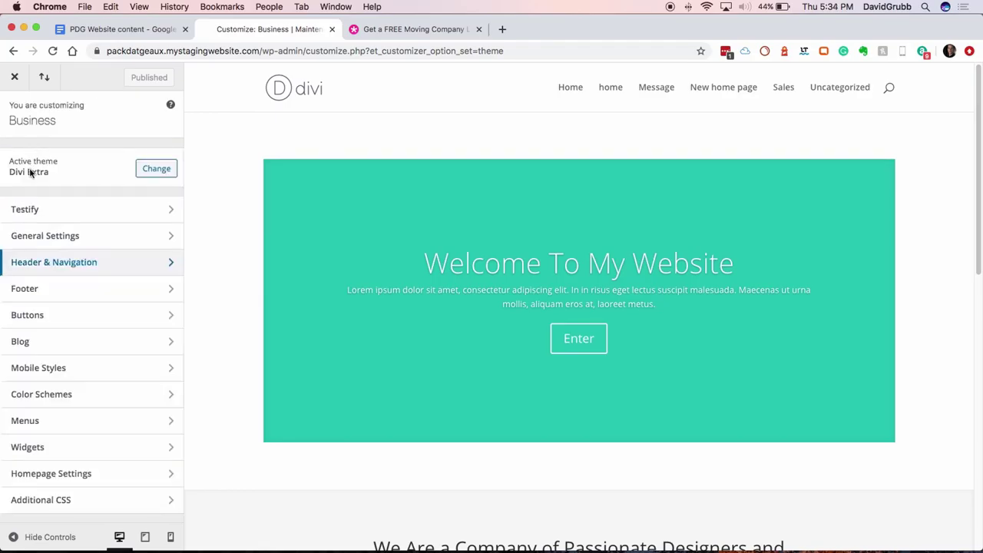
Examine the Typography options in General Settings, including the header and body fonts, link color and text colors
left_click(70, 236)
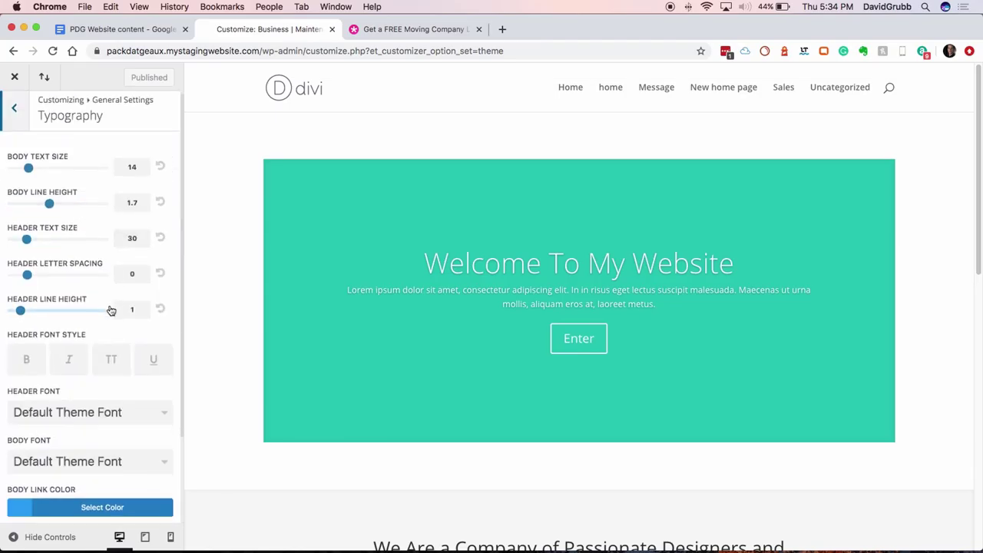
scroll(113, 309, "down", 3)
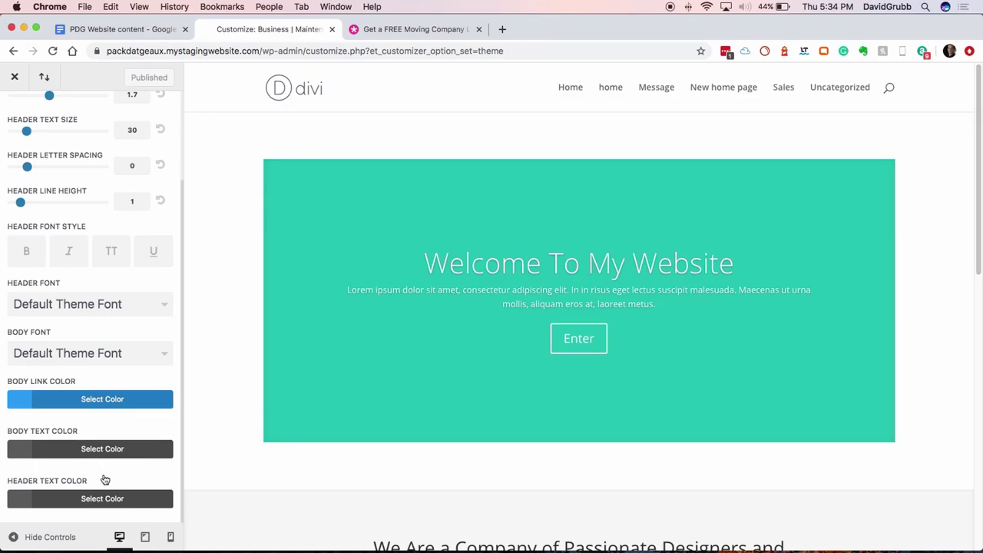
scroll(89, 403, "up", 3)
scroll(90, 404, "down", 3)
scroll(83, 437, "up", 1)
scroll(85, 437, "down", 1)
scroll(86, 438, "up", 1)
scroll(87, 439, "down", 1)
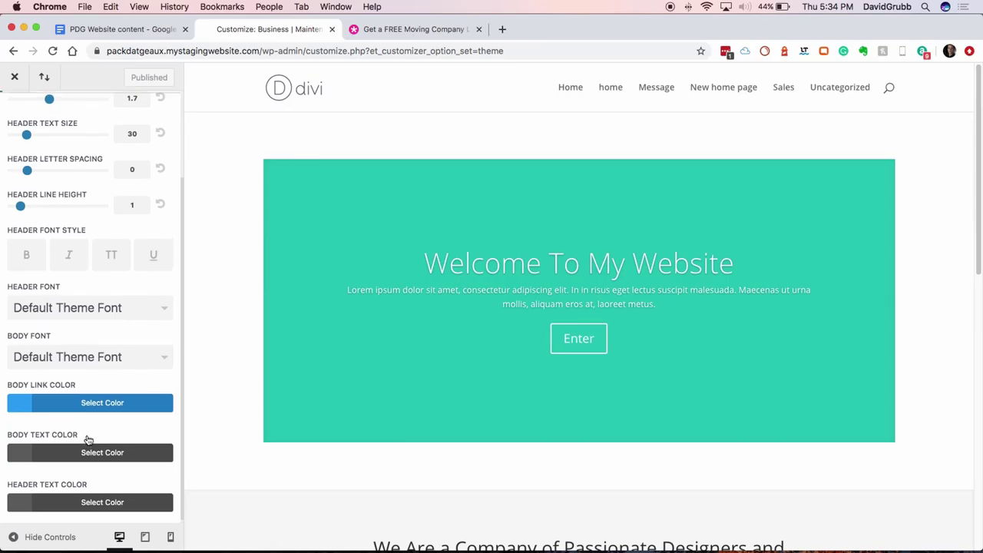
scroll(88, 438, "up", 2)
scroll(89, 439, "down", 2)
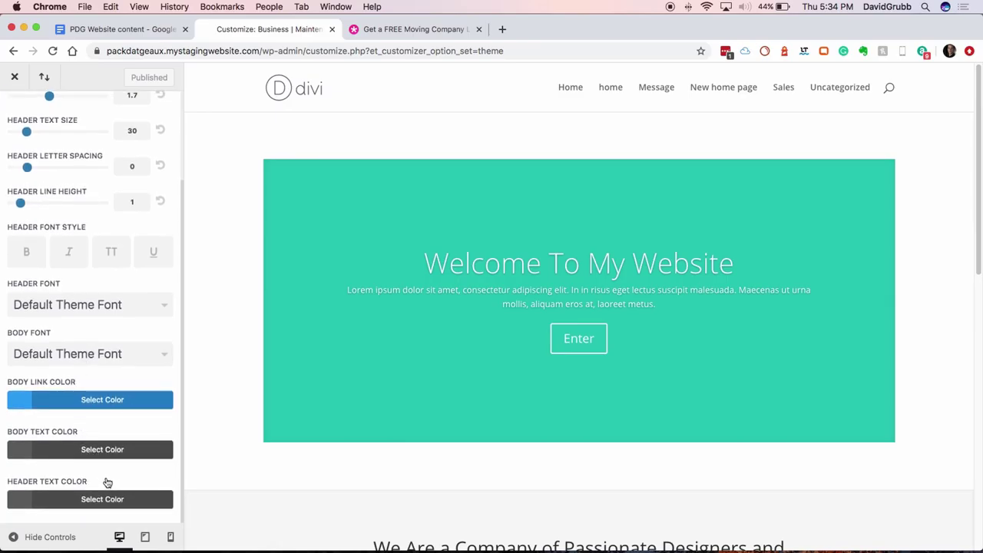
Set the body link color in the Typography settings to the copied purple, 46007f
left_click(89, 400)
key("super+a")
key("super+v")
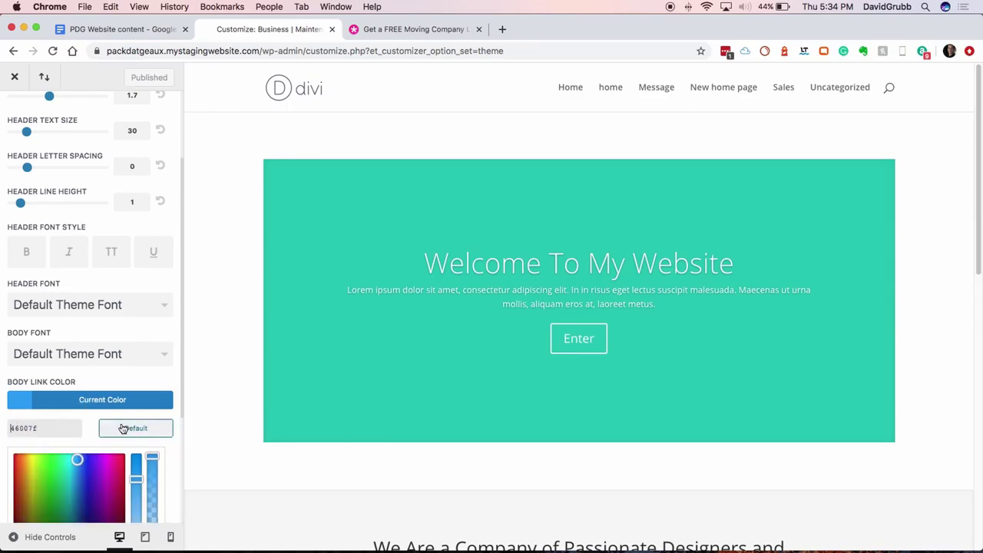
left_click(121, 398)
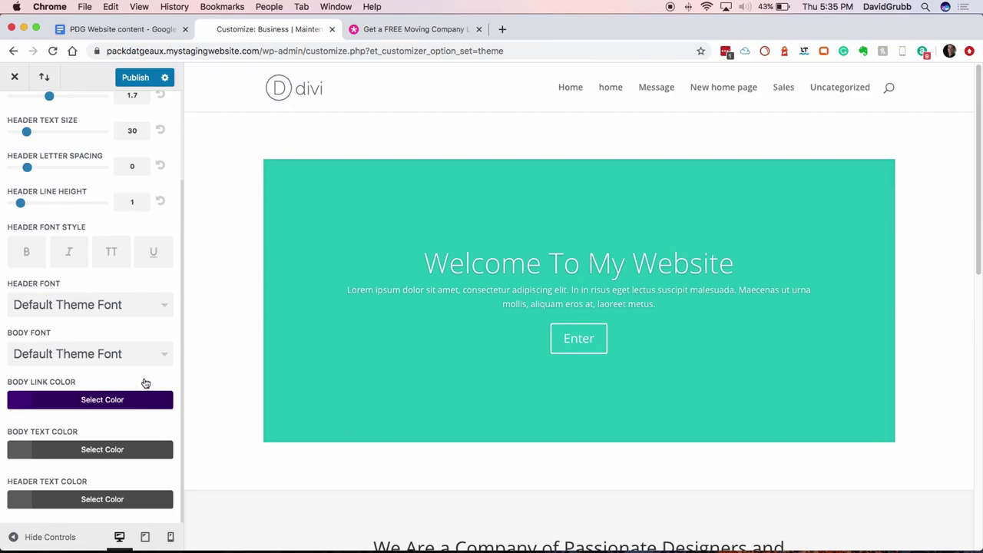
Set the theme accent color in Layout Settings to #ffba00
scroll(140, 361, "up", 3)
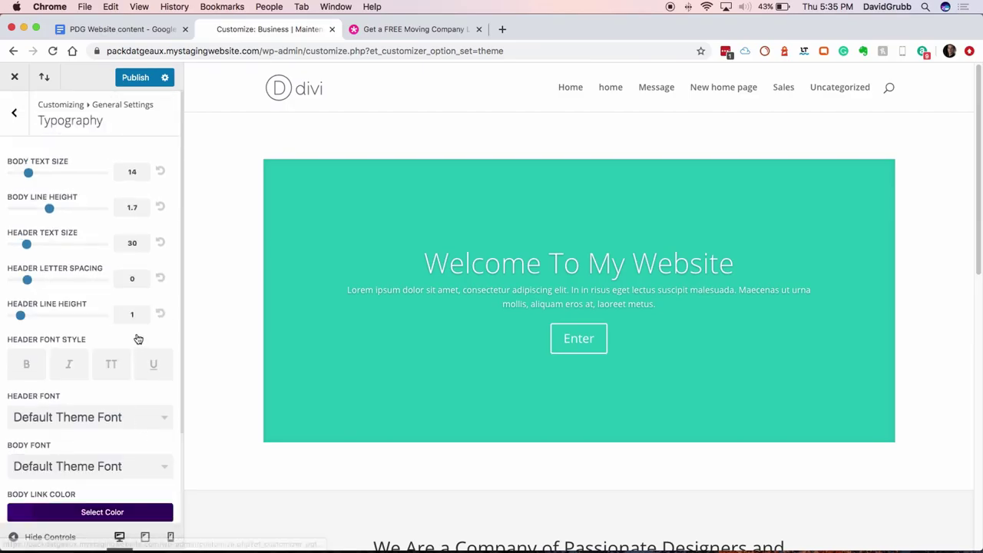
left_click(13, 113)
left_click(31, 183)
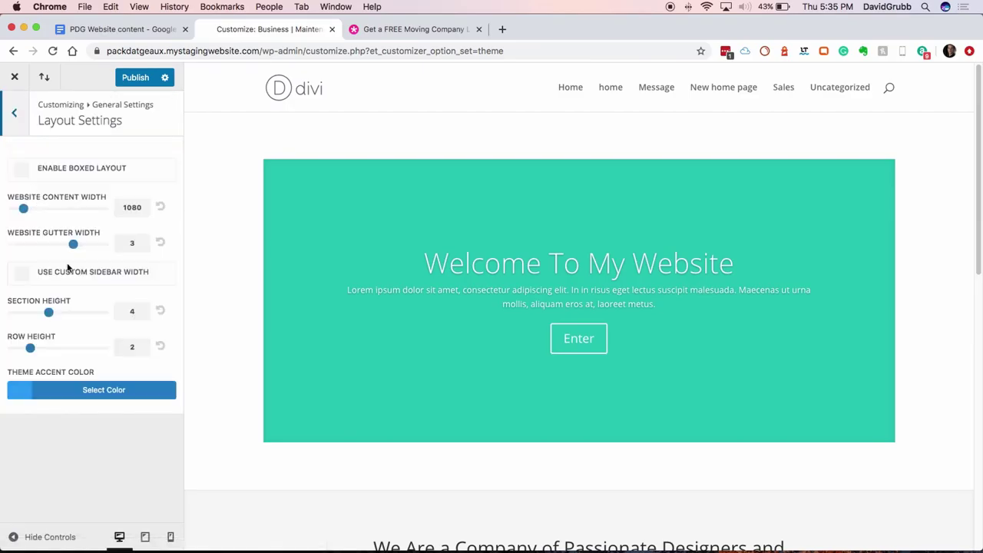
left_click(98, 391)
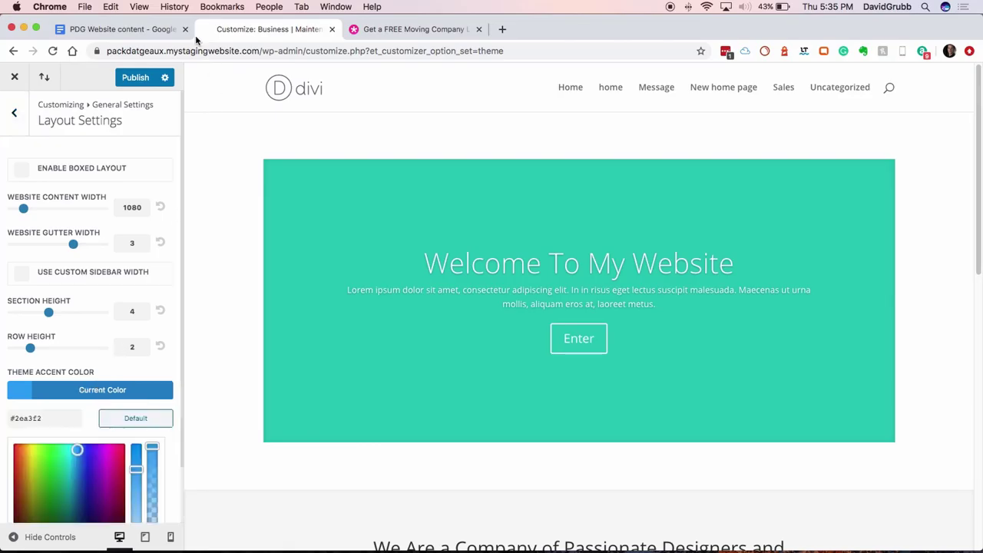
double_click(51, 421)
key("BackSpace")
type("ffba00")
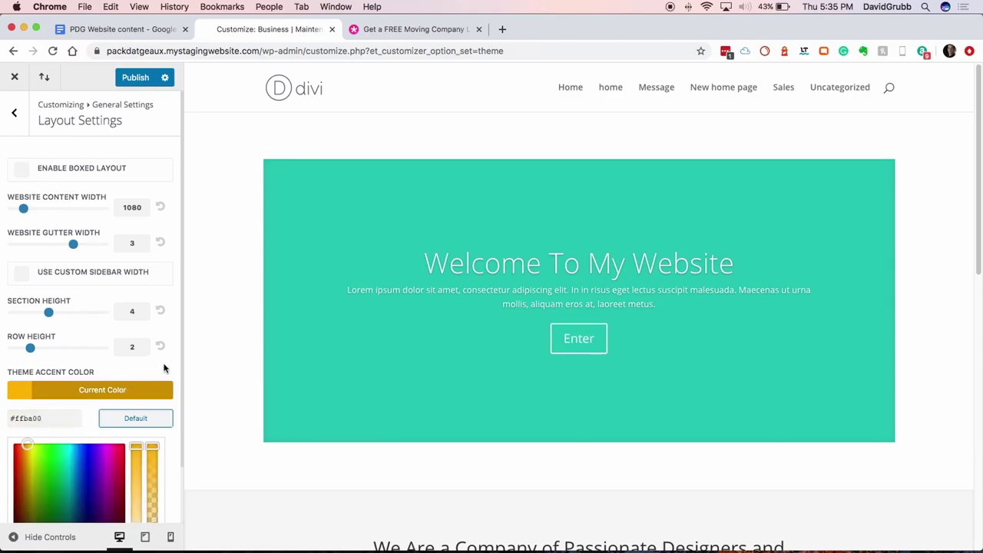
left_click(150, 374)
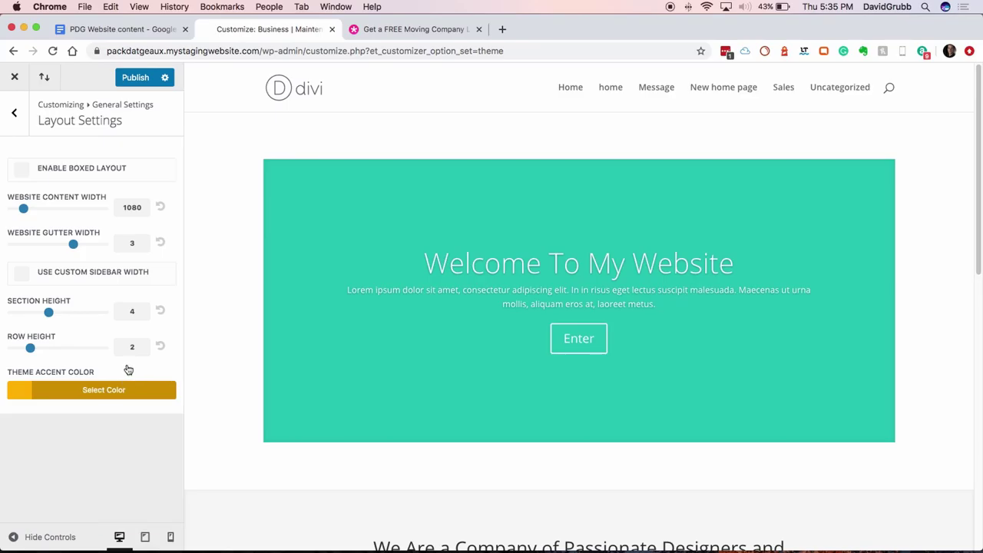
Check the Background options in General Settings, and publish the theme customizations before closing the customizer
left_click(14, 113)
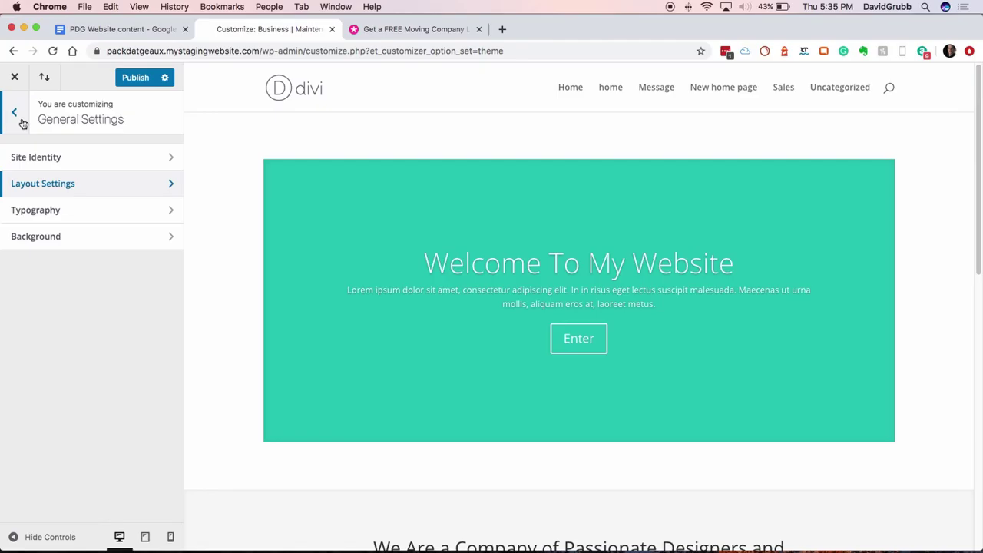
left_click(85, 236)
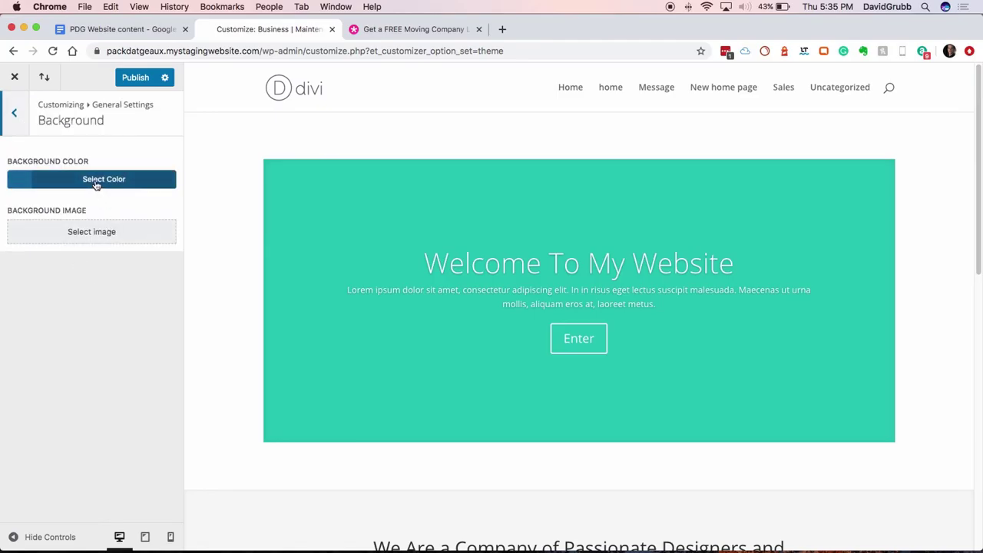
double_click(9, 122)
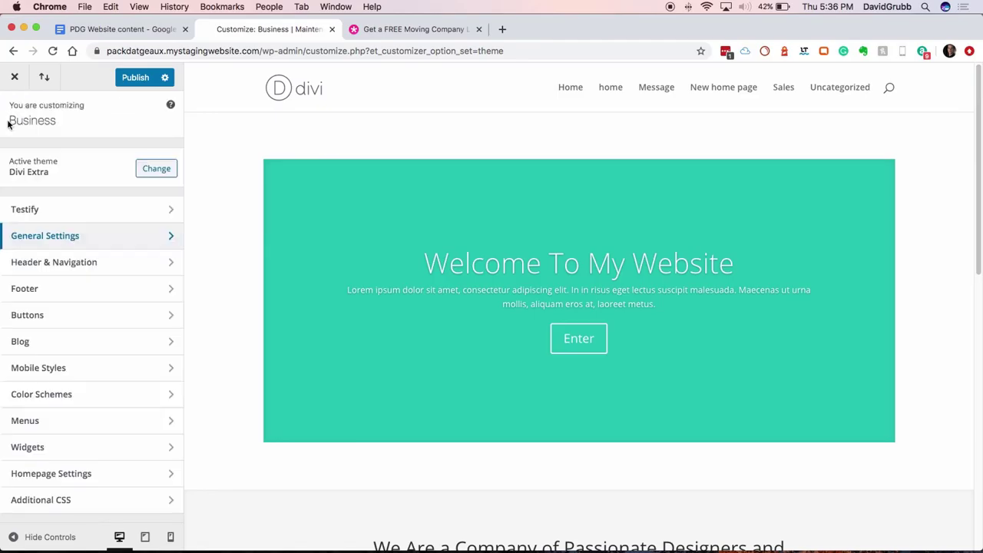
left_click(133, 78)
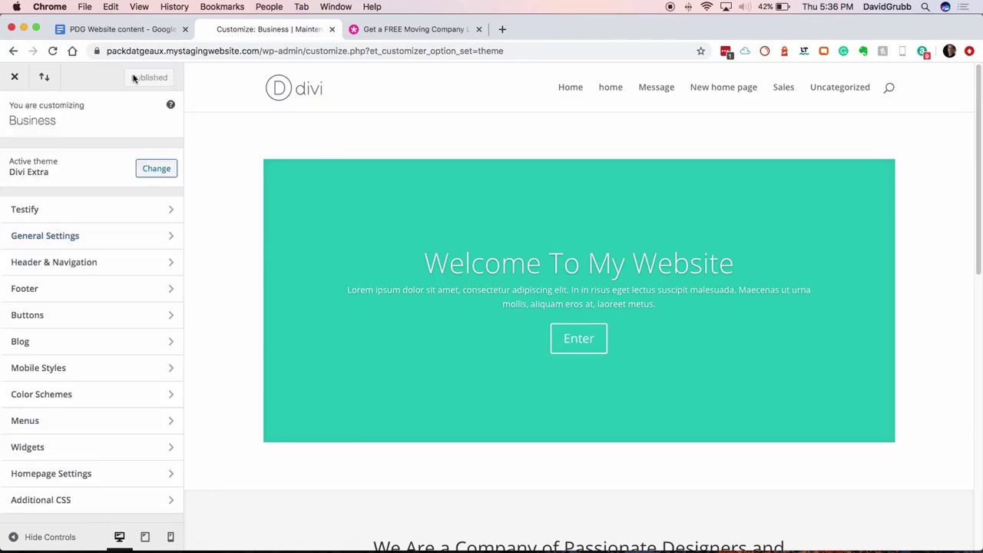
left_click(14, 77)
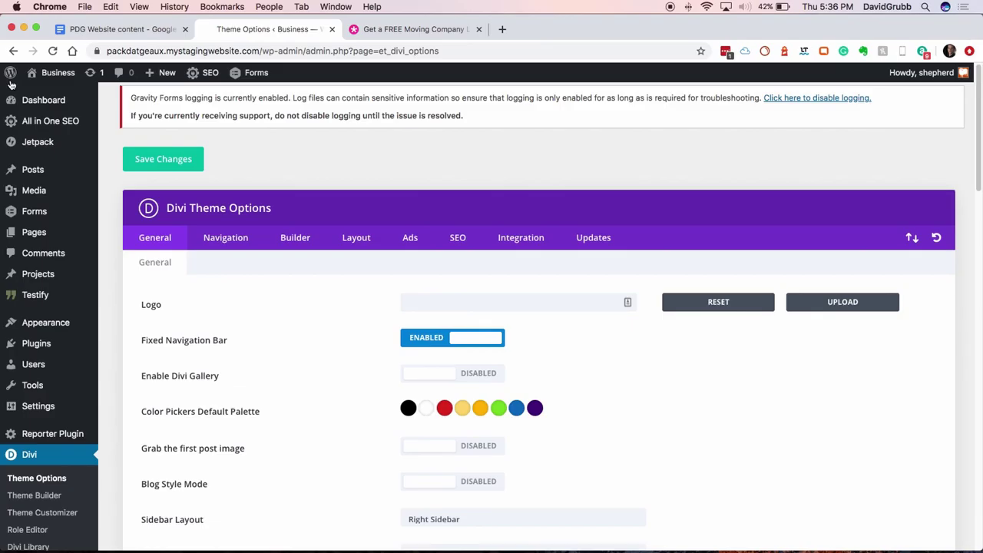
In the customizer's Buttons Style, set the background color to #ffba00 at full opacity and the text color to black, #000000
left_click(63, 514)
left_click(46, 313)
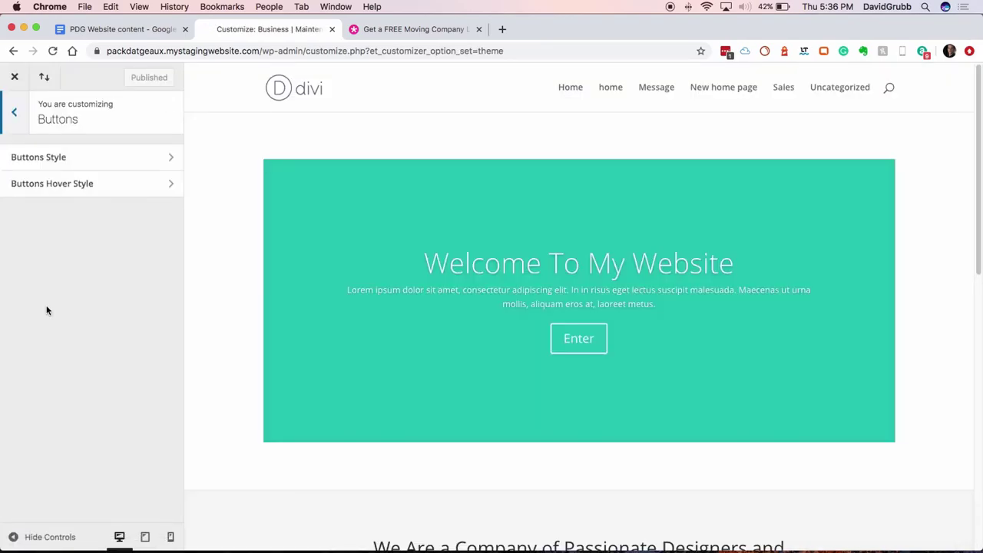
left_click(38, 161)
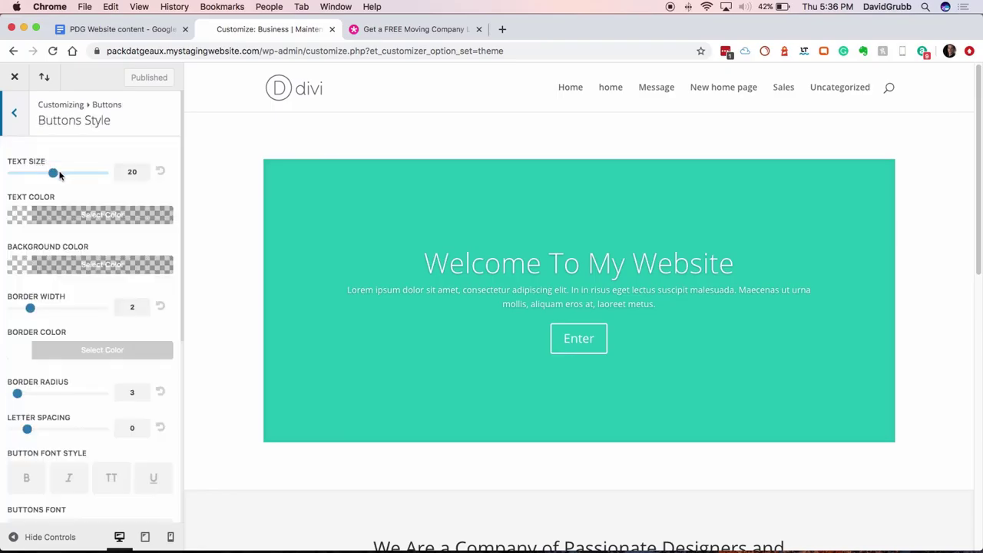
left_click(80, 266)
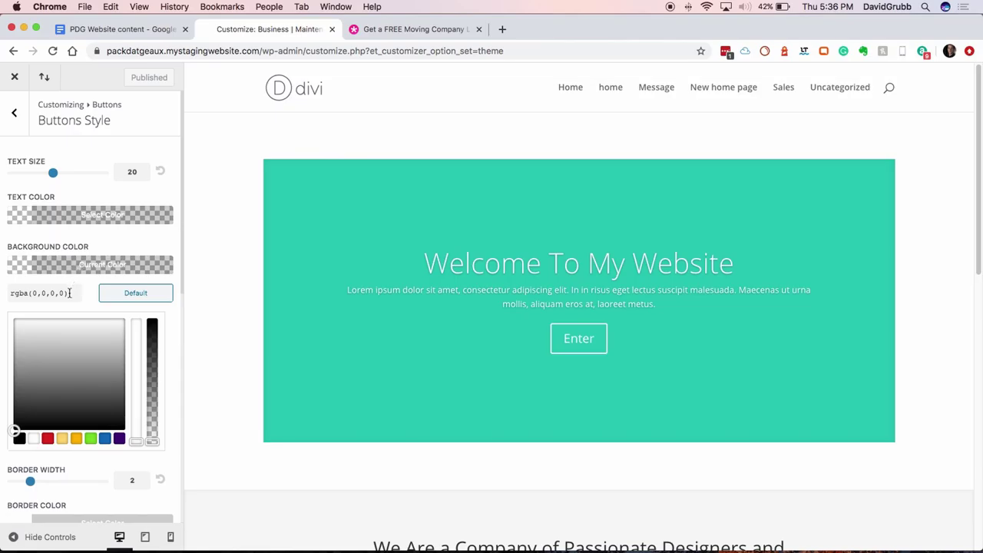
left_click(76, 440)
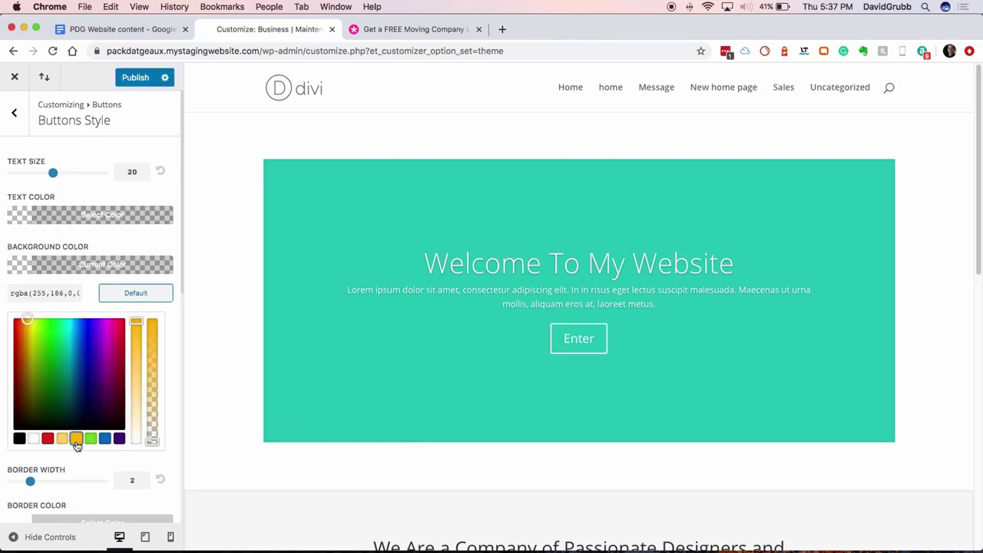
left_click_drag(151, 440, 153, 289)
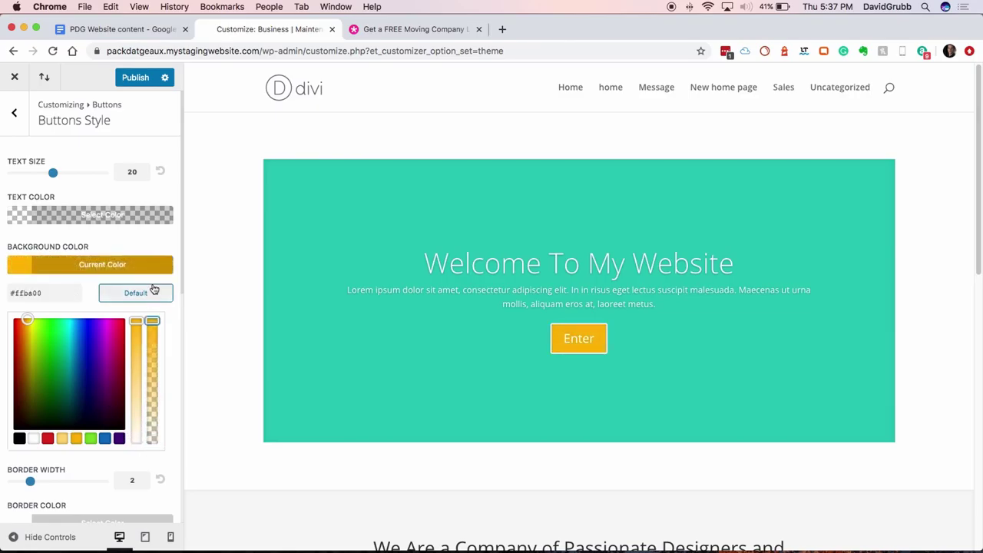
left_click(98, 265)
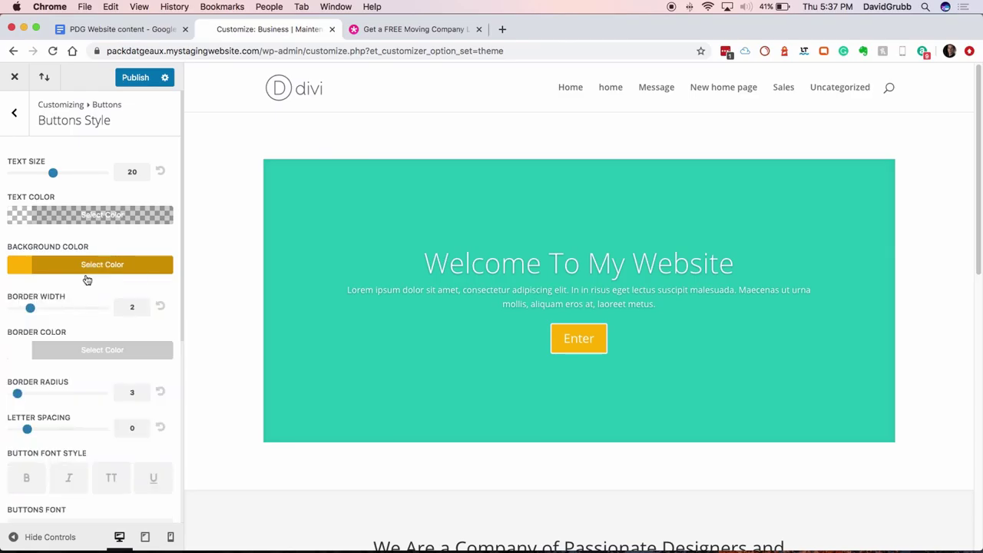
left_click(92, 214)
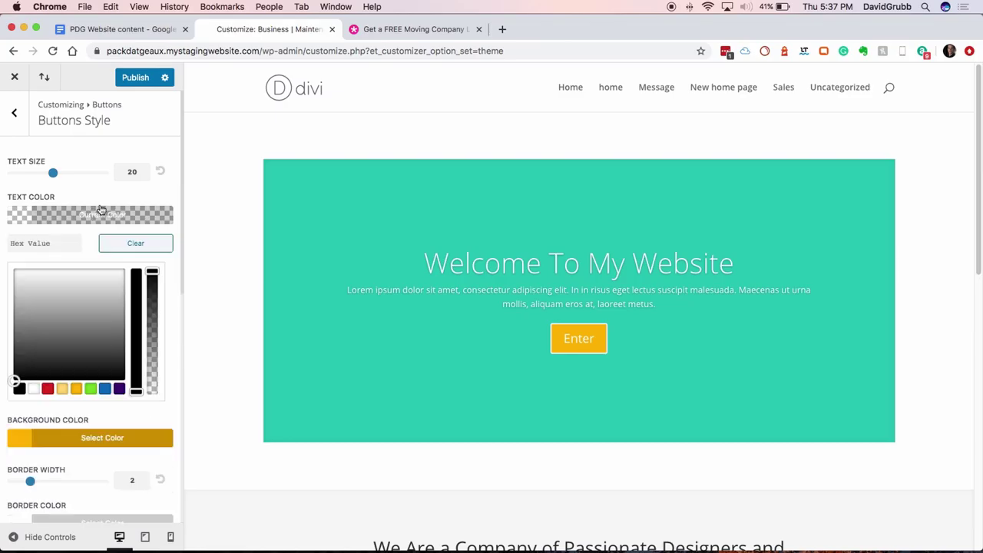
left_click(21, 389)
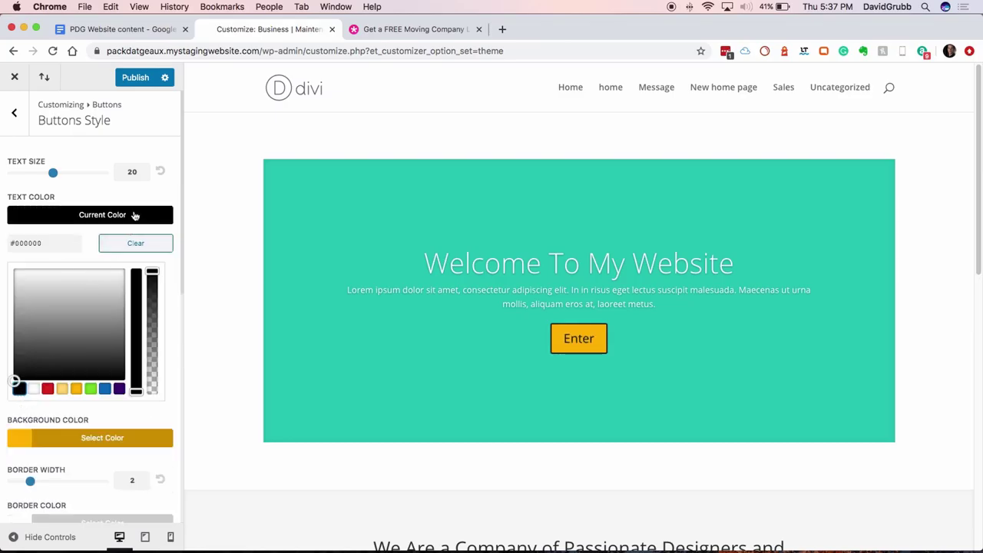
Close the button text color picker, publish the button style changes, and leave the customizer
left_click(135, 216)
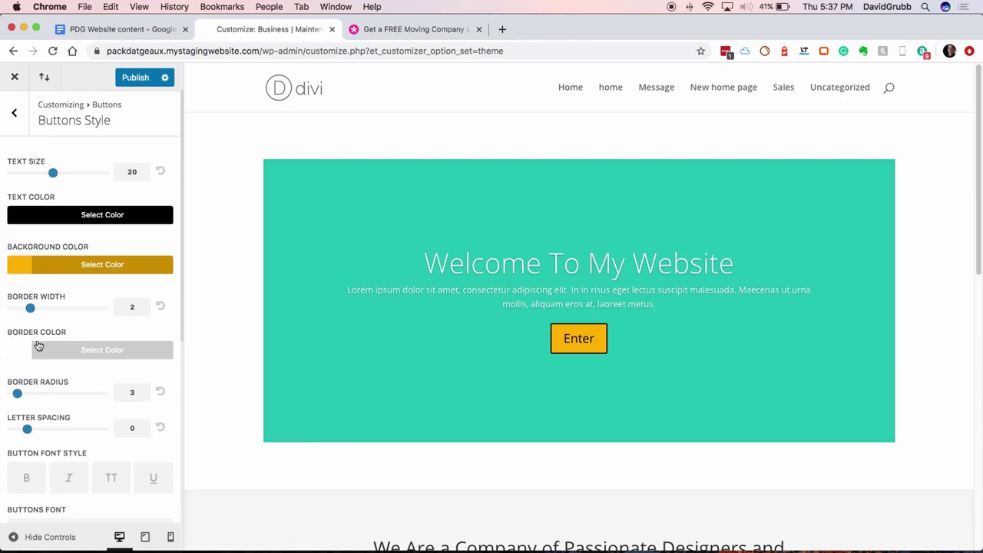
left_click(129, 78)
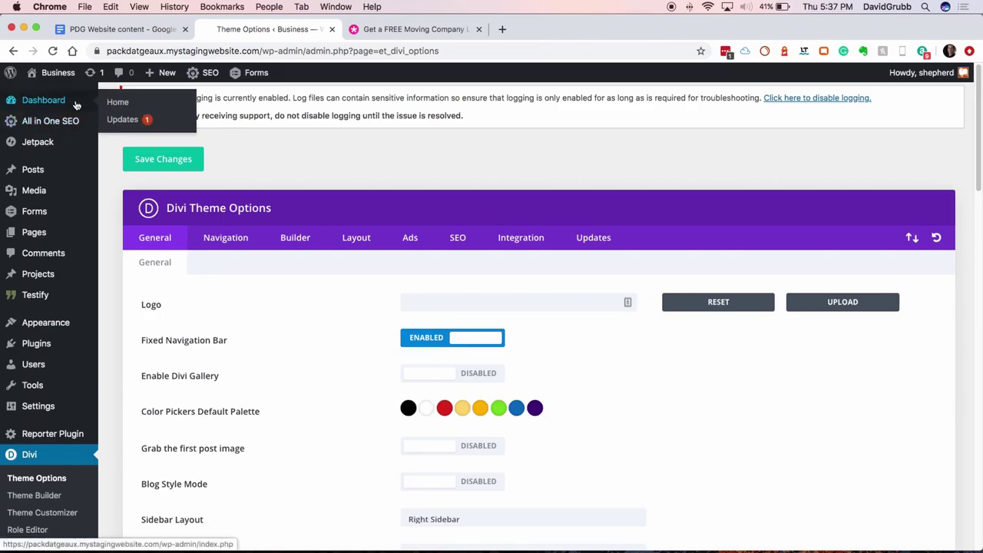
In the Reading settings, set the static homepage to New home page and save the changes
mouse_move(83, 236)
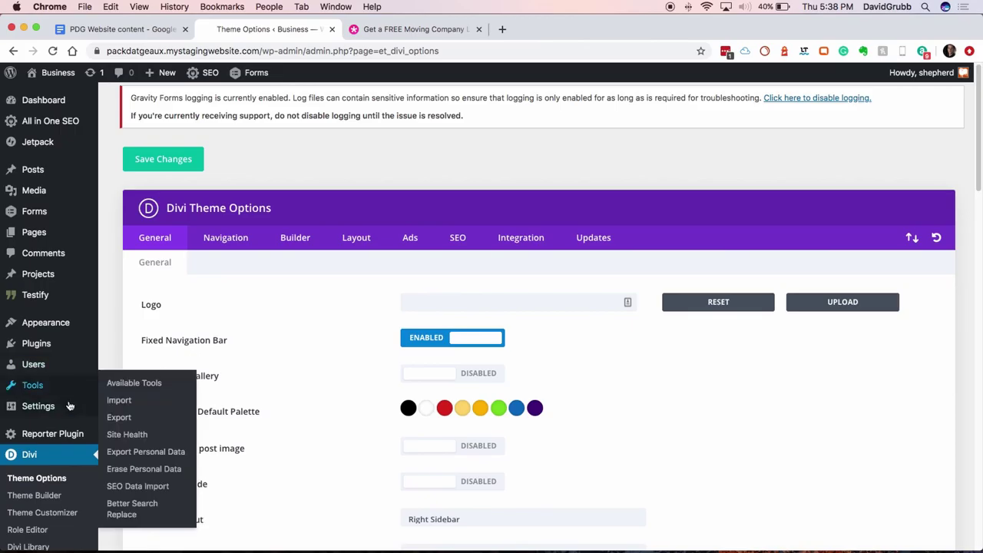
mouse_move(63, 435)
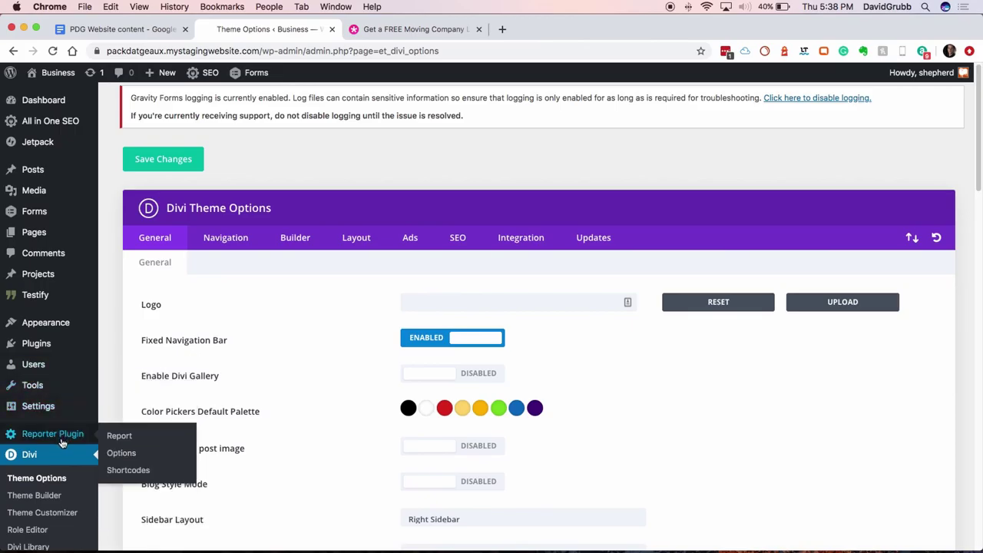
mouse_move(23, 166)
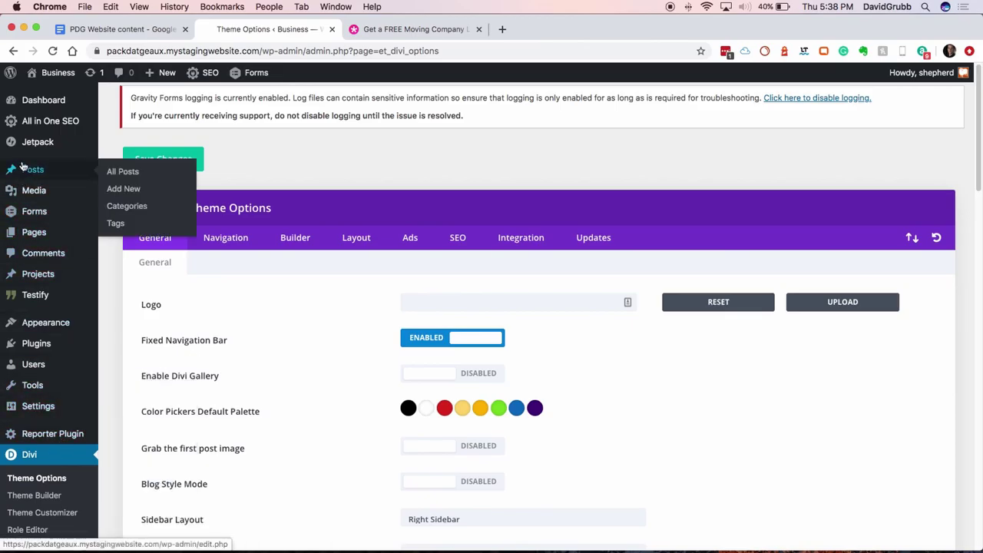
mouse_move(22, 192)
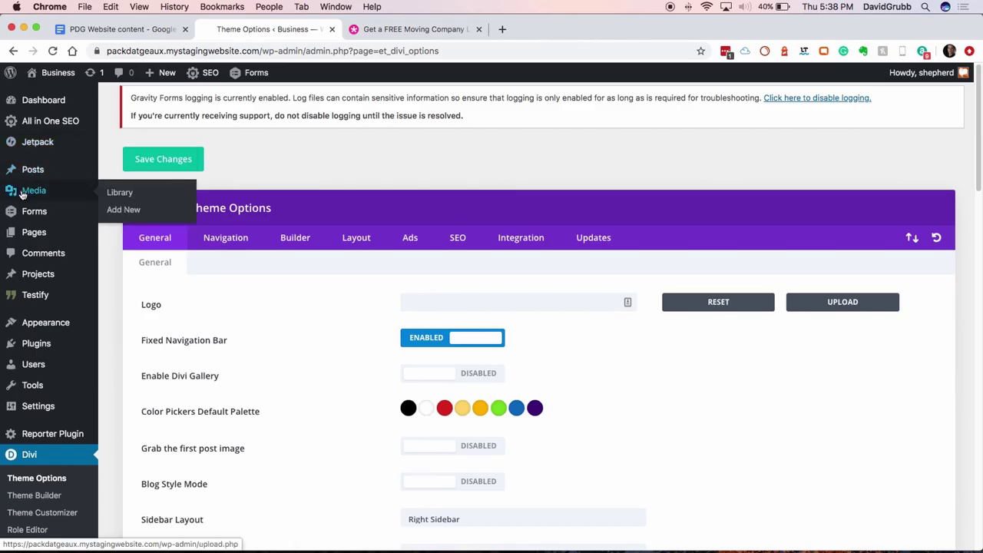
left_click(47, 411)
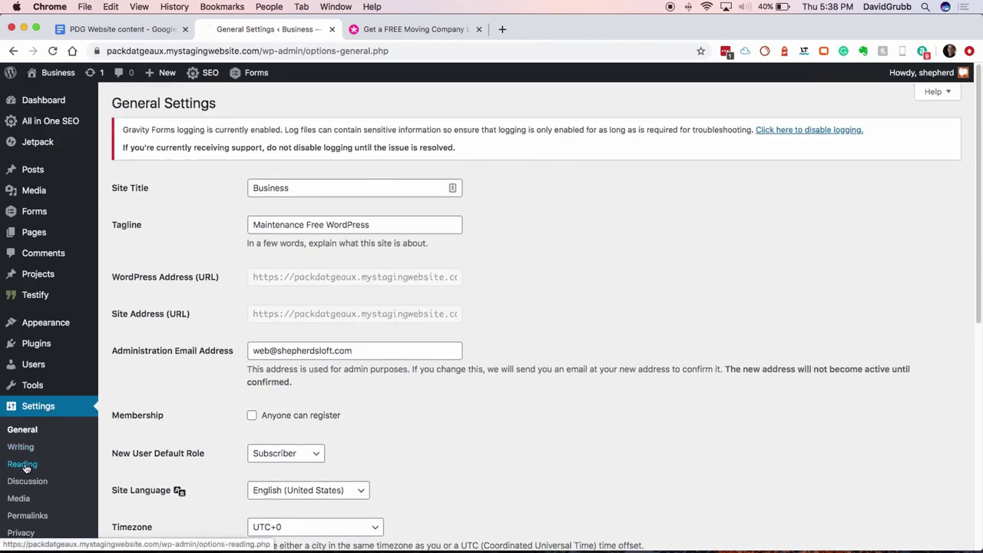
left_click(24, 464)
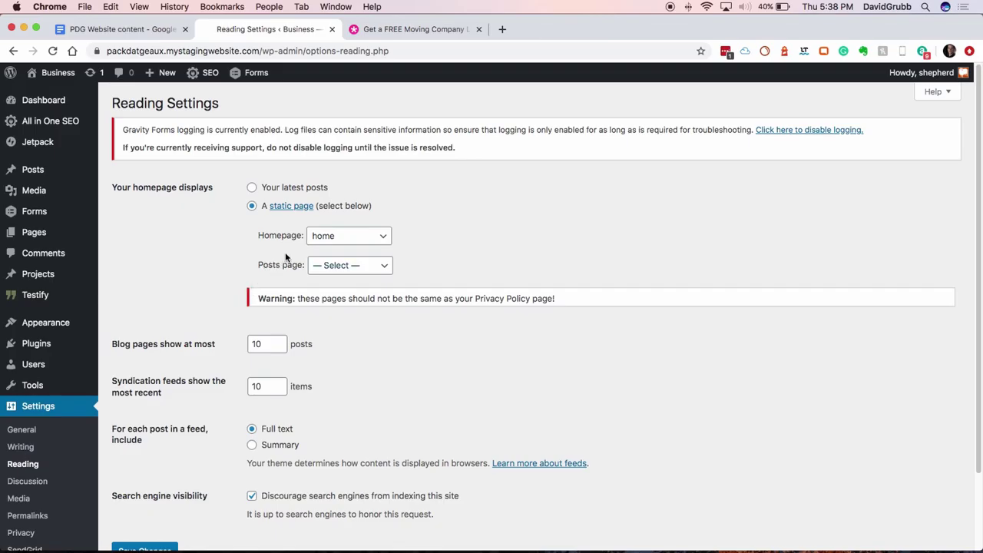
left_click(386, 240)
left_click(377, 260)
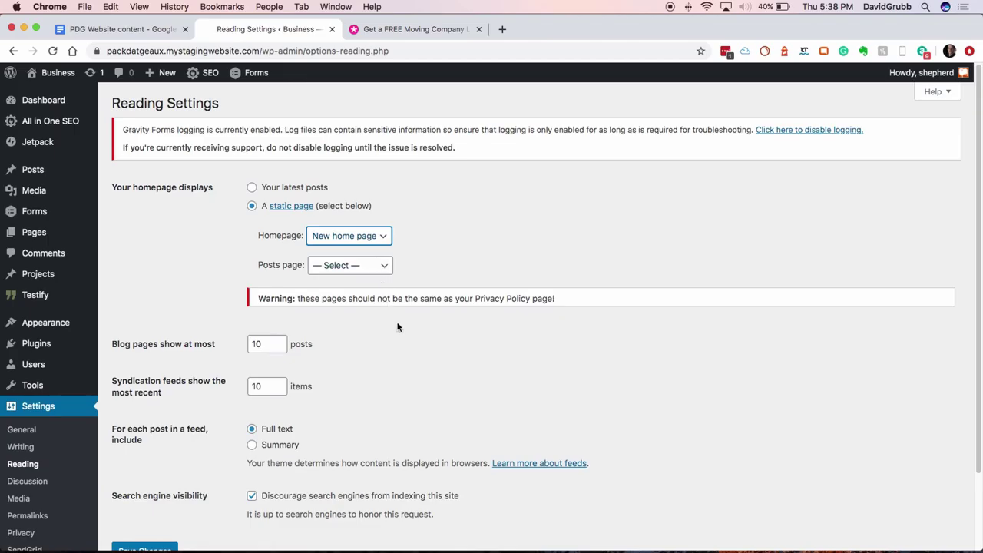
scroll(399, 331, "down", 3)
left_click(138, 464)
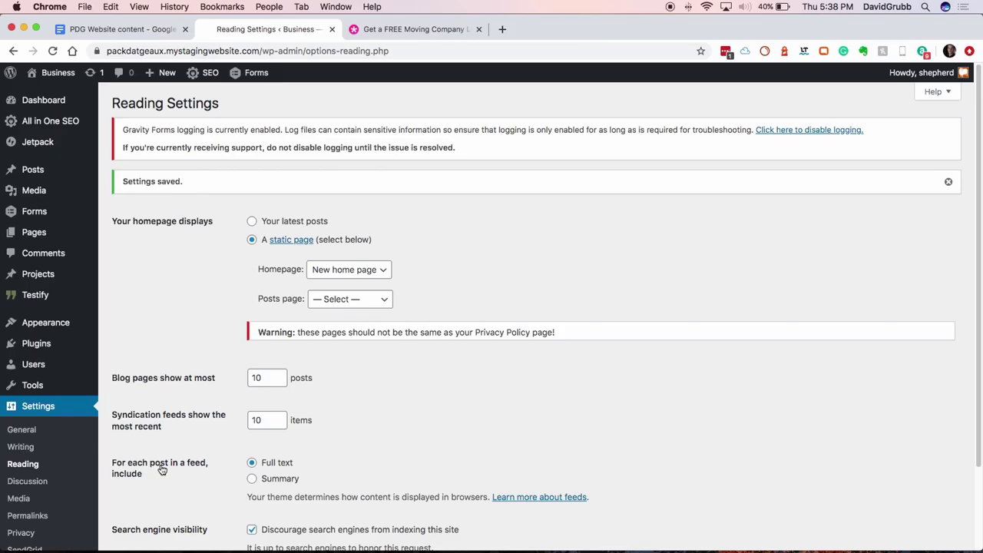
In the General settings, change the site title to Pack Dat and Geaux, clear the tagline, and save
left_click(20, 431)
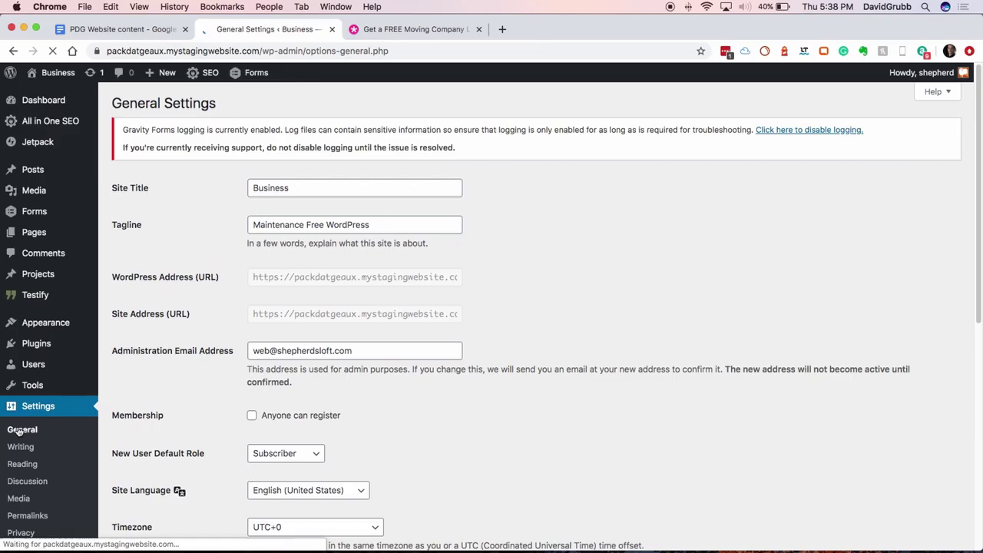
left_click(297, 187)
left_click_drag(297, 187, 250, 188)
key("BackSpace")
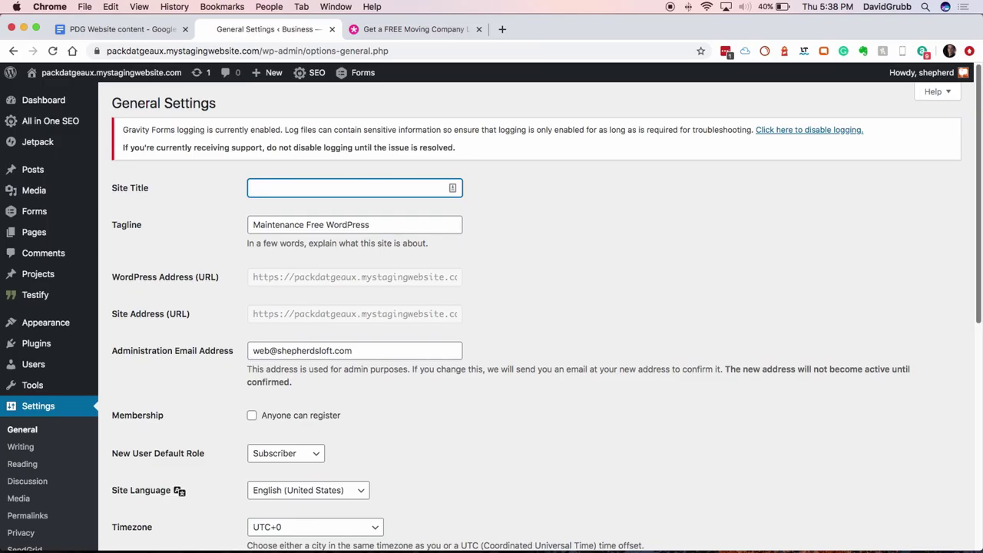
type("Pack Dat and Geaux")
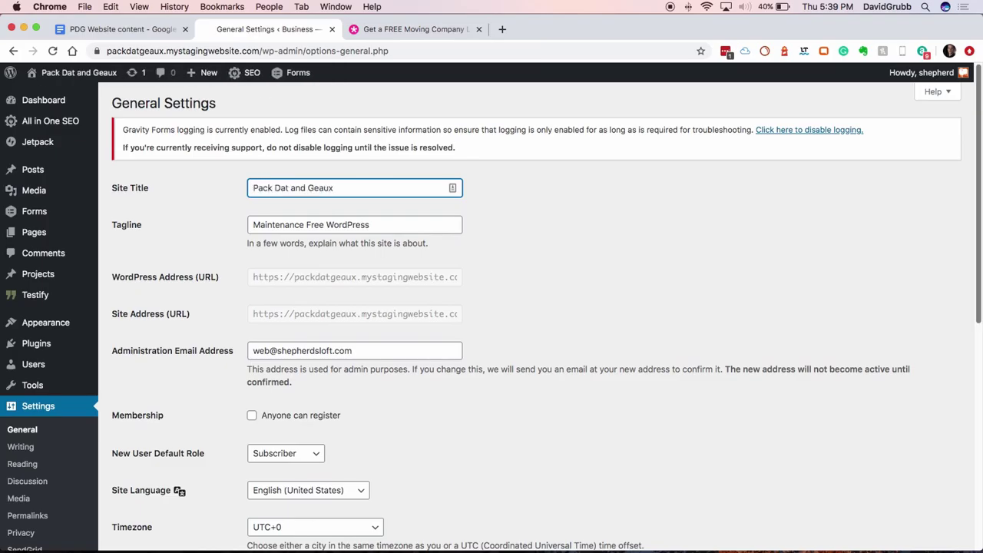
key("Tab")
key("BackSpace")
scroll(586, 286, "down", 1)
scroll(586, 291, "down", 4)
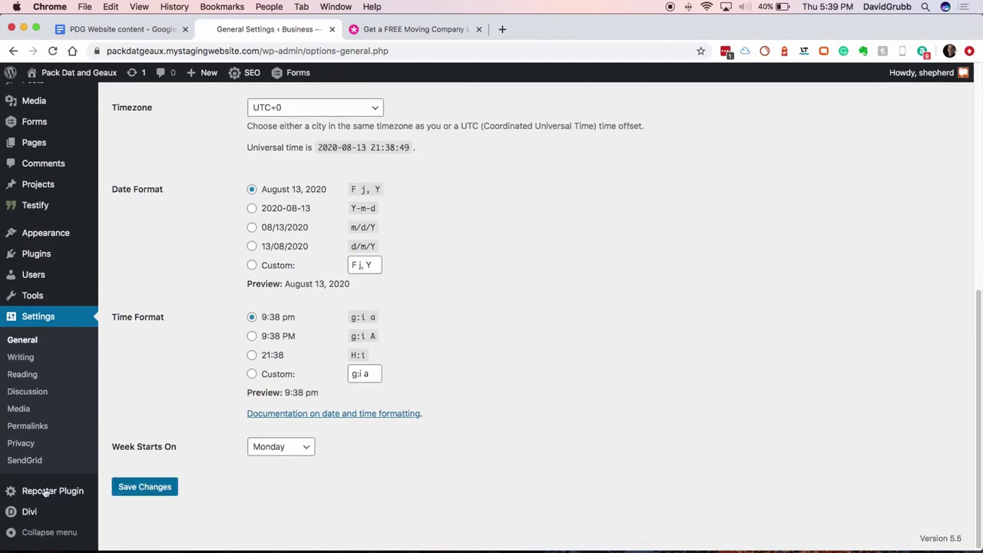
left_click(150, 488)
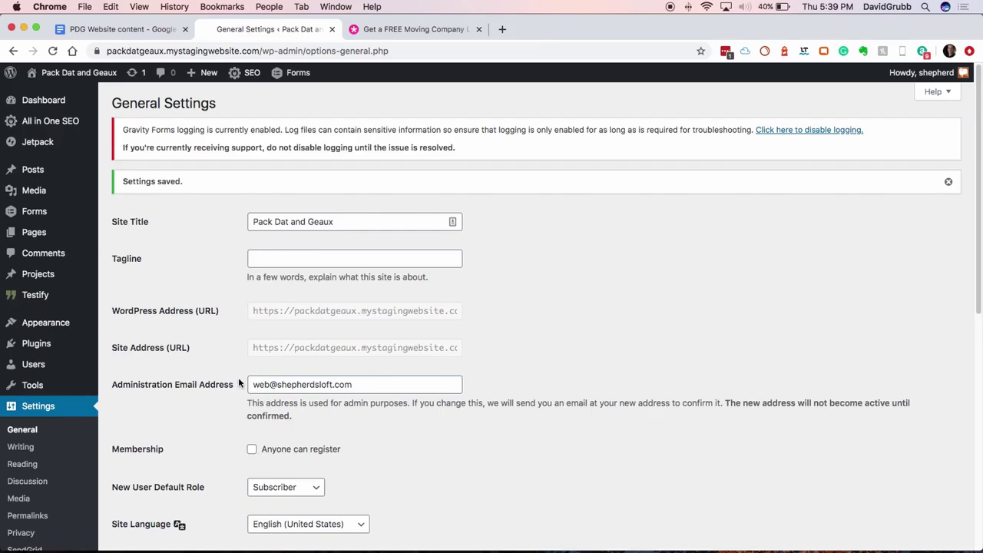
Visit the live site and look over the new home page from the hero down to the service blurbs
mouse_move(66, 75)
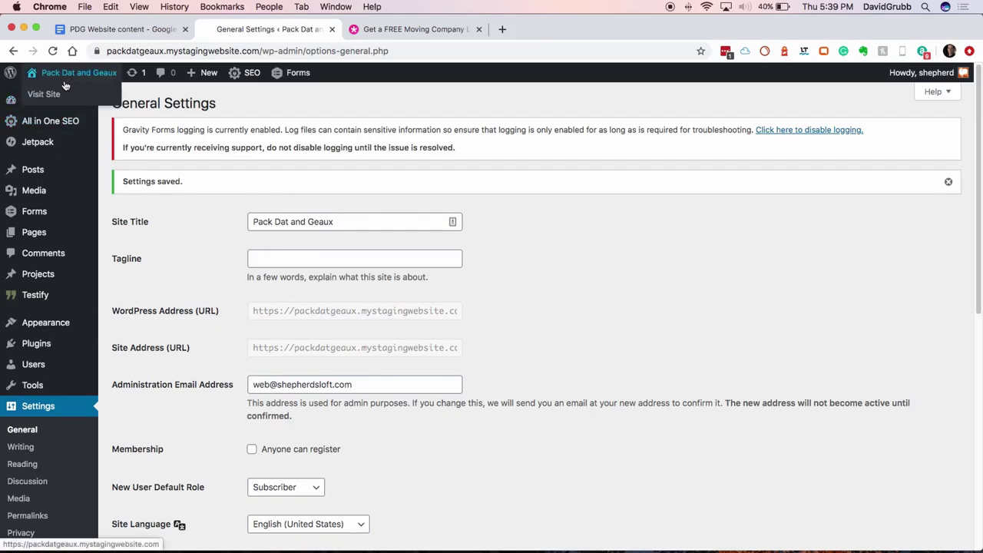
left_click(56, 94)
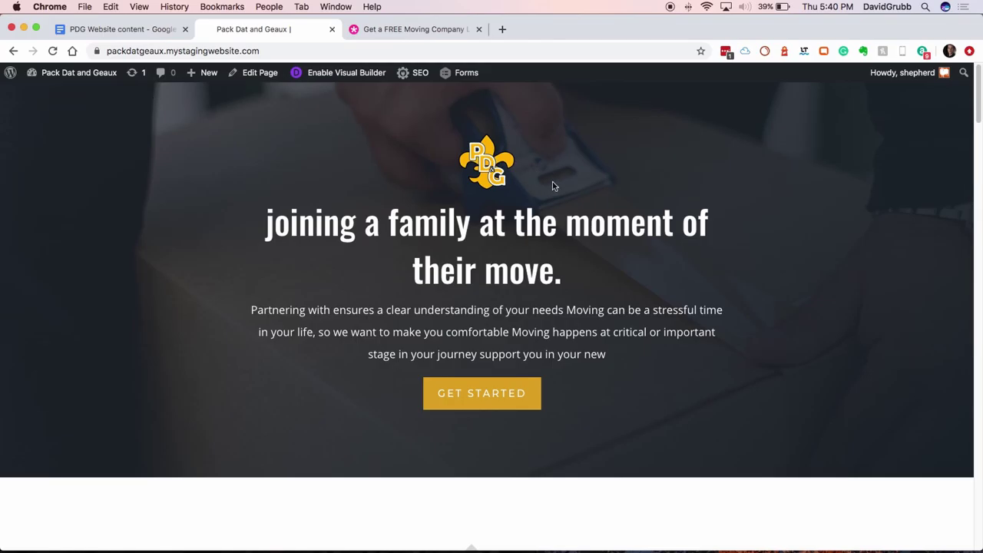
scroll(554, 185, "down", 5)
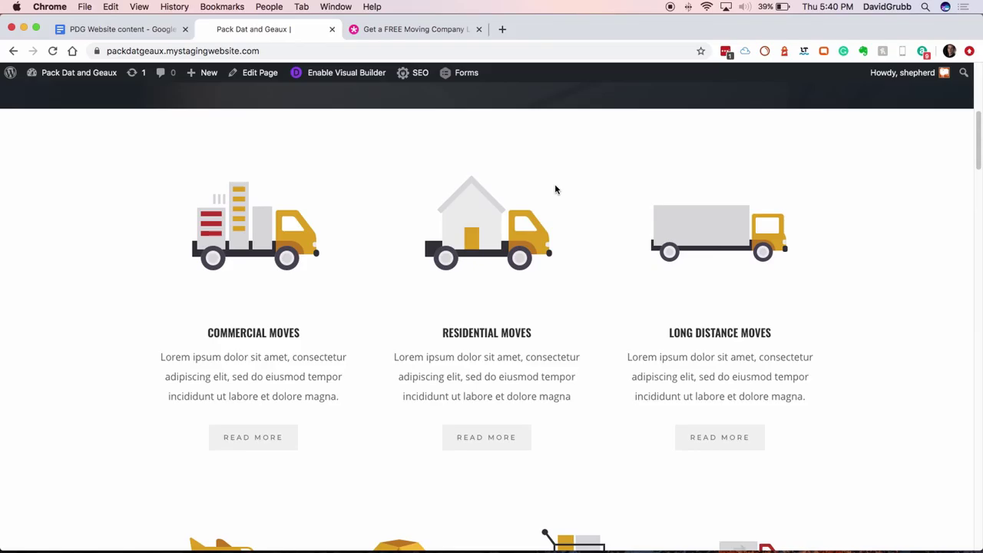
scroll(555, 185, "down", 1)
scroll(556, 191, "down", 1)
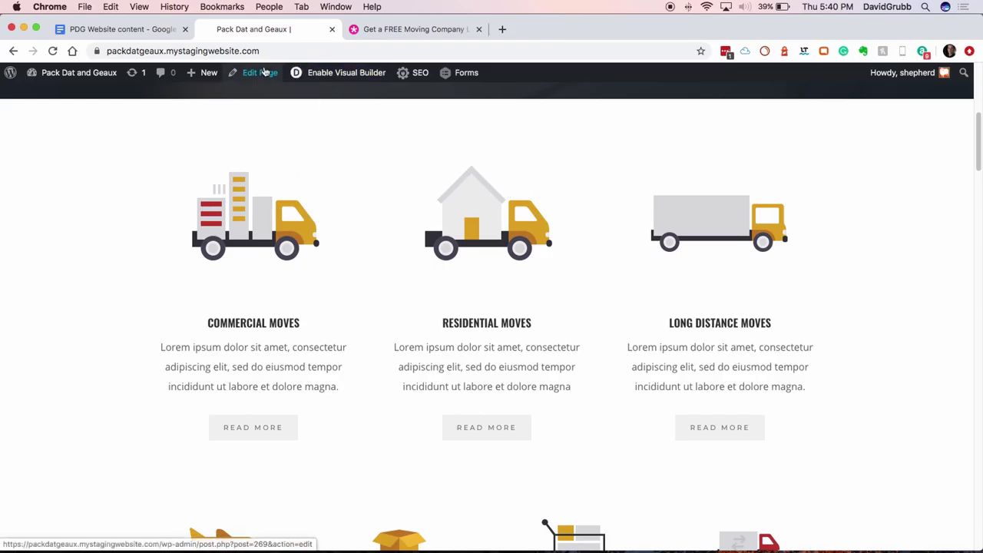
Check the Why and What sections of the PDG Website content document, and open the home page in the Visual Builder
left_click(131, 28)
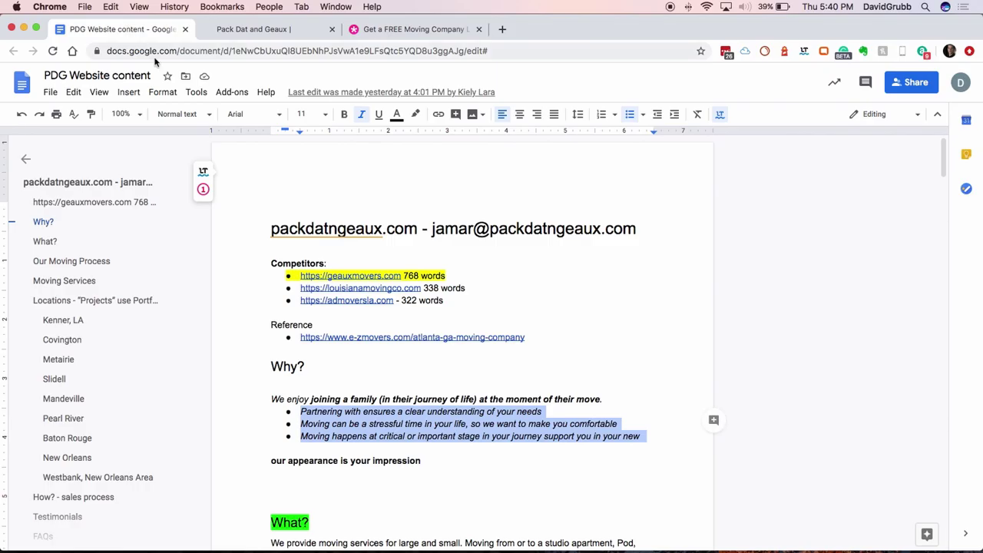
scroll(636, 275, "down", 2)
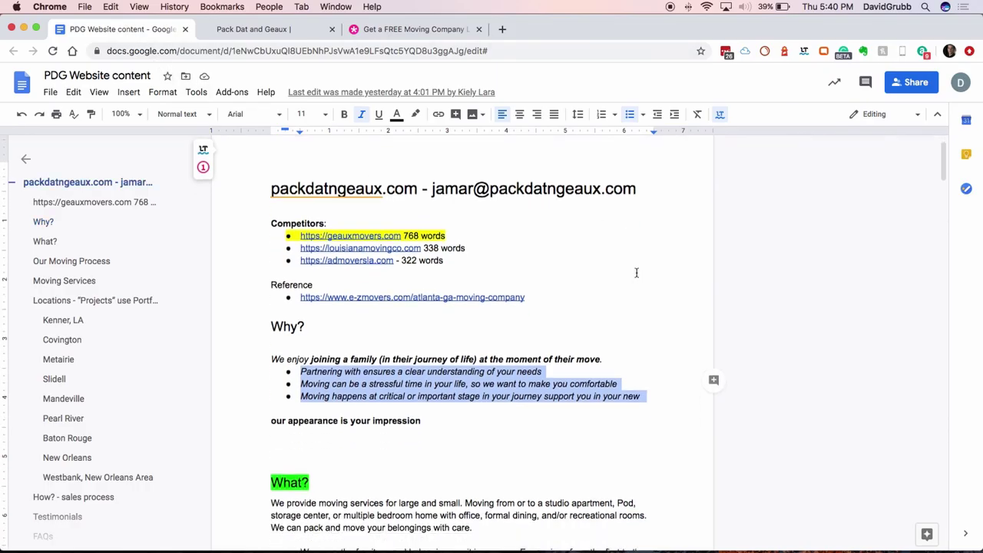
scroll(636, 273, "down", 5)
left_click(282, 31)
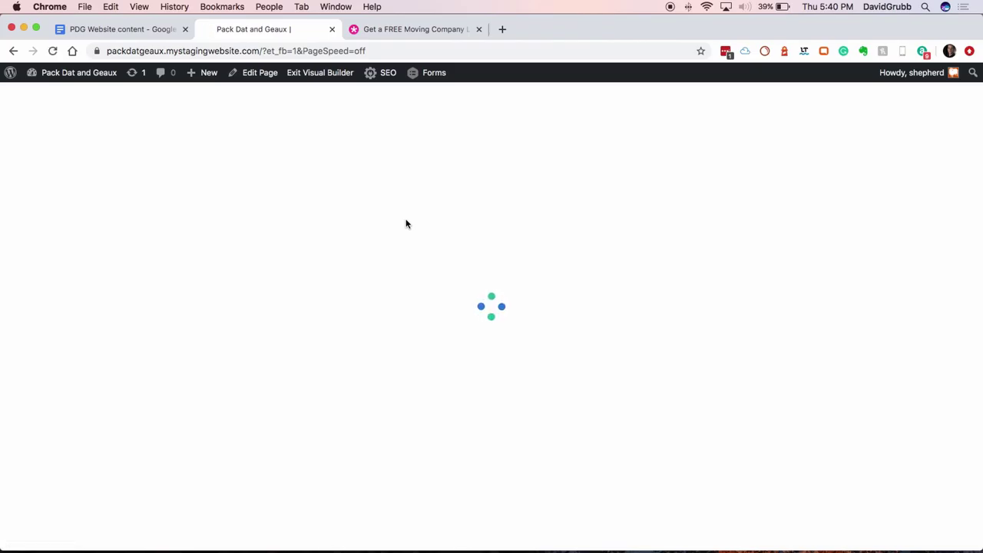
Compare the moving process and moving services content in the document with the home page's two rows of service blurbs
key("ctrl+shift+Tab")
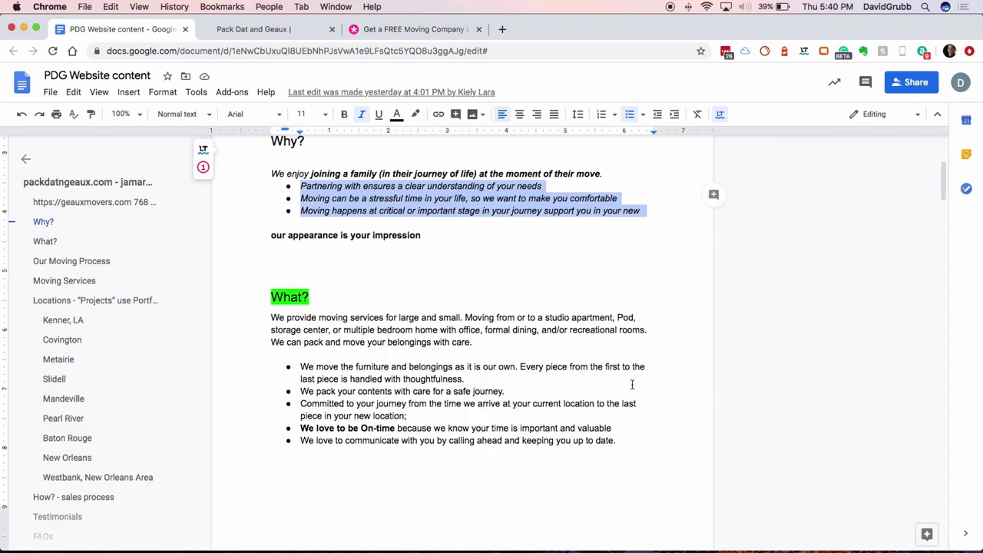
scroll(632, 384, "down", 2)
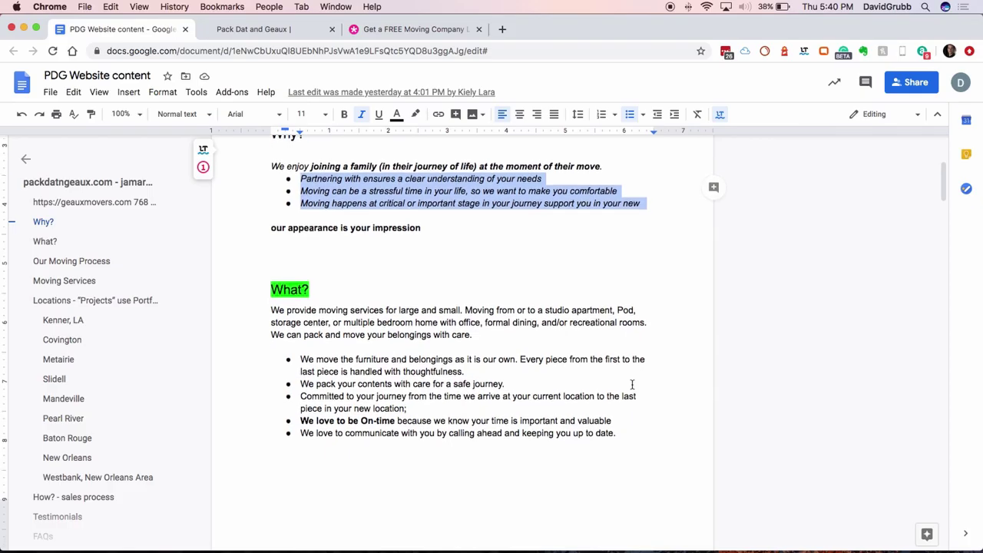
scroll(633, 385, "down", 10)
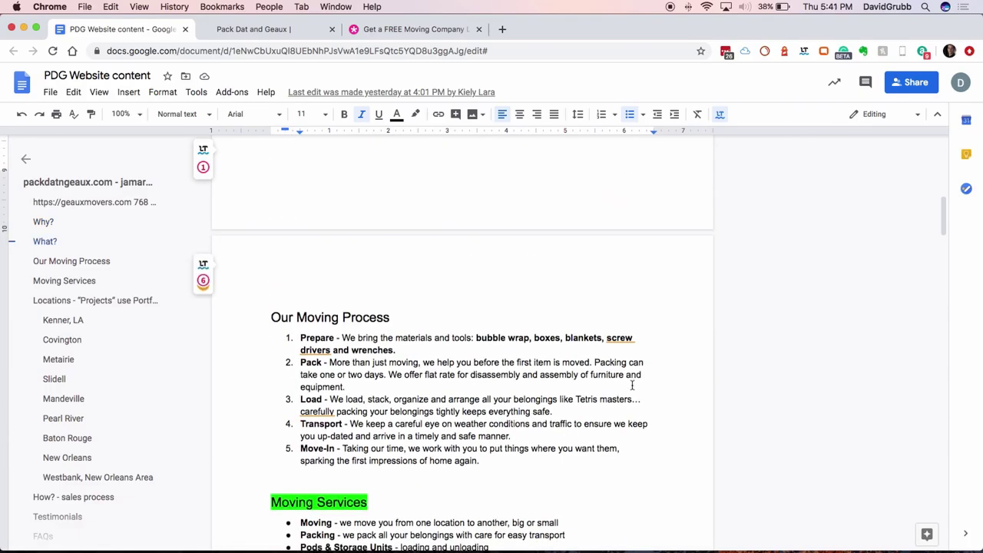
scroll(632, 384, "down", 5)
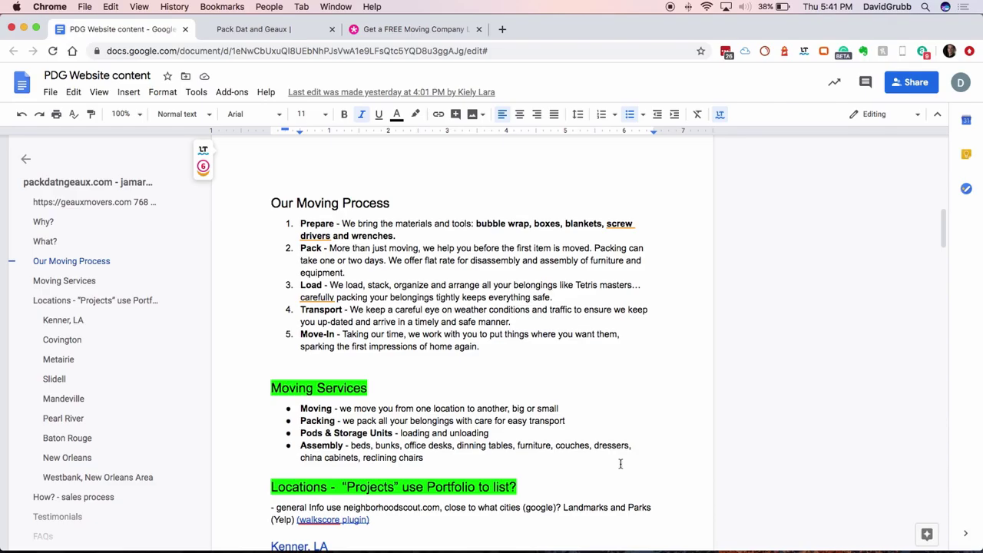
left_click(296, 35)
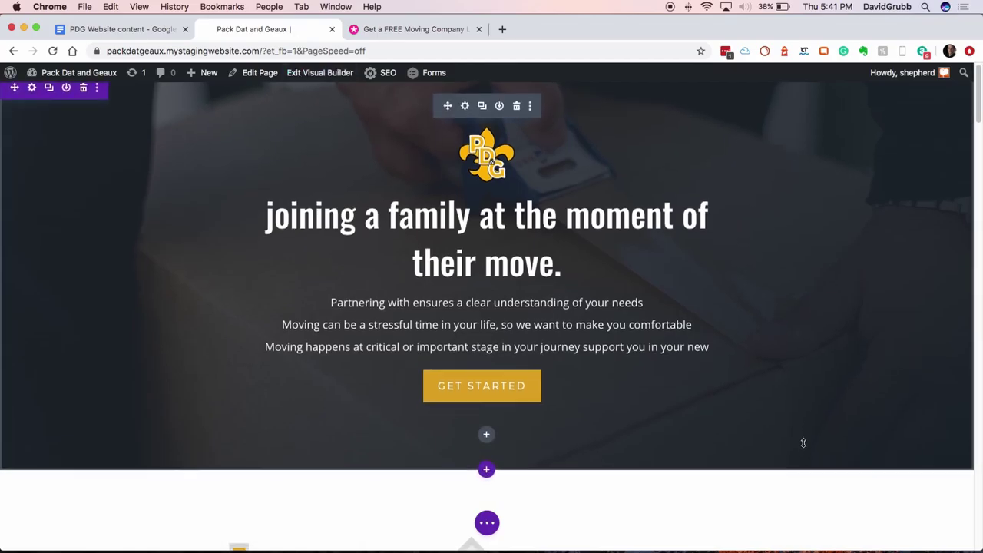
scroll(793, 378, "down", 5)
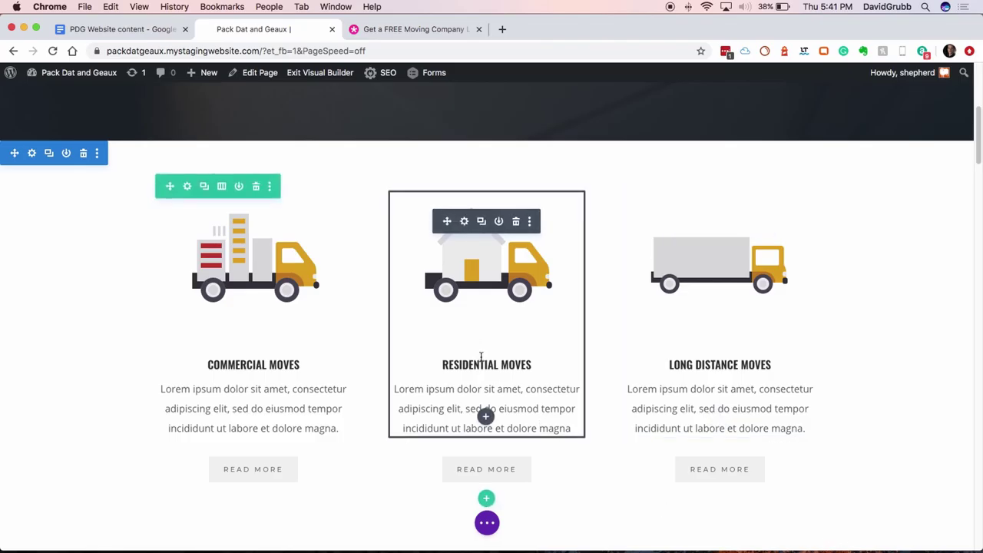
scroll(481, 355, "down", 2)
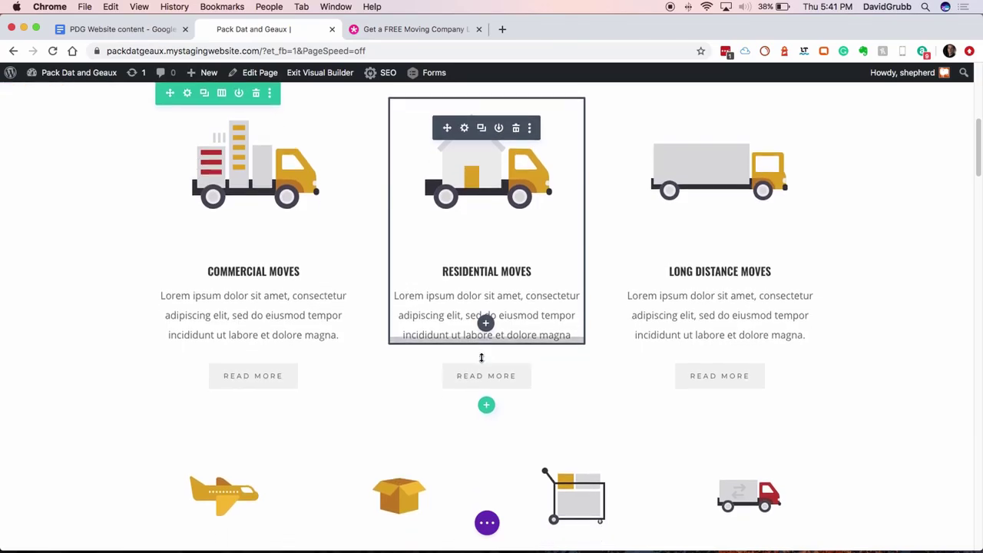
scroll(481, 357, "down", 5)
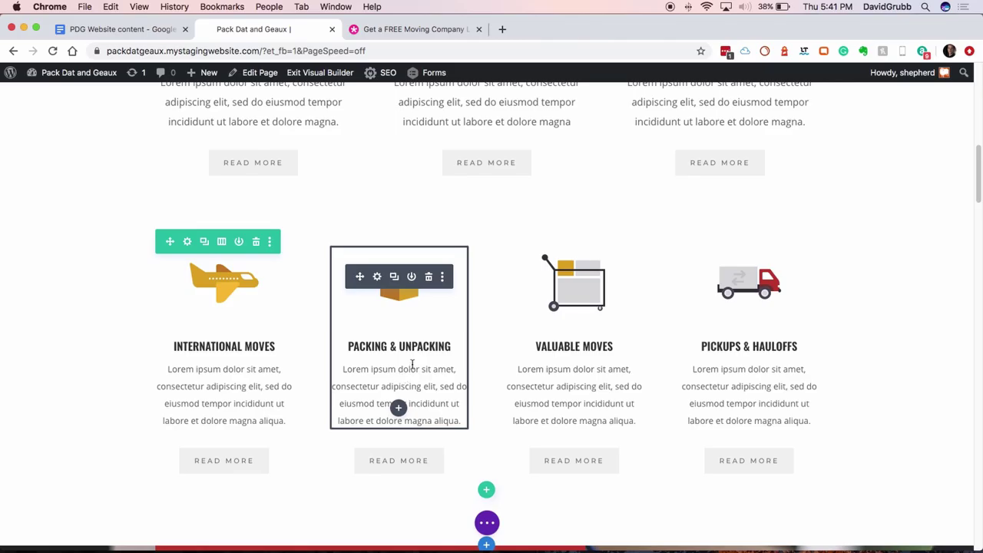
Copy the Moving Services heading from the PDG Website content document
left_click(116, 31)
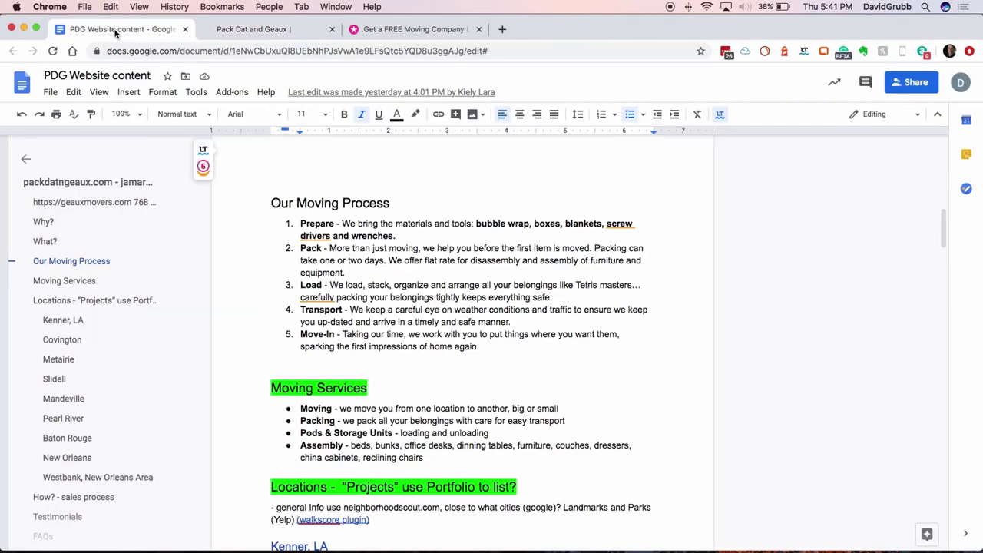
left_click(271, 388)
left_click_drag(271, 388, 372, 388)
key("super+c")
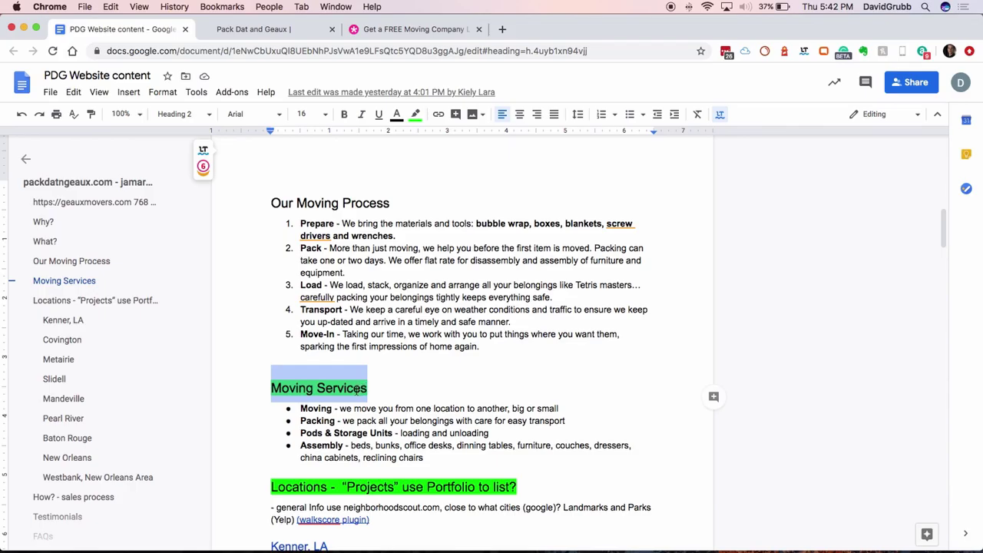
right_click(356, 390)
Insert a single-column row on the home page between the three main moves and the four smaller service blurbs
left_click(254, 29)
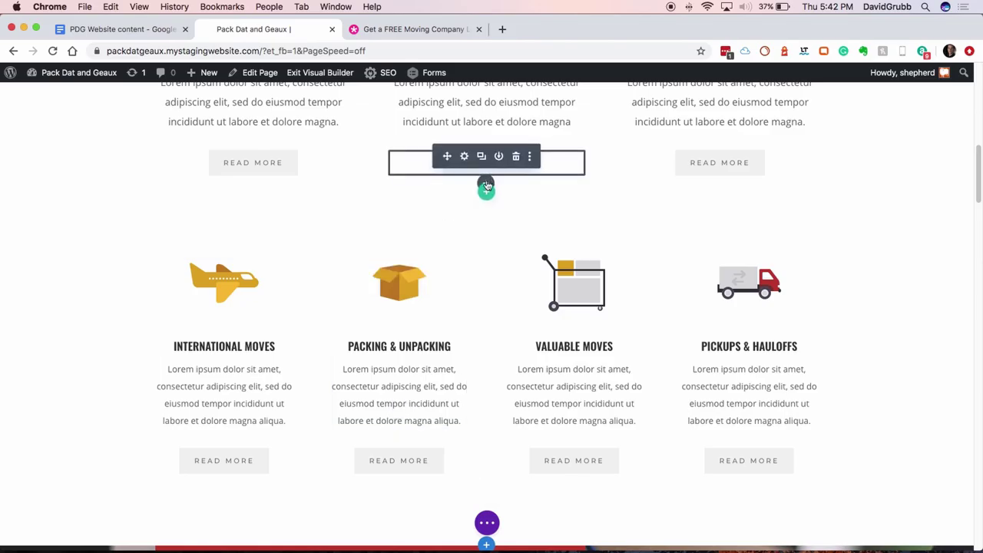
left_click(486, 193)
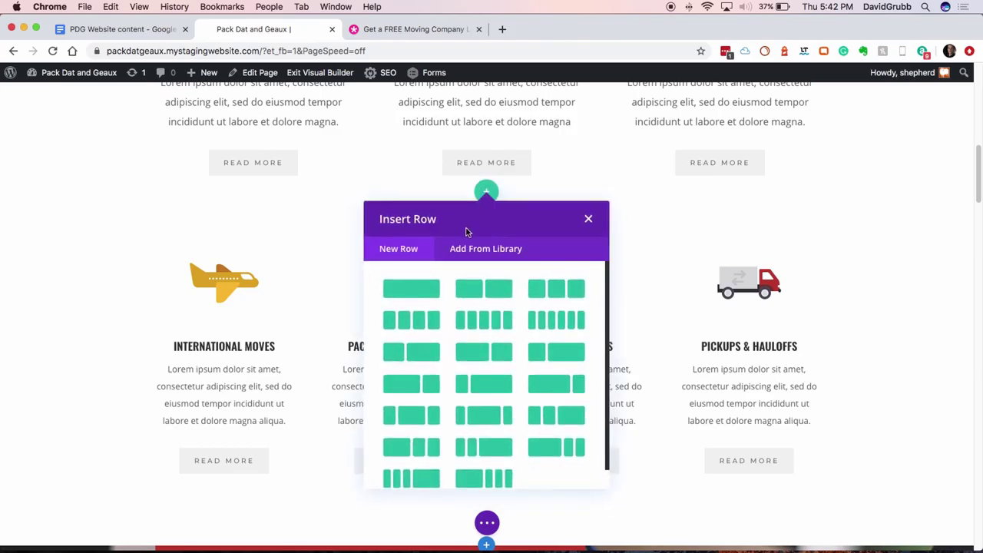
left_click(423, 290)
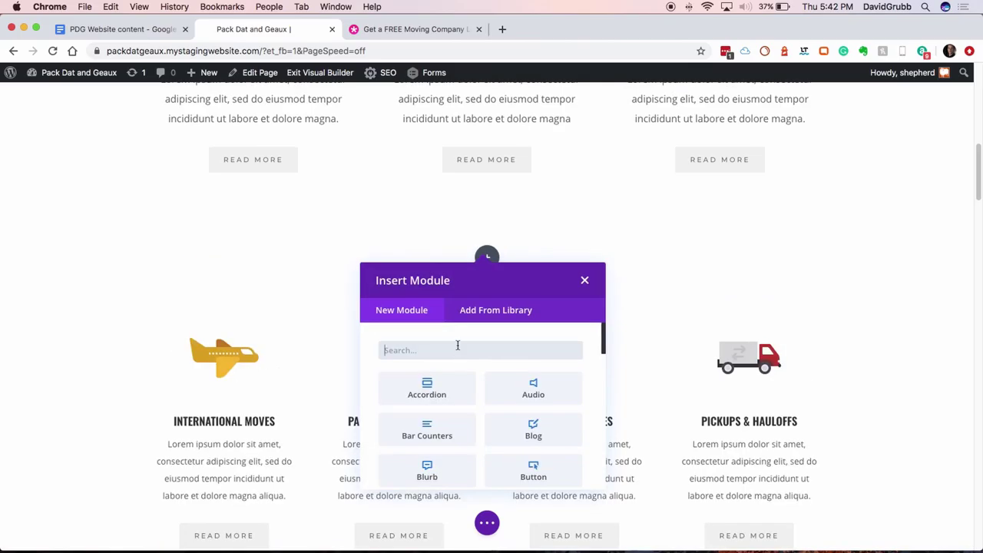
Add a text module to the new row and replace its placeholder body with the copied "Moving Services" heading
type("text")
key("Return")
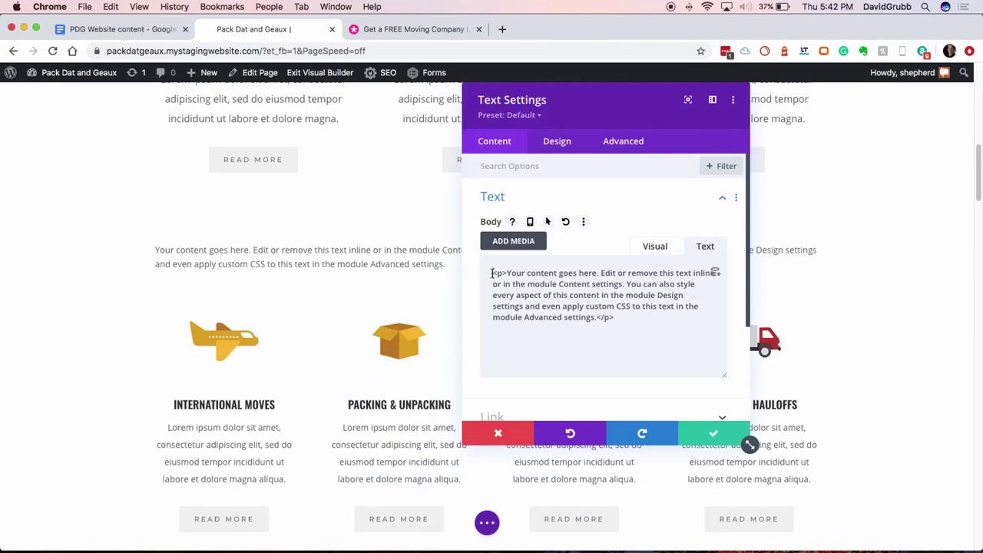
left_click_drag(492, 273, 614, 317)
key("super+v")
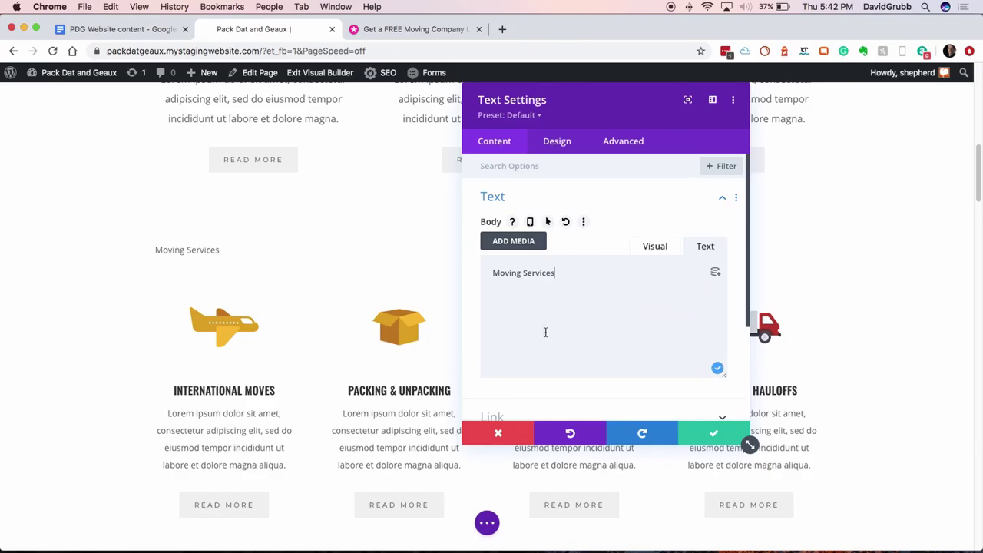
Format the "Moving Services" text as a centered Heading 2 and save the text module
left_click(666, 251)
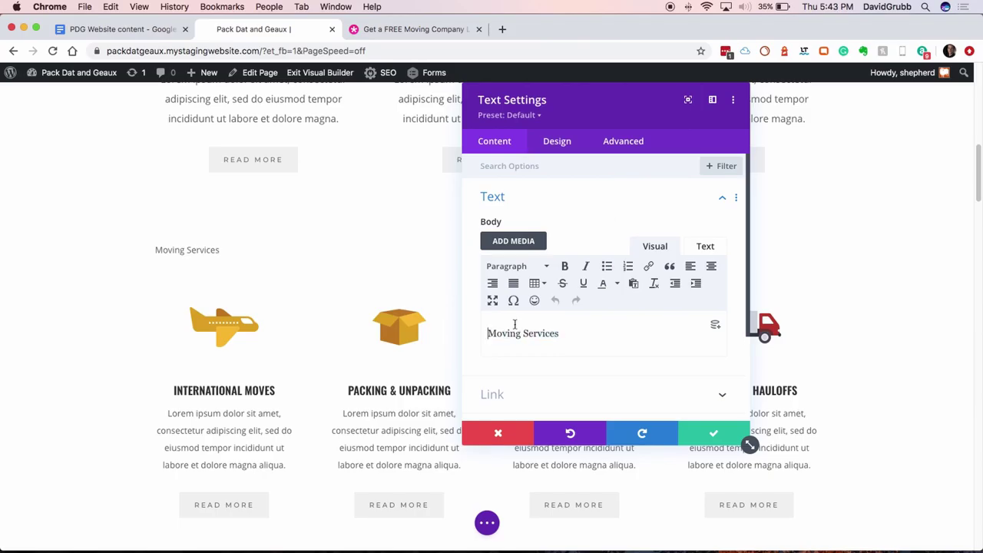
left_click_drag(556, 334, 540, 270)
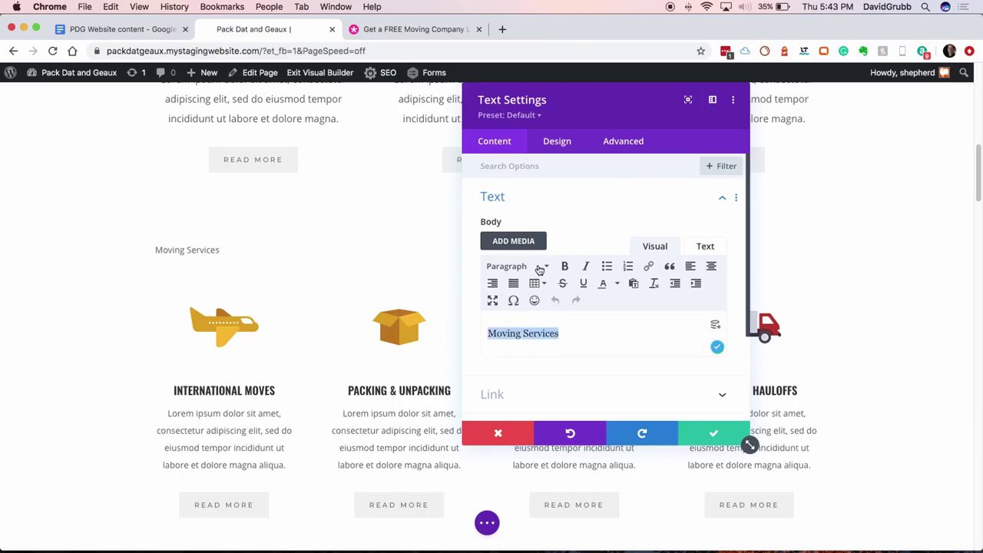
left_click(540, 269)
left_click(566, 338)
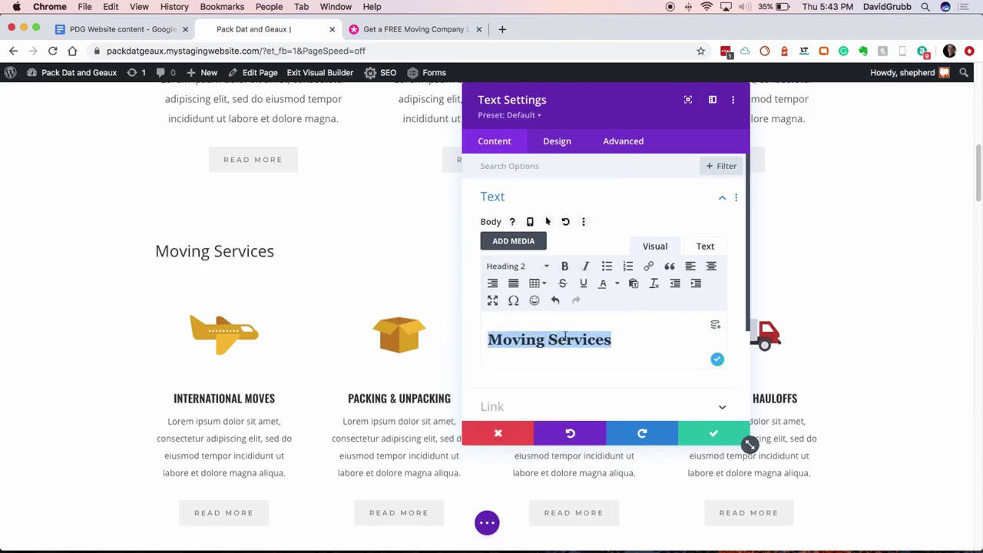
left_click(711, 266)
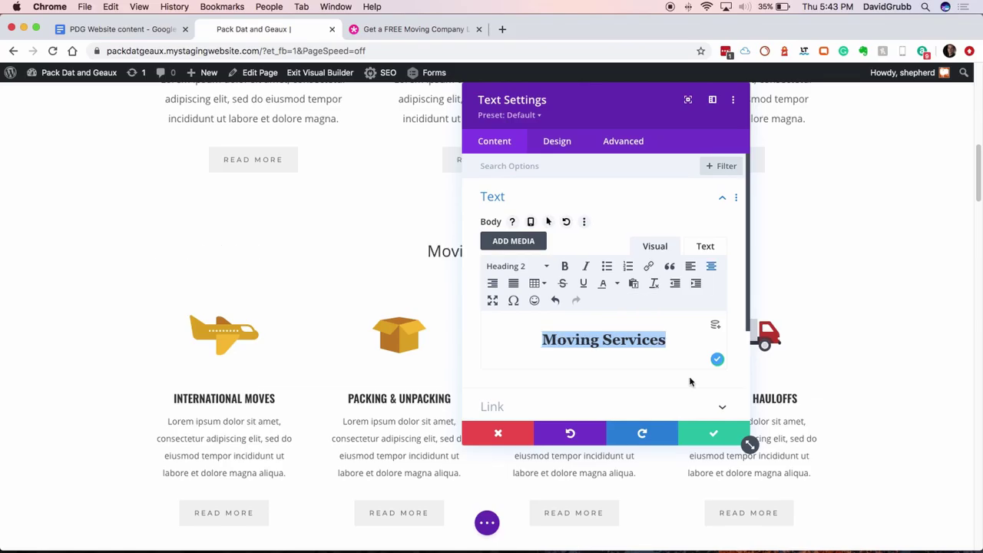
left_click(705, 433)
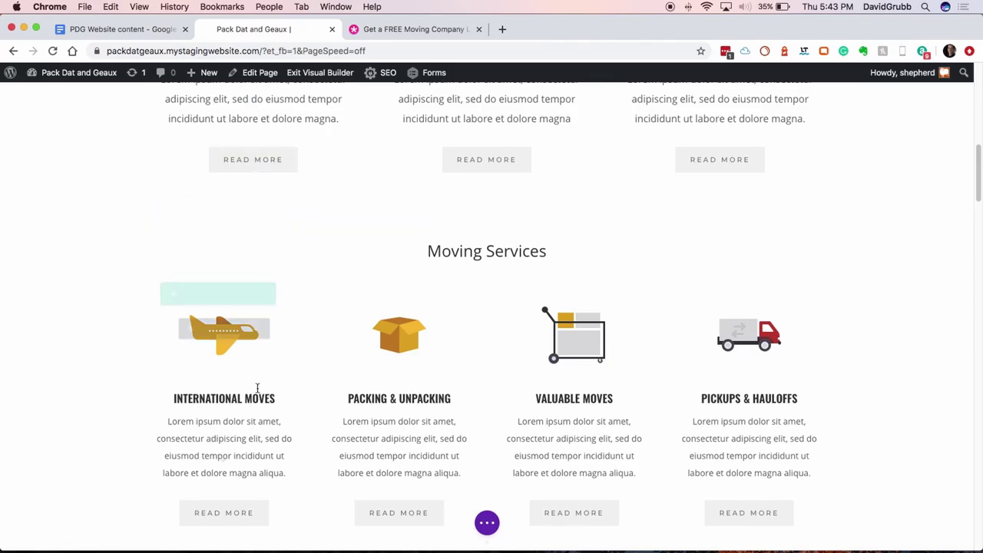
Copy "Moving" from the document's Moving Services list and use it as the title of the International Moves blurb
mouse_move(255, 386)
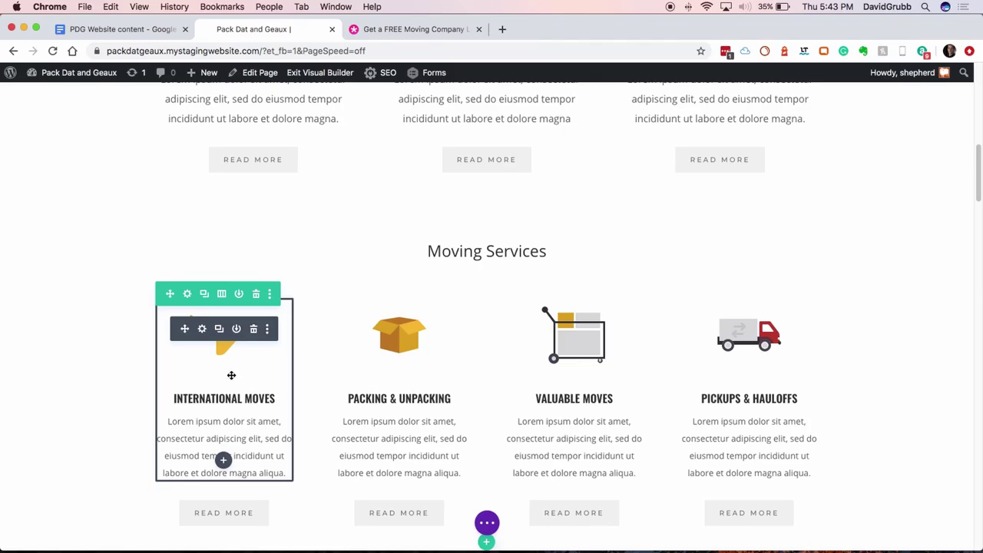
left_click(91, 29)
left_click(418, 389)
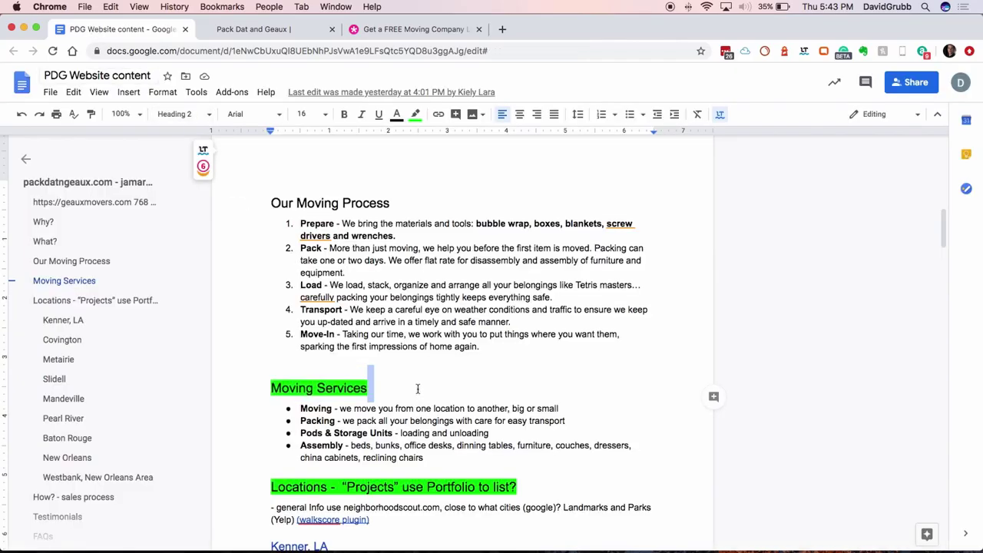
left_click_drag(299, 408, 320, 409)
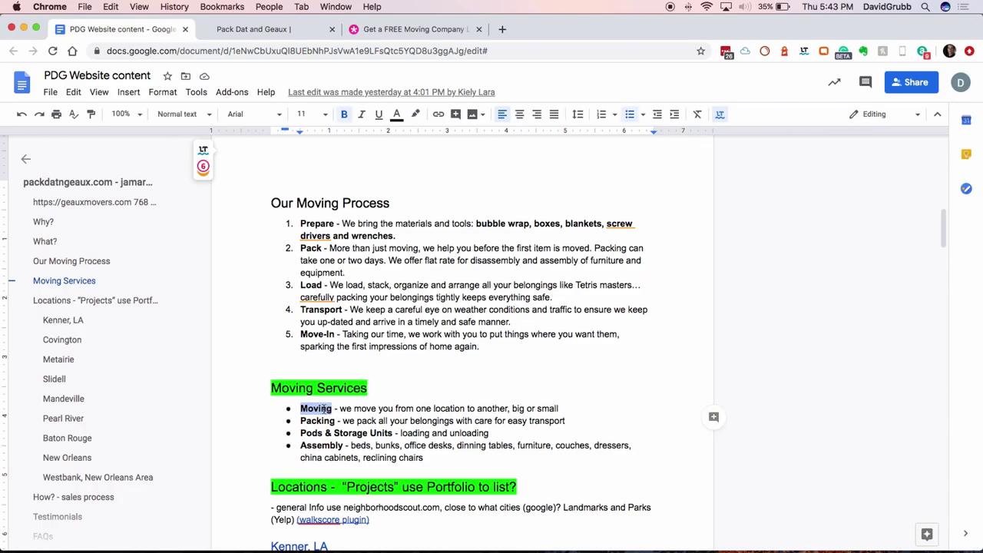
key("ctrl+Tab")
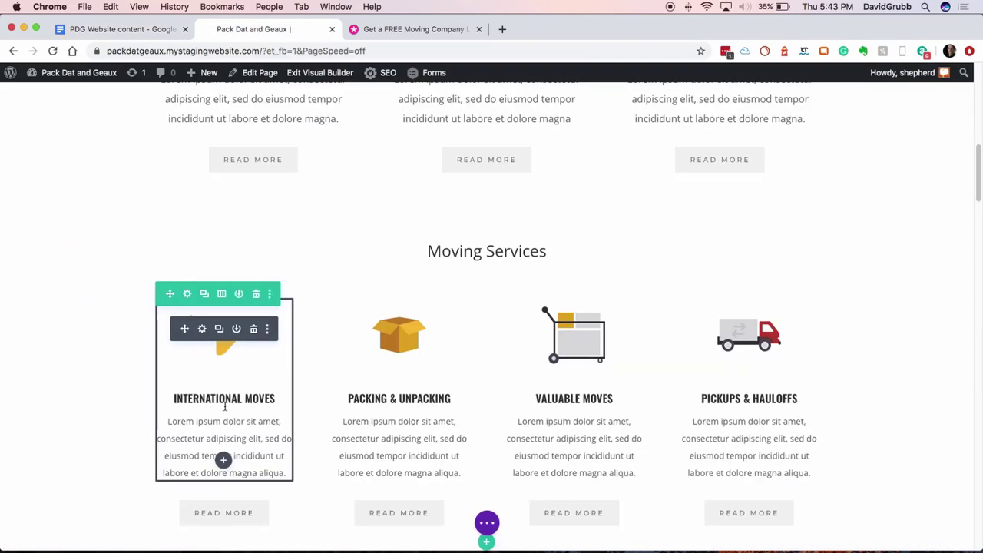
left_click(202, 331)
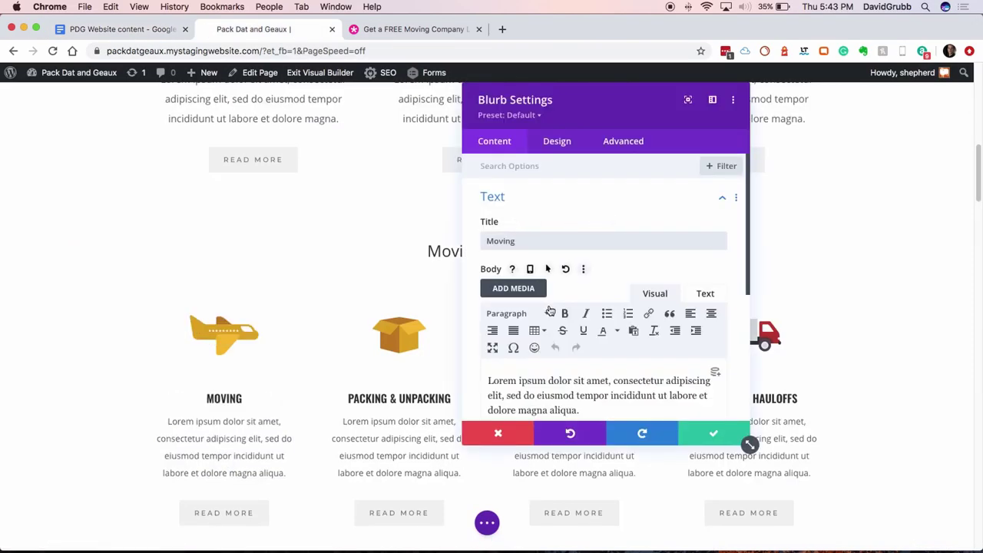
Replace the Moving blurb's body with "we move you from one location to another, big or small" and save the blurb
left_click(588, 369)
key("ctrl+a")
key("BackSpace")
scroll(680, 261, "down", 3)
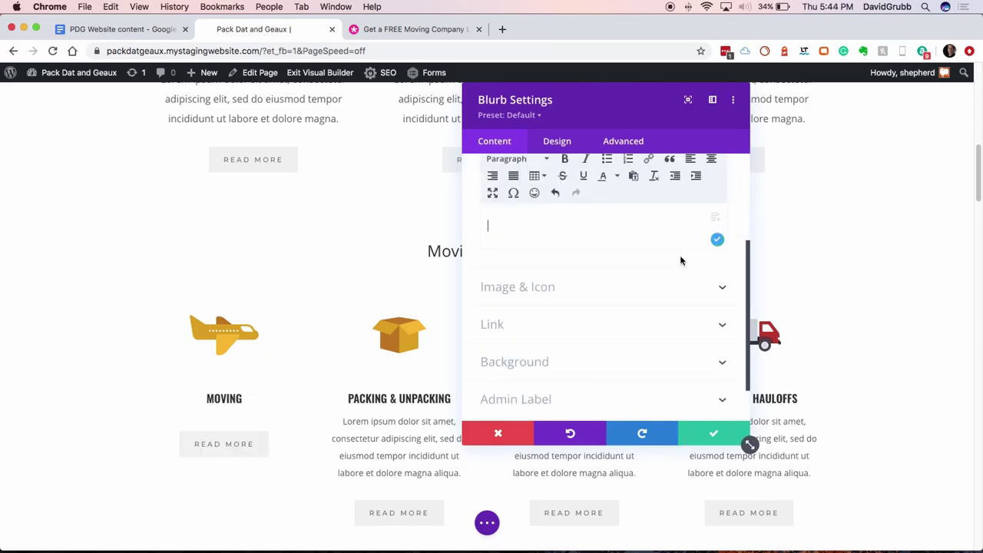
type("we move you from one location to another, big or small")
left_click(700, 430)
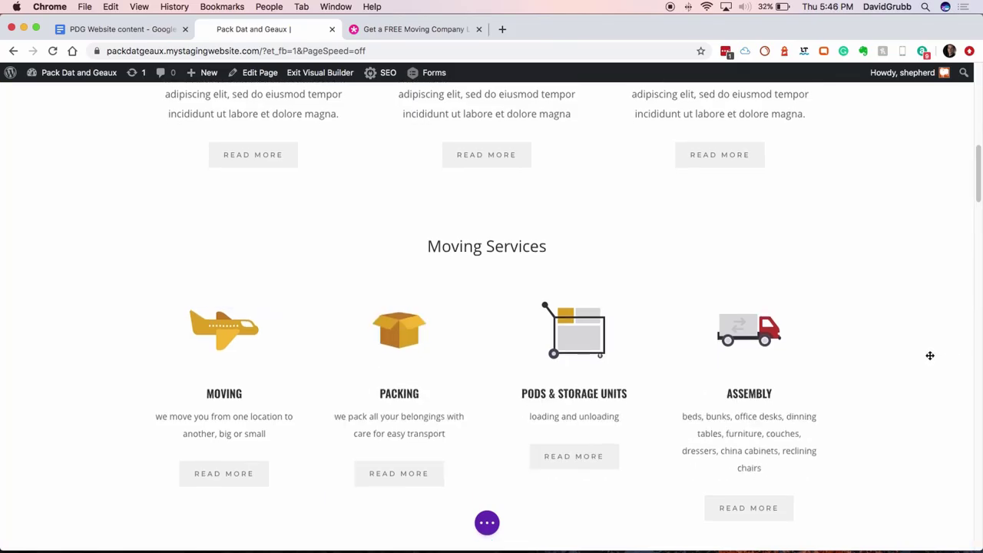
Replace the Assembly blurb's truck image with the media library photo of the crouching mover in the purple shirt
scroll(928, 354, "down", 1)
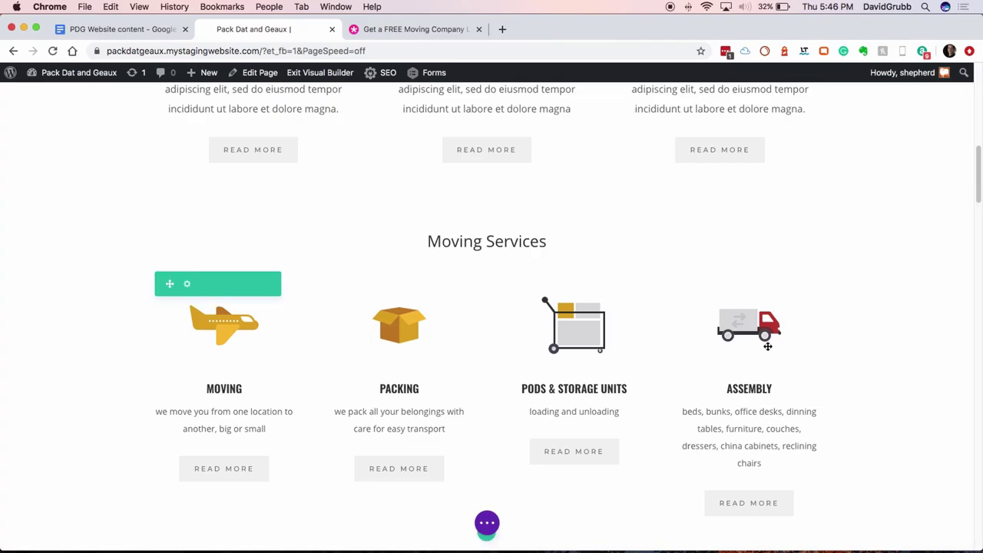
left_click(728, 321)
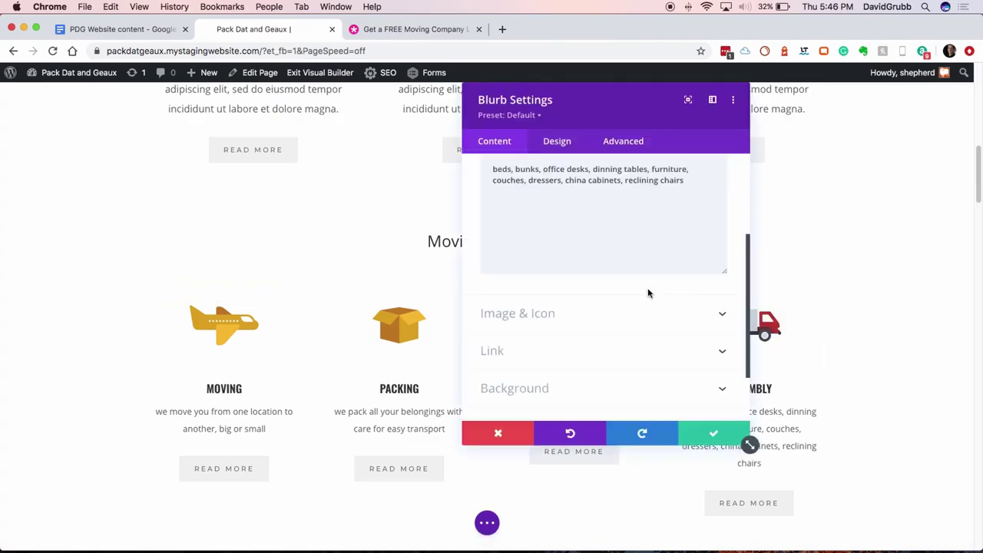
left_click(615, 315)
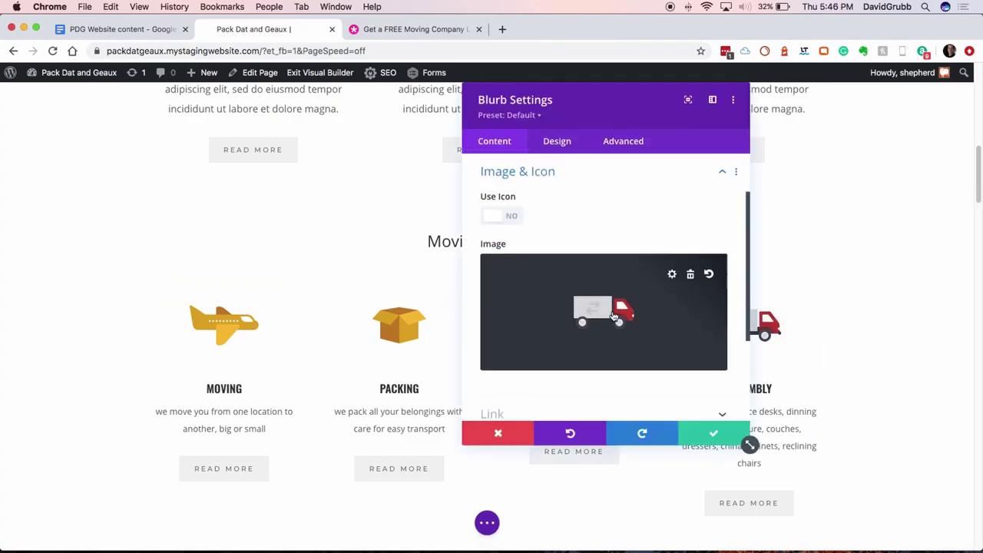
left_click(672, 275)
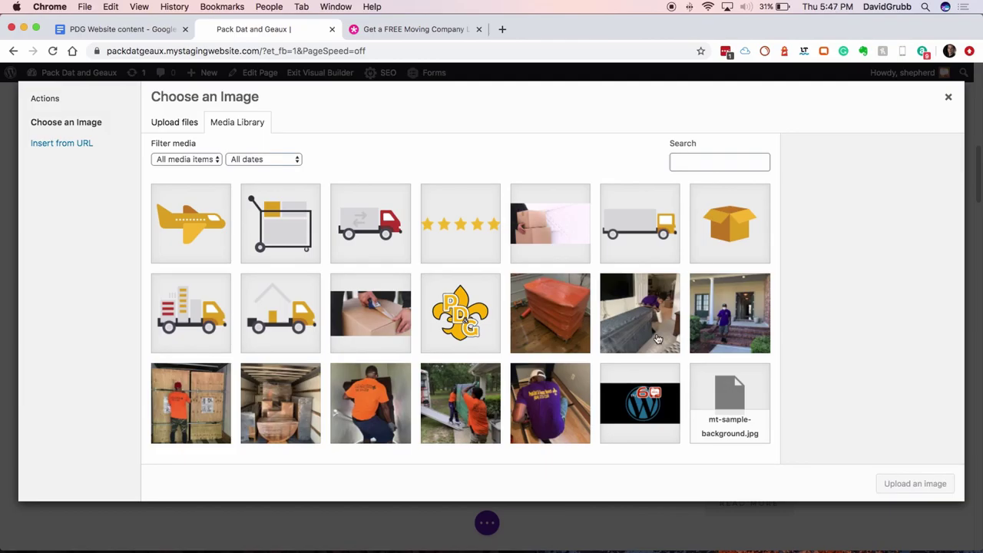
double_click(561, 391)
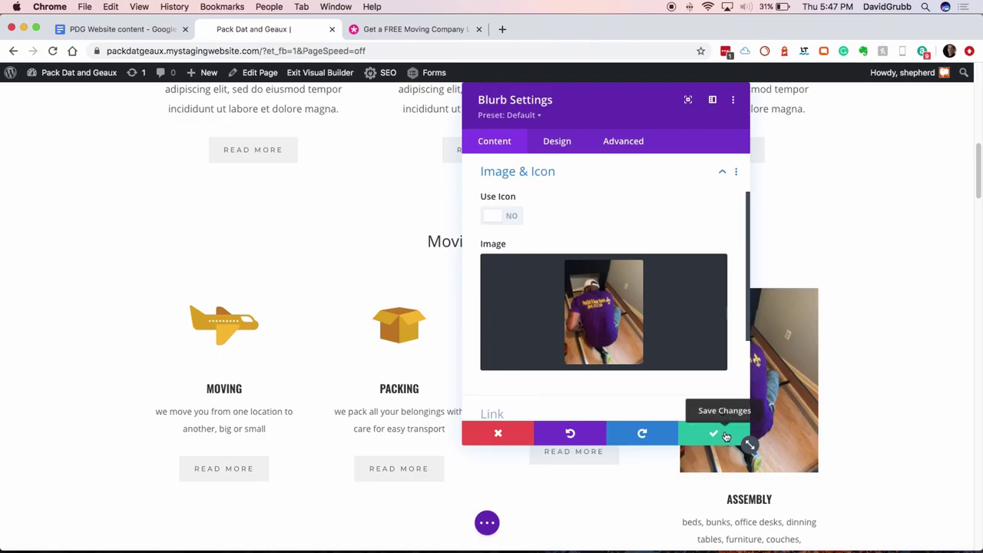
Check the Assembly blurb's link settings and save the blurb
scroll(640, 347, "down", 1)
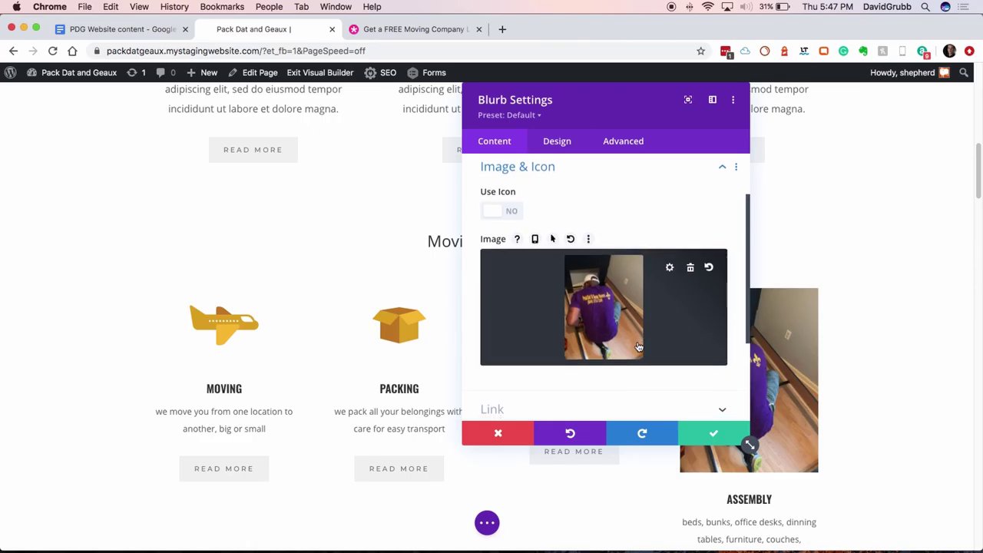
scroll(640, 347, "down", 4)
left_click(605, 273)
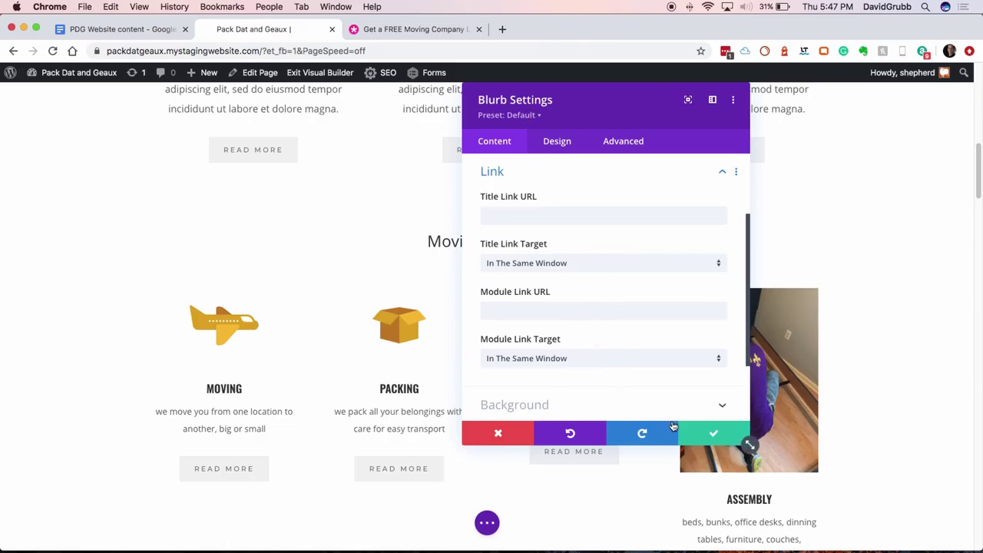
scroll(652, 388, "down", 1)
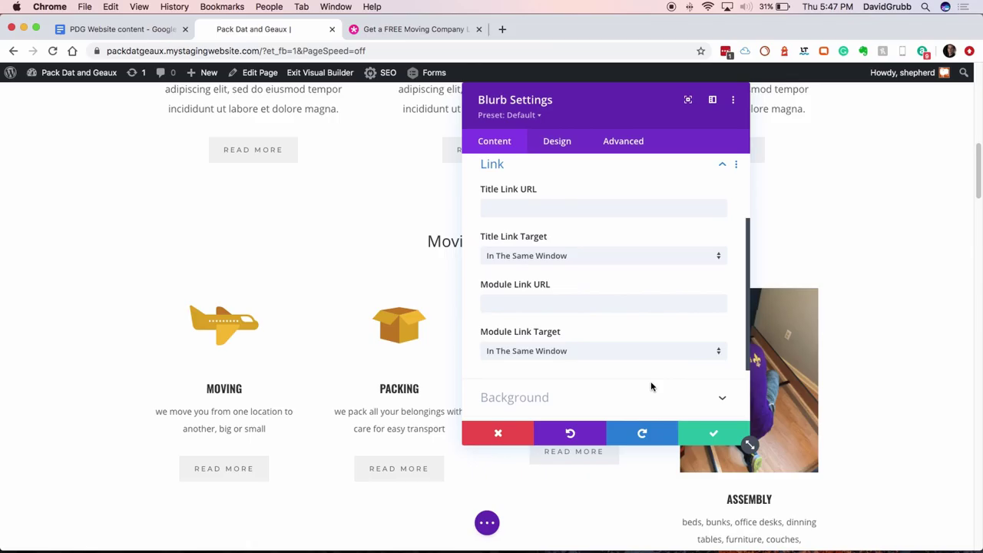
scroll(651, 386, "down", 2)
scroll(932, 384, "down", 6)
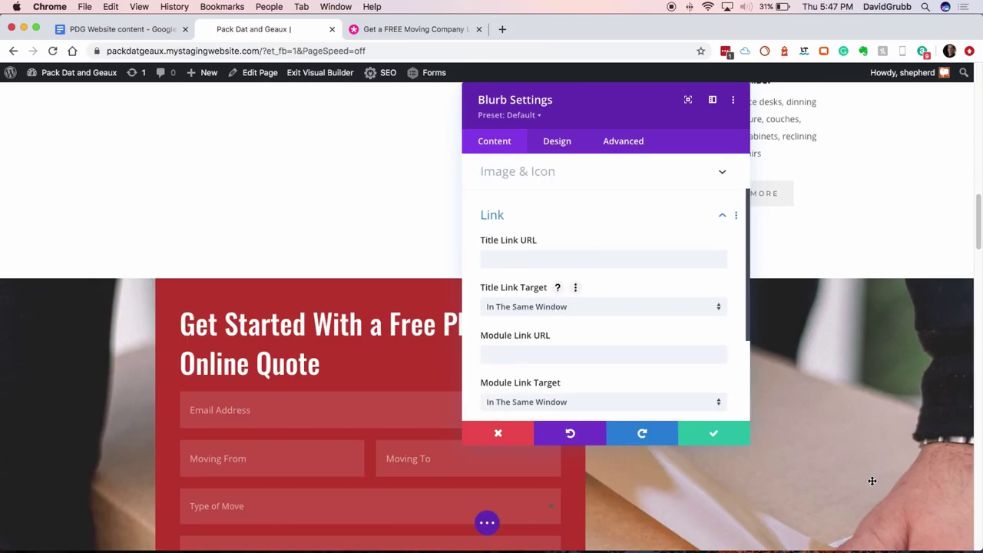
scroll(871, 478, "up", 3)
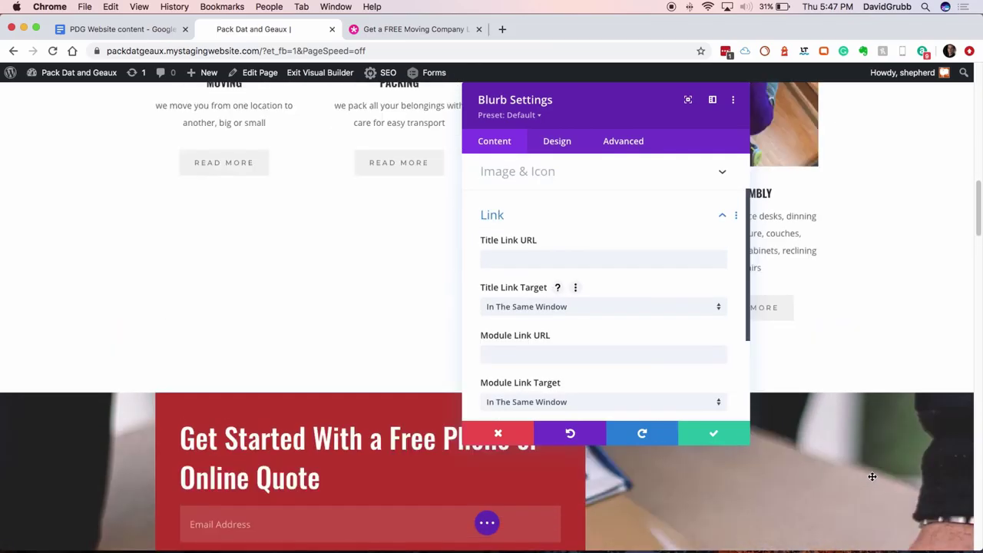
left_click(716, 434)
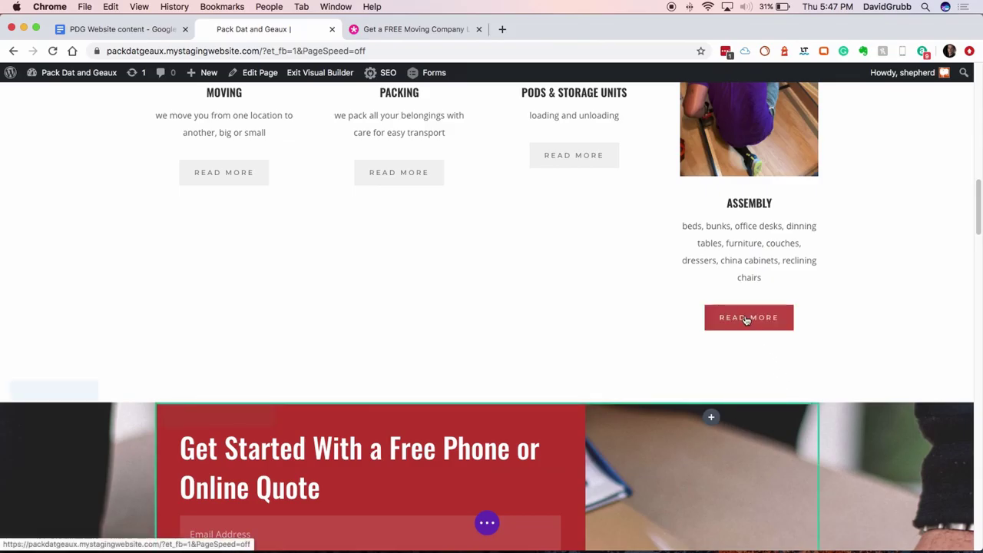
Delete the Read More buttons beneath the four Moving Services blurbs
mouse_move(697, 328)
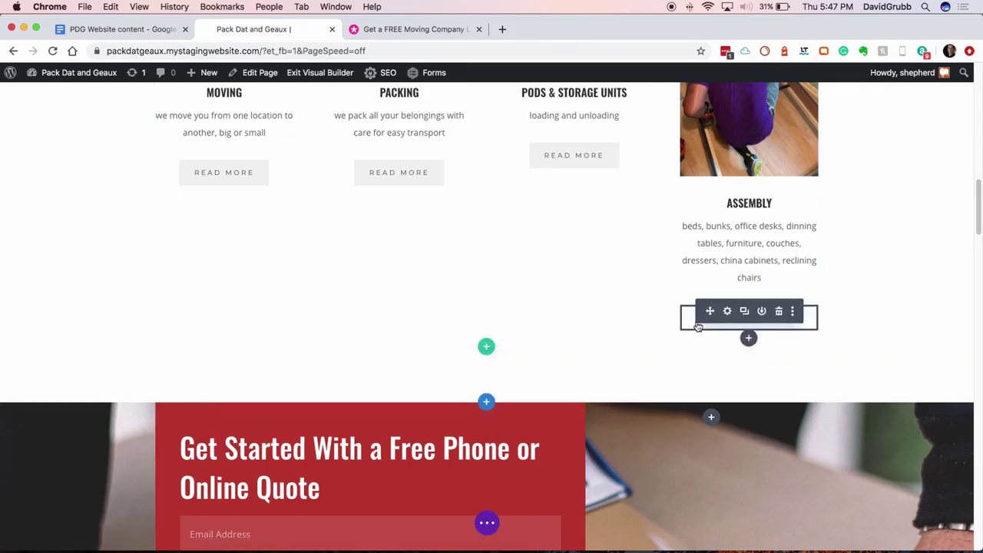
left_click(779, 314)
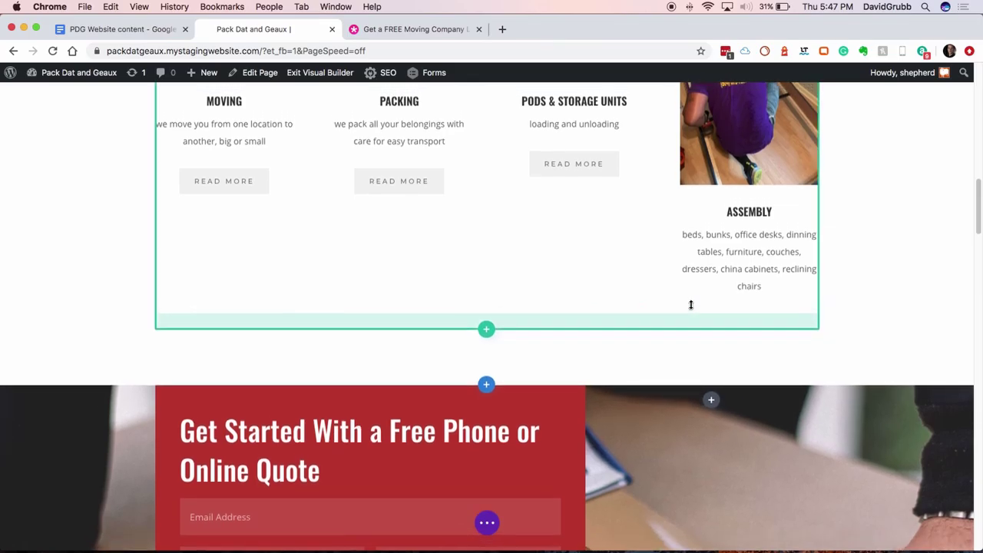
scroll(691, 305, "up", 3)
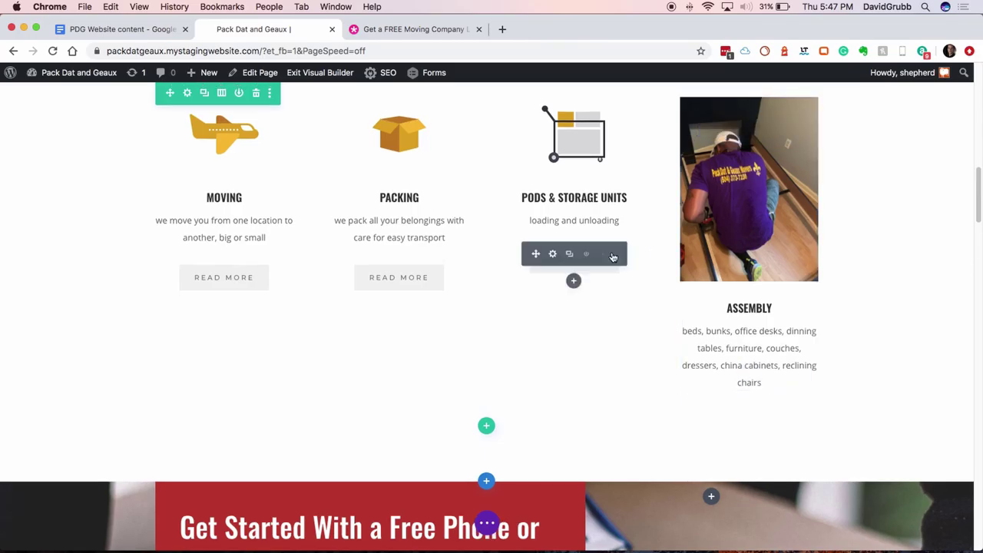
left_click(604, 254)
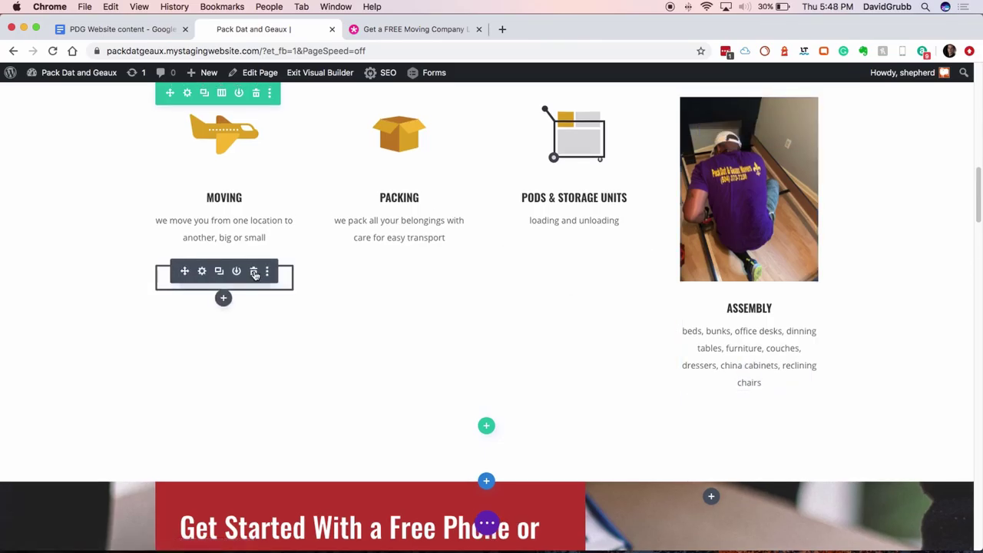
left_click(255, 271)
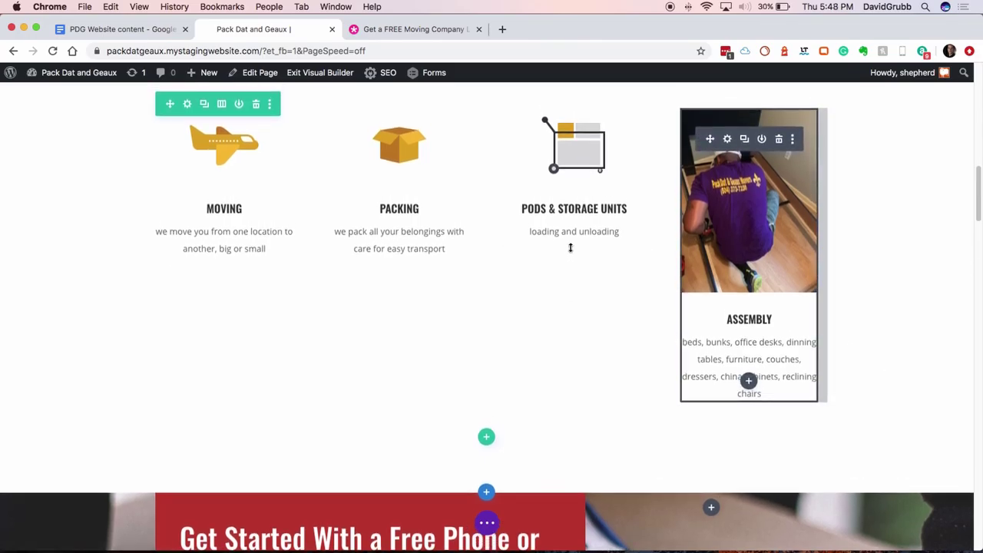
Replace the Pods & Storage Units blurb's image with the photo of the orange-shirted mover facing the wooden storage crates
scroll(571, 247, "up", 2)
scroll(571, 247, "up", 1)
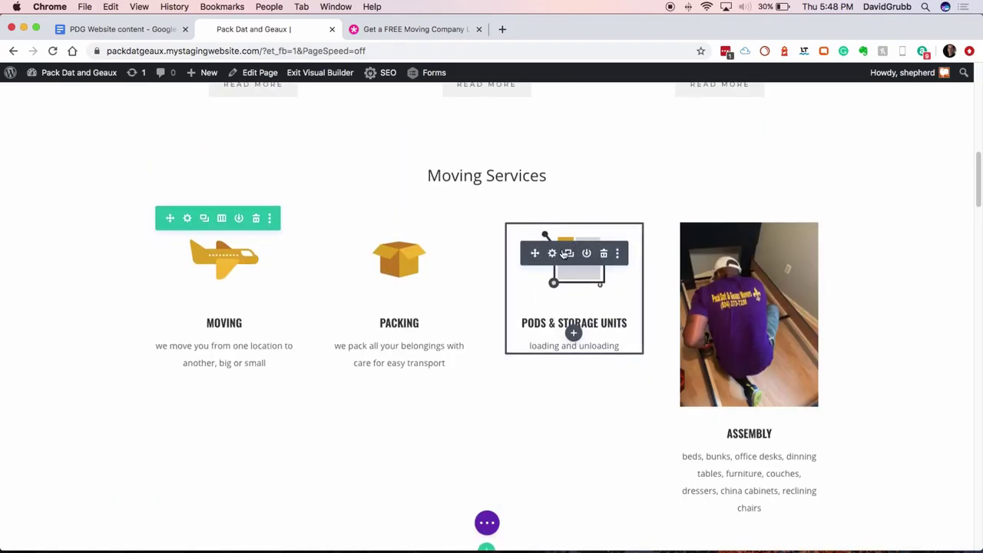
left_click(554, 255)
left_click(306, 394)
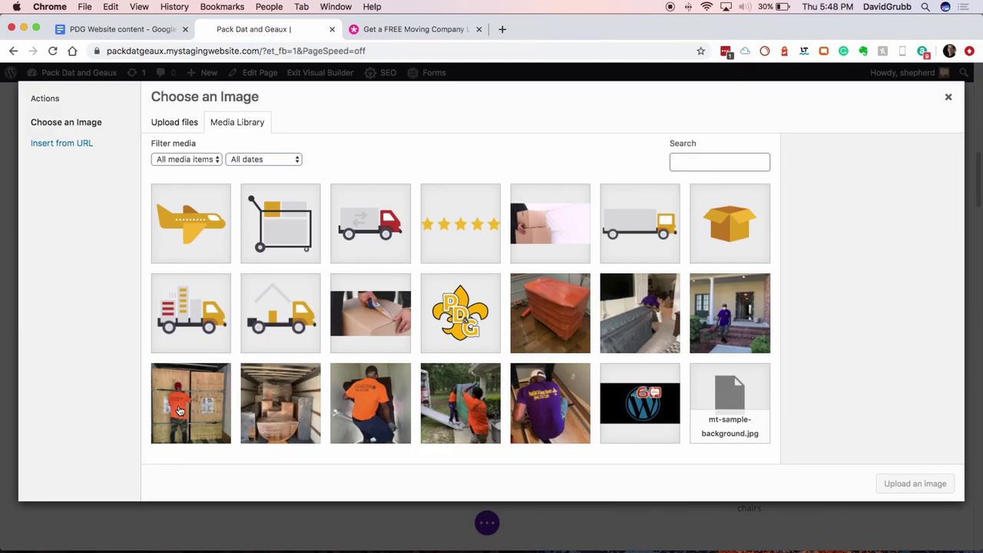
key("Escape")
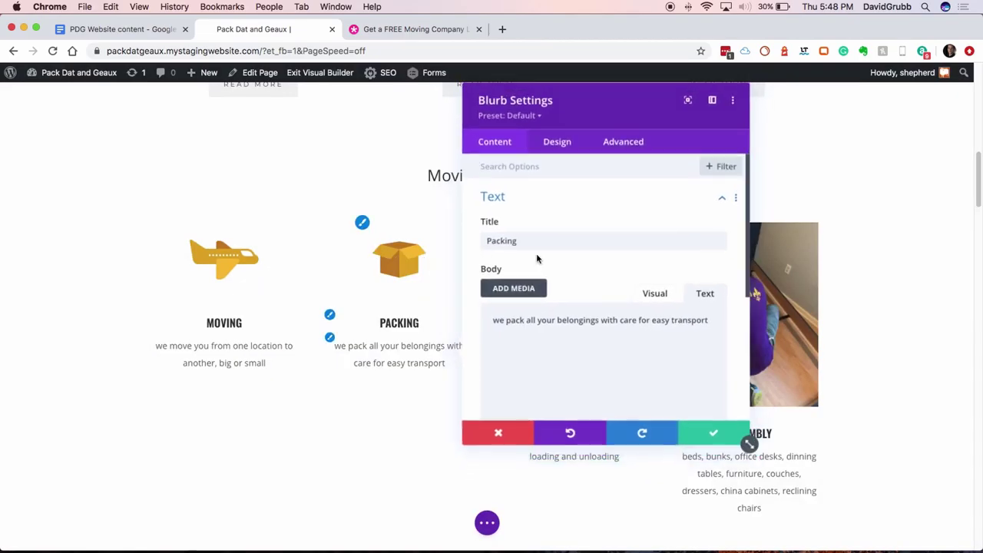
Replace the Packing blurb's box image with the photo of wrapped furniture loaded inside the truck
scroll(575, 266, "down", 3)
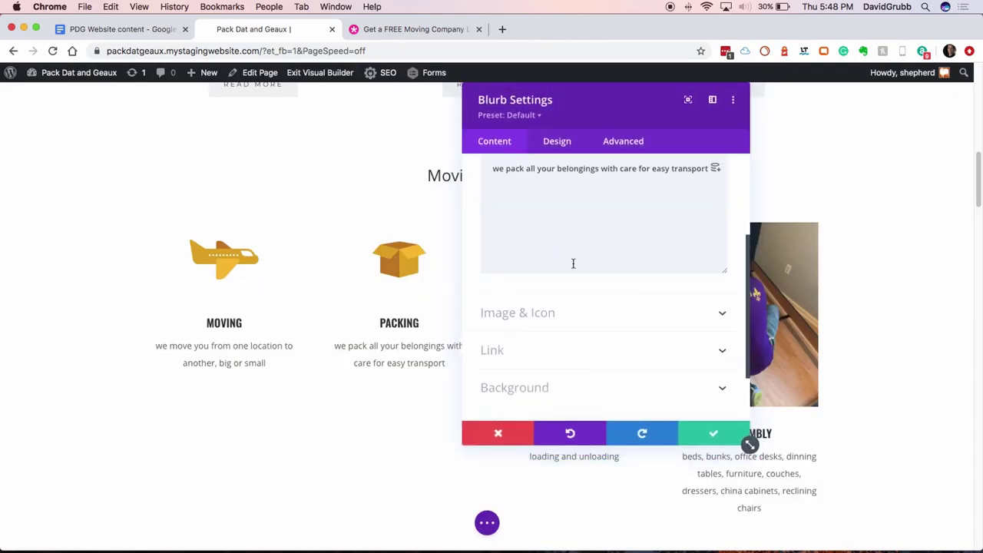
left_click(562, 314)
key("Escape")
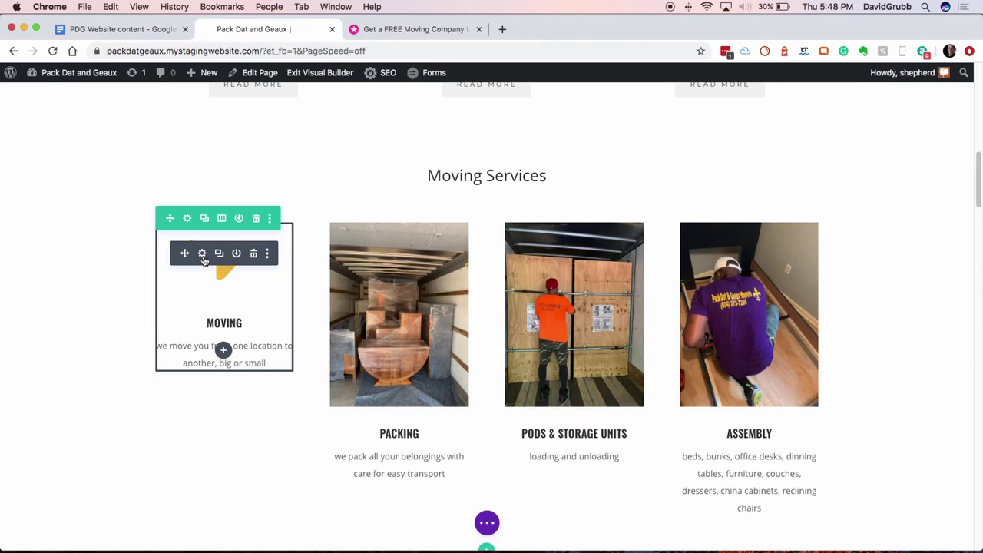
Replace the Moving blurb's plane image with the photo of two movers carrying a wrapped item near the truck ramp, and save the blurb
left_click(202, 255)
left_click(440, 388)
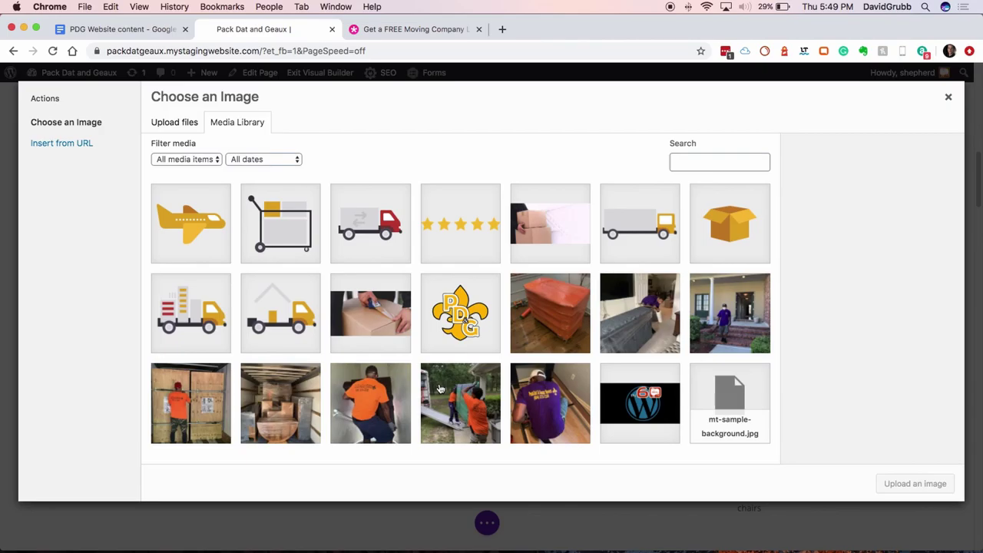
left_click(730, 321)
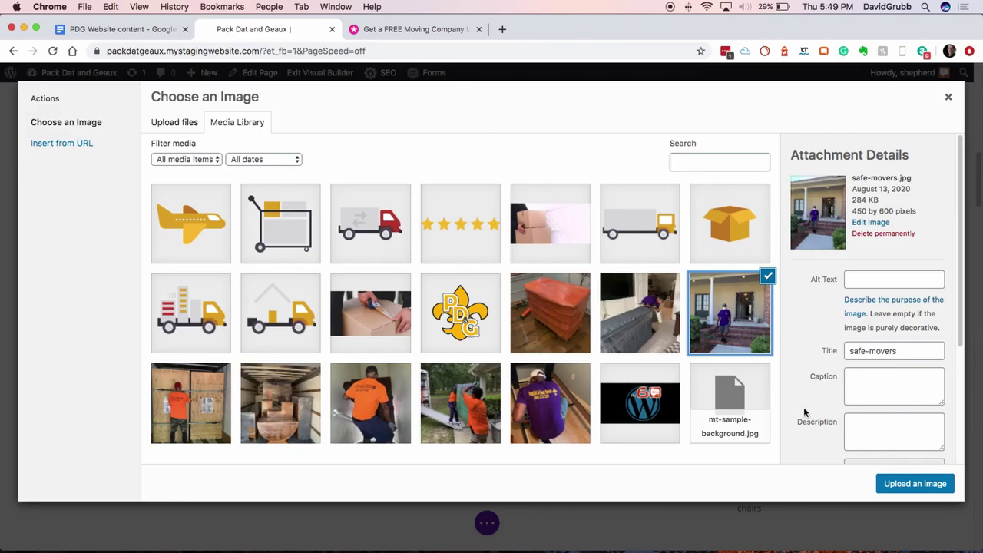
key("Escape")
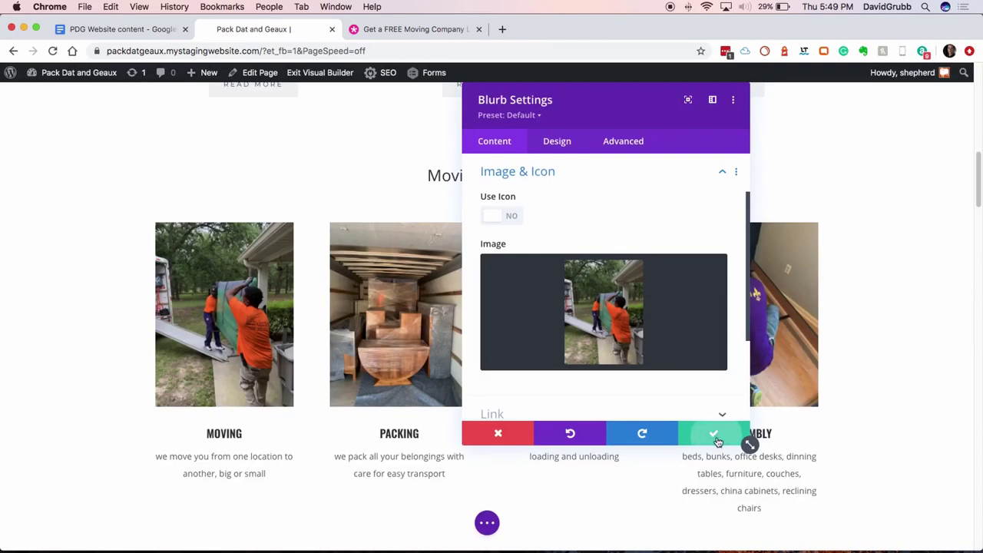
left_click(715, 435)
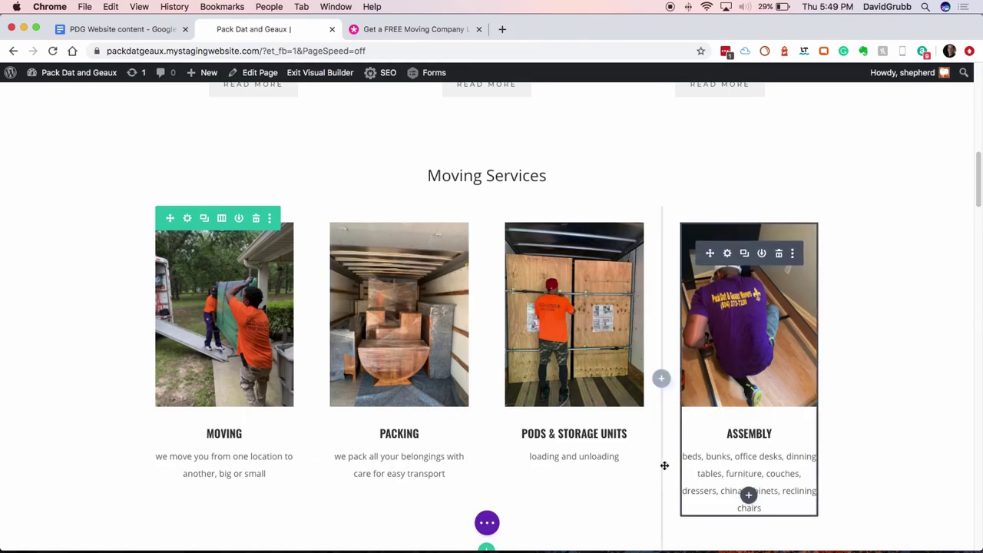
Switch to the PDG Website content document in Google Docs and highlight the Moving Services heading and list in yellow
left_click(150, 28)
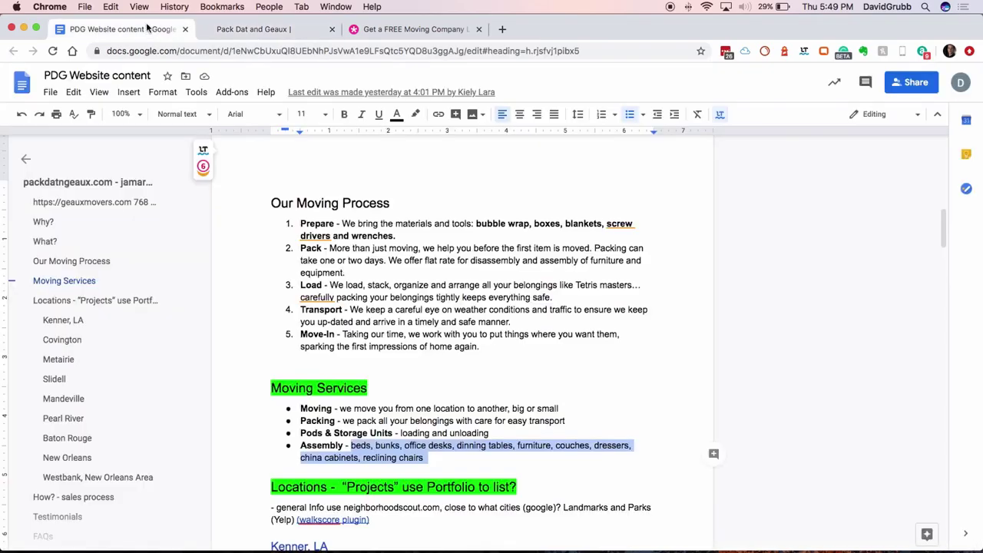
left_click(604, 425)
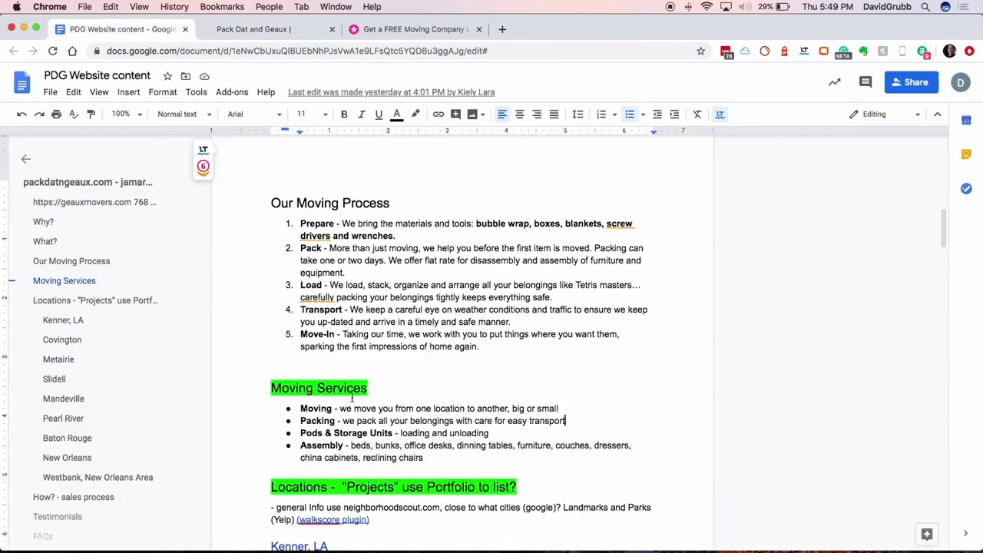
left_click(294, 405)
left_click(264, 391)
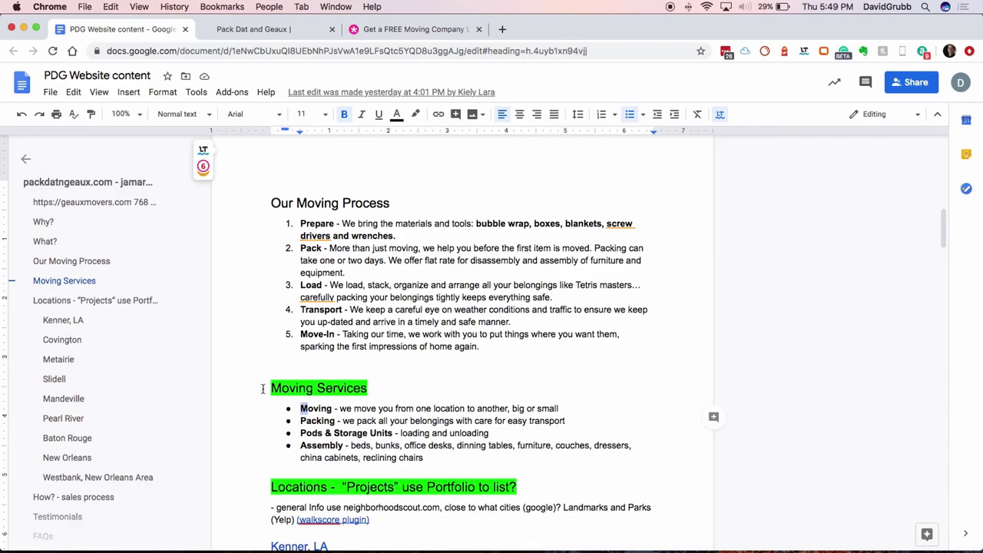
key("super+y")
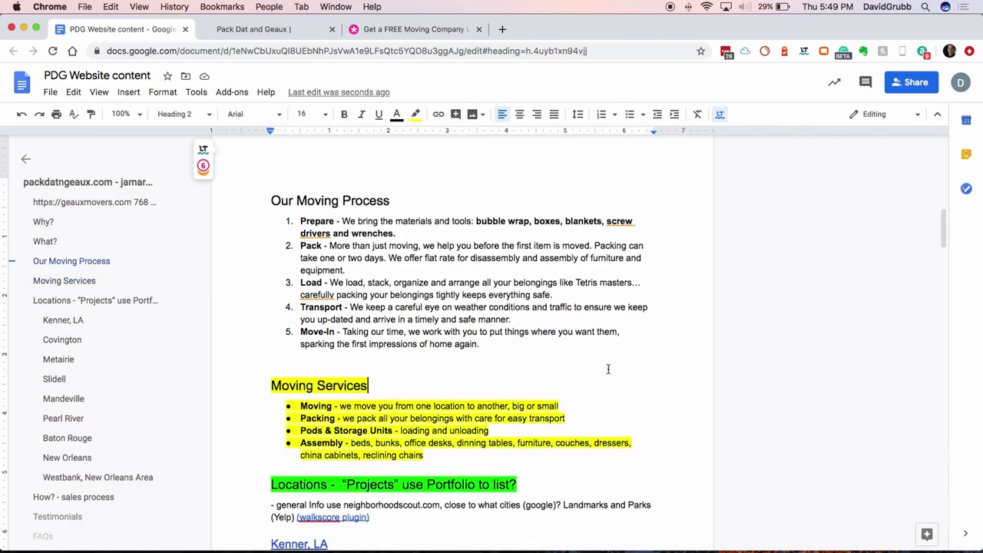
Copy the introductory paragraph under the What? heading, from "We provide moving services" to "belongings with care."
scroll(607, 369, "up", 5)
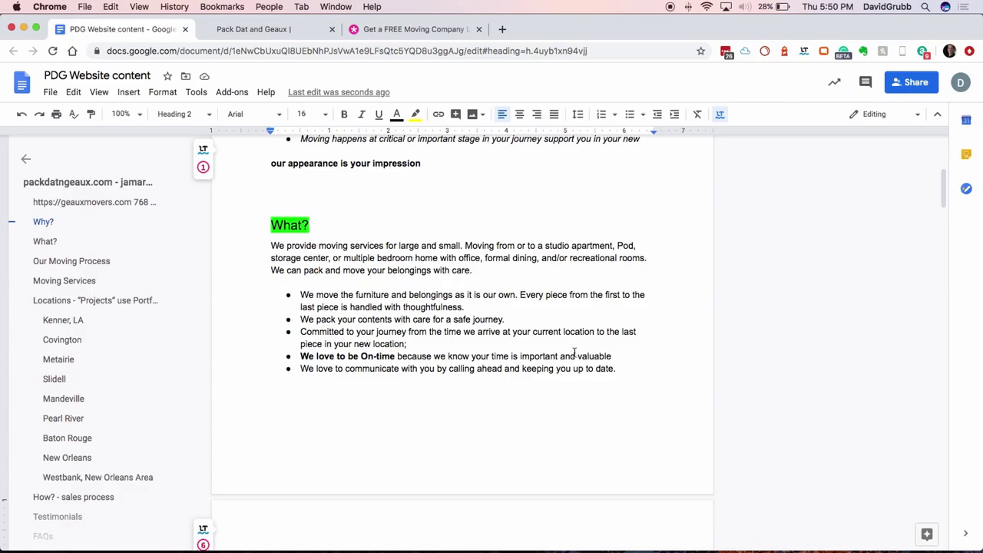
scroll(569, 350, "up", 1)
left_click_drag(271, 247, 477, 275)
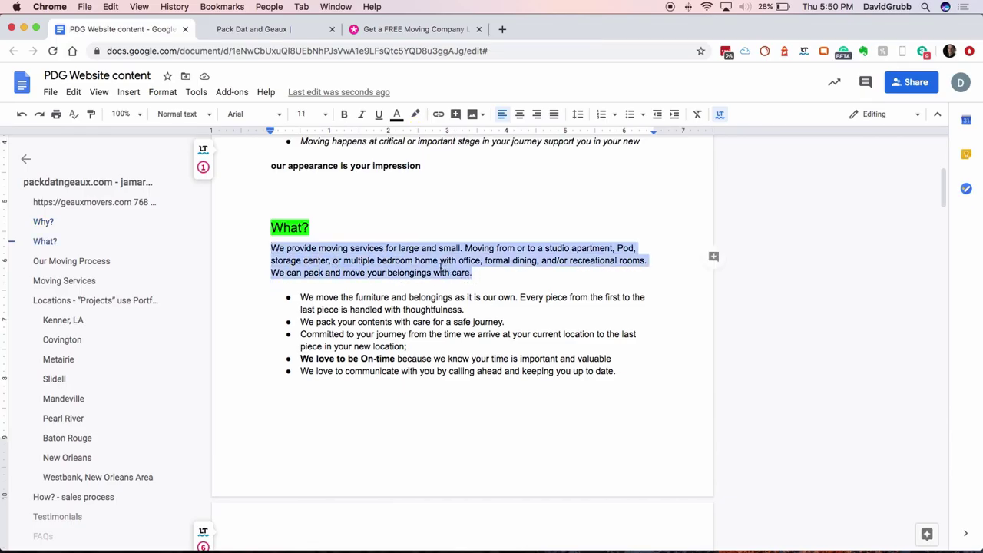
right_click(442, 268)
left_click(453, 268)
Return to the Divi page and add a Text module below the three moves blurbs containing the copied moving services paragraph
left_click(231, 35)
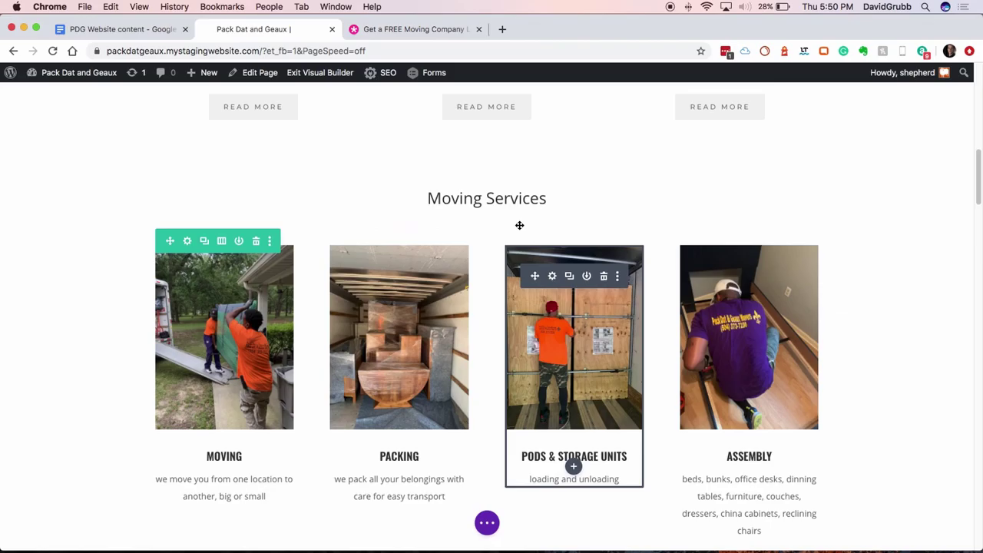
scroll(519, 194, "up", 6)
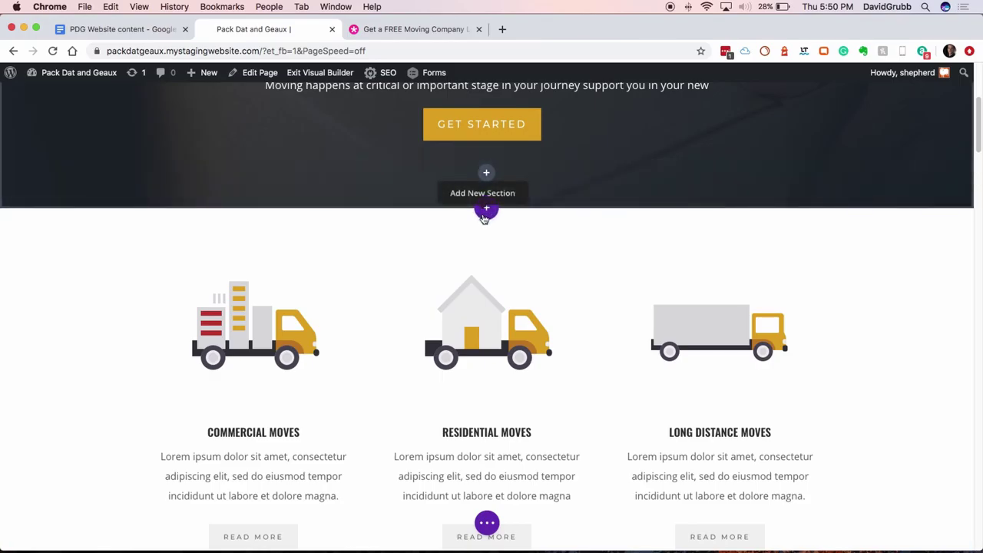
scroll(569, 249, "down", 1)
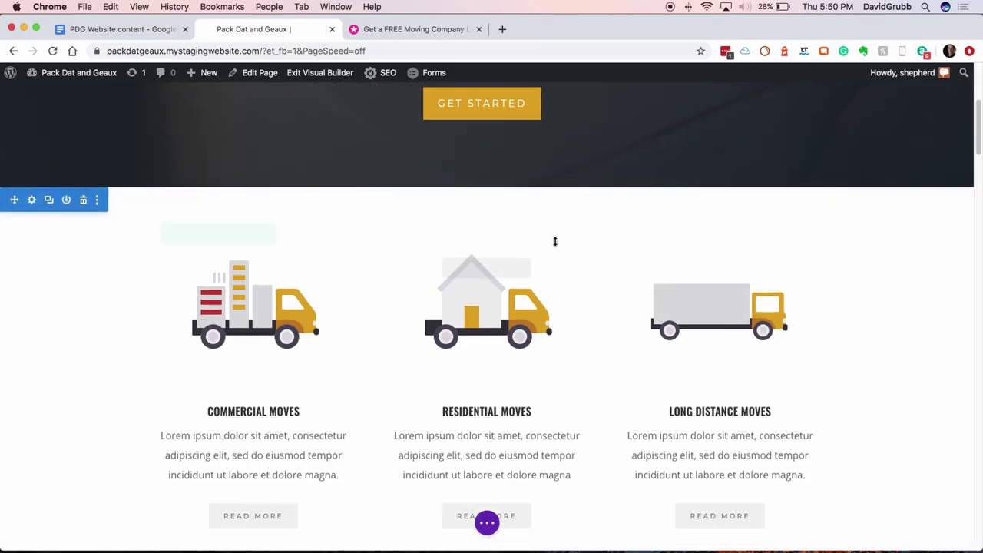
left_click(486, 543)
type("text")
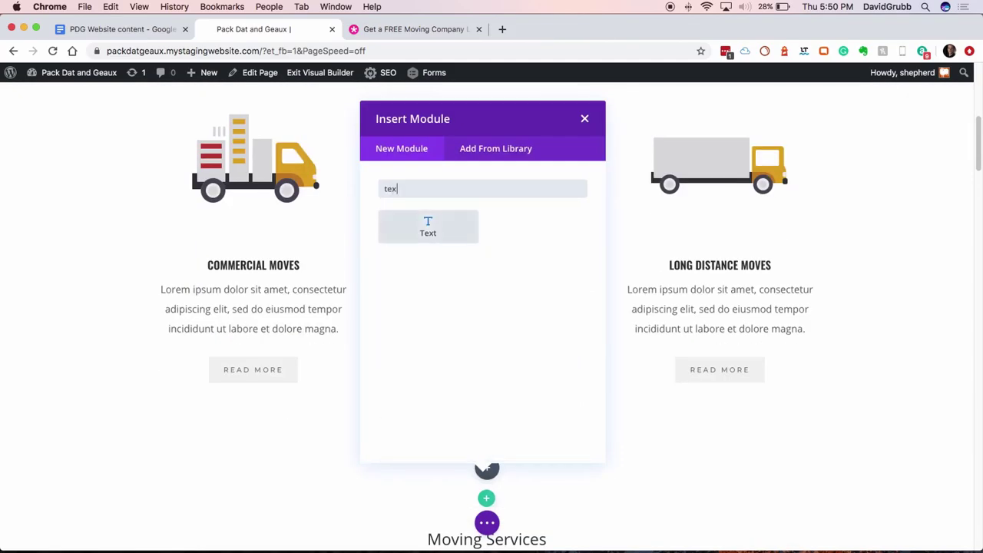
left_click(428, 220)
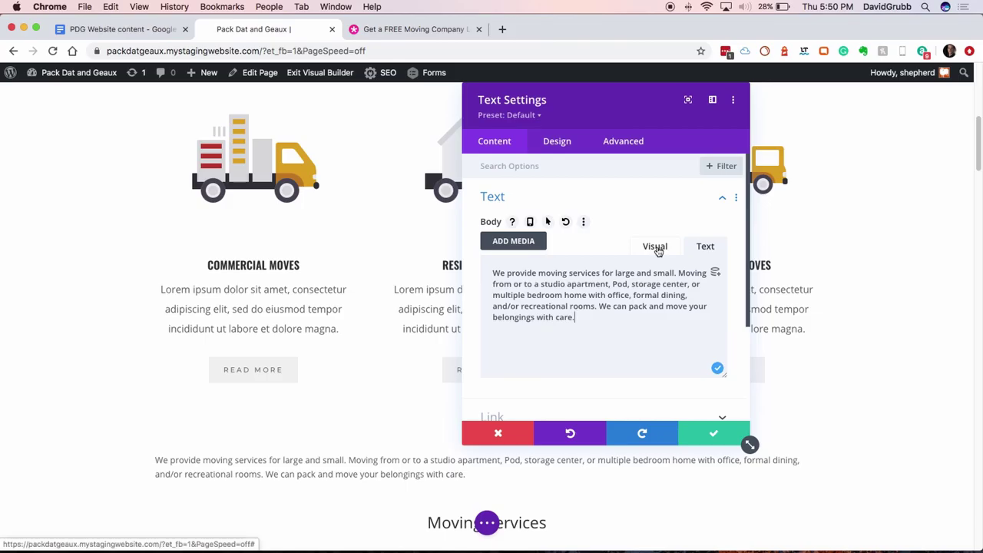
Increase the text size of the moving services paragraph and save the Text module
left_click(556, 146)
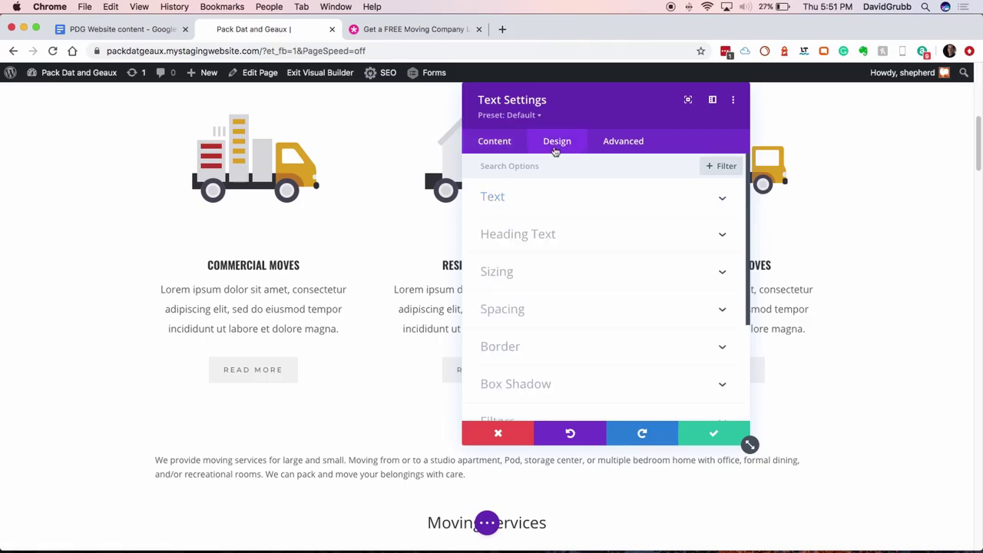
left_click(611, 206)
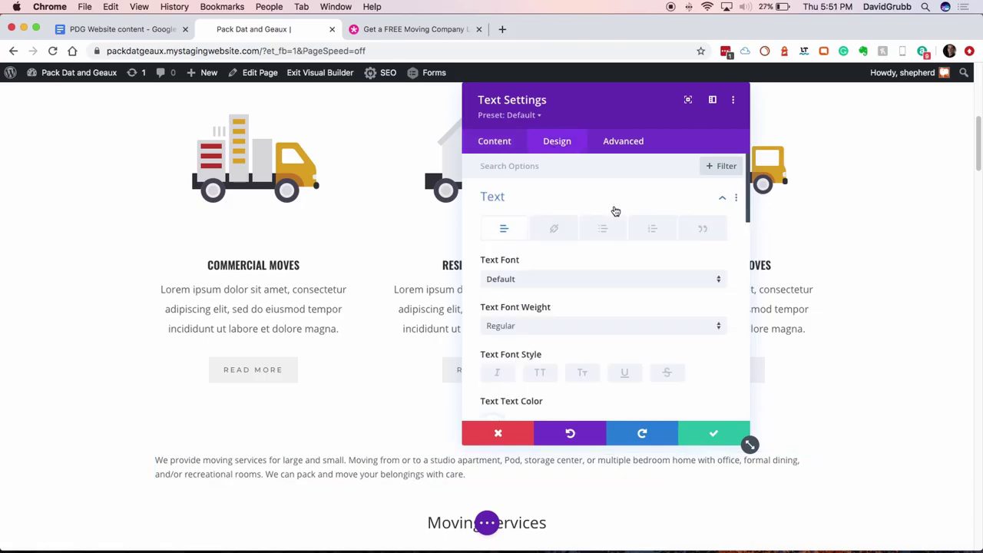
scroll(625, 253, "down", 5)
scroll(634, 269, "down", 3)
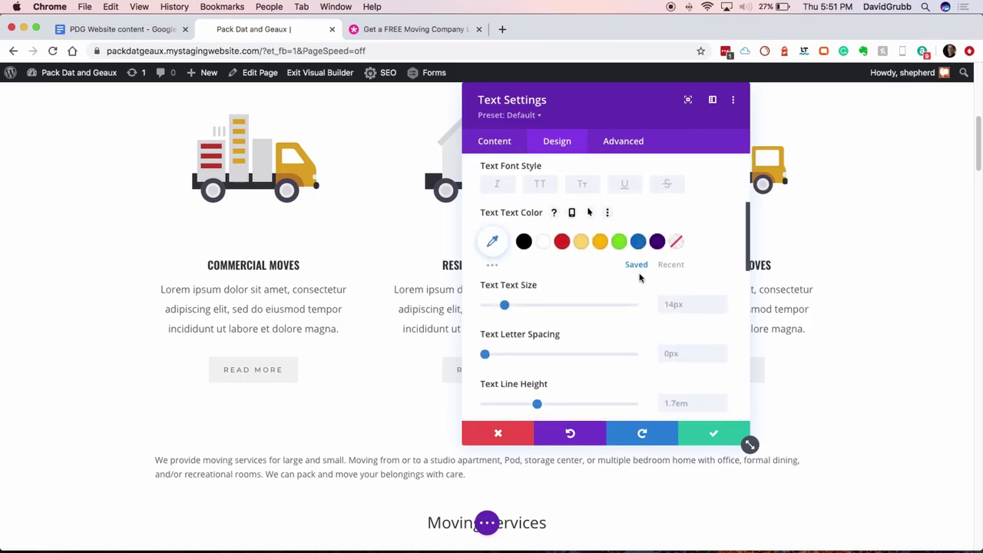
scroll(640, 281, "down", 1)
left_click(711, 433)
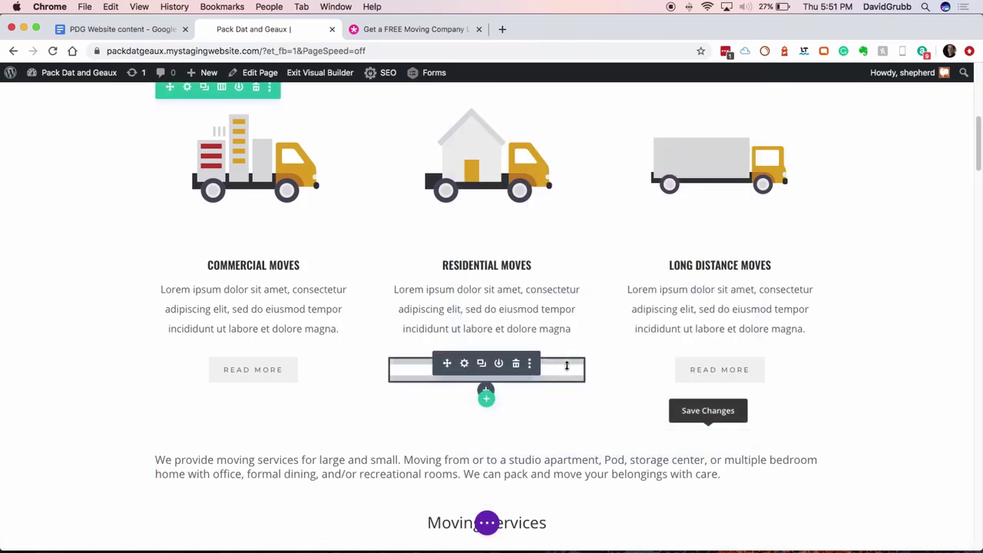
Change the three-blurb moves row to five equal columns and delete its Read More buttons
scroll(527, 322, "up", 1)
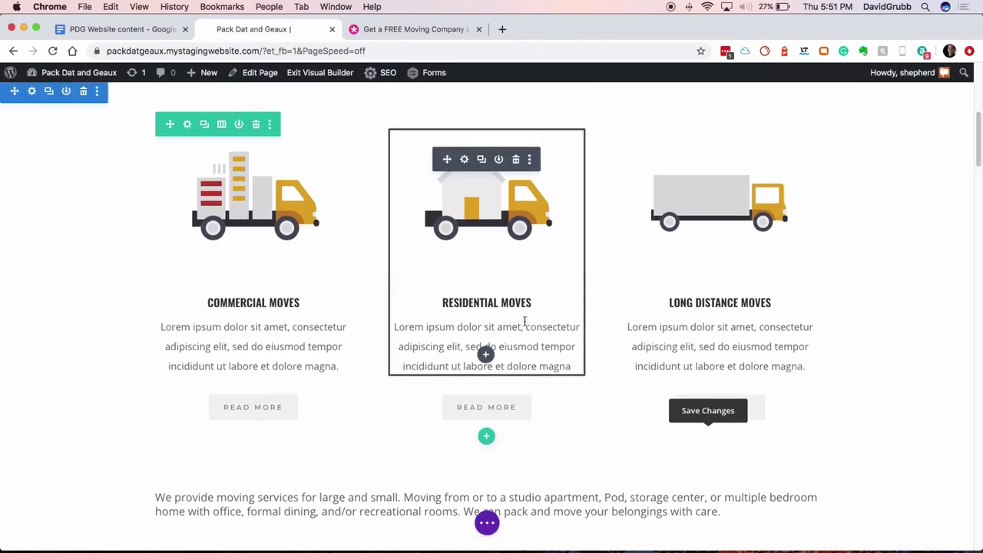
left_click(222, 129)
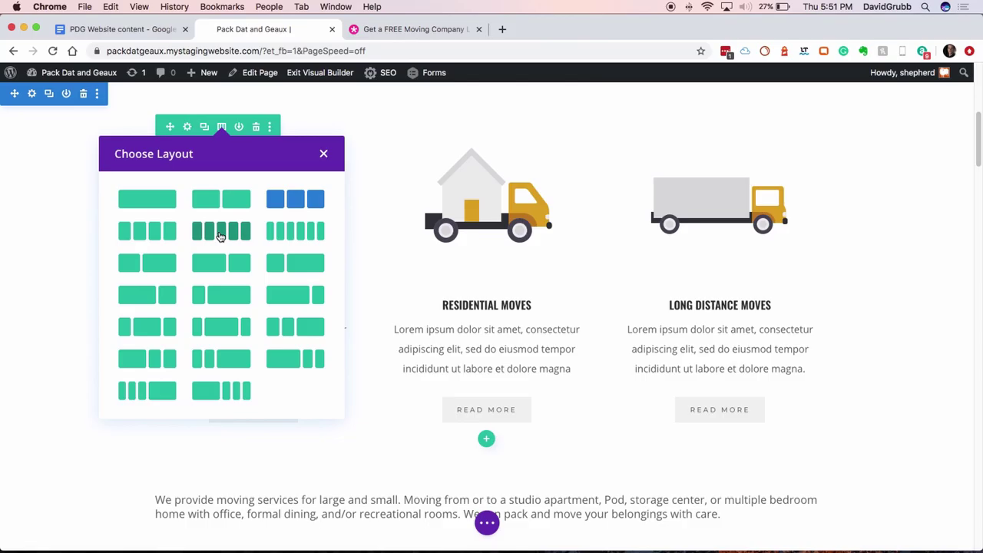
left_click(221, 236)
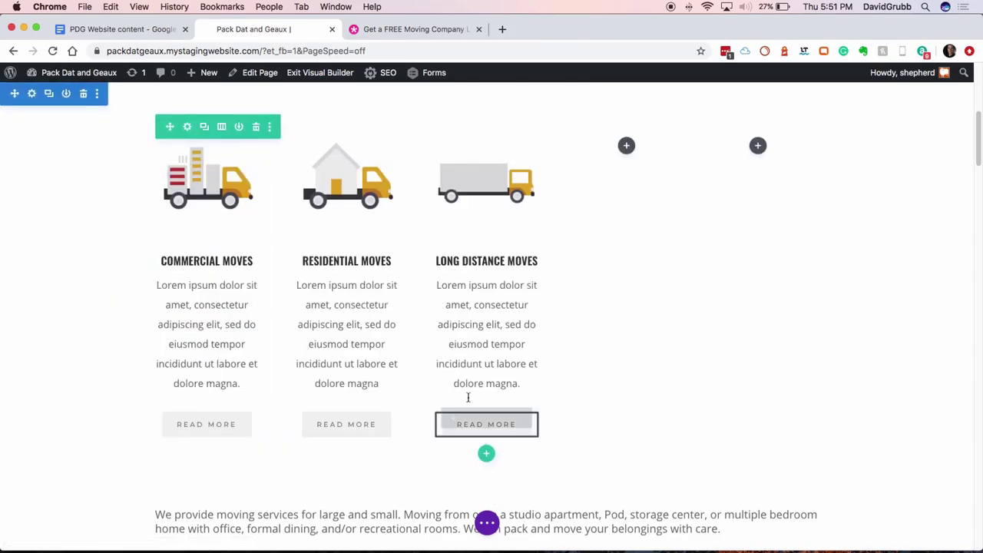
left_click(516, 418)
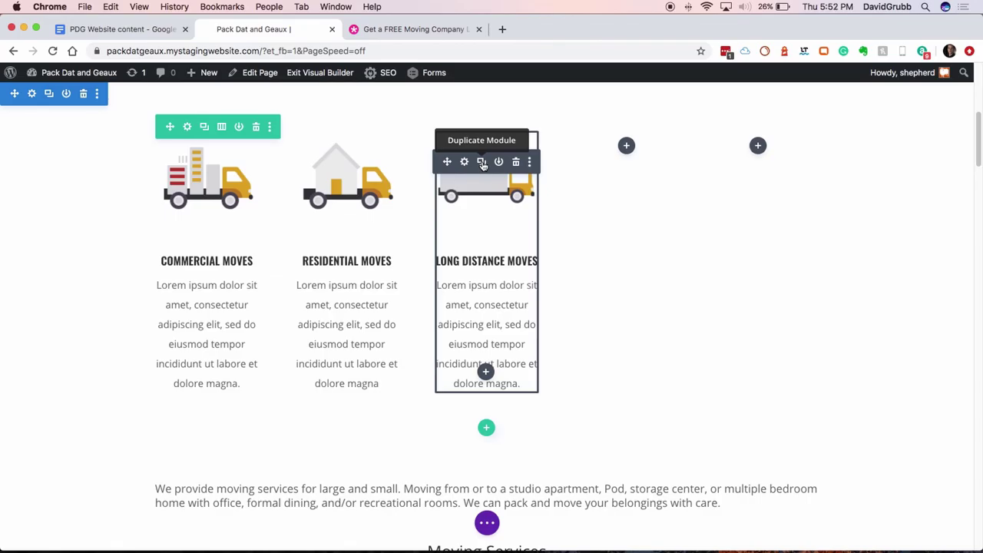
Duplicate the Long Distance Moves blurb twice into the next columns and set the row to five equal columns
left_click(483, 163)
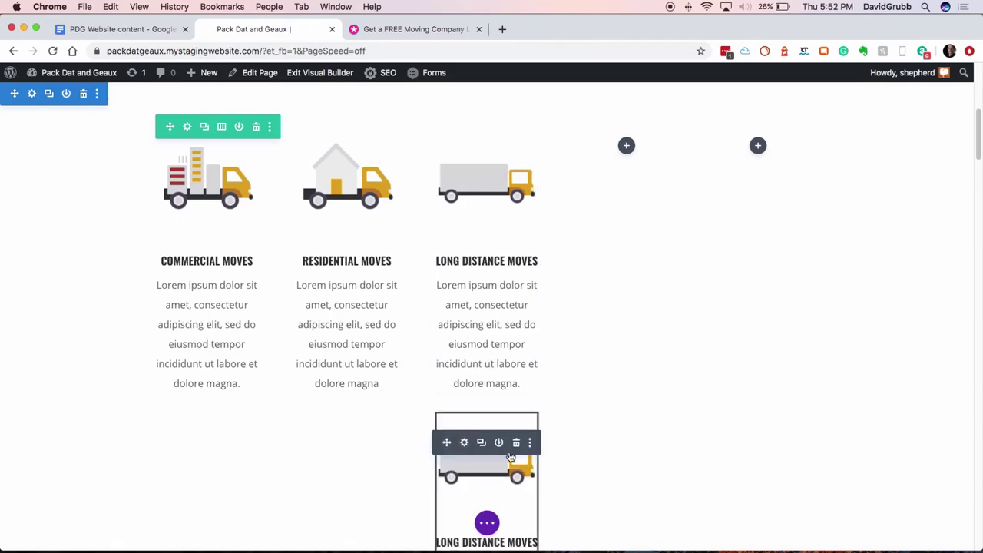
left_click_drag(446, 443, 634, 194)
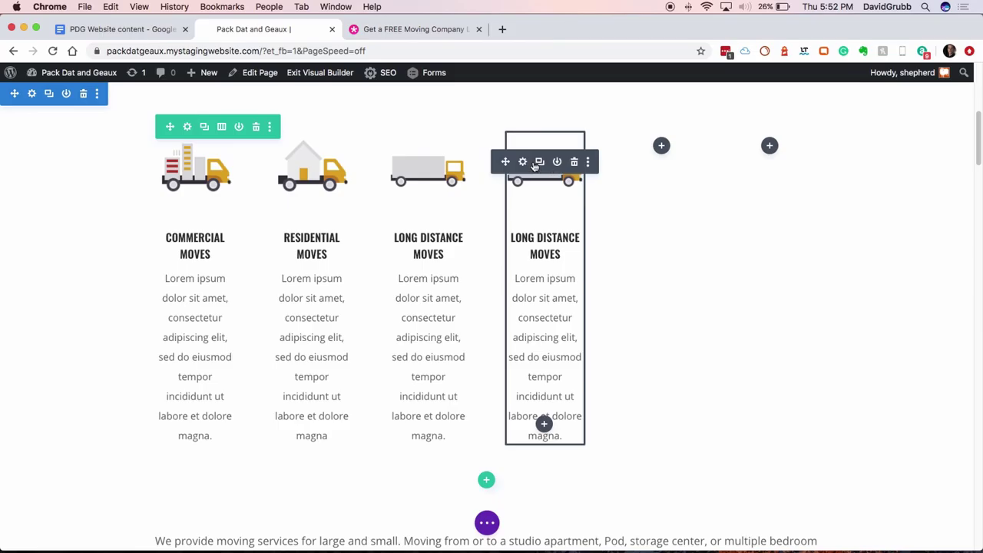
left_click(540, 162)
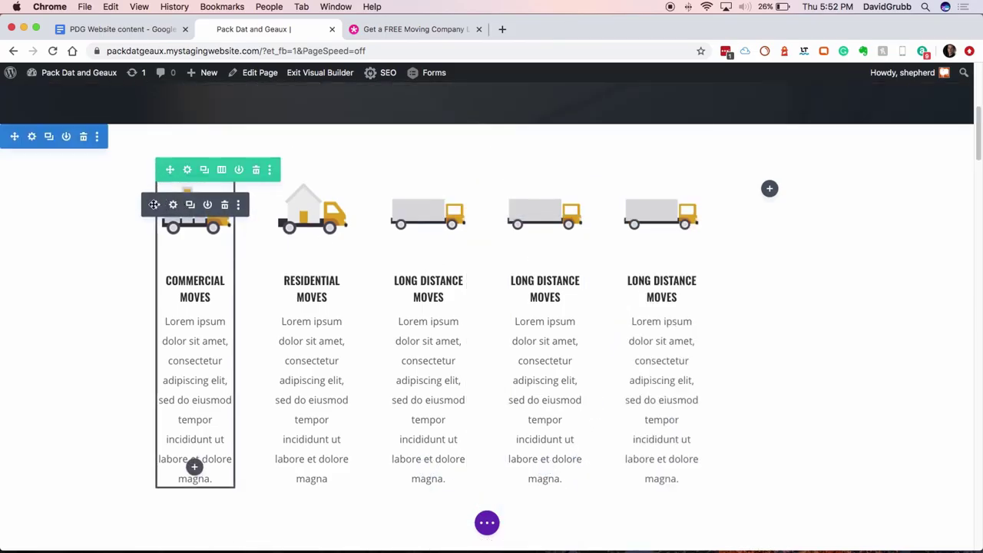
left_click(221, 171)
left_click(238, 276)
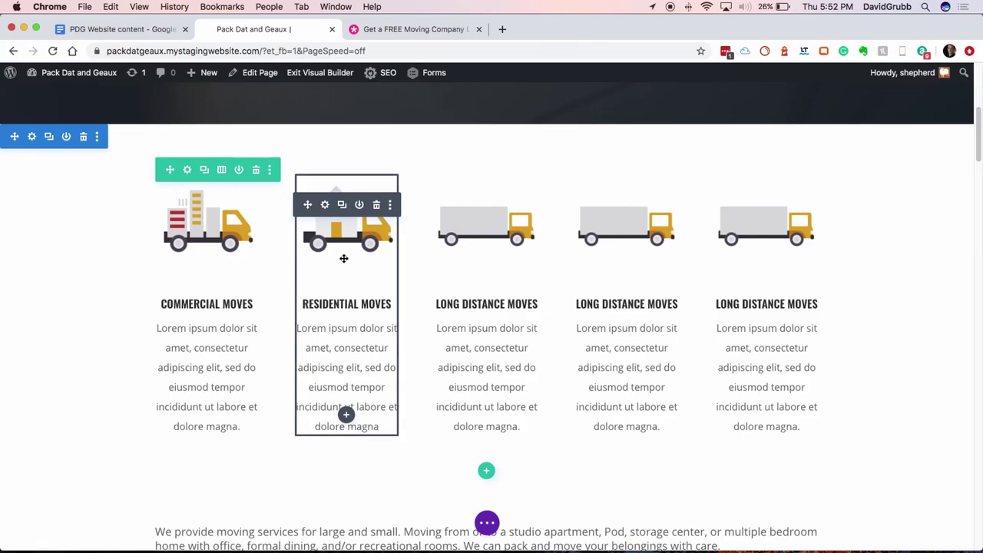
Fill the five blurbs' bodies with the bullet points from the document's What? section, one per blurb, and clear their titles
left_click(104, 31)
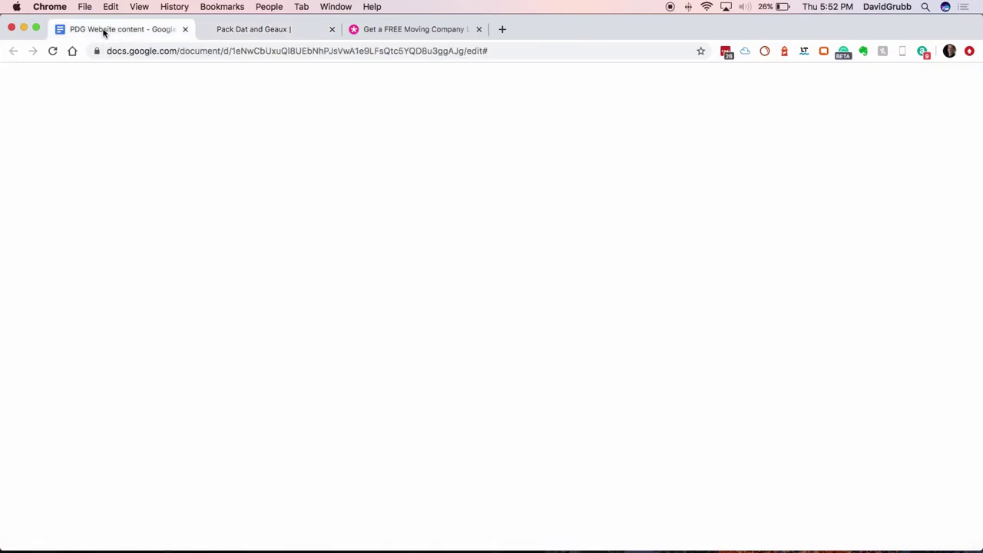
left_click_drag(301, 298, 309, 297)
left_click(299, 297)
key("ctrl+Tab")
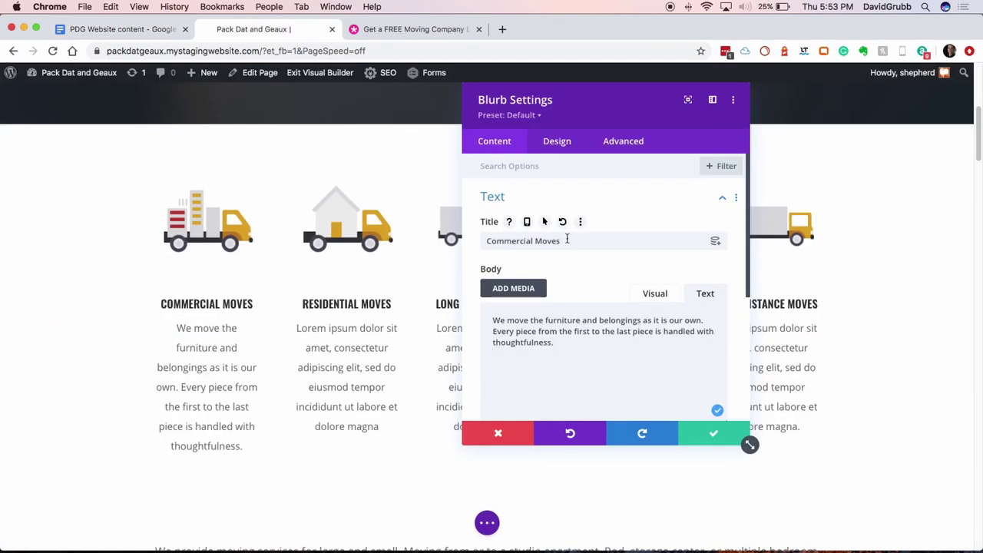
left_click_drag(566, 243, 484, 243)
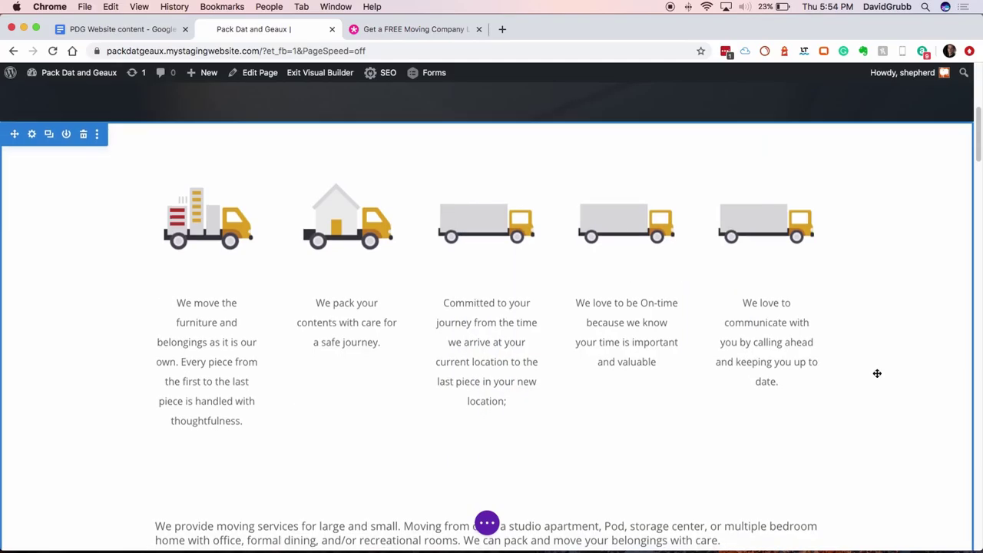
Delete the sentence "We move the furniture and belongings as it is our own." from the first blurb's body and save it
scroll(878, 374, "down", 1)
scroll(877, 373, "down", 2)
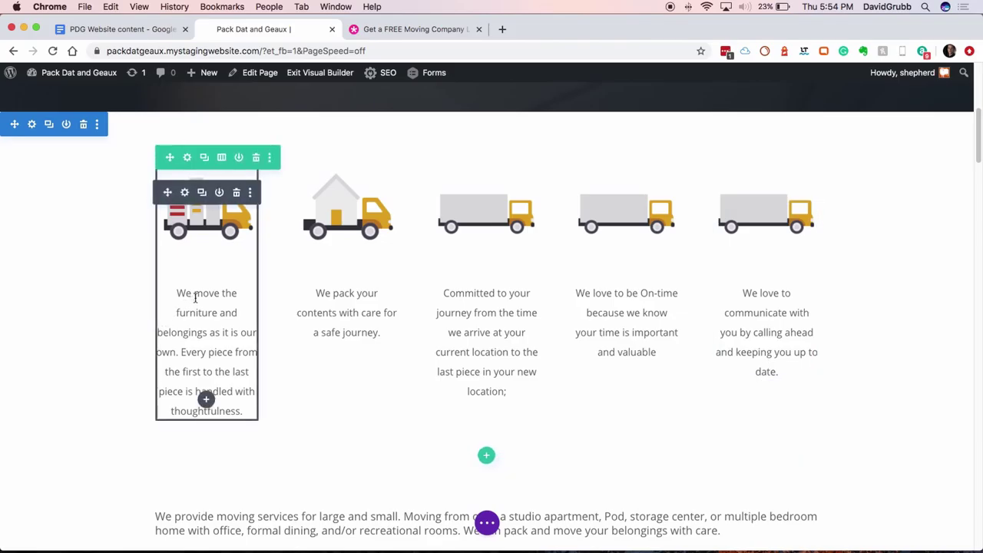
left_click(185, 193)
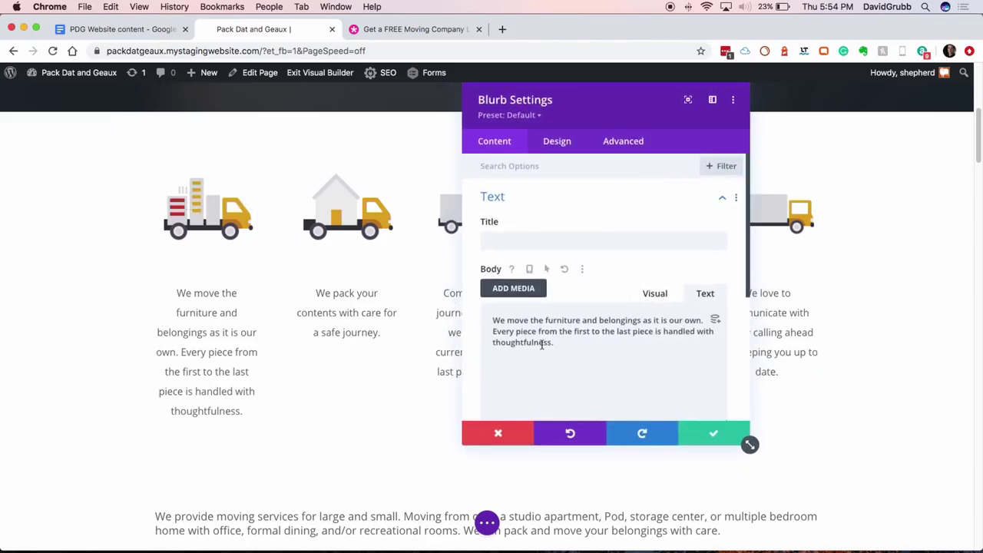
left_click_drag(491, 321, 716, 319)
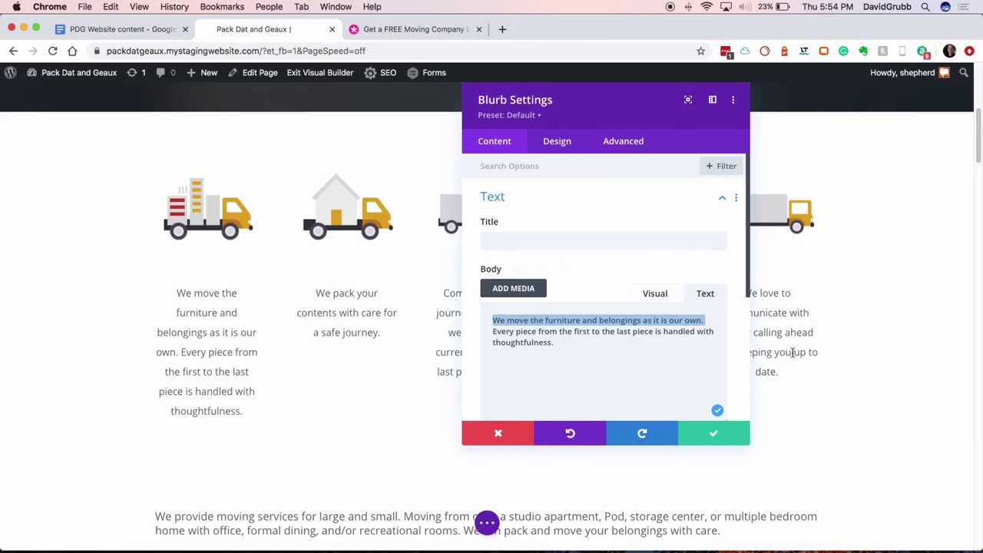
key("BackSpace")
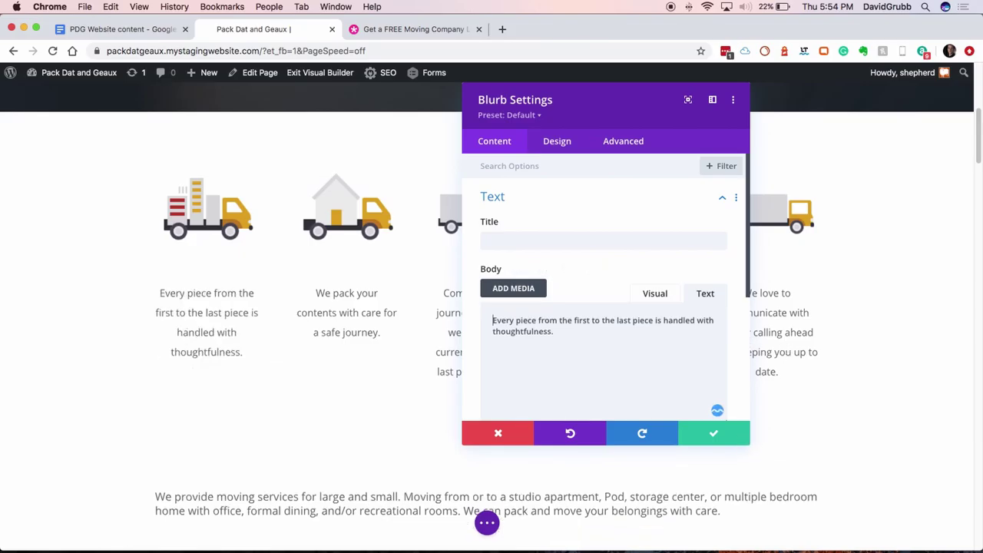
left_click(713, 434)
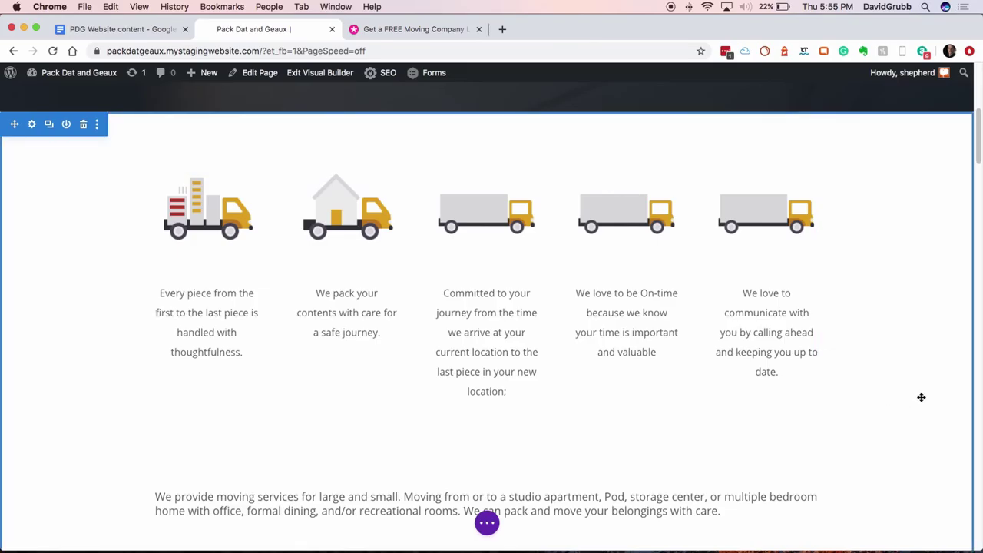
Replace the fourth blurb's truck image with the airplane image 4.png from the media library
left_click(672, 279)
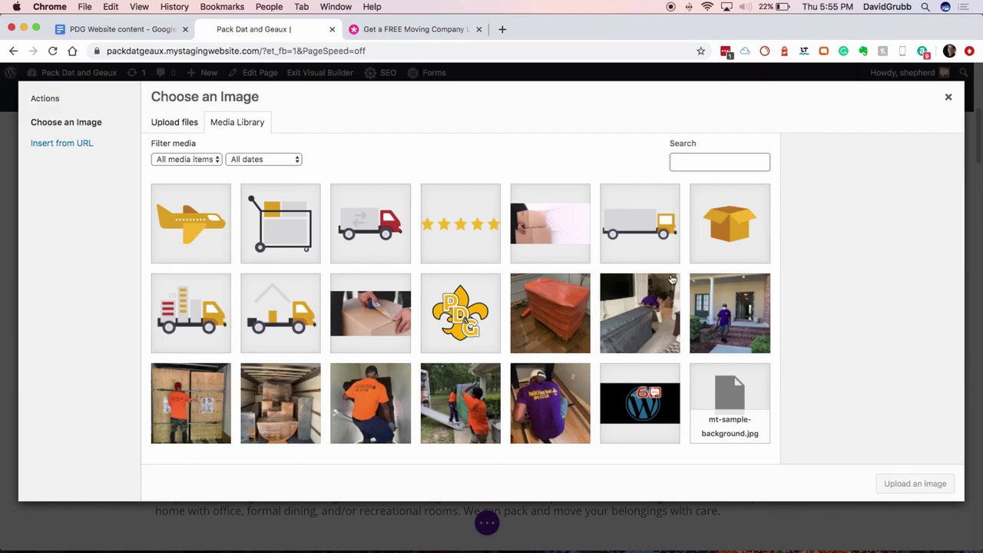
left_click(202, 236)
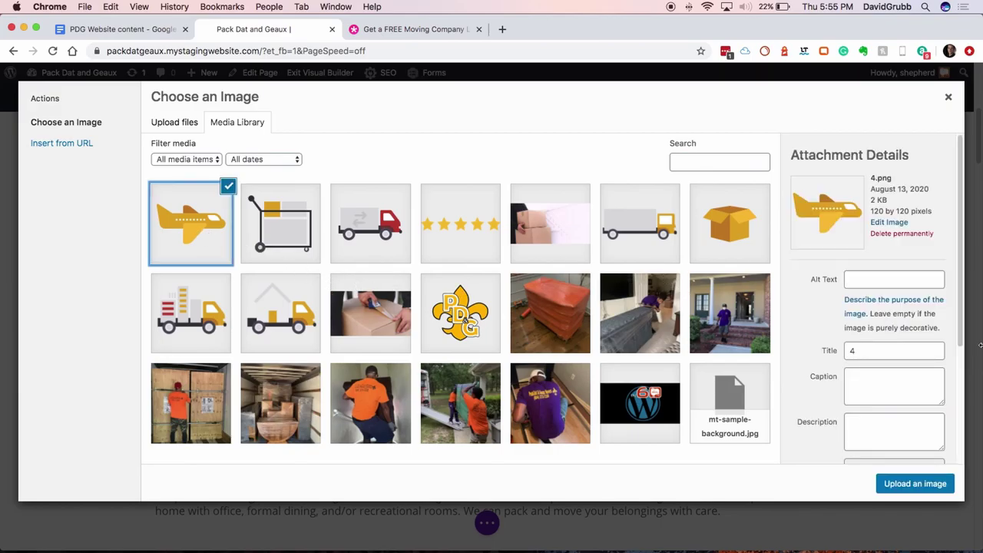
left_click(915, 484)
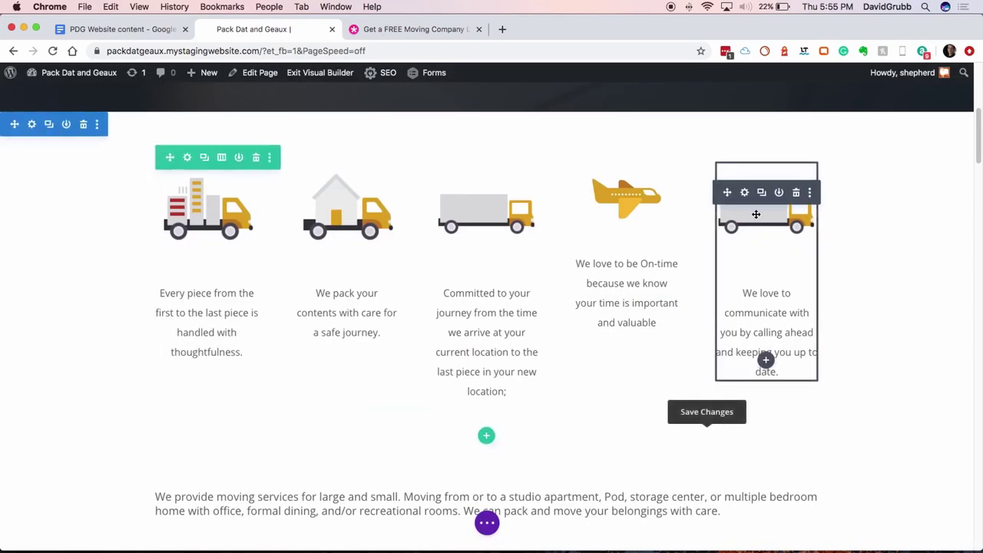
Replace the fifth blurb's truck image with the cardboard box image 3.png from the media library and save it
left_click(757, 219)
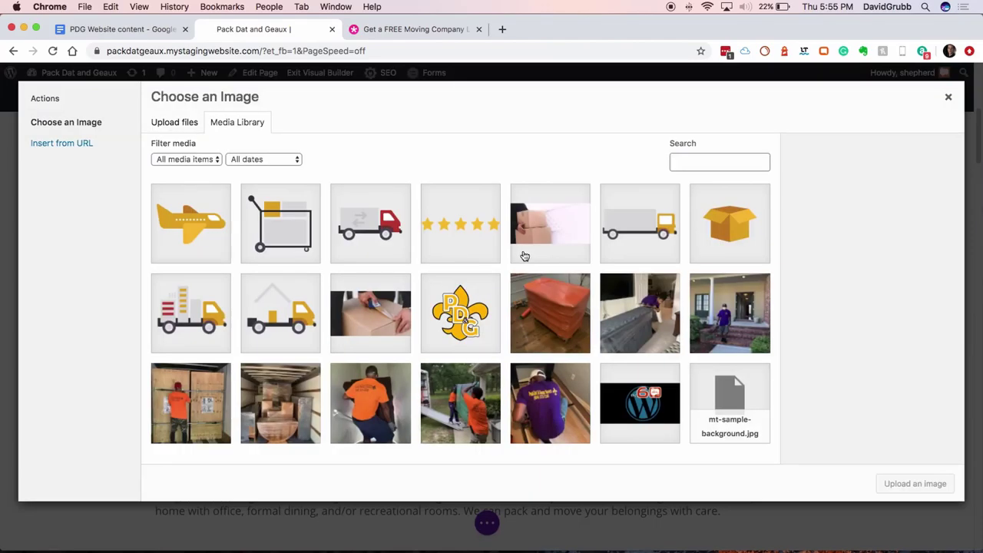
left_click(405, 242)
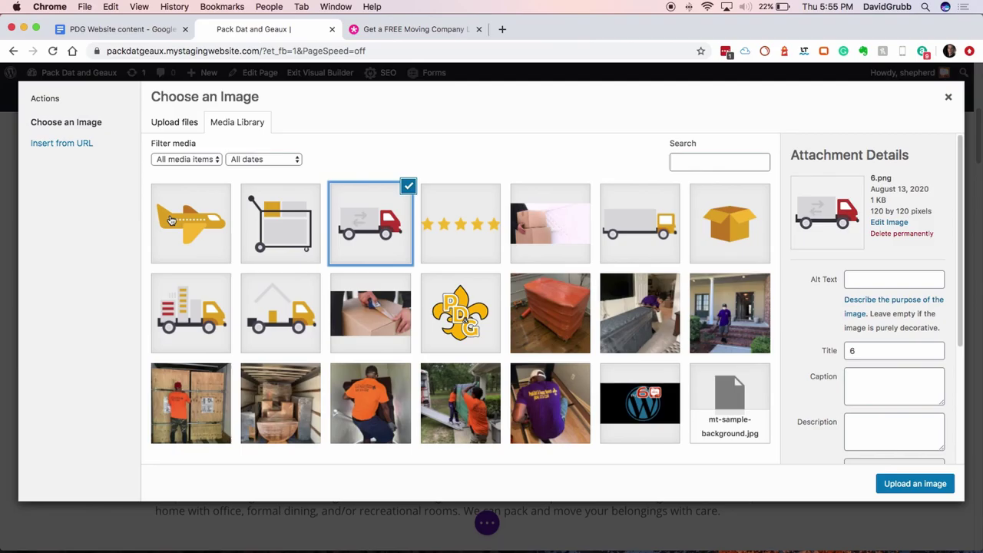
left_click(193, 306)
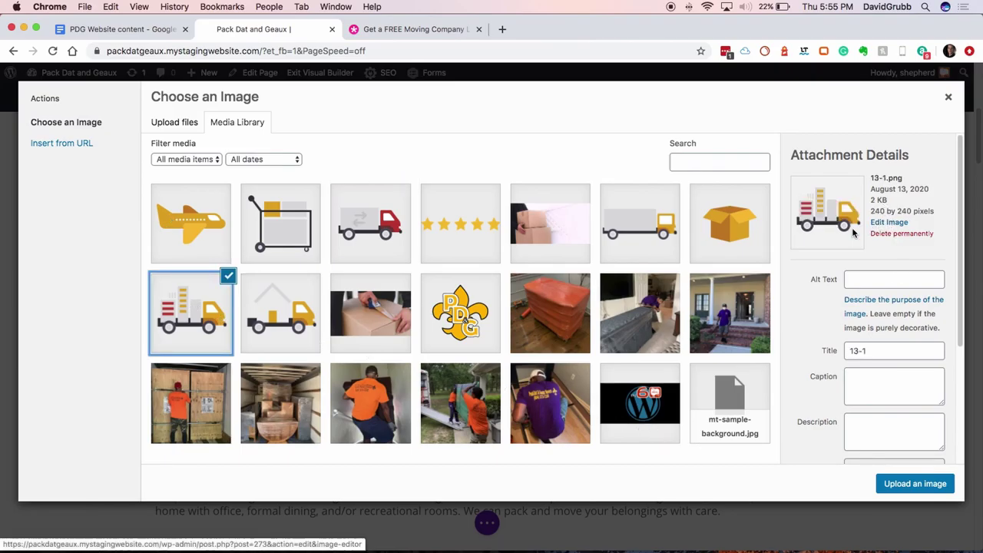
left_click(380, 250)
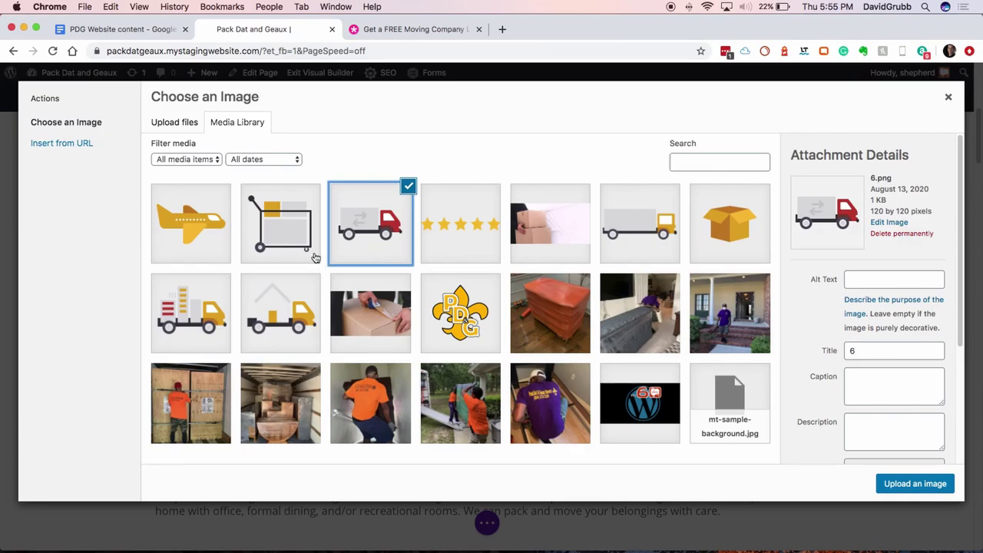
left_click(499, 241)
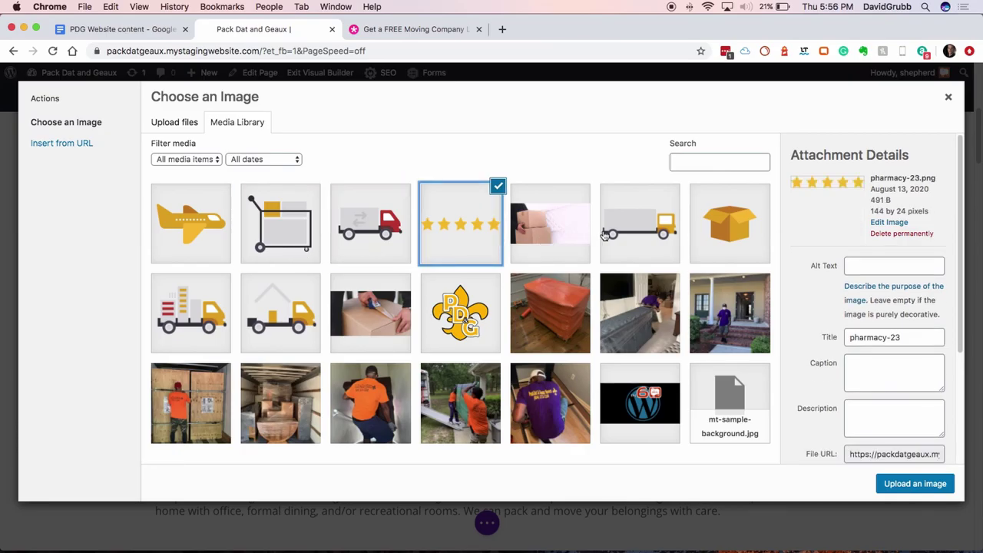
left_click(562, 229)
left_click(730, 227)
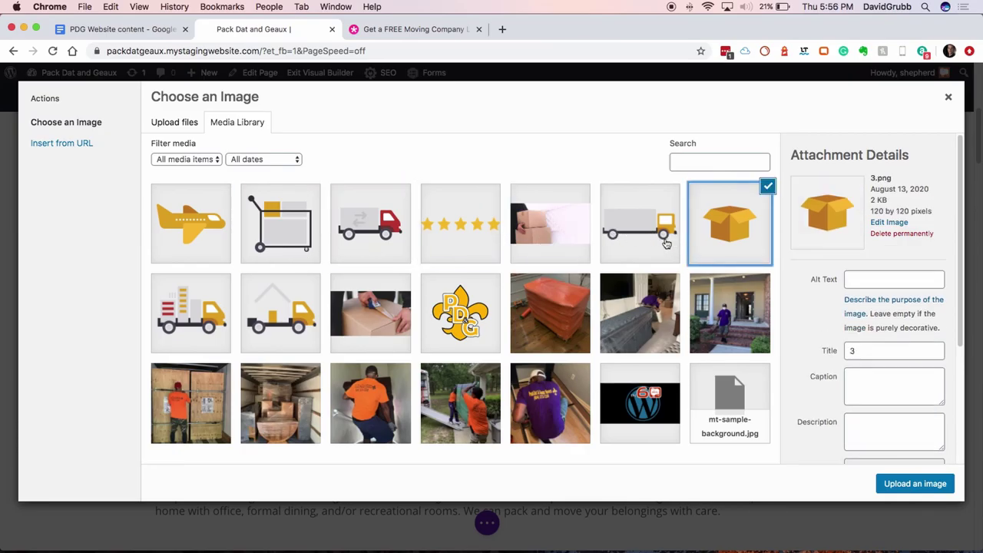
left_click(664, 244)
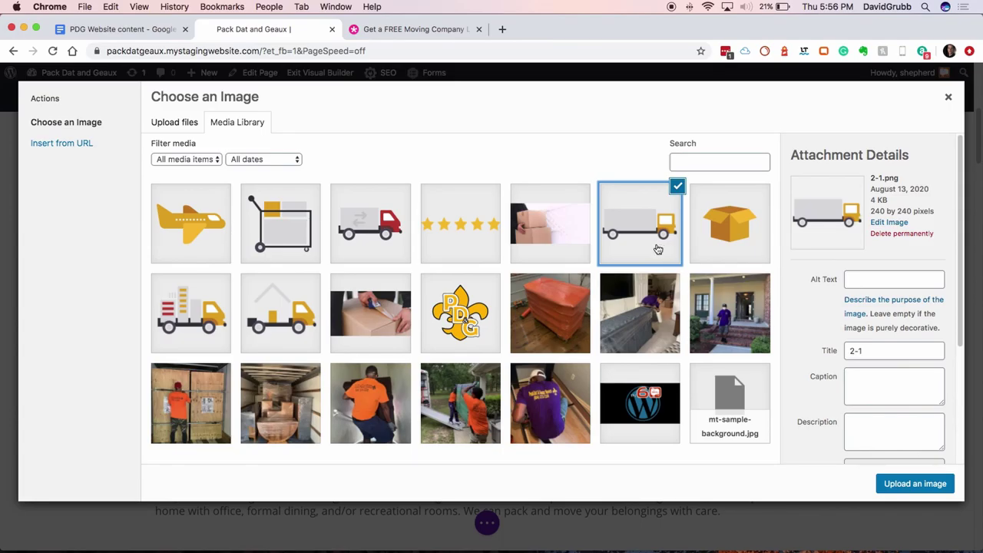
left_click(303, 341)
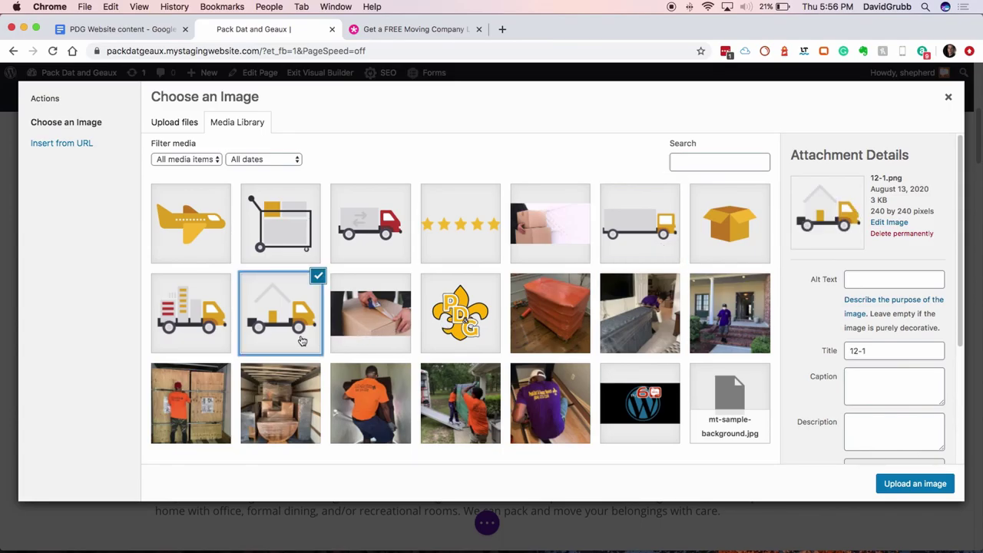
left_click(190, 314)
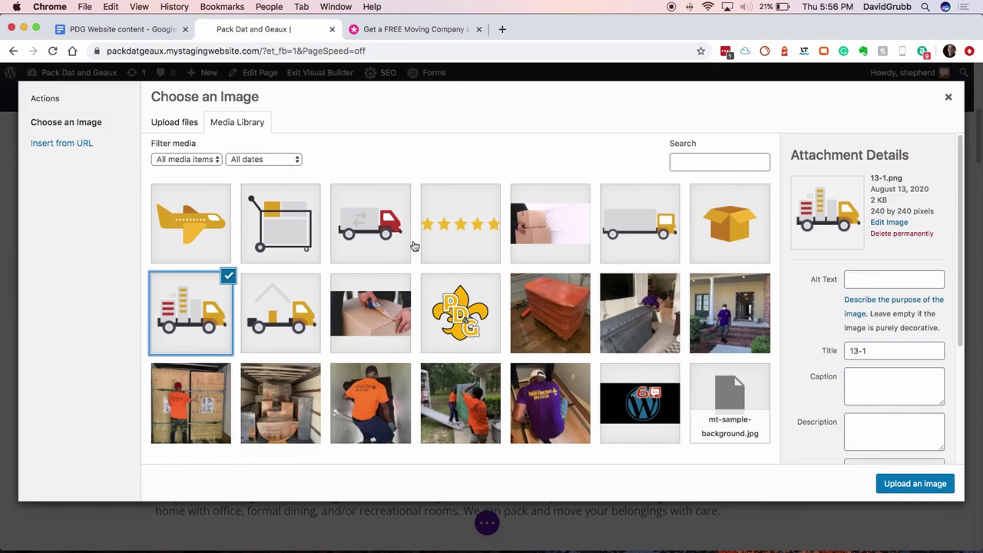
left_click(700, 235)
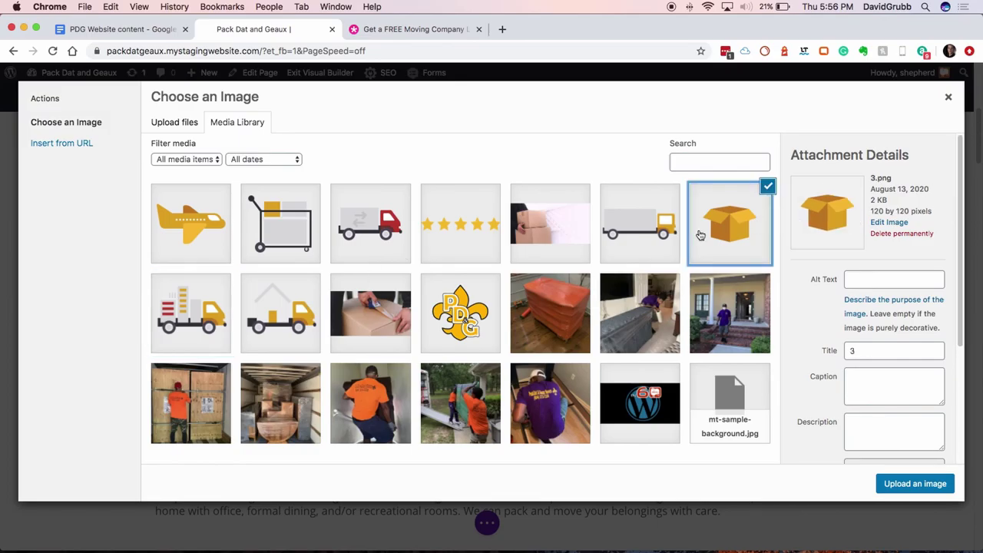
left_click(914, 484)
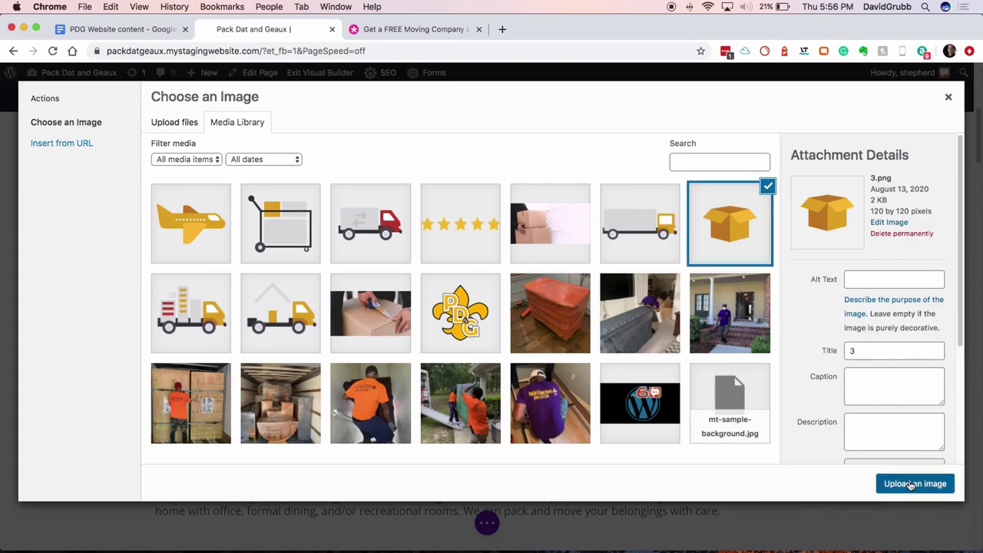
left_click(697, 436)
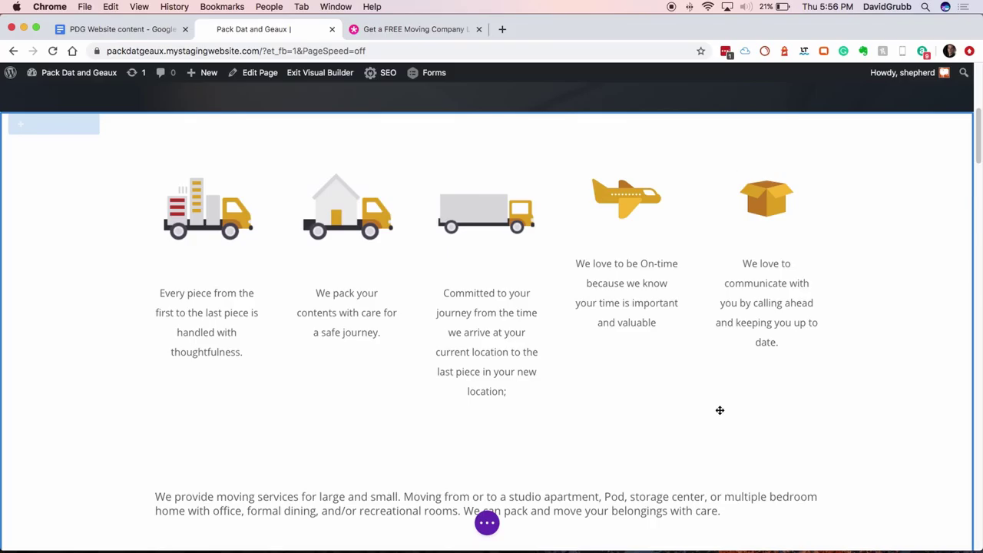
Switch the fourth blurb from its image to the hourglass icon and the fifth blurb to the mobile phone icon, saving both
mouse_move(720, 410)
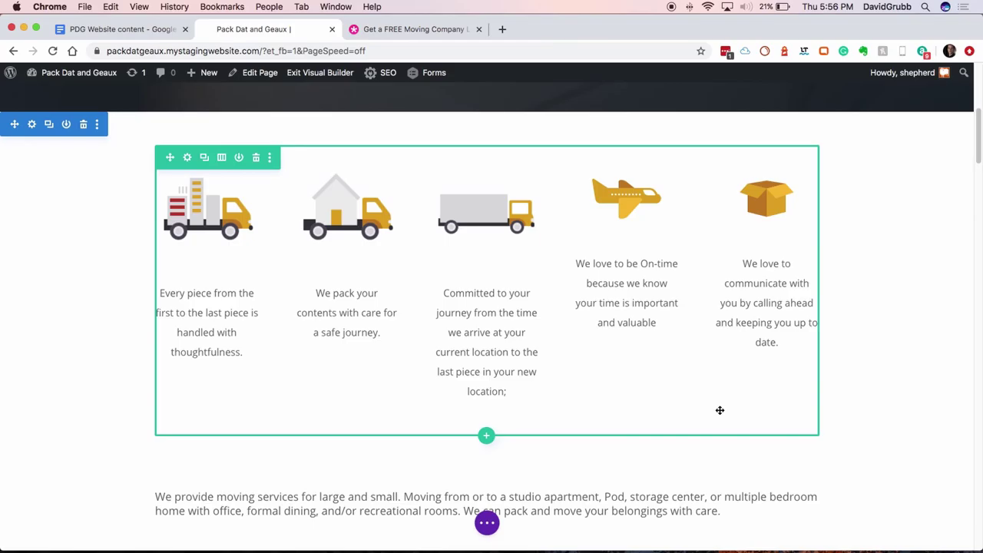
mouse_move(768, 254)
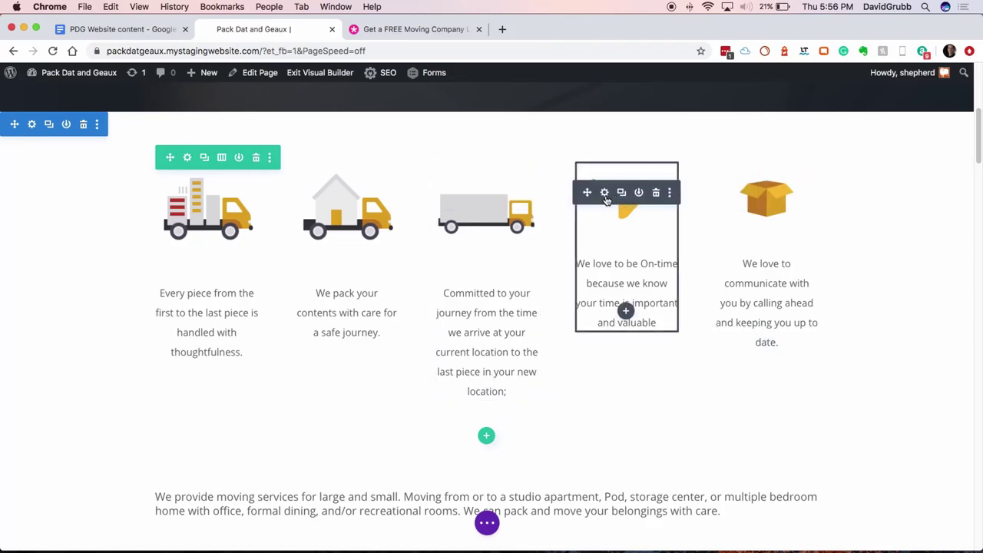
left_click(605, 193)
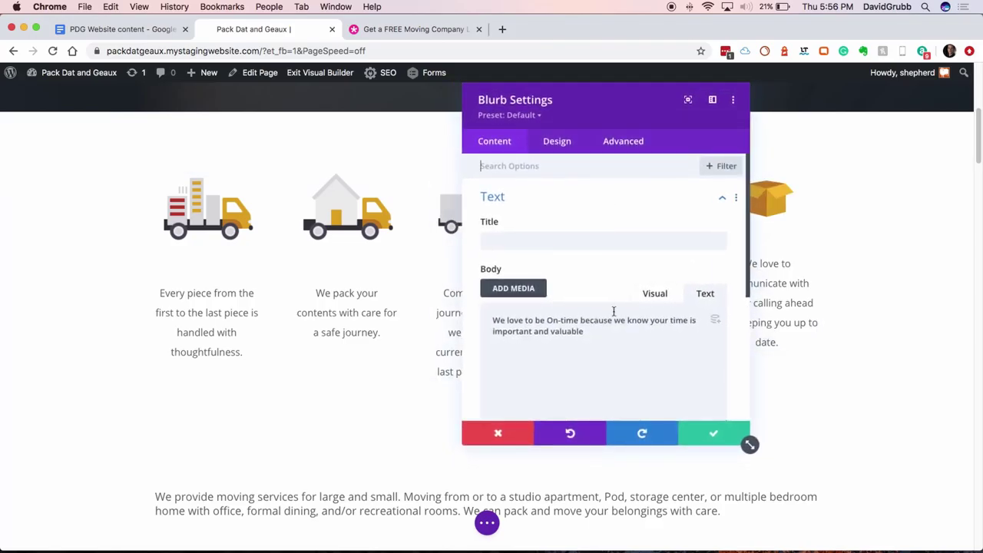
scroll(614, 311, "down", 3)
left_click(588, 376)
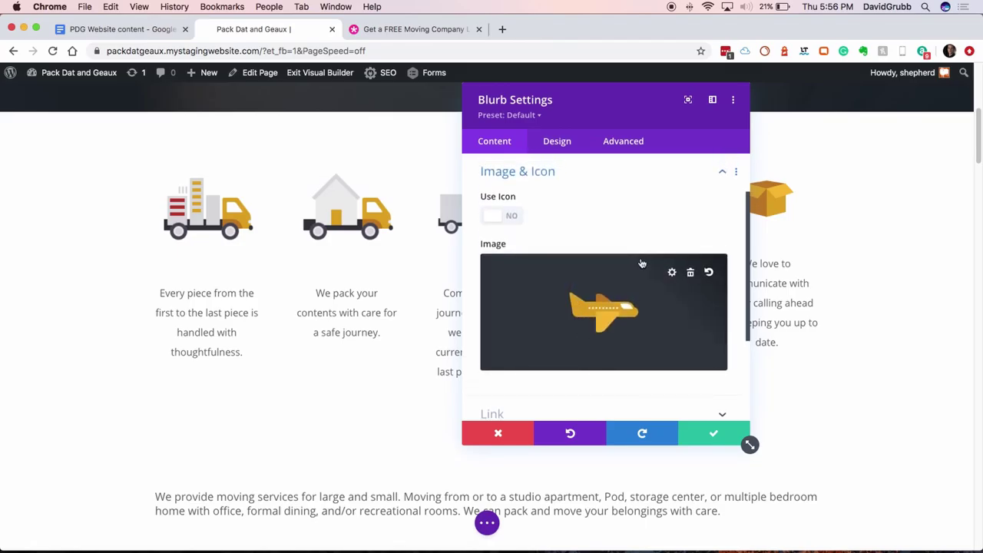
left_click(495, 222)
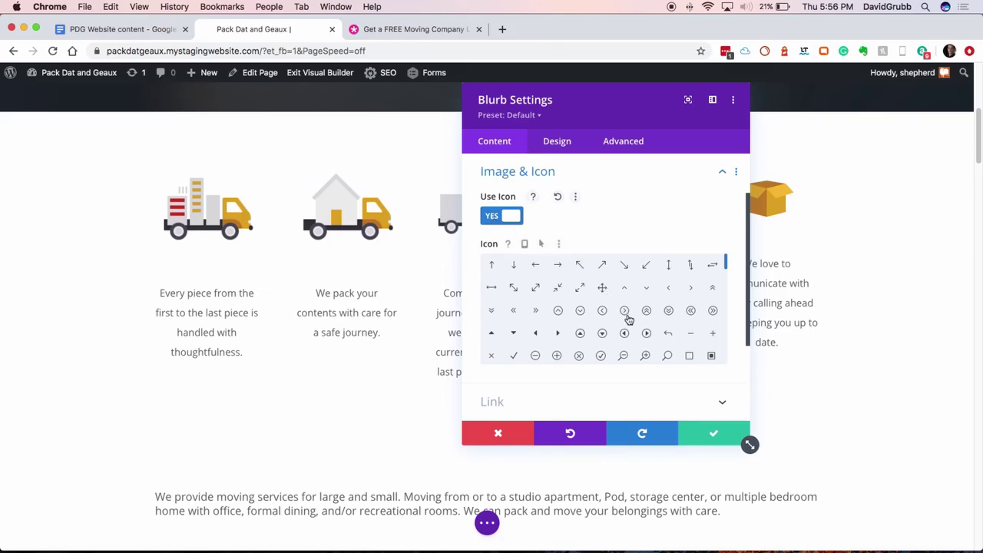
left_click_drag(594, 103, 324, 131)
scroll(370, 341, "down", 5)
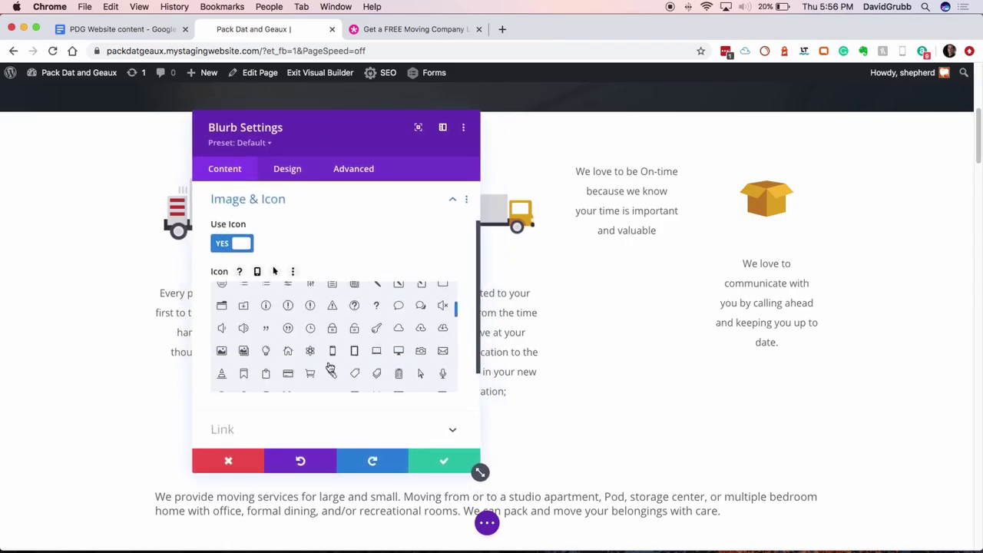
left_click(375, 372)
key("Return")
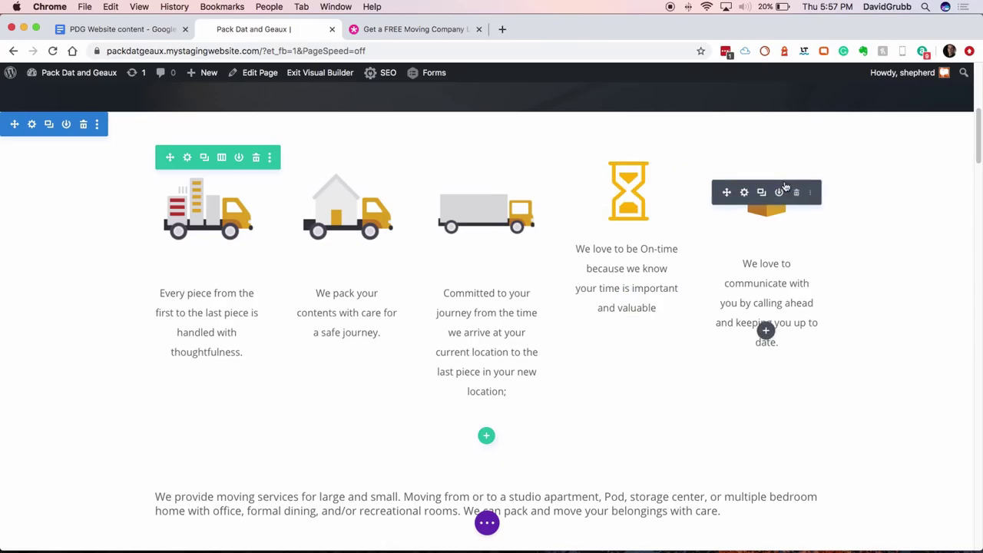
left_click(745, 193)
left_click(441, 459)
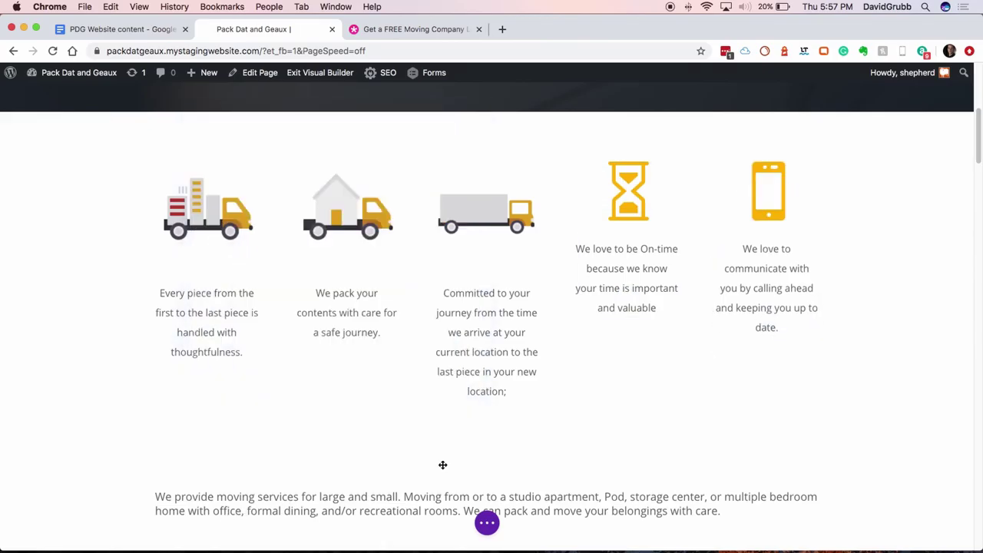
Switch the third blurb from its truck image to the location pin icon and save it
mouse_move(652, 360)
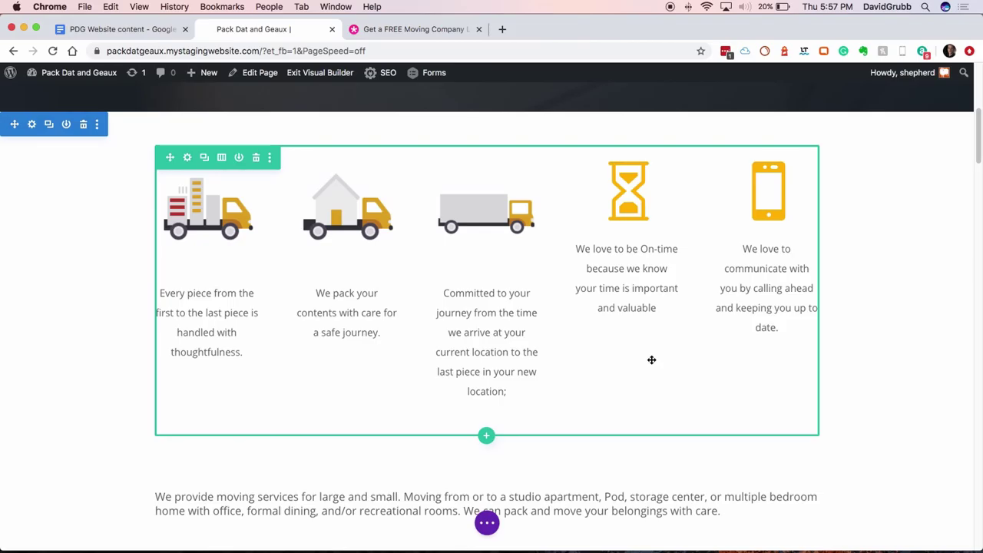
mouse_move(487, 214)
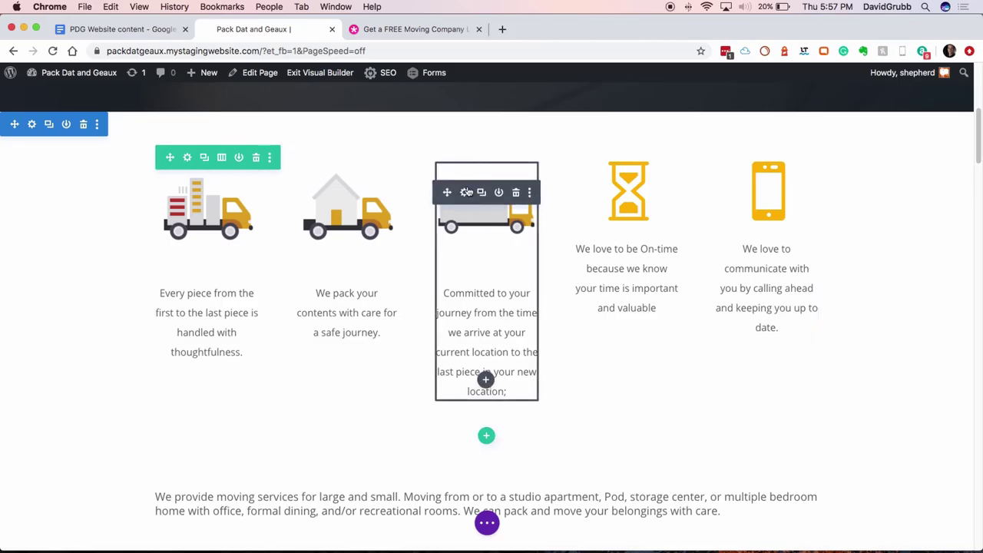
left_click(465, 193)
left_click(272, 231)
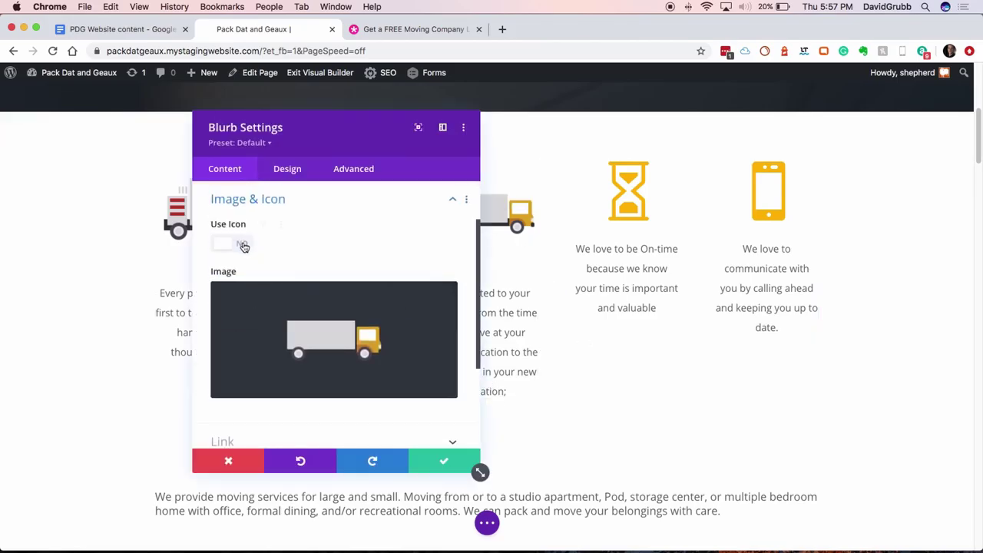
left_click(243, 246)
left_click(288, 289)
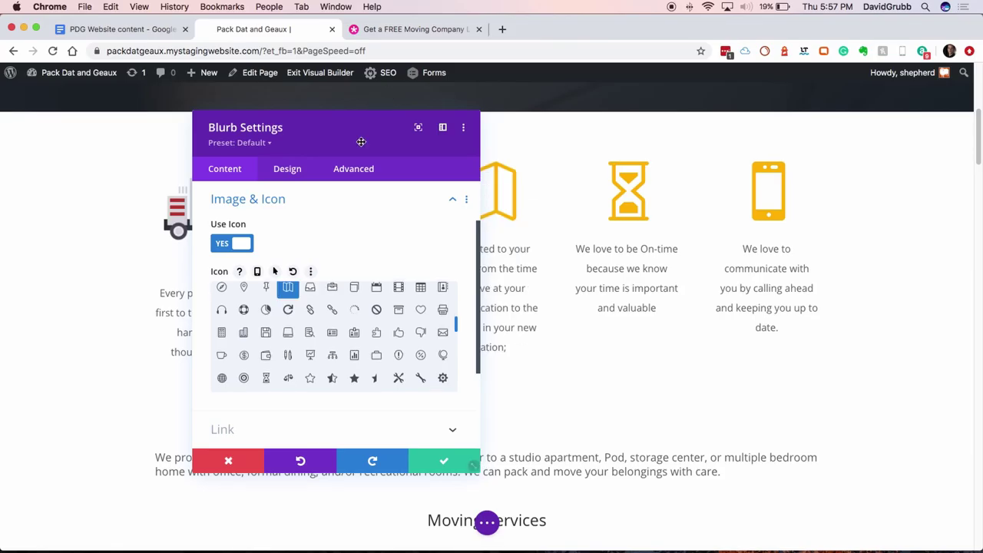
left_click_drag(353, 121, 791, 138)
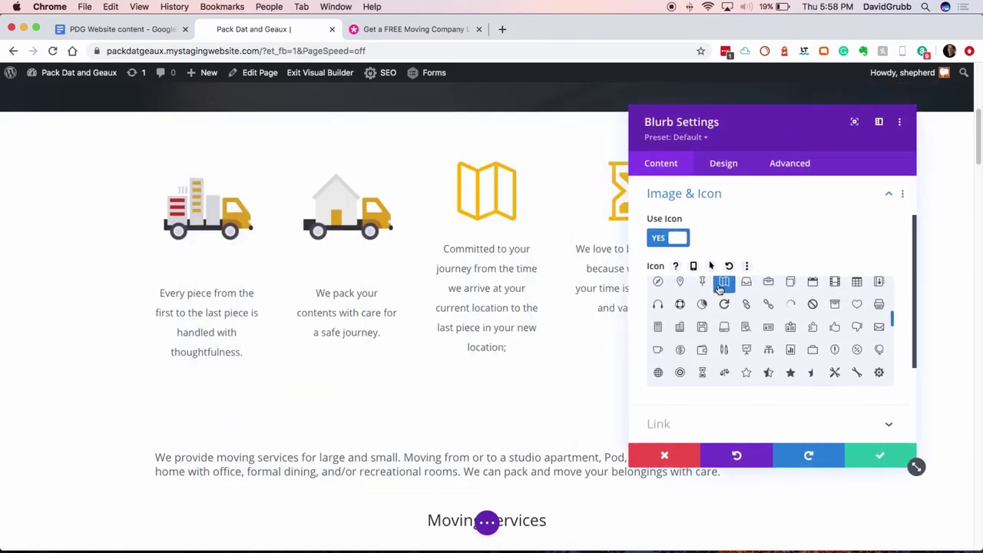
left_click(680, 281)
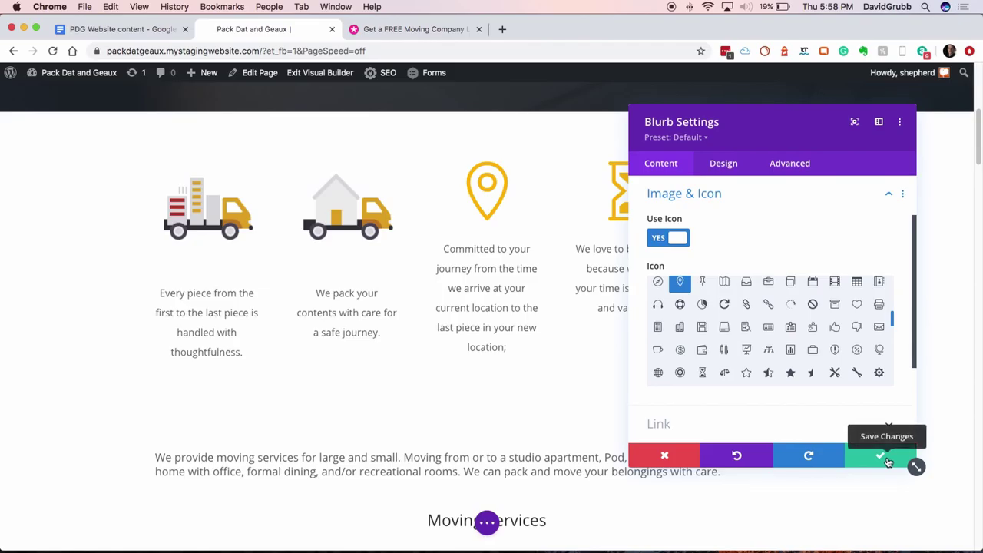
left_click(882, 458)
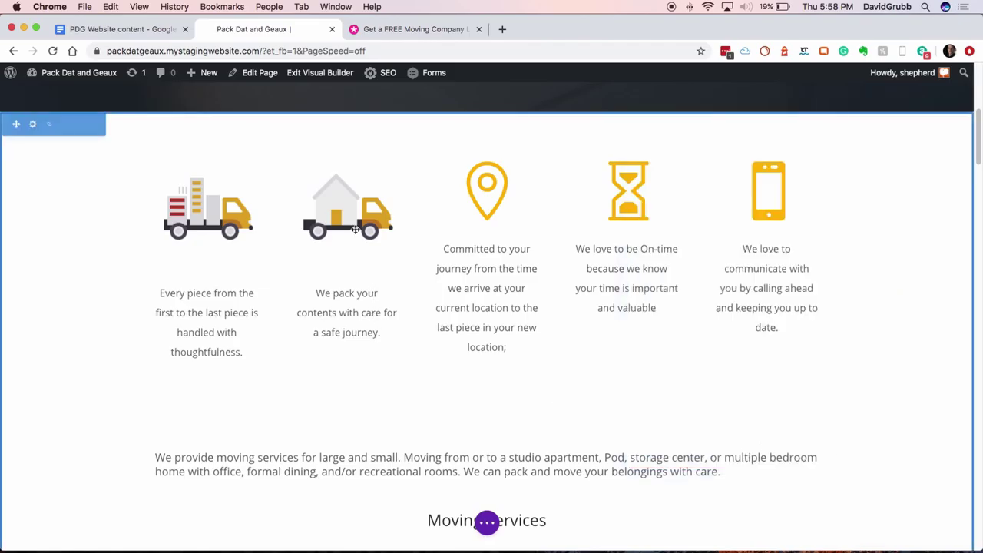
Switch the second blurb from its truck image to the square icon and the first blurb to the heart icon, saving both
mouse_move(349, 323)
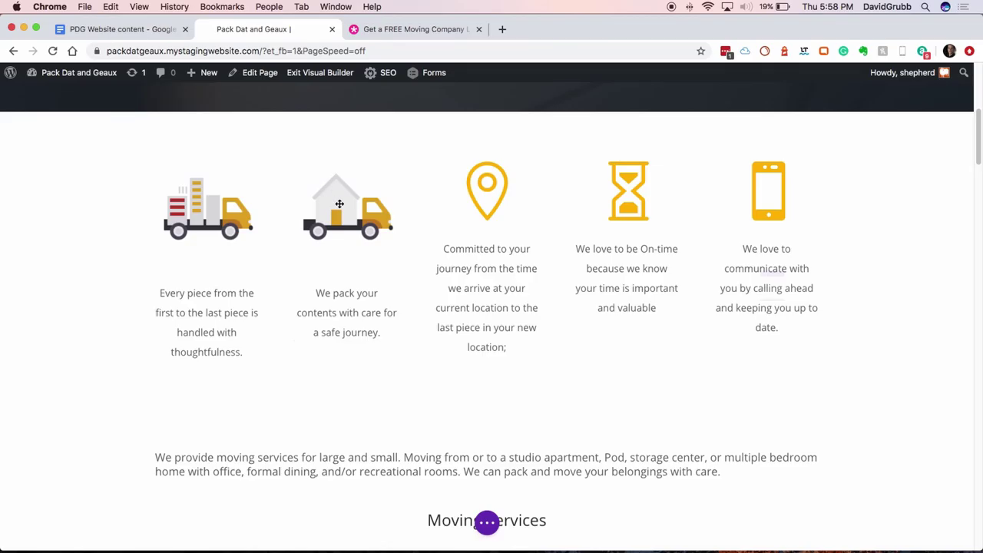
left_click(185, 193)
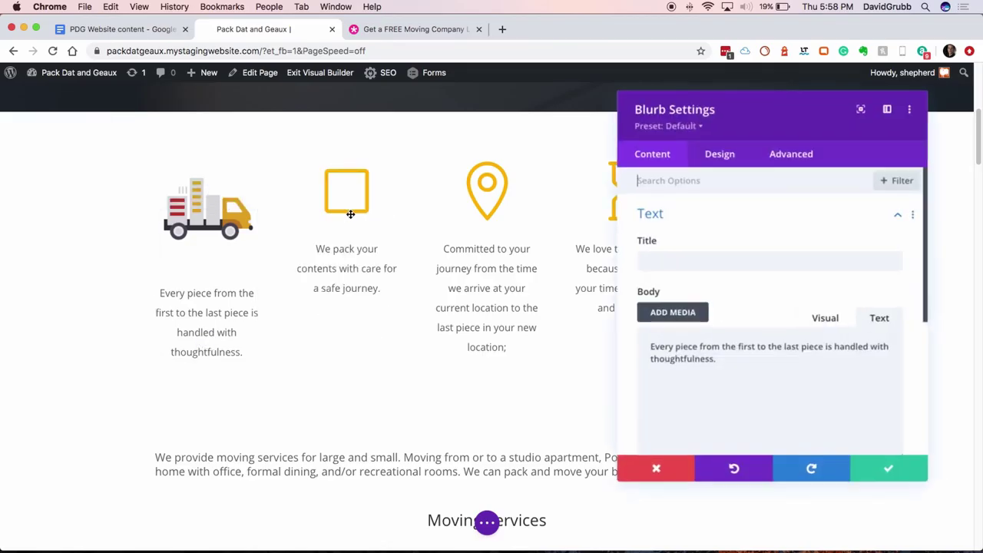
scroll(687, 336, "down", 3)
left_click(679, 366)
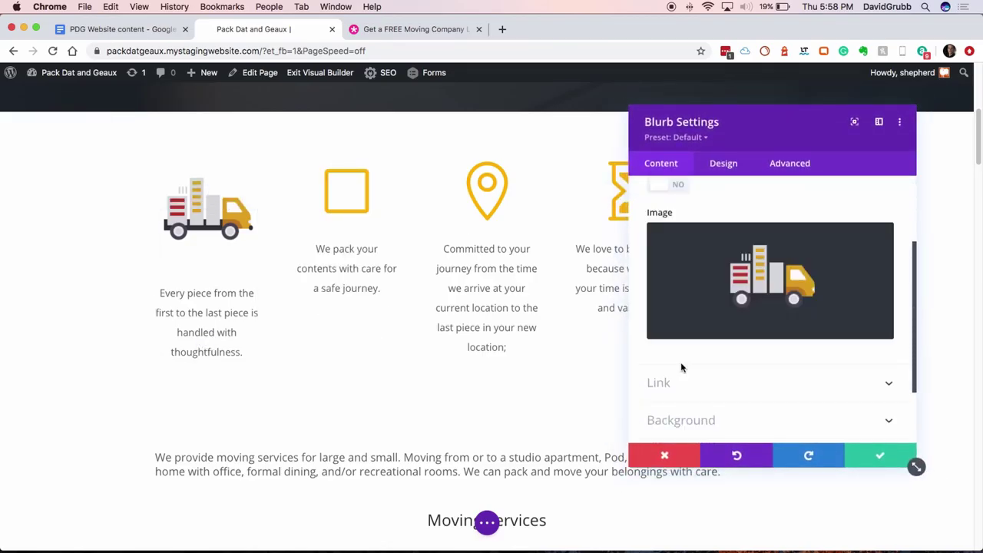
left_click(679, 240)
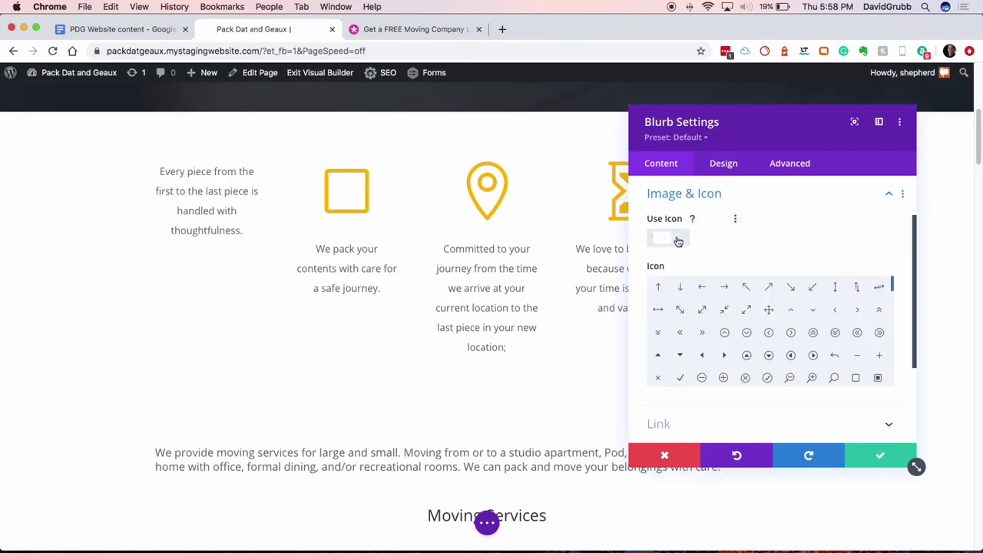
scroll(791, 323, "down", 3)
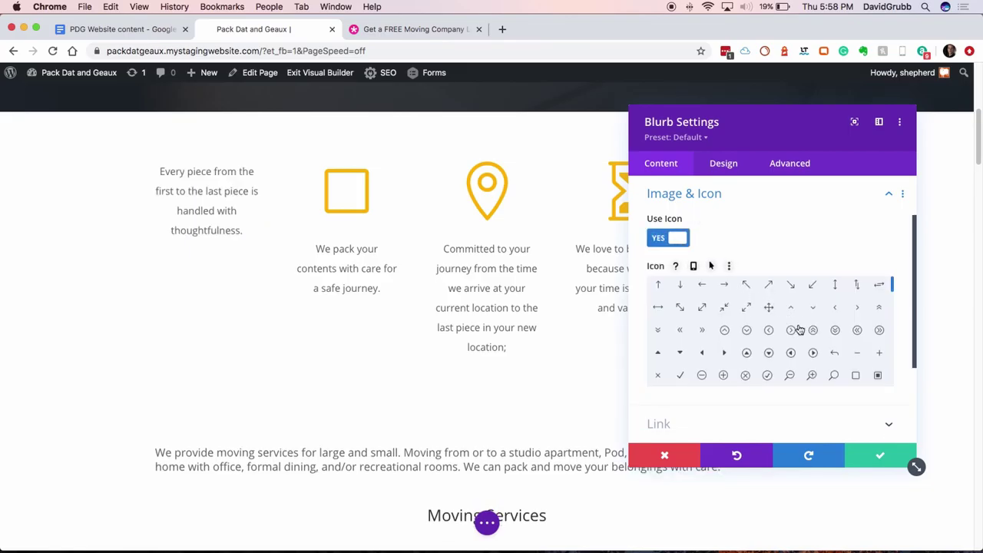
scroll(799, 329, "down", 3)
left_click(857, 337)
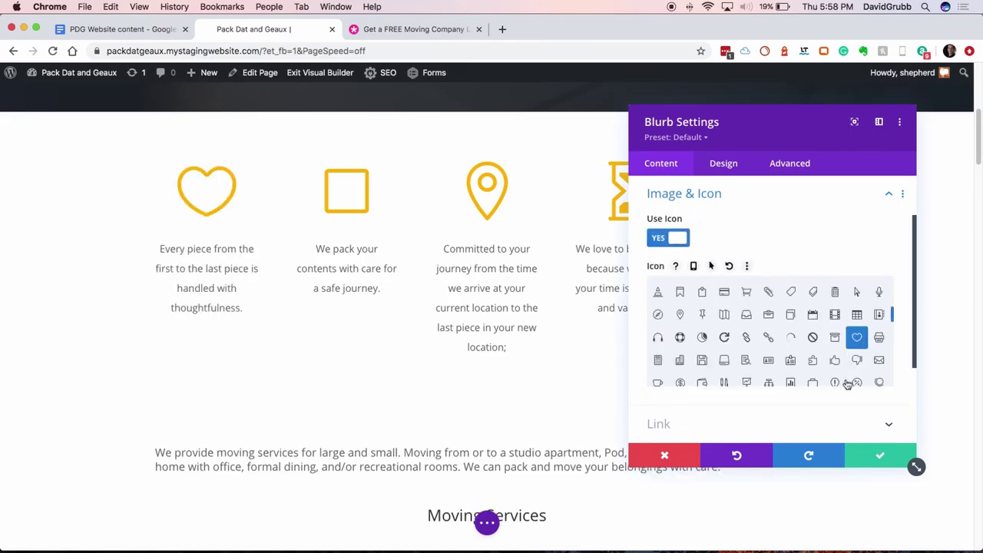
left_click(868, 457)
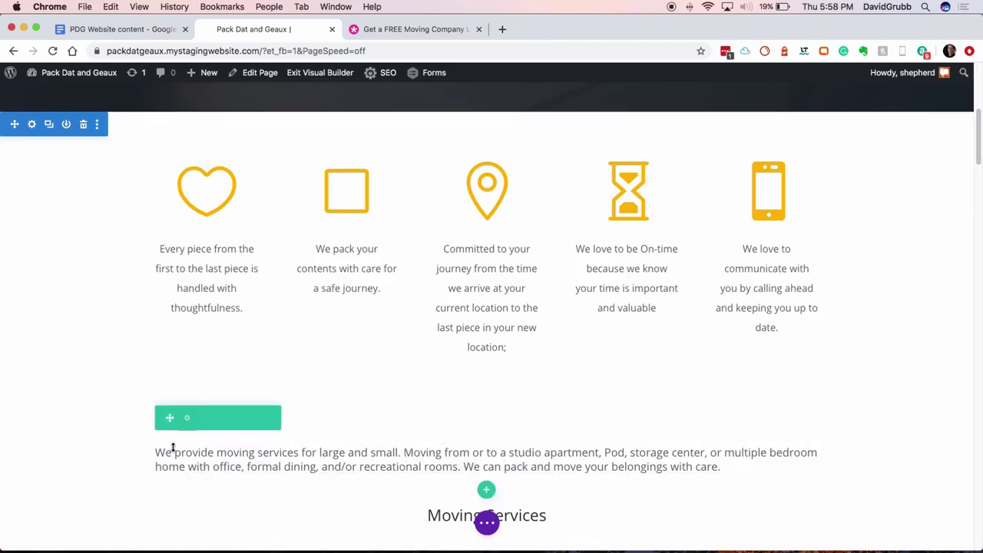
Move the moving services intro paragraph's row above the icon blurbs and add a Text module beneath the paragraph
left_click_drag(171, 417, 208, 153)
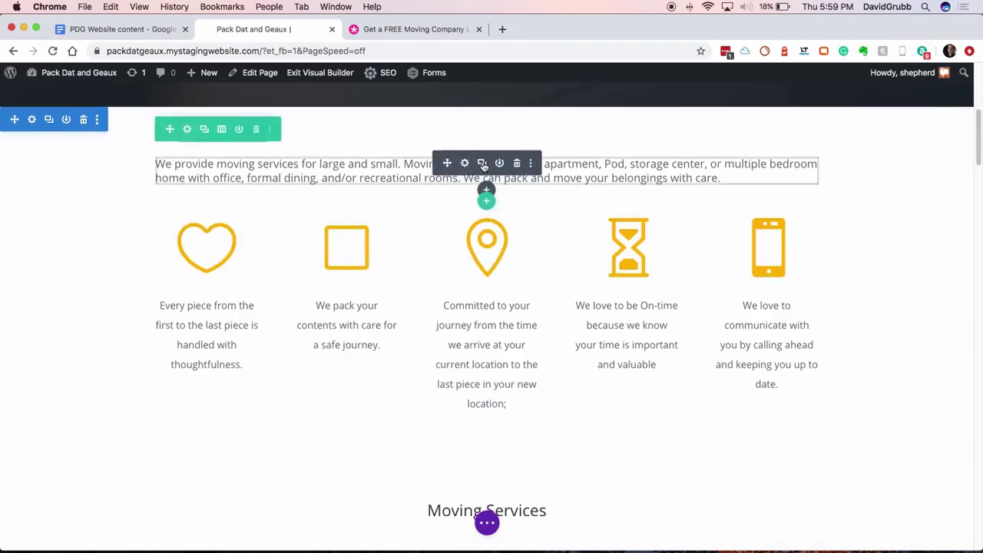
left_click(487, 192)
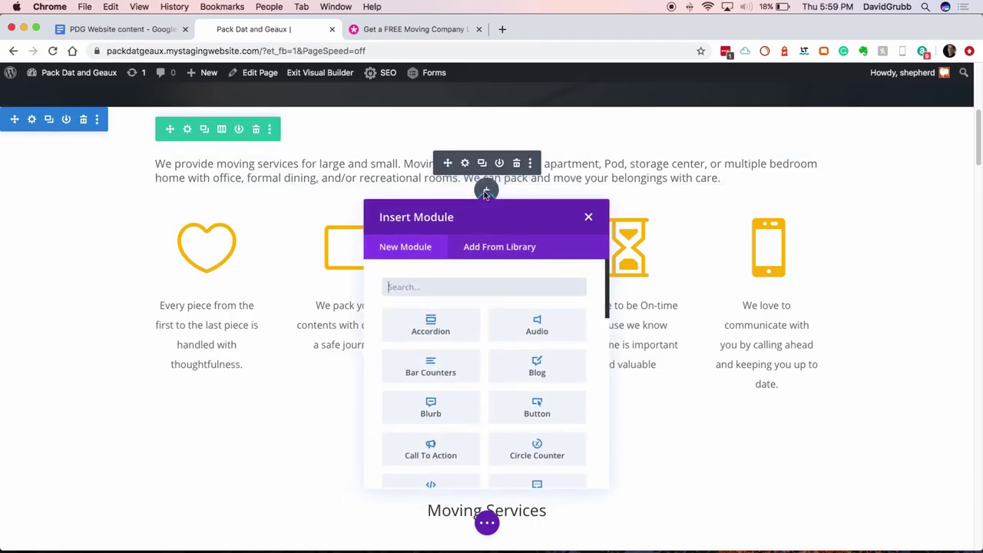
type("text")
left_click(432, 317)
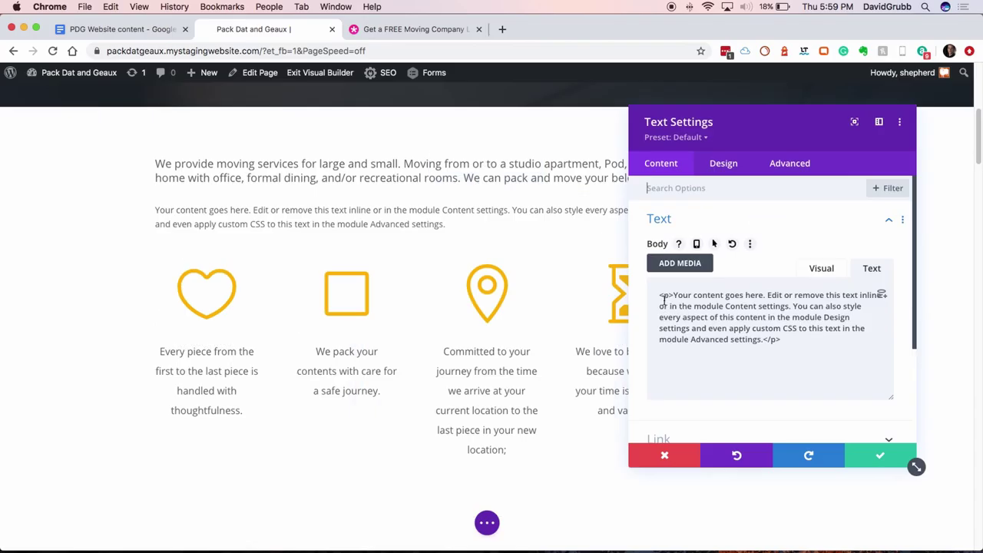
Replace the new text module's placeholder content with "We help you move"
left_click_drag(659, 295, 795, 341)
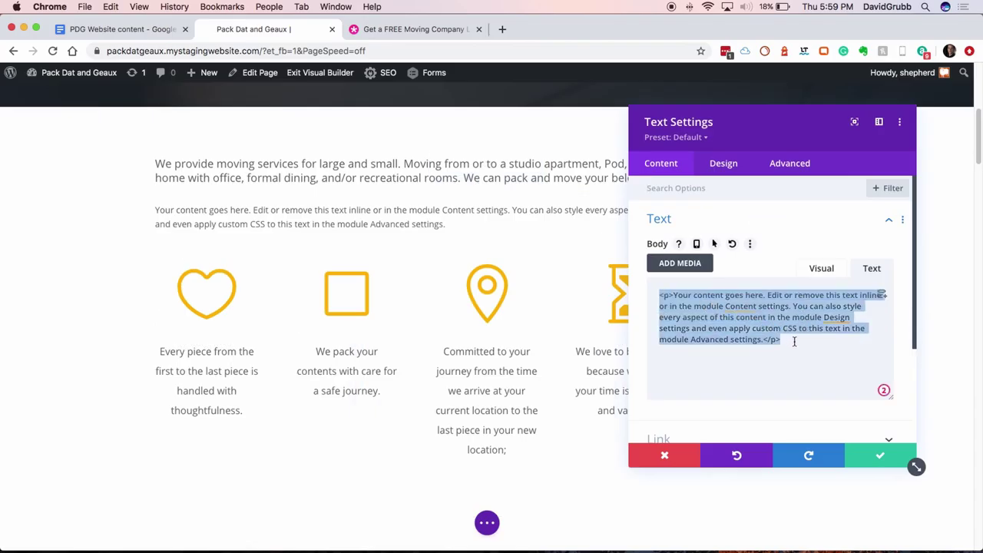
key("BackSpace")
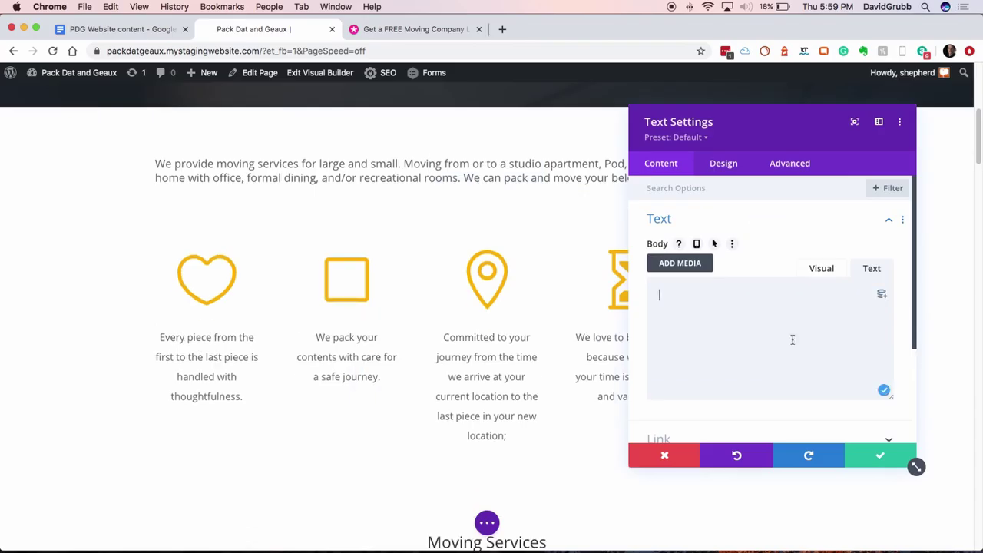
left_click(150, 29)
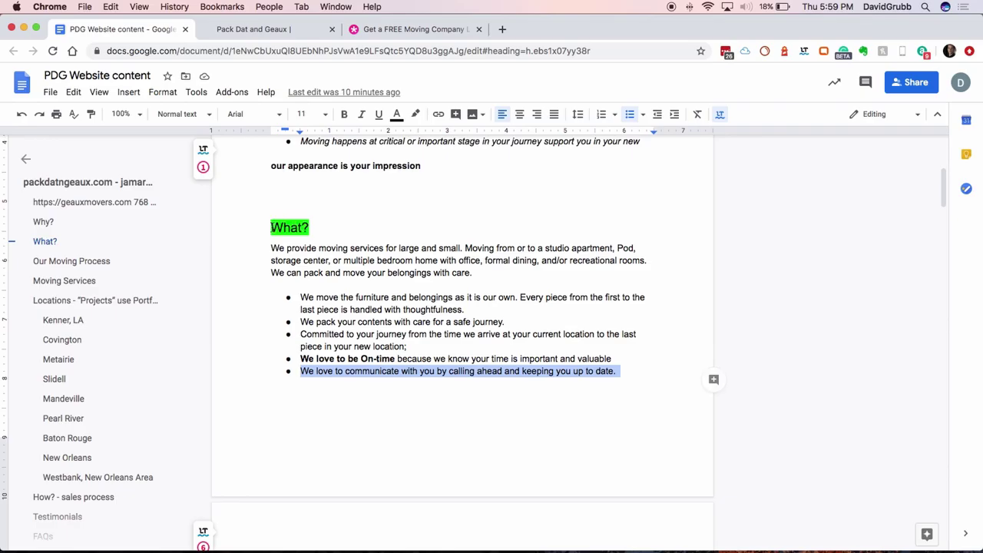
left_click(272, 30)
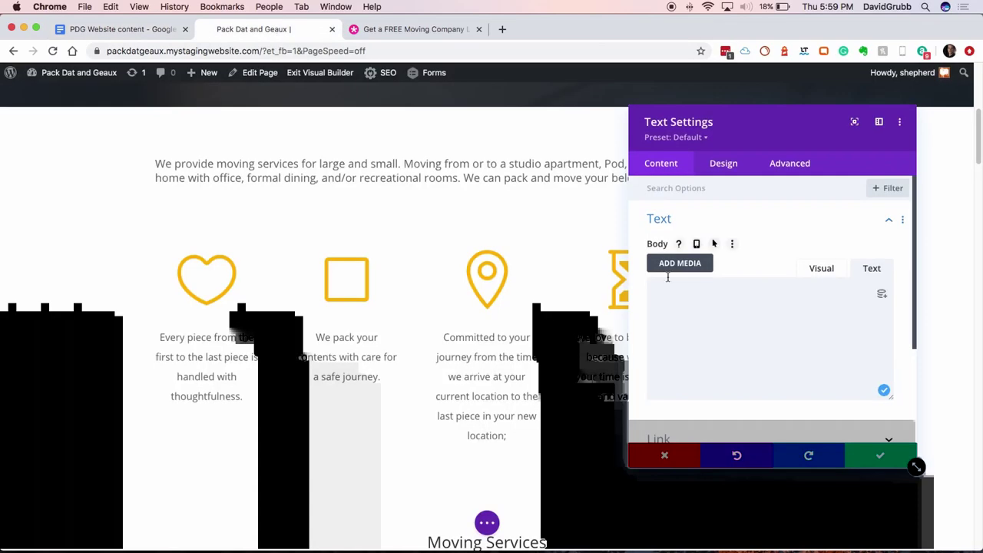
type("We help you move")
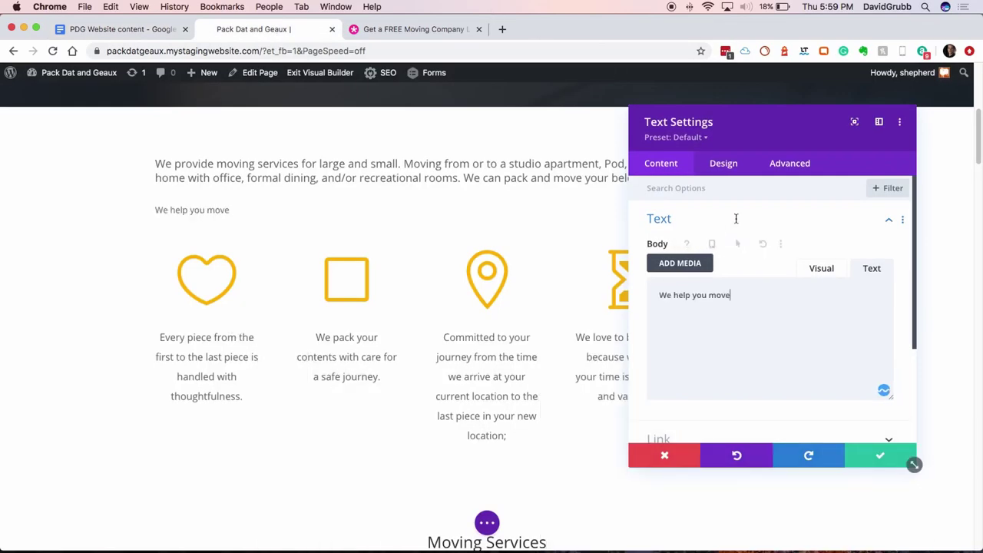
Format "We help you move" as a centered Heading 2, save it and place it above the intro paragraph
left_click(811, 272)
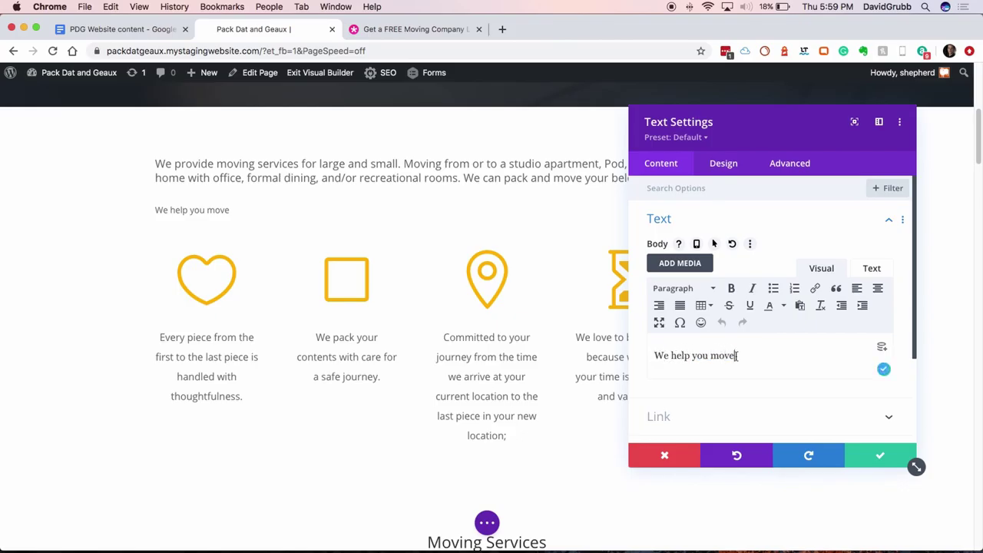
left_click_drag(738, 356, 654, 356)
left_click(879, 288)
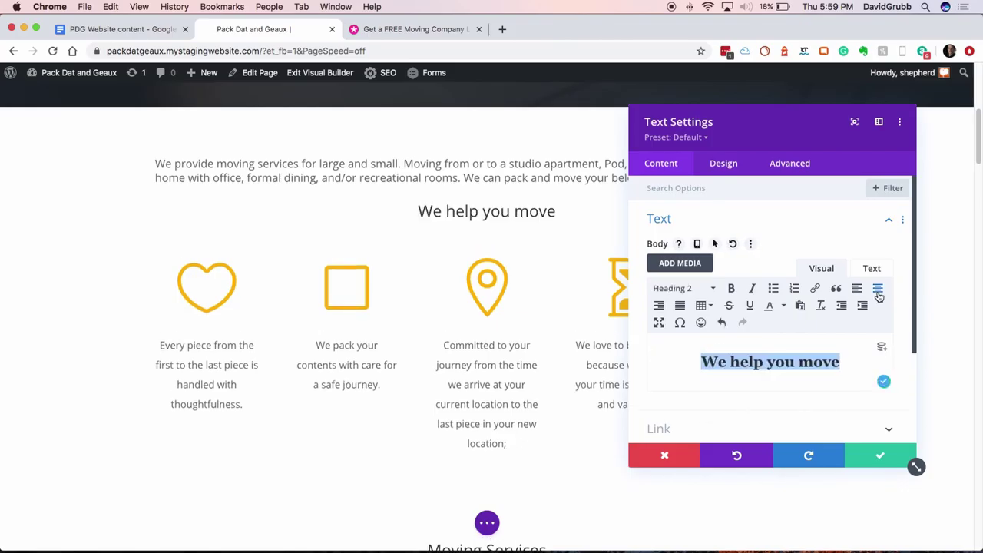
left_click(881, 455)
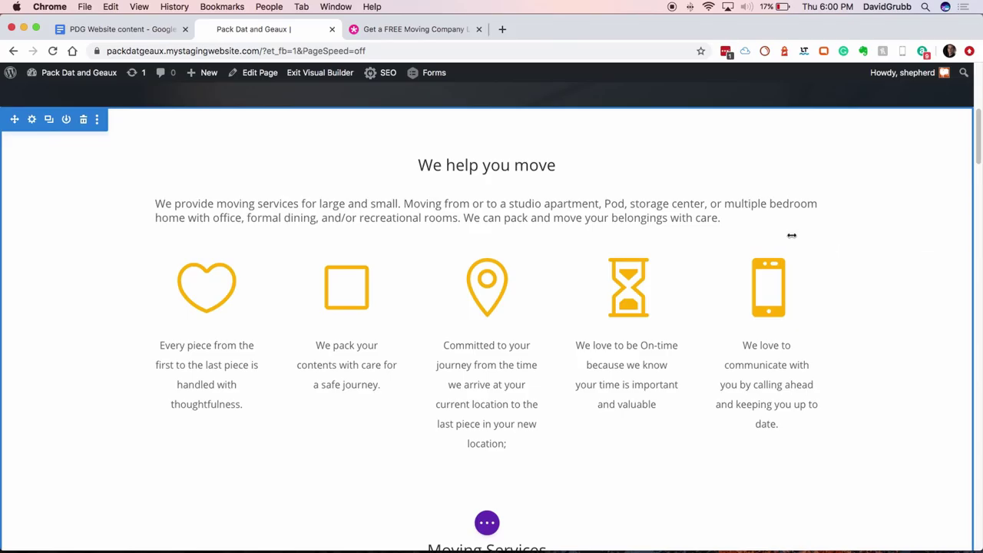
Set the intro paragraph's text size to 22px in its design settings
mouse_move(597, 200)
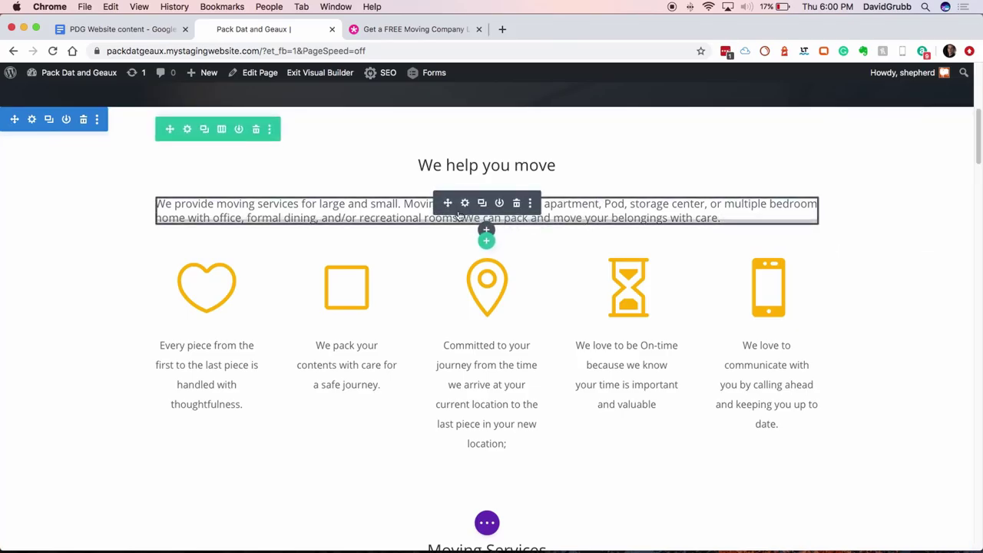
left_click(465, 207)
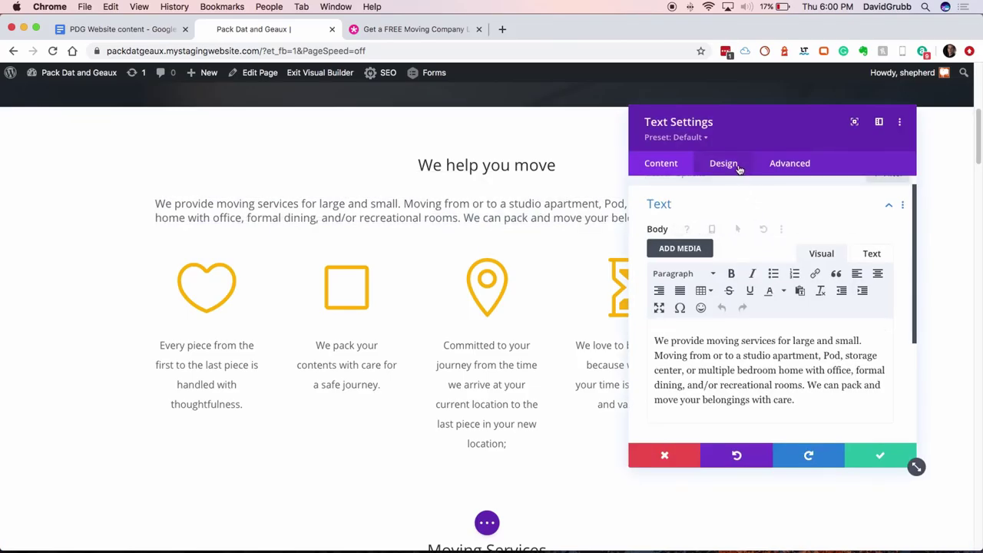
left_click(737, 165)
left_click(737, 219)
scroll(747, 284, "down", 2)
double_click(838, 339)
type("22")
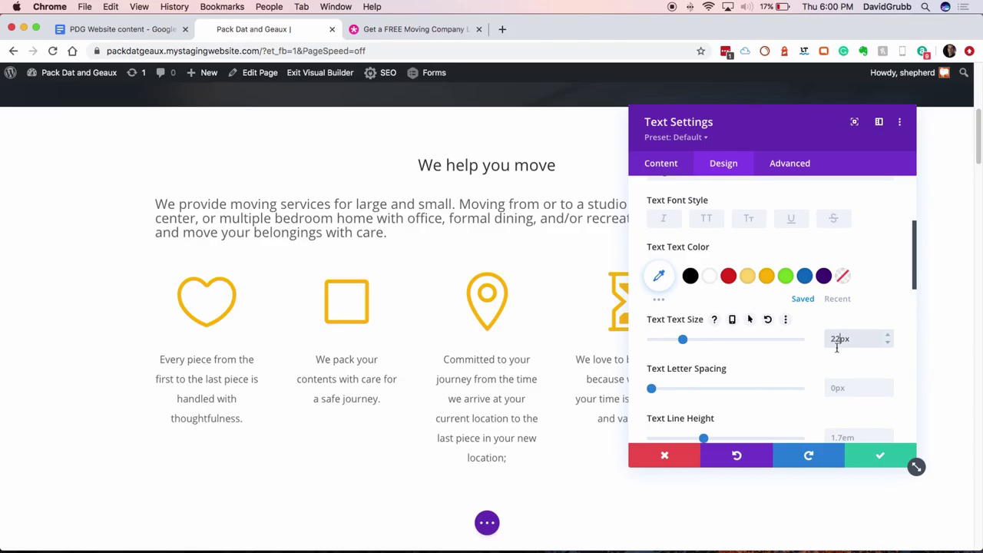
scroll(856, 361, "down", 1)
scroll(861, 355, "down", 1)
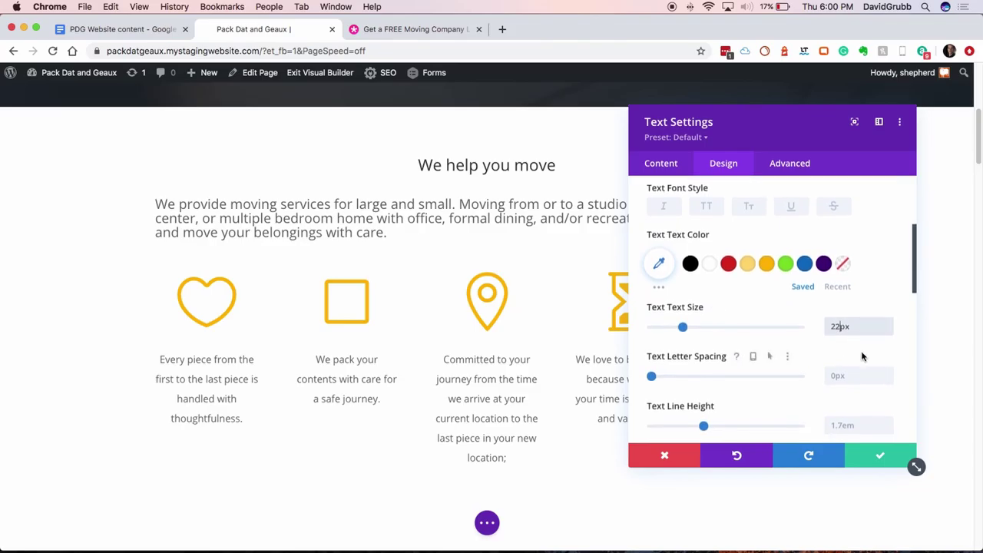
scroll(862, 357, "down", 3)
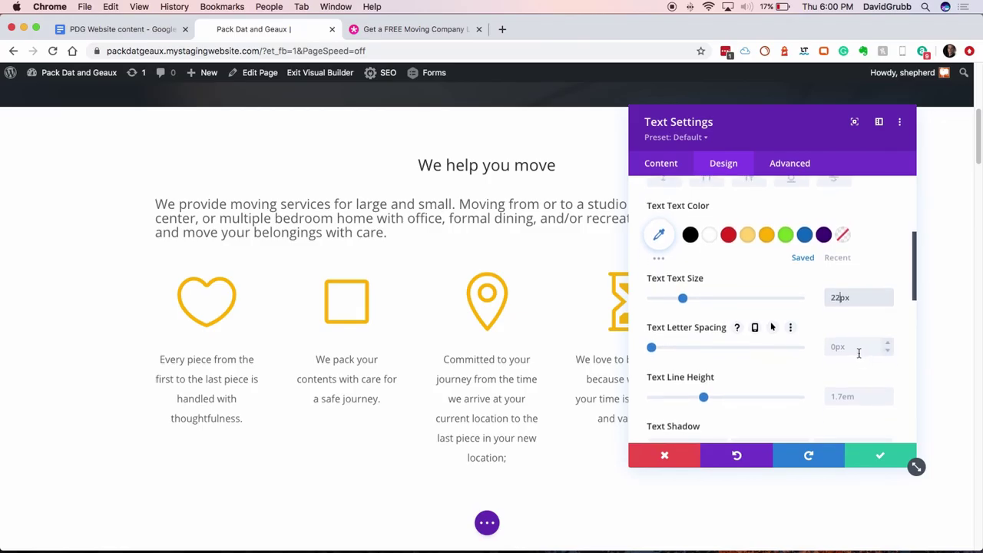
Set the intro paragraph's line height to 25px and save the module
left_click(838, 396)
type("2")
type("5em")
key("BackSpace")
key("BackSpace")
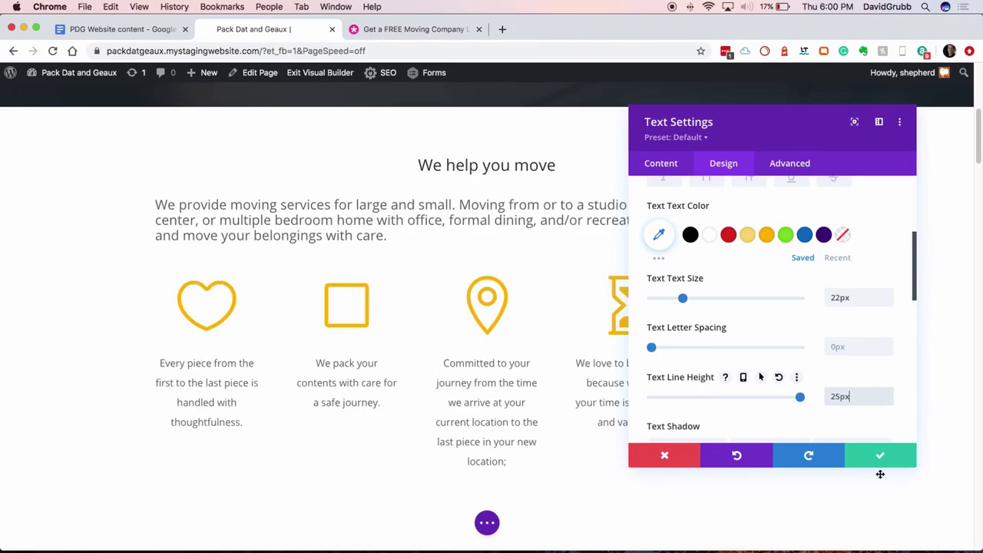
left_click(881, 456)
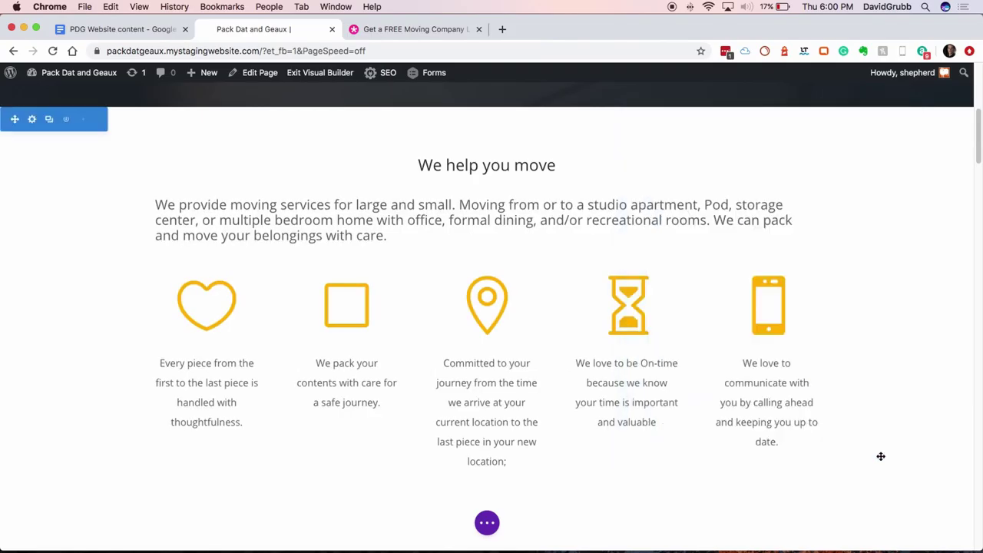
Switch to the PDG Website content Google Doc and highlight the whole "What?" section in yellow
left_click(119, 29)
left_click_drag(252, 227, 629, 381)
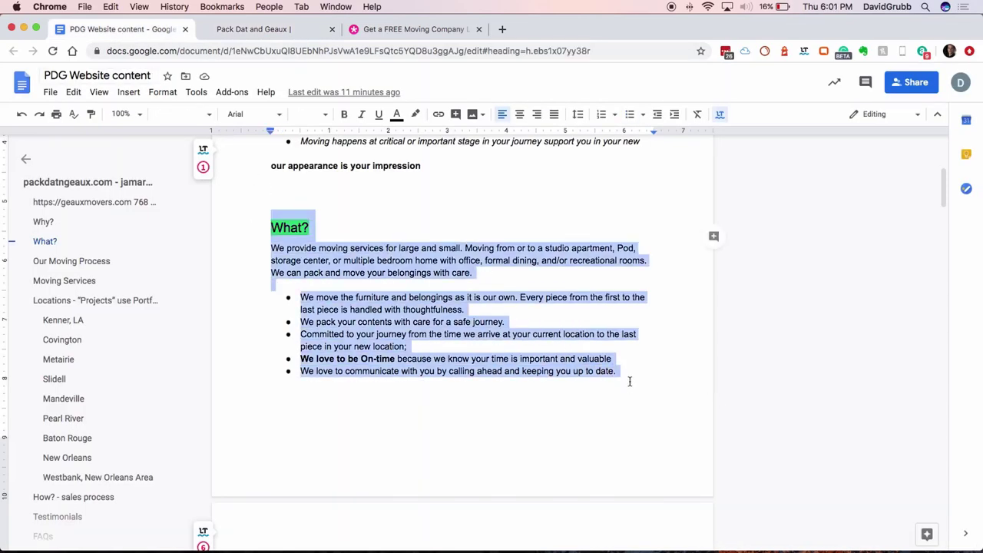
left_click(415, 114)
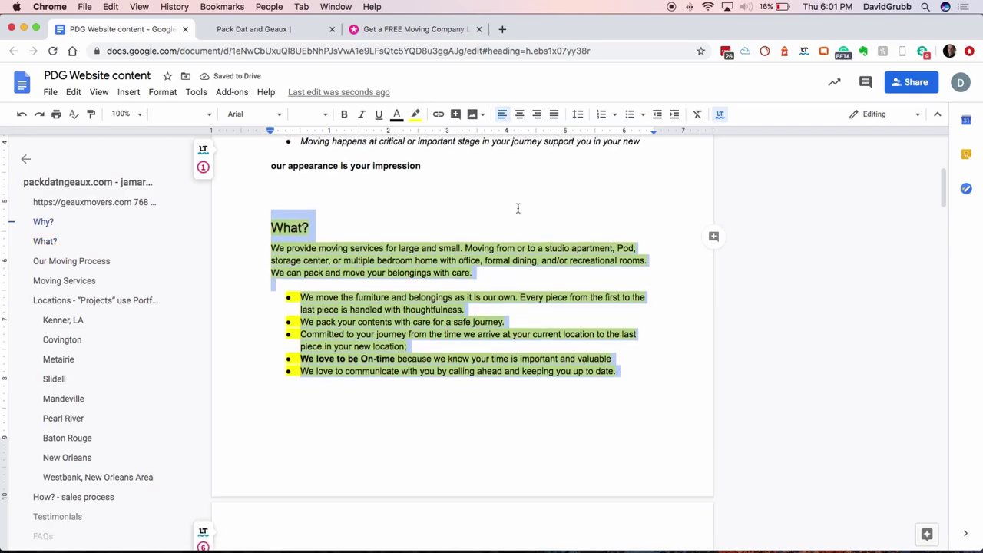
Select the "Our Moving Process" heading in the document
scroll(518, 208, "down", 5)
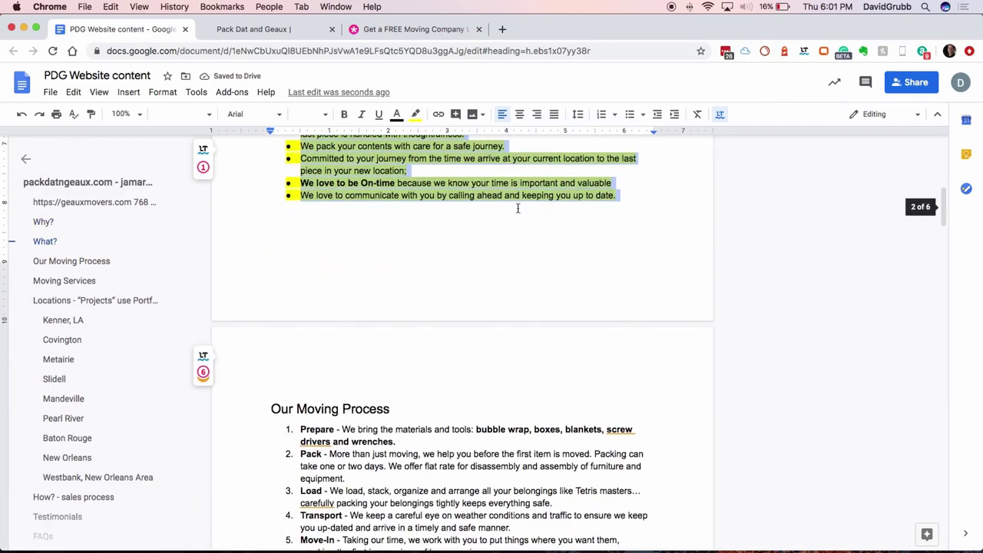
scroll(518, 208, "down", 3)
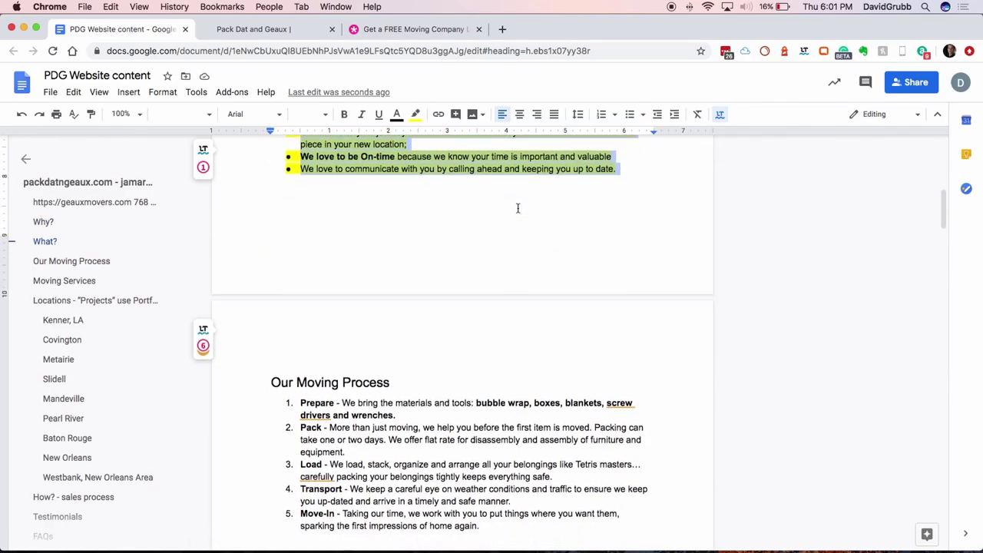
scroll(518, 208, "down", 1)
scroll(518, 209, "down", 1)
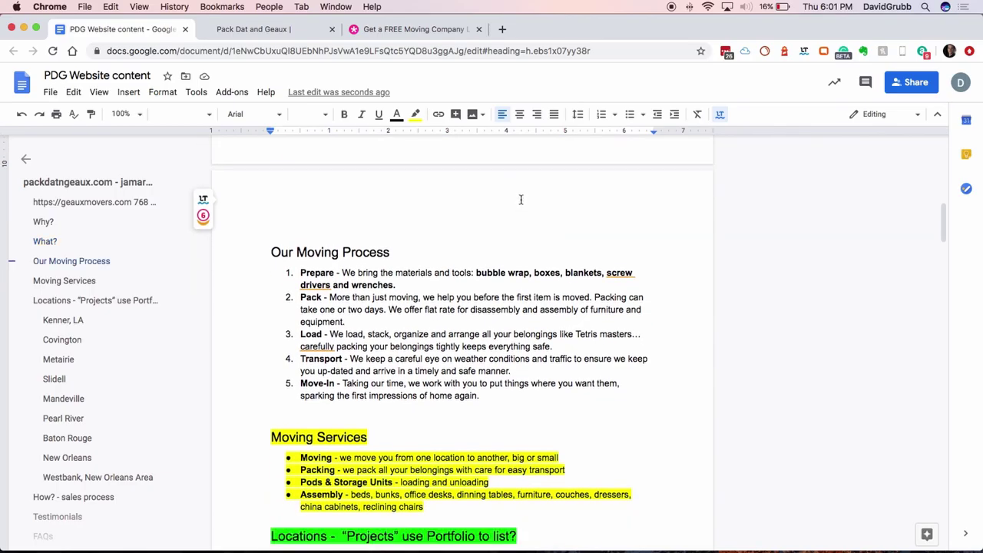
scroll(520, 200, "down", 1)
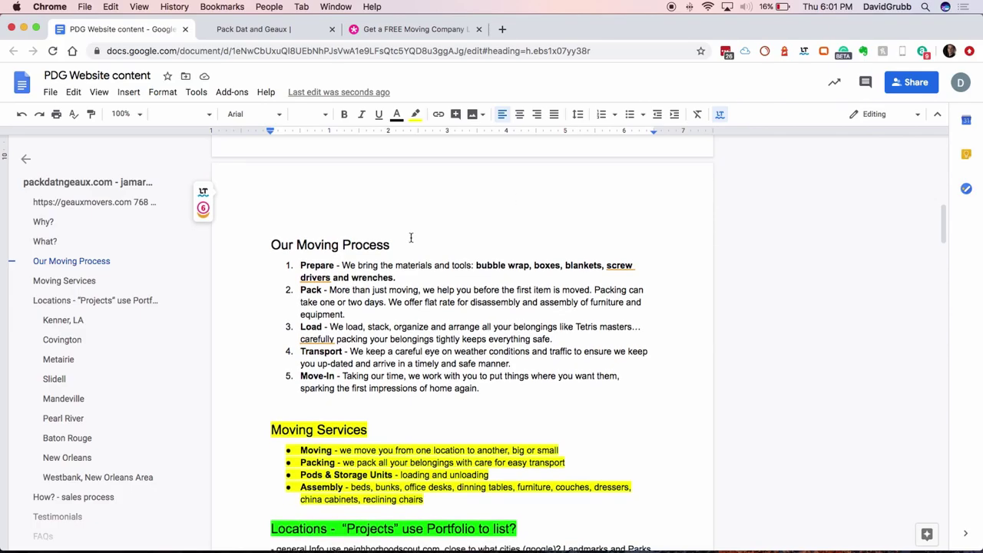
left_click_drag(263, 245, 390, 244)
Switch back to the Divi page builder and review the sections below Moving Services for a place to put the moving process content
left_click(298, 34)
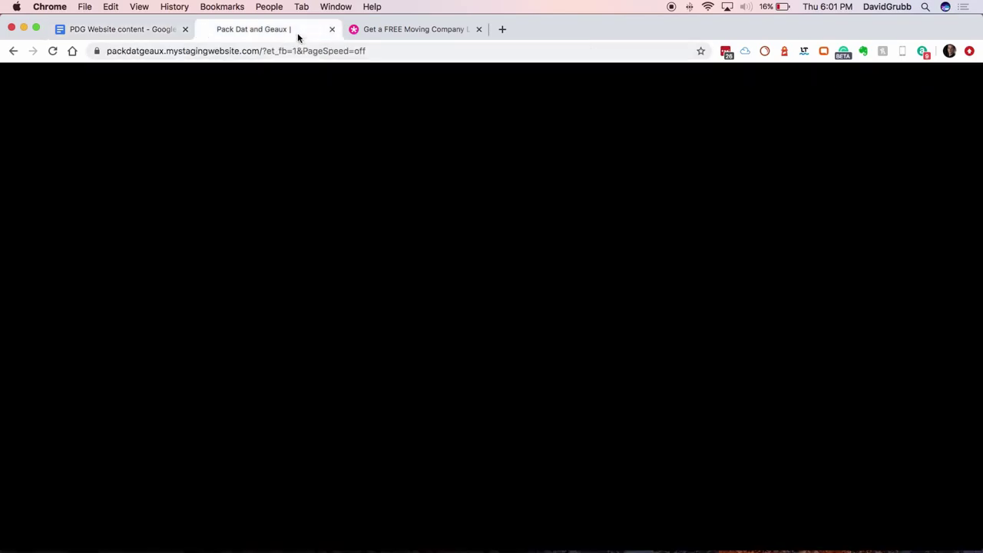
scroll(636, 369, "down", 5)
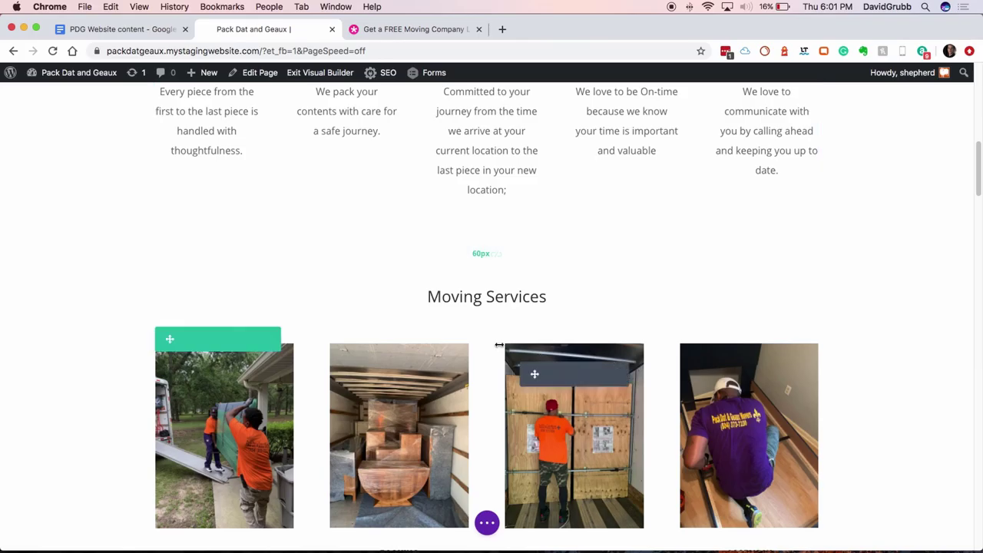
scroll(487, 346, "down", 6)
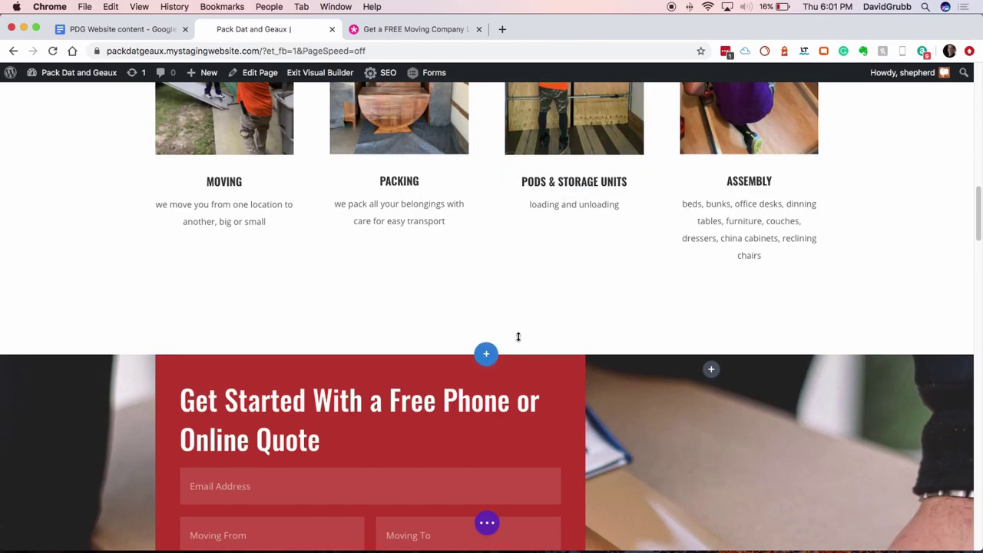
scroll(490, 349, "down", 3)
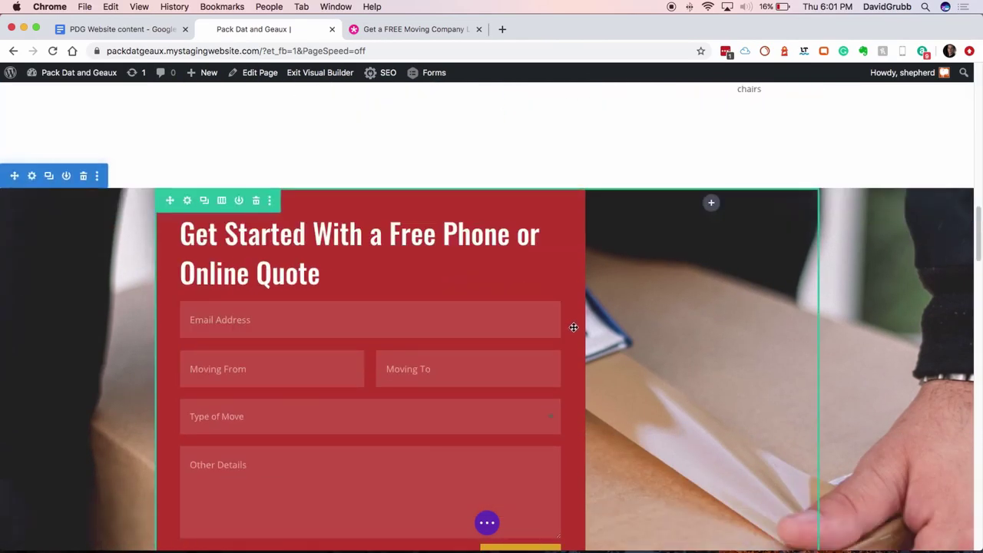
scroll(574, 327, "down", 2)
scroll(575, 330, "down", 1)
scroll(574, 331, "down", 5)
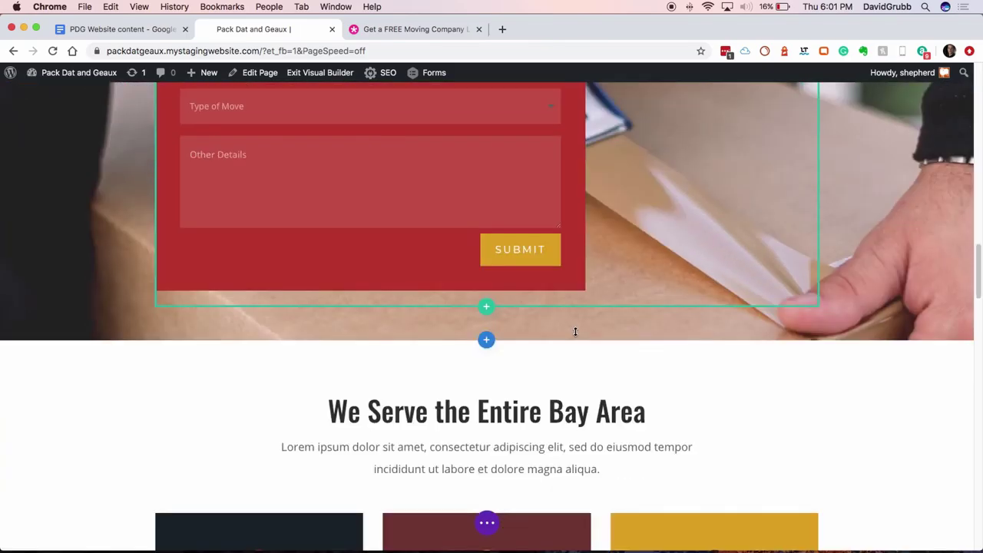
scroll(576, 331, "down", 1)
scroll(577, 335, "down", 2)
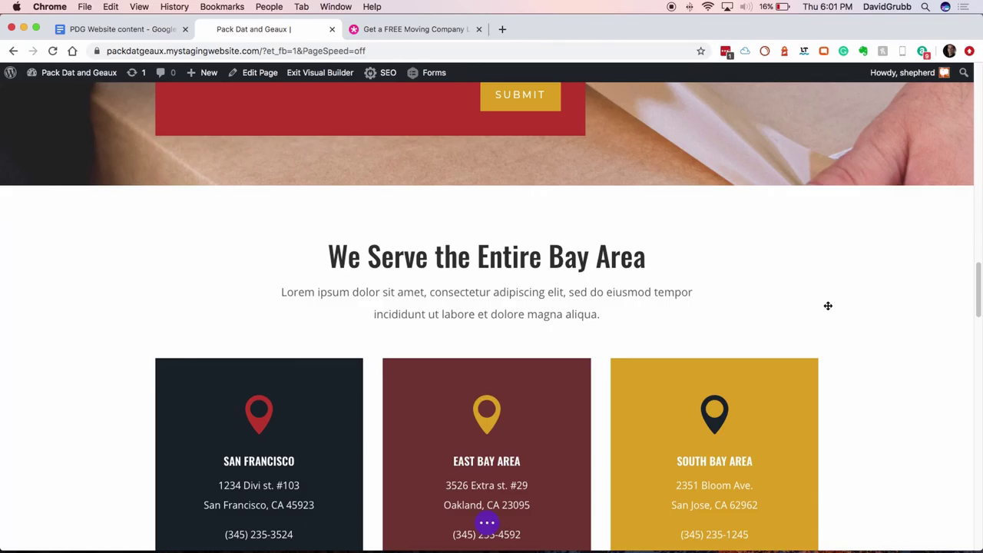
scroll(688, 292, "down", 9)
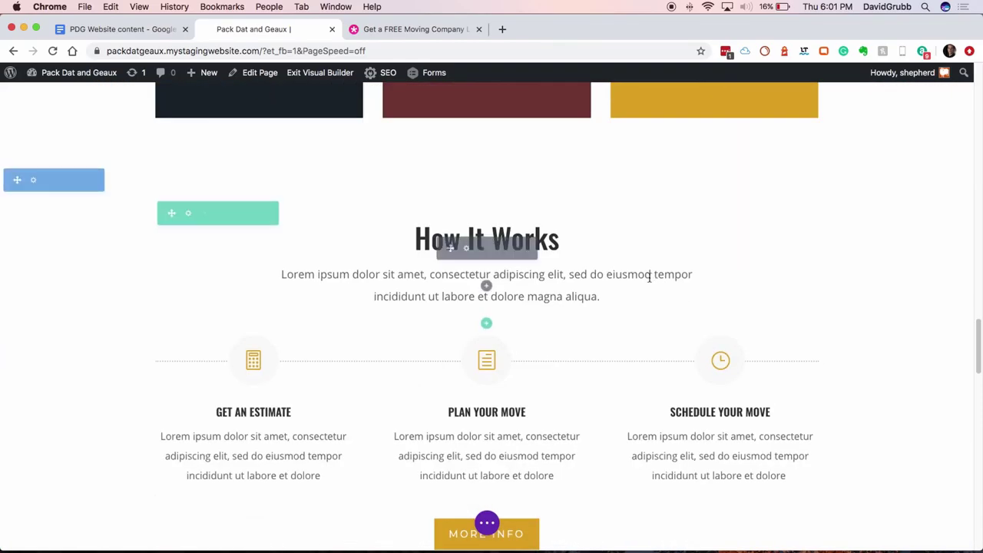
scroll(926, 286, "down", 1)
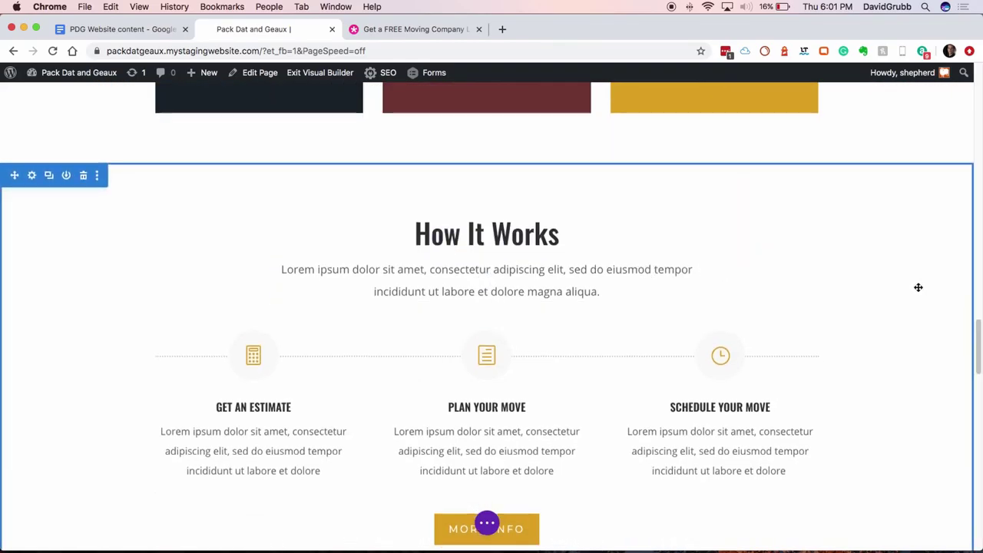
scroll(918, 288, "down", 6)
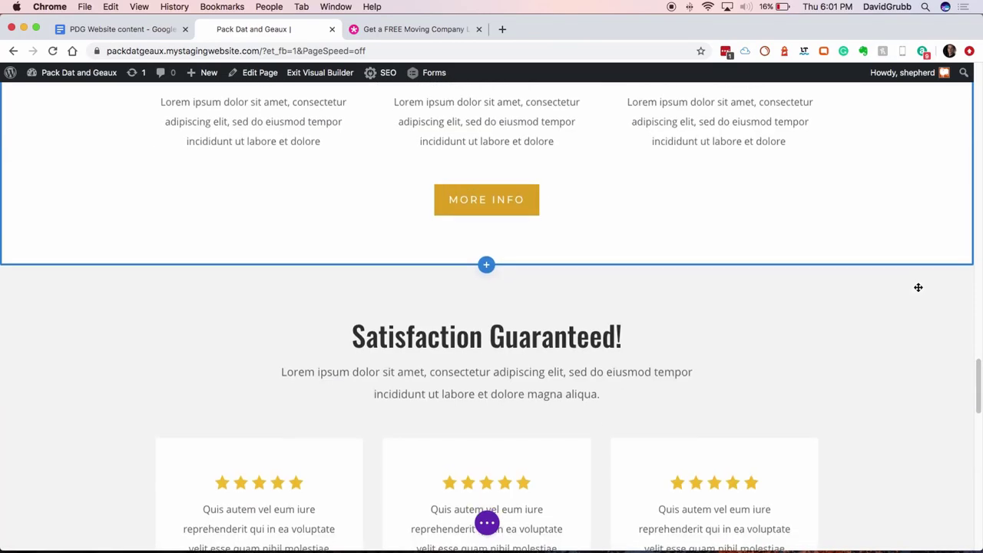
scroll(918, 287, "down", 1)
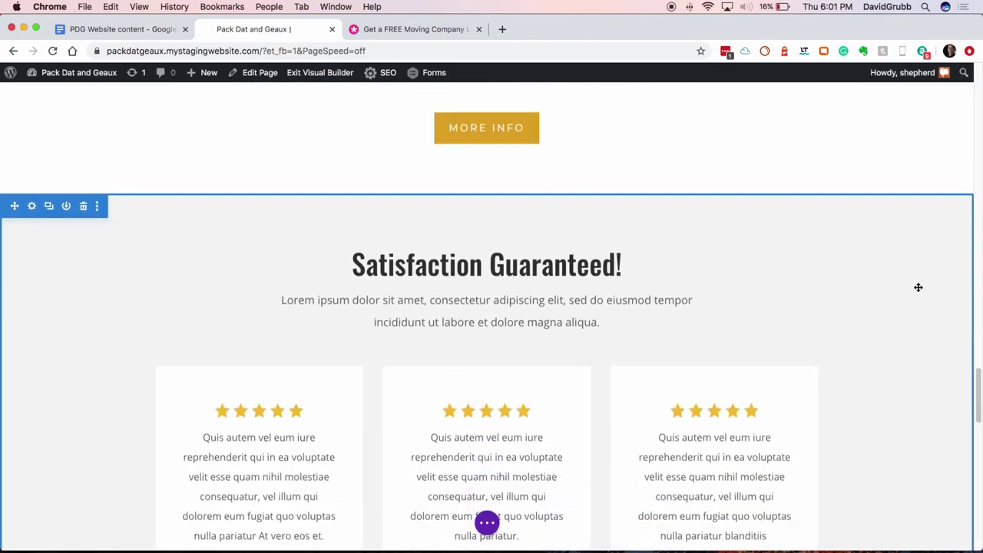
scroll(918, 288, "up", 8)
scroll(919, 287, "up", 4)
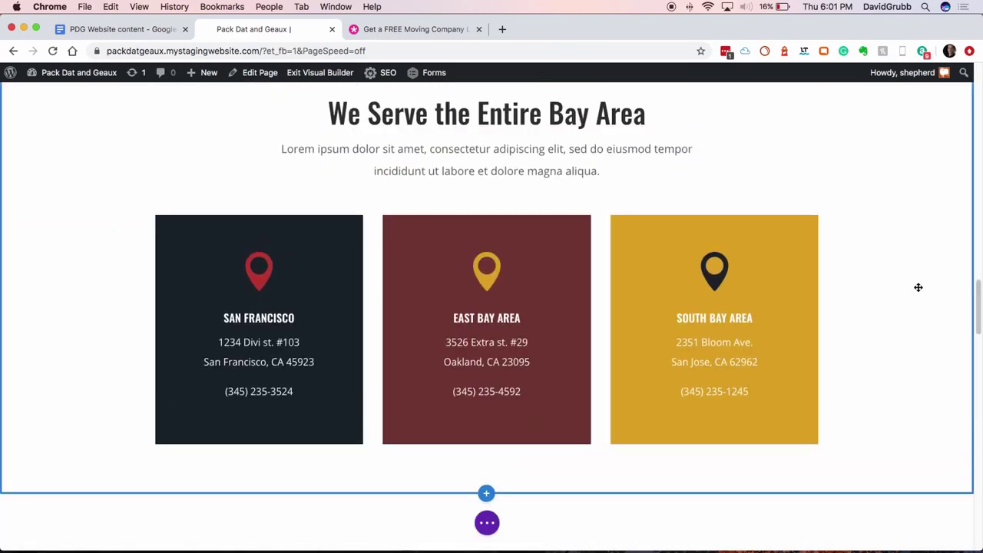
scroll(918, 288, "up", 12)
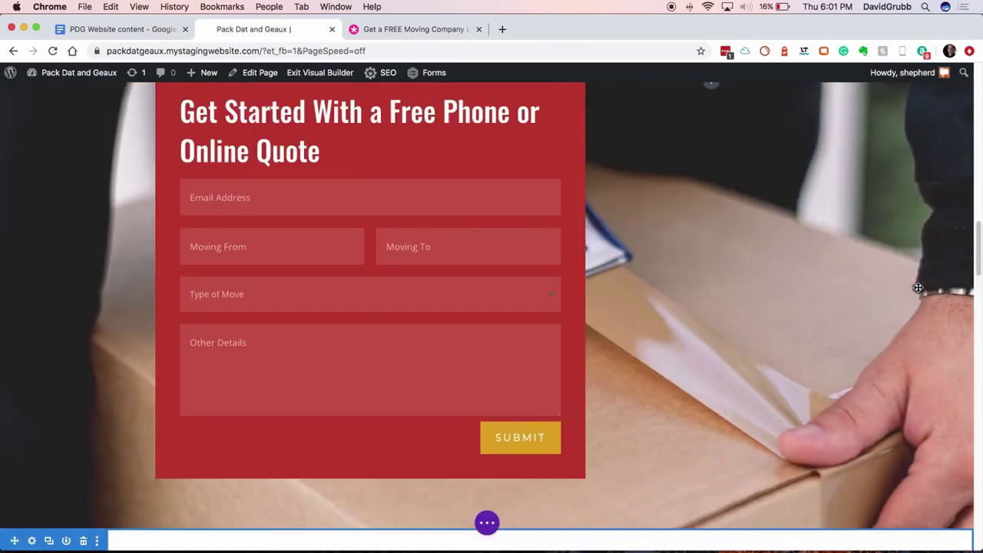
scroll(918, 288, "up", 4)
scroll(918, 287, "down", 7)
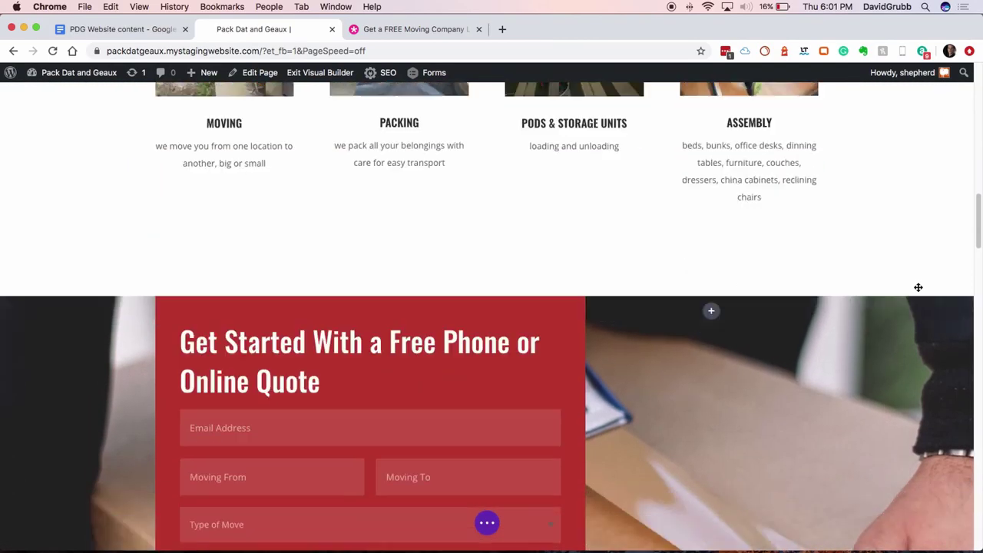
scroll(687, 302, "down", 2)
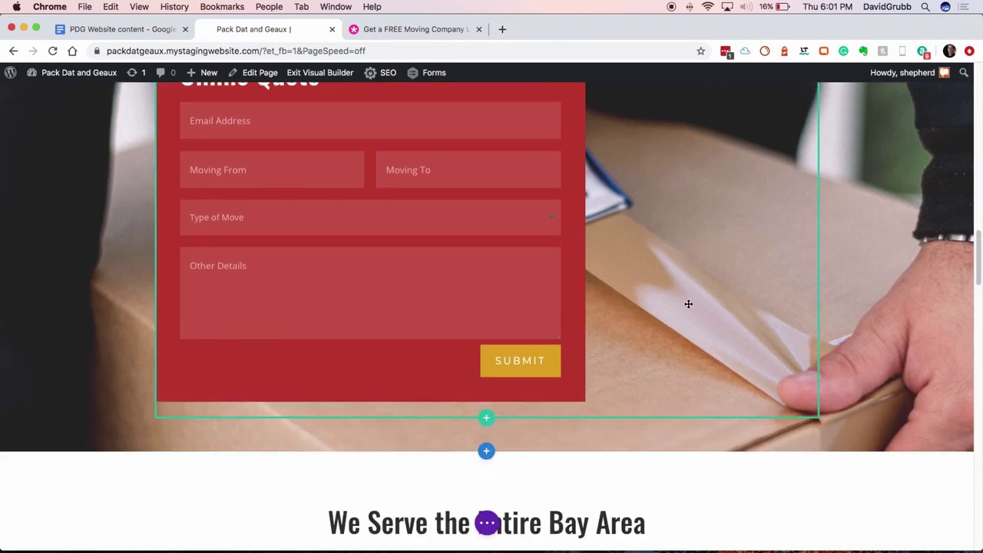
scroll(712, 301, "up", 5)
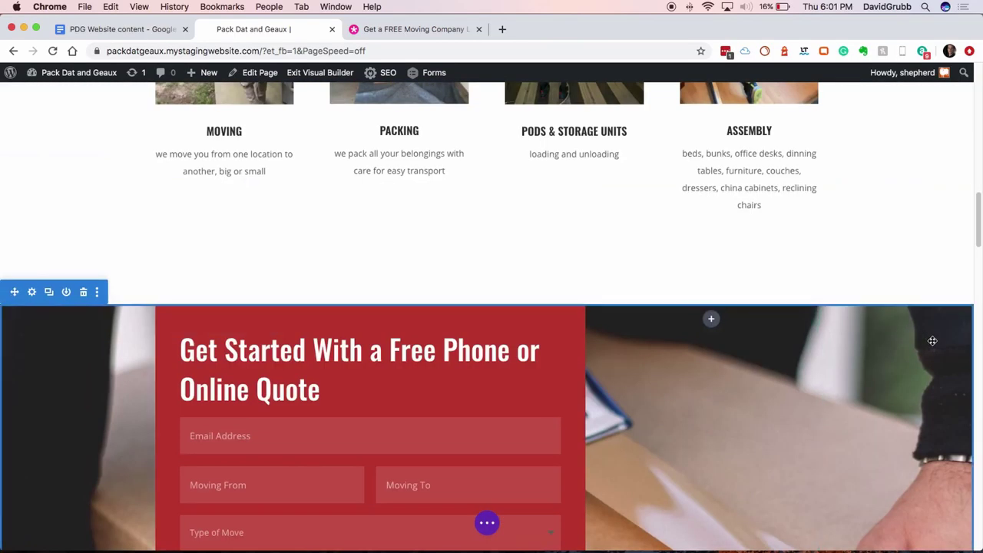
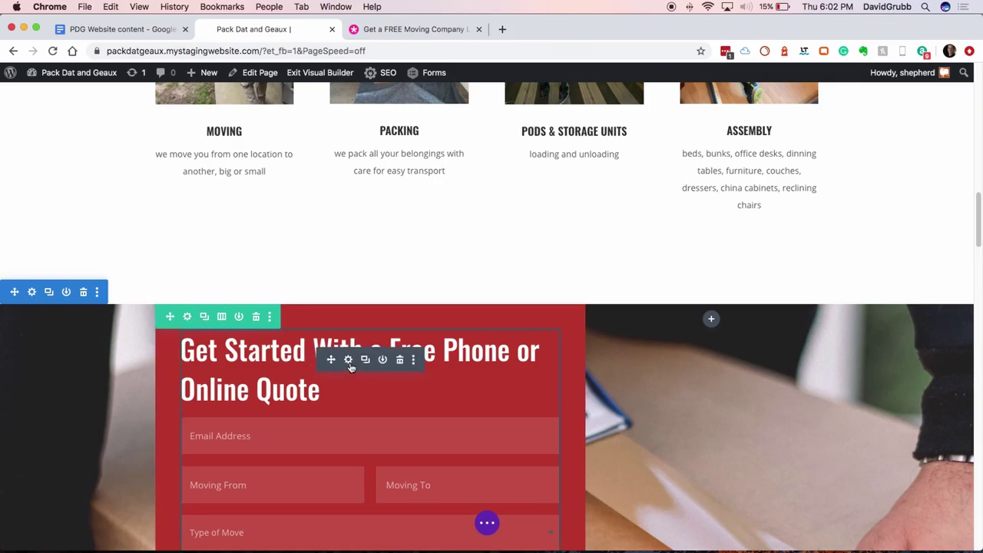
left_click(349, 362)
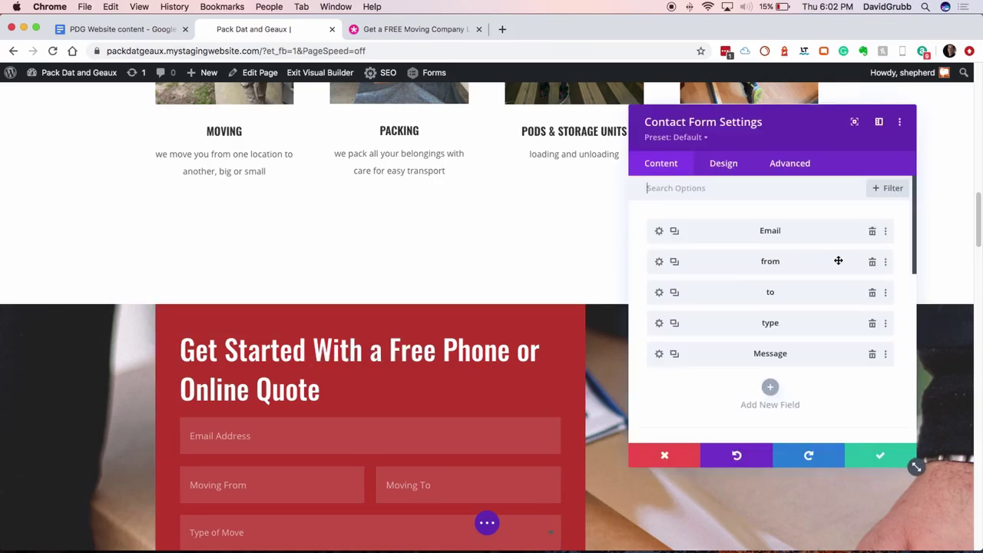
left_click(872, 232)
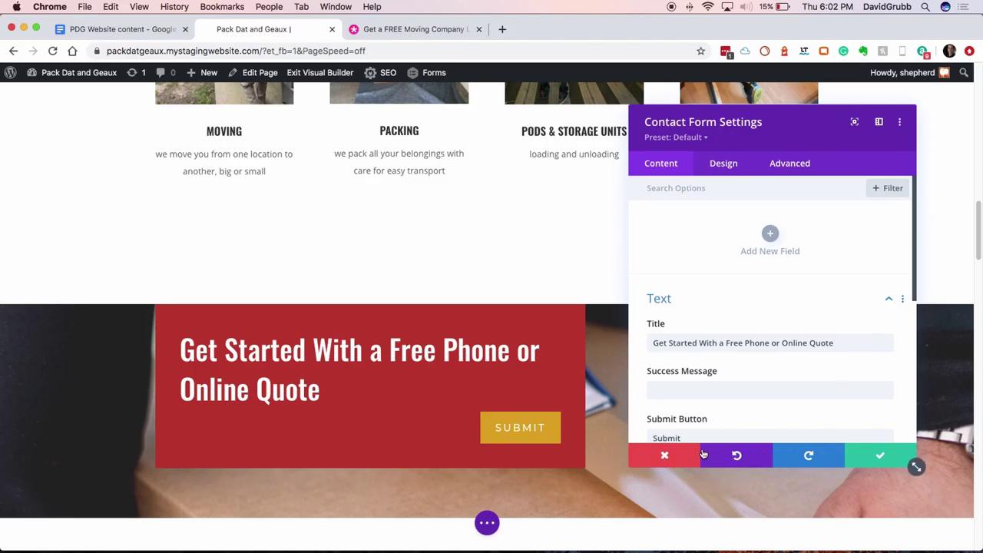
left_click(666, 455)
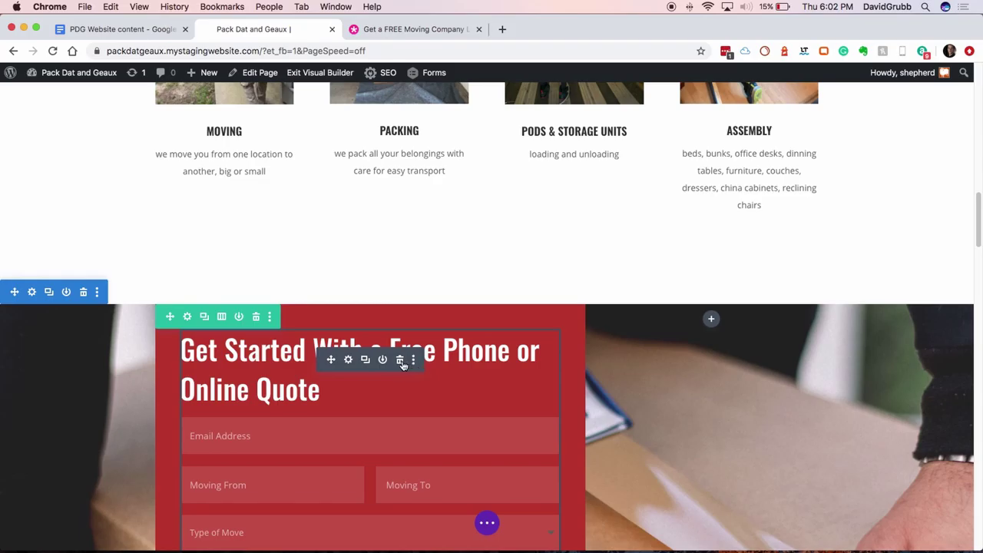
Delete the quote contact form from the red column and add a Text module in its place
left_click(400, 360)
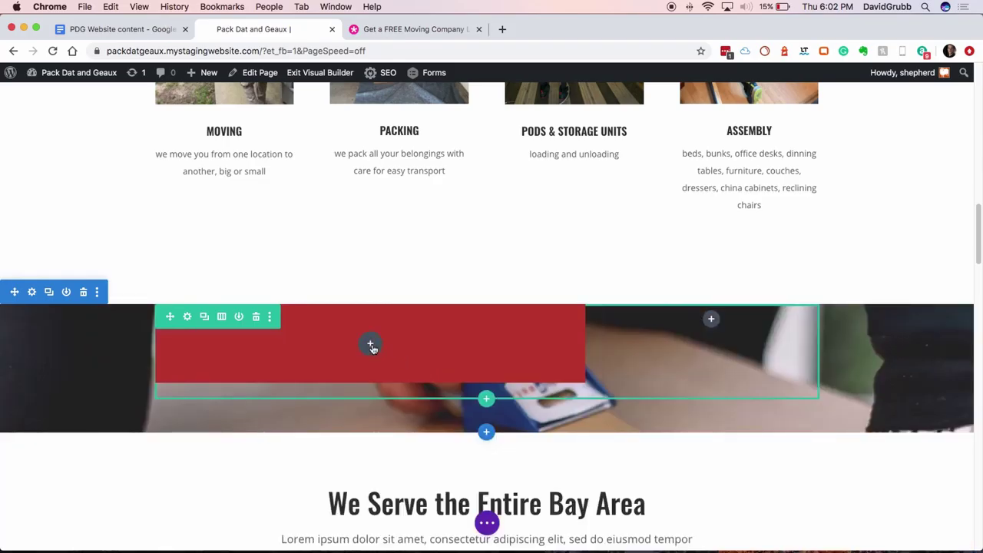
left_click(371, 346)
Replace the Text module's placeholder body with the "Our Moving Process" title and its five steps, copied from the PDG Website content document
left_click(872, 269)
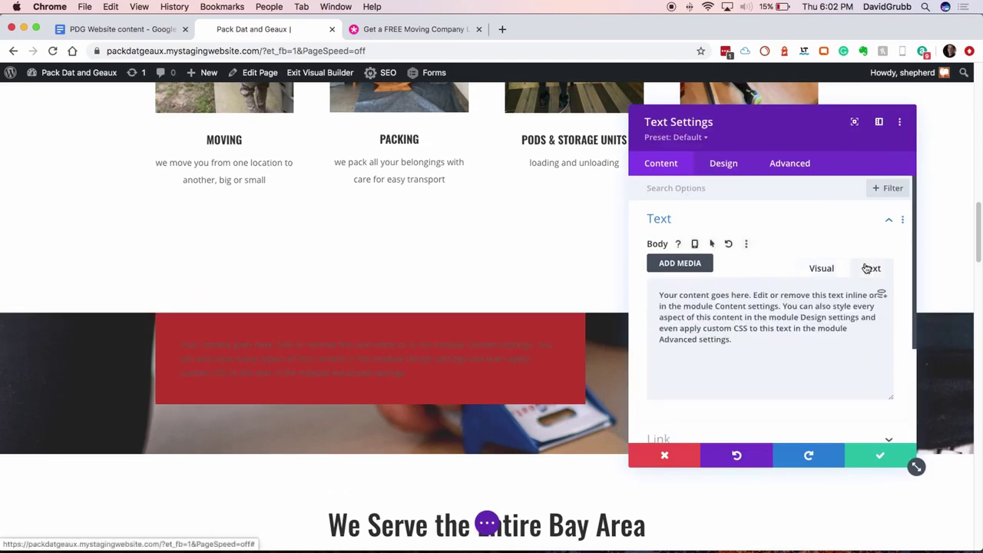
left_click_drag(657, 294, 882, 389)
key("super+1")
left_click_drag(300, 267, 398, 278)
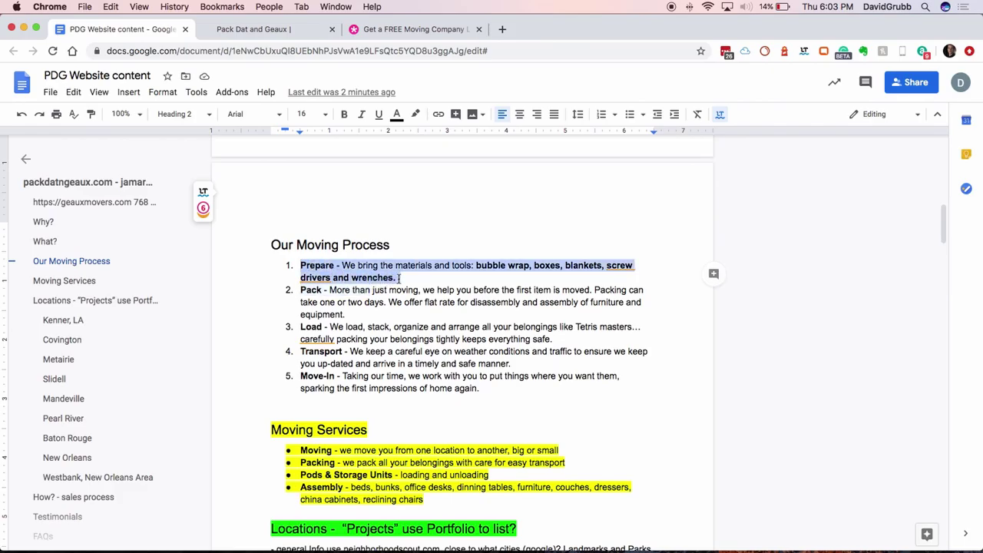
left_click_drag(399, 279, 499, 391)
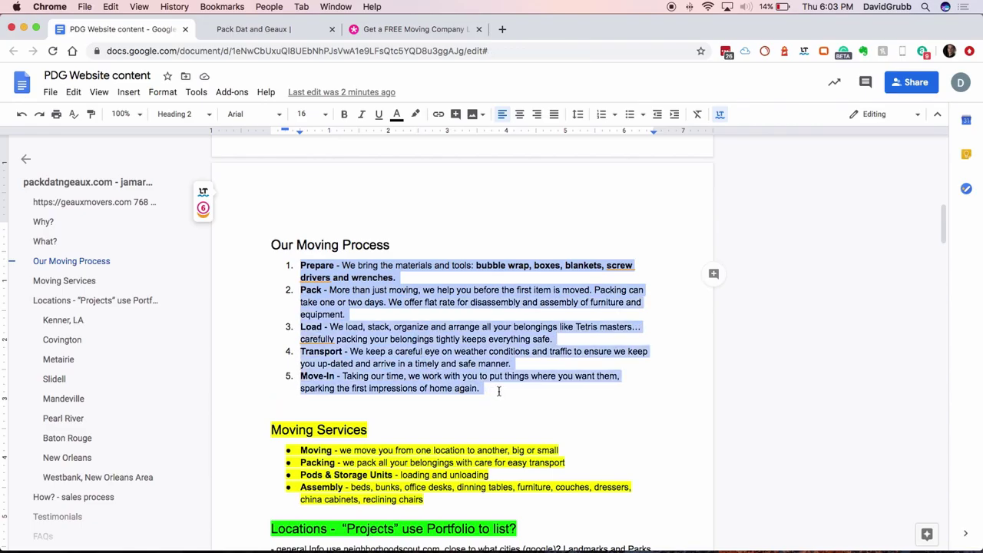
key("super+2")
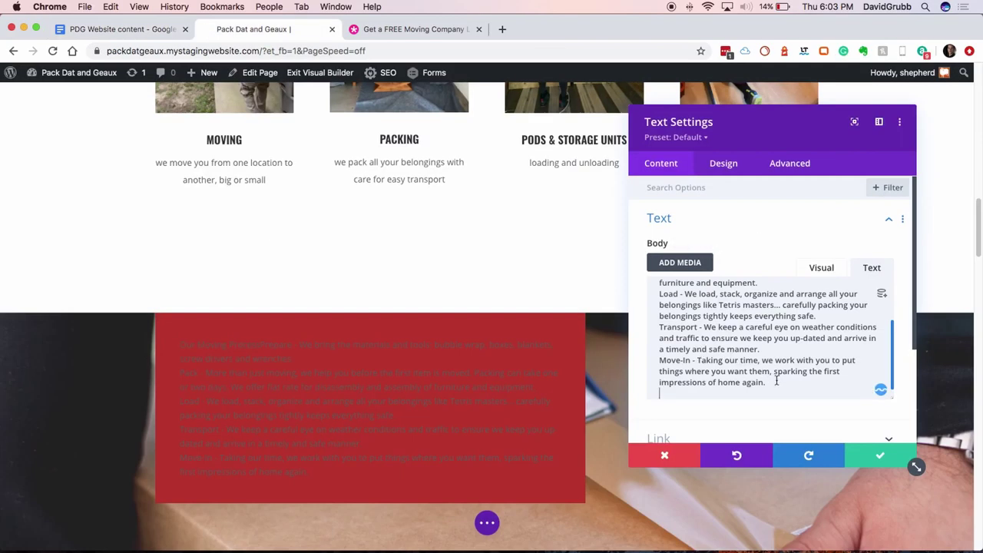
In the visual editor, separate the "Our Moving Process" title from the "Prepare" text with a paragraph break
left_click(816, 273)
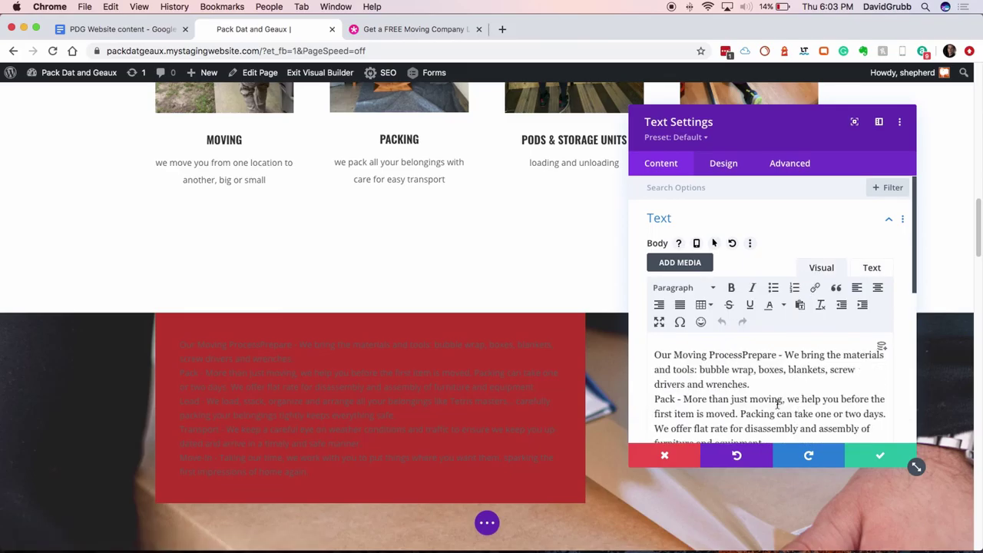
scroll(749, 404, "down", 1)
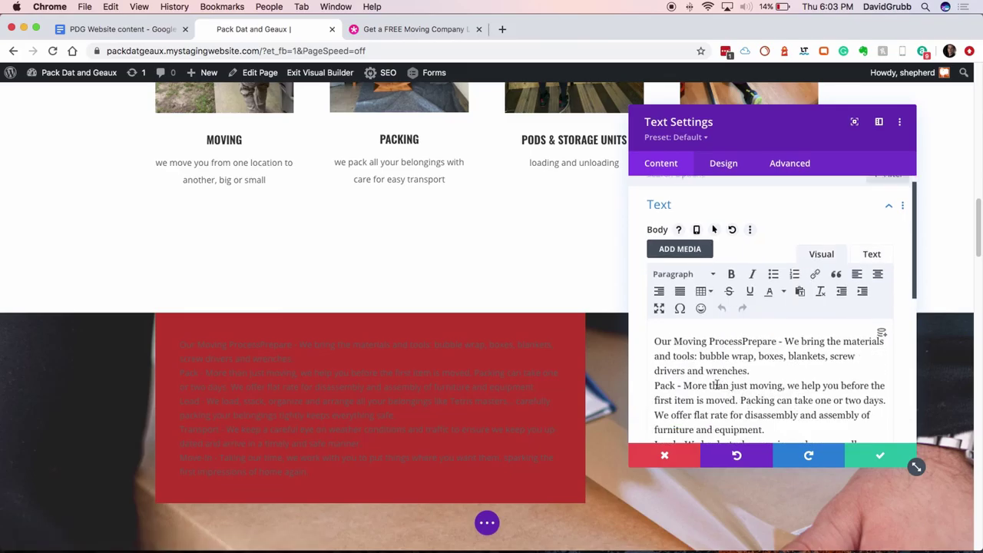
left_click(744, 344)
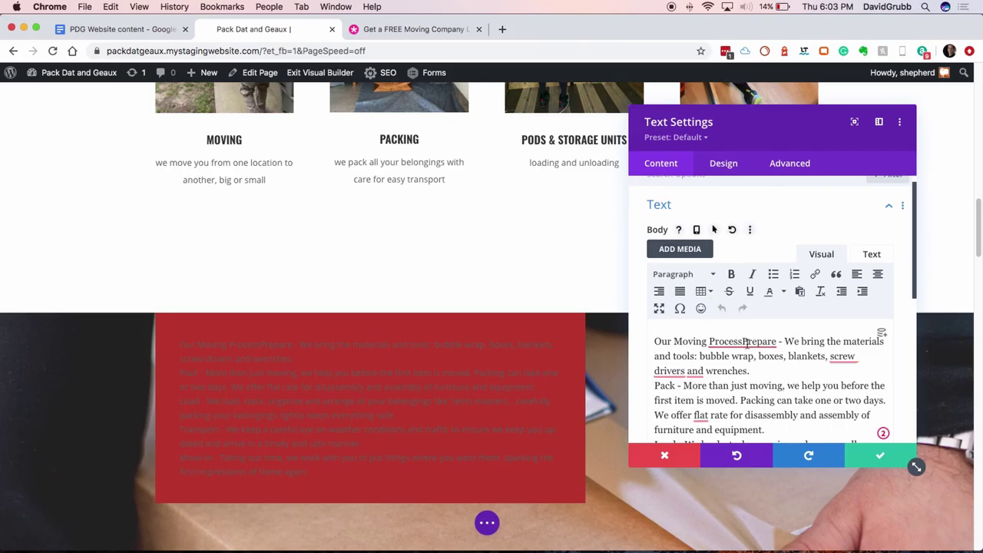
key("Return")
Turn the text from Prepare through Move-In into a numbered list with each of the five steps as its own item
left_click_drag(655, 366, 720, 395)
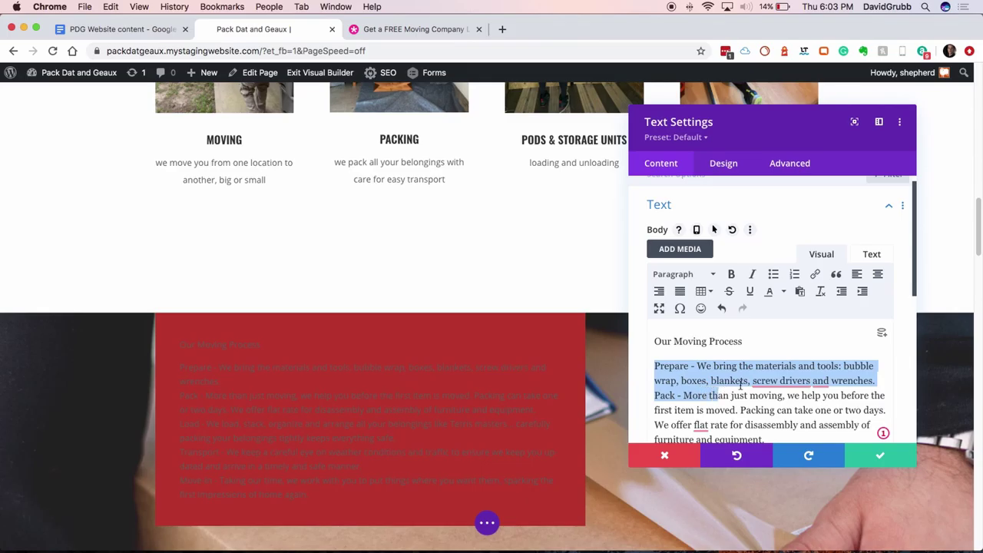
left_click(794, 408, "shift")
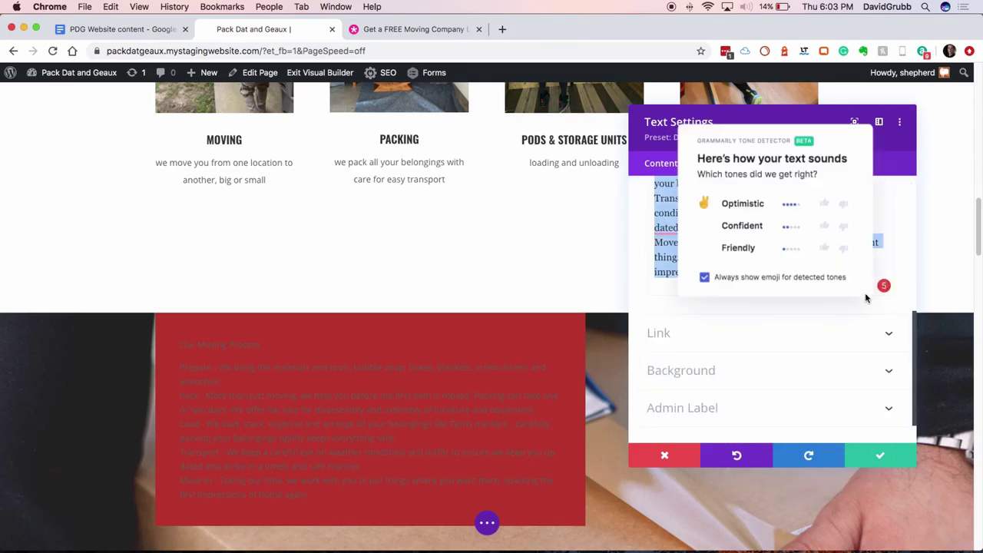
scroll(841, 369, "up", 5)
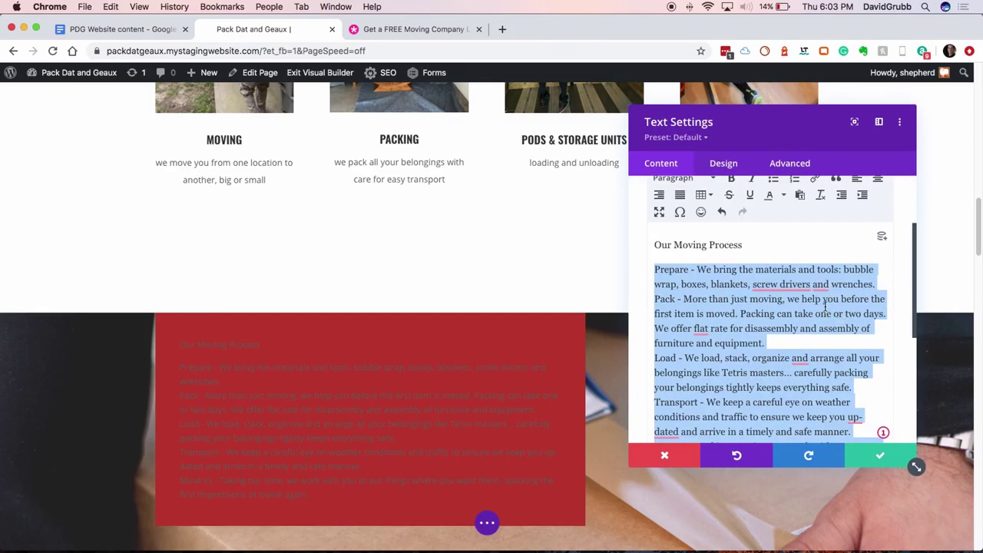
scroll(842, 320, "up", 2)
scroll(835, 250, "up", 1)
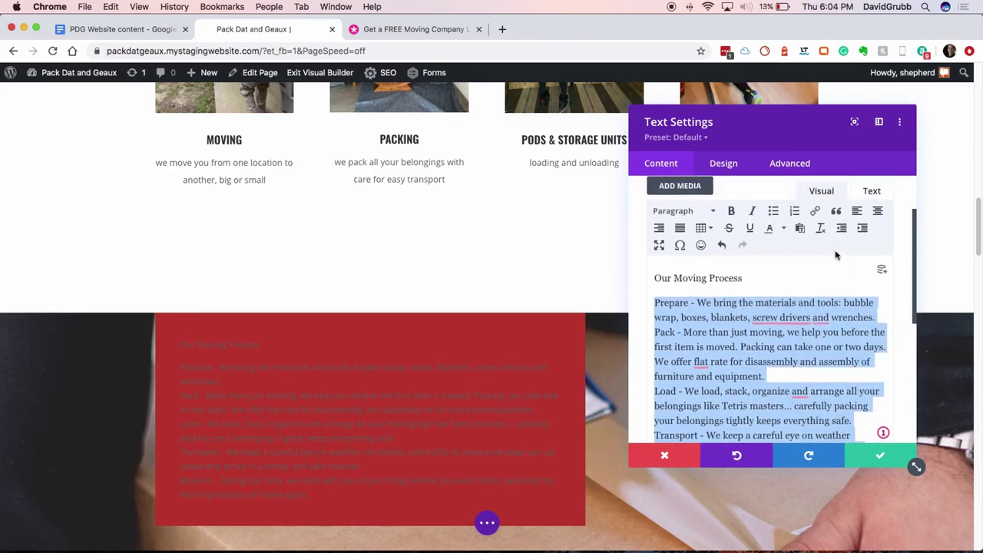
left_click(796, 221)
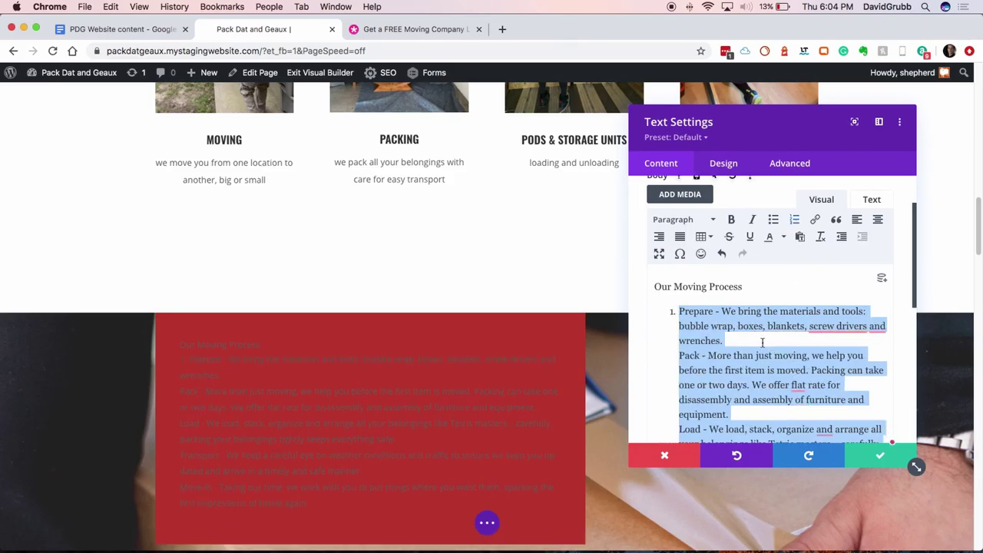
left_click(673, 361)
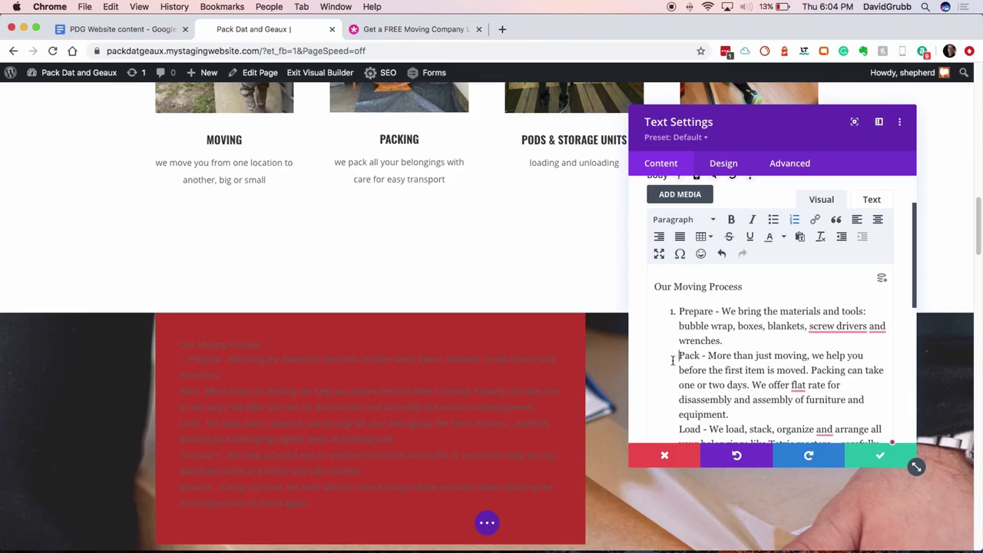
key("BackSpace")
key("Return")
scroll(692, 369, "down", 3)
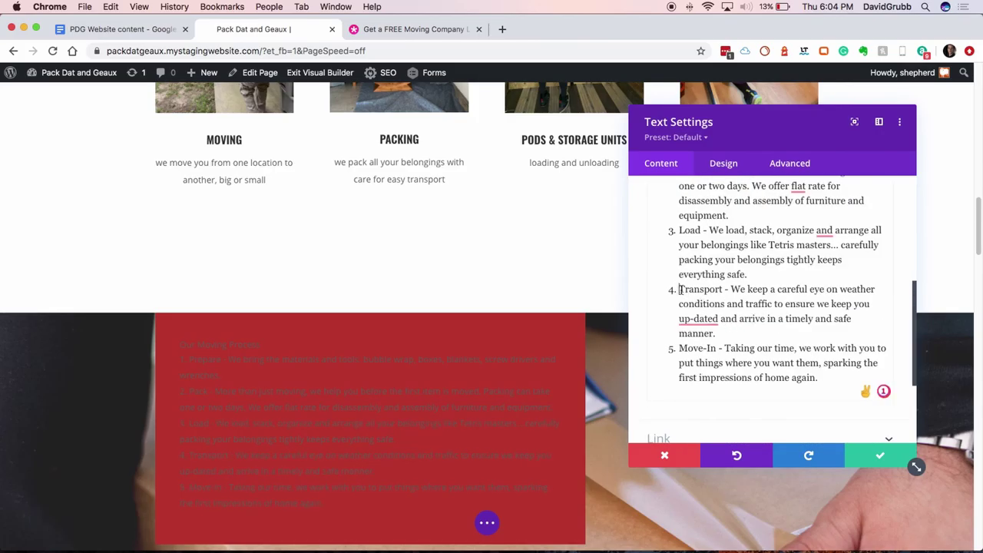
Bold the step names Prepare, Pack, Load, Transport and Move-In at the start of the list items
scroll(684, 322, "down", 1)
left_click_drag(680, 344, 718, 344)
scroll(738, 310, "up", 5)
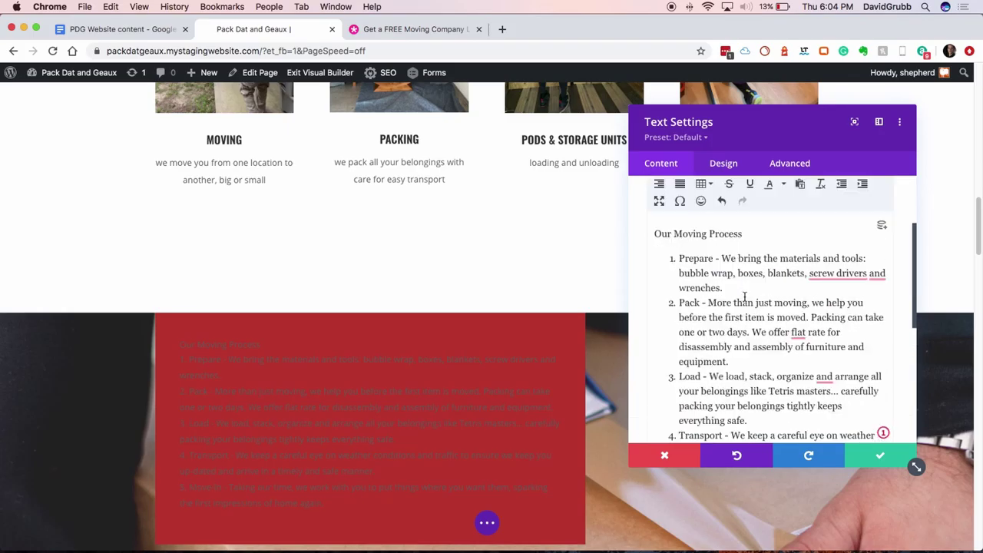
scroll(745, 222, "up", 1)
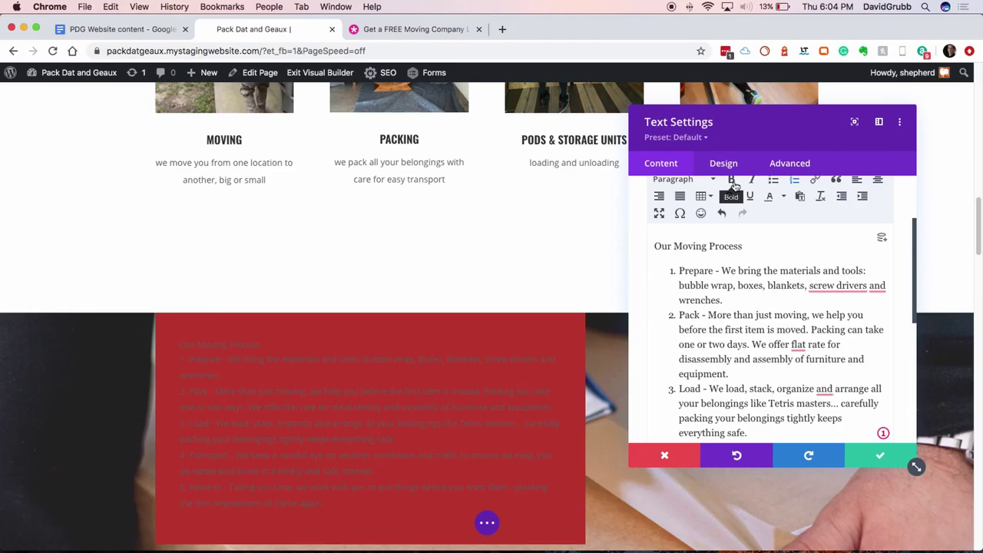
left_click(732, 181)
left_click_drag(679, 270, 717, 282)
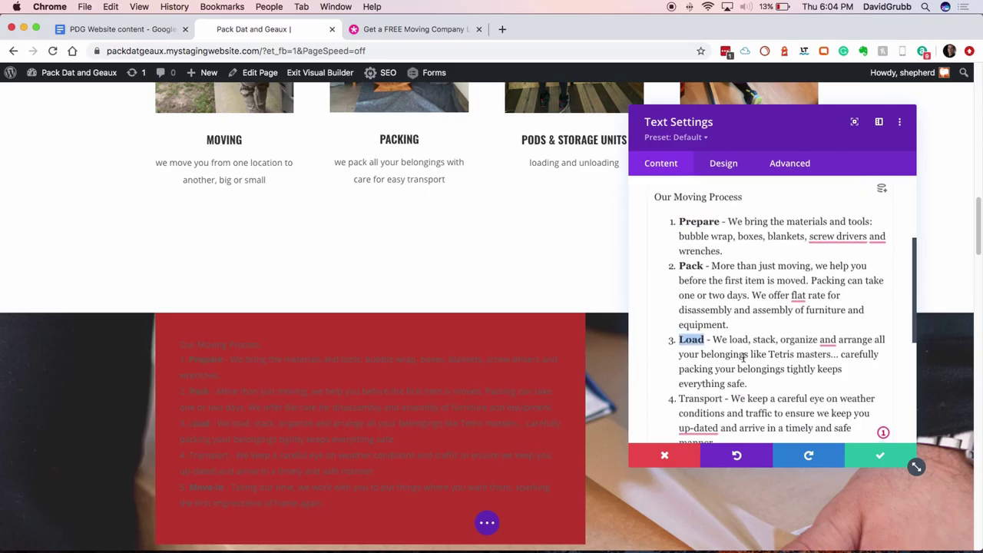
scroll(707, 350, "down", 1)
left_click_drag(680, 350, 725, 350)
key("super+b")
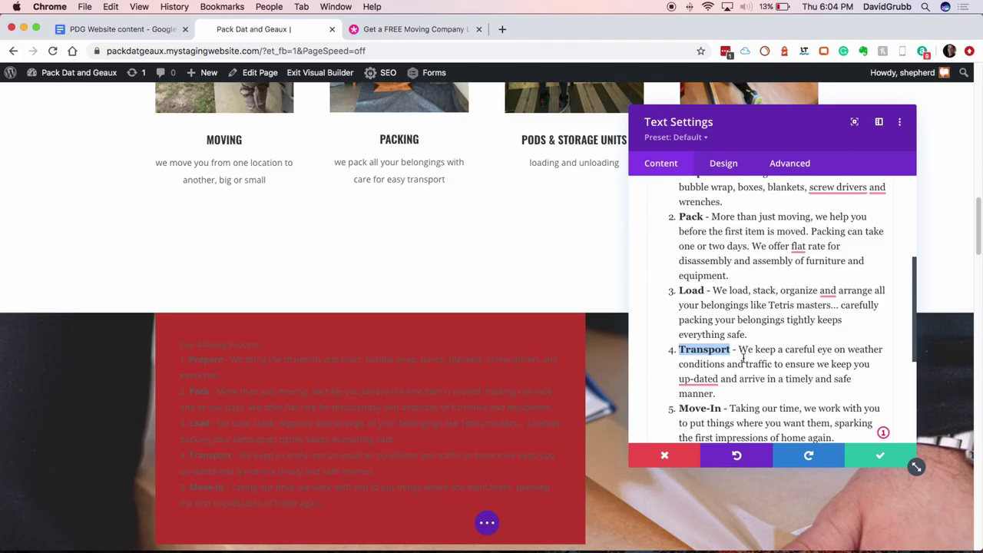
Format the "Our Moving Process" title above the list as Heading 2
scroll(736, 338, "down", 1)
scroll(735, 336, "up", 3)
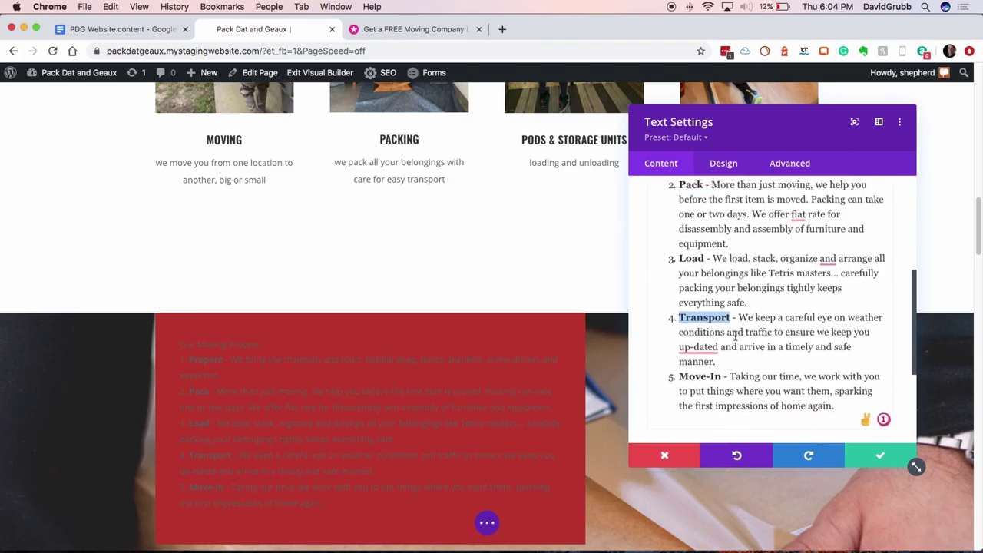
scroll(737, 330, "down", 1)
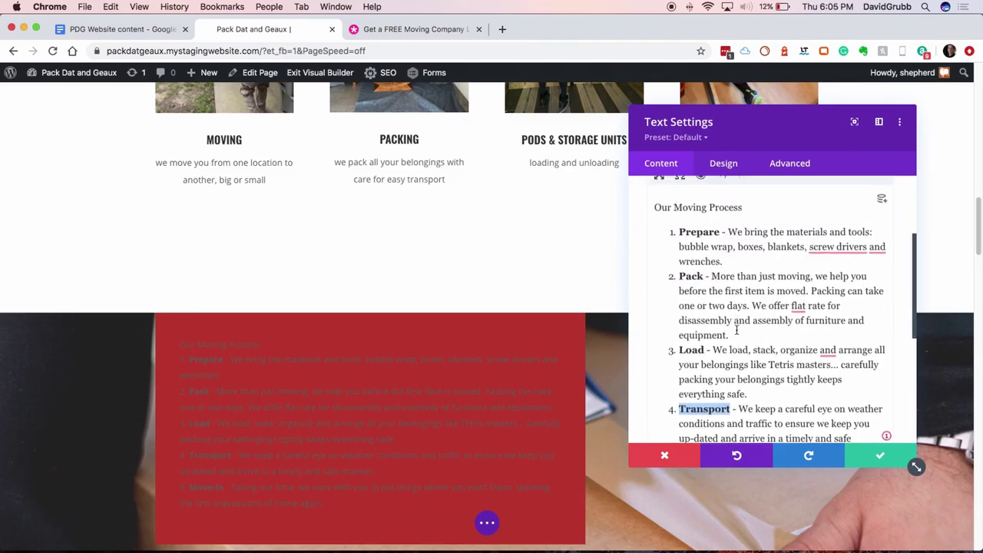
scroll(768, 256, "down", 1)
scroll(769, 255, "down", 3)
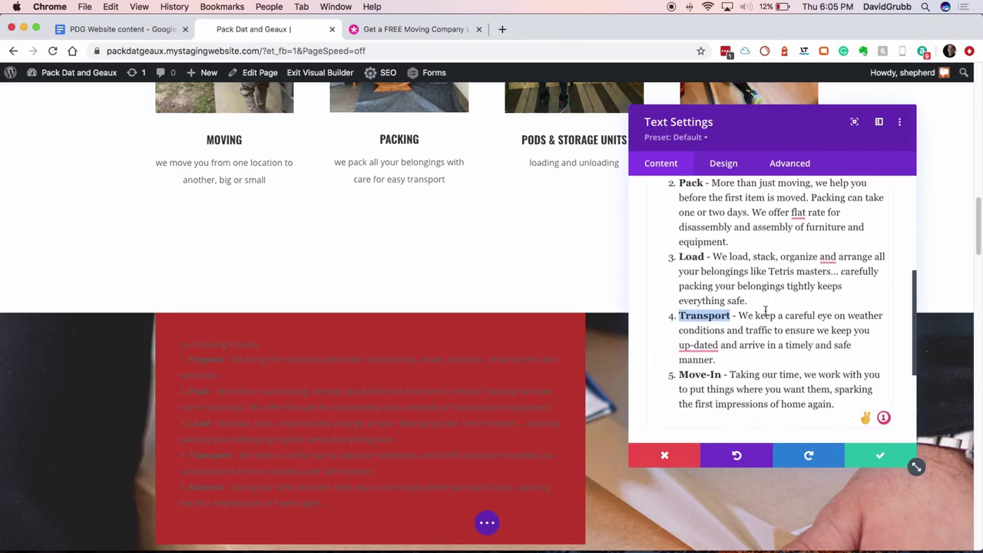
scroll(767, 303, "up", 5)
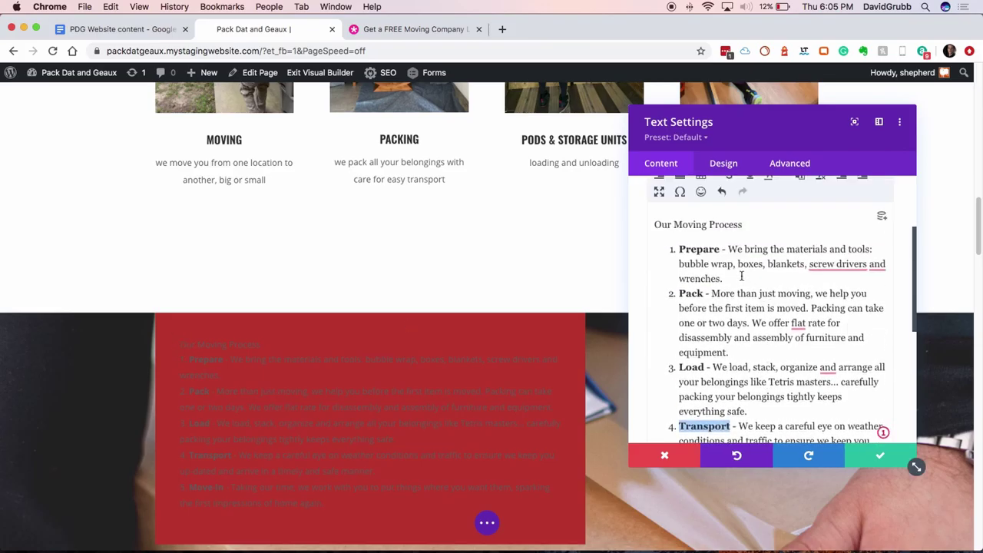
scroll(740, 272, "up", 1)
left_click_drag(654, 236, 747, 232)
scroll(775, 241, "down", 1)
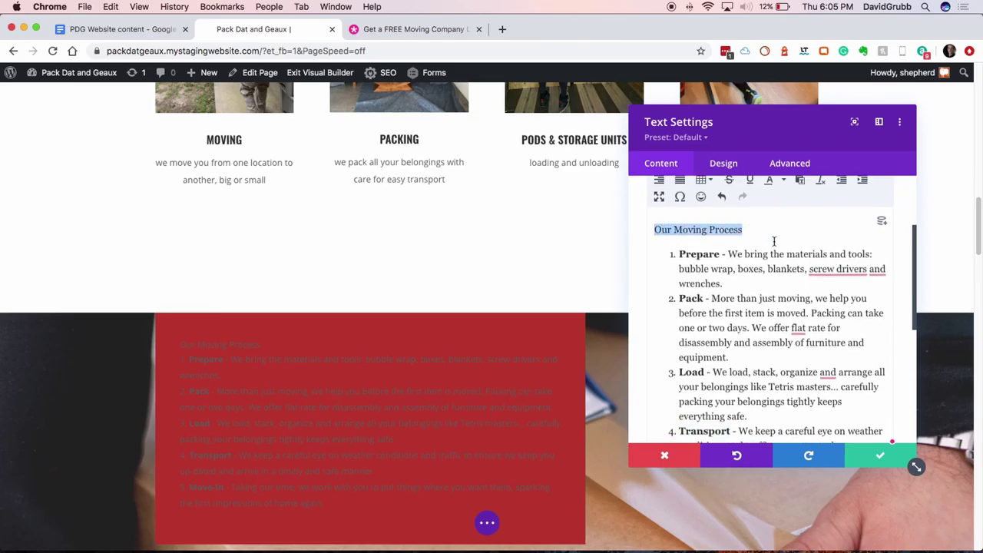
scroll(775, 241, "up", 2)
left_click(712, 222)
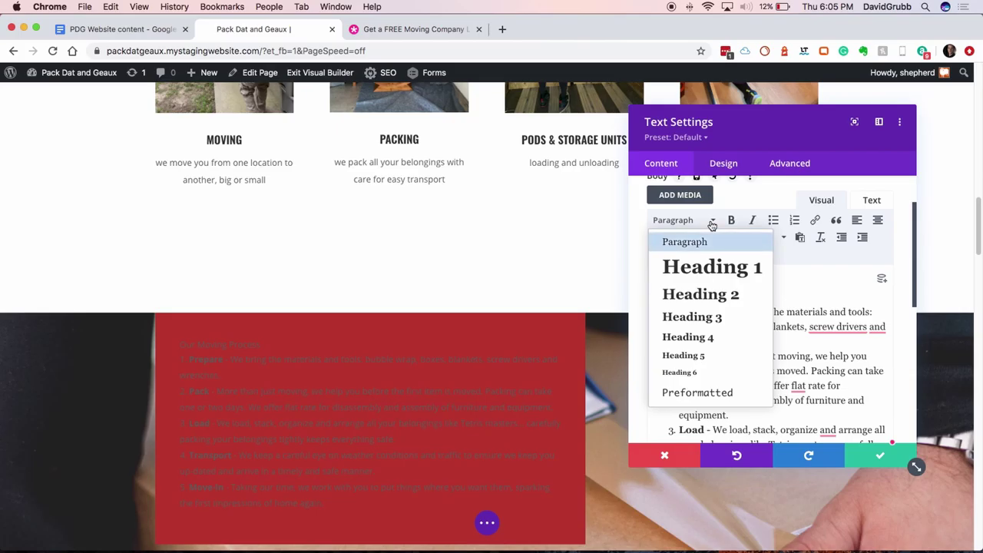
left_click(708, 300)
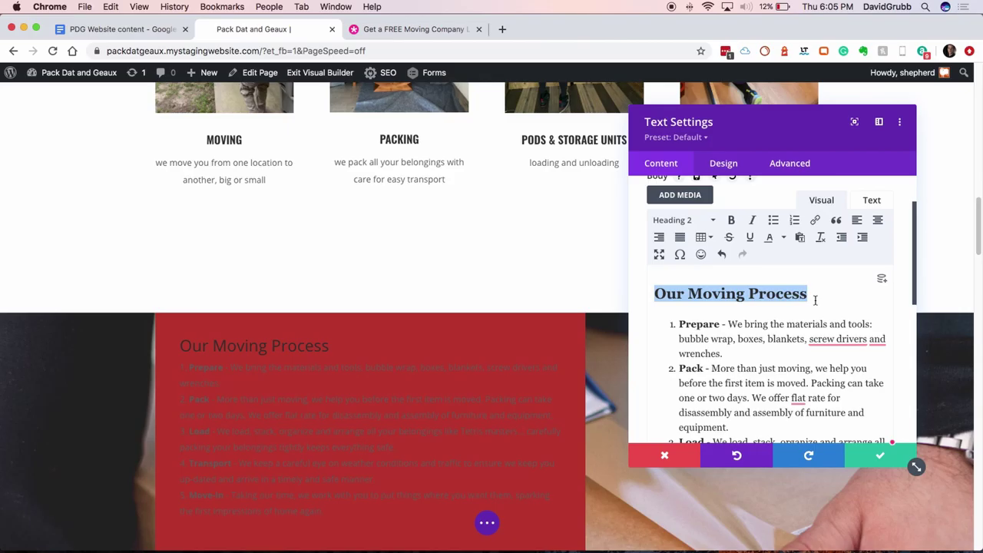
Set the text colour of the "Our Moving Process" text module to Light and save the module
left_click(712, 165)
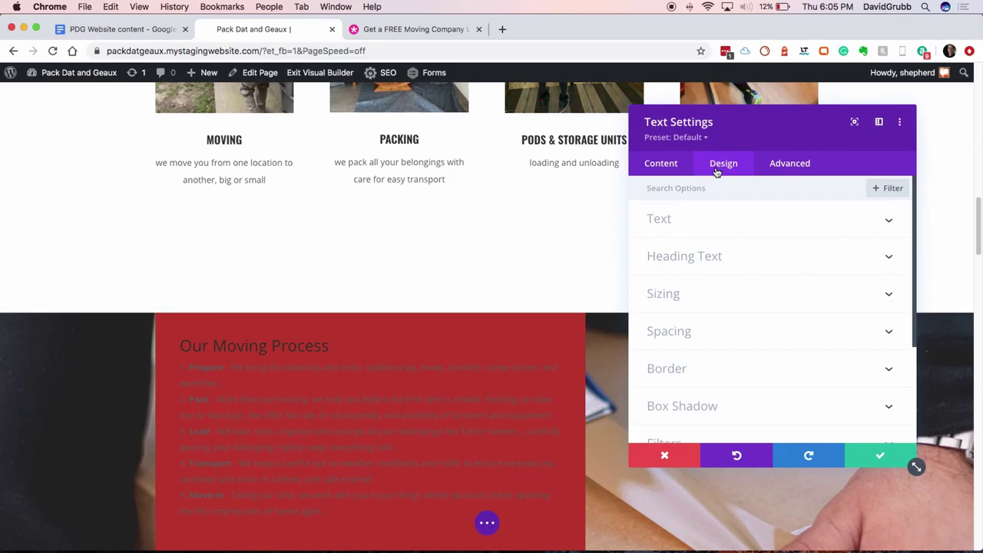
type("l")
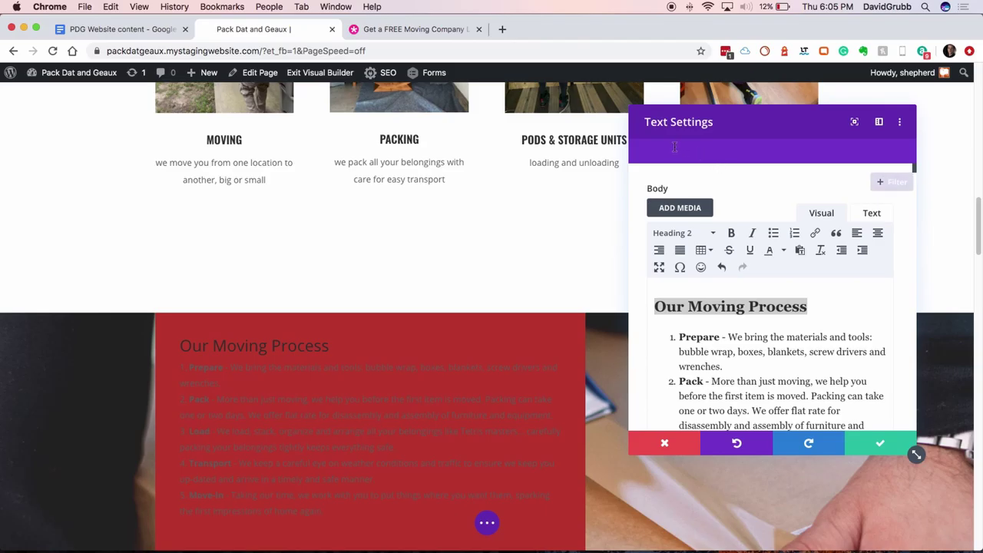
type("lig")
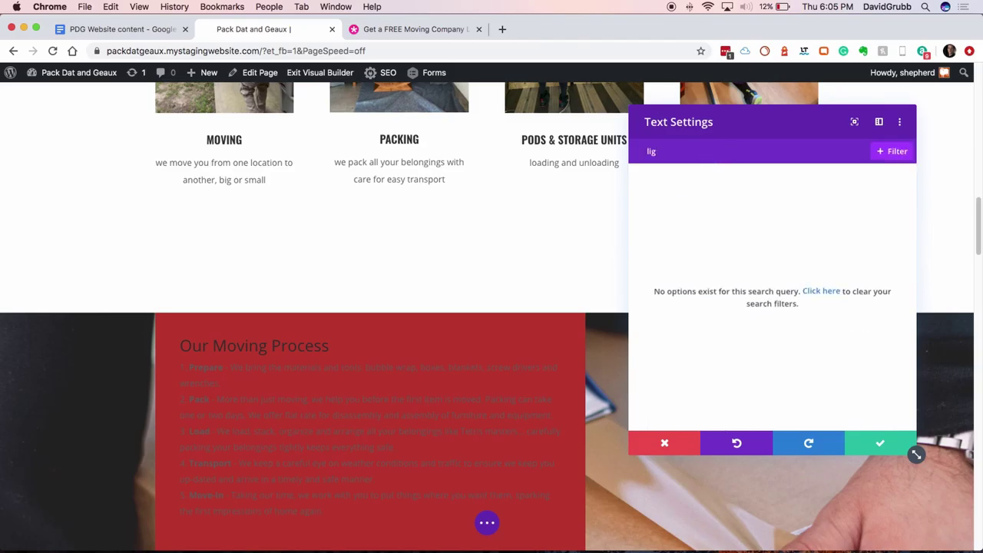
left_click(711, 256)
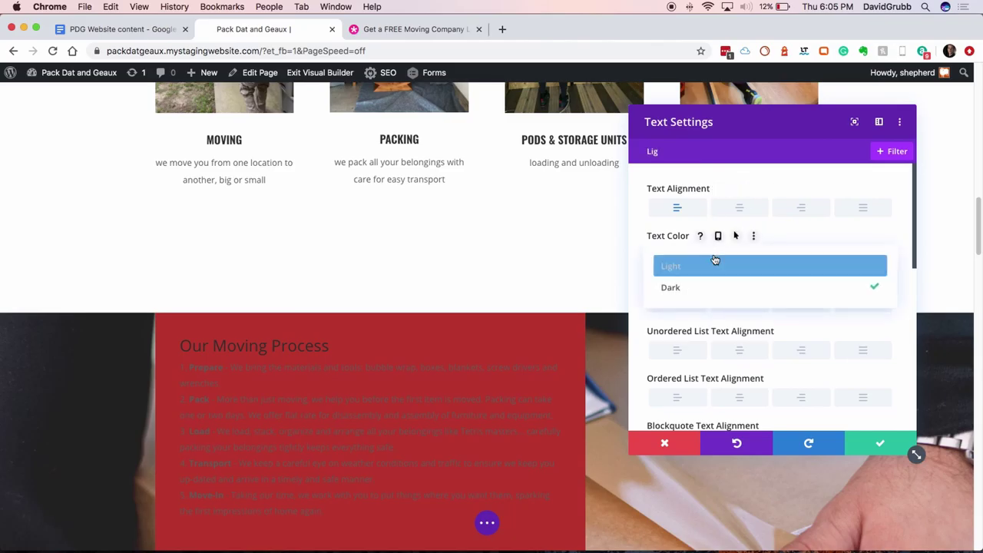
left_click(713, 267)
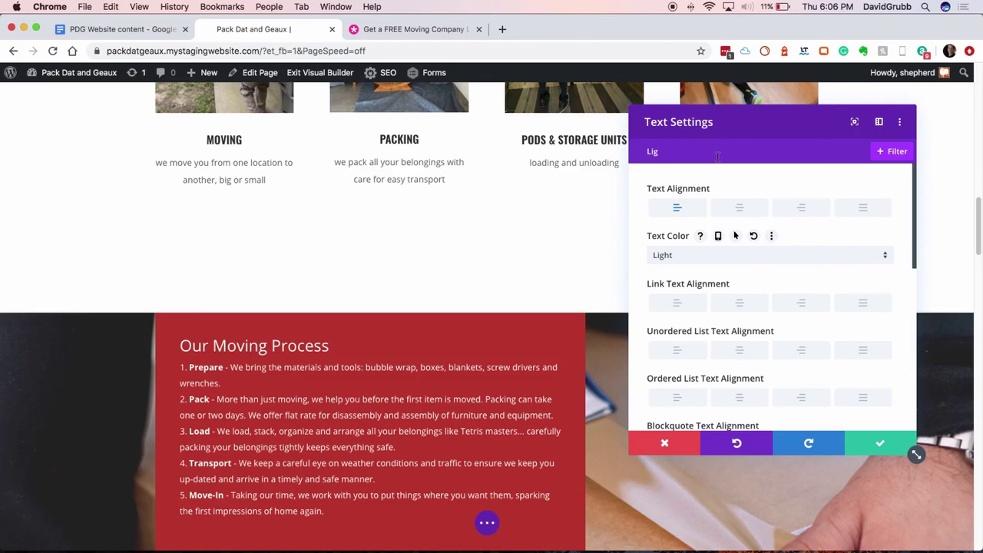
left_click(866, 443)
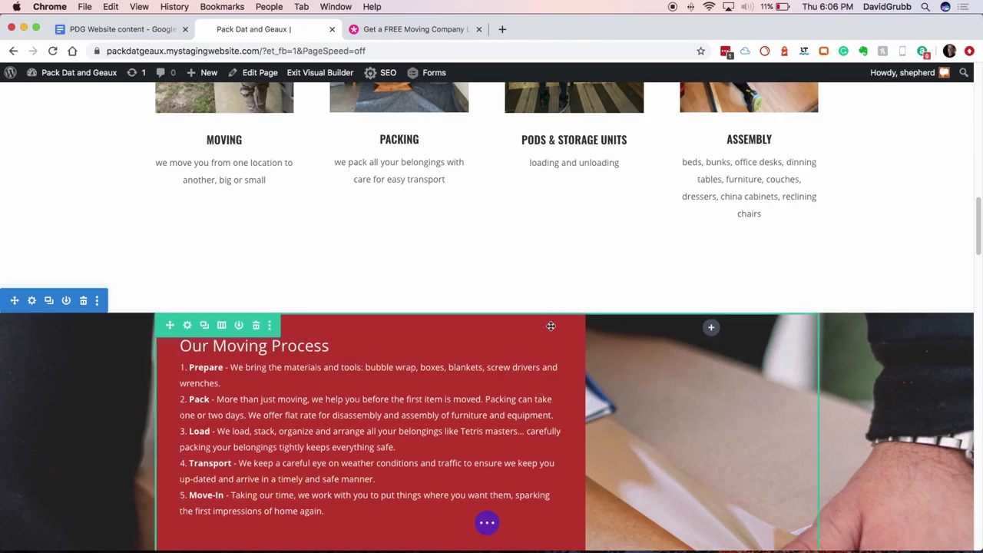
Change the background of the column holding "Our Moving Process" from red to the saved dark purple and save the row settings
left_click(187, 327)
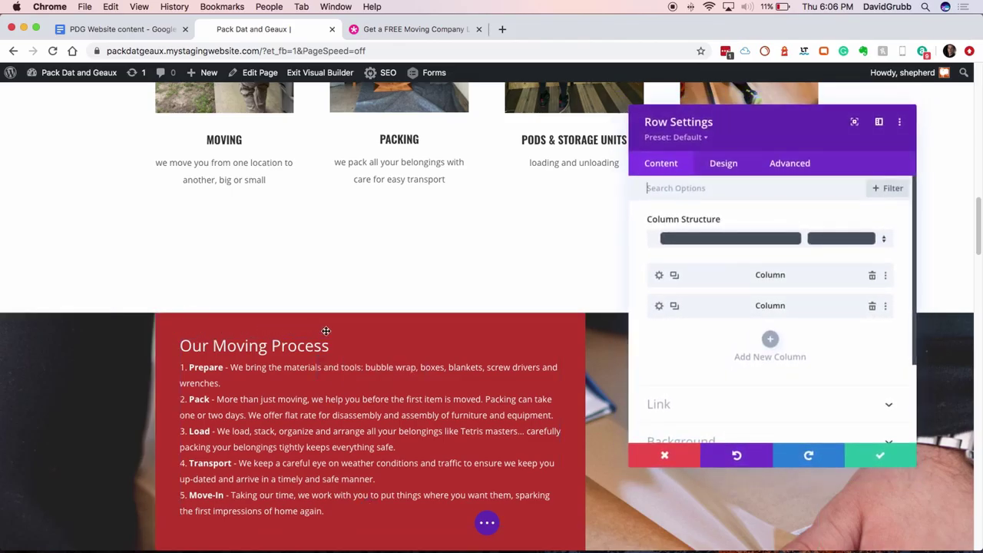
scroll(724, 336, "down", 3)
left_click(726, 338)
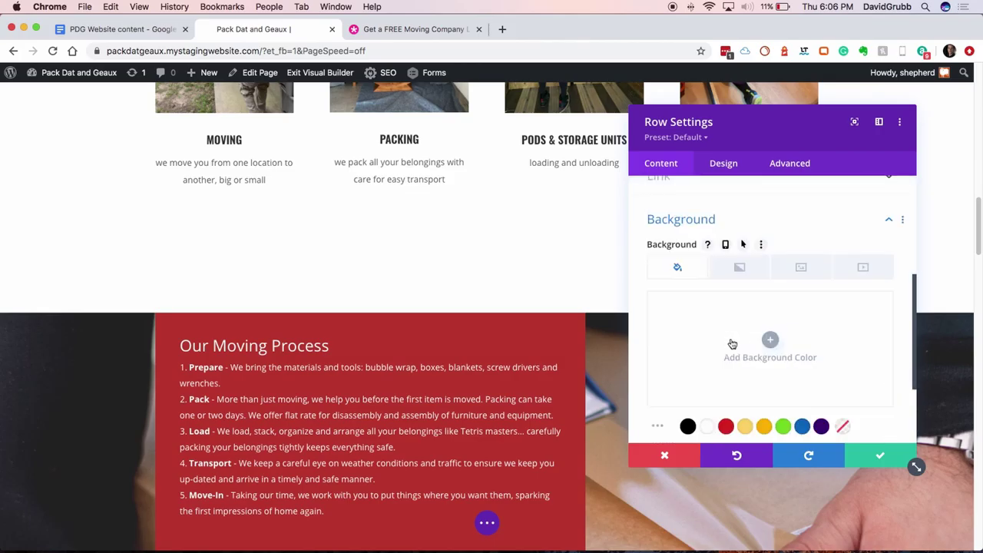
scroll(740, 347, "down", 1)
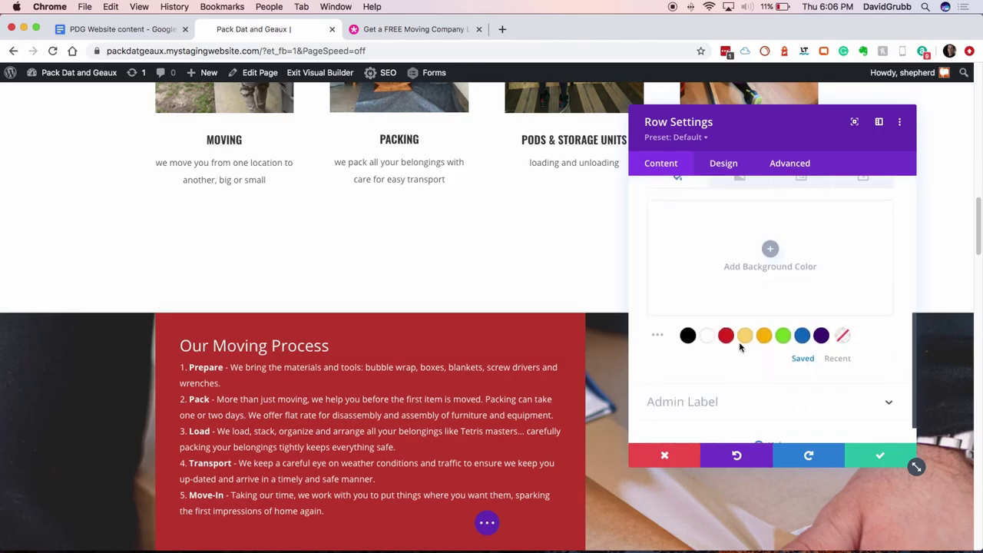
scroll(739, 348, "up", 1)
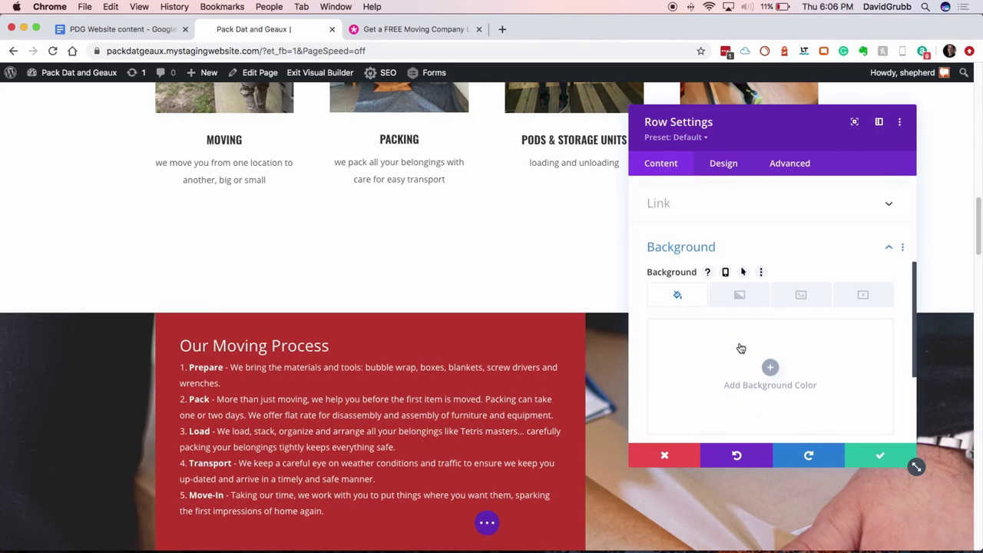
scroll(741, 348, "down", 2)
scroll(741, 348, "up", 5)
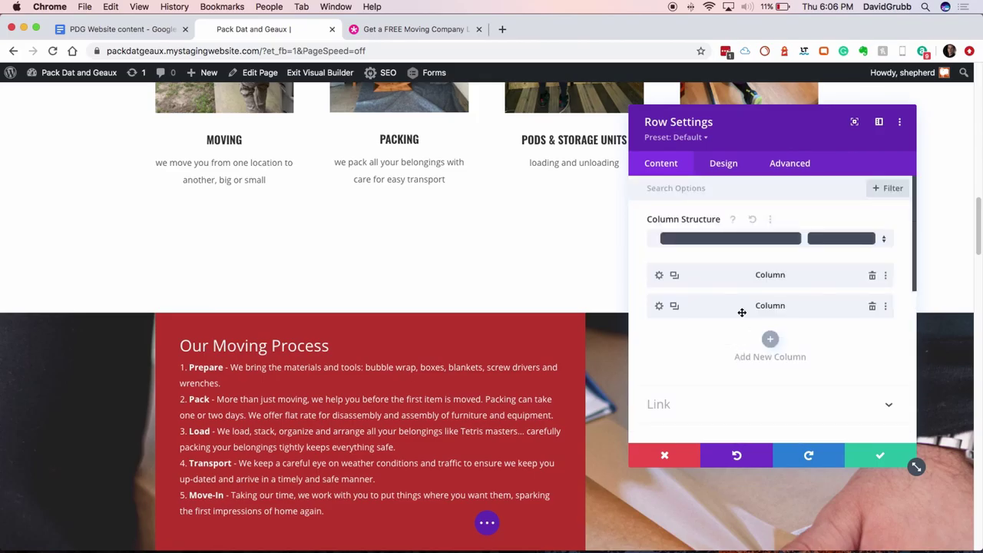
left_click(659, 277)
scroll(746, 290, "down", 1)
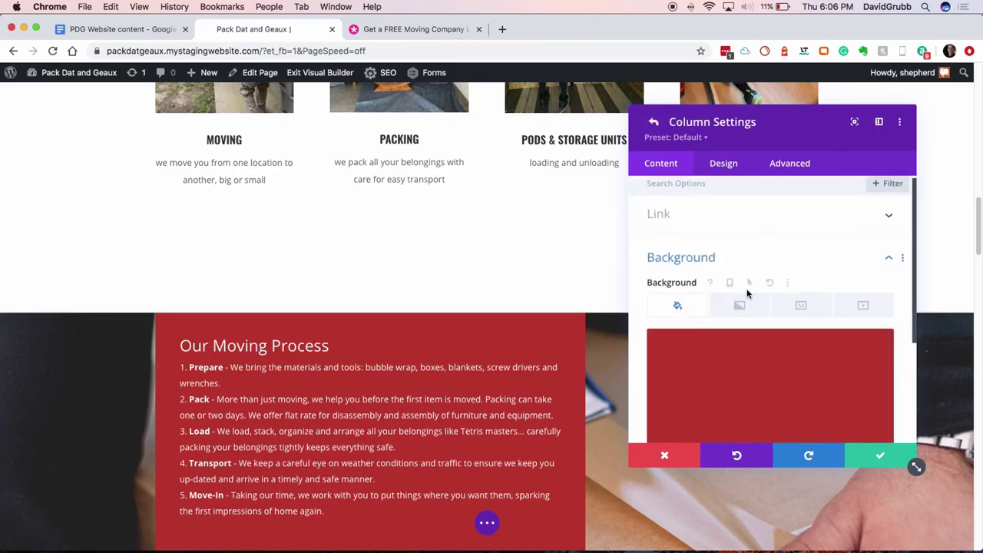
scroll(751, 297, "down", 1)
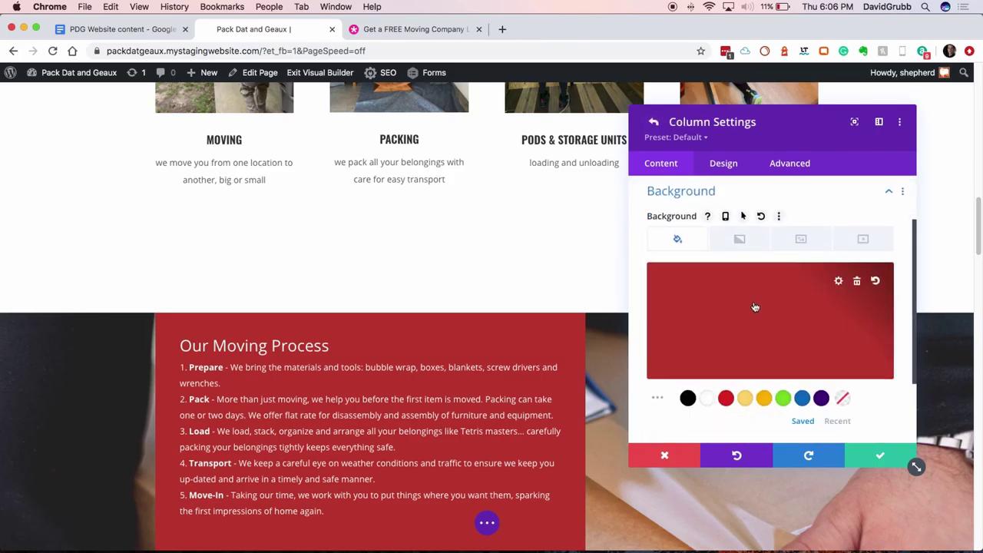
left_click(822, 398)
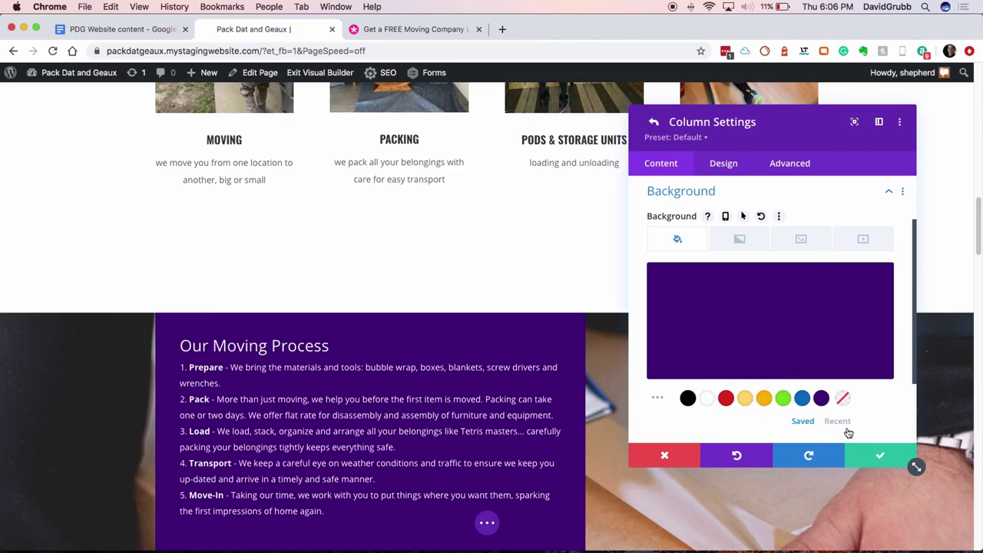
left_click(875, 457)
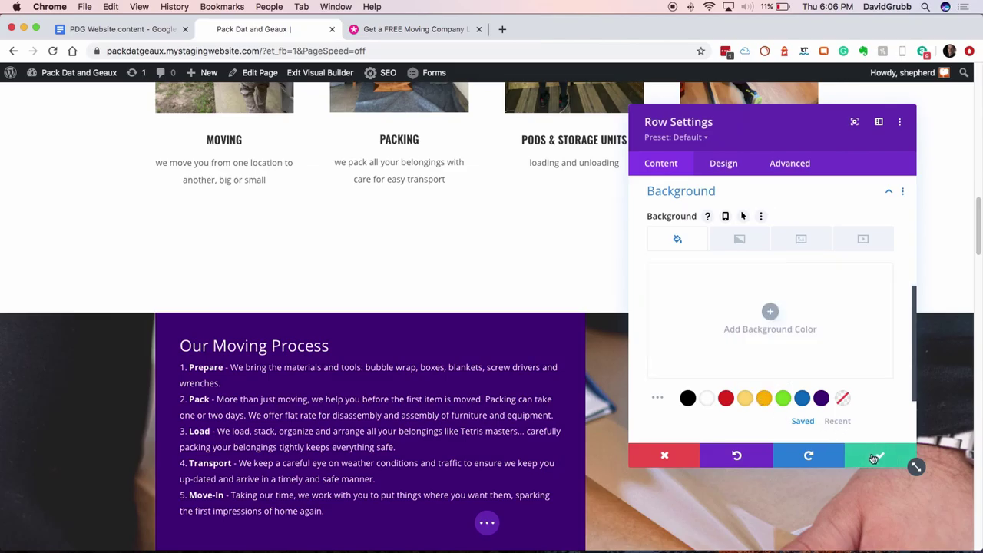
scroll(734, 356, "up", 3)
scroll(734, 356, "down", 3)
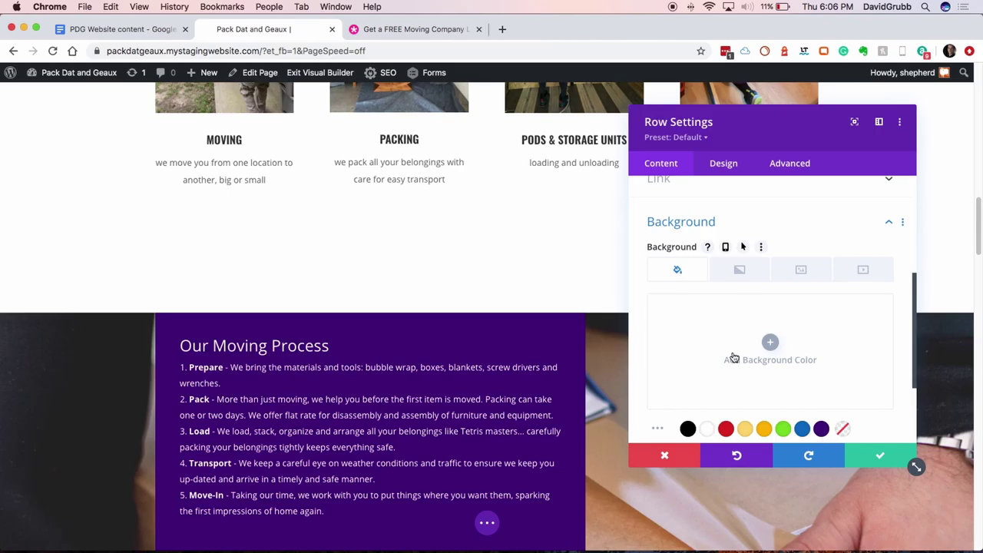
left_click(891, 464)
Review the "Our Moving Process" section against its surroundings, and examine the "We Serve the Entire Bay Area" section with its three location cards
scroll(708, 408, "down", 1)
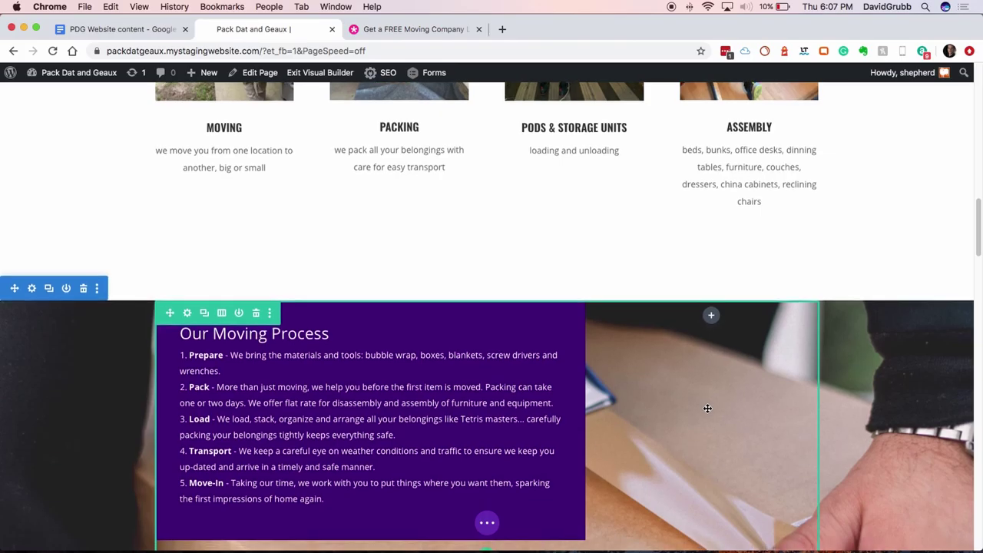
scroll(876, 345, "down", 3)
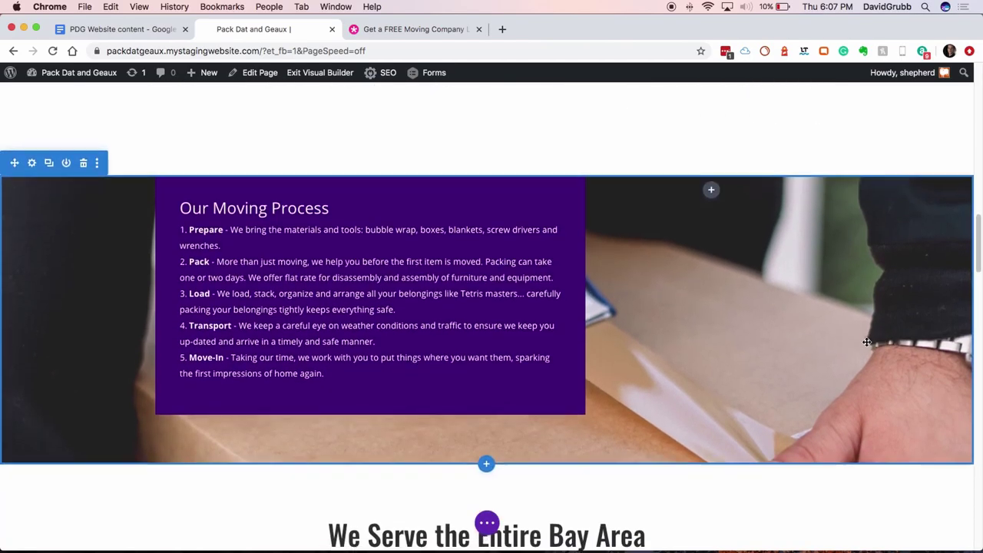
scroll(867, 342, "up", 4)
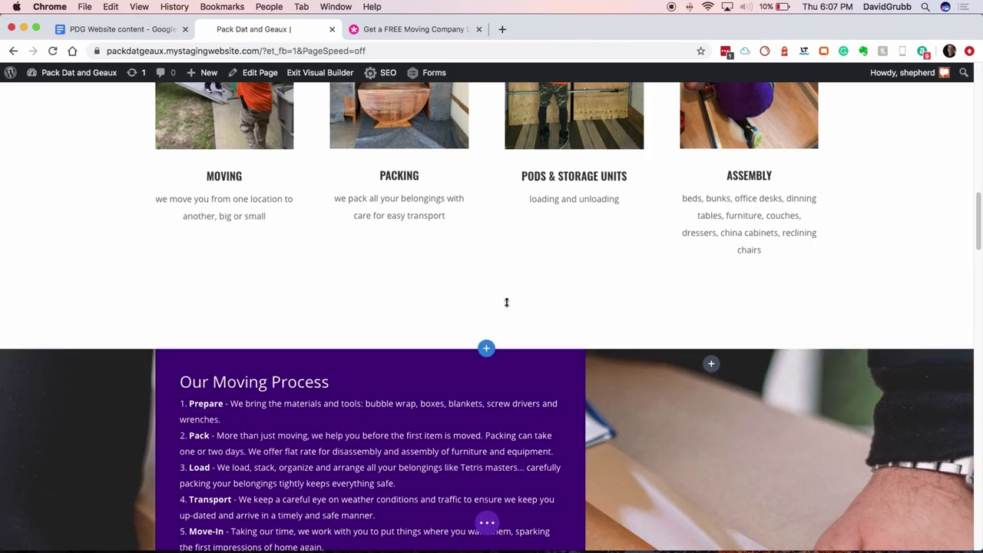
scroll(516, 314, "down", 5)
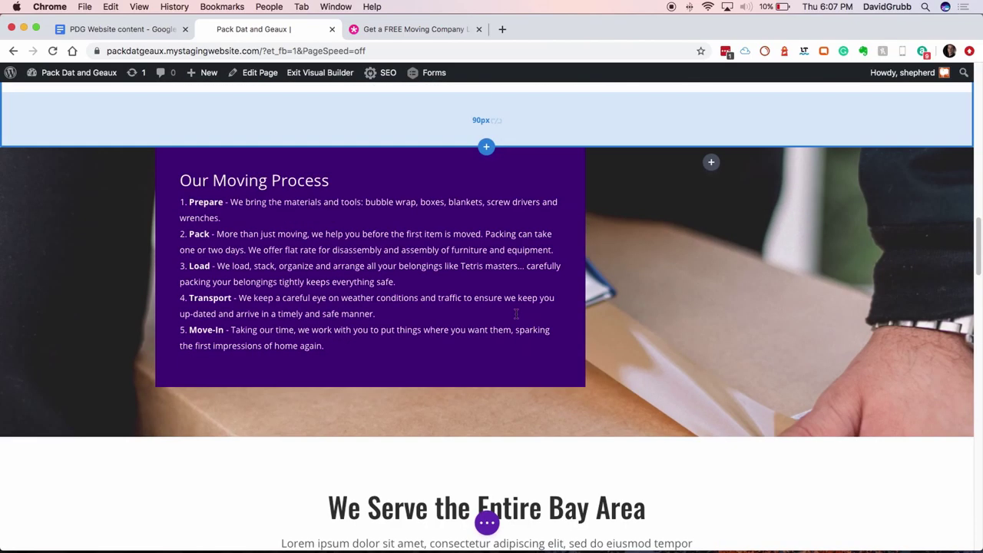
scroll(517, 314, "down", 2)
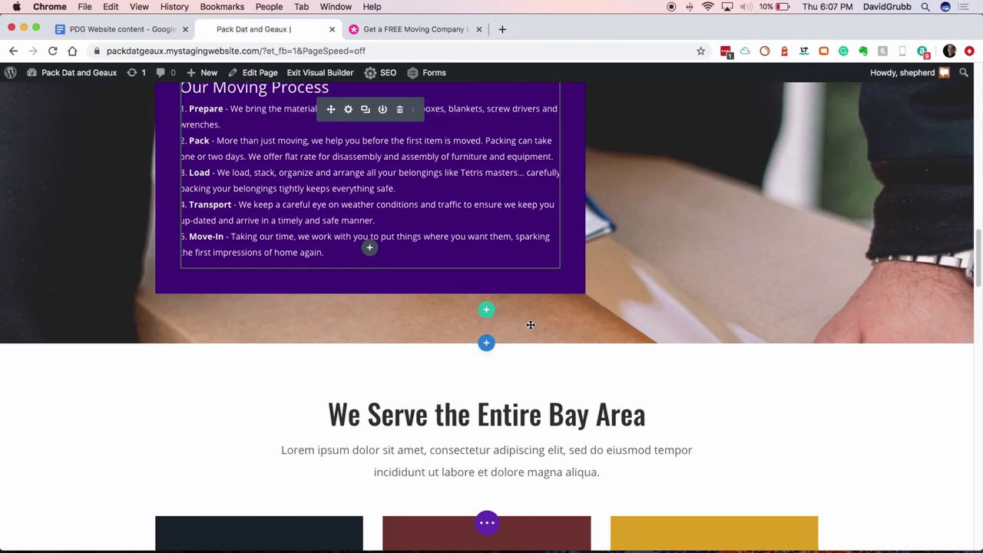
scroll(807, 407, "down", 1)
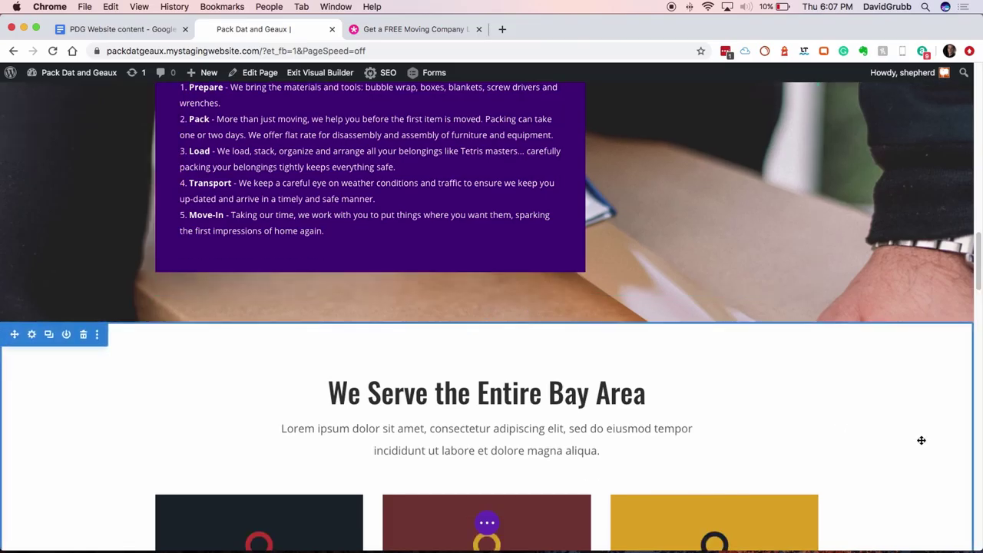
scroll(921, 440, "down", 3)
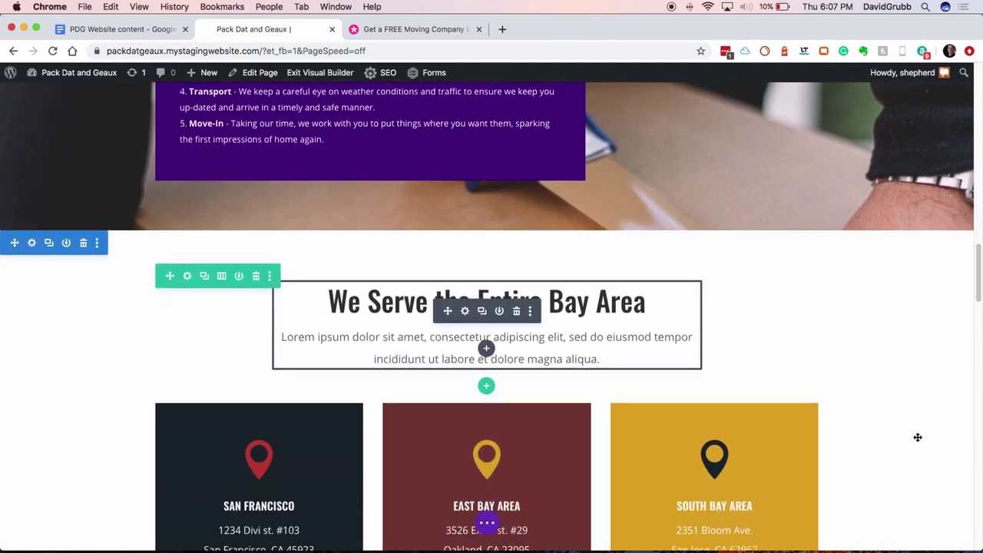
scroll(917, 437, "down", 3)
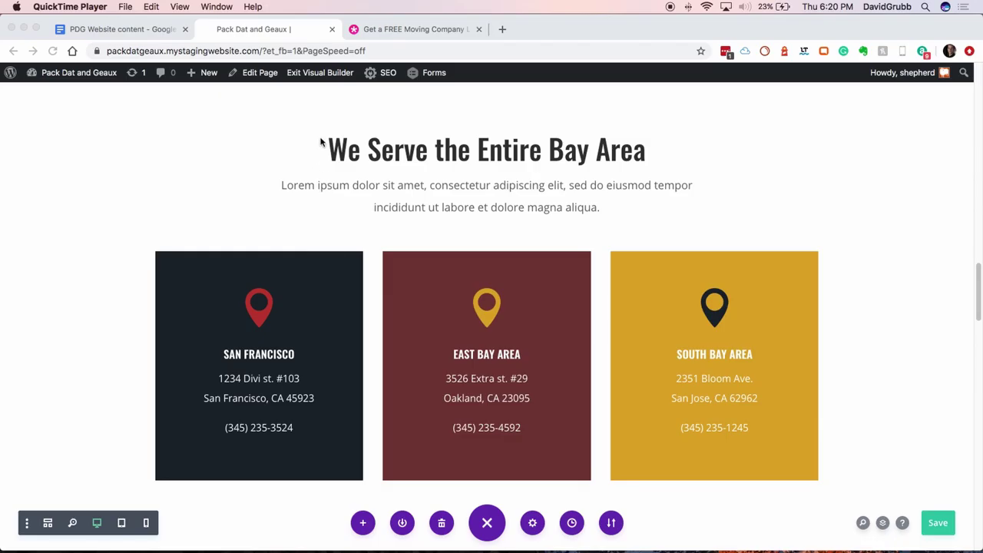
scroll(323, 355, "down", 2)
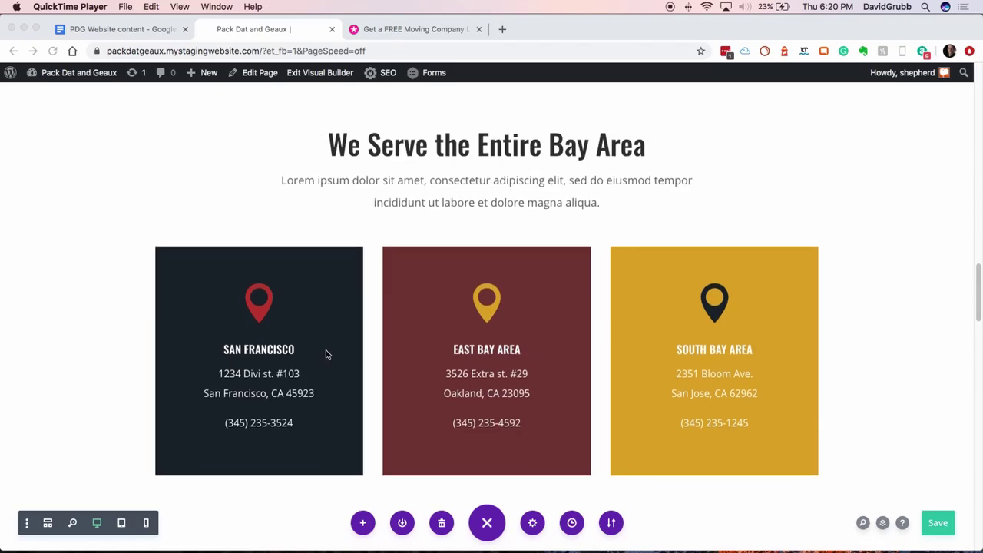
scroll(330, 357, "down", 1)
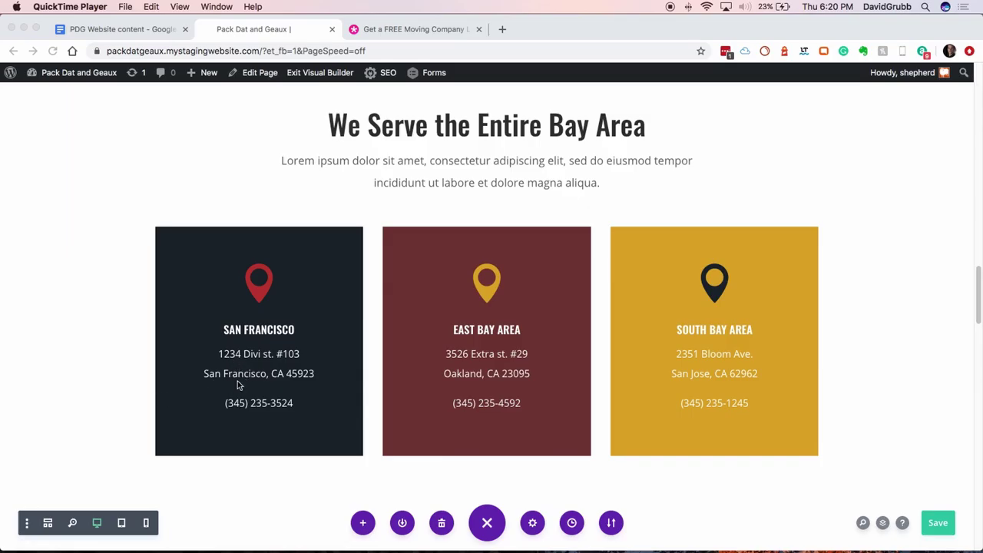
scroll(300, 342, "down", 2)
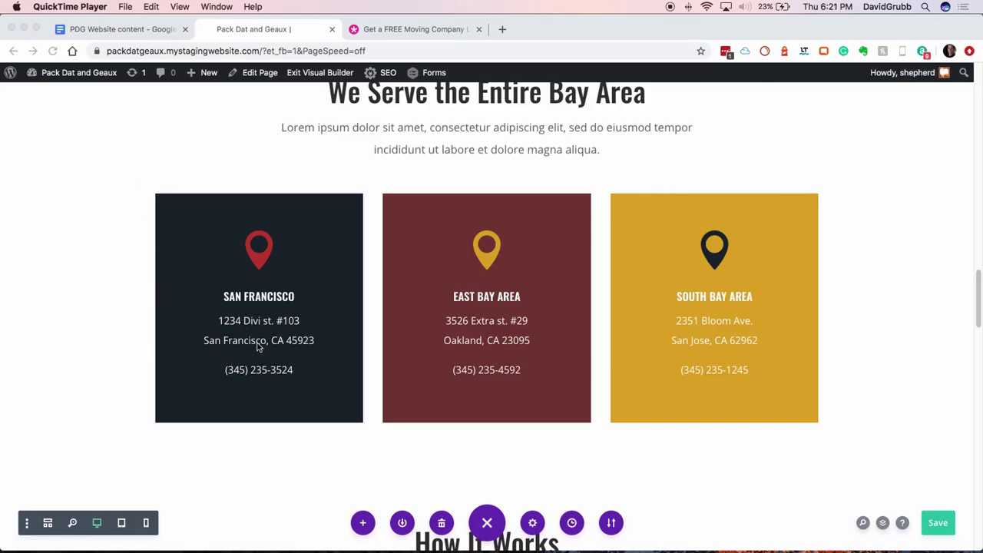
Set the background colour of the San Francisco card's column to black (#000000) and apply it
left_click(245, 262)
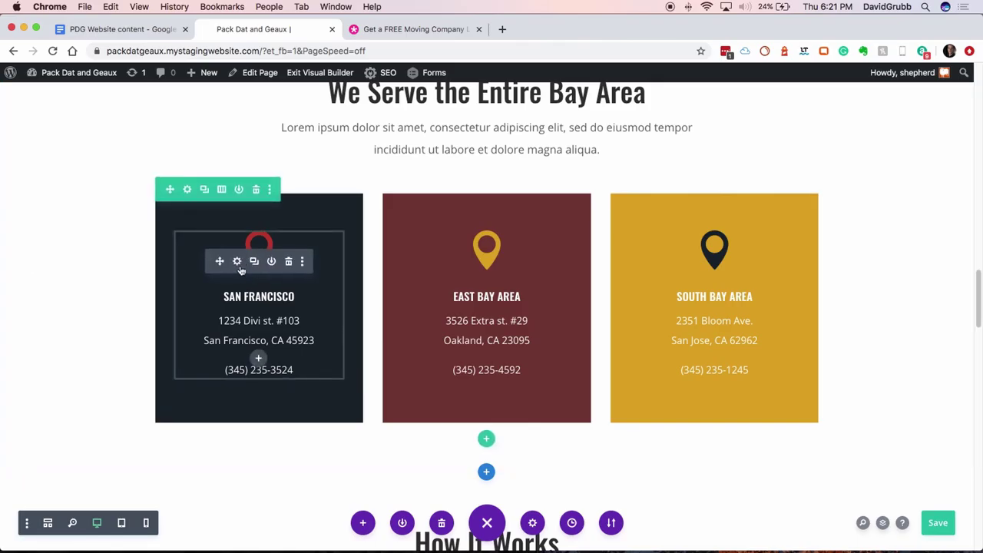
left_click(188, 190)
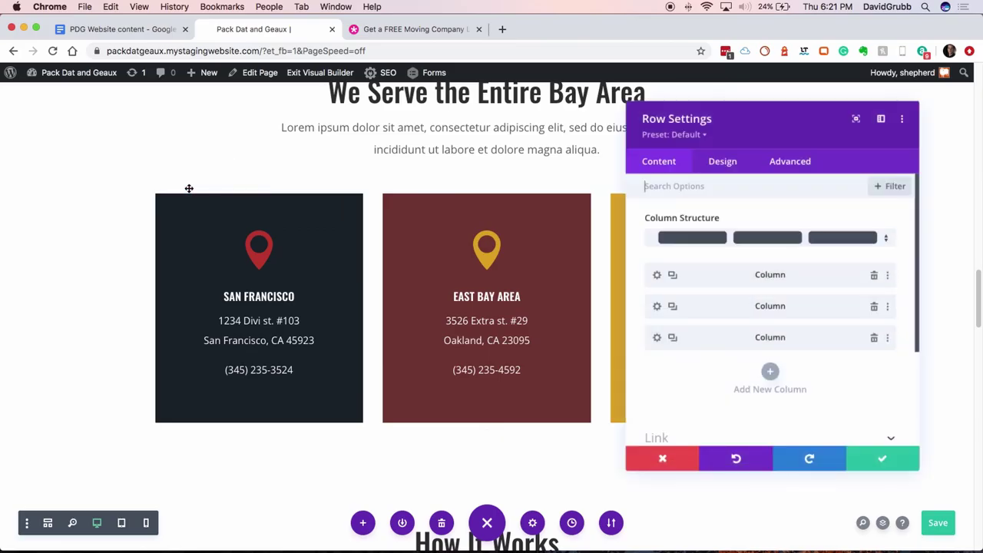
left_click(659, 277)
left_click(775, 360)
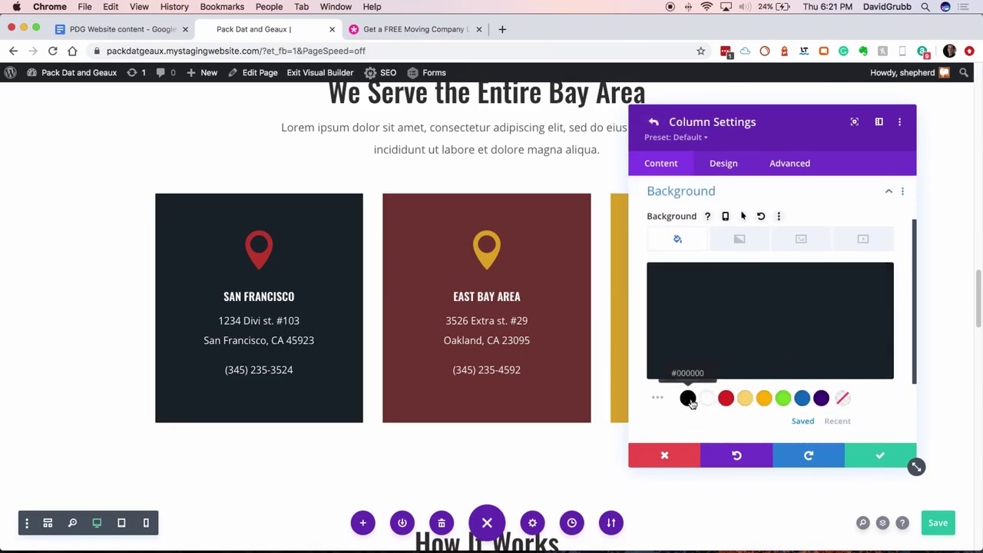
left_click(688, 399)
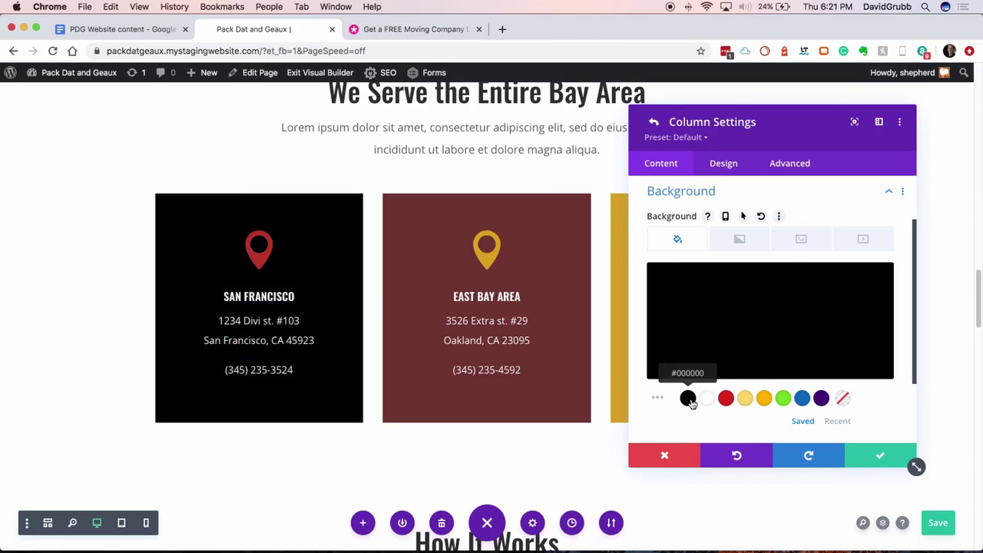
left_click(862, 456)
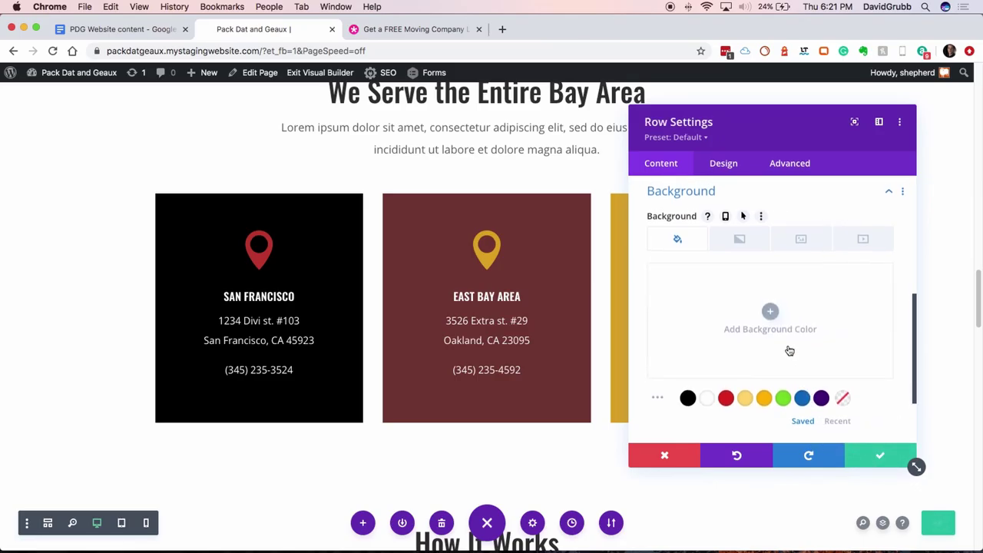
Set the background colour of the East Bay Area card's column to the saved dark purple (#46007f) and apply it
scroll(789, 352, "up", 2)
scroll(789, 349, "down", 3)
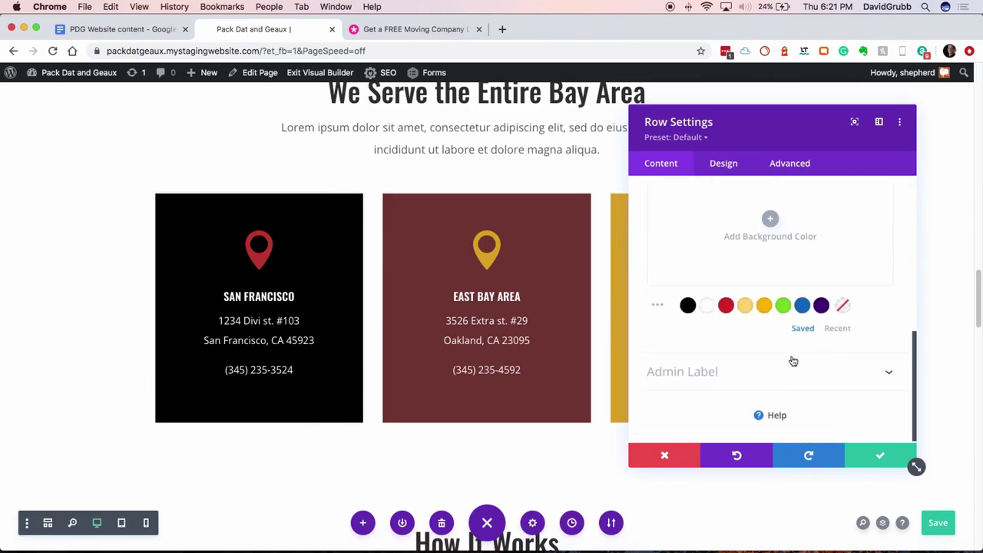
scroll(792, 361, "up", 10)
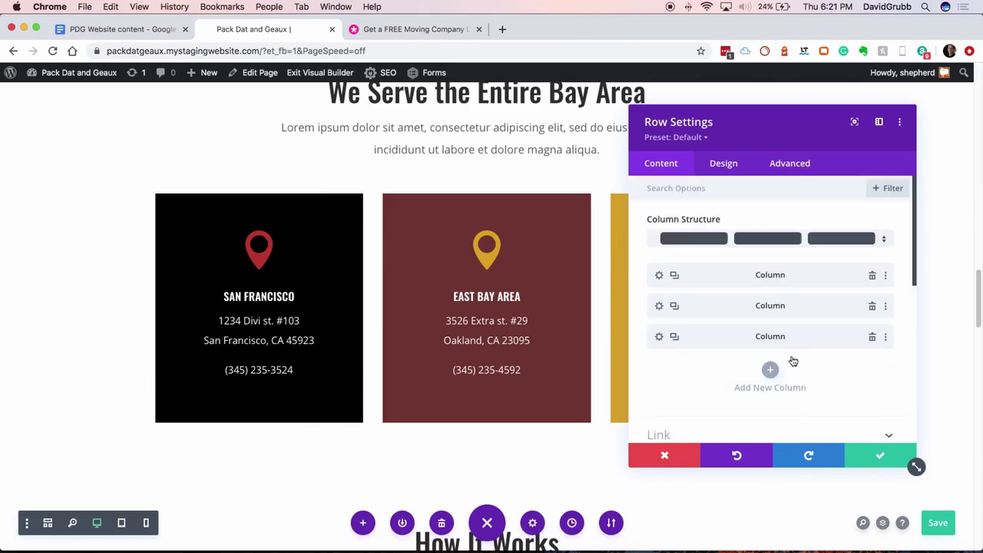
left_click(659, 308)
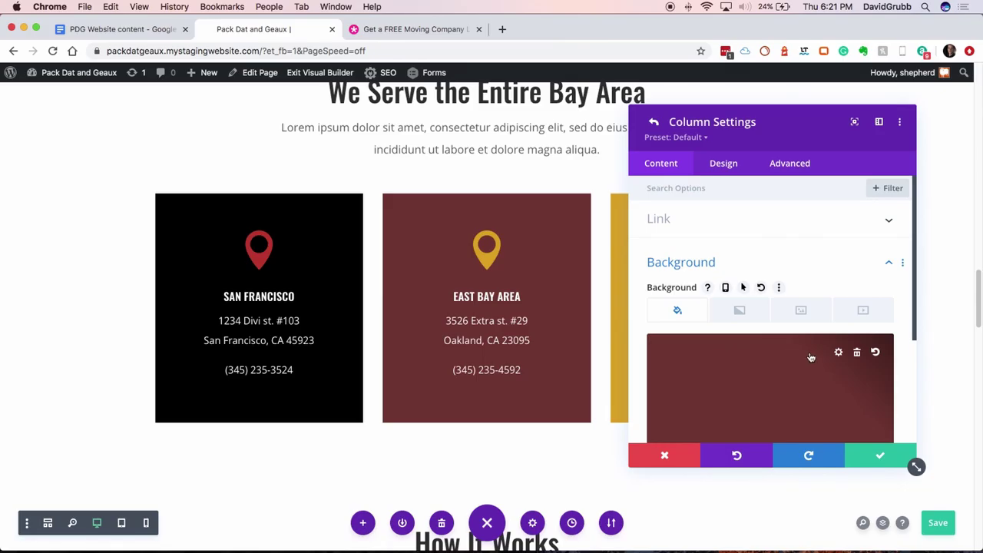
scroll(816, 362, "down", 2)
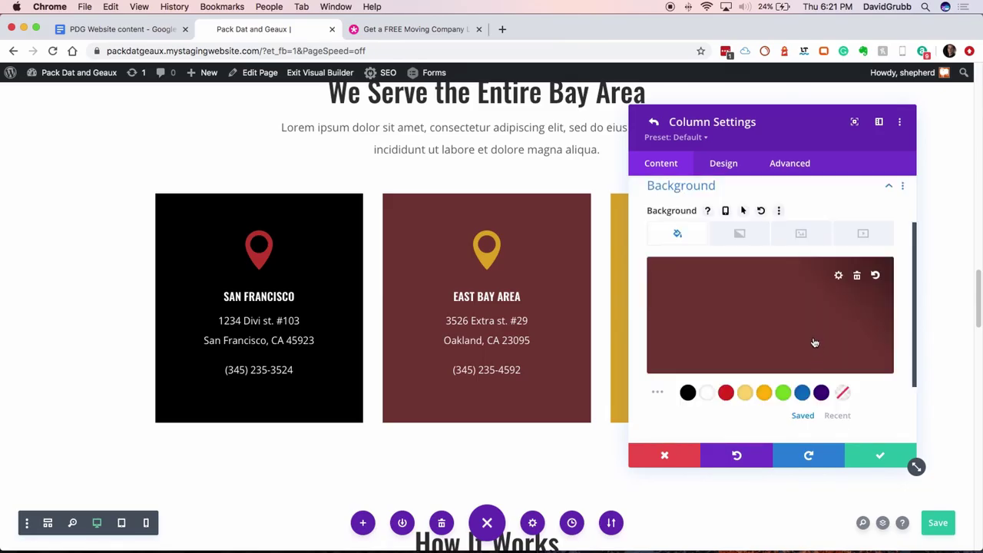
left_click(822, 393)
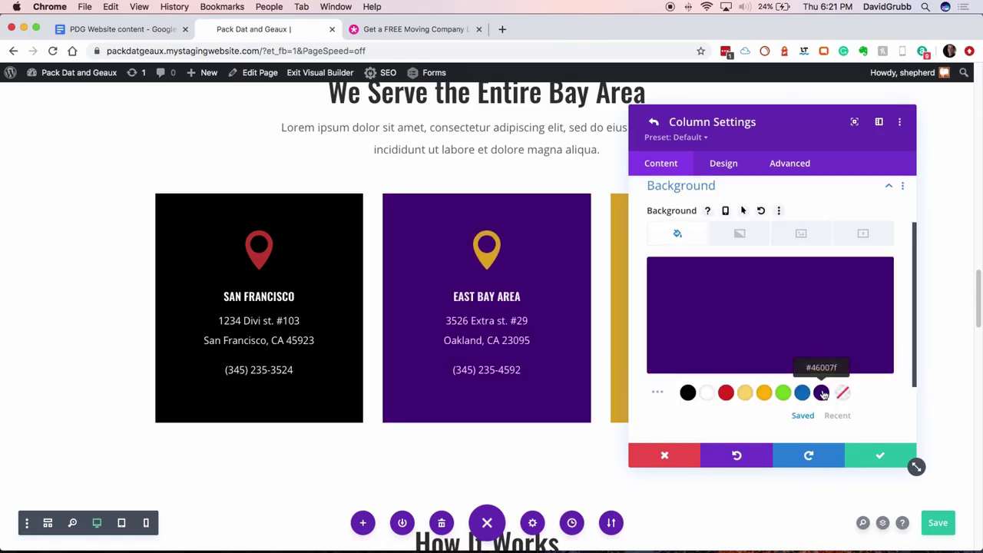
left_click(880, 455)
Set the background of the South Bay Area card's column to the saved orange-yellow and save the column and row settings
scroll(806, 330, "up", 2)
scroll(806, 325, "up", 2)
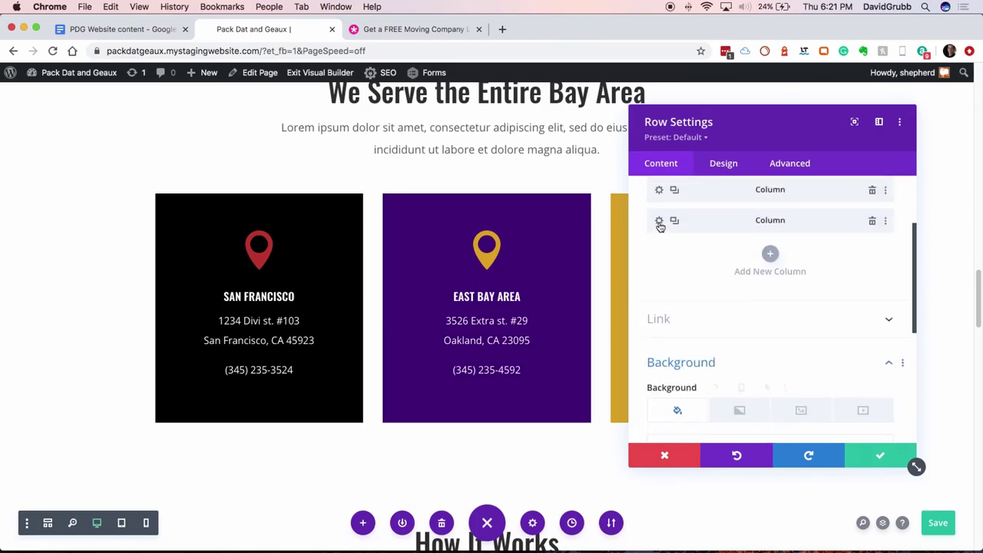
left_click(659, 223)
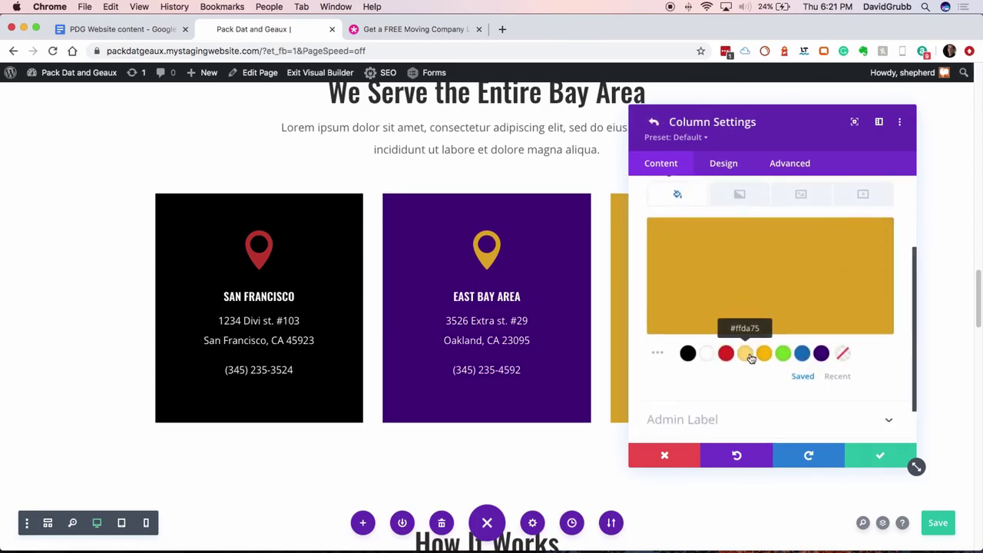
left_click(765, 355)
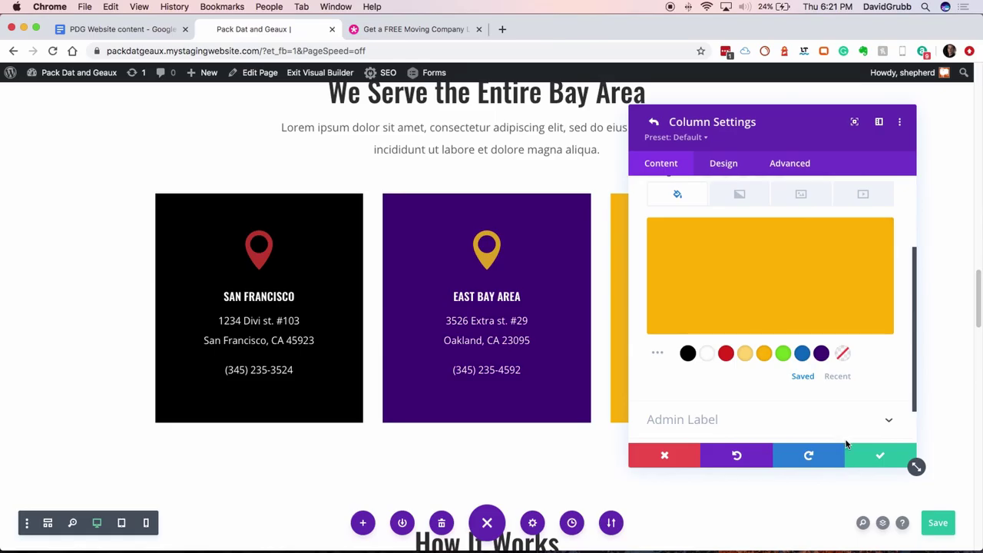
scroll(752, 302, "up", 2)
scroll(753, 301, "up", 2)
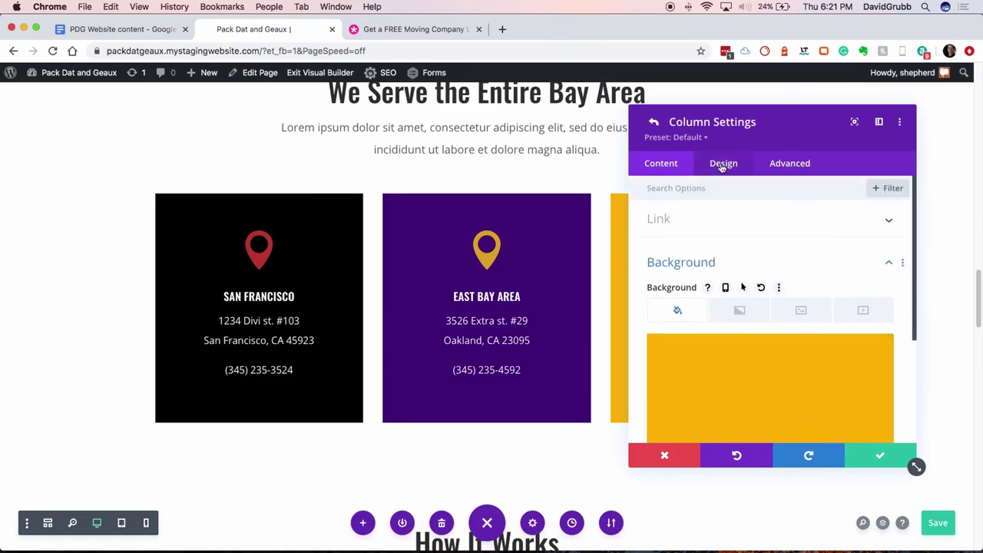
left_click(722, 168)
left_click_drag(730, 130, 380, 135)
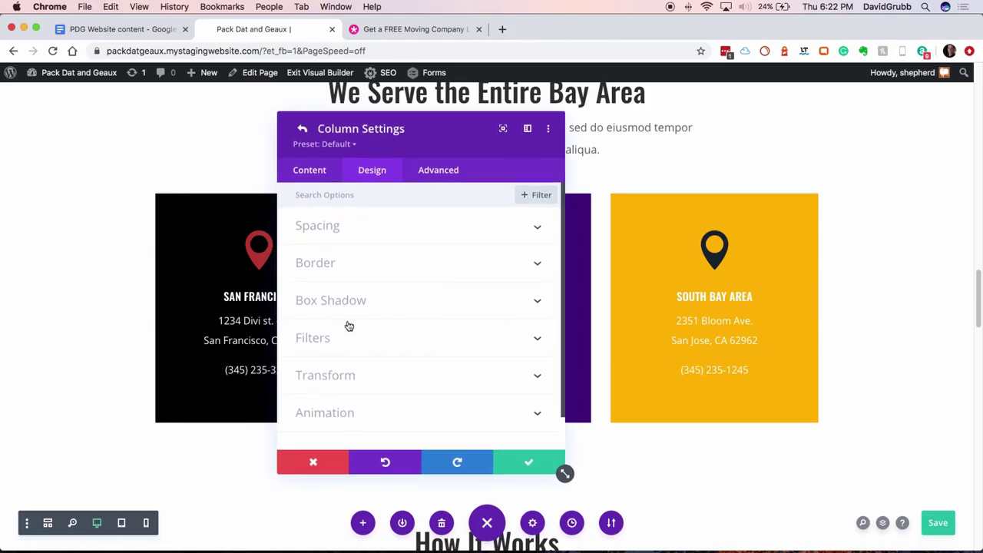
scroll(347, 326, "down", 1)
left_click(321, 179)
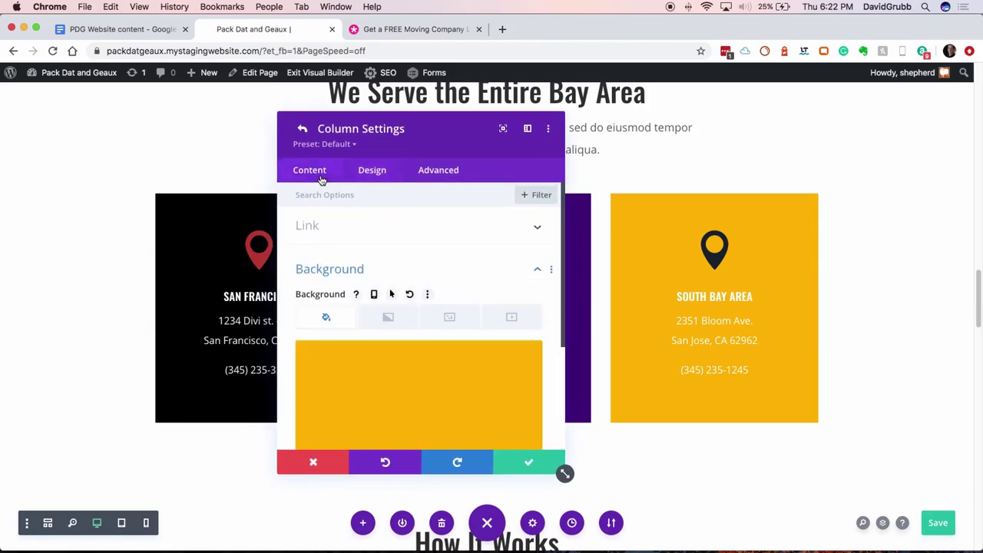
left_click(339, 267)
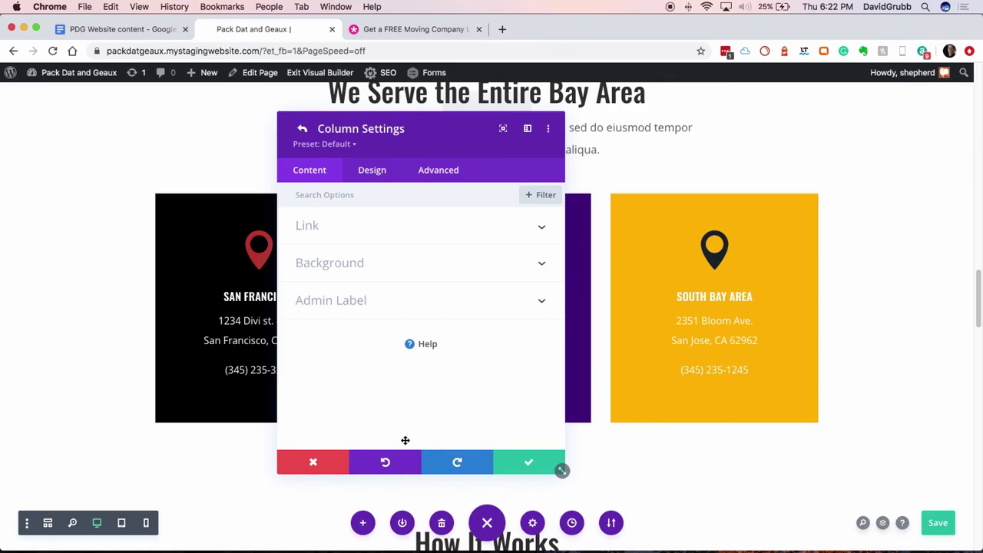
left_click(526, 465)
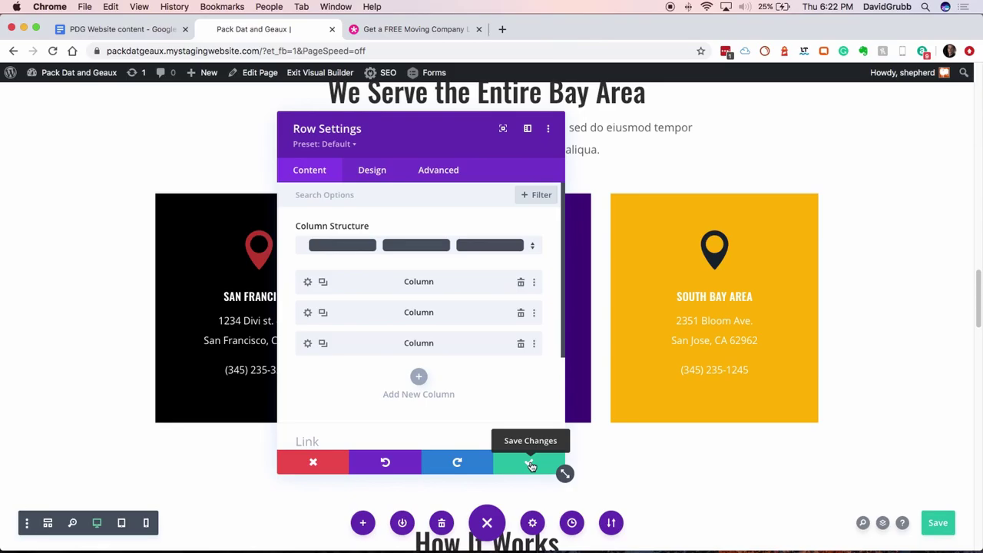
left_click(530, 464)
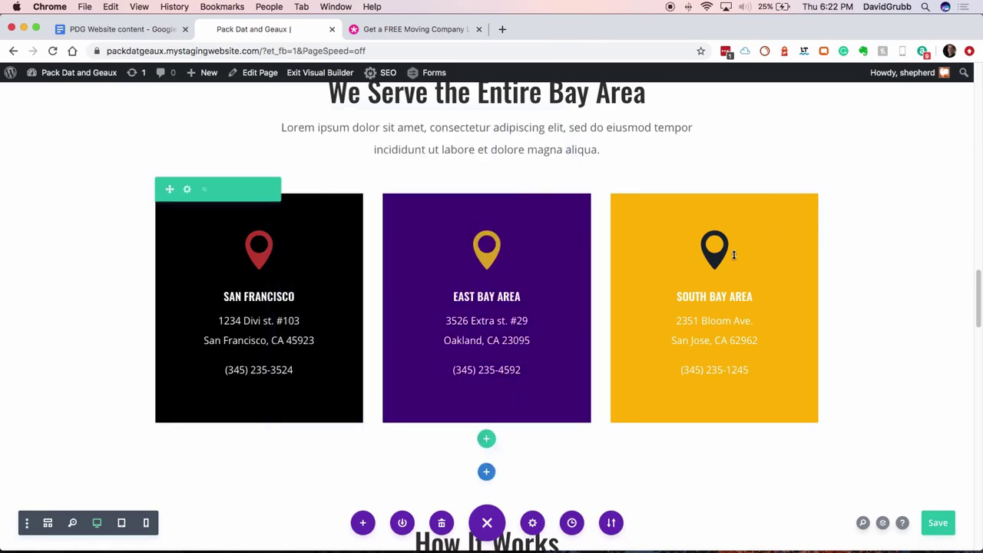
Recolour the location pin icons: black for South Bay Area, the saved orange-yellow for East Bay Area, and dark purple for San Francisco
left_click(694, 261)
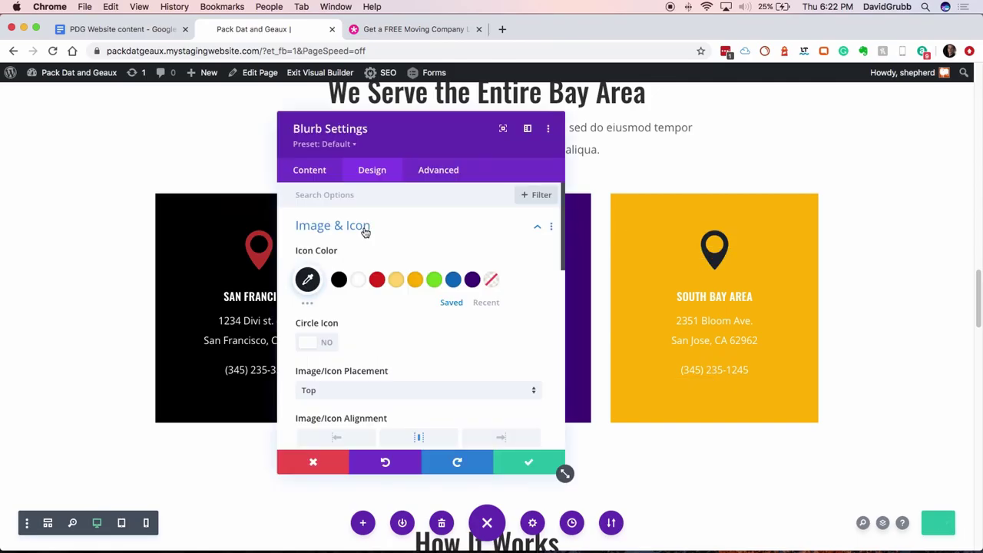
left_click(340, 286)
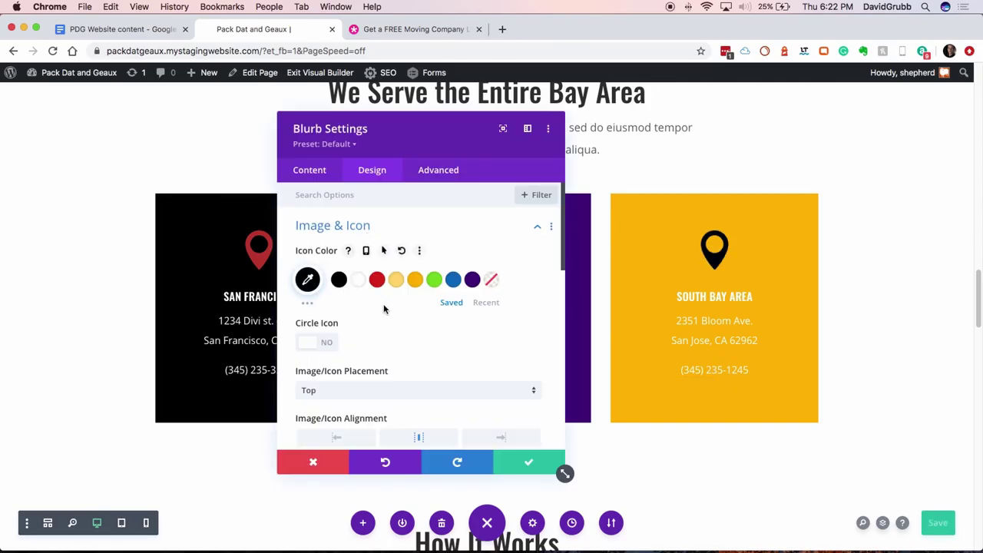
left_click(514, 462)
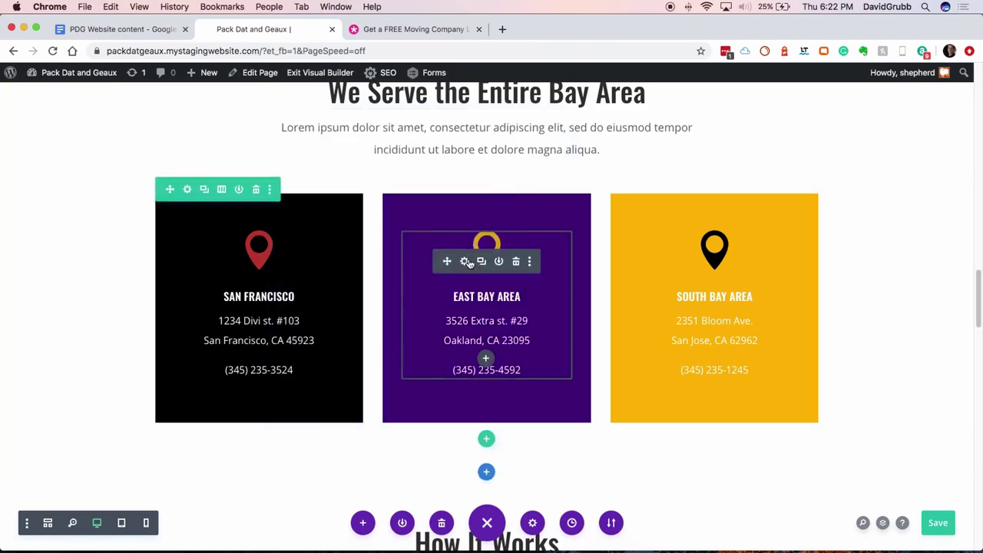
left_click(465, 261)
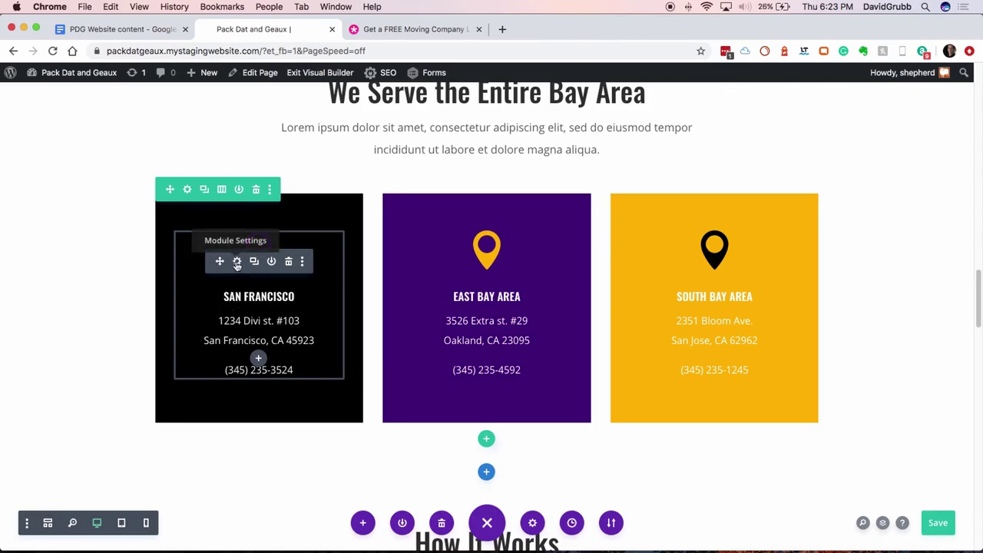
Look up the first location listed under Locations in the "PDG Website content" Google Docs document, and return to the page builder
left_click(151, 34)
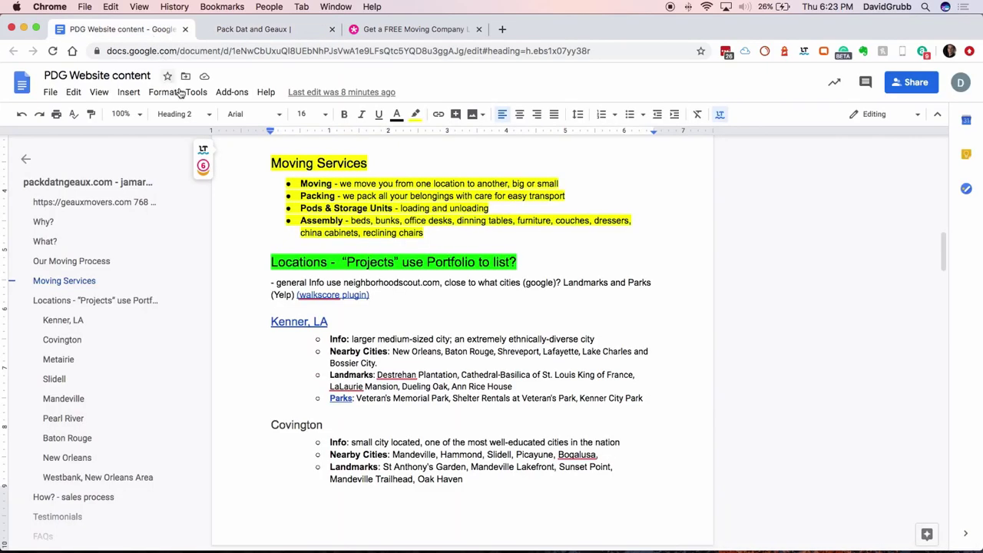
mouse_move(272, 323)
left_mouse_down()
mouse_move(303, 326)
mouse_move(274, 305)
mouse_move(269, 318)
left_mouse_up()
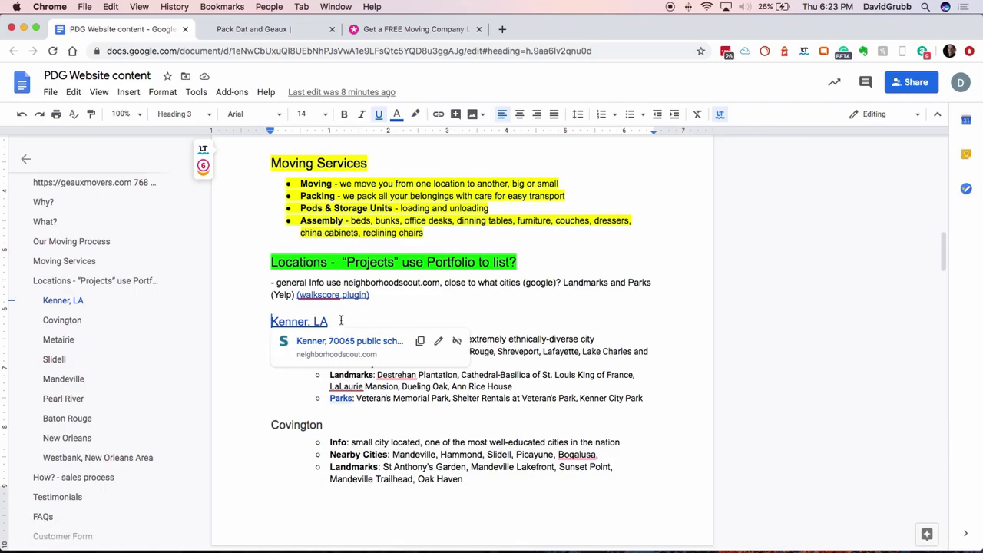
key("ctrl+Tab")
Retitle the San Francisco card's blurb "Kenner", clear its address and phone text from the body, and save the module
left_click(237, 262)
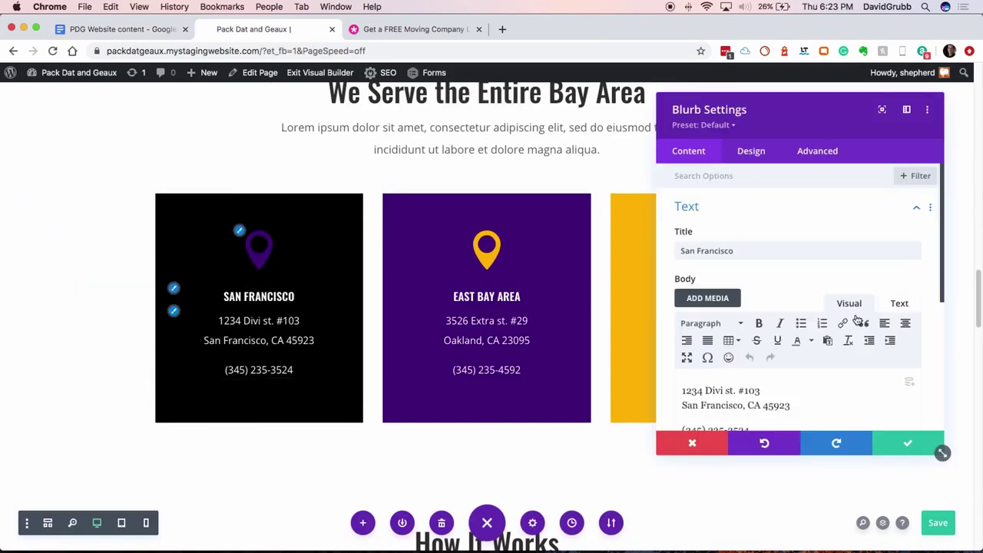
left_click(889, 308)
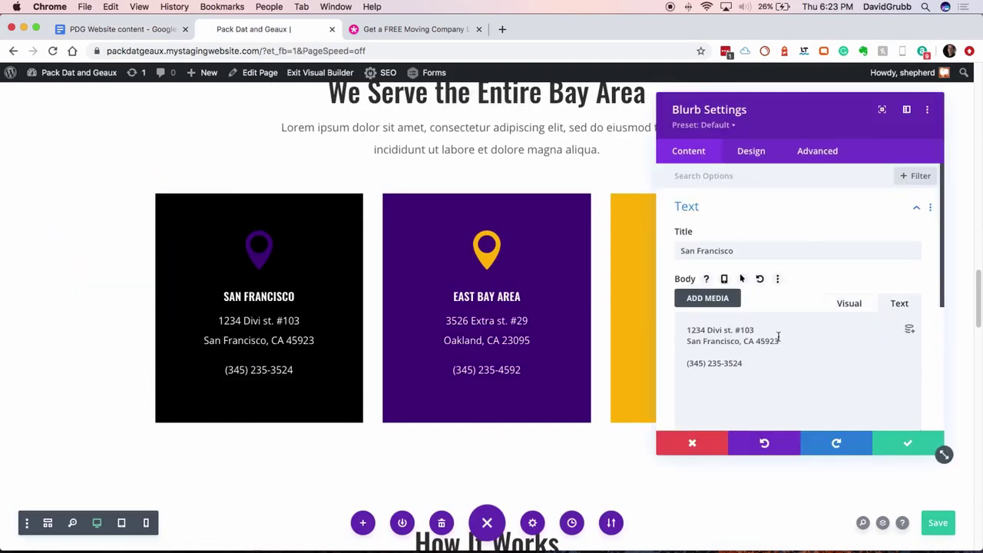
left_click_drag(757, 244, 654, 246)
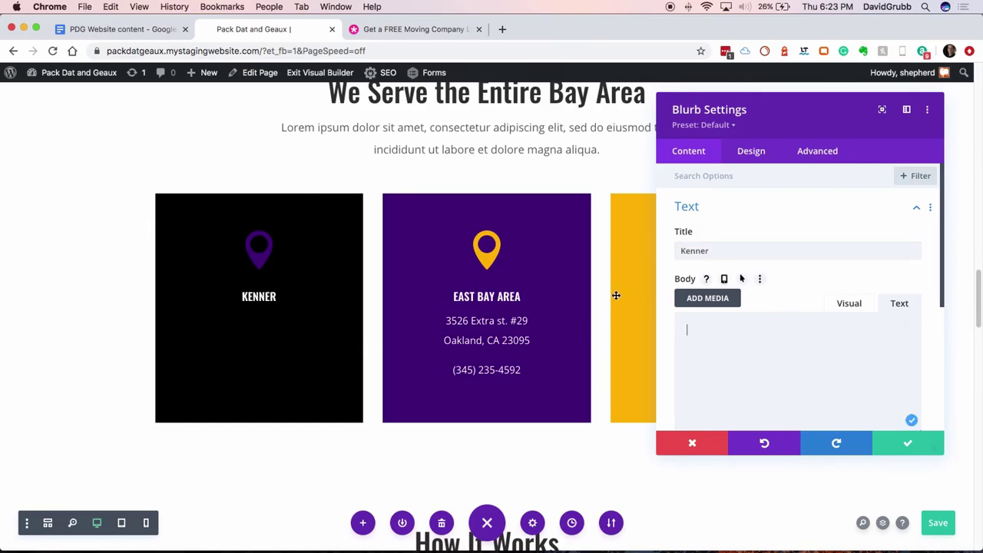
left_click(908, 443)
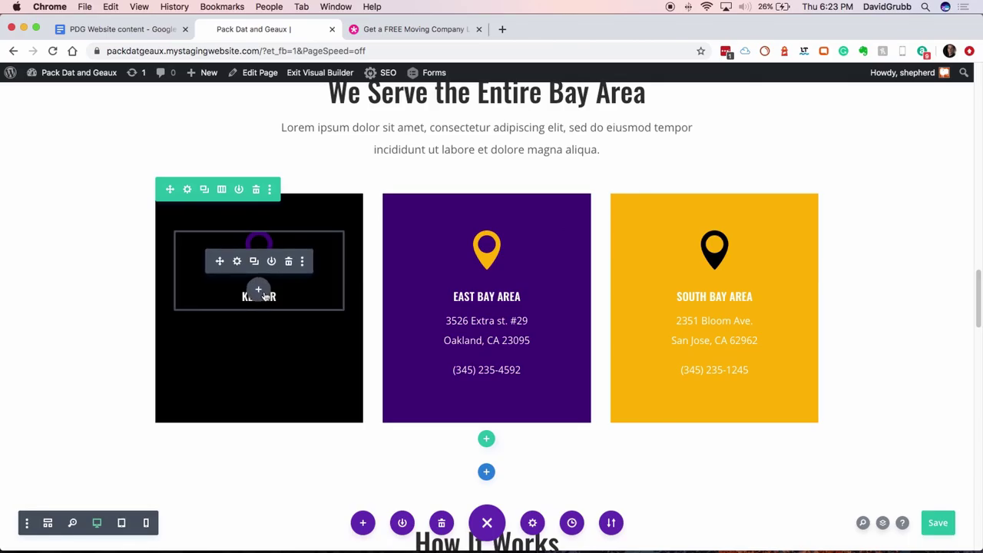
Add an Accordion module below the Kenner blurb and set the background of its first item to black
left_click(258, 293)
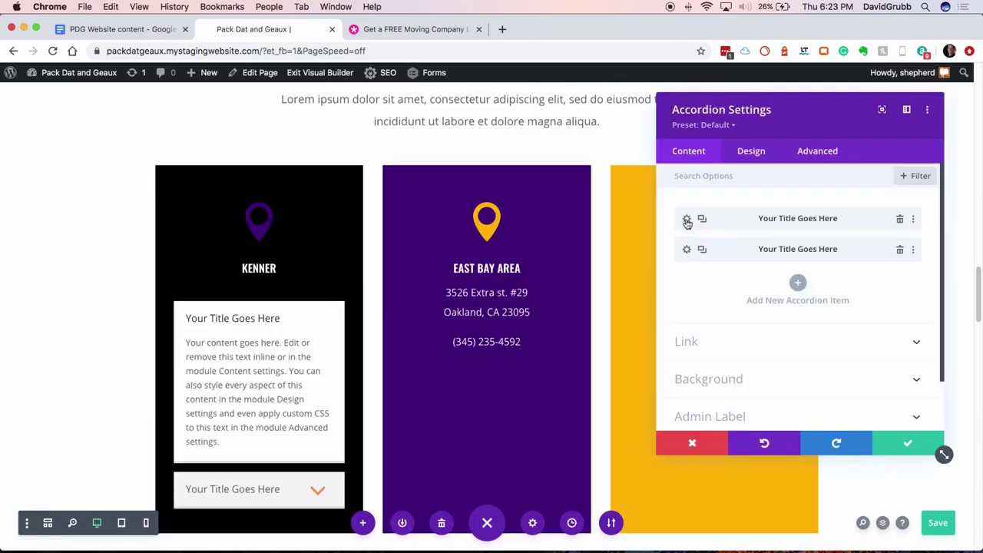
left_click(687, 220)
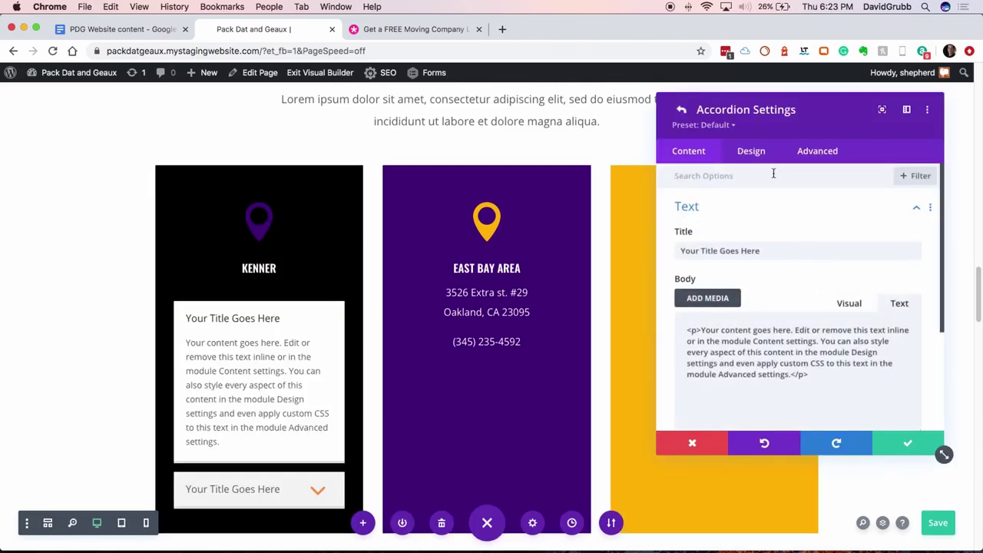
left_click(751, 151)
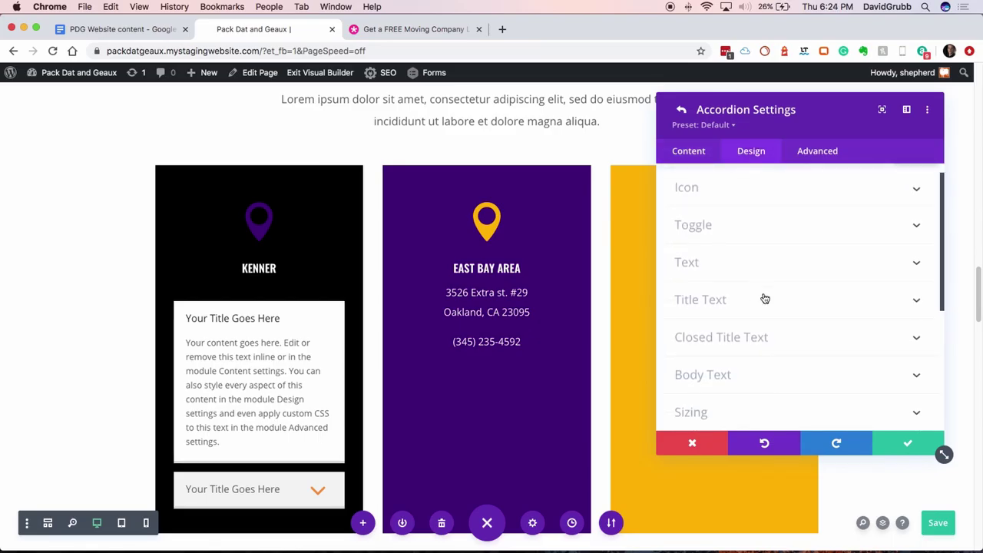
scroll(756, 280, "down", 1)
scroll(744, 262, "down", 1)
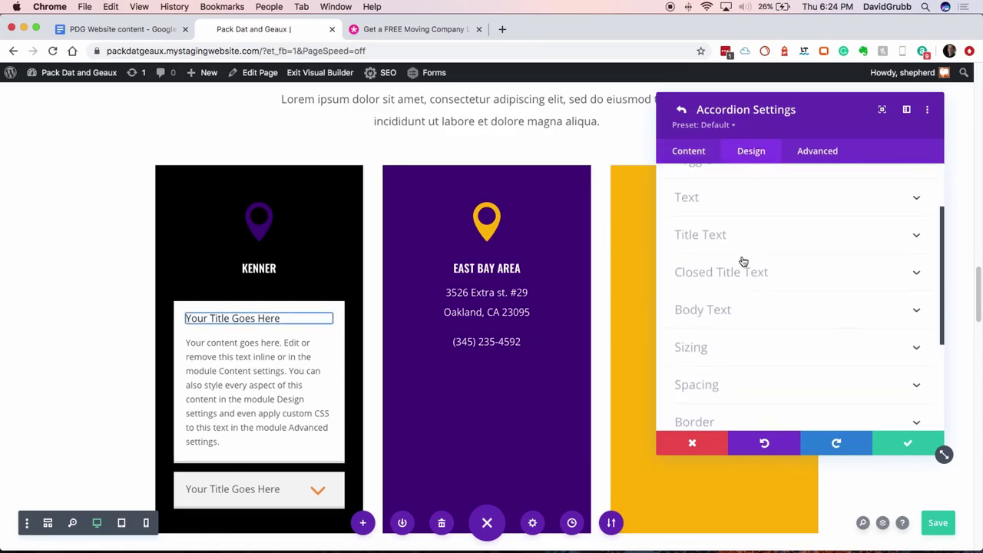
left_click(695, 154)
scroll(758, 274, "down", 4)
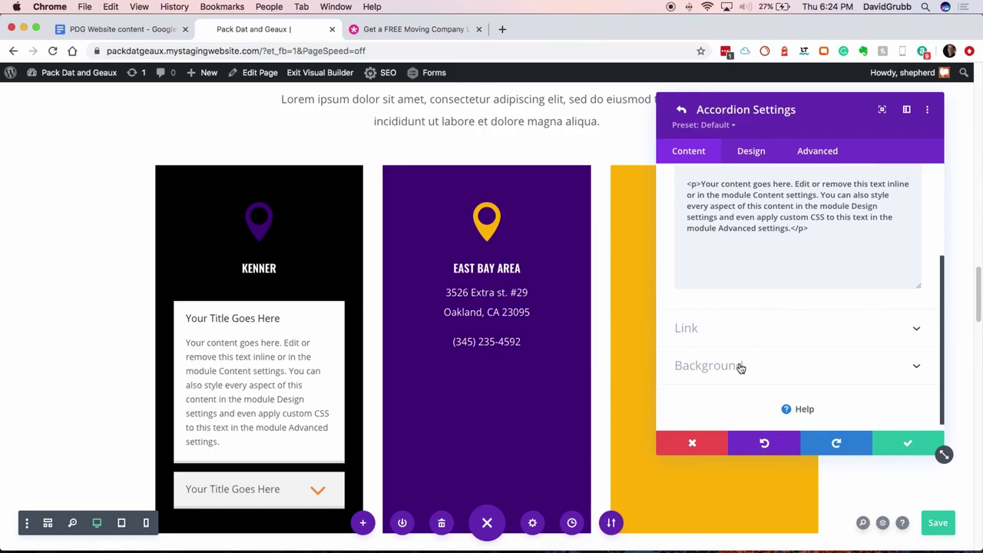
left_click(753, 367)
scroll(758, 369, "up", 1)
left_click(715, 377)
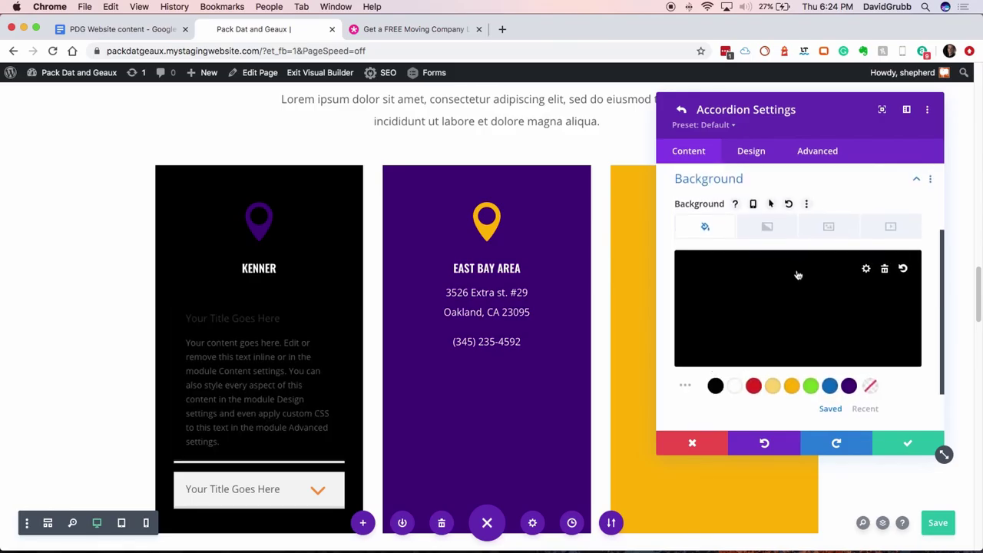
Search the first accordion item's settings for "light", and clear the search
scroll(798, 274, "up", 2)
scroll(797, 274, "up", 1)
left_click(738, 290)
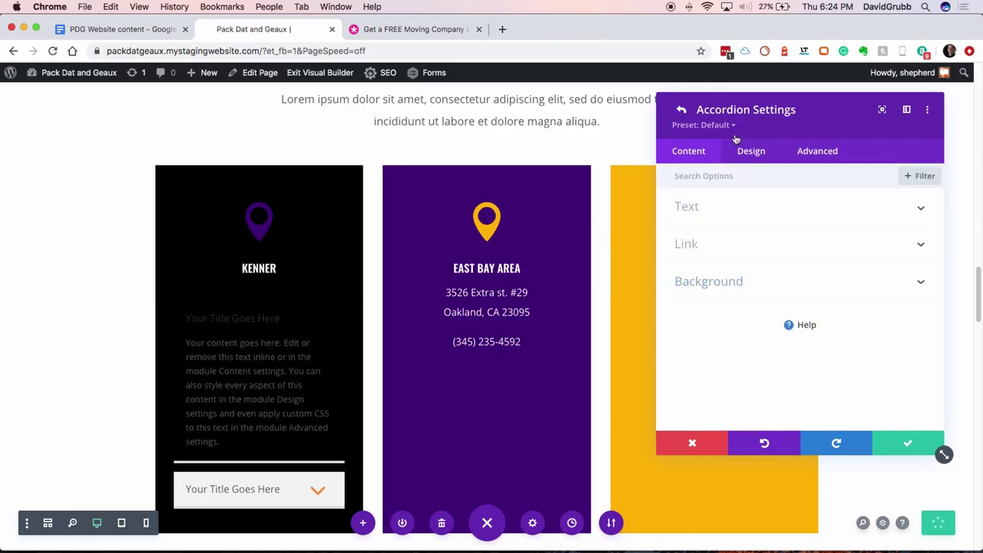
left_click(735, 175)
type("light")
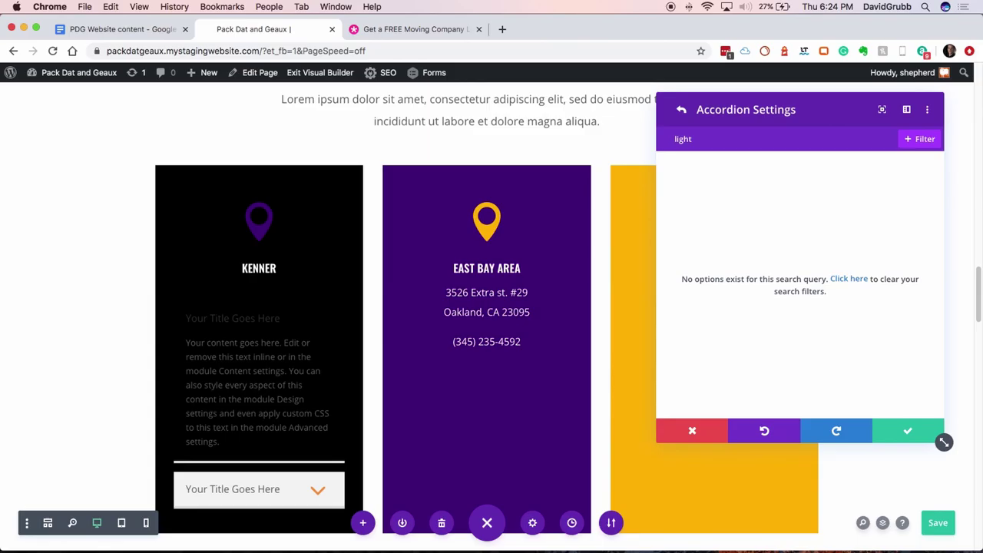
key("BackSpace")
key("BackSpace")
key("BackSpace")
key("BackSpace")
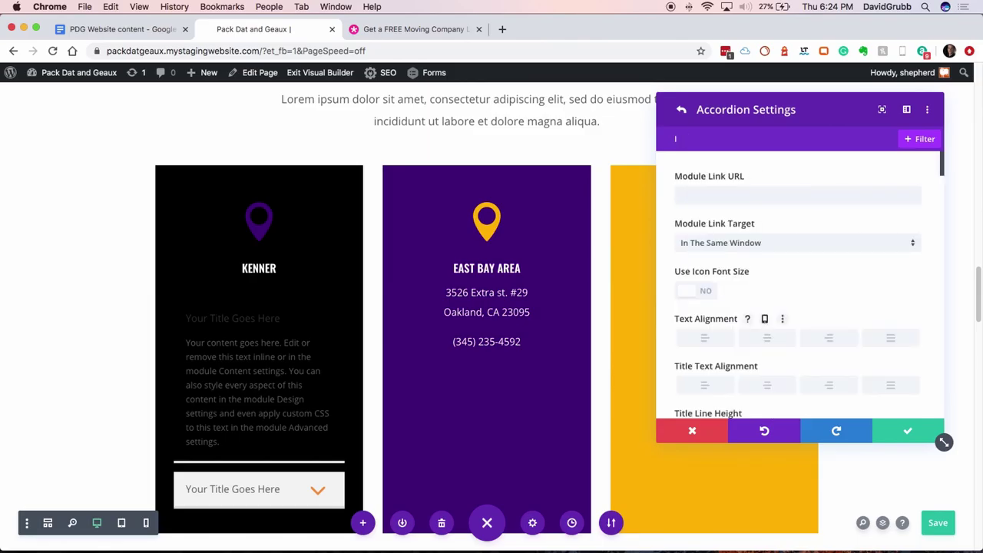
key("BackSpace")
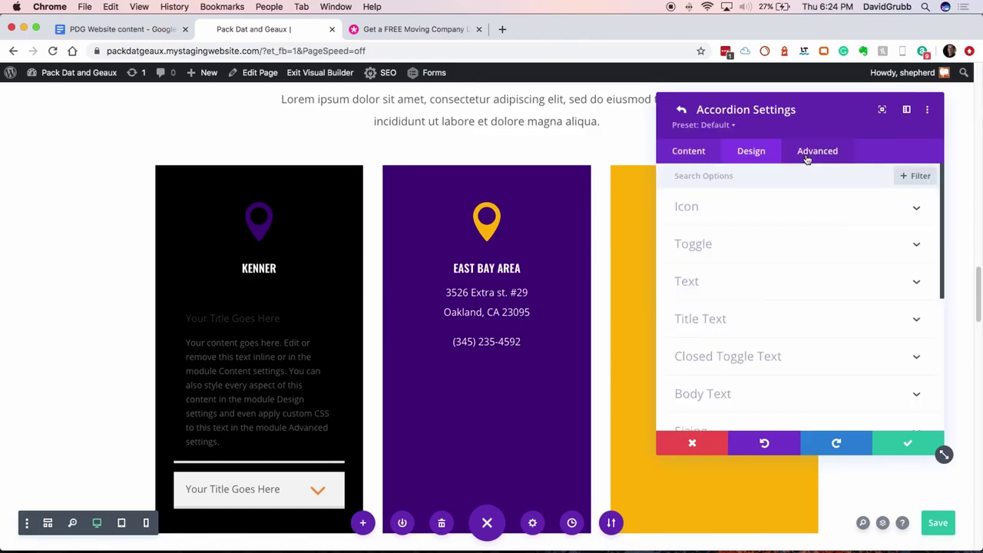
Set the body text colour and the title text colour of the first accordion item to white
left_click(784, 283)
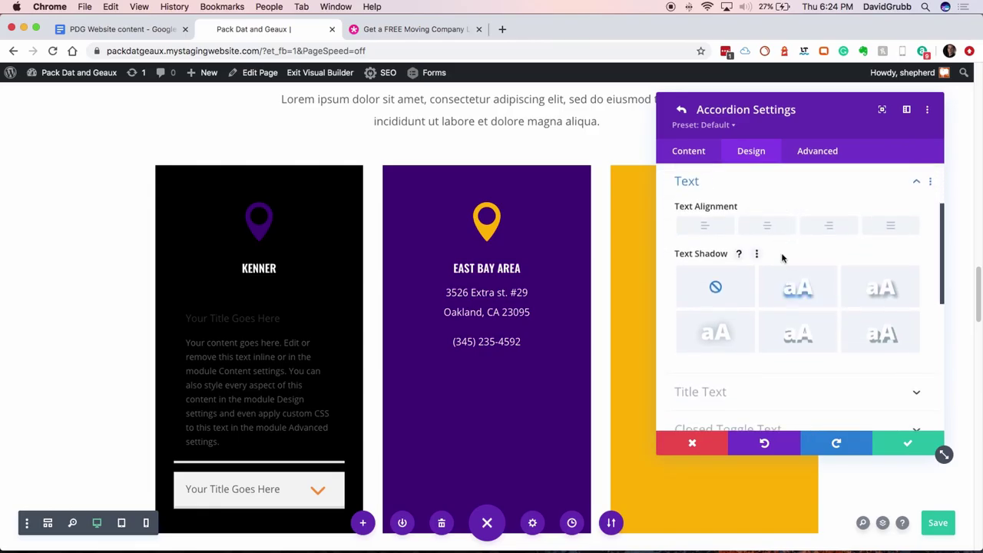
left_click(752, 186)
scroll(761, 197, "up", 1)
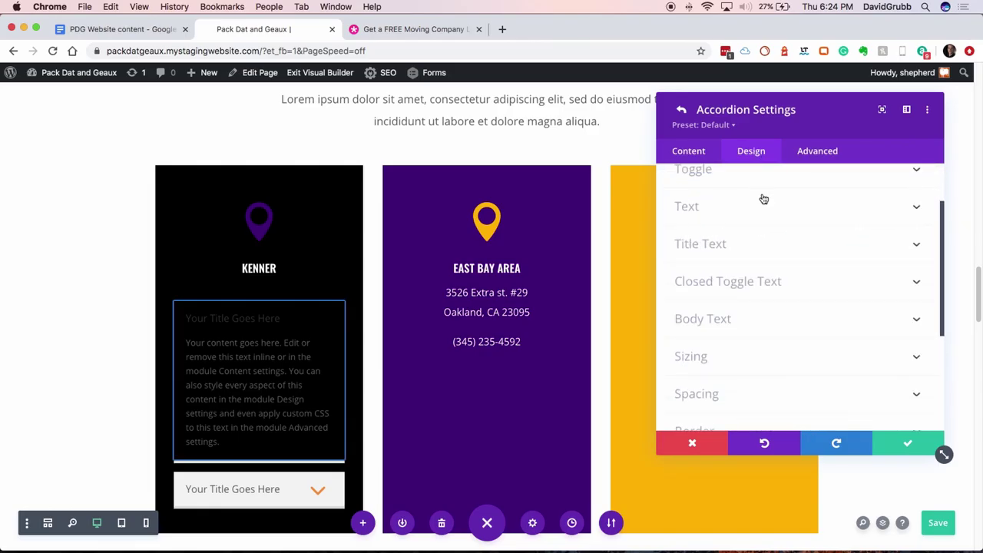
scroll(762, 231, "down", 2)
left_click(757, 254)
scroll(757, 255, "down", 3)
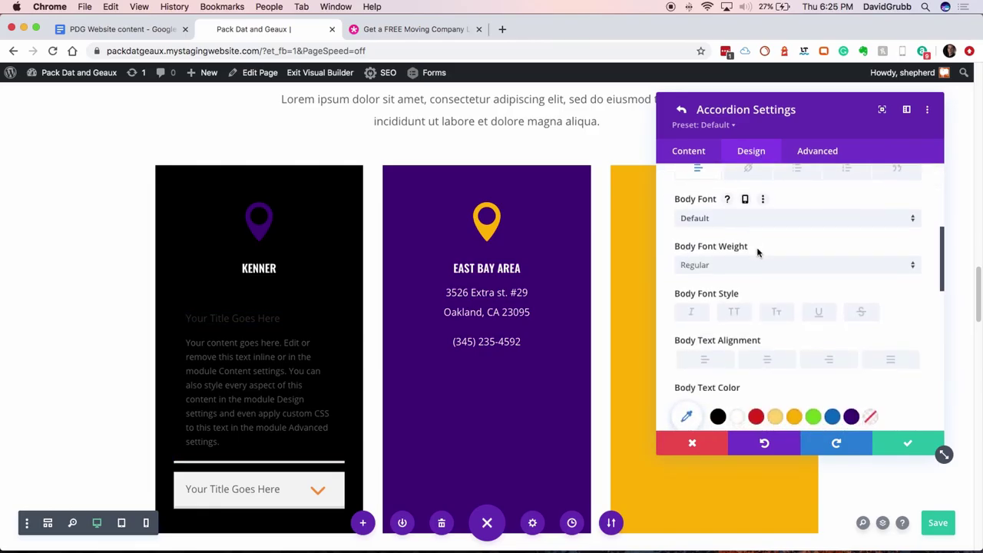
left_click(739, 296)
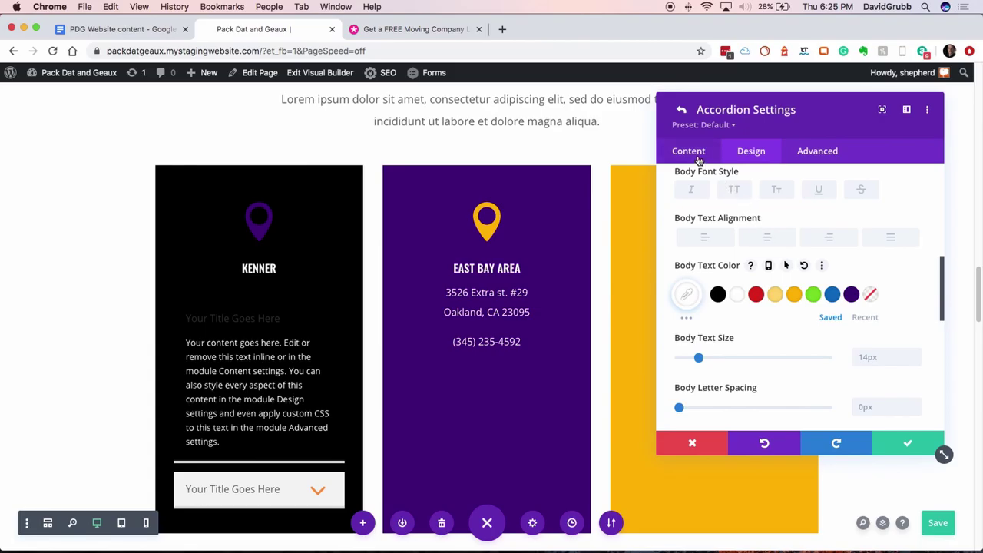
scroll(761, 223, "up", 10)
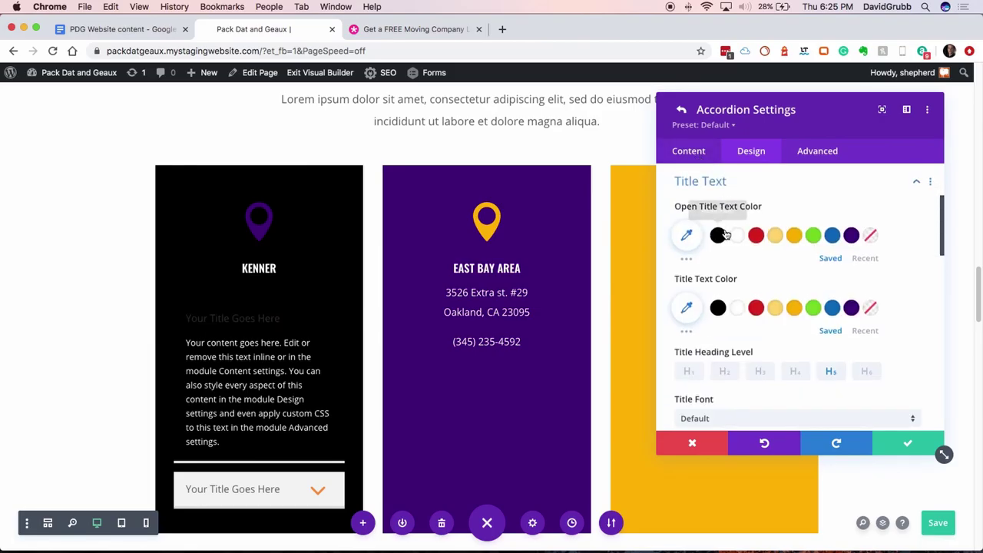
left_click(737, 307)
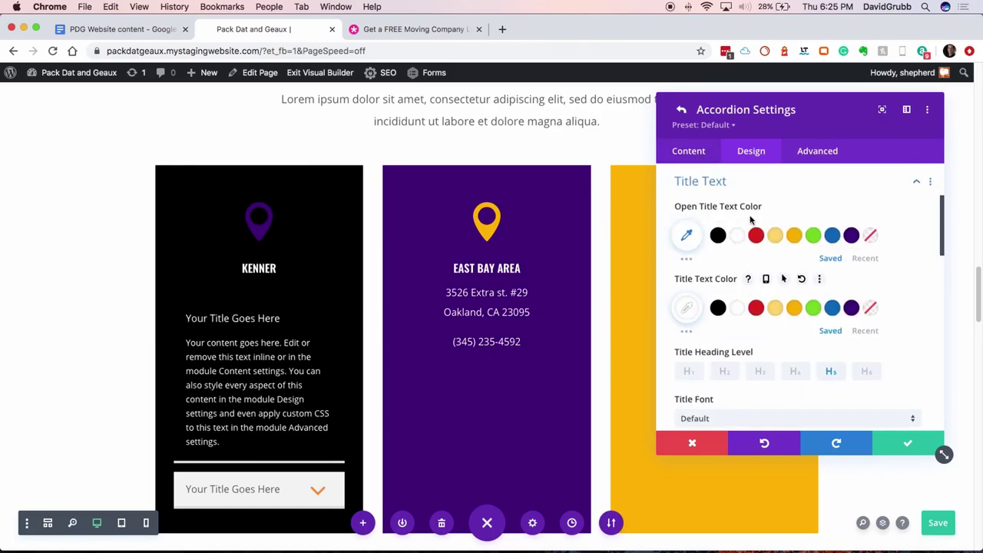
Title the first accordion item "Info", enter "larger medium-sized city; an extremely ethnically-diverse city" as its body, and save the item
left_click(703, 153)
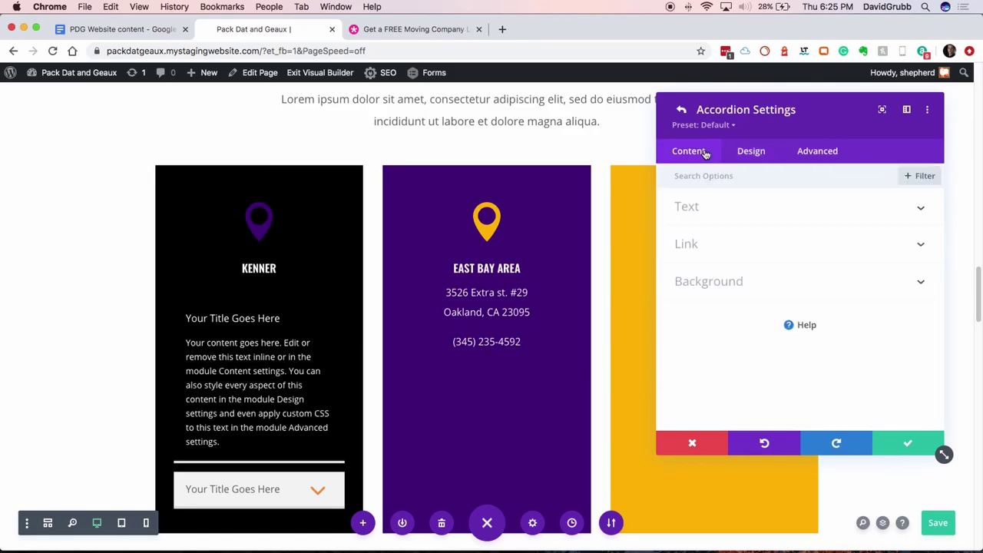
left_click(713, 221)
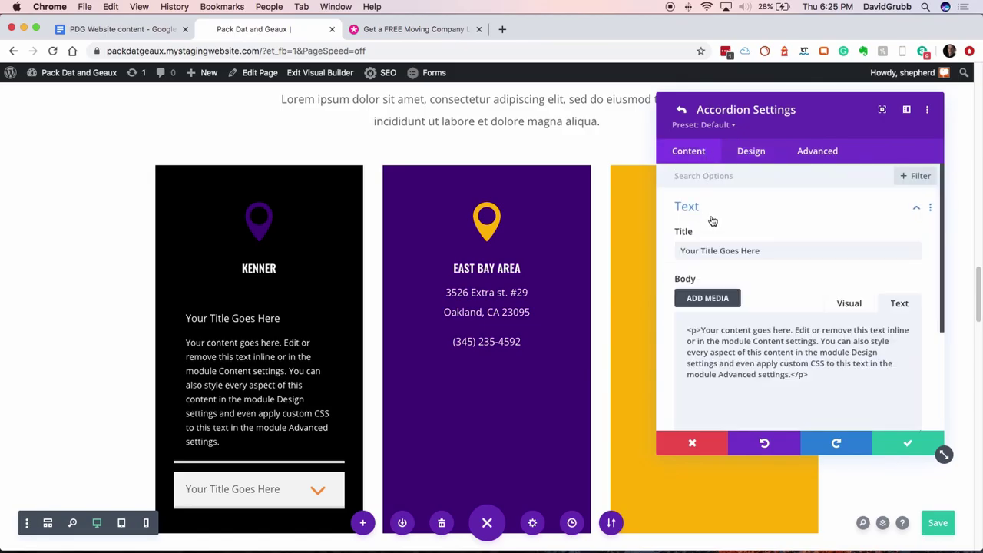
left_click(767, 252)
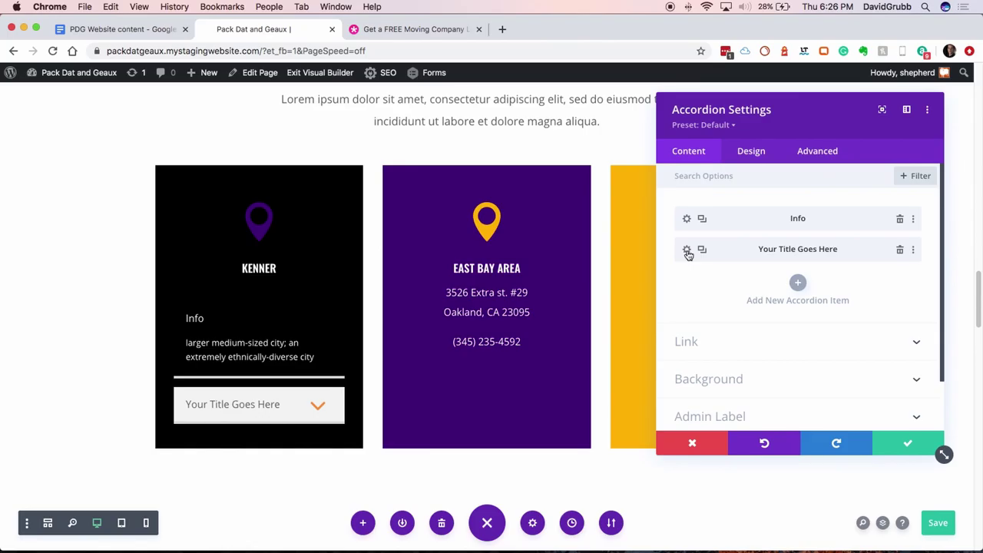
Title the second accordion item "Nearby Cities" and fill its body with Kenner's nearby cities copied from the "PDG Website content" Google Docs document
left_click(687, 249)
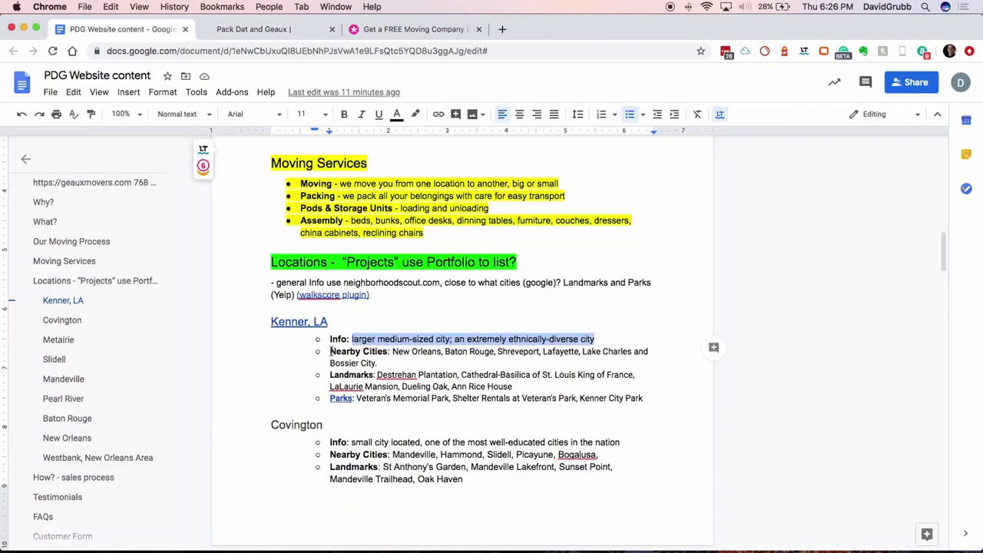
left_click_drag(335, 352, 381, 352)
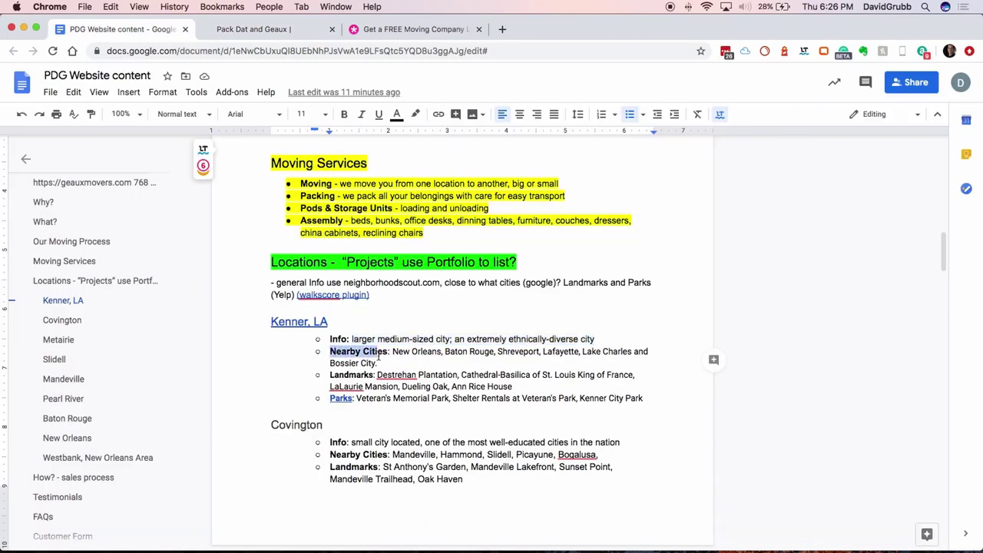
left_click_drag(381, 352, 387, 352)
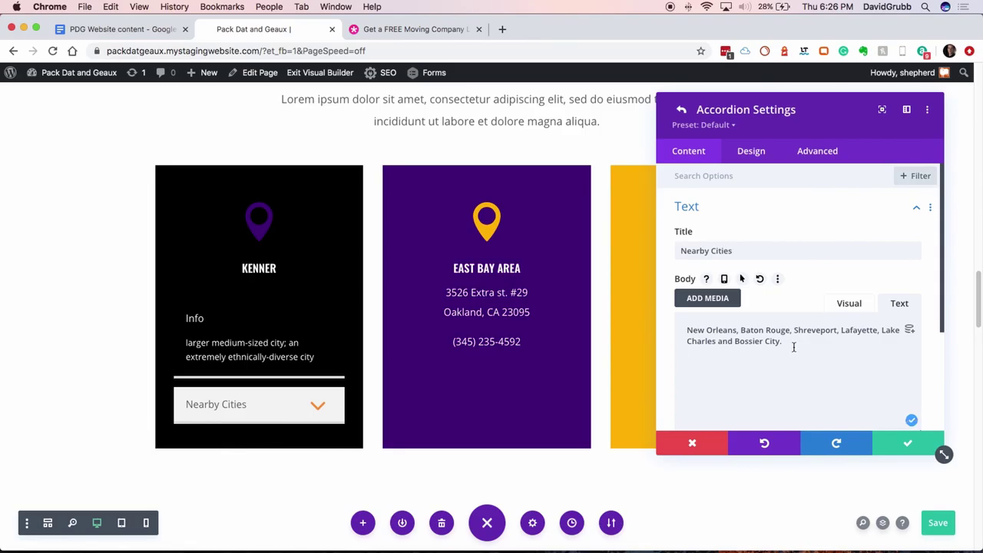
Set the text colour of the Nearby Cities accordion item to white
left_click(751, 152)
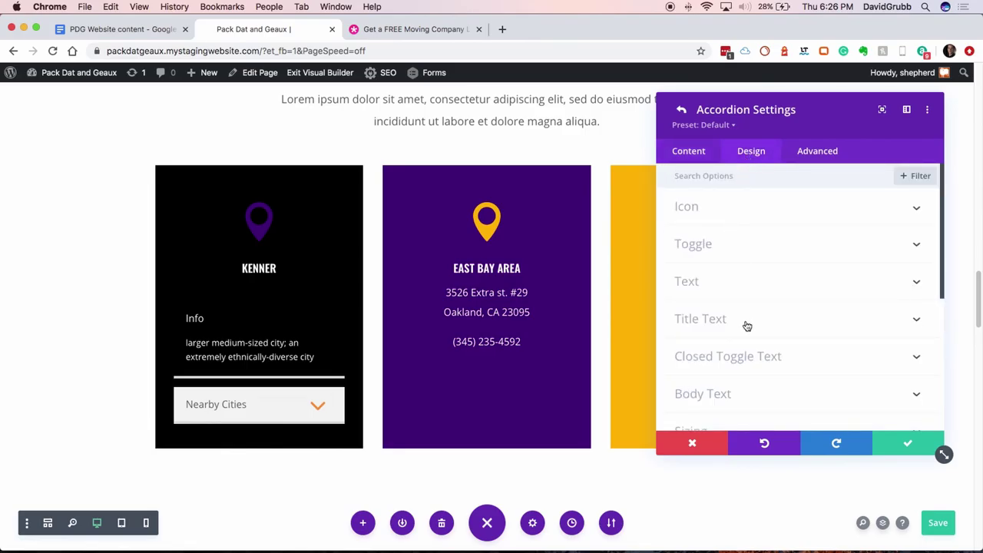
scroll(746, 325, "down", 3)
left_click(760, 296)
left_click(760, 296)
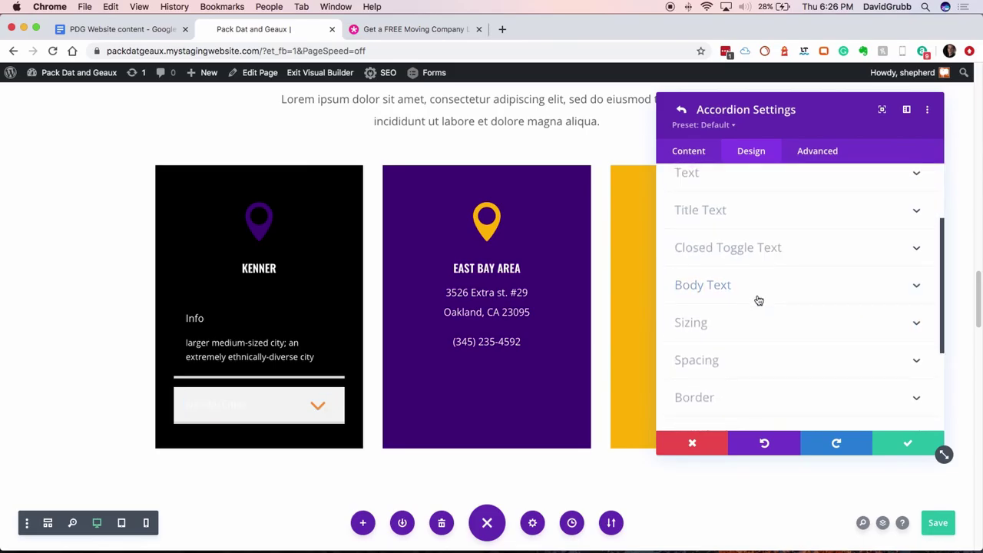
scroll(759, 300, "up", 3)
scroll(759, 301, "down", 2)
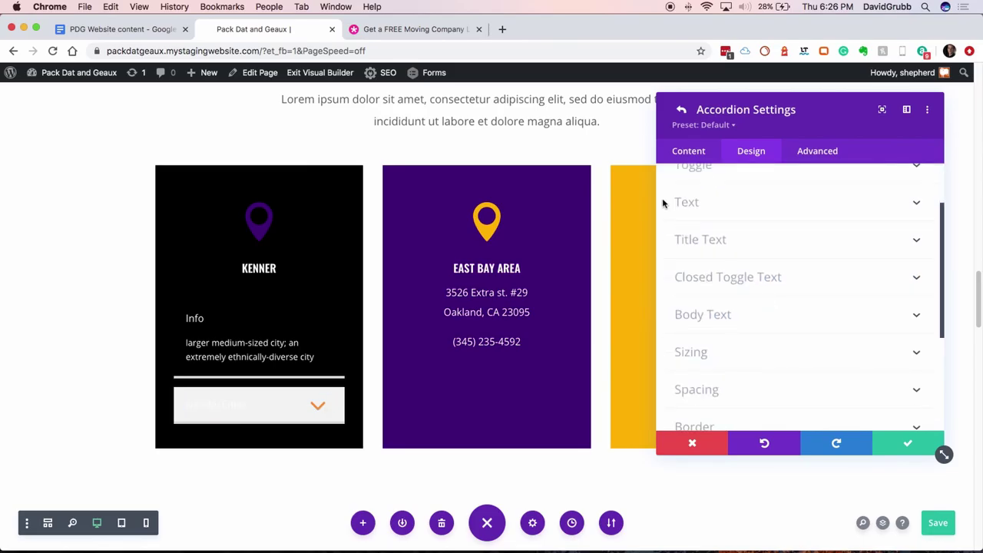
Set the Nearby Cities item's background to black (#000000) and save the item
left_click(672, 155)
left_click(701, 284)
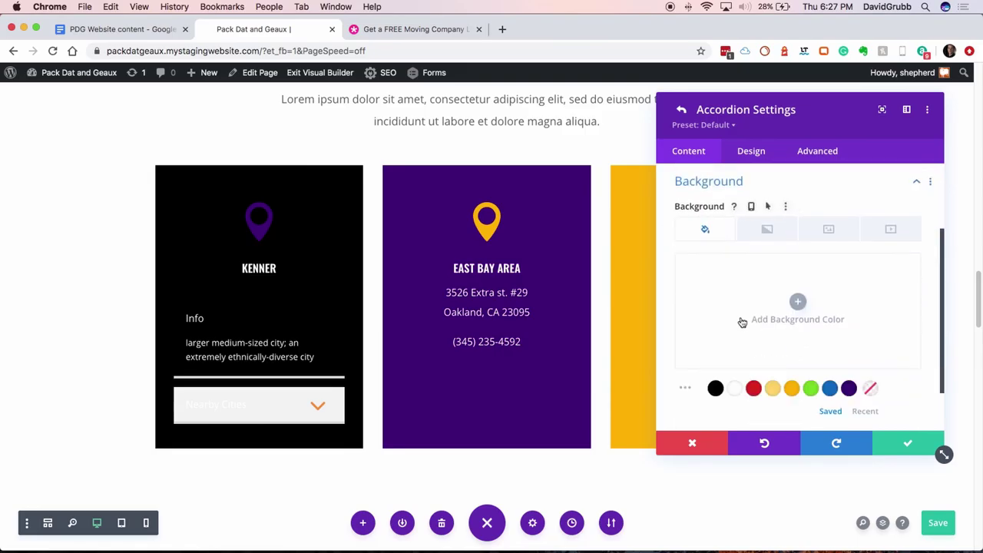
left_click(716, 388)
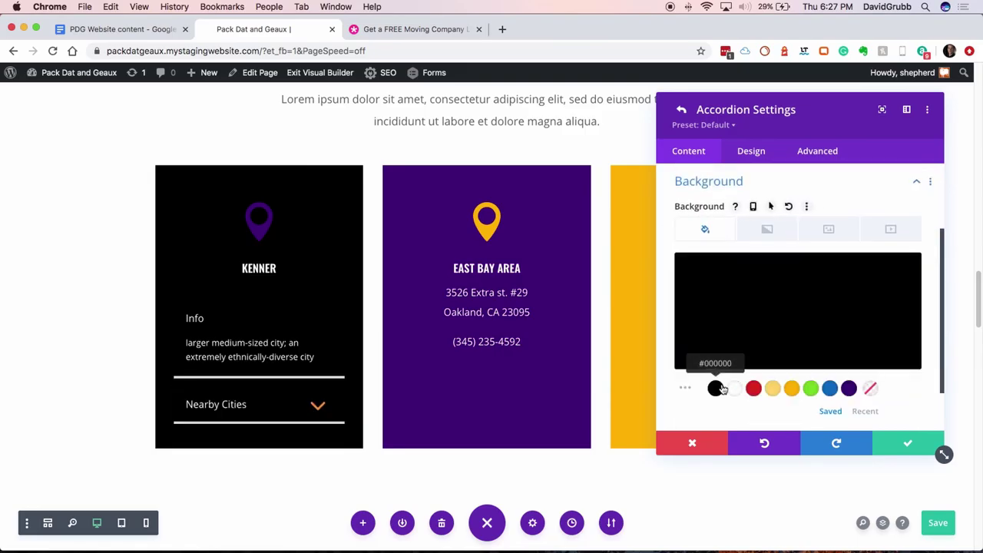
left_click(908, 446)
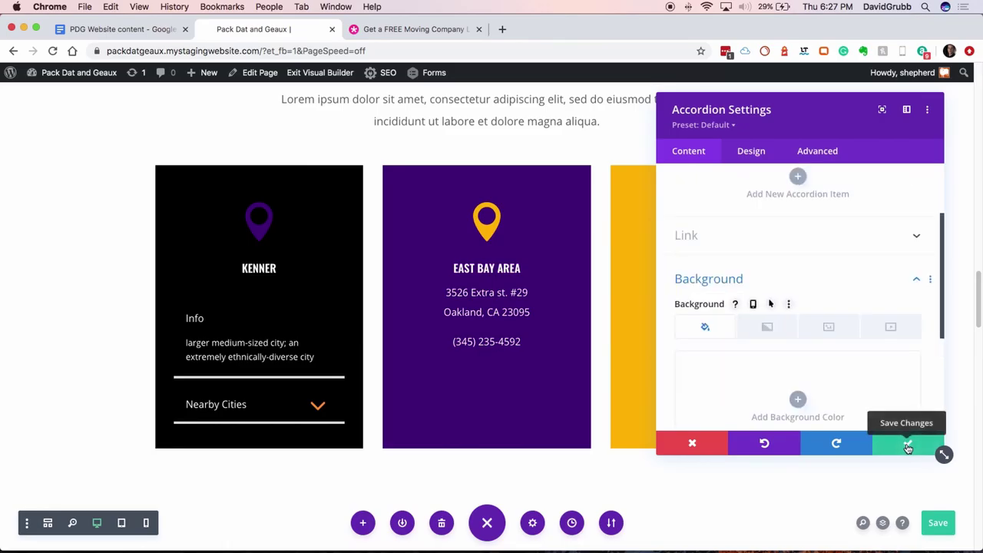
Duplicate the Nearby Cities item to make Landmarks and Parks items, fill them with Kenner's details from the Google Docs document, and save the accordion
scroll(855, 361, "up", 3)
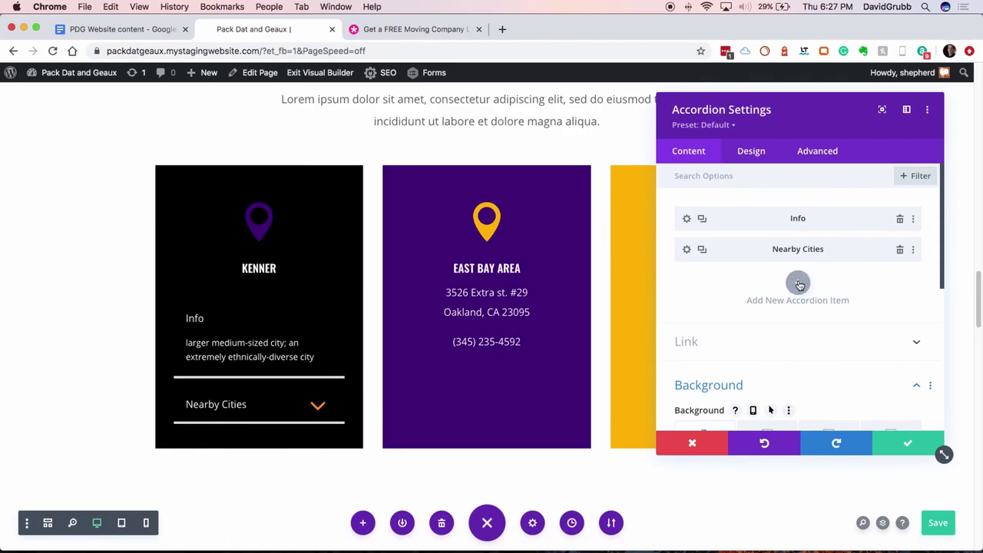
left_click(703, 250)
key("super+1")
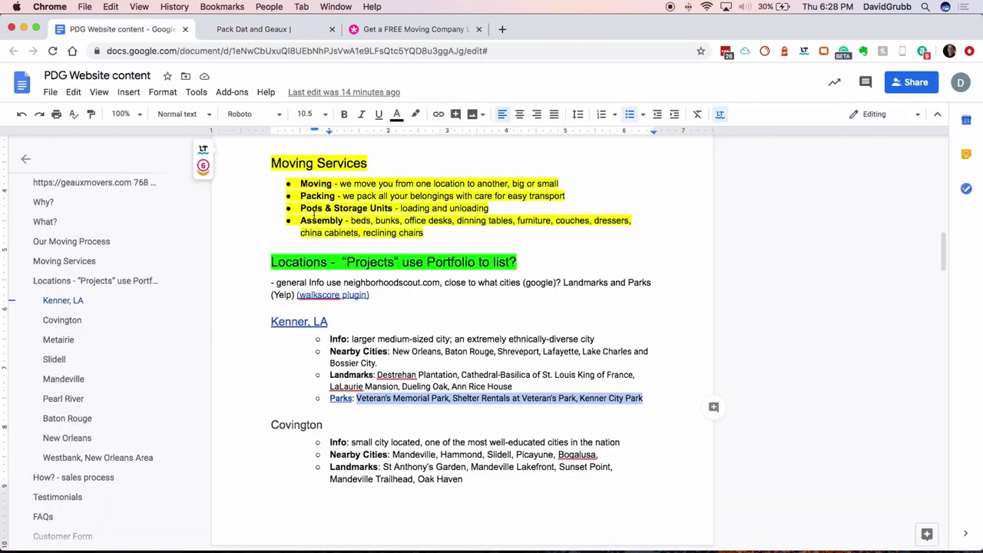
scroll(281, 329, "down", 1)
key("super+2")
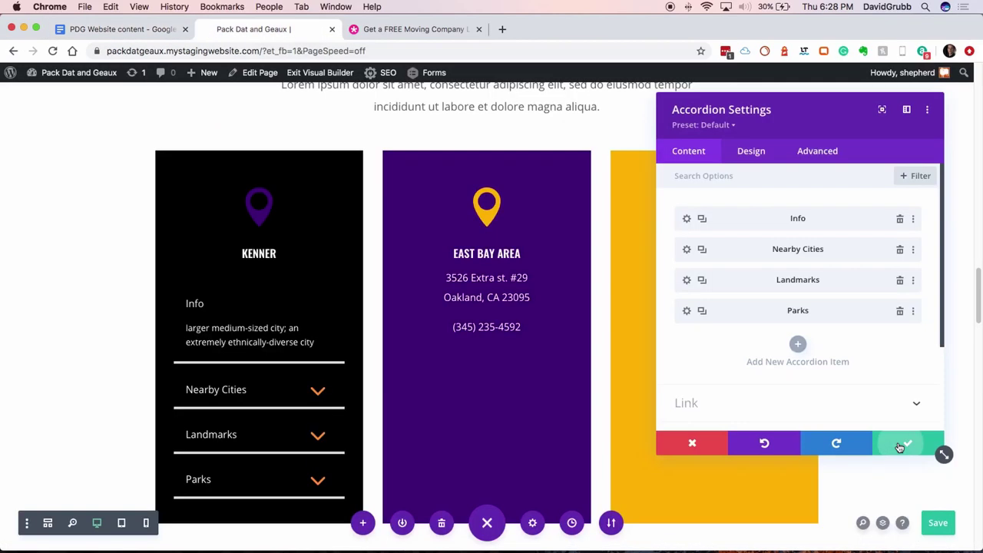
left_click(900, 444)
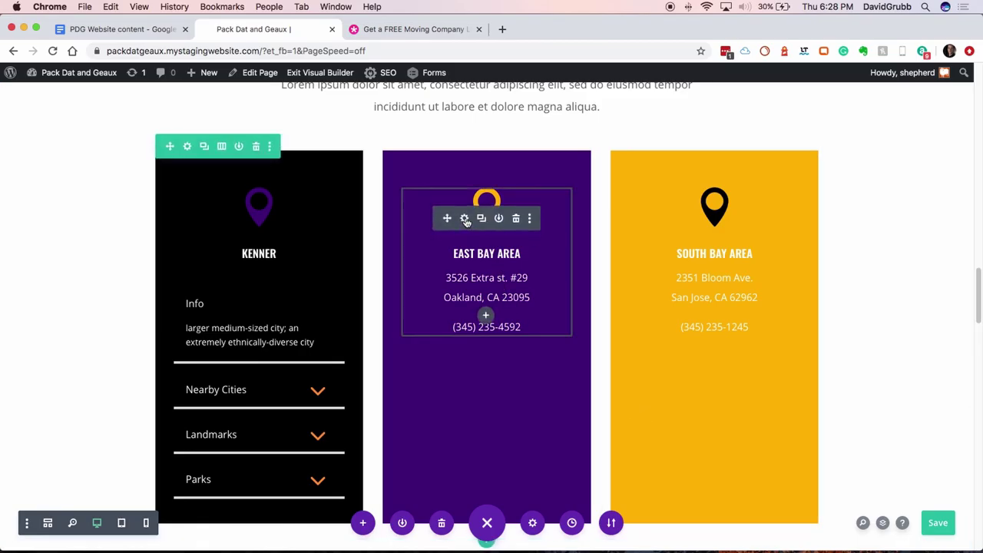
Retitle the East Bay Area card's blurb "Covington", clear its address and phone text from the body, and save the module
left_click(465, 219)
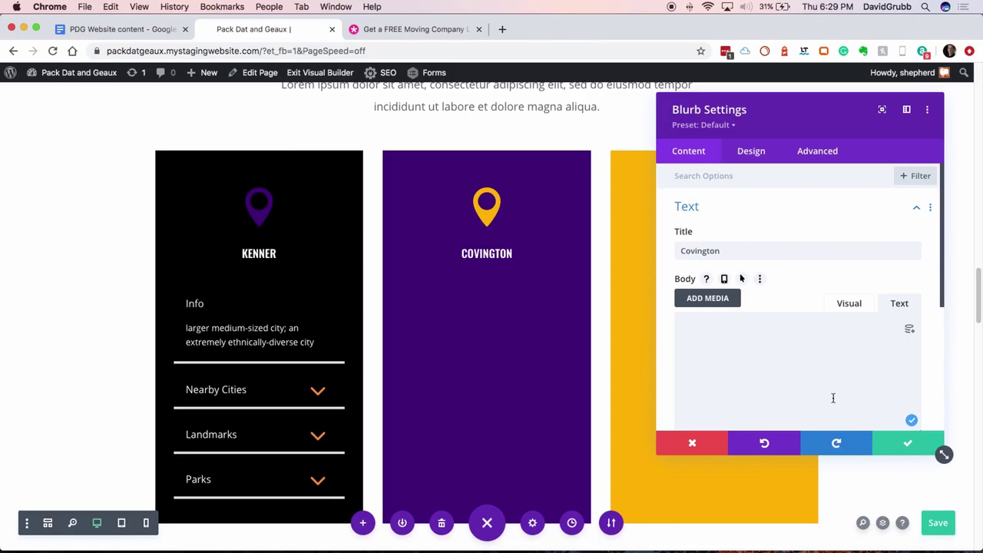
left_click(897, 454)
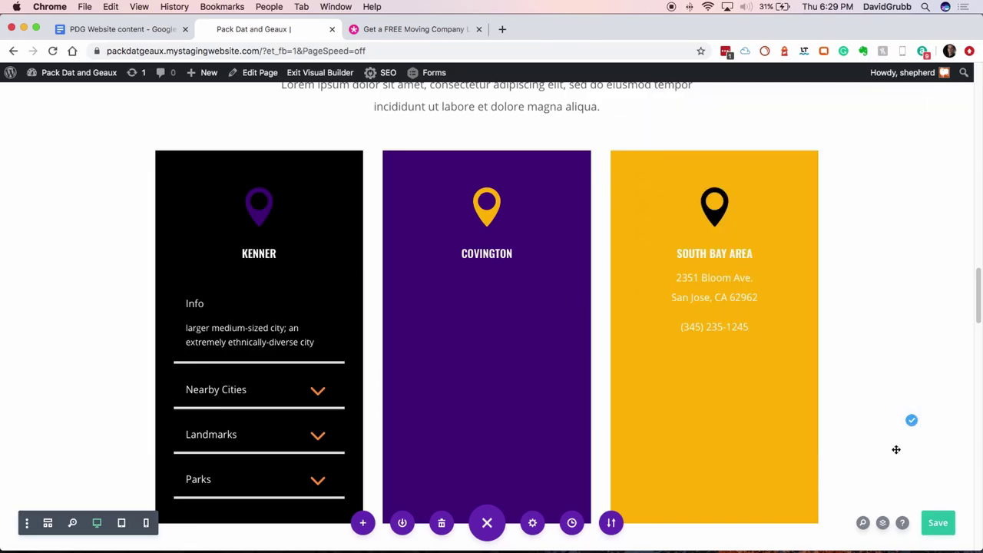
Duplicate the Kenner accordion and place the copy in the purple card below the Covington blurb
mouse_move(258, 320)
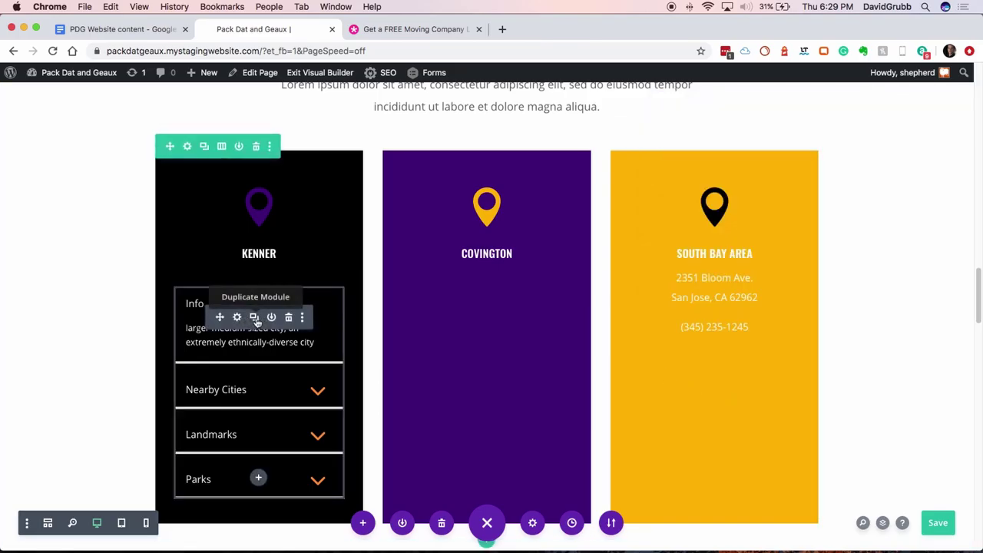
left_click(258, 323)
scroll(402, 328, "down", 1)
left_click_drag(403, 329, 476, 153)
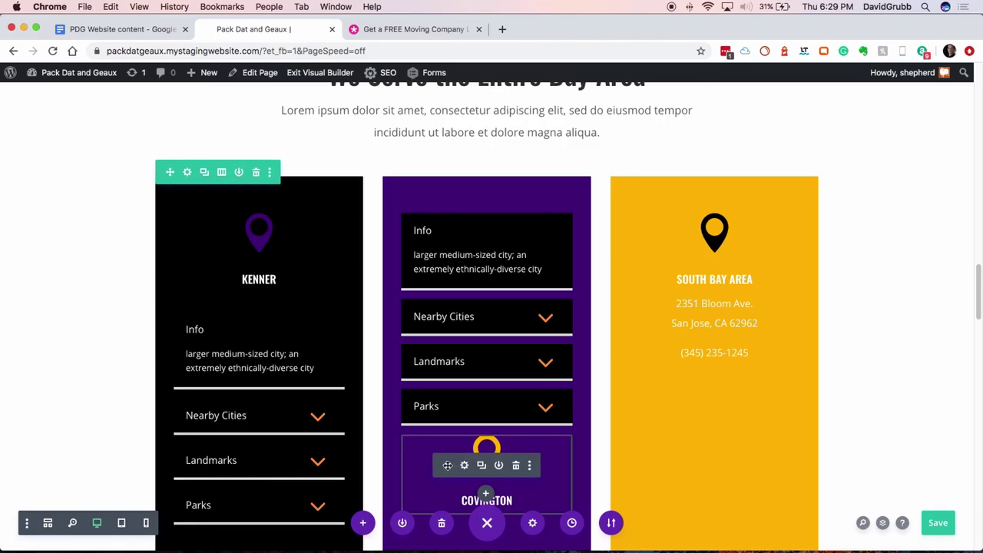
left_click_drag(447, 466, 488, 281)
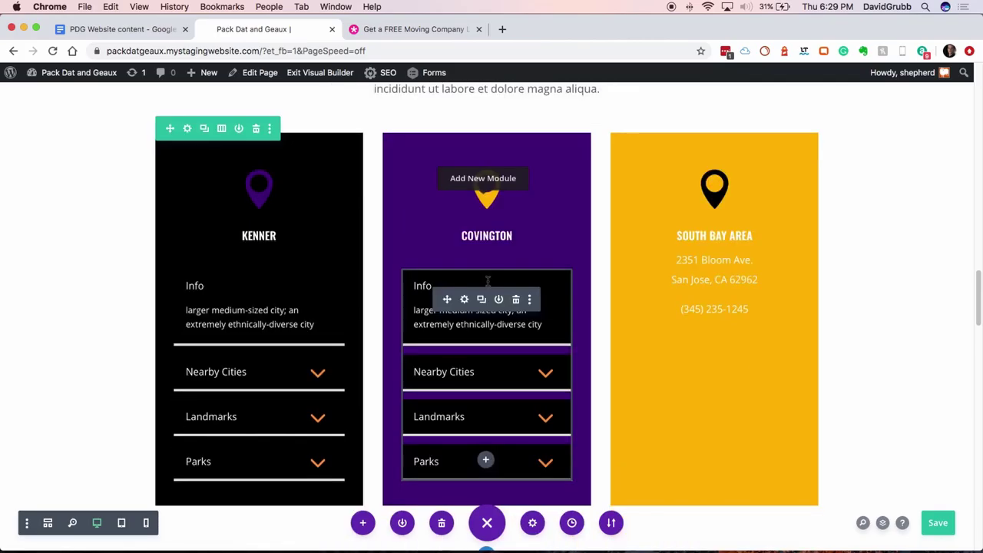
Change the Covington accordion's Info body to "small city located, one of the most well-educated cities in the nation" and its background to dark purple
left_click(464, 299)
scroll(760, 228, "up", 2)
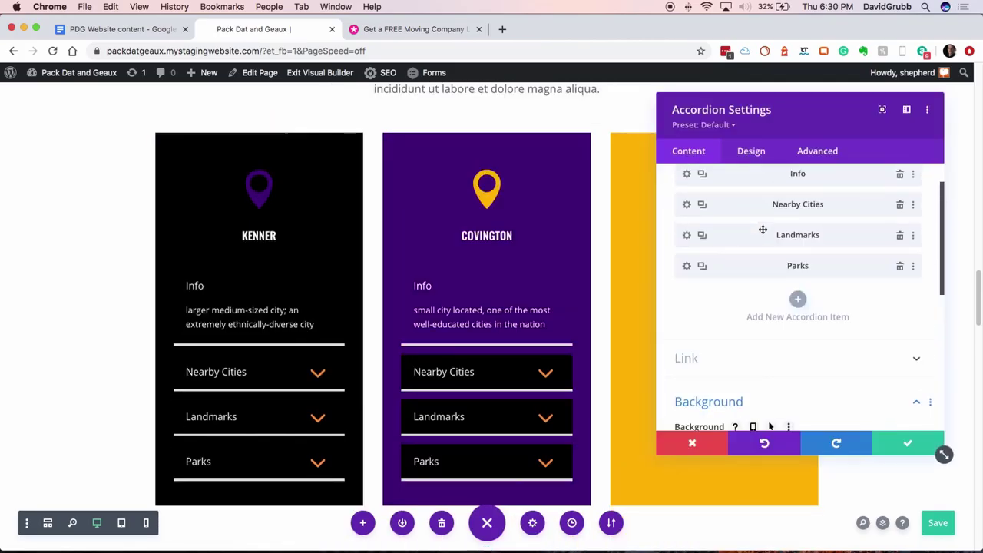
Extend the Info item's styles to the other items in the Covington accordion, and open the Nearby Cities item's settings
scroll(760, 228, "up", 1)
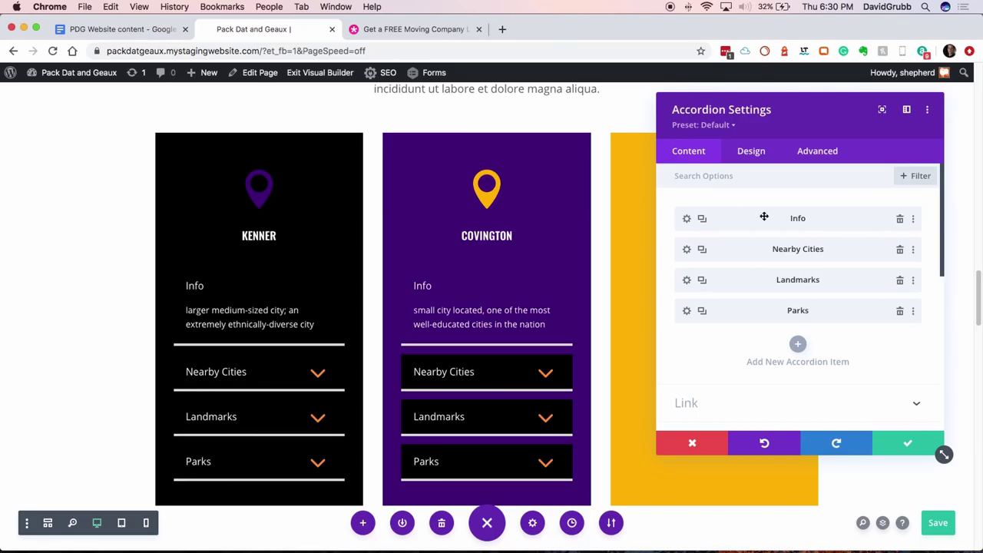
left_click(913, 220)
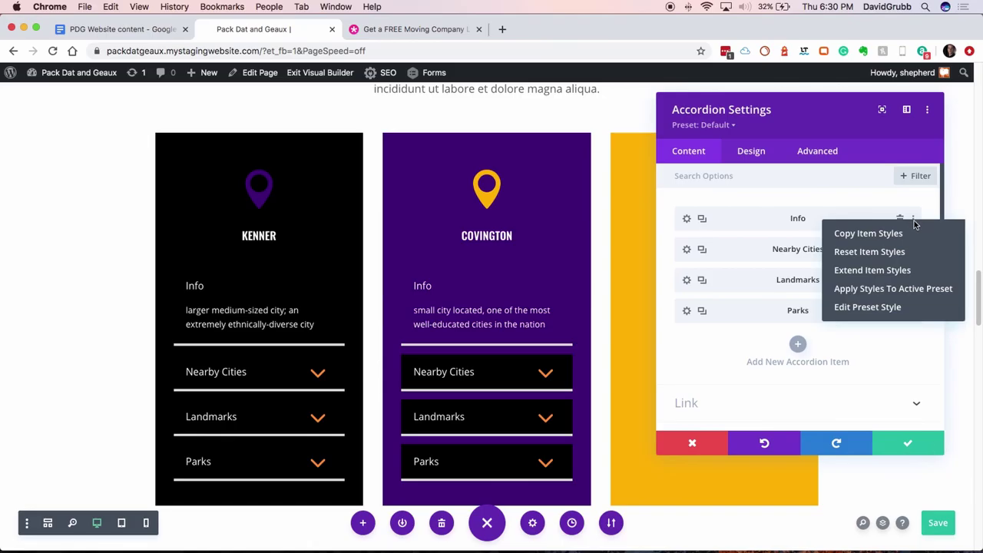
left_click(907, 270)
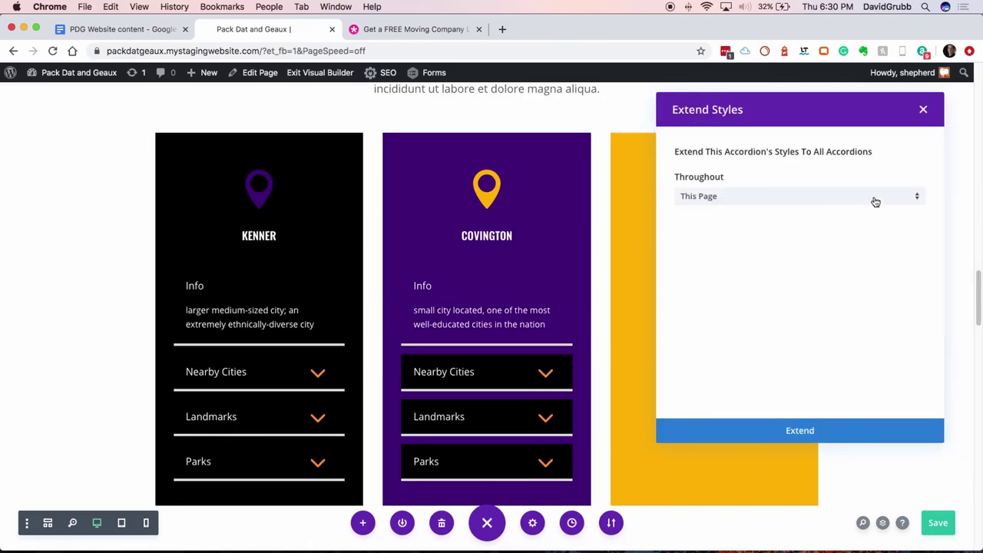
left_click(876, 201)
left_click(873, 205)
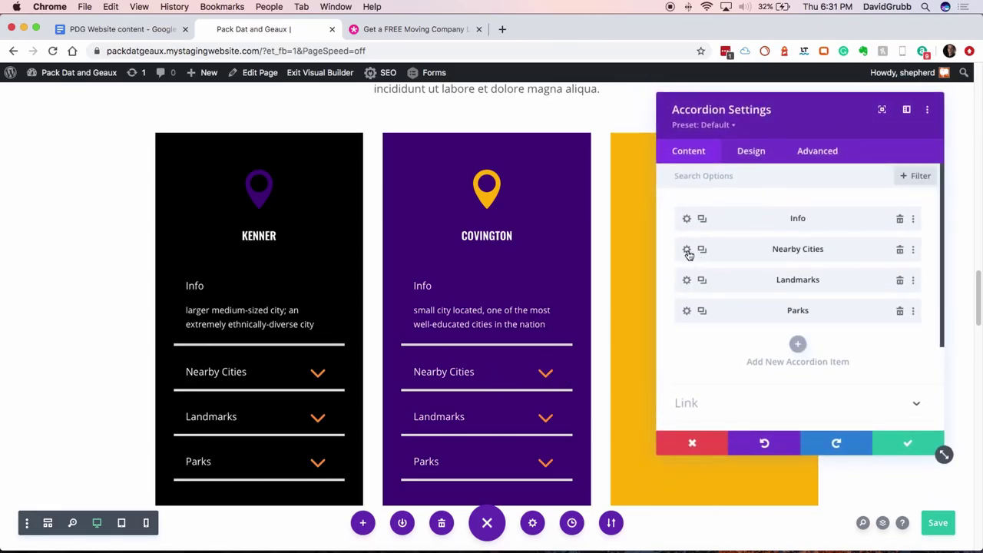
left_click(688, 251)
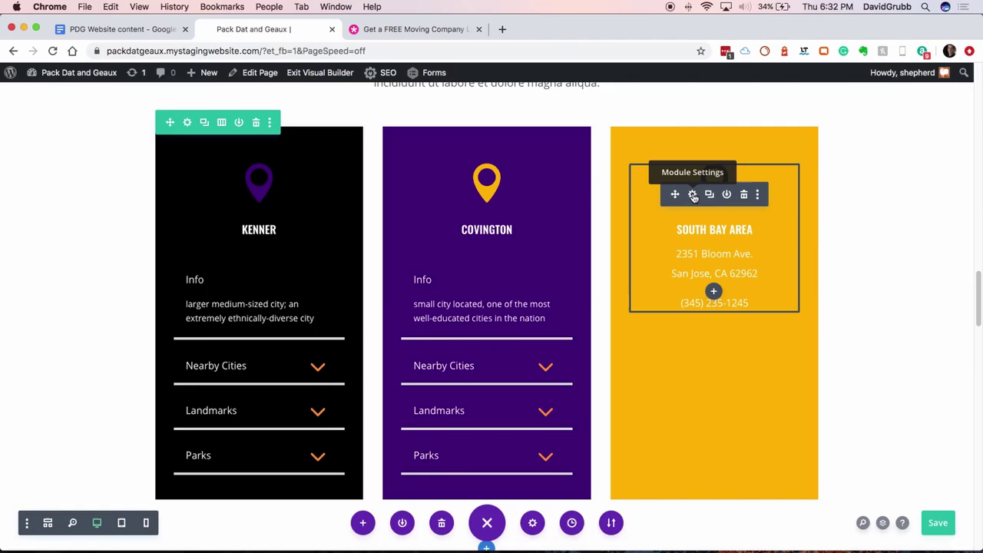
Set the text color of the South Bay Area blurb in the yellow card to Dark and save the module
left_click(693, 196)
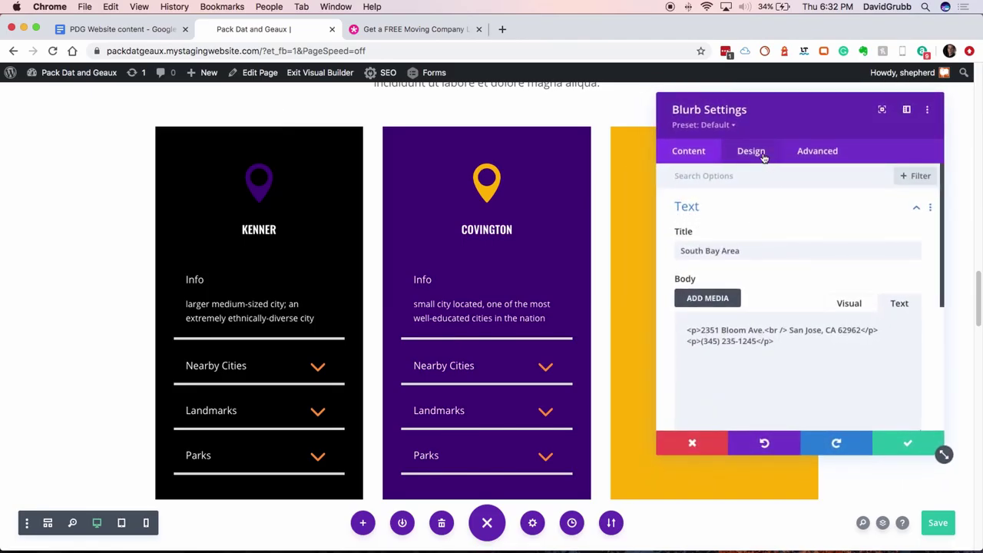
left_click(761, 154)
type("d")
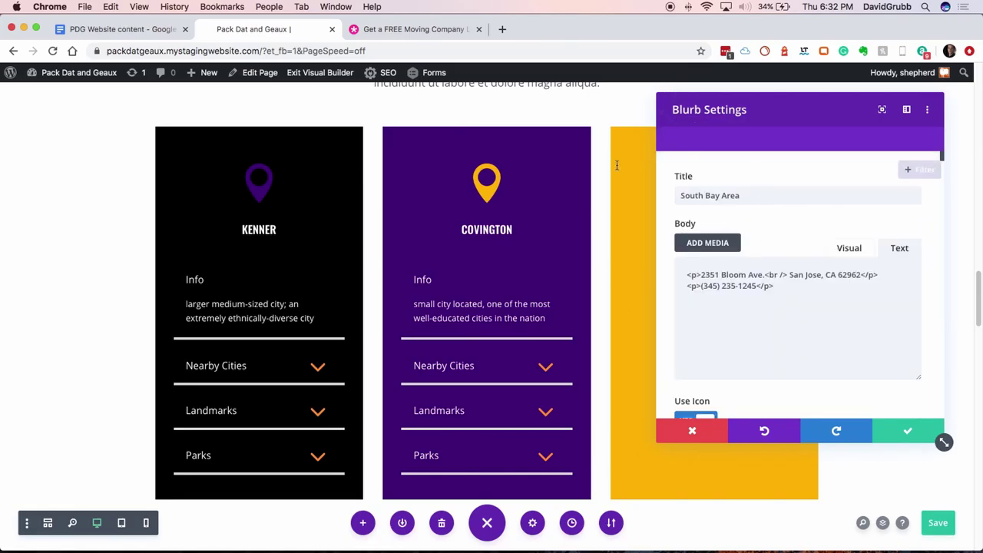
type("ar")
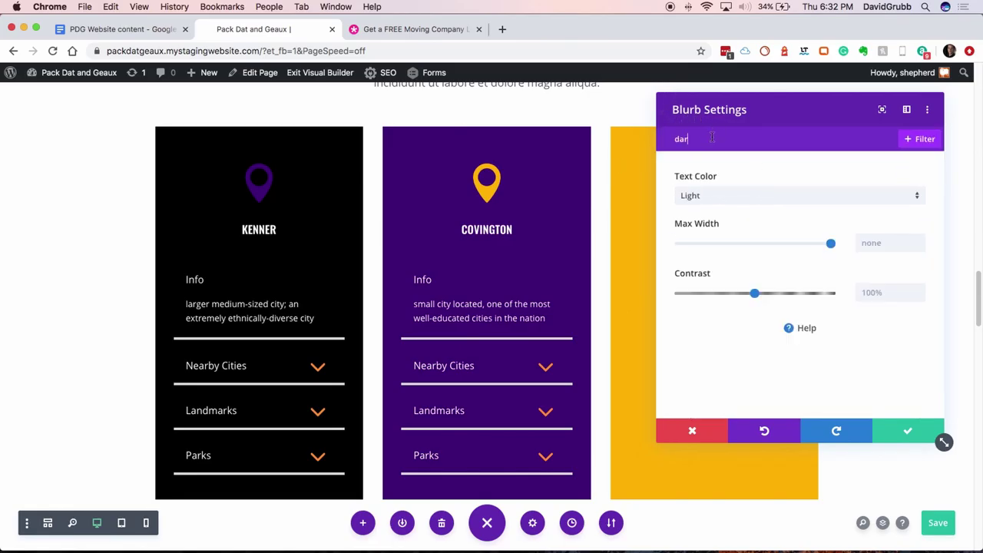
left_click(707, 198)
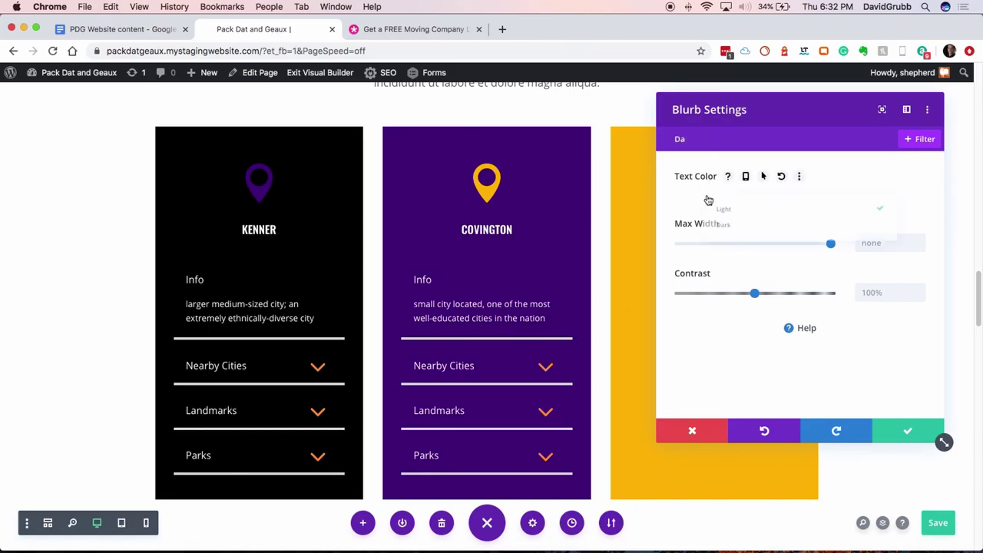
left_click(706, 229)
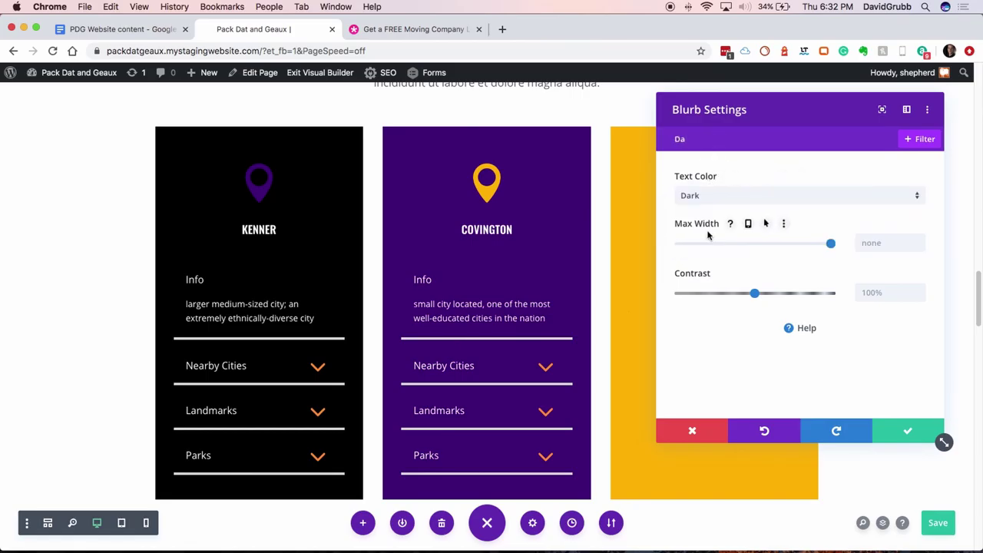
left_click_drag(752, 115, 424, 116)
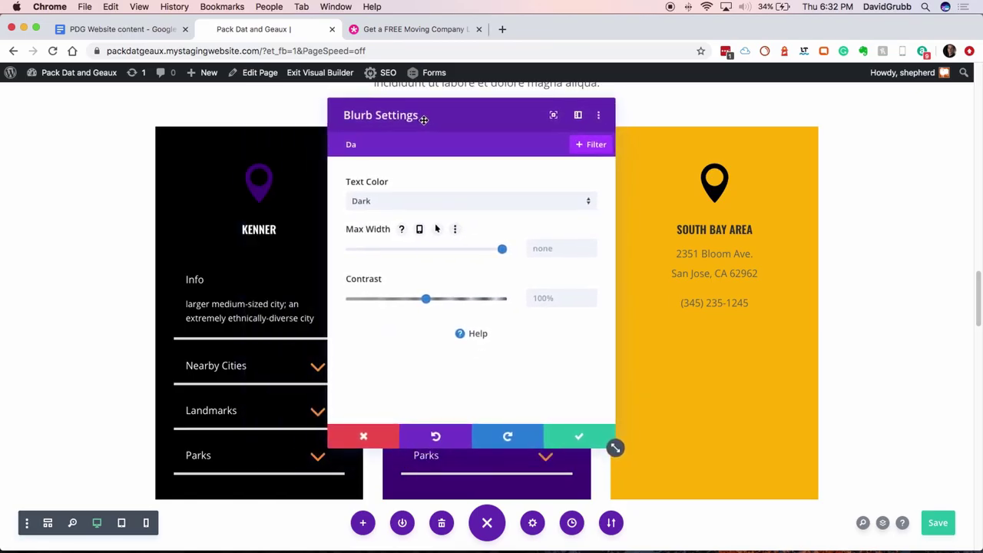
left_click(579, 435)
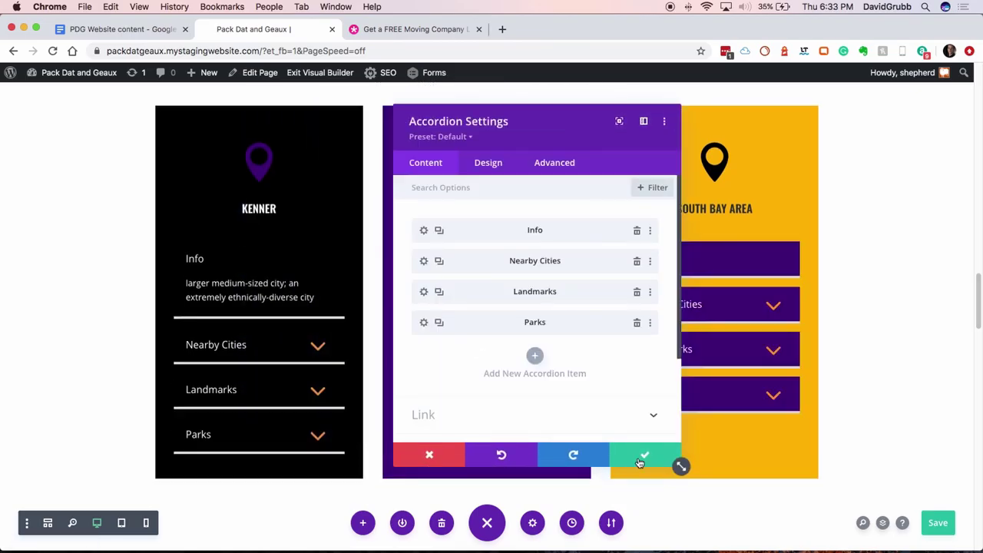
Match the background of the South Bay Area card's accordion to the card's yellow
scroll(589, 354, "down", 3)
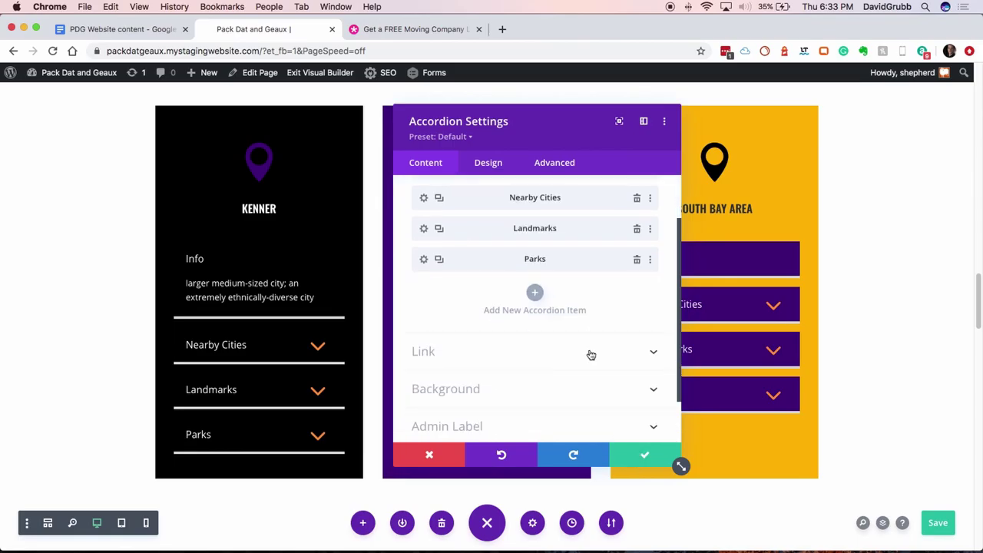
left_click(600, 384)
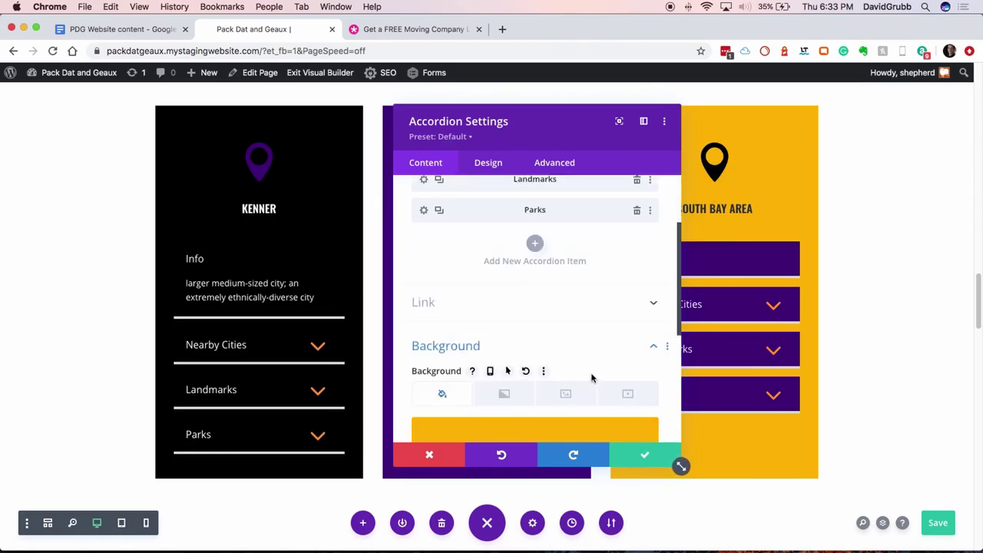
scroll(590, 380, "down", 2)
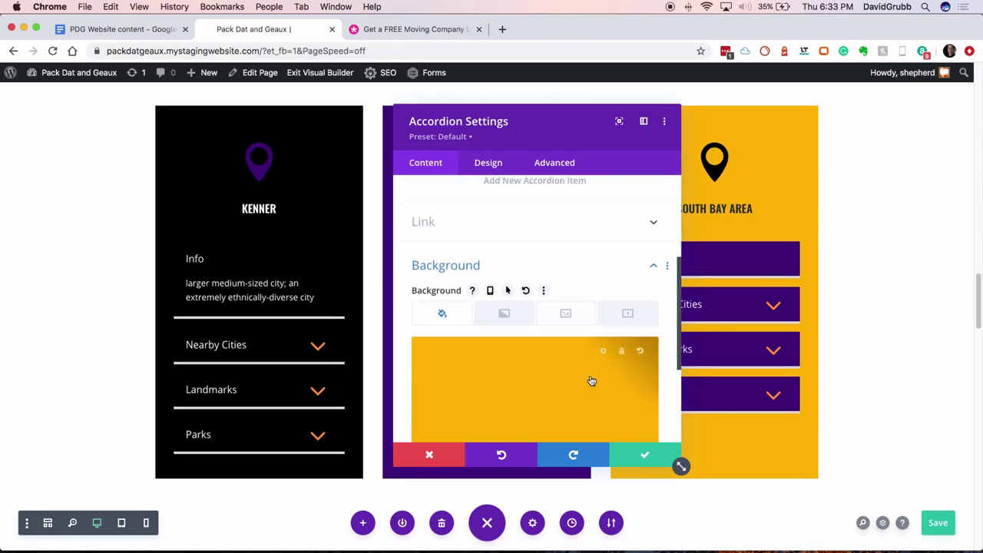
left_click(620, 340)
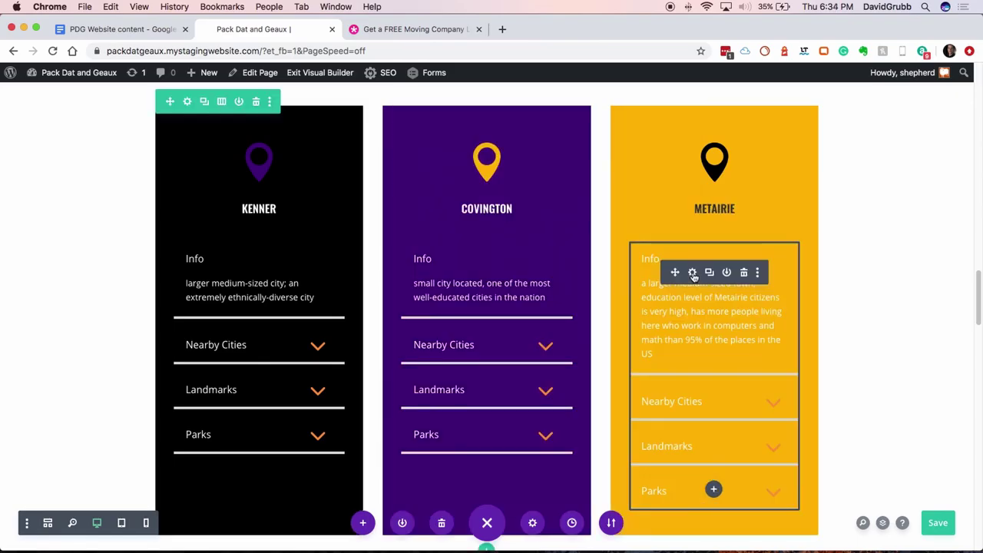
Open the design settings of the Info item in the Metairie accordion
left_click(693, 272)
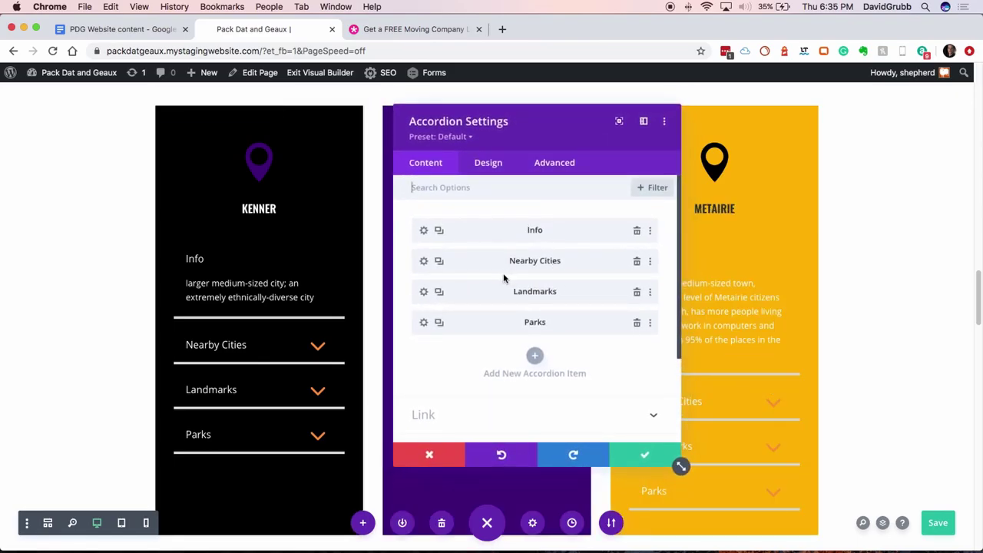
left_click(423, 231)
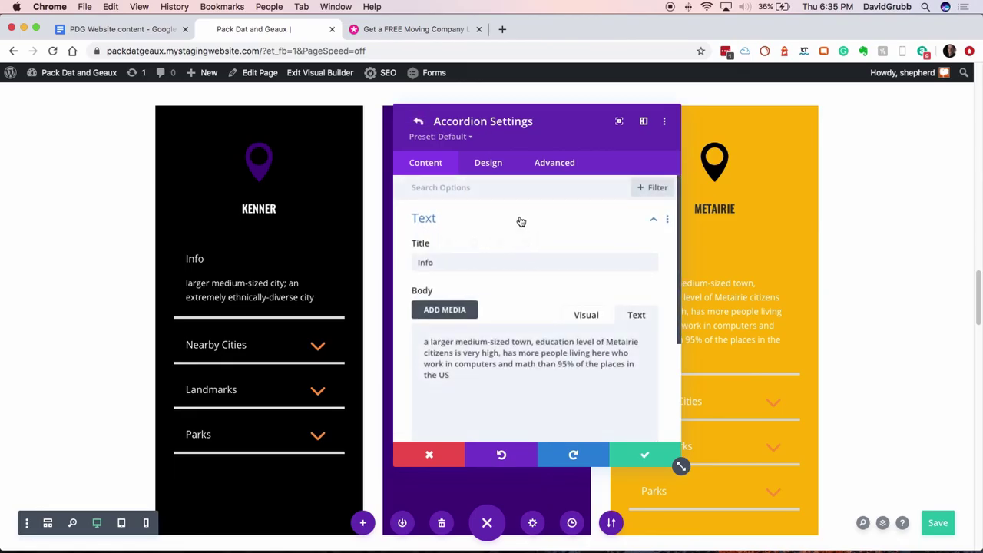
left_click(491, 166)
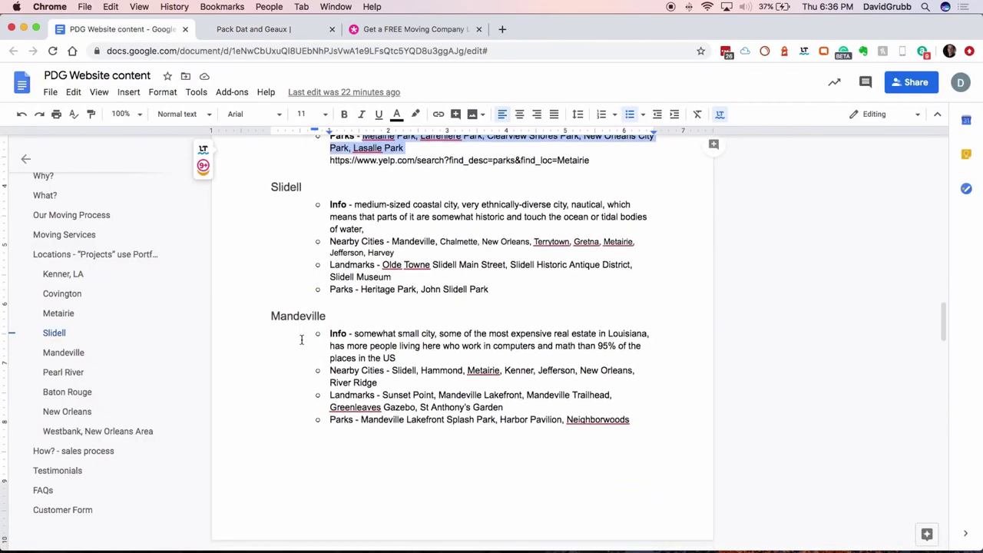
Check the Slidell and Mandeville details in the Google Docs document, and duplicate the row of three location cards on the homepage
scroll(302, 338, "down", 1)
scroll(302, 337, "down", 1)
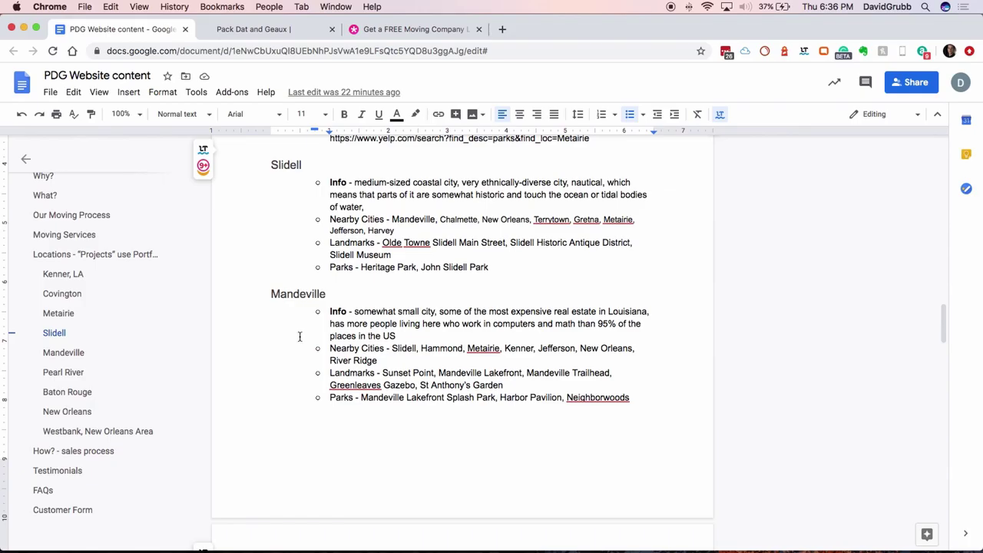
left_click(302, 33)
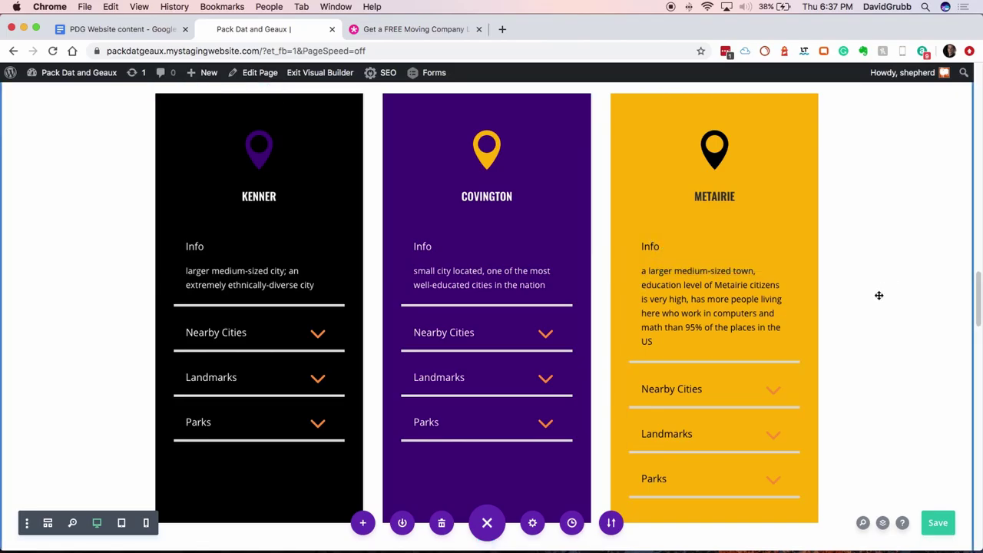
scroll(871, 292, "up", 1)
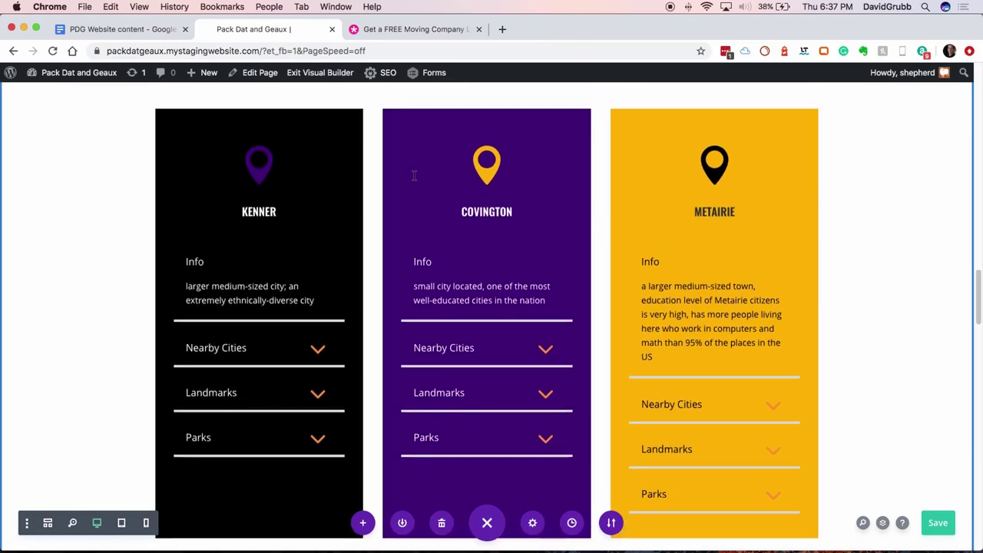
mouse_move(185, 108)
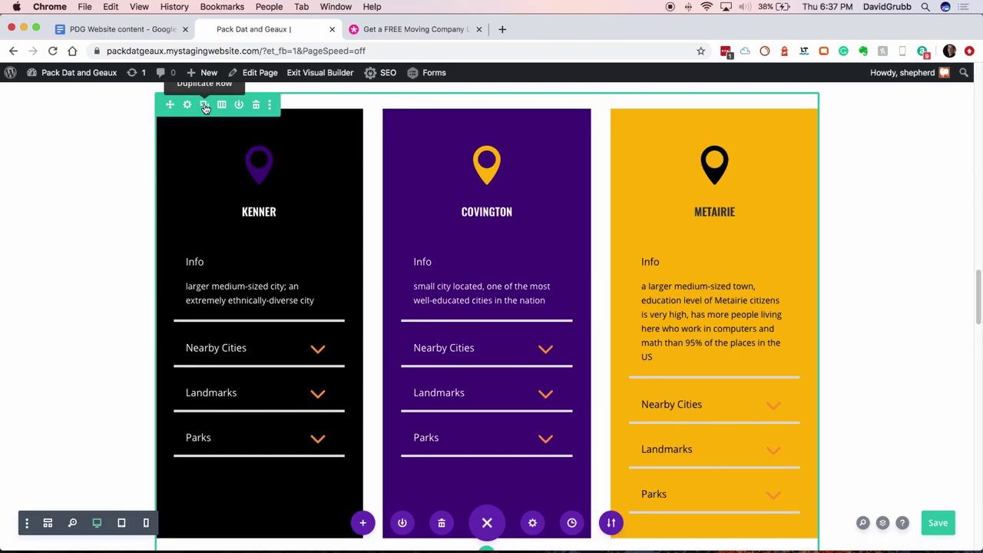
left_click(205, 107)
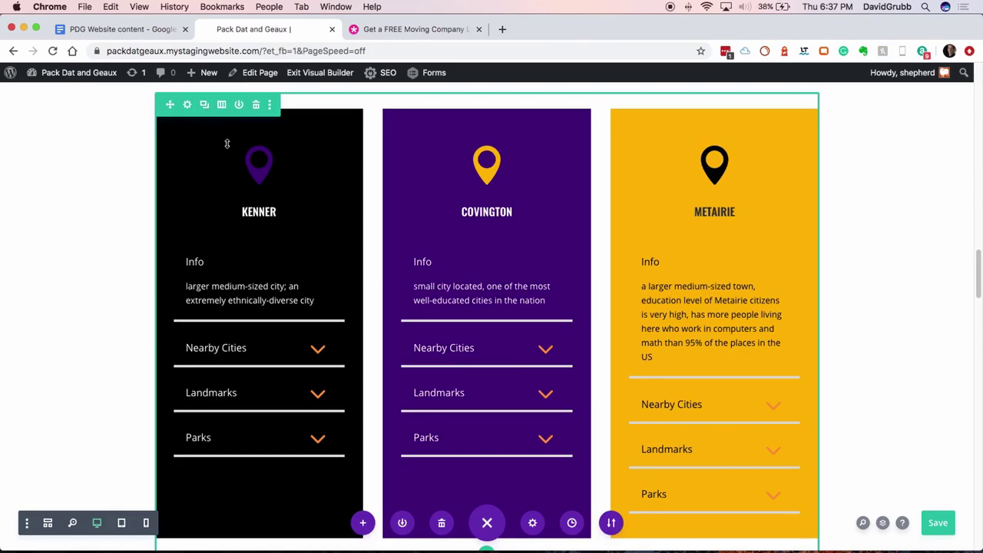
Open the settings of the copied Covington blurb in the duplicated row, beside the Slidell card
scroll(739, 481, "down", 5)
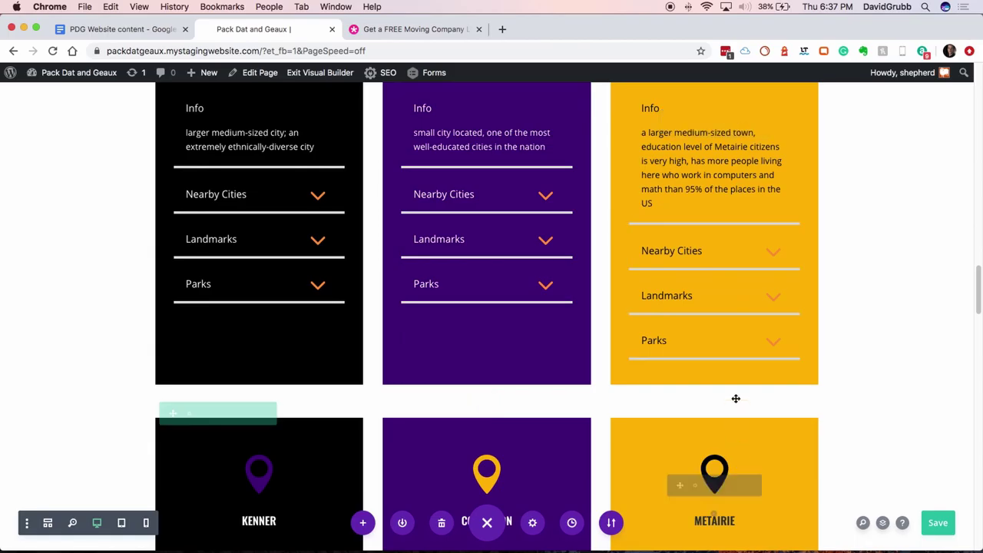
scroll(736, 430, "down", 1)
scroll(659, 421, "down", 7)
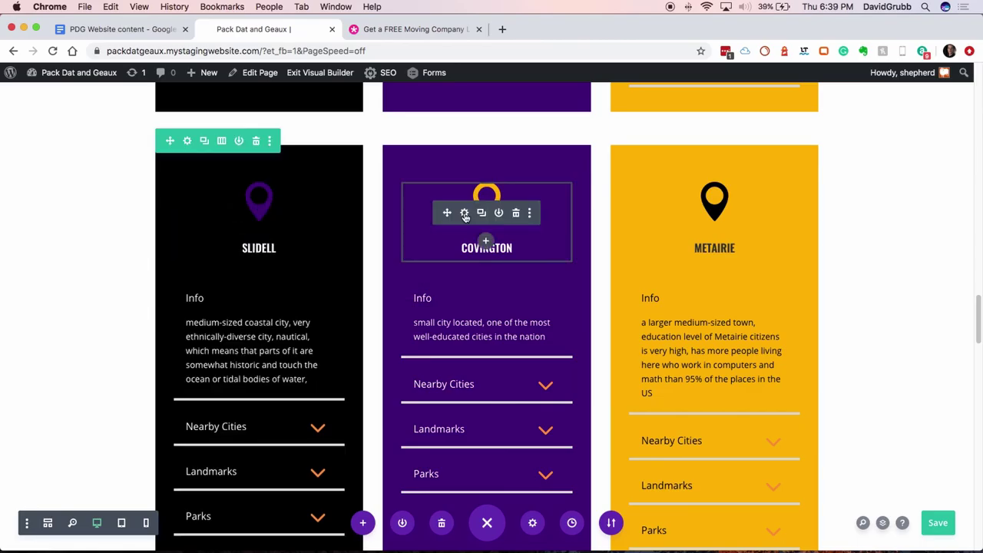
left_click(465, 215)
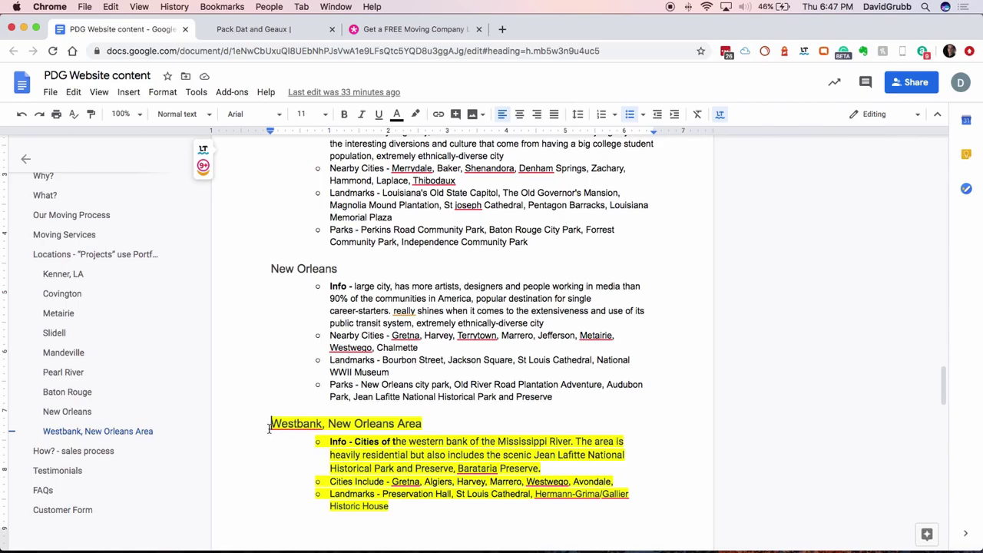
Select "Westbank" in its Google Docs heading, and review the location entries and the "How? - sales process" section
left_click_drag(275, 429, 326, 429)
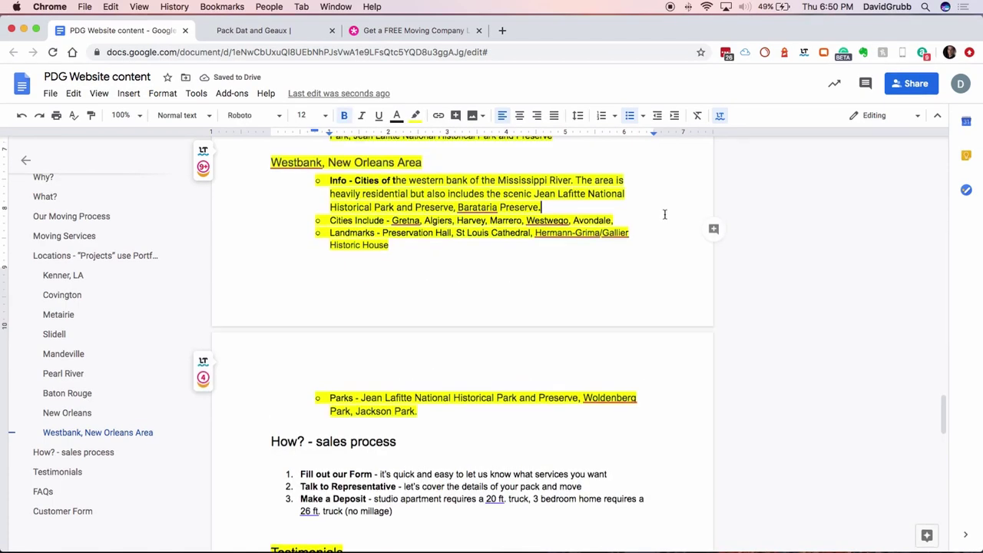
scroll(664, 215, "up", 8)
scroll(660, 212, "down", 7)
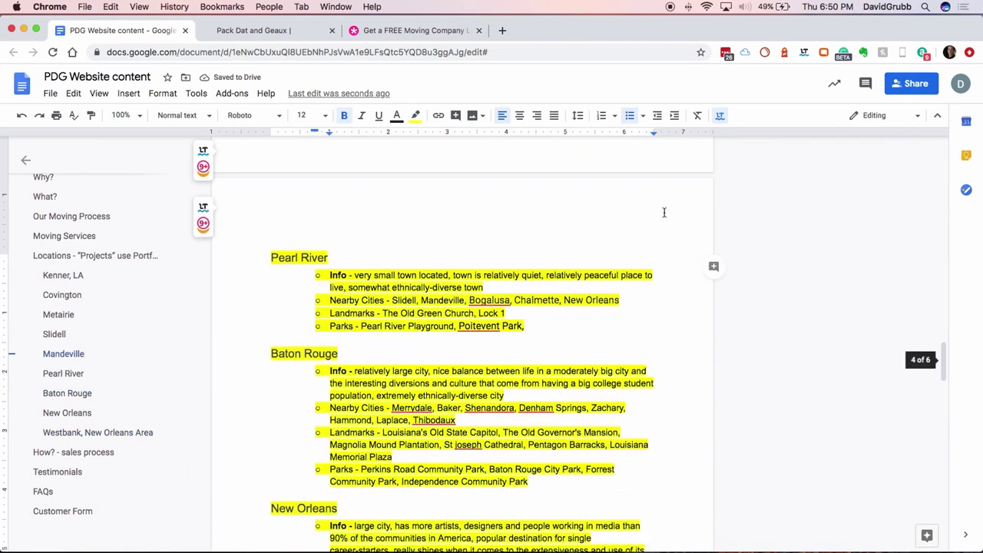
scroll(600, 288, "down", 3)
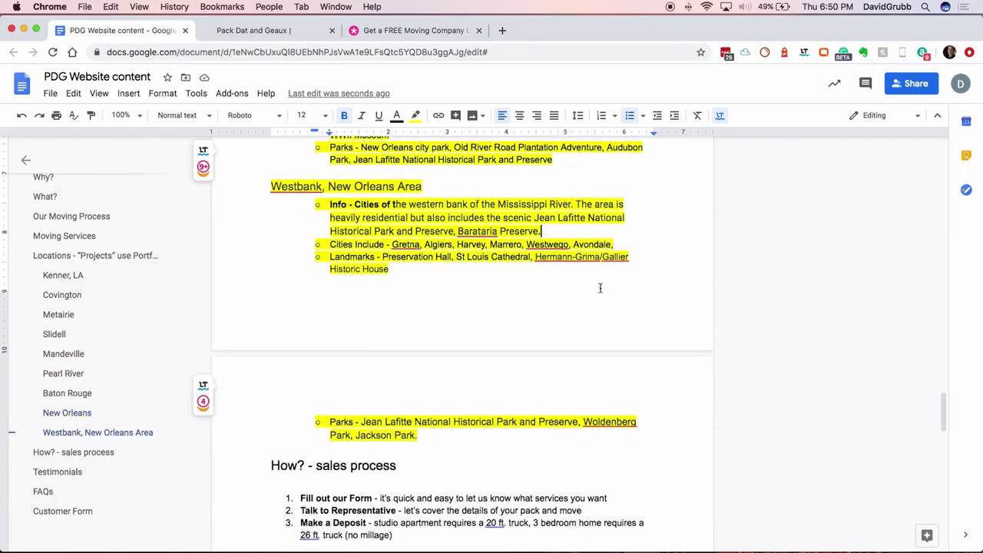
scroll(601, 288, "down", 2)
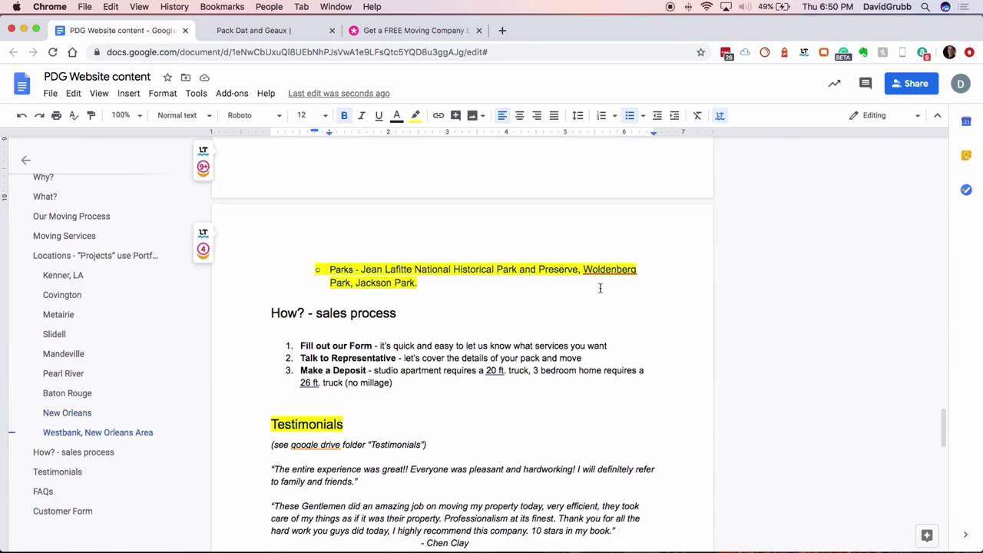
scroll(601, 288, "down", 1)
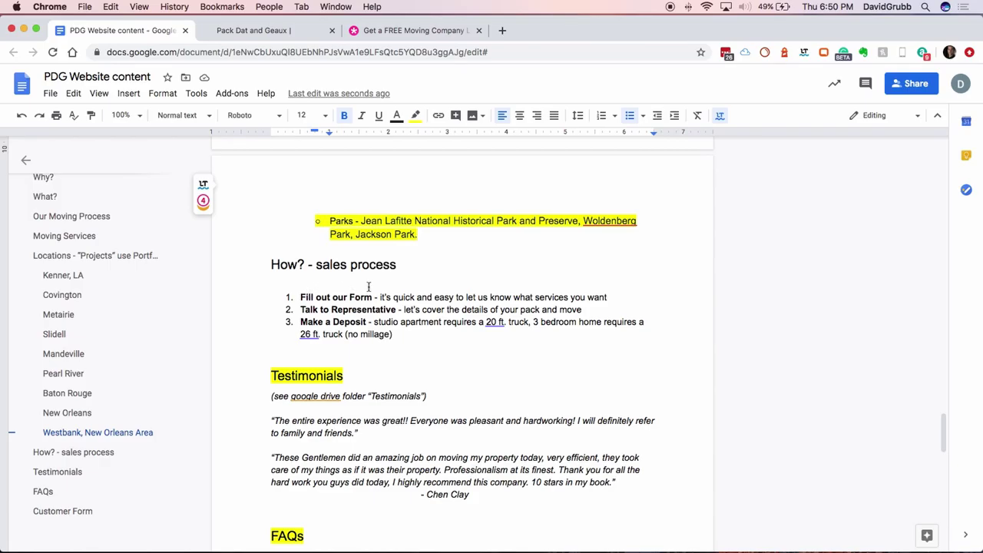
Switch to the homepage, delete the Lorem ipsum paragraph below the How It Works heading, and close the text settings
key("ctrl+Tab")
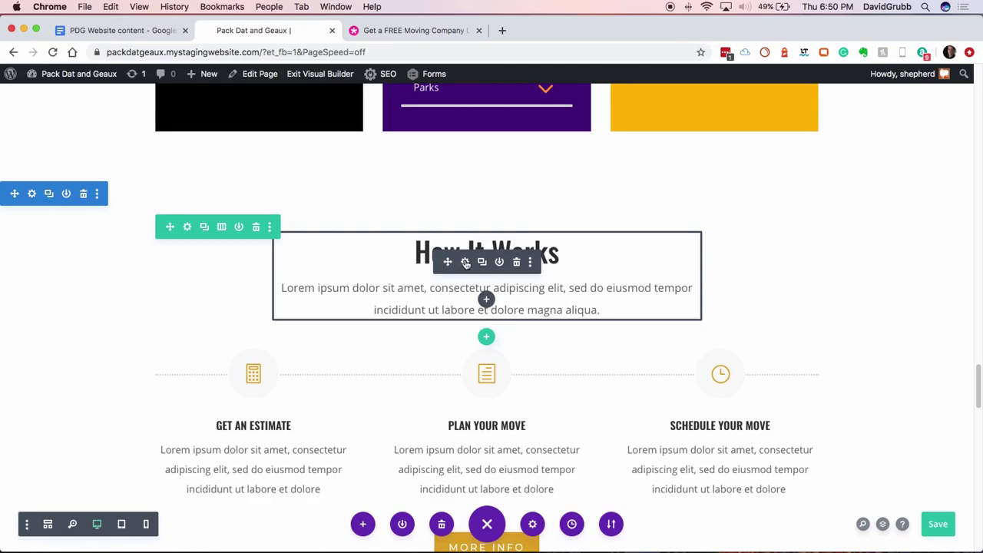
left_click(466, 263)
left_click_drag(441, 340, 290, 313)
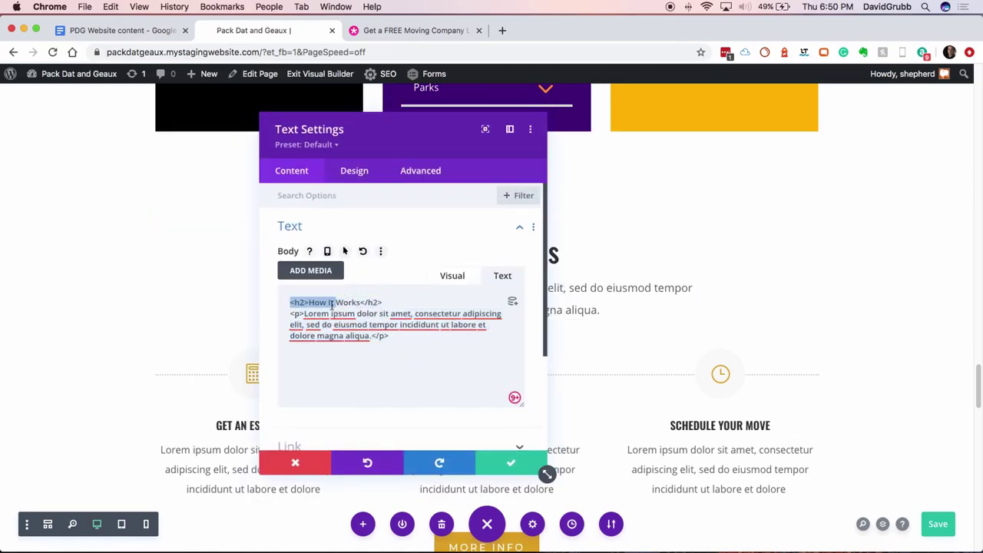
key("BackSpace")
key("Escape")
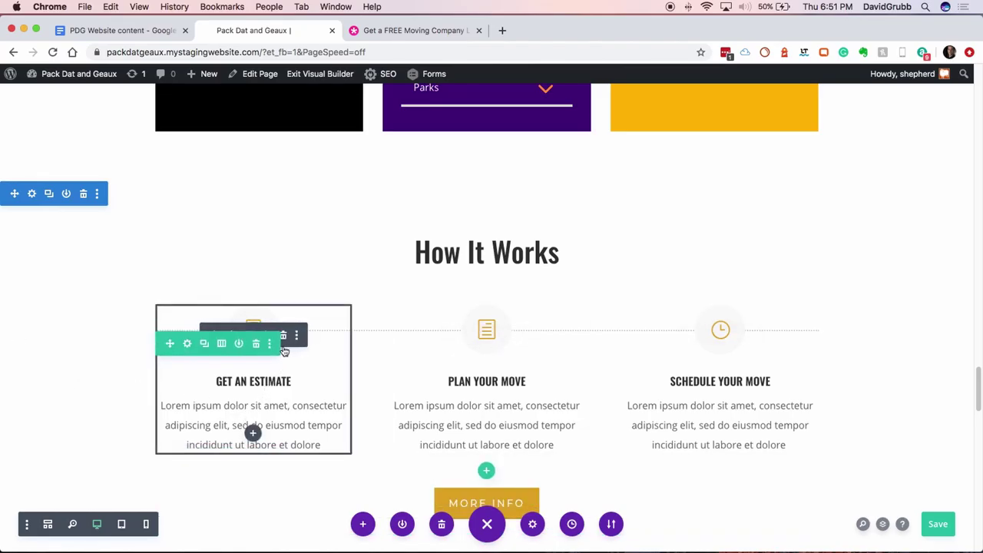
Switch the page to wireframe view and open the settings of the "Get an Estimate" blurb in the How it works section
left_click(48, 525)
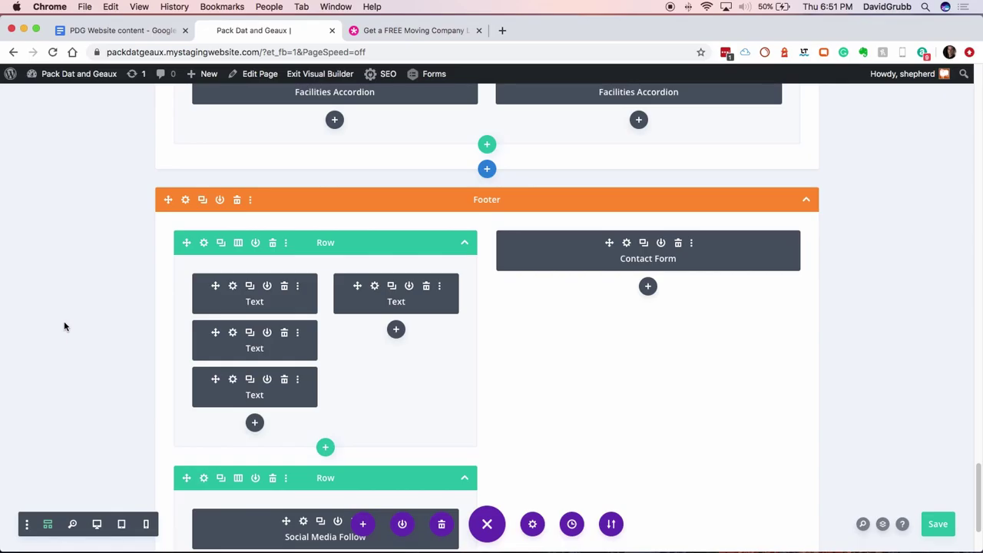
scroll(335, 298, "up", 3)
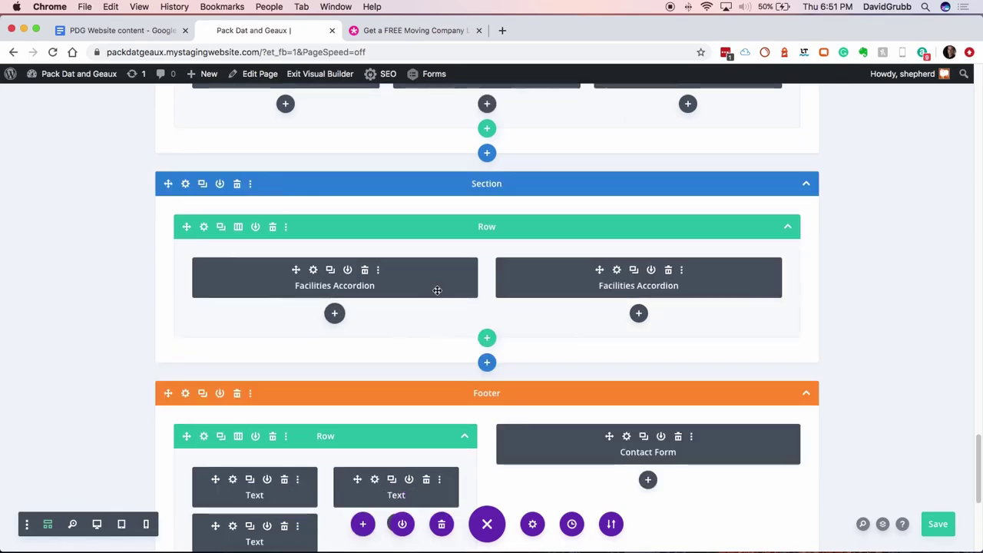
scroll(438, 290, "up", 3)
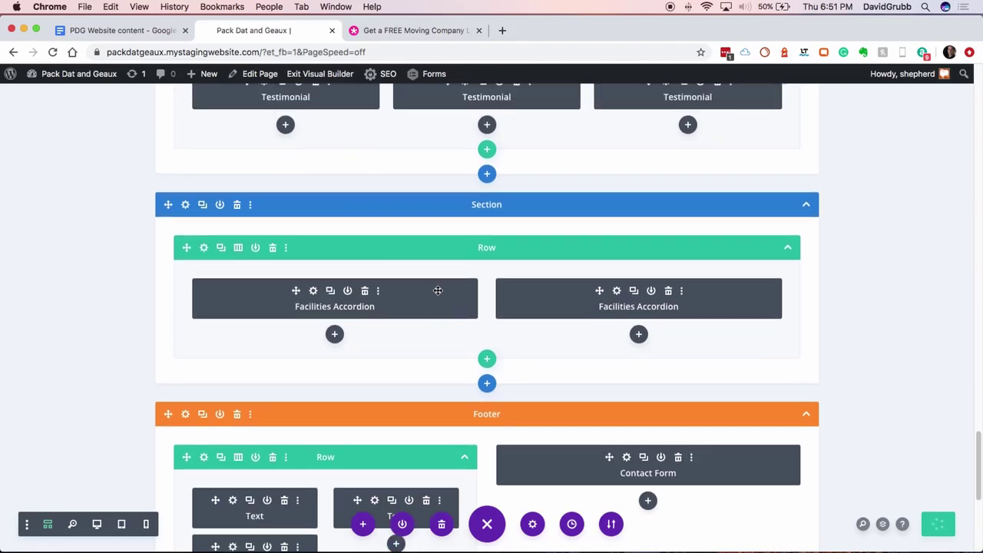
scroll(434, 293, "up", 1)
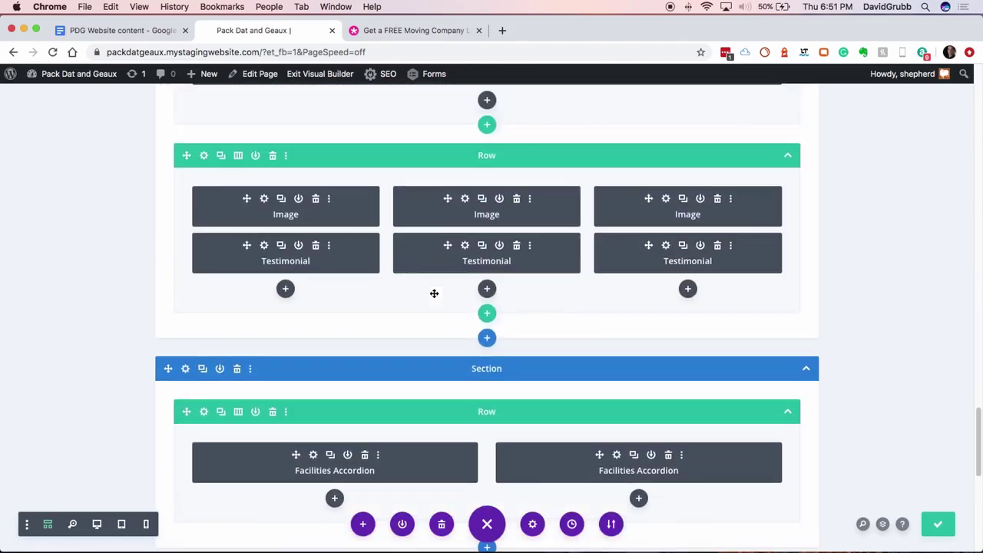
scroll(434, 294, "up", 5)
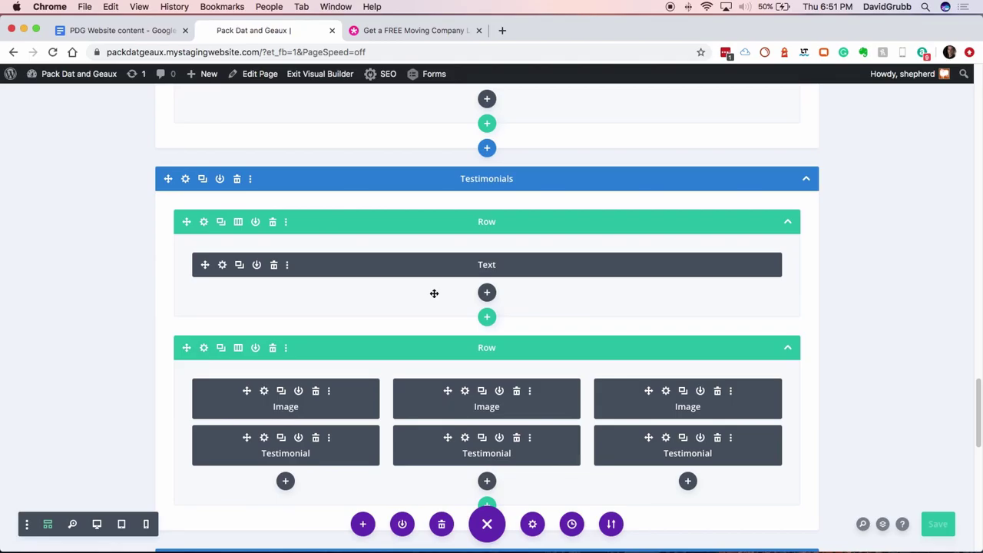
scroll(434, 294, "up", 5)
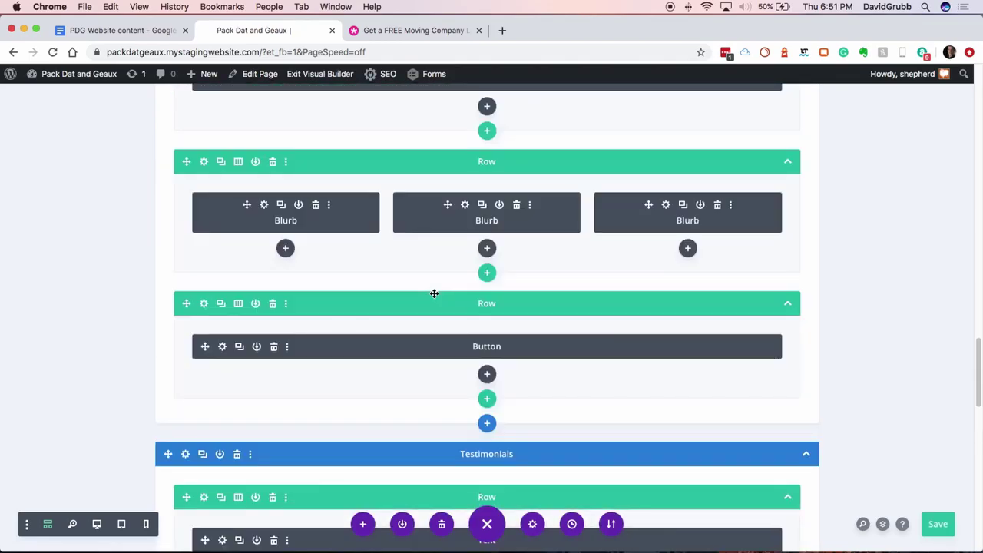
scroll(434, 293, "up", 3)
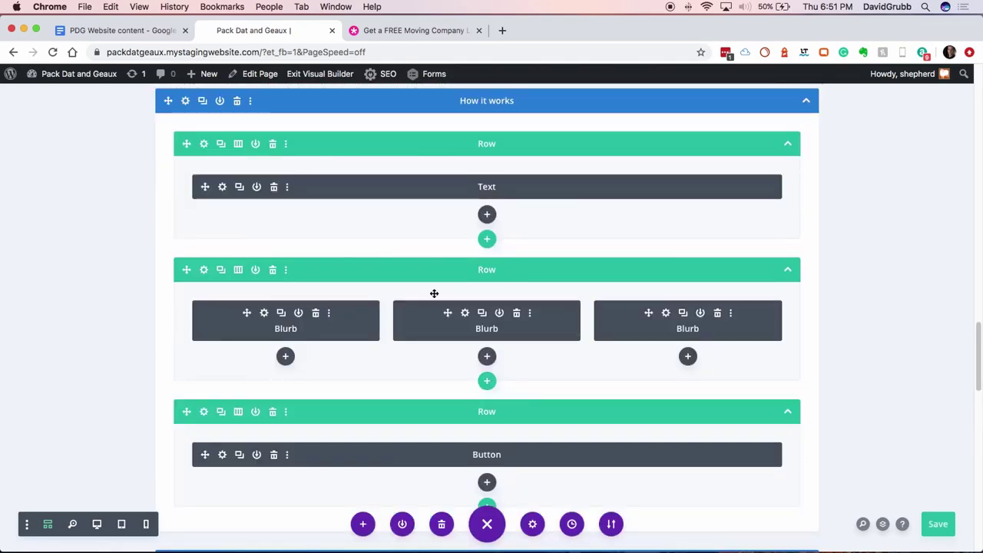
scroll(434, 293, "up", 2)
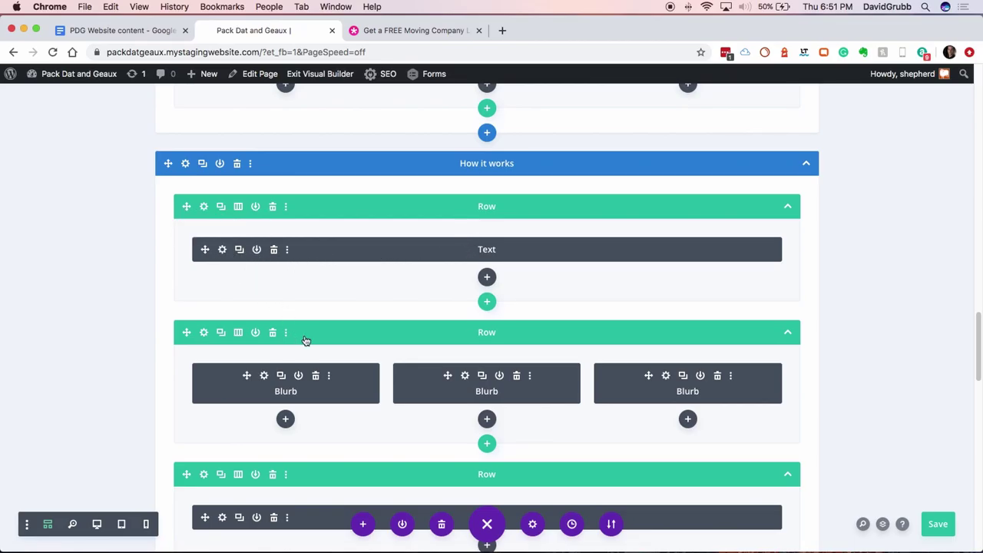
left_click(263, 374)
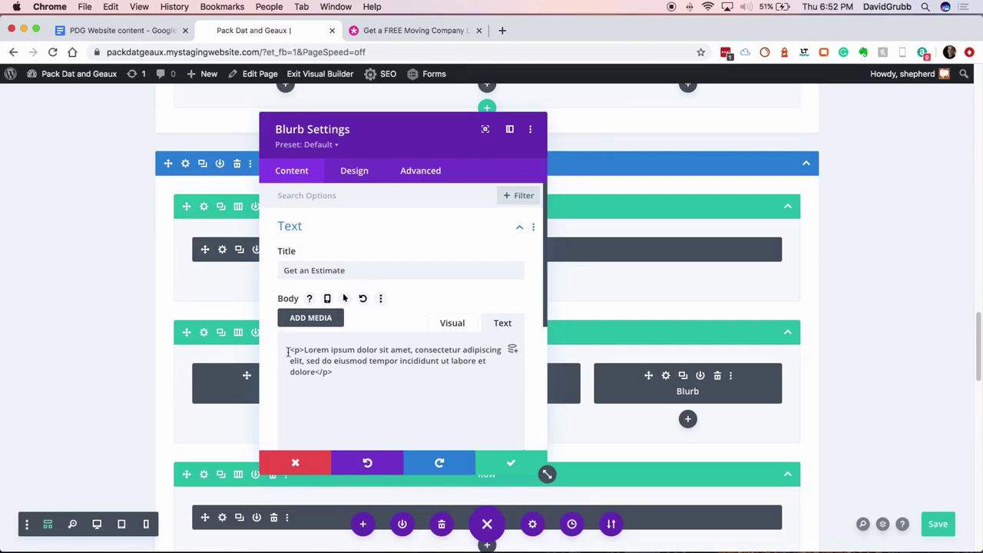
Replace the three How it works blurbs with the document's sales steps: "Fill out our Form", "Talk to Representative" and "Make a Deposit"
key("ctrl+shift+Tab")
left_click_drag(300, 297, 610, 297)
key("ctrl+Tab")
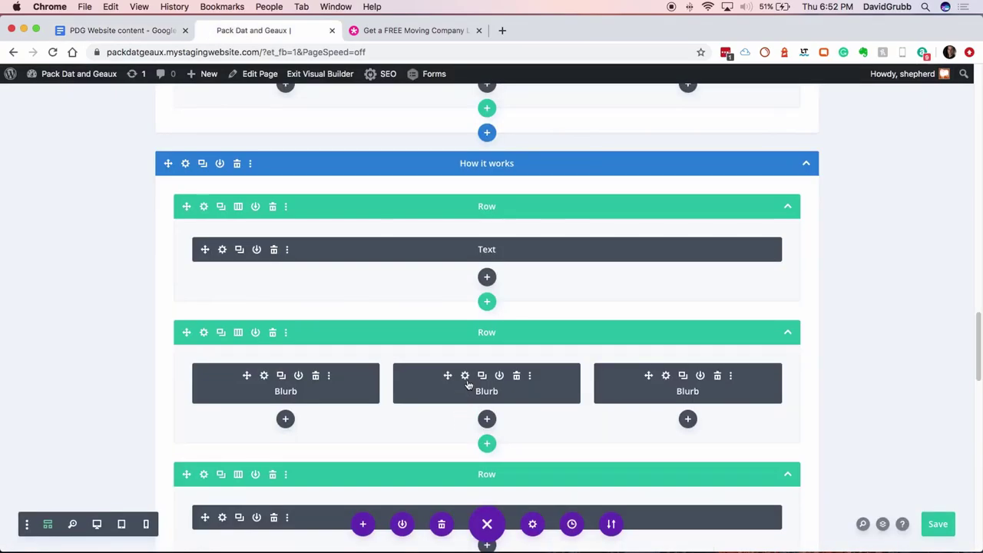
left_click(465, 377)
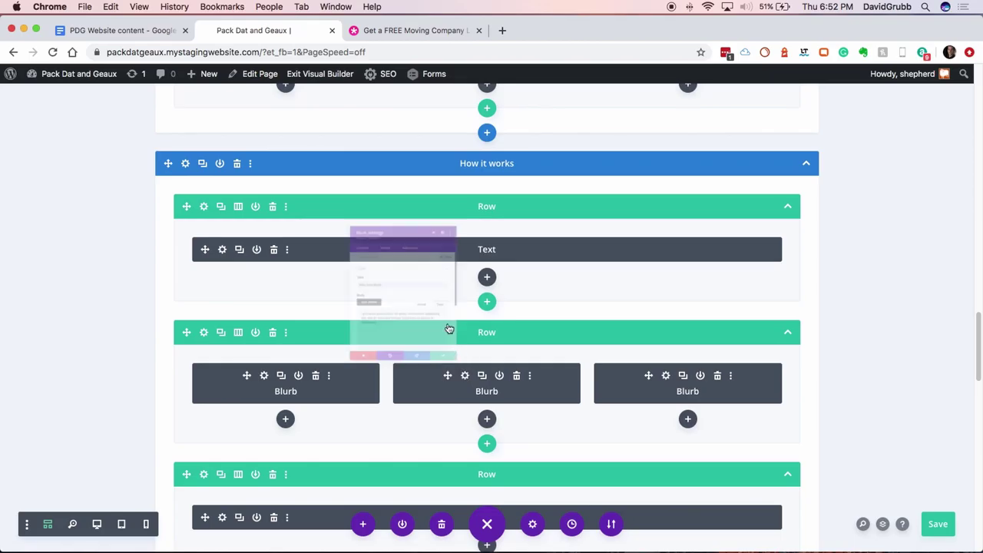
key("Escape")
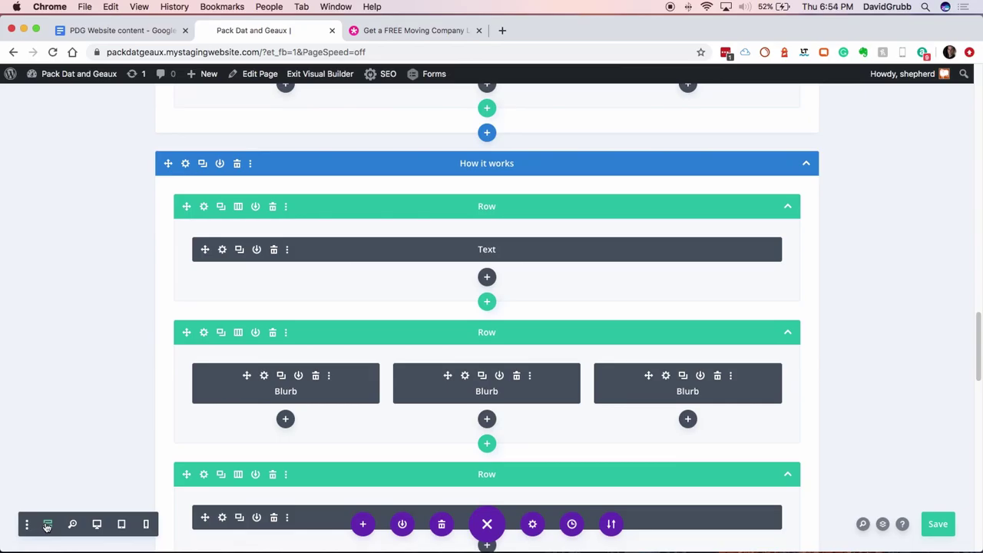
Return to the desktop view, change the text of the button below the How It Works blurbs to "Let's Move", and save the page
left_click(97, 525)
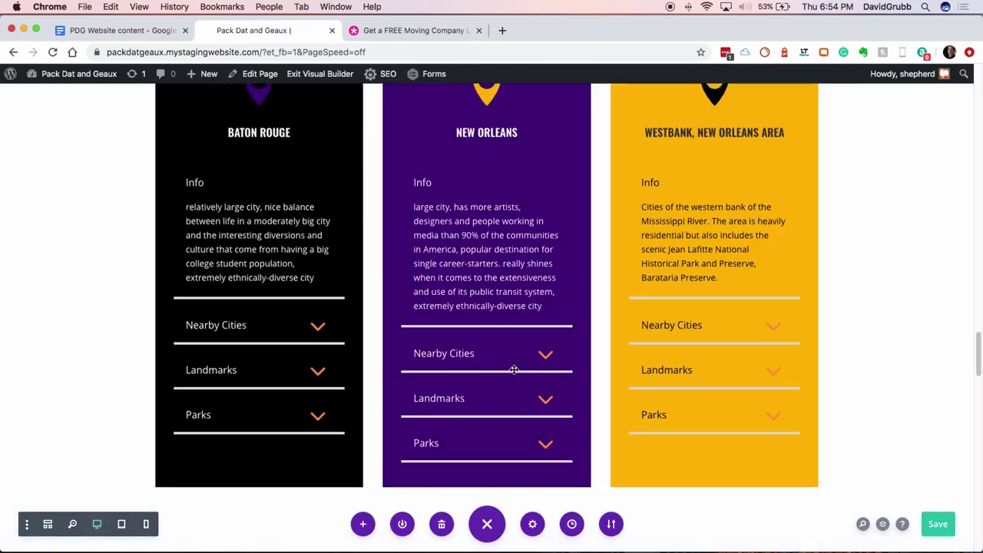
scroll(569, 230, "down", 3)
scroll(588, 209, "down", 3)
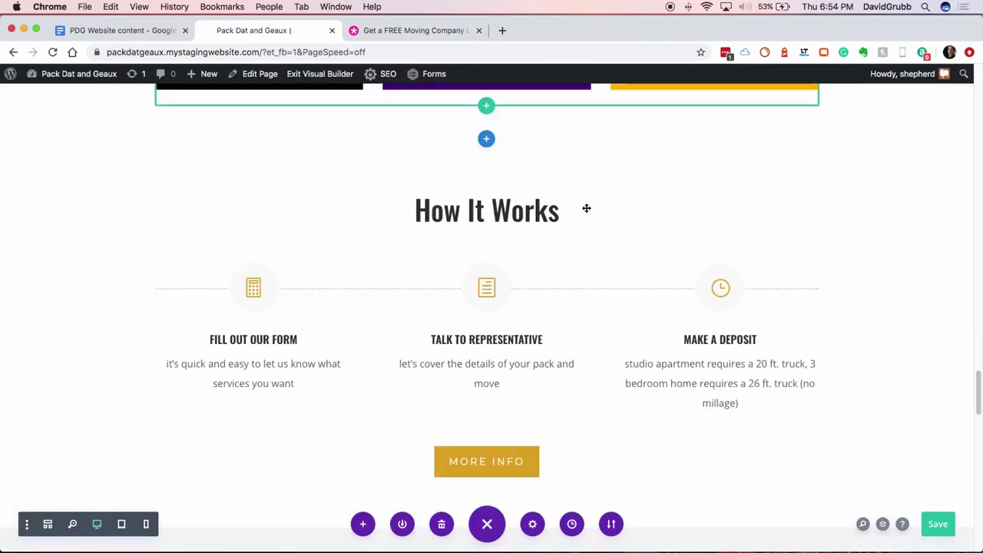
scroll(589, 209, "down", 1)
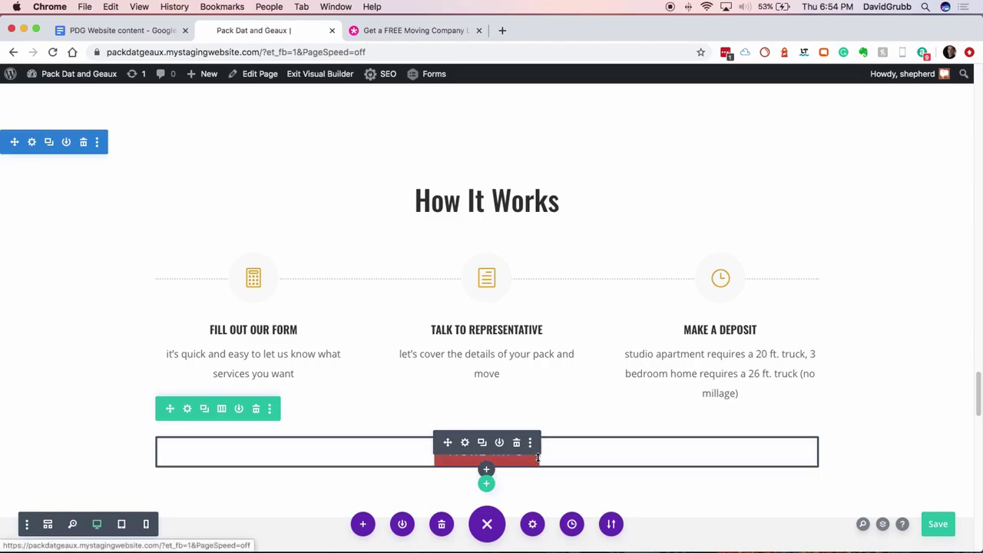
left_click(464, 443)
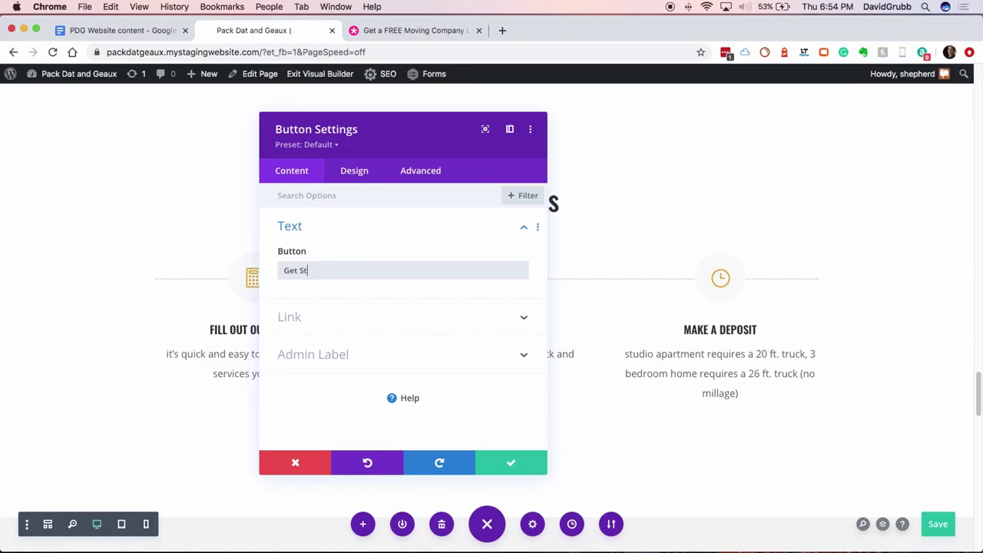
key("super+a")
type("Lets Move")
left_click(297, 271)
type("'")
left_click(510, 462)
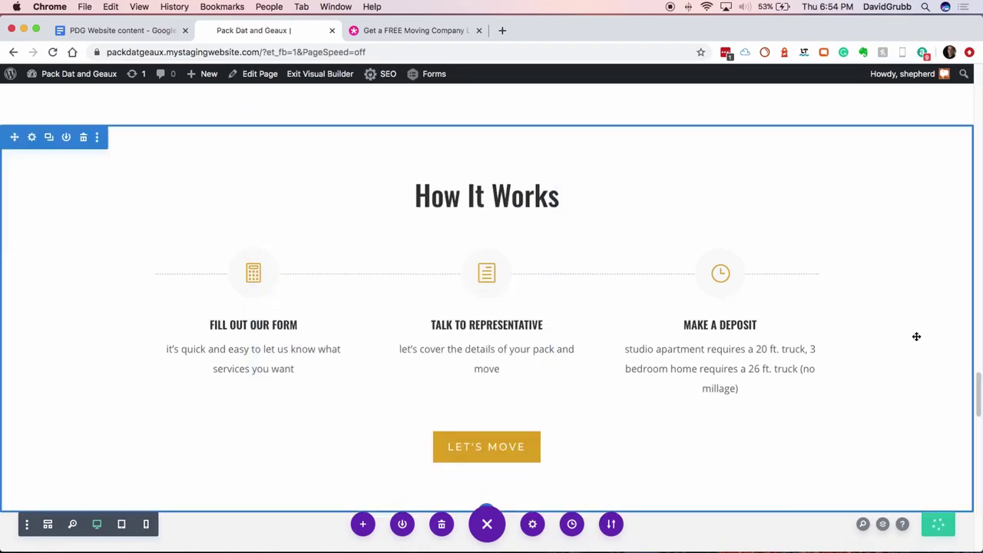
Copy the Testimonials heading in the Google Docs document, select the first customer quote beneath it, and return to the homepage's Satisfaction Guaranteed section
scroll(928, 344, "down", 3)
scroll(928, 344, "down", 3)
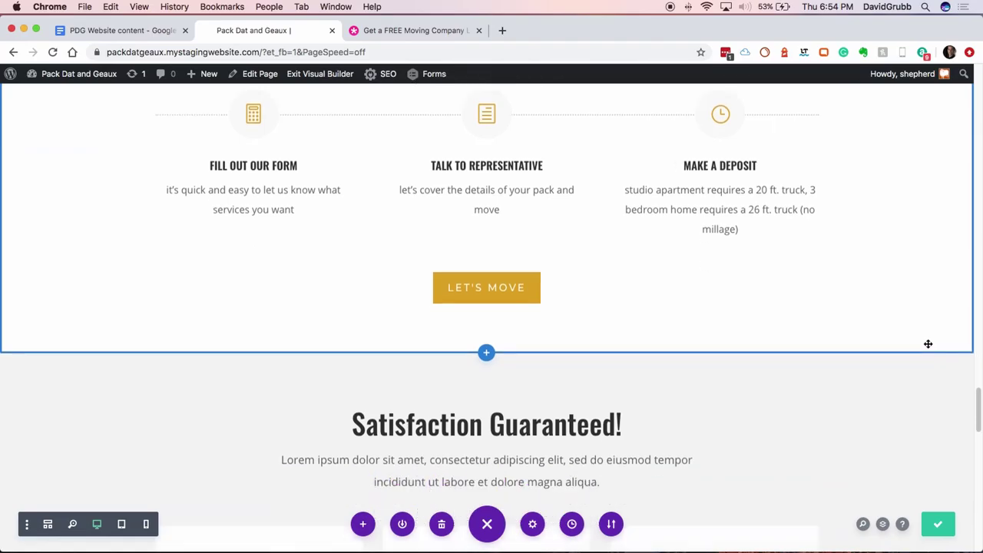
scroll(926, 290, "down", 3)
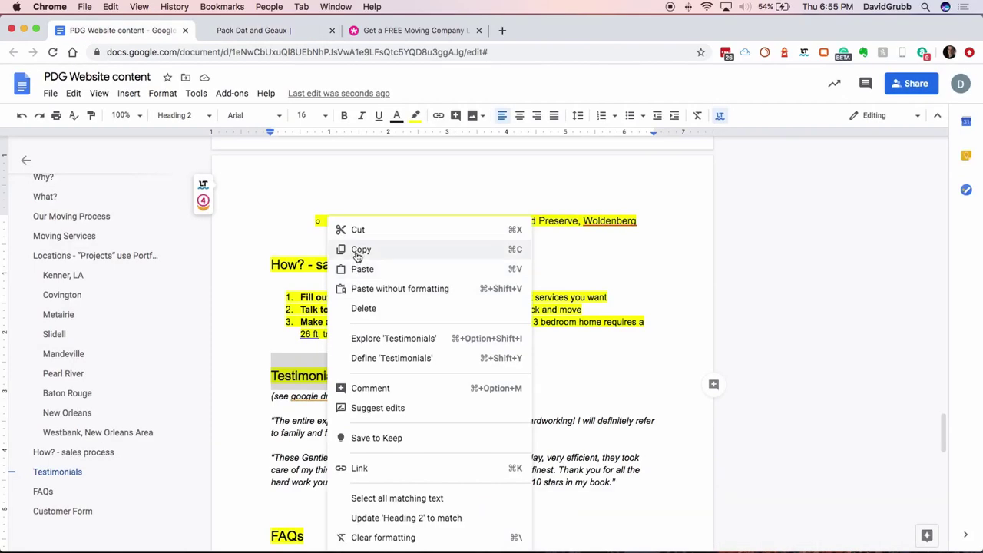
left_click(356, 250)
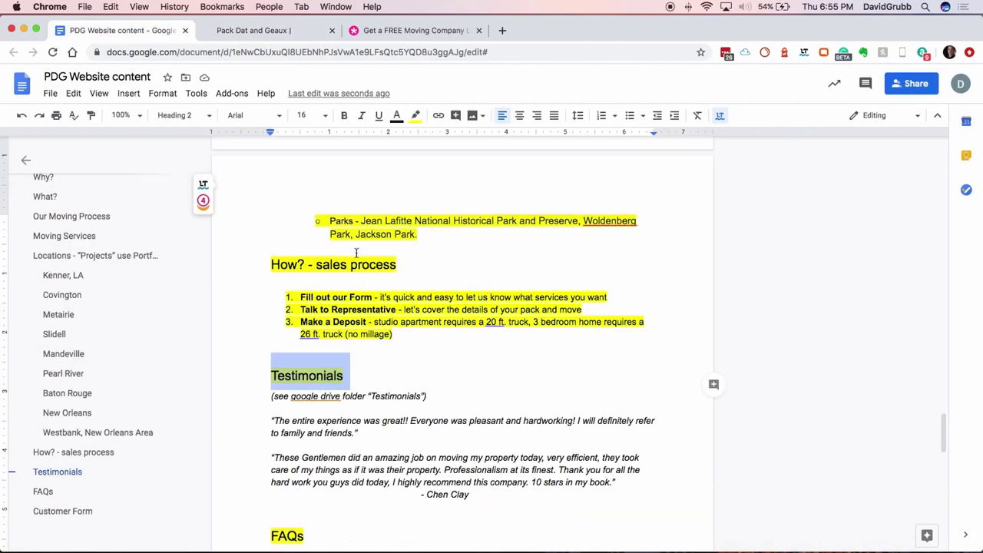
left_click(261, 32)
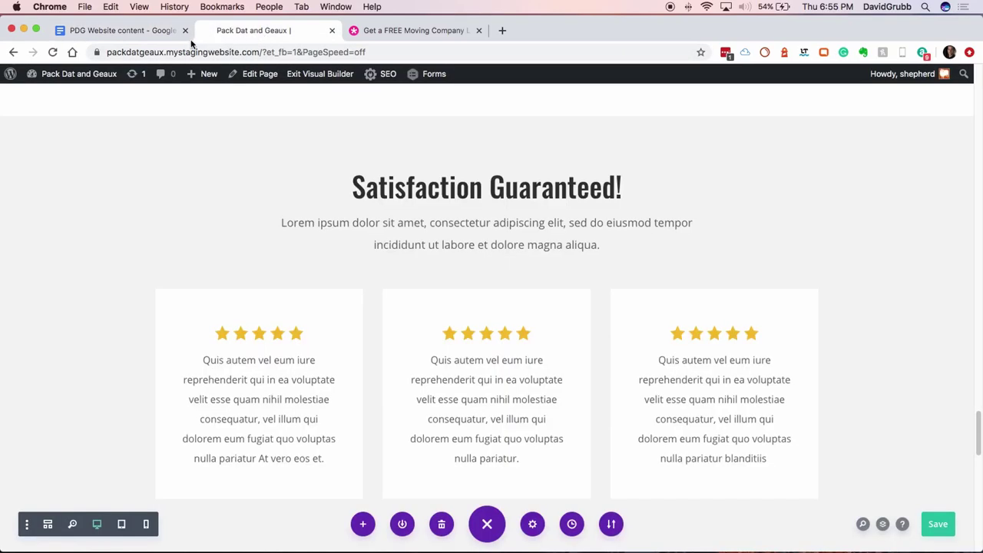
left_click(143, 32)
left_click_drag(270, 419, 361, 434)
key("ctrl+Tab")
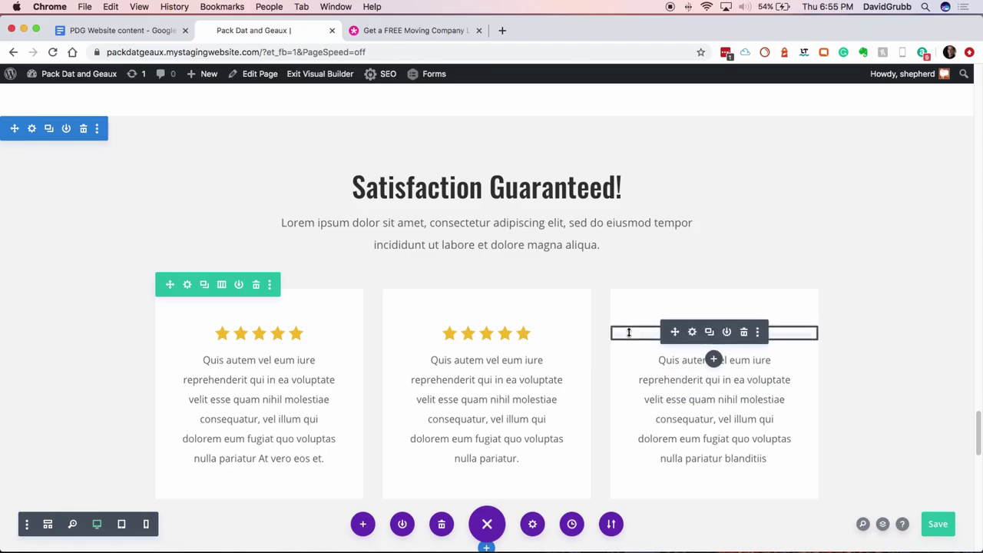
Delete the third testimonial's star image and text, and change the testimonial row to a layout of two equal columns
left_click(744, 334)
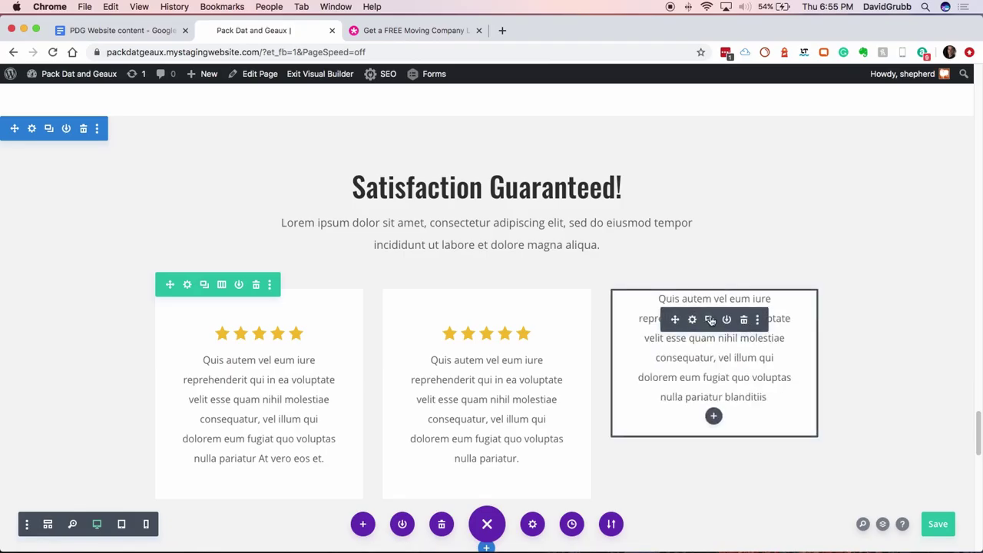
left_click(745, 323)
mouse_move(215, 303)
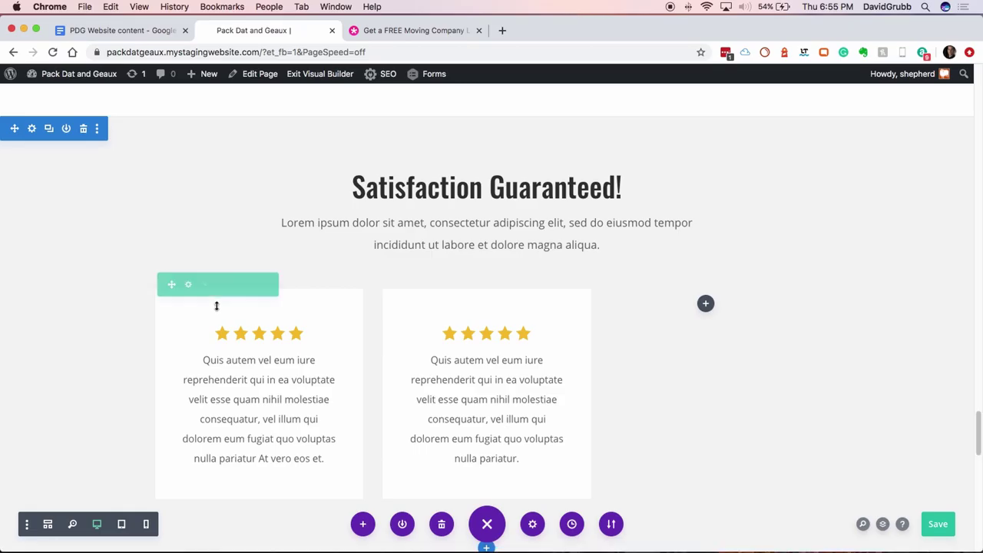
left_click(221, 286)
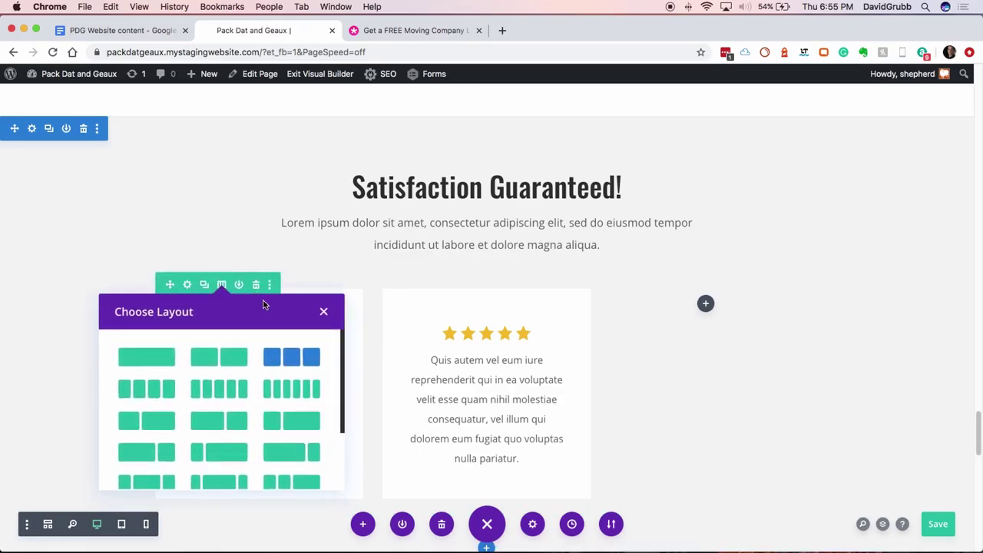
left_click(227, 358)
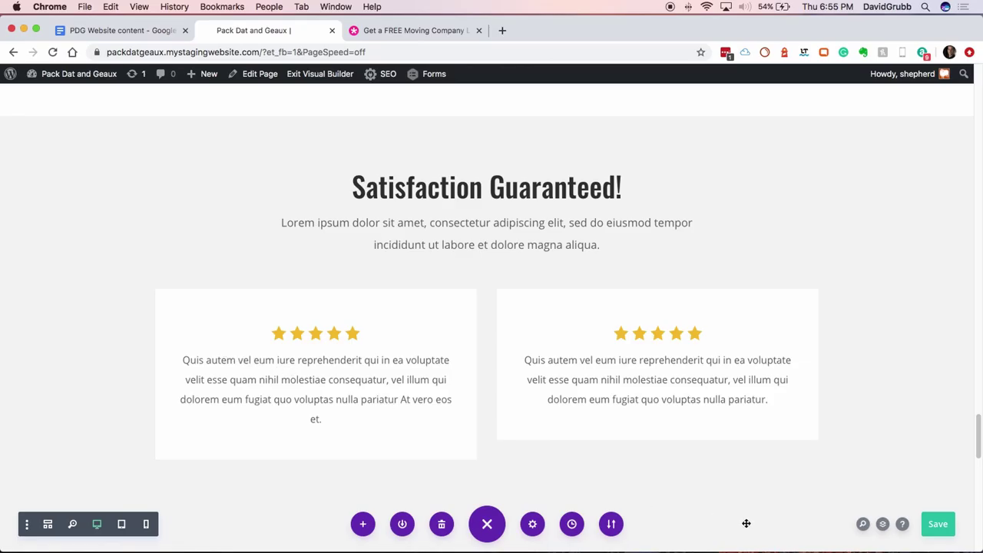
Replace the placeholder text of the two testimonial cards with the two customer quotes from the Google Docs document
mouse_move(287, 363)
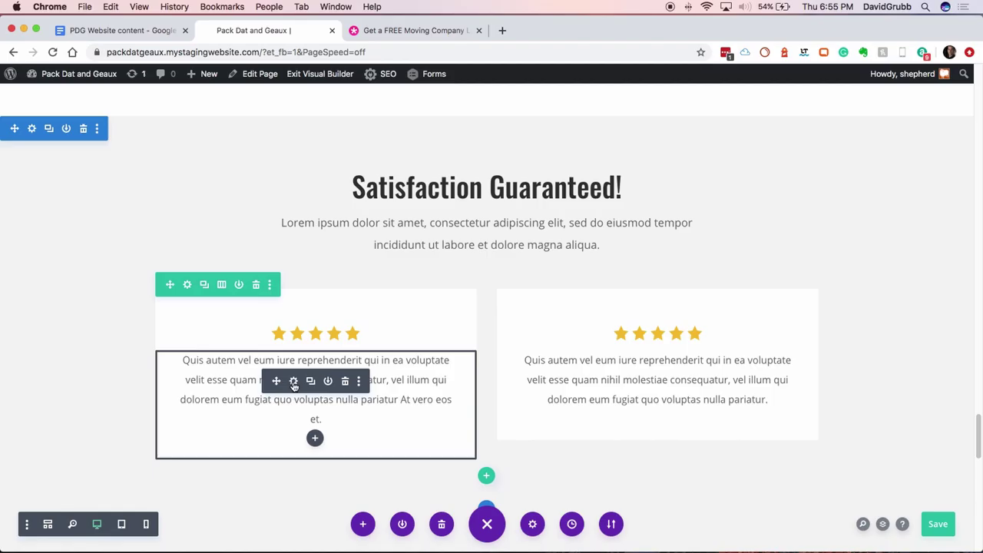
left_click(293, 382)
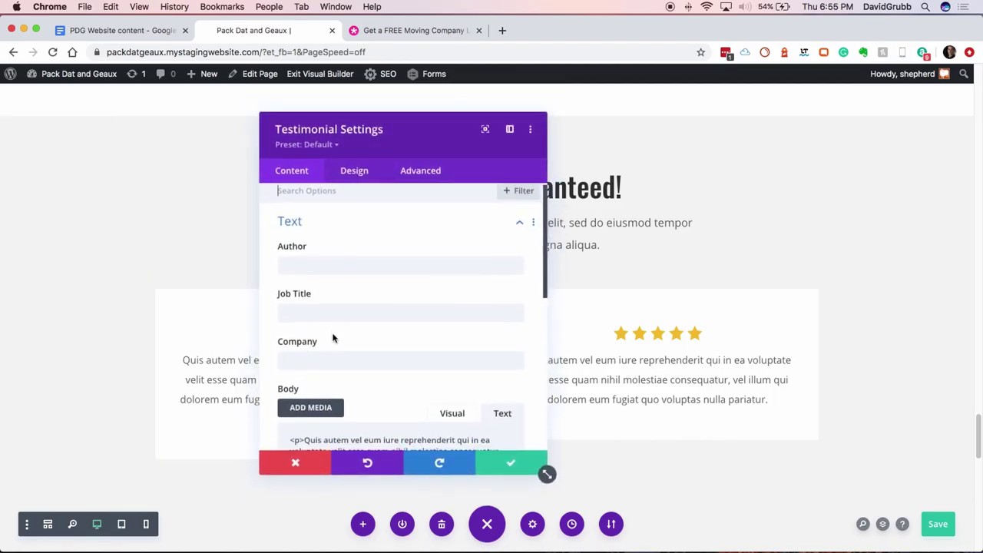
key("ctrl+shift+Tab")
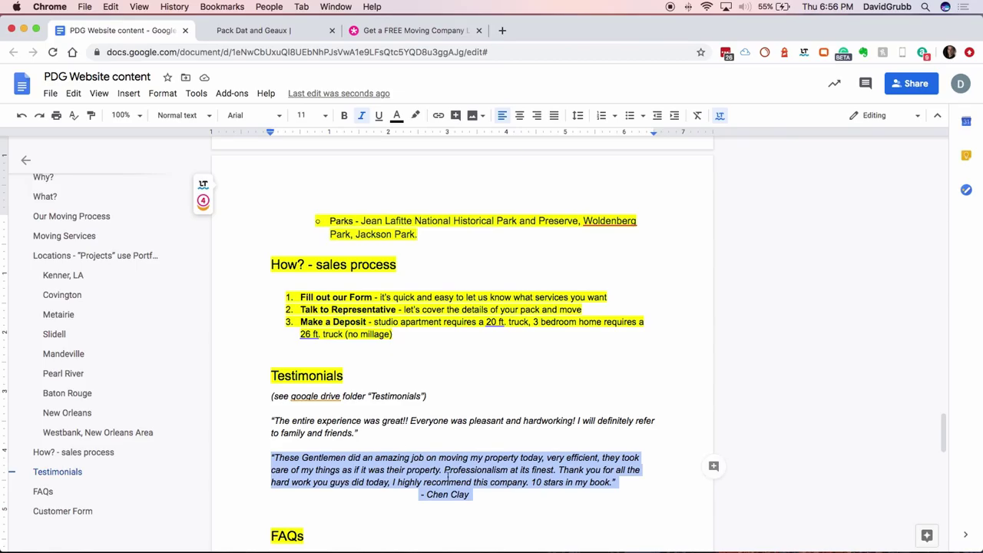
key("ctrl+Tab")
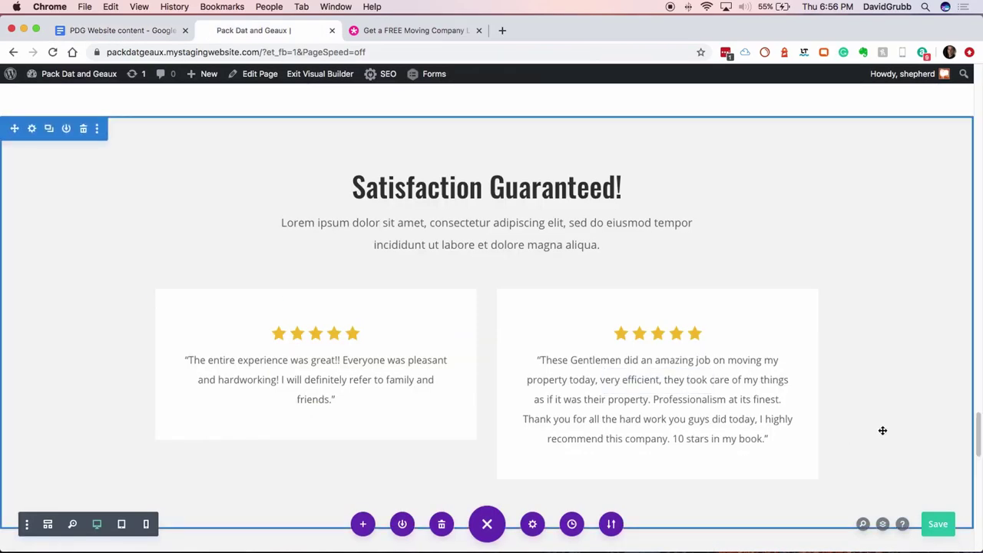
Delete the Lorem ipsum paragraph below the Satisfaction Guaranteed heading, and check the accordions below the testimonials
scroll(883, 431, "down", 1)
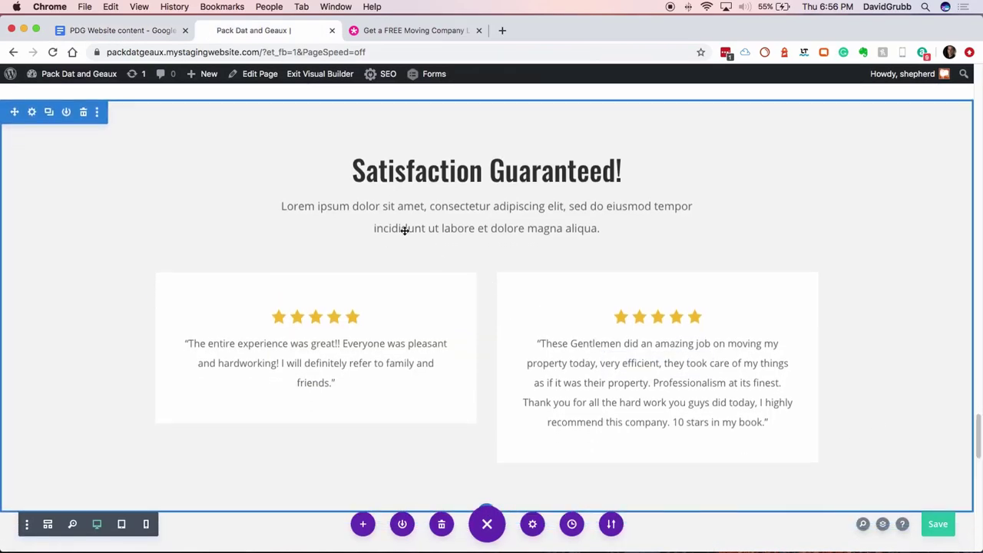
key("Delete")
scroll(722, 458, "down", 1)
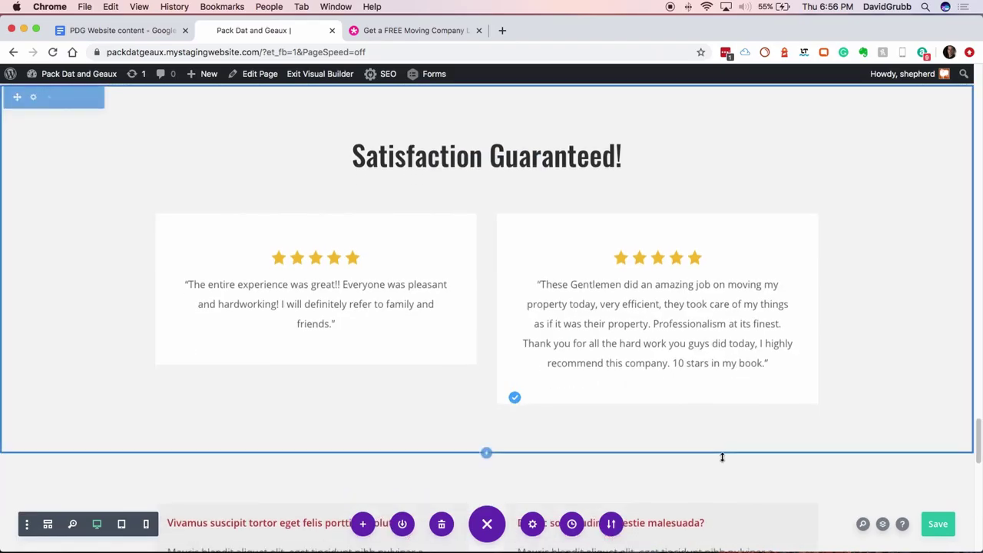
scroll(568, 301, "down", 4)
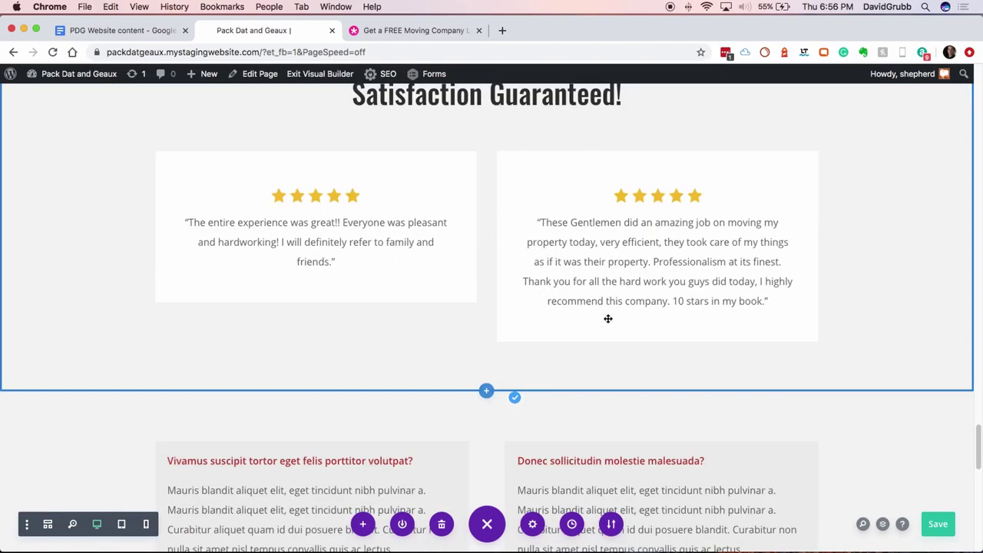
scroll(607, 318, "down", 5)
scroll(807, 412, "down", 5)
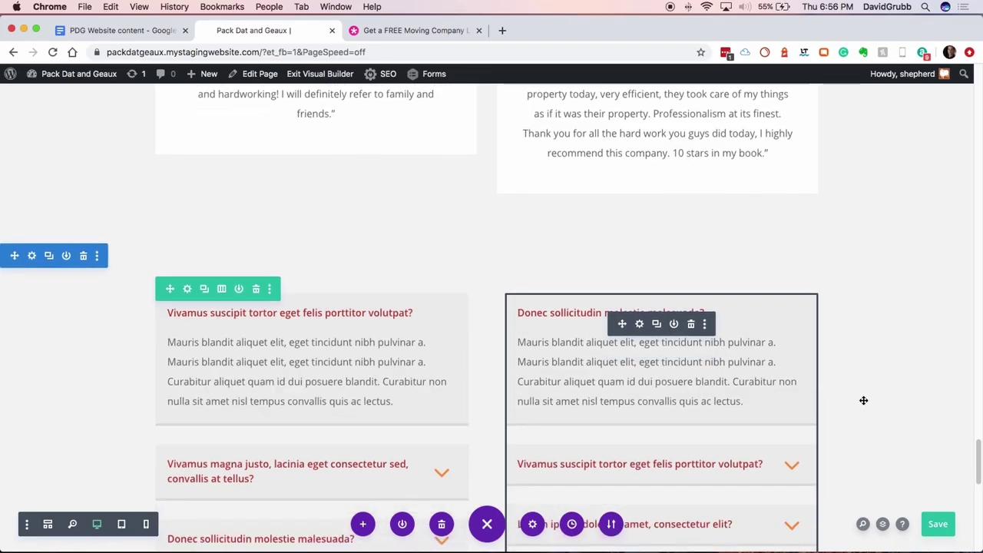
scroll(863, 401, "down", 1)
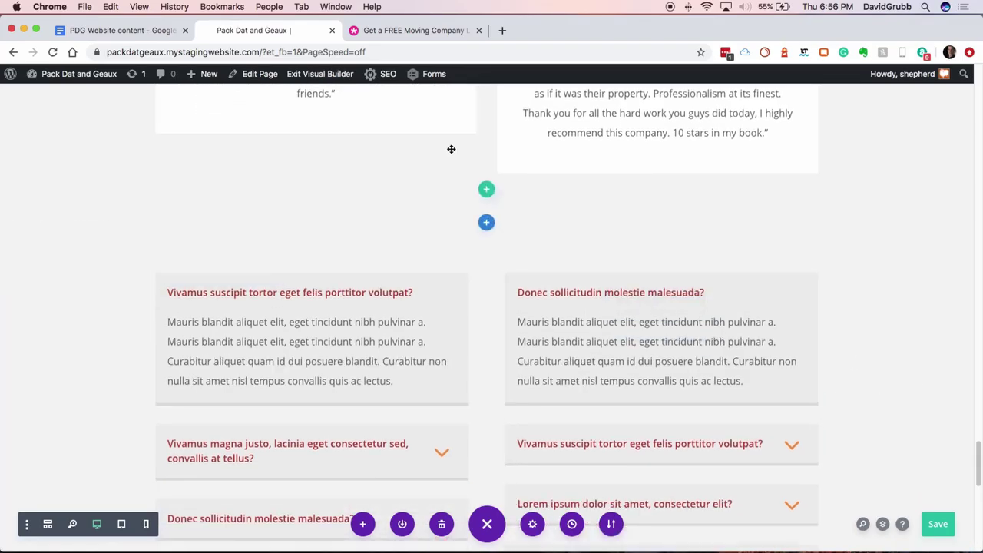
Duplicate the Satisfaction Guaranteed heading and move the copy into its own row above the accordions
scroll(472, 169, "up", 1)
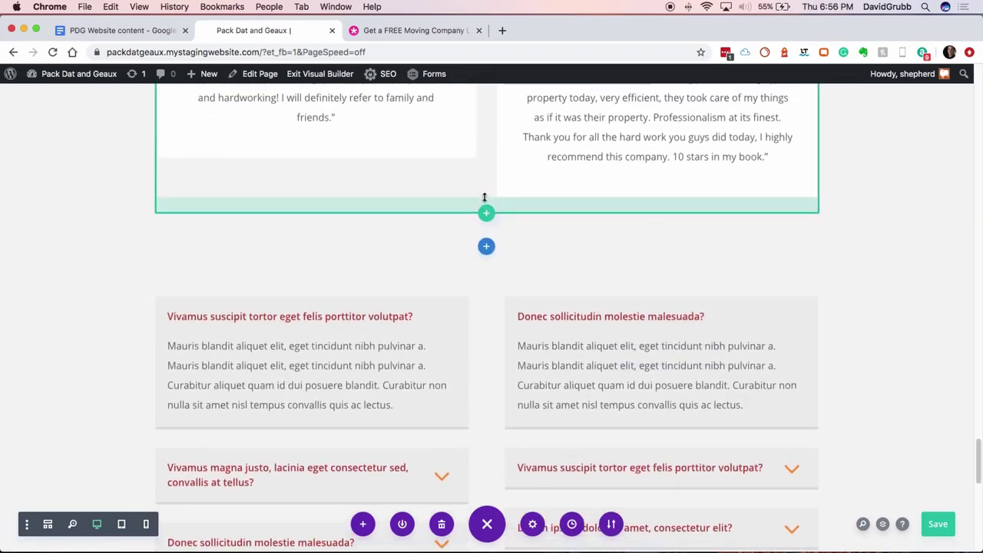
scroll(485, 198, "up", 10)
scroll(479, 238, "down", 4)
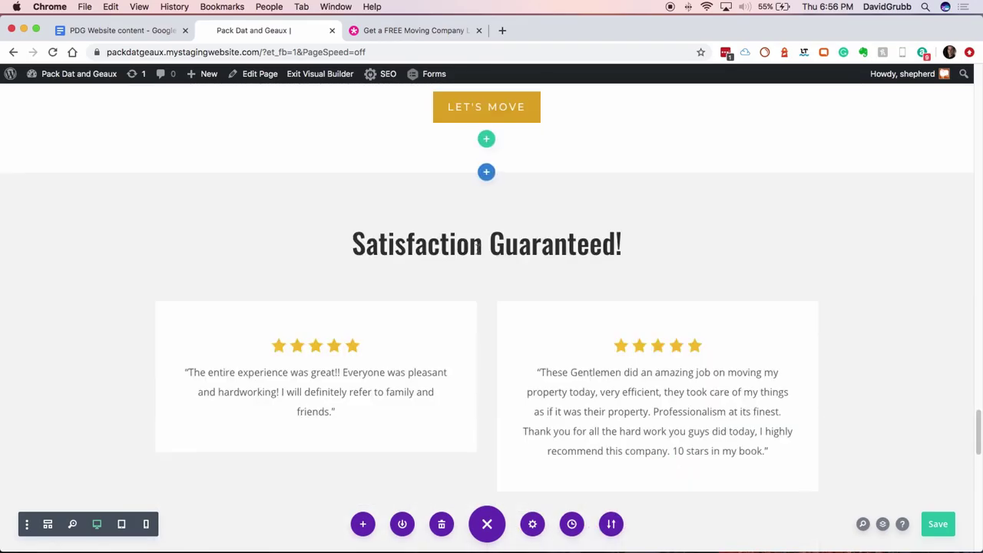
key("super+c")
key("super+v")
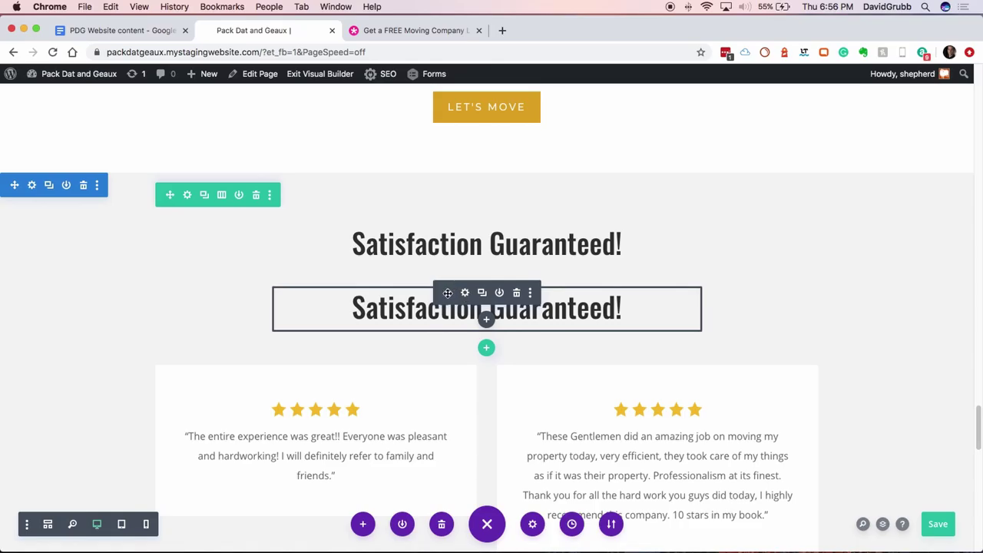
left_click_drag(448, 293, 402, 470)
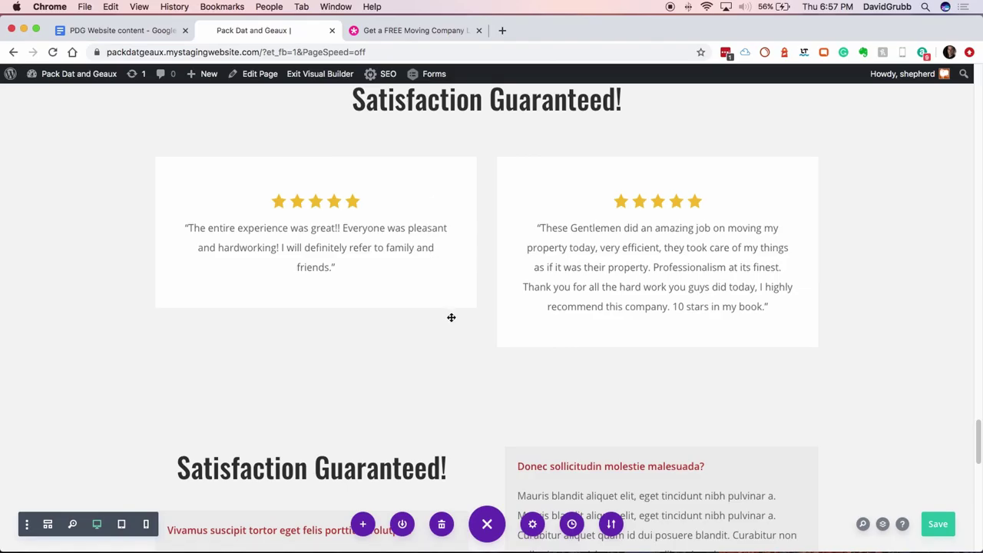
key("super+z")
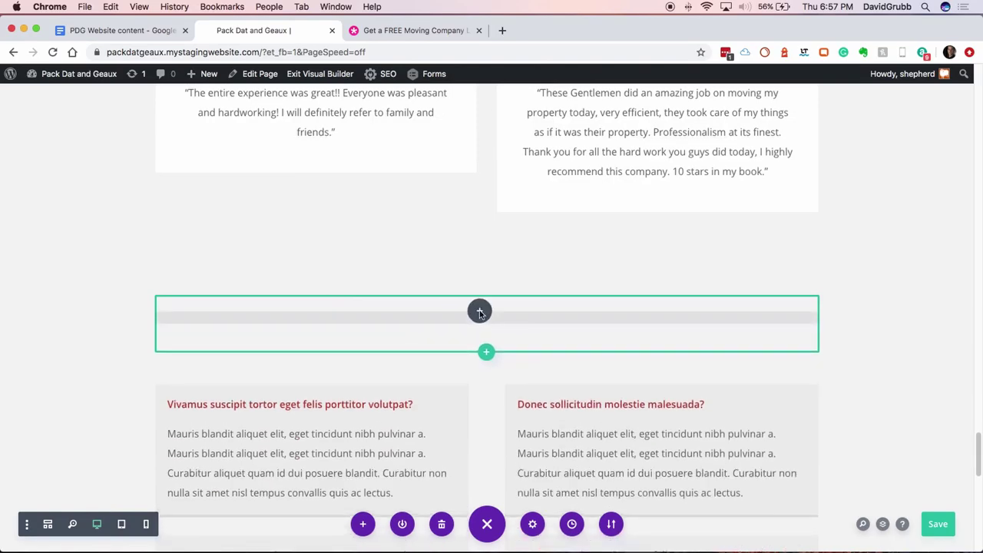
key("super+shift+z")
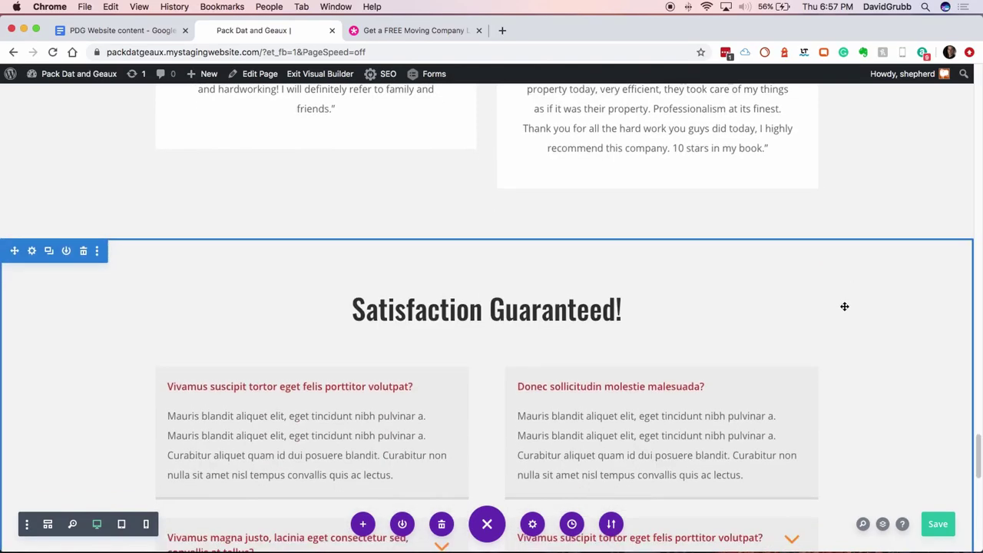
Replace the text of the copied heading above the accordions with "Questions about moving"
scroll(845, 307, "down", 3)
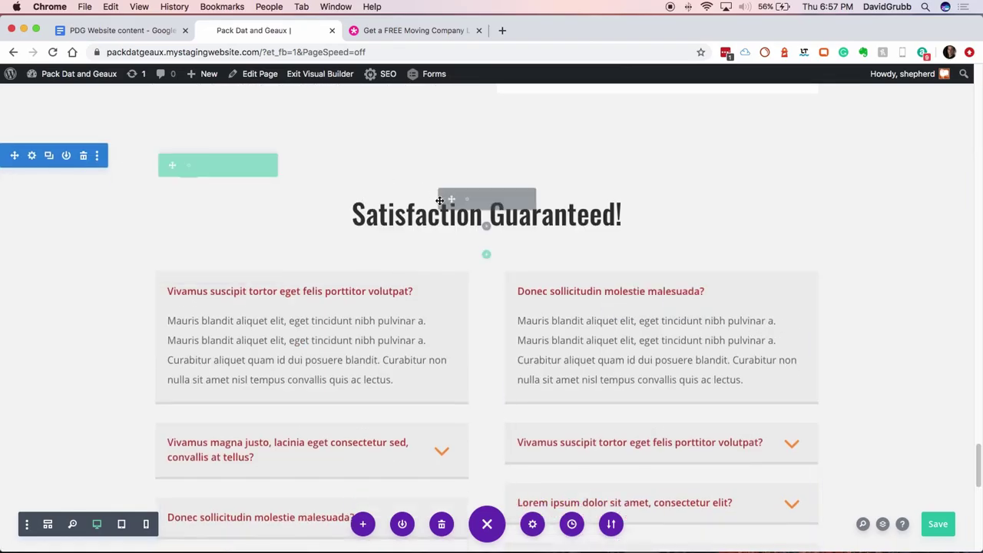
left_click(461, 200)
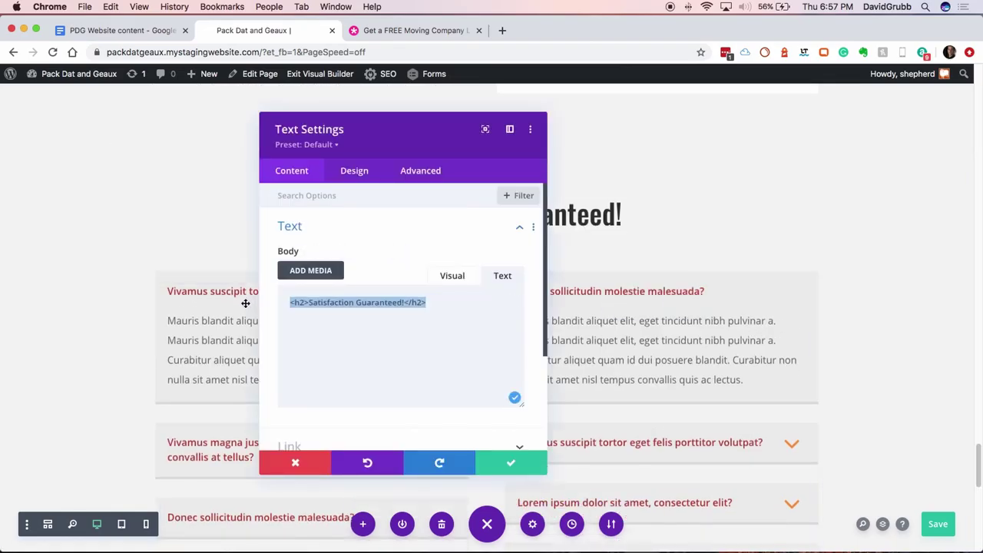
left_click(461, 278)
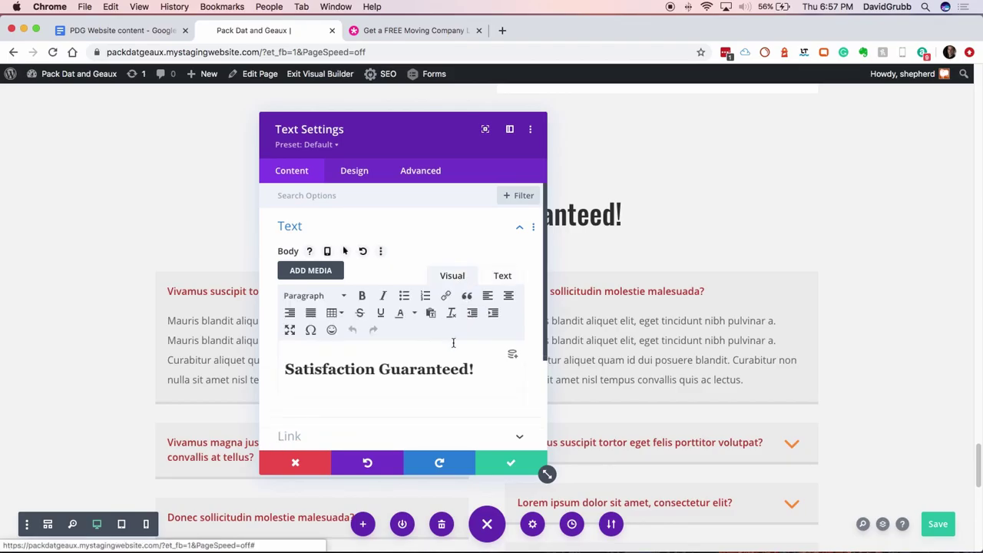
left_click(477, 368)
key("BackSpace")
type("Q")
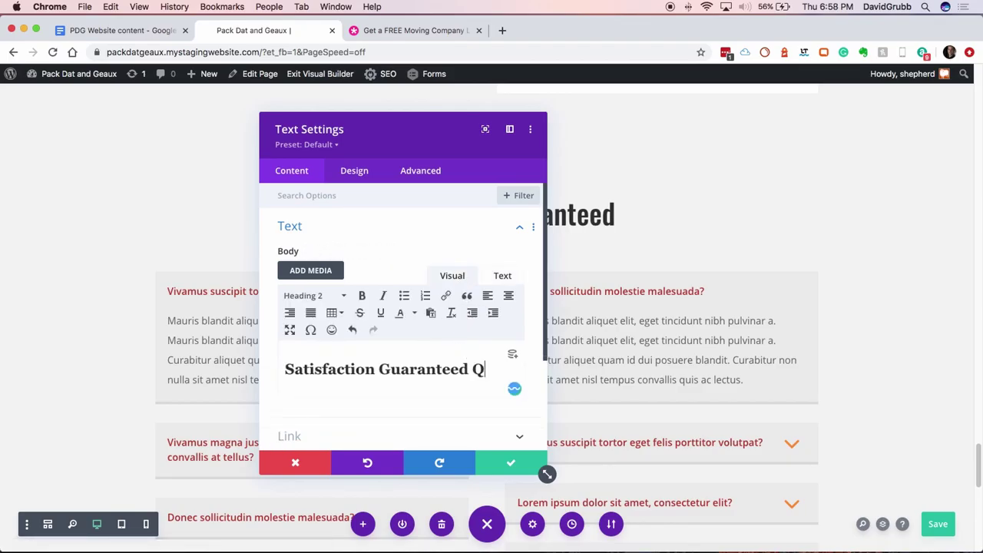
type("u")
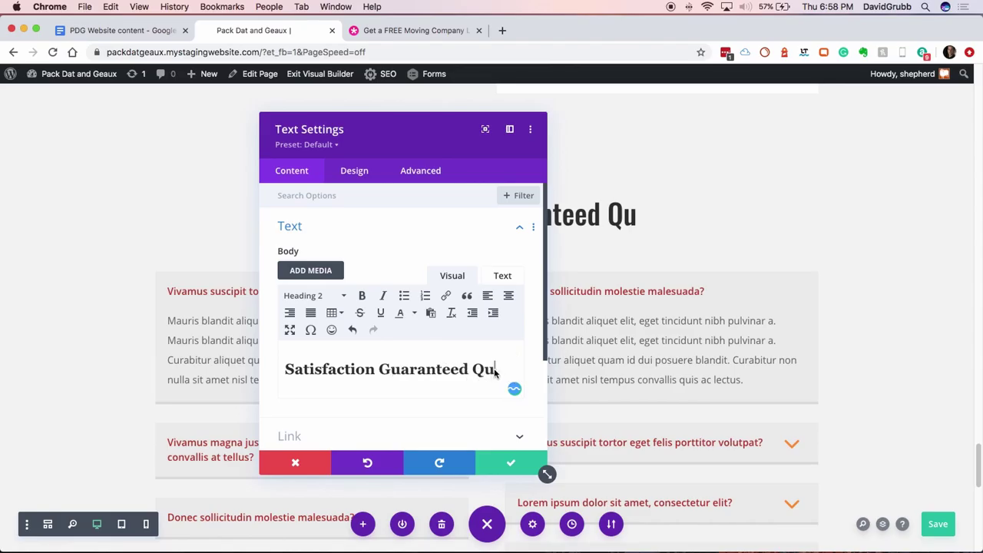
left_click_drag(492, 372, 379, 372)
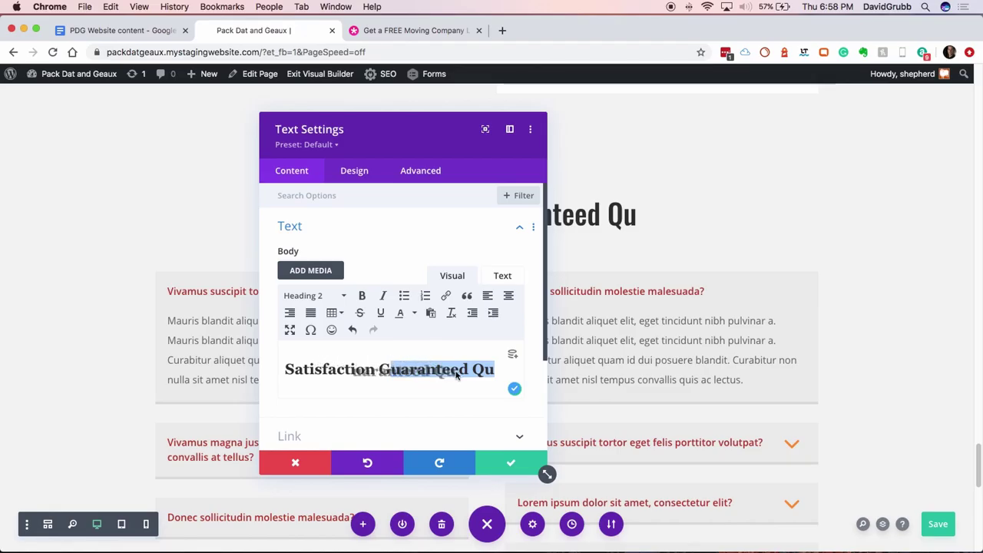
key("ctrl+a")
key("ctrl+v")
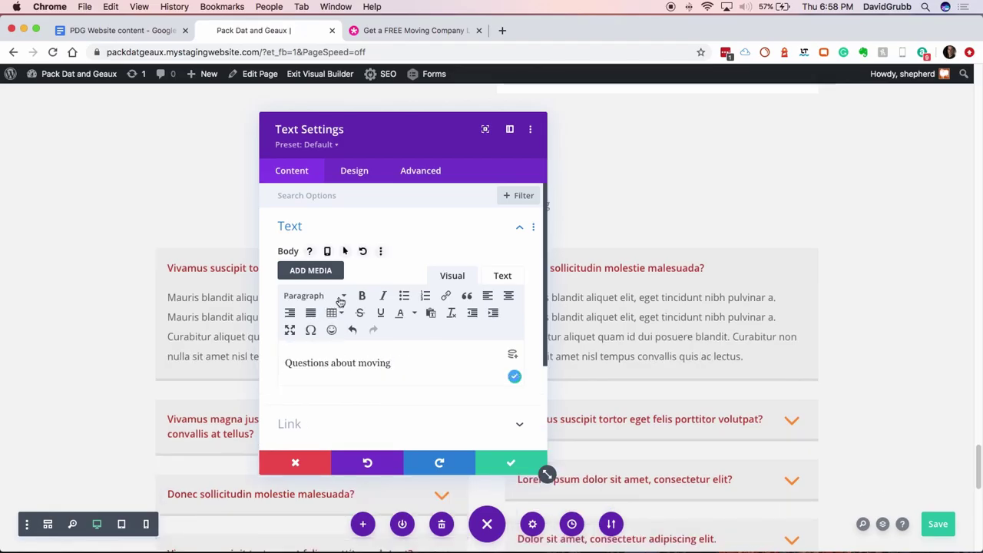
Format the Questions about moving text as Heading 3, save it, and go to the FAQs in the Google Docs document
left_click(339, 297)
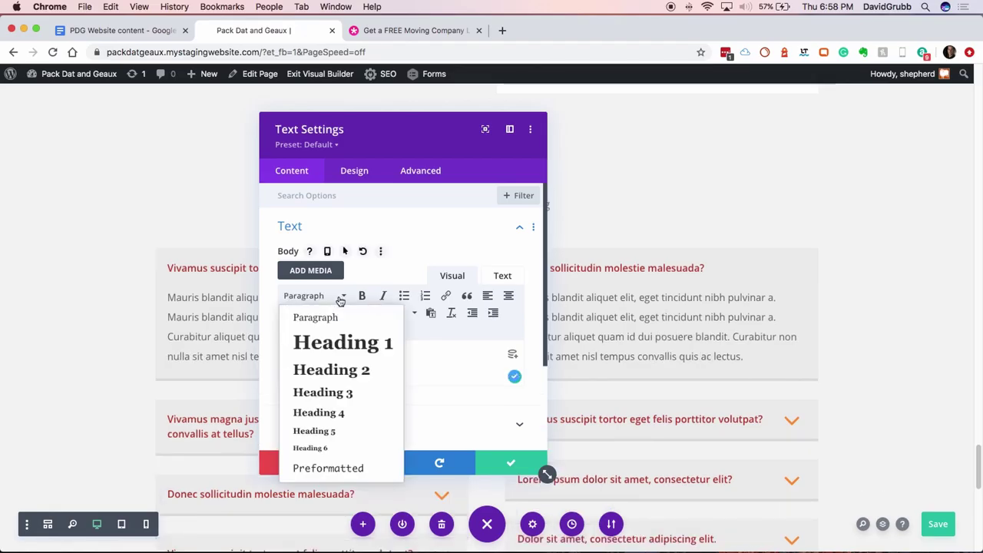
left_click(352, 392)
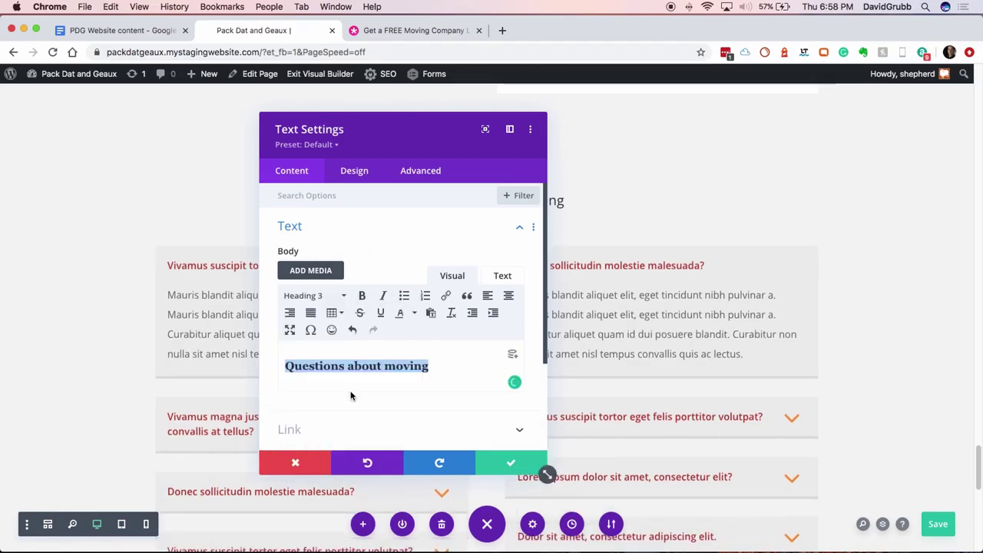
left_click(443, 372)
left_click_drag(391, 129, 779, 133)
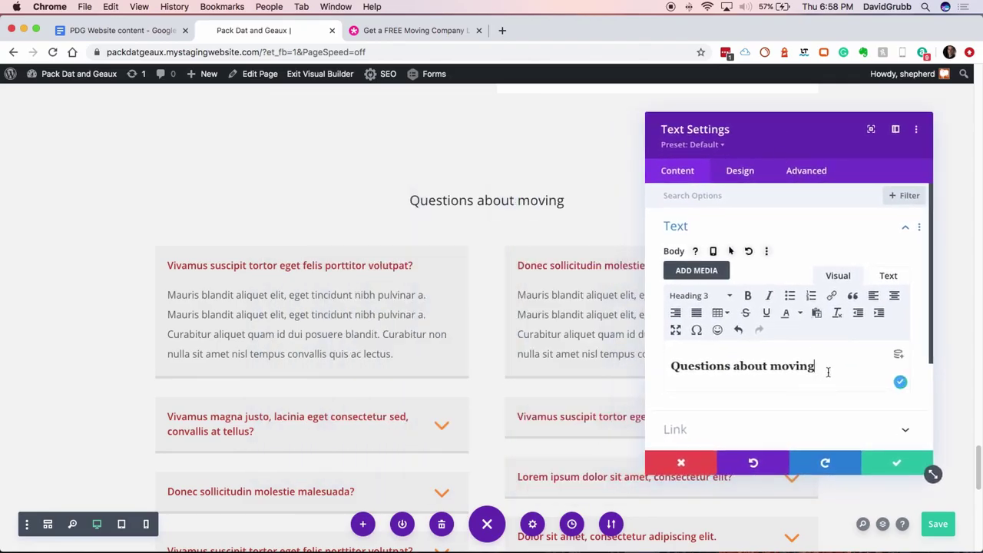
left_click(896, 462)
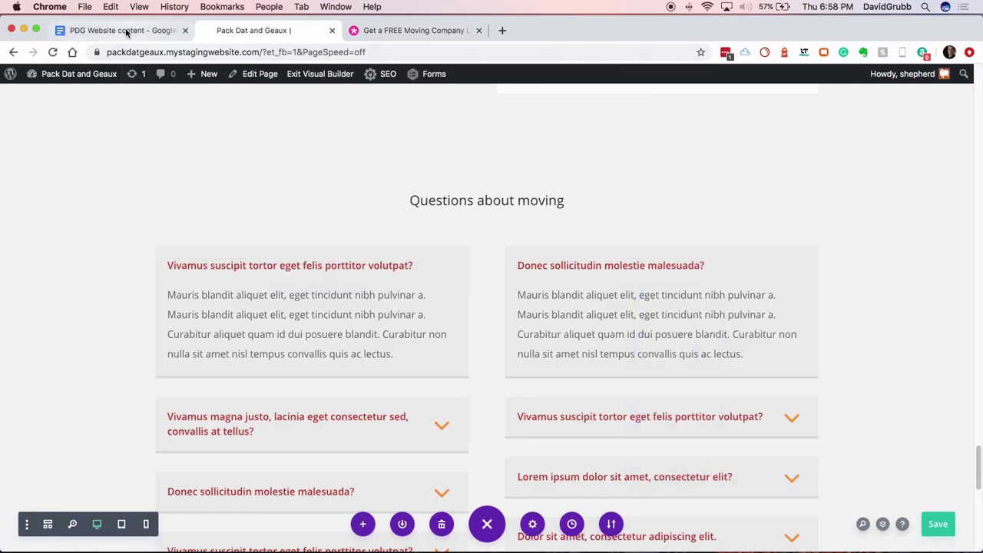
left_click(127, 32)
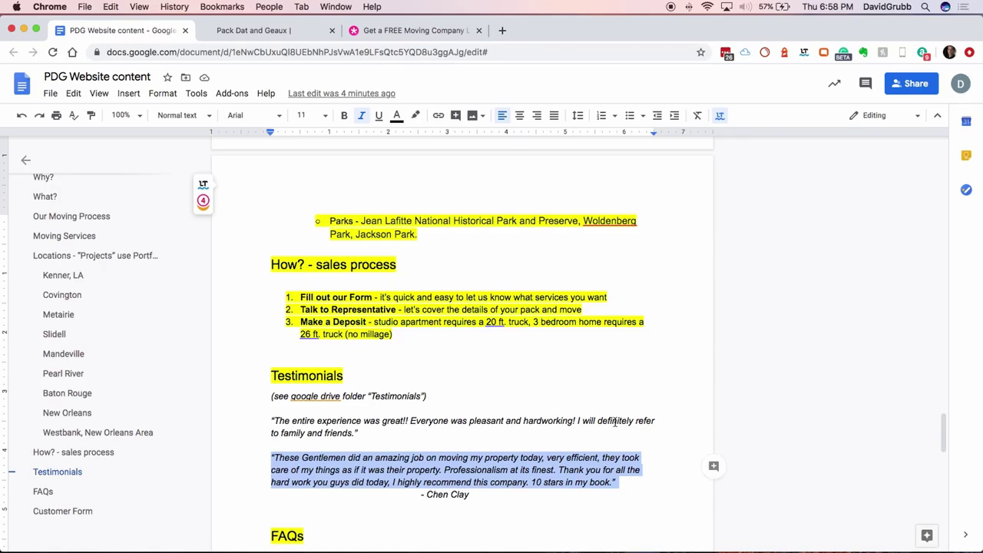
scroll(615, 418, "down", 2)
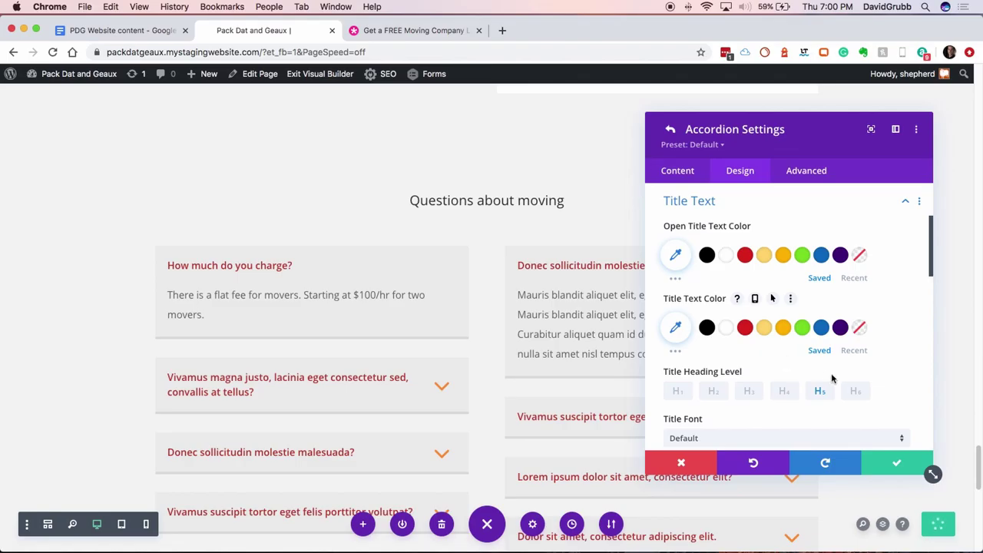
Set the "How much do you charge?" item's title to heading level H4, dark purple text and 19px size
scroll(802, 345, "down", 2)
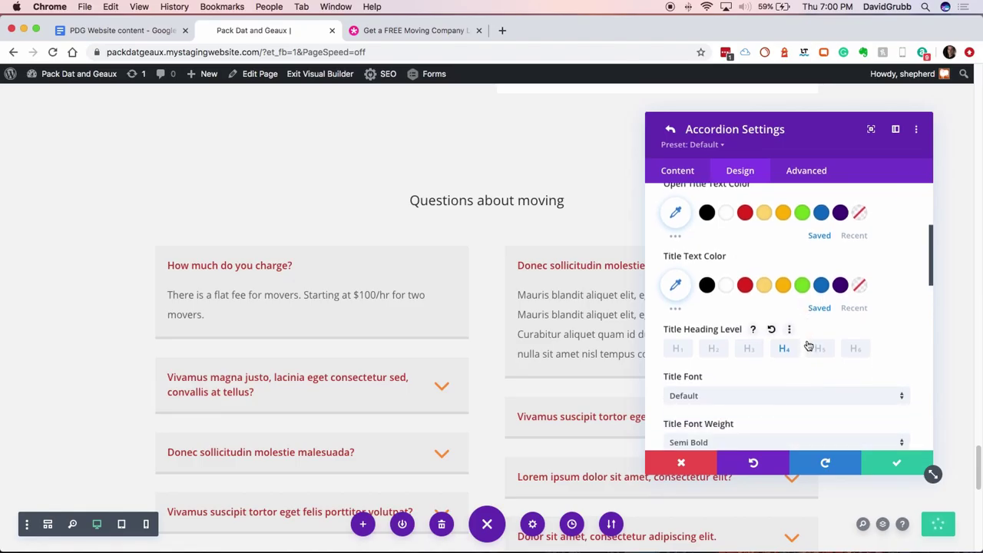
scroll(828, 217, "up", 3)
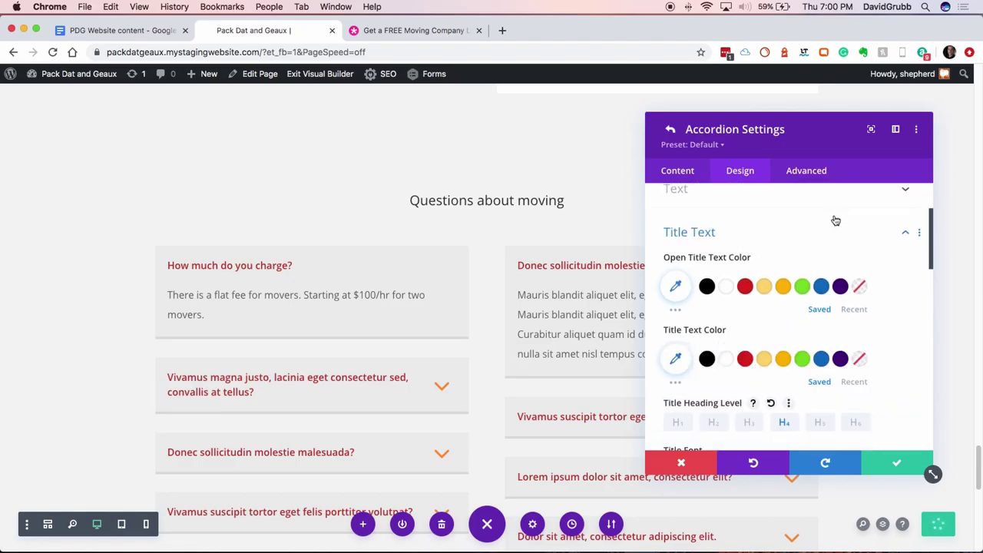
left_click(840, 361)
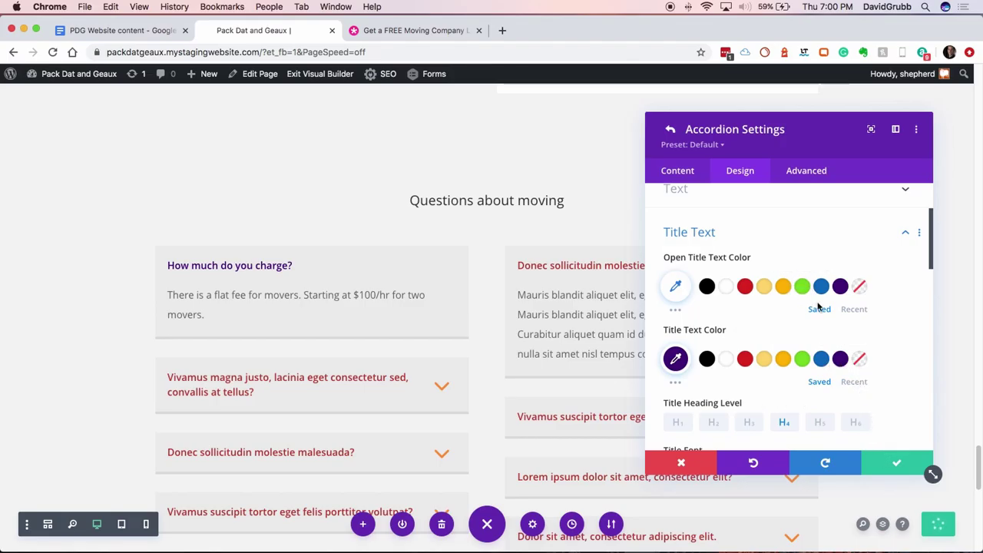
scroll(812, 335, "down", 9)
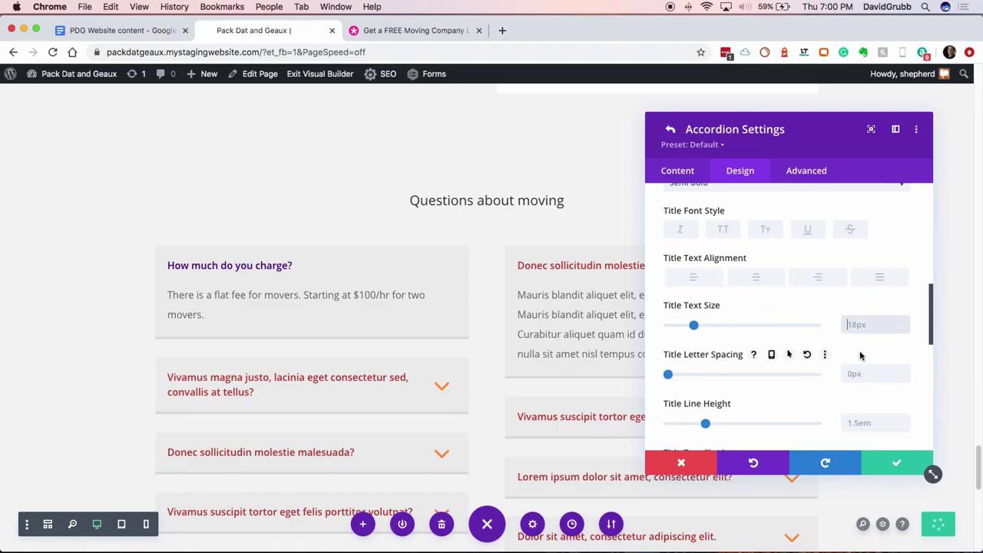
left_click(868, 324)
key("Up")
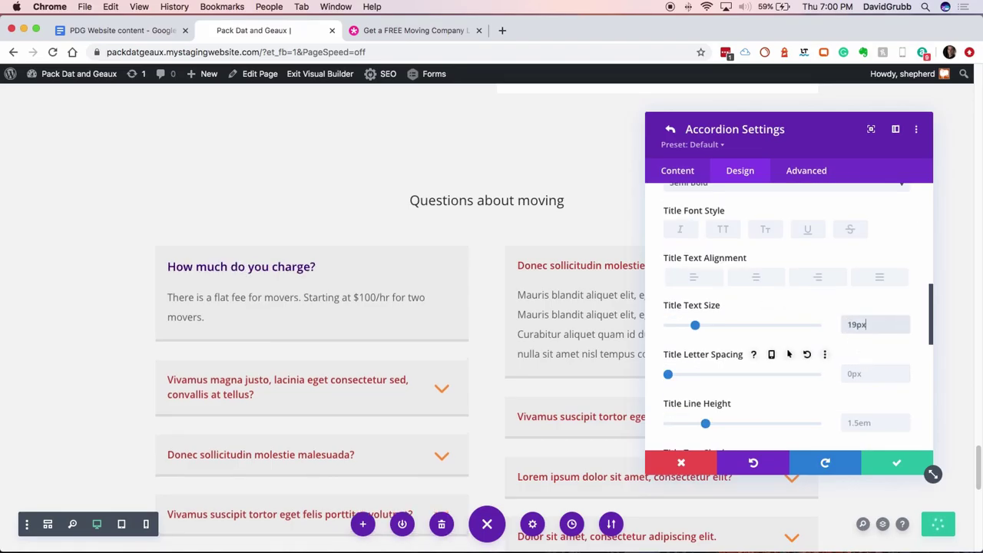
left_click(904, 463)
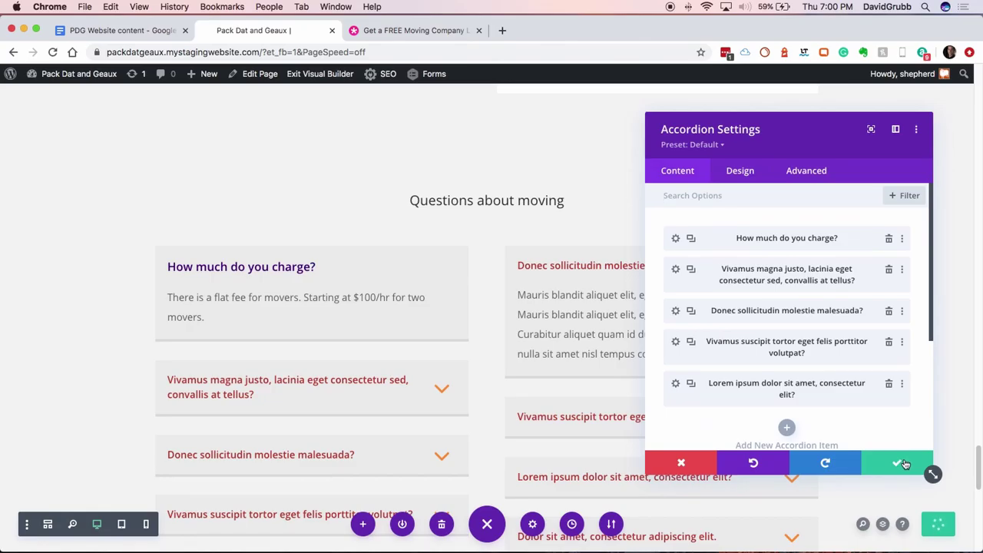
Extend the "How much do you charge?" item's styles to the accordion items in both columns and save the accordion
left_click(903, 239)
left_click(902, 290)
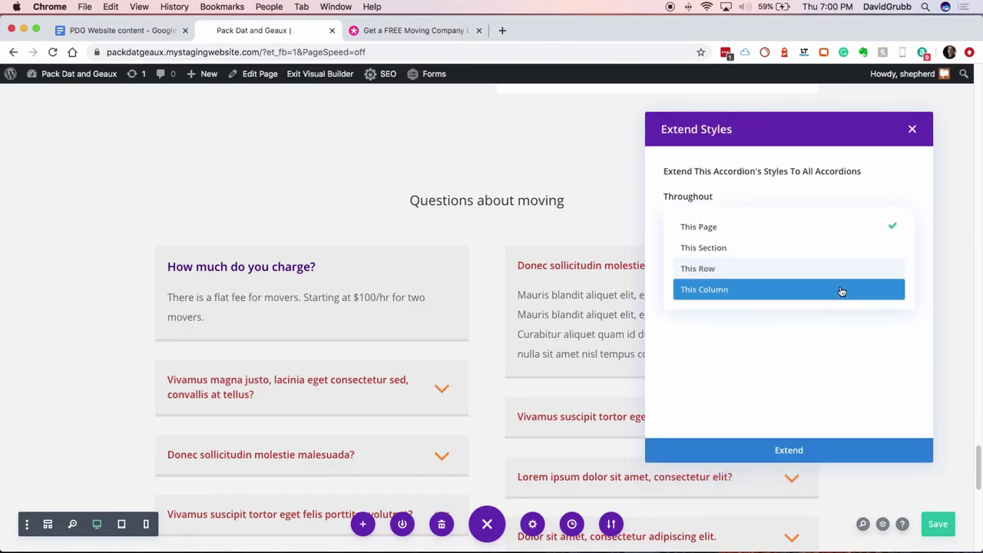
left_click(841, 290)
left_click(868, 451)
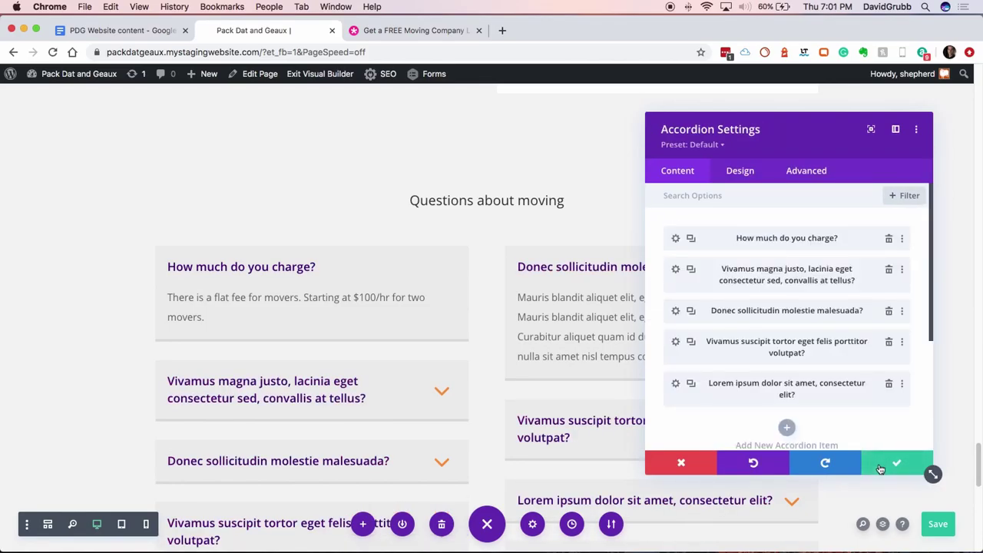
left_click(881, 468)
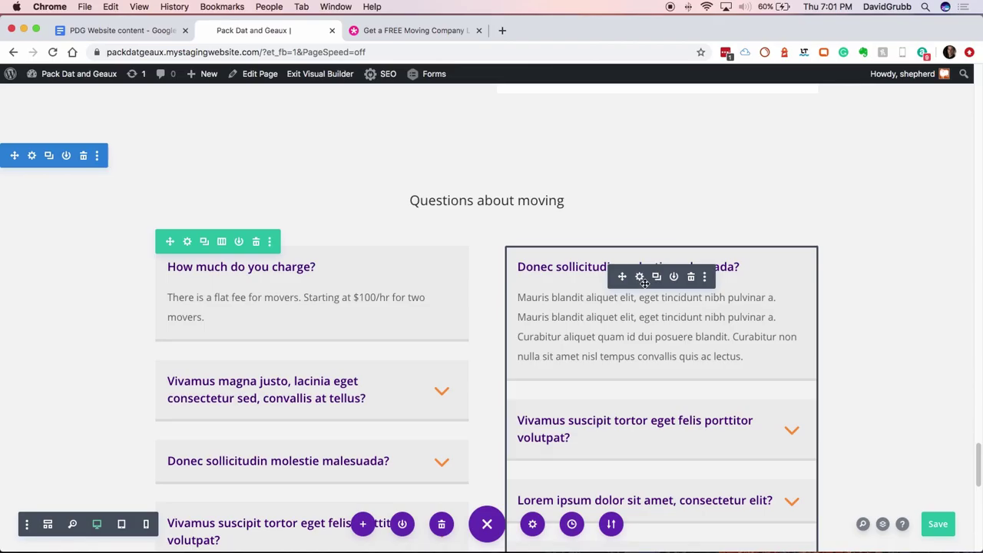
Change the title of the second column's first accordion item to "Is there a fee for millage?"
left_click(639, 277)
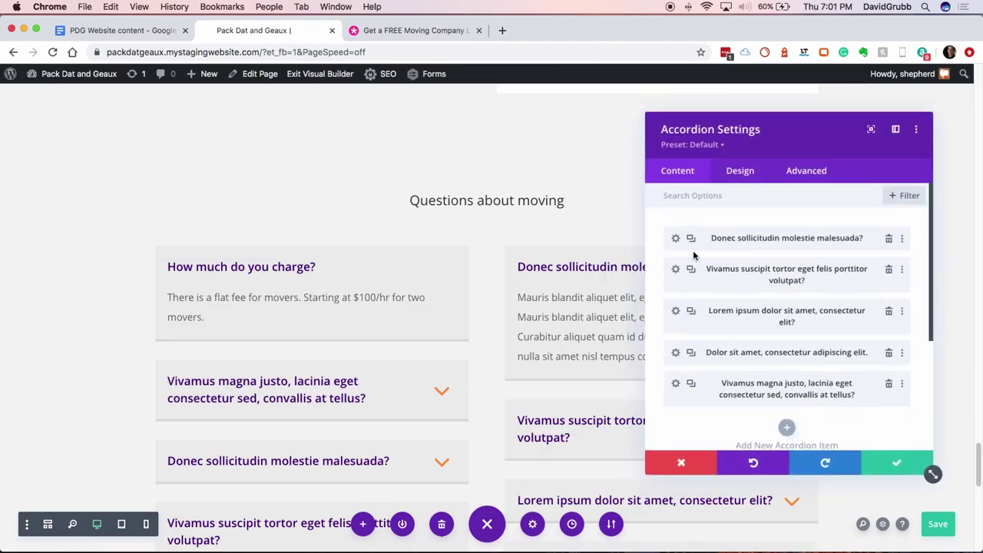
left_click(768, 238)
triple_click(738, 269)
type("Is there a fee for mileage?")
Fill the mileage fee item's body with "No fee for mileage with in town moves." from the Google Docs document and save it
left_click(154, 31)
left_click_drag(404, 390, 560, 390)
key("cmd+c")
left_click(254, 31)
right_click(722, 323)
left_click(757, 397)
left_click(896, 462)
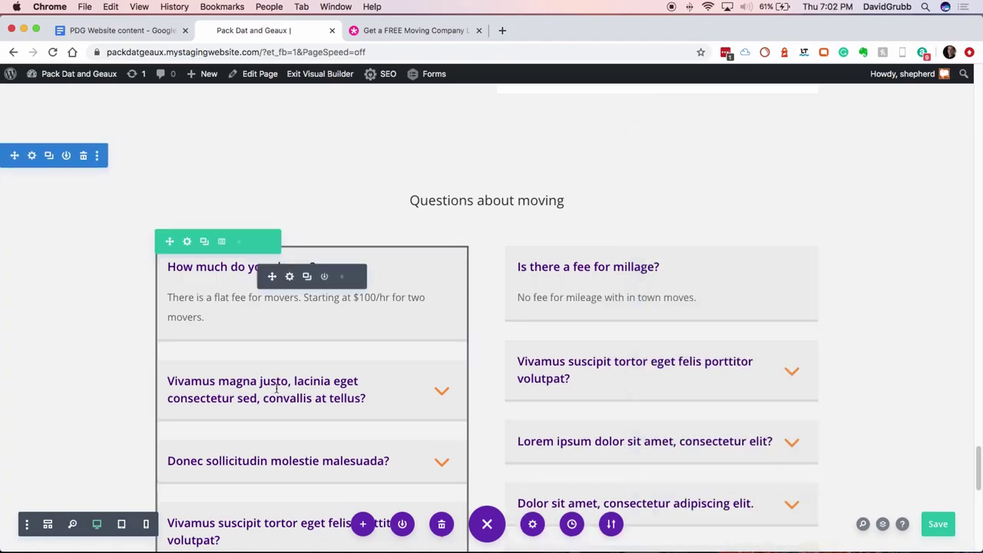
Replace the title of the first column's second accordion item with "Is the deposit refundable?" from the Google Docs FAQs
left_click(289, 275)
left_click(776, 274)
triple_click(738, 272)
left_click(123, 30)
right_click(401, 403)
left_click_drag(300, 402, 630, 403)
left_click(445, 100)
left_click(254, 30)
right_click(698, 272)
left_click(722, 351)
Copy the answer "No. The deposit secure your move date as well as the truck." into the deposit item's body and save it
left_click(123, 31)
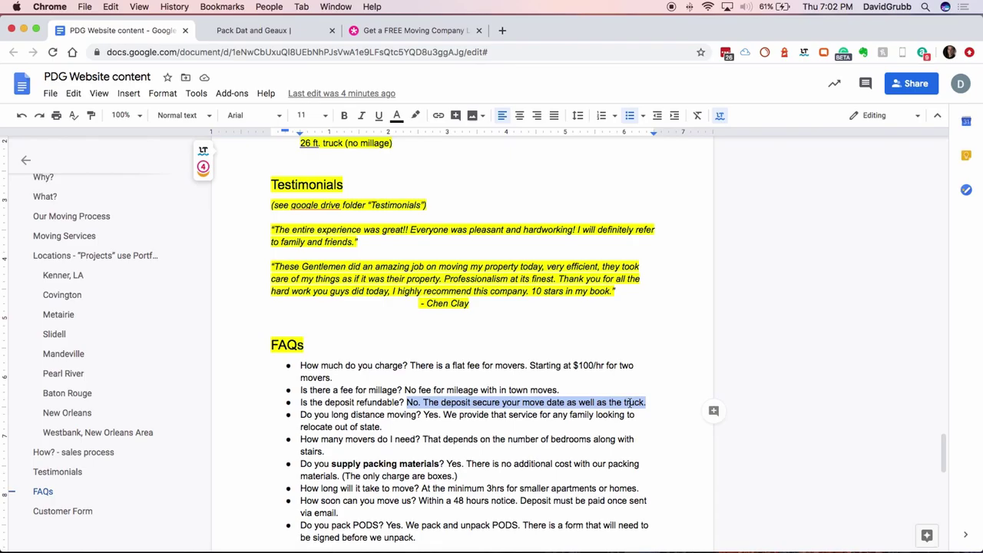
key("cmd+c")
left_click(254, 31)
right_click(730, 338)
left_click(757, 343)
left_click(896, 463)
Replace the title of the second column's second accordion item with "Do you long distance moving?" from the Google Docs FAQs
left_click(584, 370)
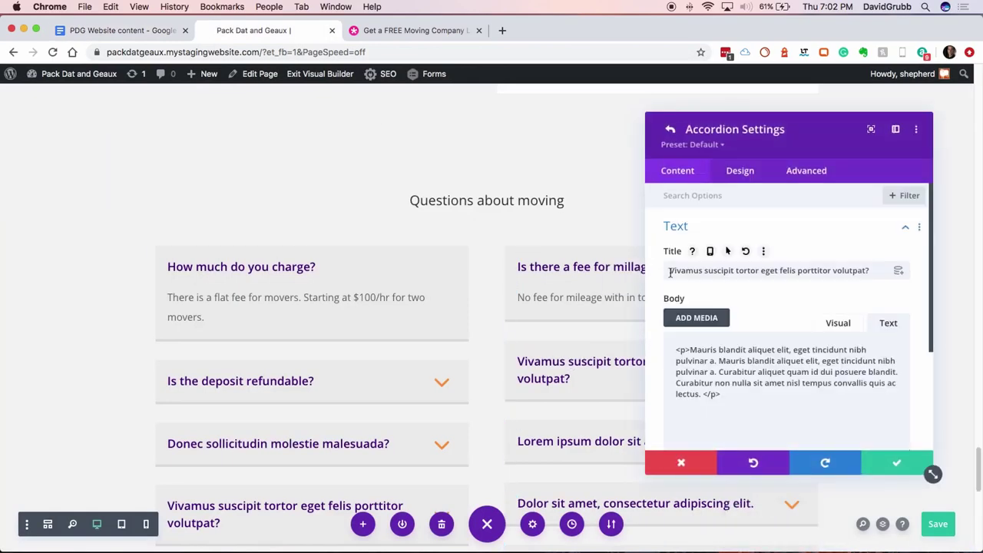
triple_click(670, 272)
left_click(123, 31)
left_click_drag(299, 412, 421, 427)
key("cmd+c")
left_click(253, 31)
right_click(691, 270)
left_click(681, 352)
Copy the answer "Yes. We provide that service for any family looking to relocate out of state." into the long-distance item's body and save it
left_click(123, 31)
right_click(450, 415)
left_click(479, 95)
left_click(254, 31)
right_click(702, 321)
left_click(725, 401)
left_click(880, 469)
Replace the title of the first column's third accordion item with "How many movers do I need?" from the Google Docs FAQs
left_click(285, 447)
triple_click(691, 271)
left_click(123, 30)
right_click(415, 439)
left_click_drag(300, 439, 324, 452)
left_click(253, 31)
right_click(726, 269)
left_click(737, 342)
Copy the answer "That depends on the number of bedrooms along with stairs." into the movers item's body and save it
left_click(123, 30)
right_click(515, 440)
left_click(253, 30)
right_click(730, 321)
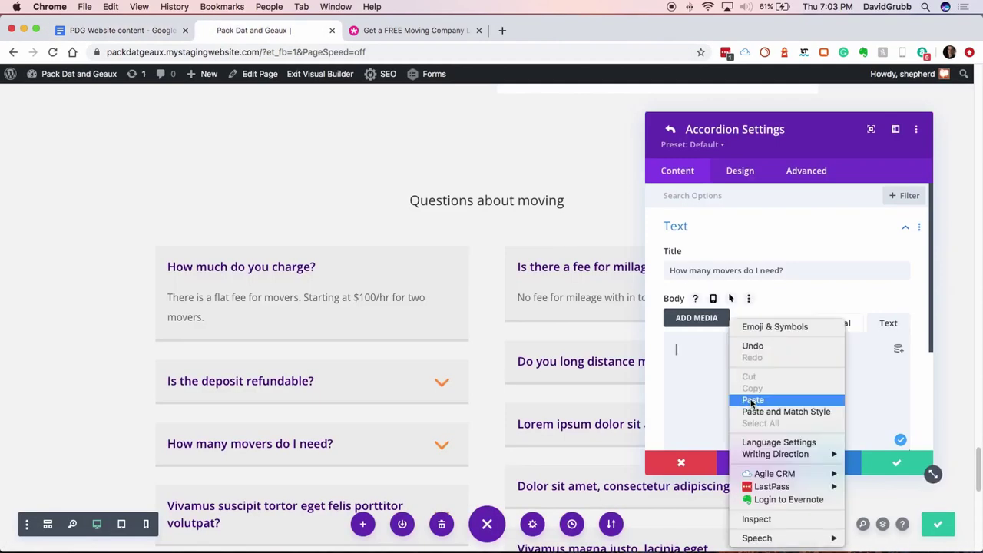
left_click(753, 401)
left_click(897, 463)
Replace the title of the second column's third accordion item with "Do you supply packing materials?" from the Google Docs FAQs
left_click(561, 423)
left_click(678, 301)
left_click(123, 30)
right_click(435, 278)
left_click_drag(300, 278, 458, 290)
left_click(253, 31)
right_click(715, 269)
left_click(738, 342)
Copy the answer about no additional cost with packing materials into the packing materials item's body, and save the accordion
left_click(123, 31)
right_click(468, 284)
left_click(500, 249)
left_click(254, 31)
right_click(722, 319)
left_click(749, 398)
left_click(895, 461)
left_click(896, 461)
Replace the title of the first column's fourth accordion item with "How long will it take to move?" from the Google Docs FAQs
scroll(266, 121, "down", 3)
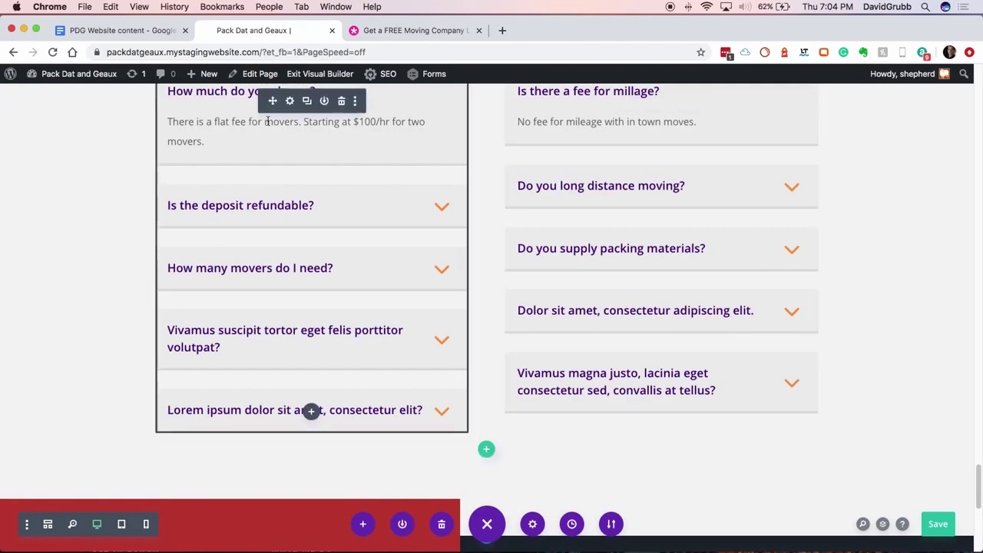
left_click(289, 326)
left_click(123, 31)
left_click_drag(300, 303, 639, 303)
left_click(254, 31)
right_click(670, 265)
left_click(699, 345)
Copy the answer "At the minimum 3hrs for smaller apartments or homes." into the moving time item's body and save it
left_click(123, 31)
left_click(254, 31)
right_click(696, 349)
left_click(722, 423)
left_click(897, 461)
Replace the title of the second column's fourth accordion item with "How soon can you move us?" from the Google Docs FAQs
left_click(648, 318)
left_click(679, 329)
triple_click(787, 269)
key("BackSpace")
left_click(123, 30)
left_click_drag(300, 313, 482, 320)
left_click(253, 30)
right_click(670, 270)
left_click(695, 345)
Replace that item's body with "Within a 48 hours notice. Deposit must be paid once sent via email." from the Google Docs FAQs
left_click(671, 352)
key("ctrl+a")
key("BackSpace")
left_click(123, 31)
key("ctrl+c")
left_click(253, 31)
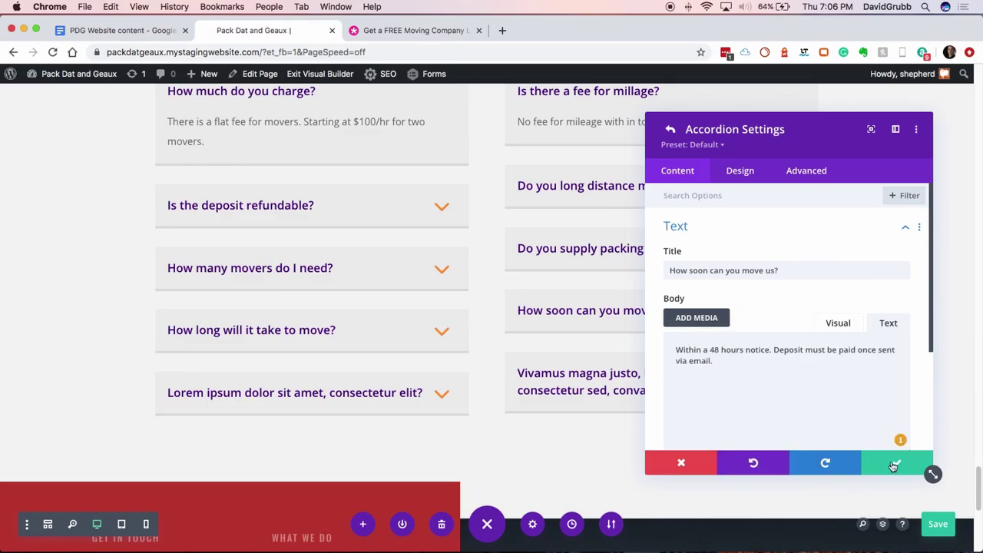
Save the current FAQ item, then replace the title of the first column's fifth accordion item with "Do you pack PODS?" from the Google Docs FAQs
left_click(894, 464)
left_click(193, 389)
left_click(674, 372)
left_click(123, 31)
scroll(527, 434, "down", 3)
key("ctrl+c")
left_click_drag(301, 239, 416, 252)
left_click(253, 31)
right_click(716, 267)
left_click(742, 343)
Replace the PODS item's body with its Google Docs answer beginning "Yes. We pack and unpack PODS." and save it
triple_click(768, 369)
left_click(123, 30)
key("ctrl+c")
left_click(254, 31)
key("ctrl+v")
left_click(893, 464)
Replace the title of the second column's fifth accordion item with "Do you help with self-storage units?" from the Google Docs FAQs
left_click(665, 412)
left_click(787, 367)
triple_click(786, 270)
key("BackSpace")
left_click(123, 31)
right_click(430, 400)
left_click_drag(300, 400, 326, 411)
left_click(466, 312)
left_click(242, 31)
key("ctrl+v")
Replace the self-storage item's body with "Yes. We assist with loading and unloading storage units." from the Google Docs FAQs and save it
left_click(123, 30)
right_click(461, 398)
left_click(477, 97)
left_click(254, 30)
triple_click(711, 351)
key("BackSpace")
key("ctrl+v")
left_click(896, 462)
left_click(897, 462)
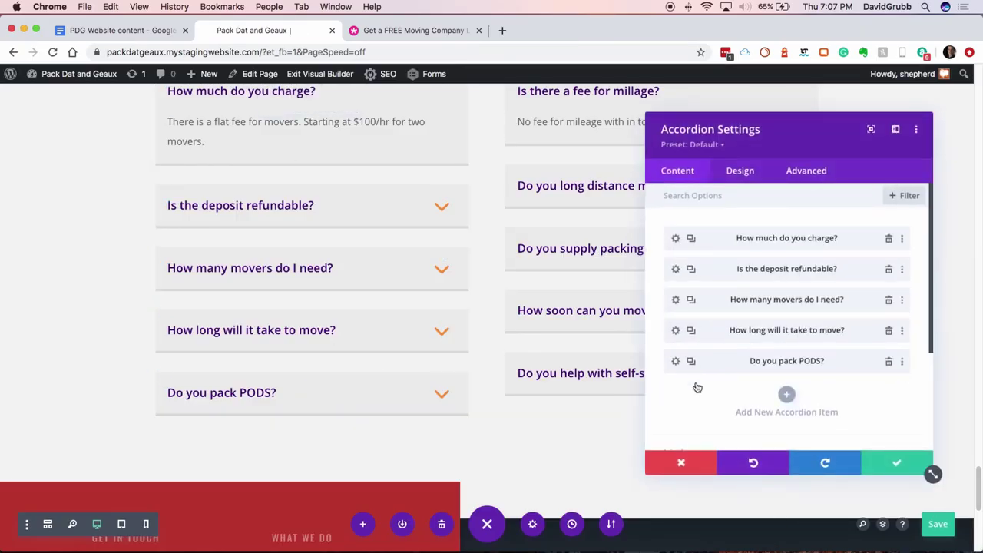
Add a sixth item to the first column's accordion, titled "What type of payment methods do you accept?" from the Google Docs FAQs
left_click(787, 394)
triple_click(663, 270)
key("BackSpace")
left_click(123, 31)
left_click_drag(301, 421, 408, 436)
key("ctrl+c")
left_click(254, 31)
key("ctrl+v")
Copy the answer "Two forms of payments are accepted, Cash, Credit or Debit card." into the payment item's body and save it
triple_click(710, 351)
key("BackSpace")
left_click(123, 31)
right_click(511, 427)
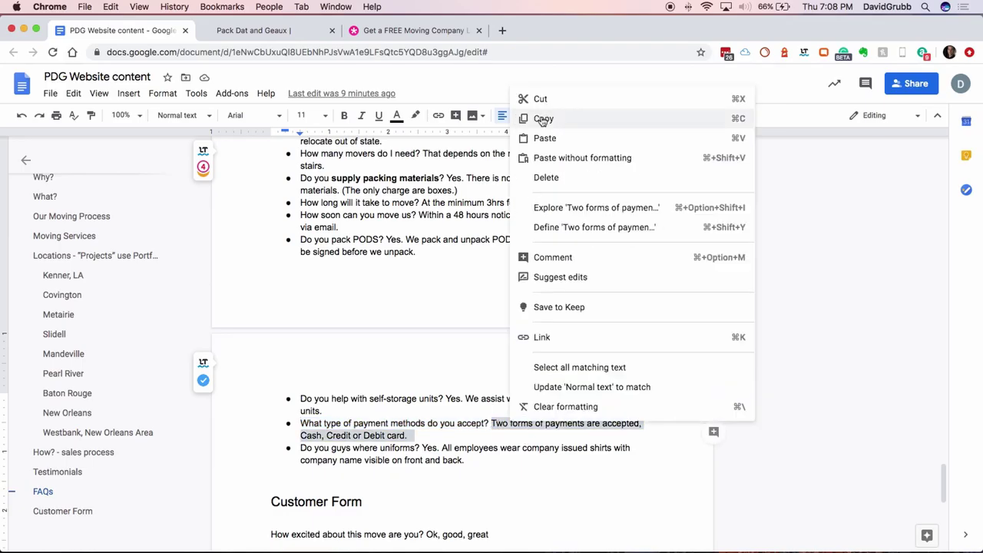
left_click(543, 118)
left_click(253, 31)
left_click(897, 462)
Add a sixth item to the second column's accordion, titled "Do you guys where uniforms?" from the Google Docs FAQs
left_click(676, 394)
triple_click(727, 270)
left_click(123, 31)
left_click_drag(300, 448, 453, 448)
key("ctrl+c")
left_click(253, 31)
key("ctrl+v")
Replace the uniforms item's body with its Google Docs answer about employees' company issued shirts, and save the accordion
triple_click(783, 349)
left_click(123, 31)
left_click_drag(391, 446, 468, 458)
key("cmd+c")
left_click(254, 30)
right_click(722, 350)
left_click(741, 397)
left_click(892, 462)
left_click(886, 464)
Highlight the entire FAQs section in the Google Docs content document in yellow, including its heading, and return to the page builder
left_click(123, 31)
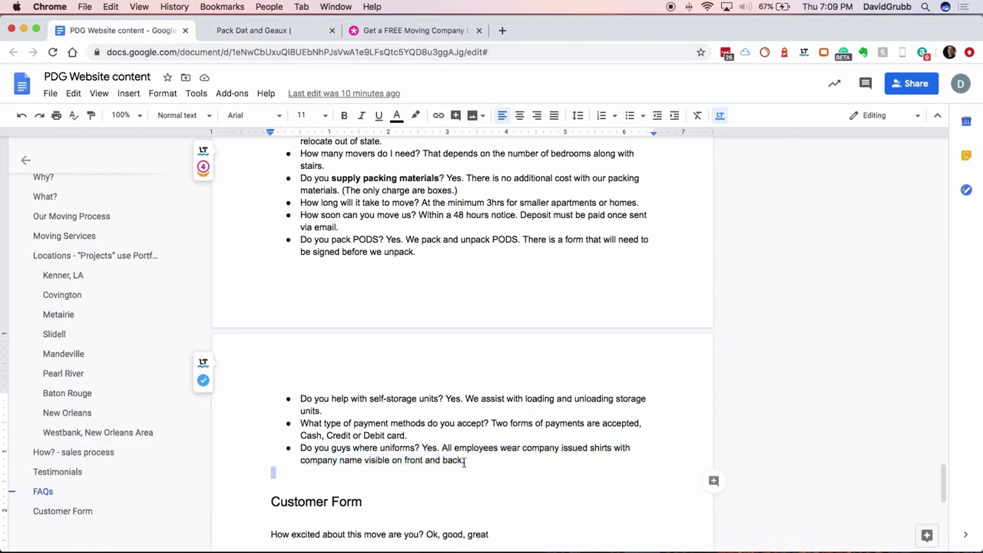
left_click_drag(464, 462, 271, 201)
left_click(415, 115)
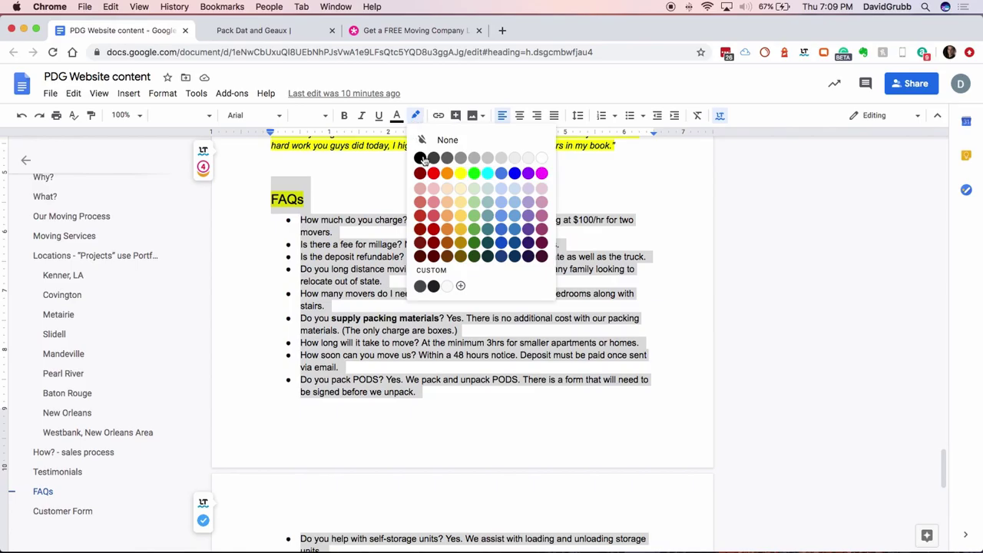
left_click(460, 174)
left_click(244, 32)
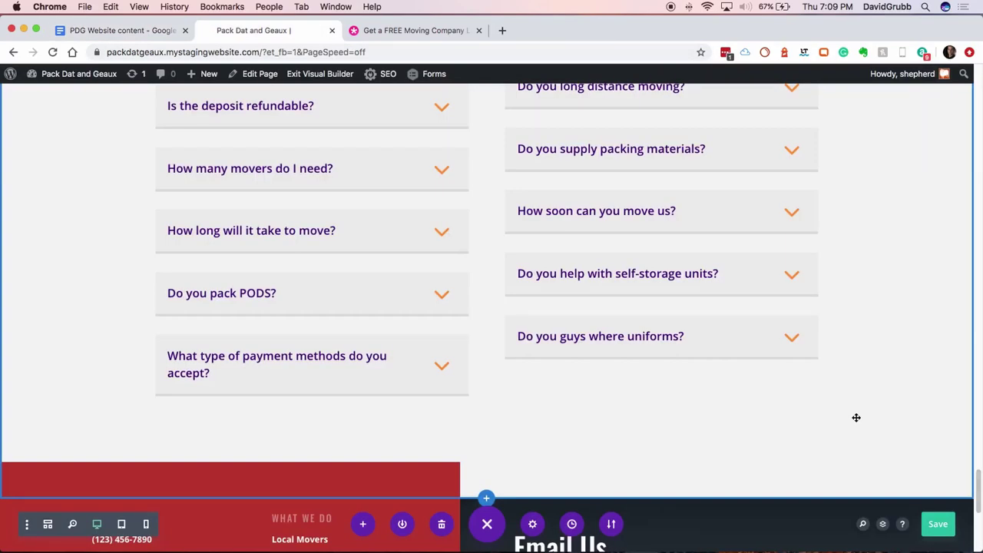
Delete the Email Us contact form from the dark column of the page's footer section
scroll(916, 293, "down", 4)
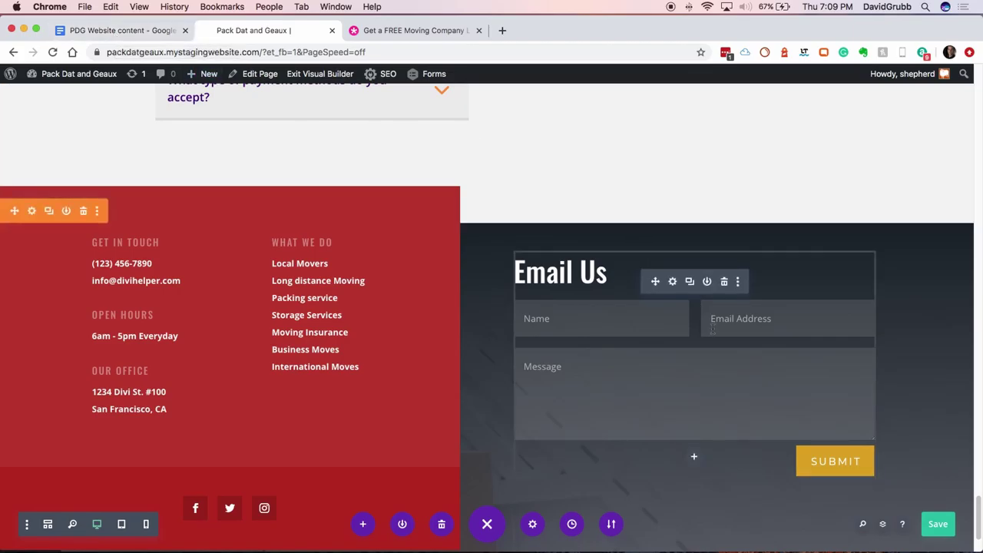
left_click(673, 282)
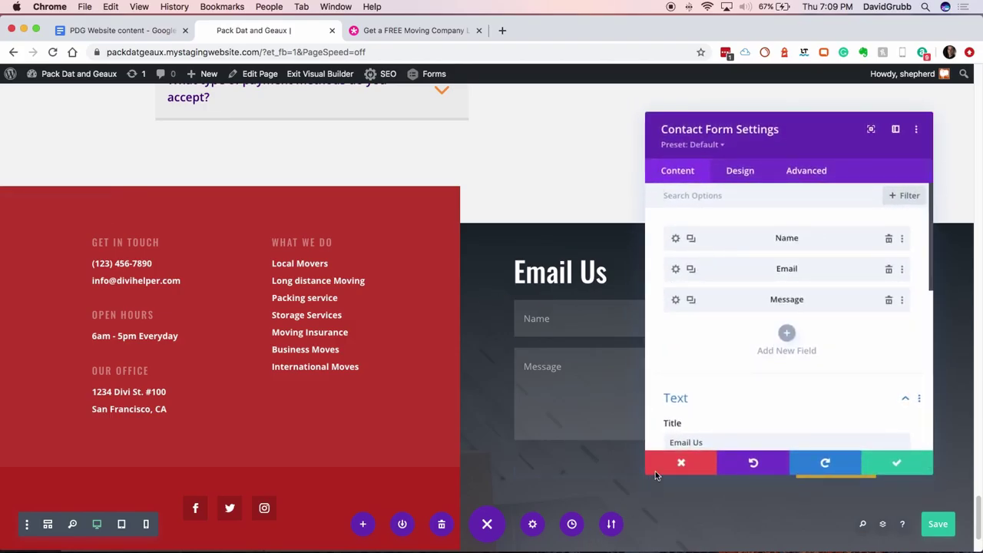
left_click(690, 464)
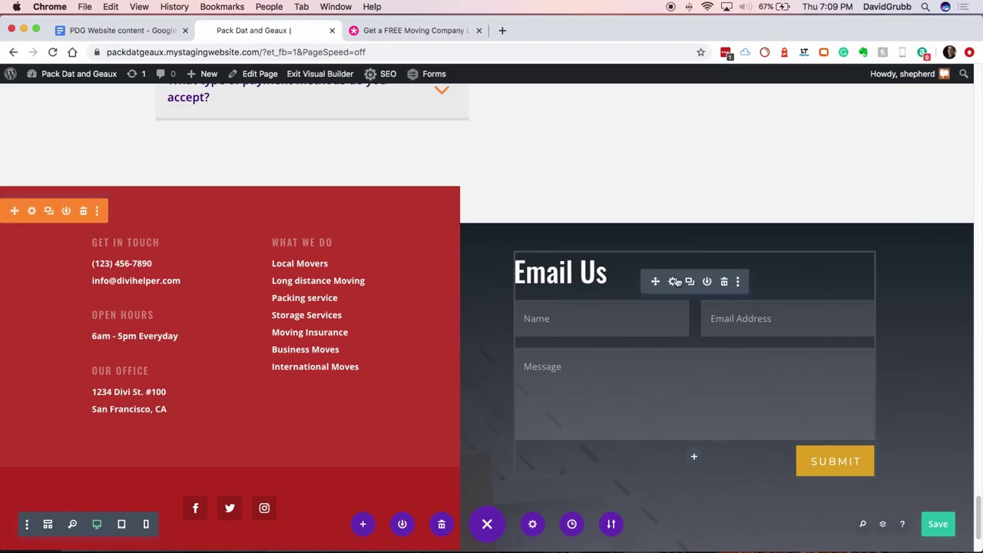
left_click(724, 281)
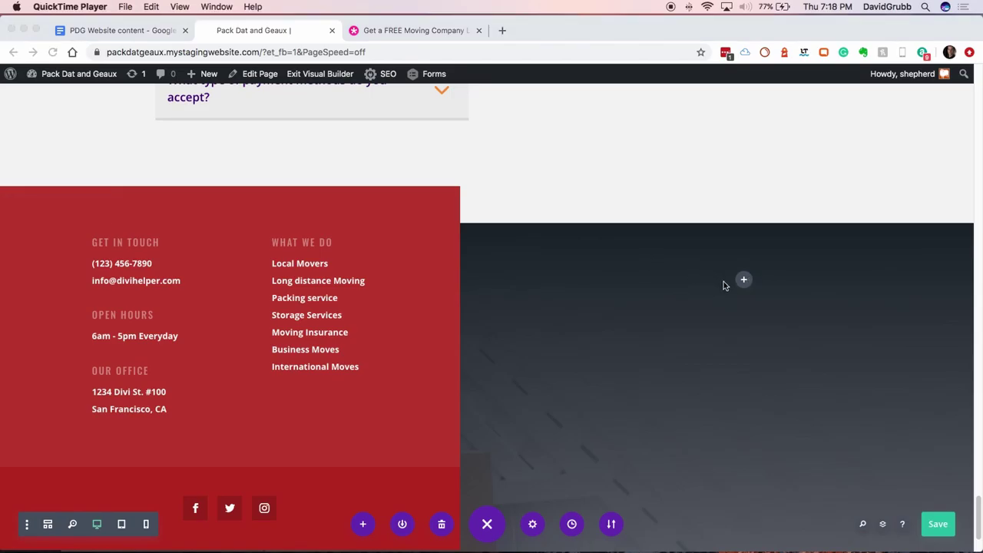
Insert a Text module in the emptied footer column with the body "Are you ready for a moving partner!" copied from the Google Docs document
key("super+Tab")
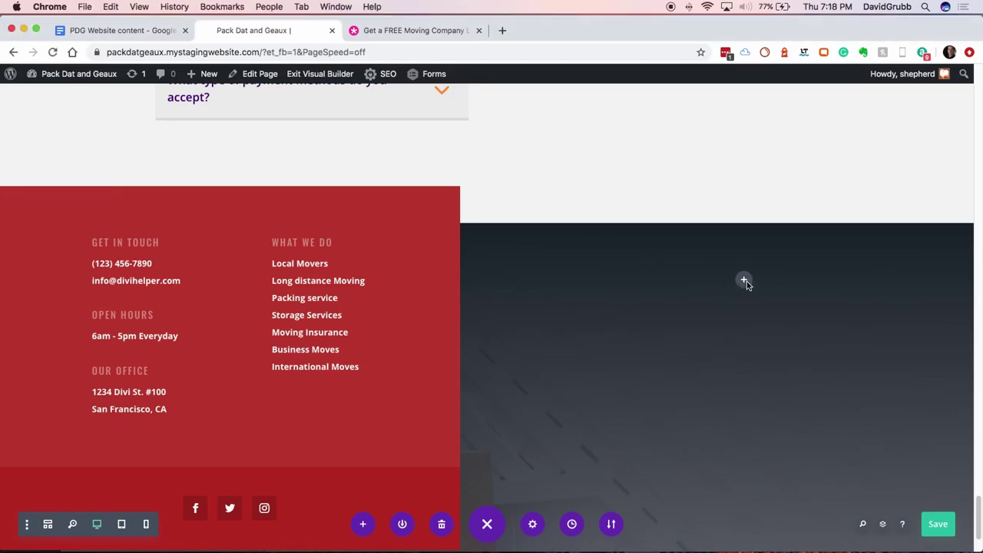
left_click(744, 279)
type("text")
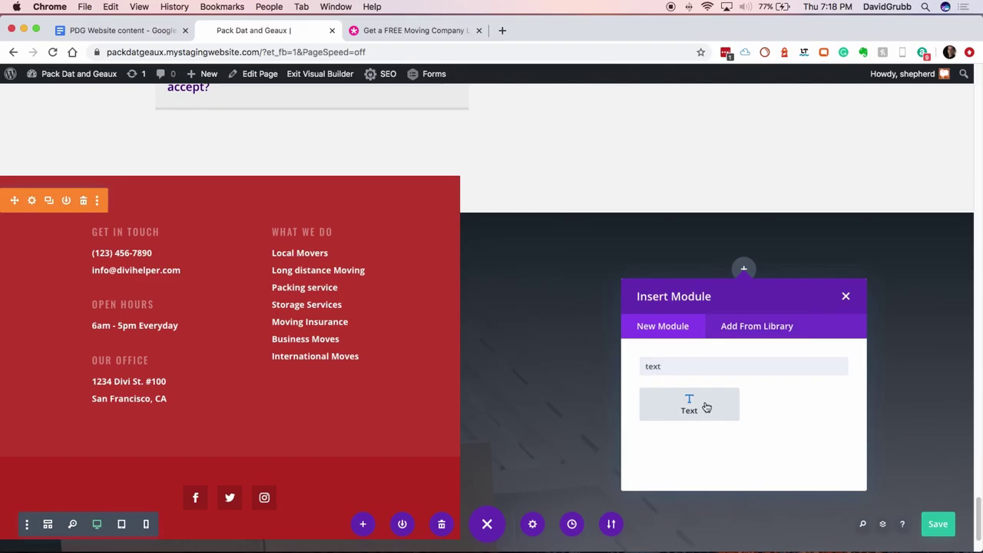
left_click(707, 407)
key("super+a")
key("BackSpace")
left_click(123, 30)
left_click(318, 38)
key("super+v")
left_click_drag(751, 121, 258, 161)
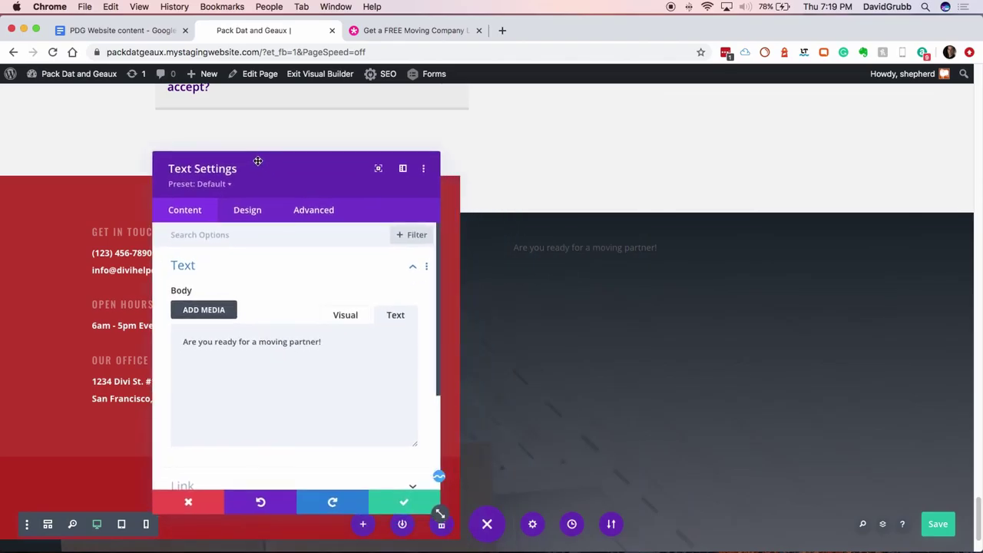
Format the moving partner line in the module's body as Heading 4
left_click_drag(322, 318, 327, 314)
left_click(320, 306)
left_click_drag(308, 393, 154, 393)
left_click(182, 326)
left_click(204, 442)
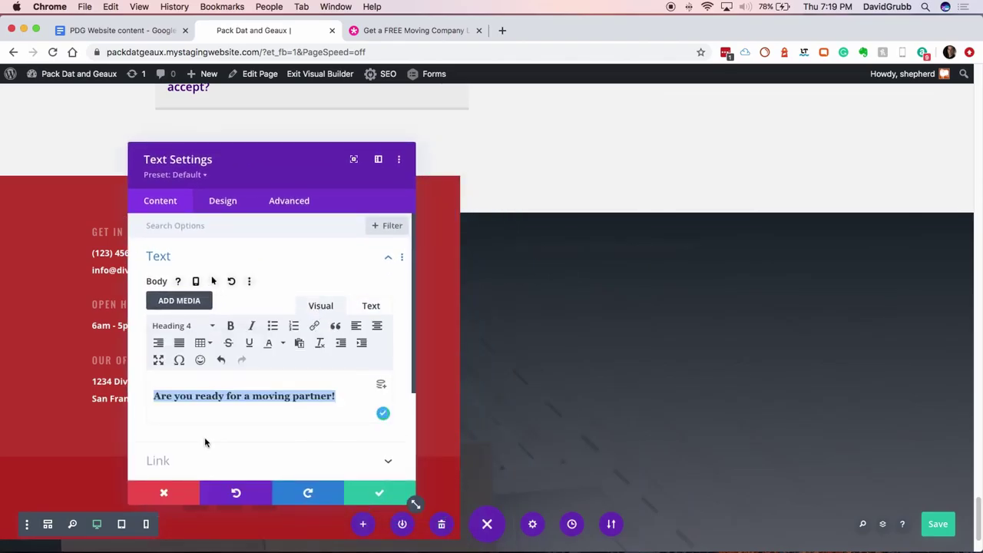
Set the moving partner module's text color to Light and save the module
left_click(223, 201)
left_click(186, 226)
type("light")
left_click(181, 250)
left_click(181, 262)
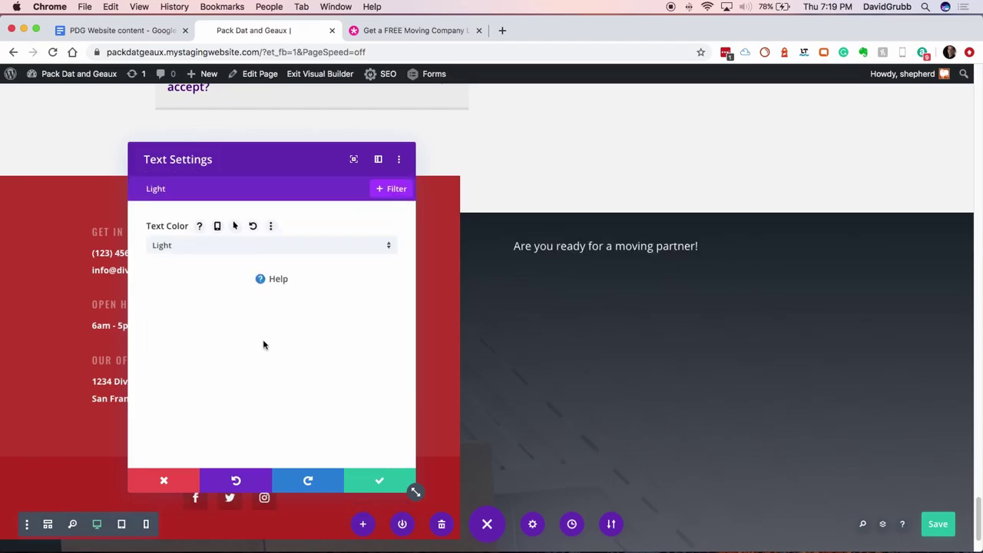
left_click(371, 481)
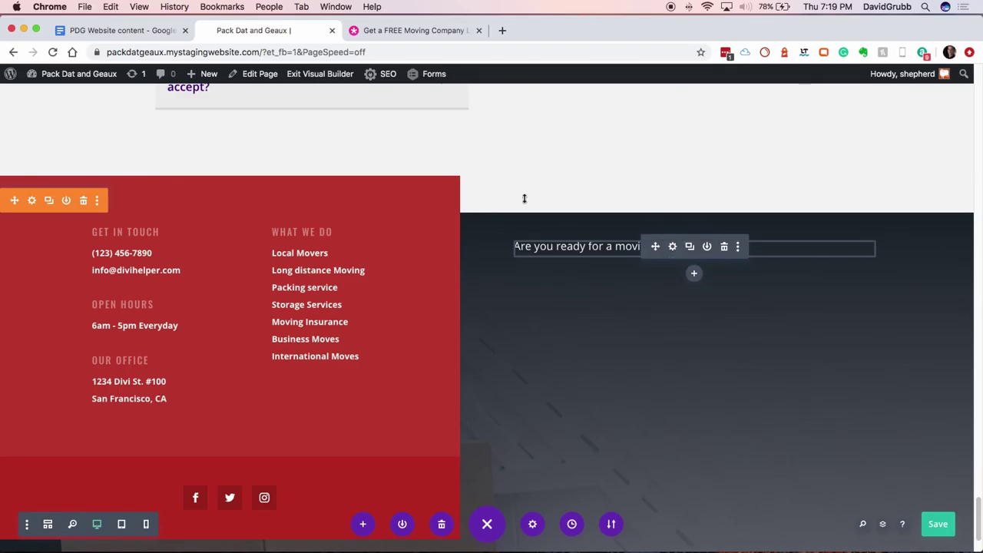
Duplicate the Let's Move button above the testimonials and move one copy beneath the moving partner text in the footer
scroll(583, 178, "up", 10)
scroll(583, 179, "down", 10)
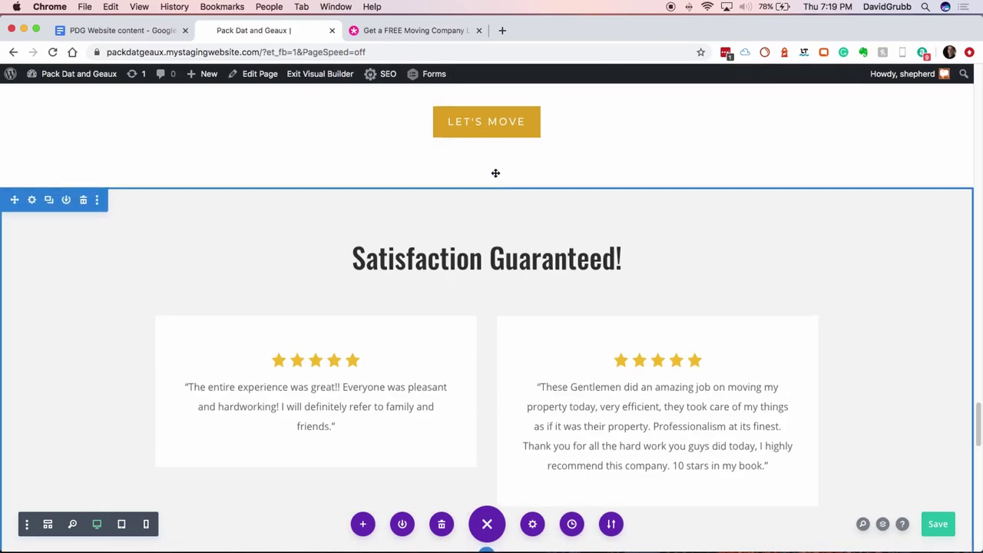
left_click(484, 112)
left_click_drag(447, 162, 633, 321)
scroll(562, 387, "down", 10)
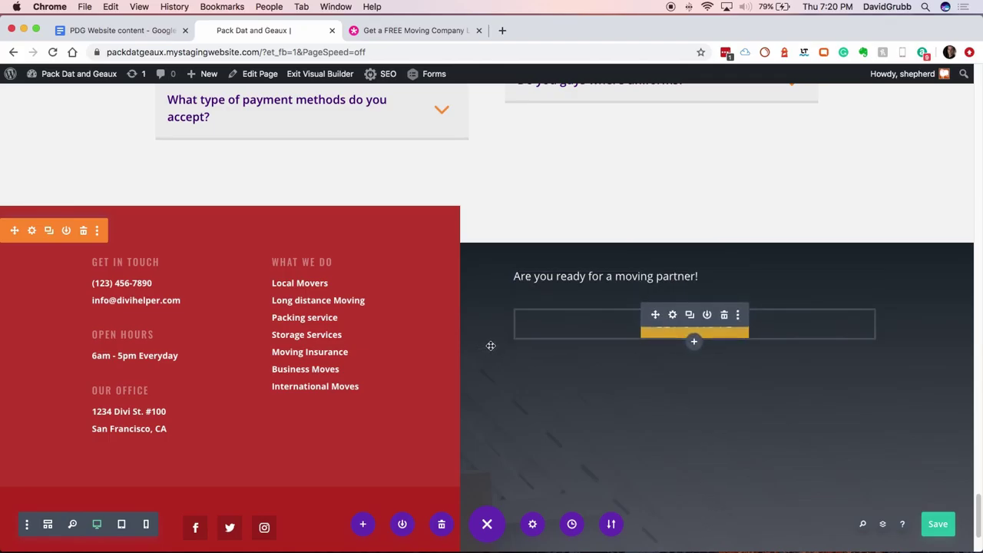
Examine the Heading 2 font, weight, color, size and line height settings of the "Satisfaction Guaranteed!" heading
scroll(496, 330, "up", 10)
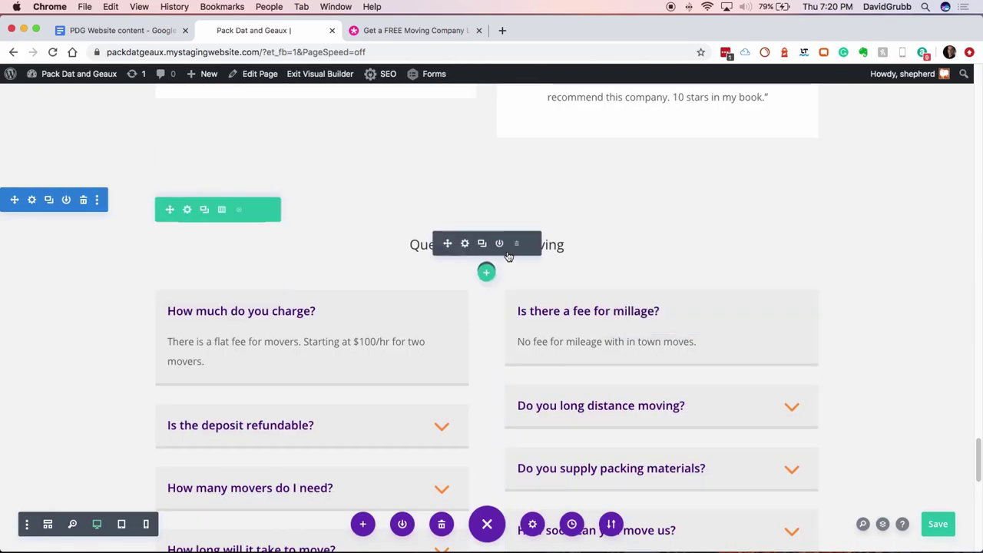
scroll(589, 236, "up", 4)
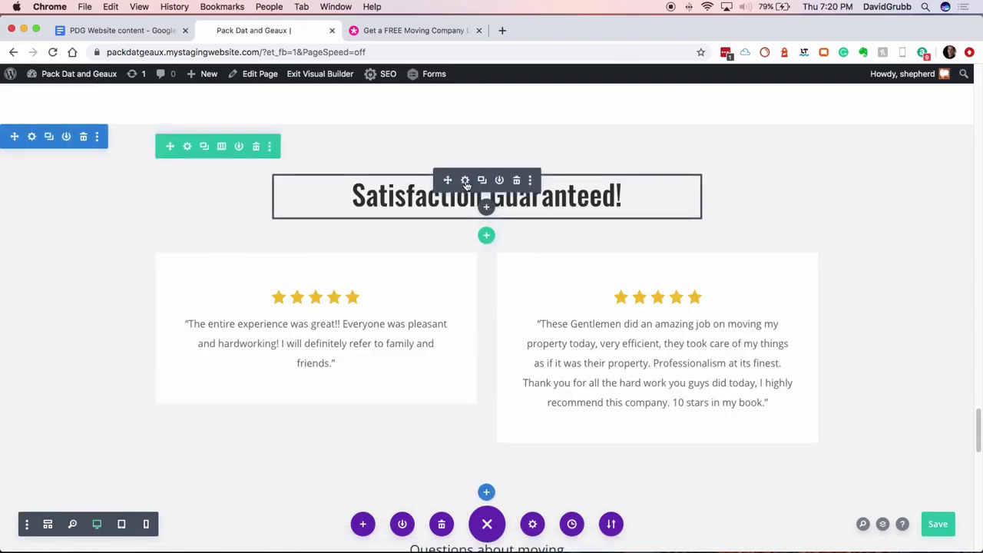
left_click(466, 181)
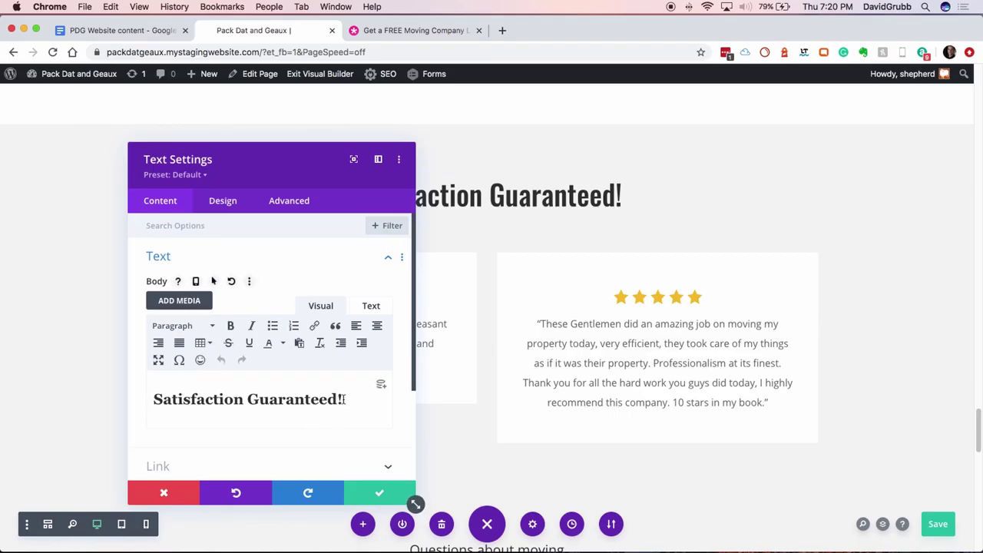
left_click(223, 205)
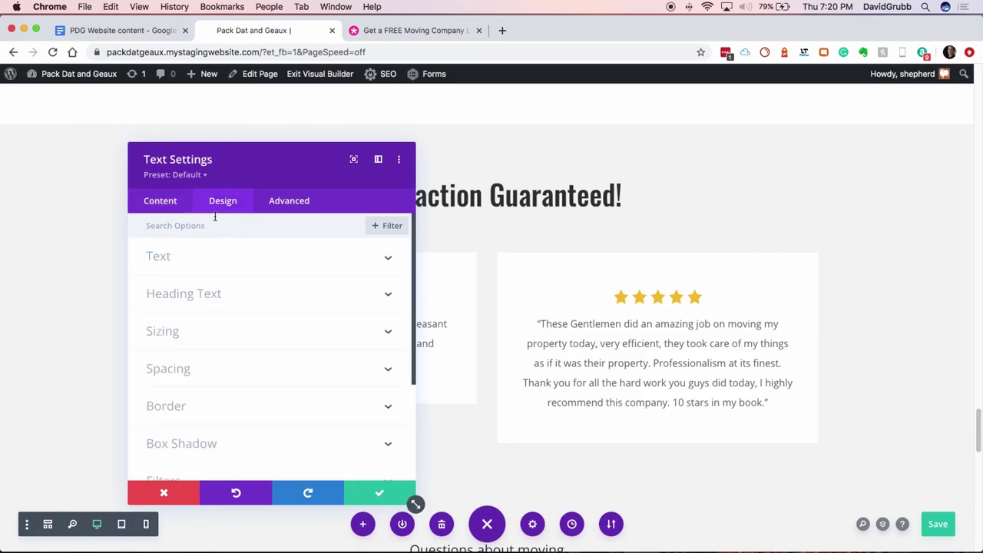
left_click(190, 295)
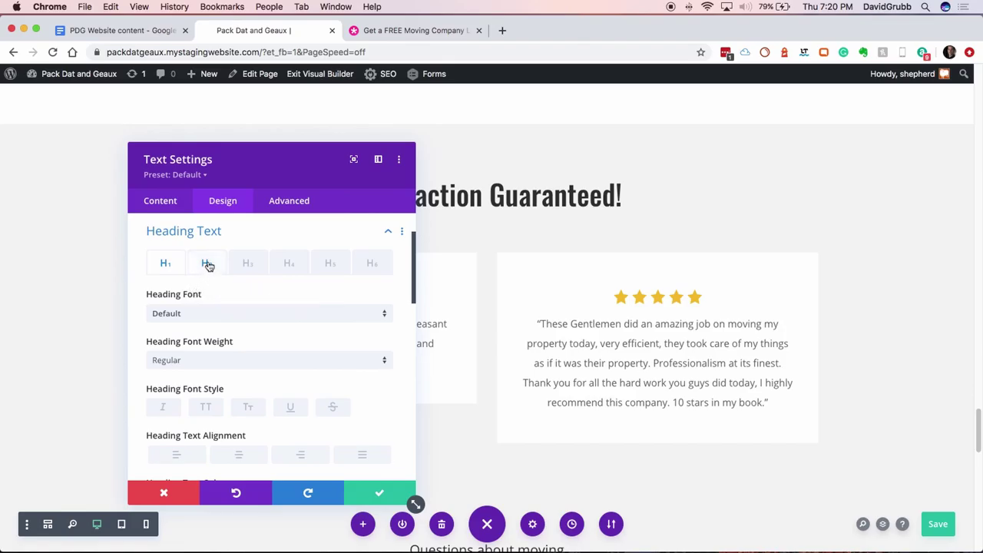
left_click(207, 264)
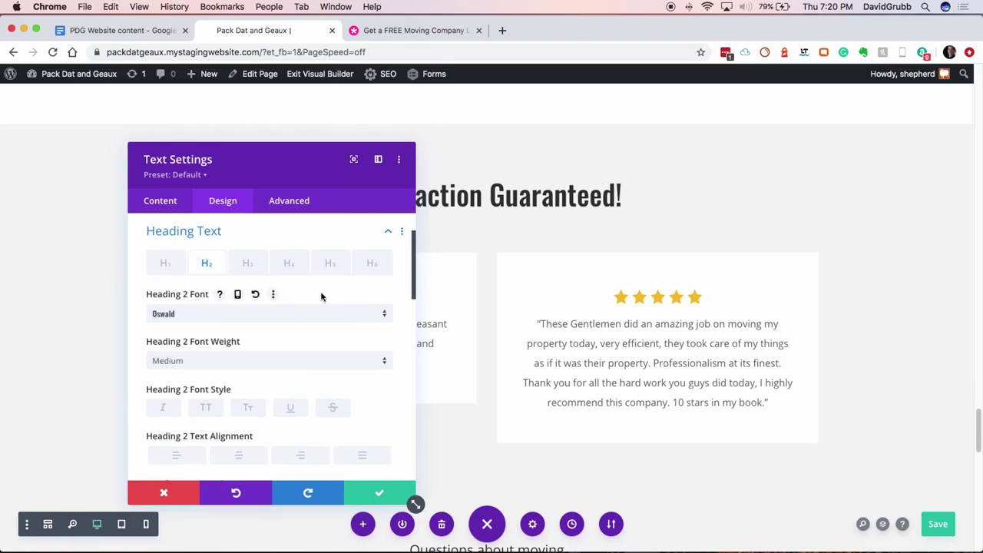
scroll(321, 296, "down", 3)
scroll(322, 299, "down", 2)
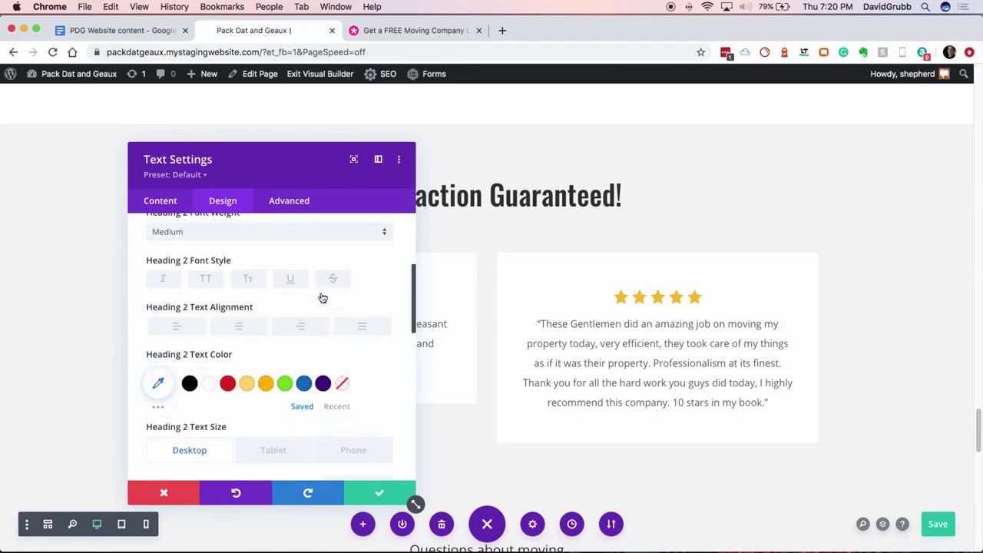
scroll(321, 297, "down", 5)
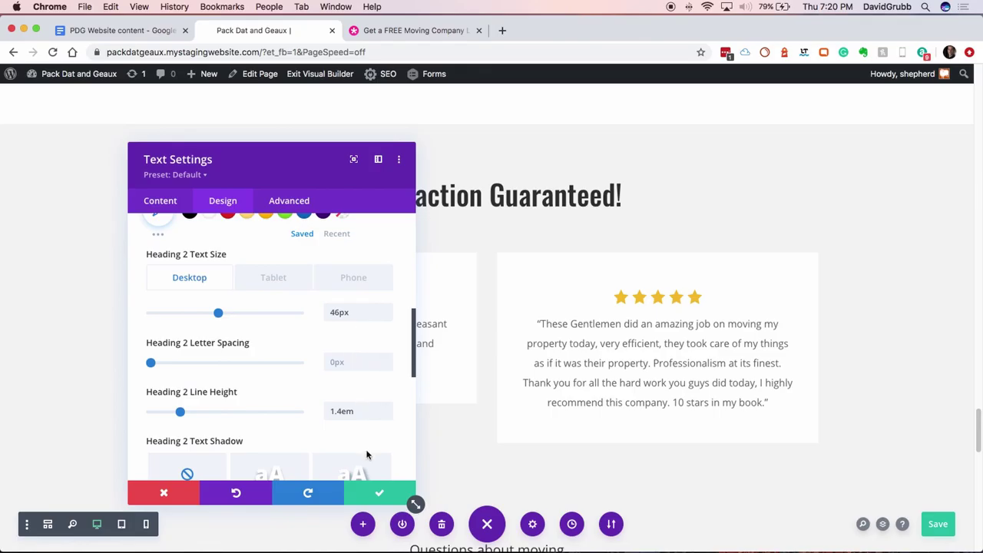
left_click(370, 489)
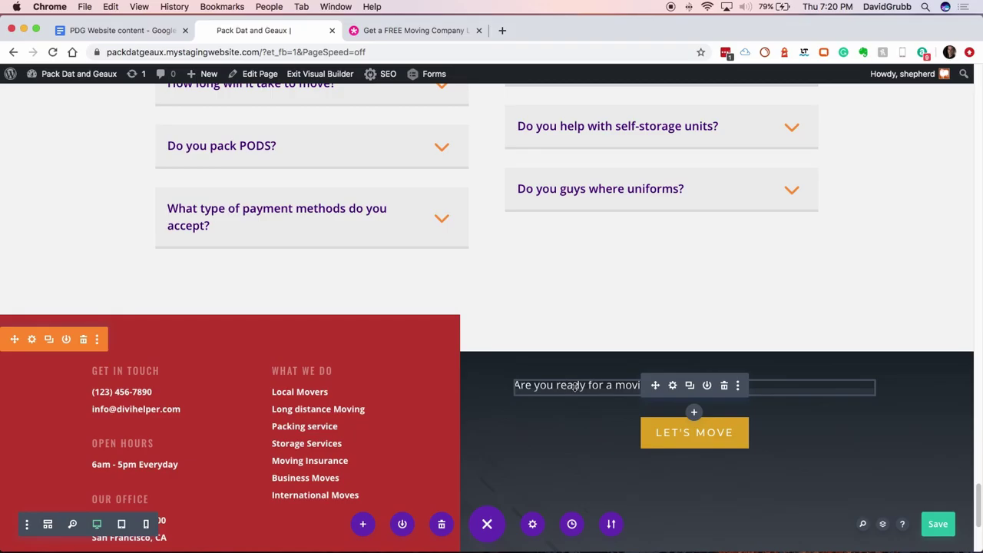
Save the homepage and exit the Visual Builder
left_click(938, 526)
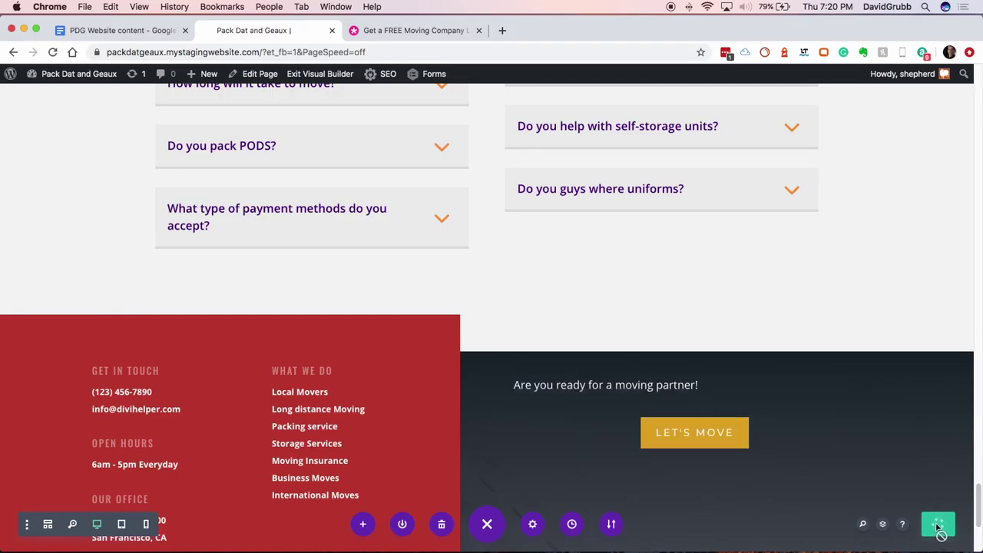
left_click(317, 75)
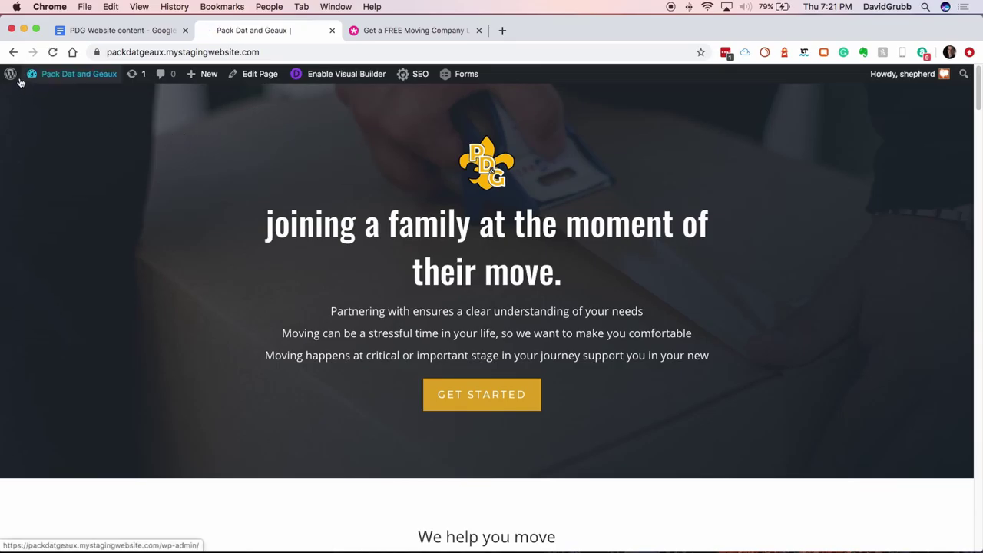
Go to the site's WordPress admin area and open the Divi Theme Customizer
mouse_move(11, 78)
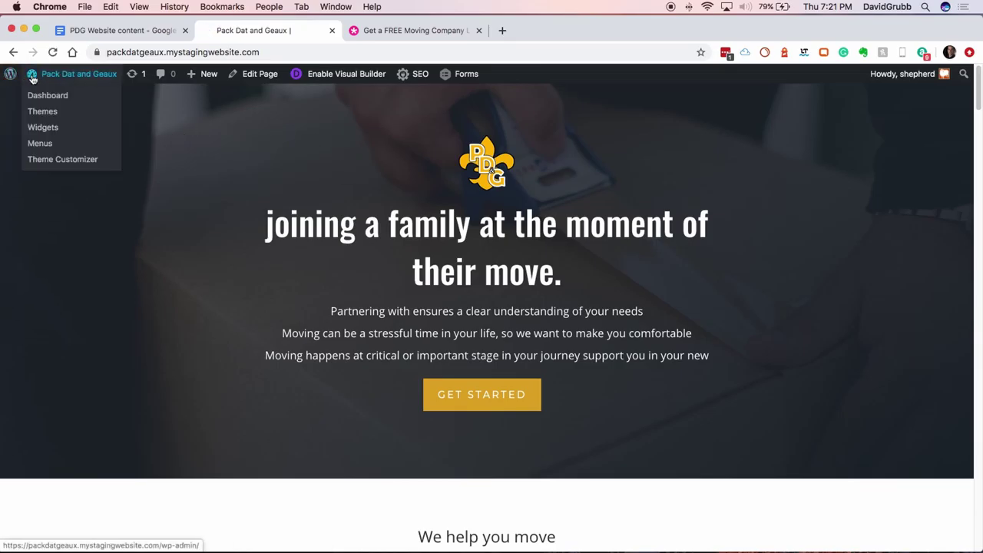
left_click(34, 119)
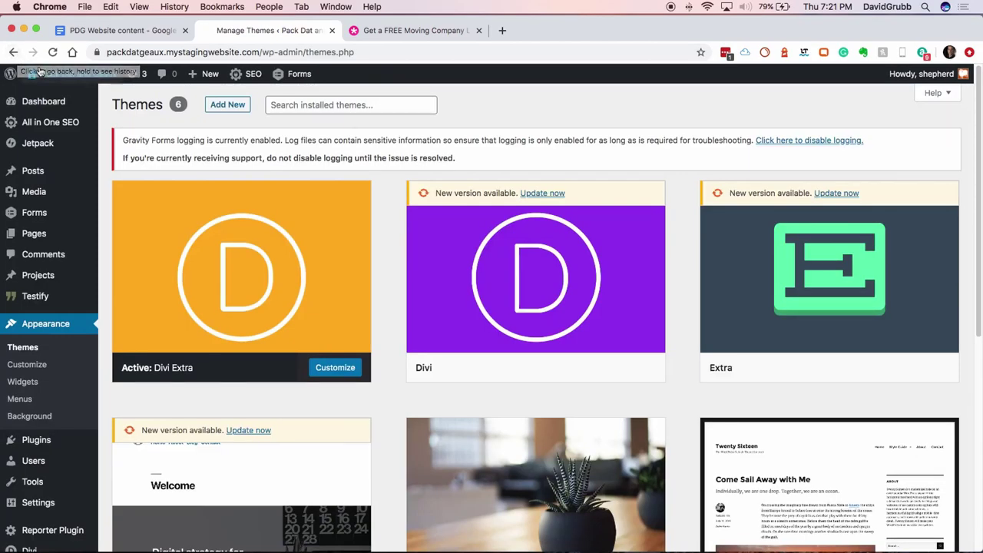
mouse_move(39, 70)
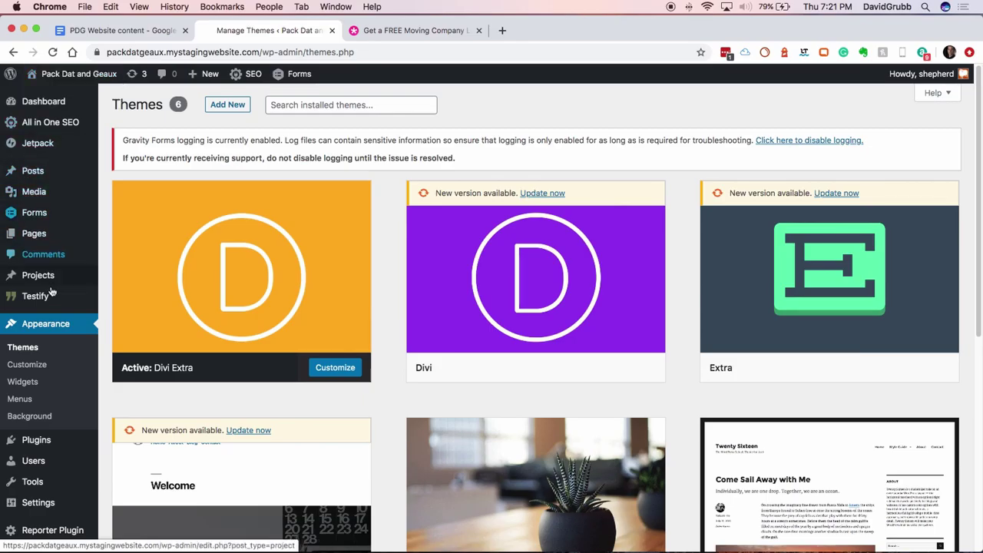
mouse_move(37, 489)
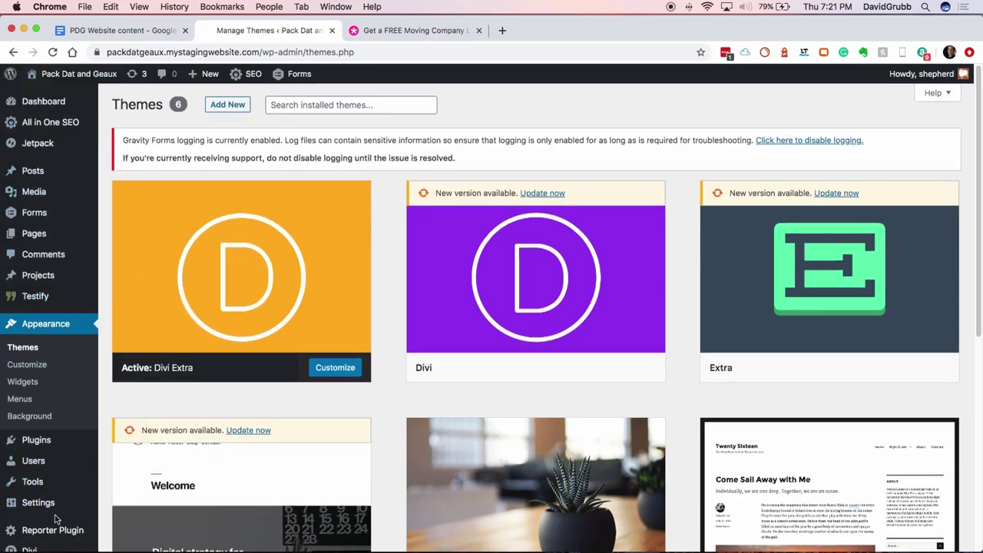
mouse_move(72, 466)
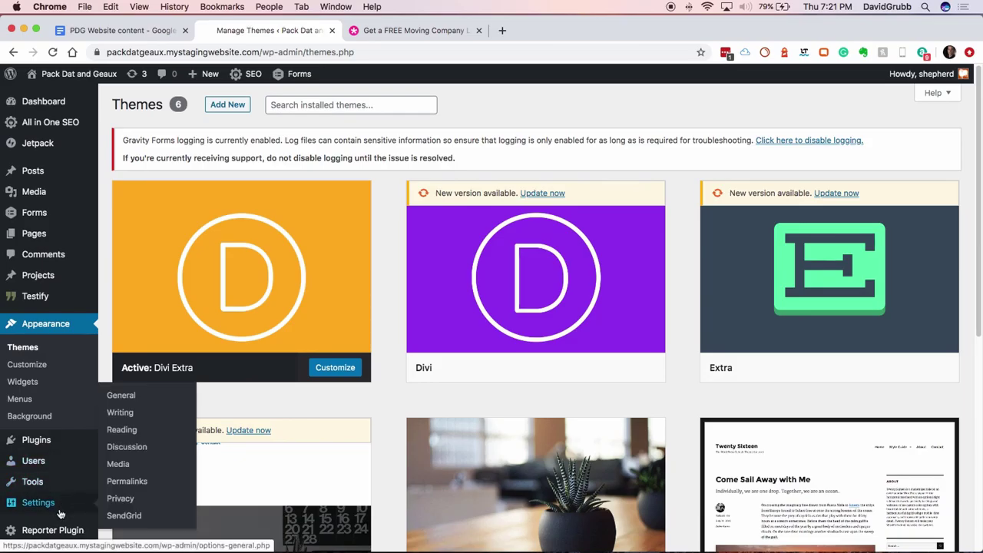
scroll(62, 509, "down", 1)
mouse_move(62, 514)
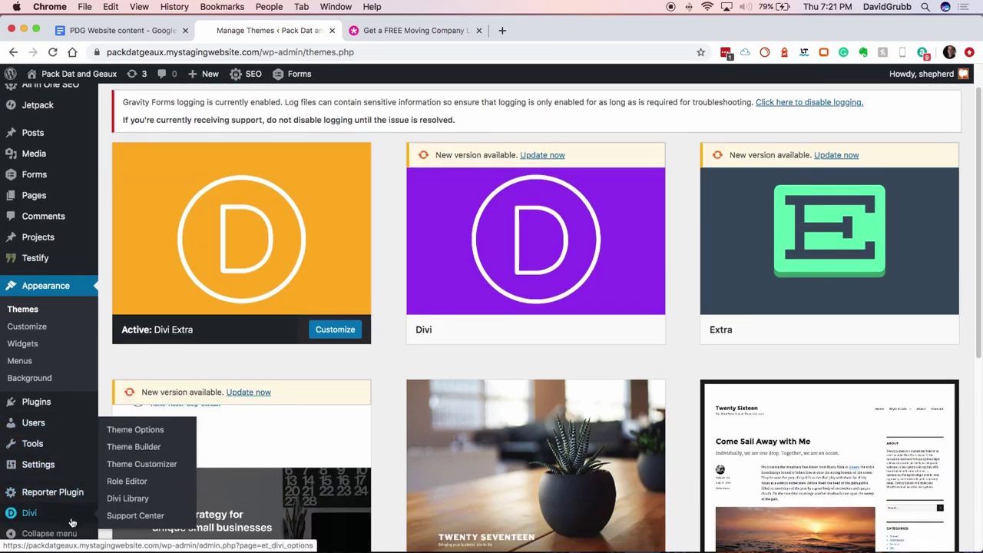
left_click(154, 466)
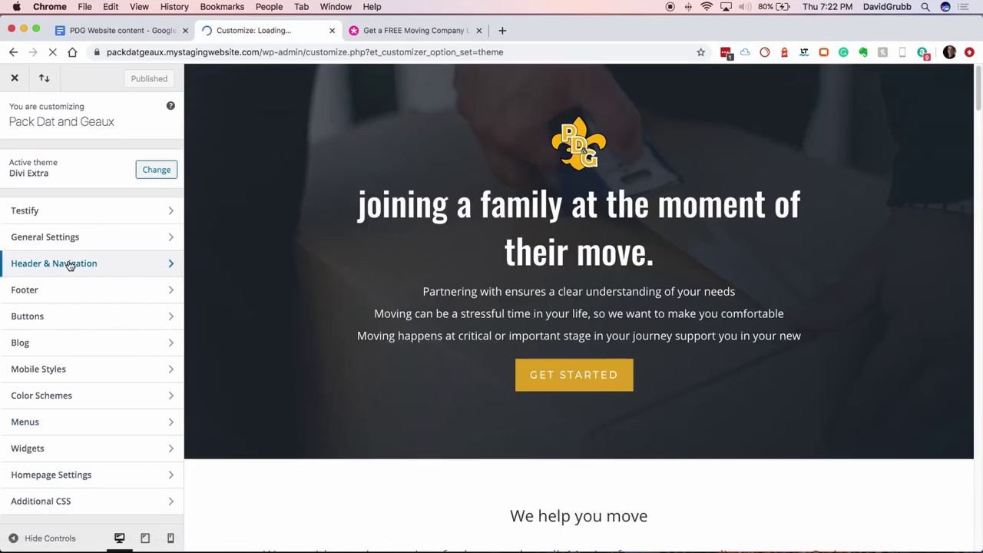
Check the Header & Navigation options and general Layout Settings, and open the site's general Typography settings
left_click(69, 264)
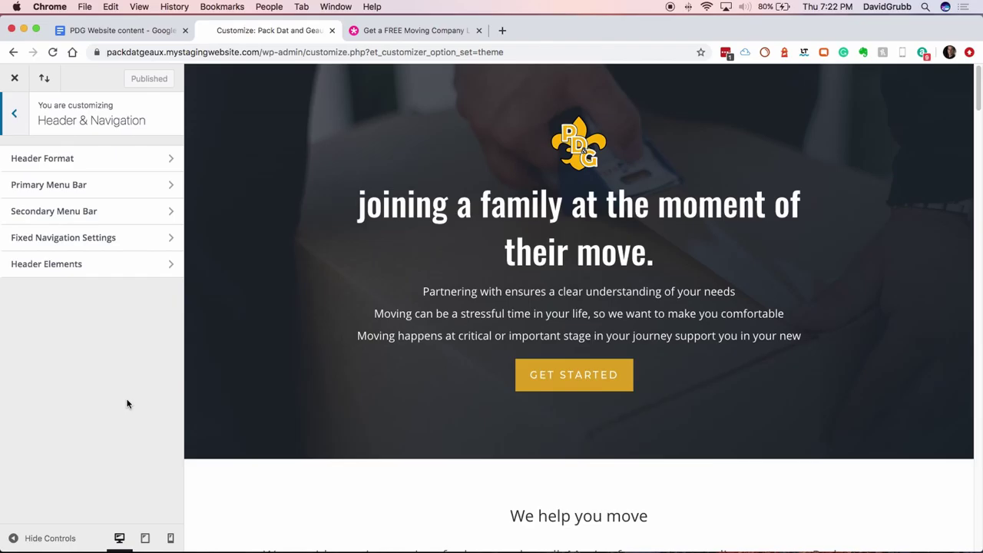
left_click(23, 120)
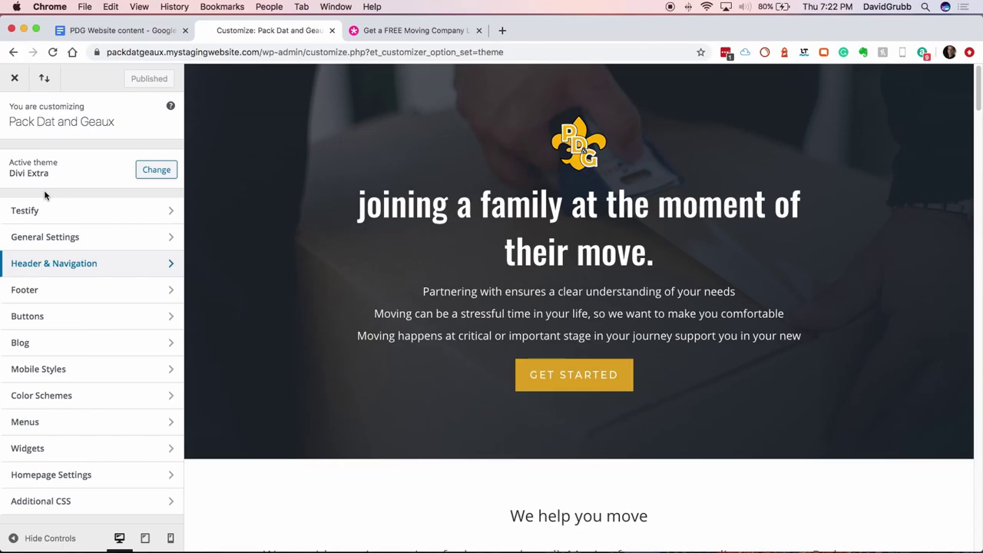
left_click(45, 237)
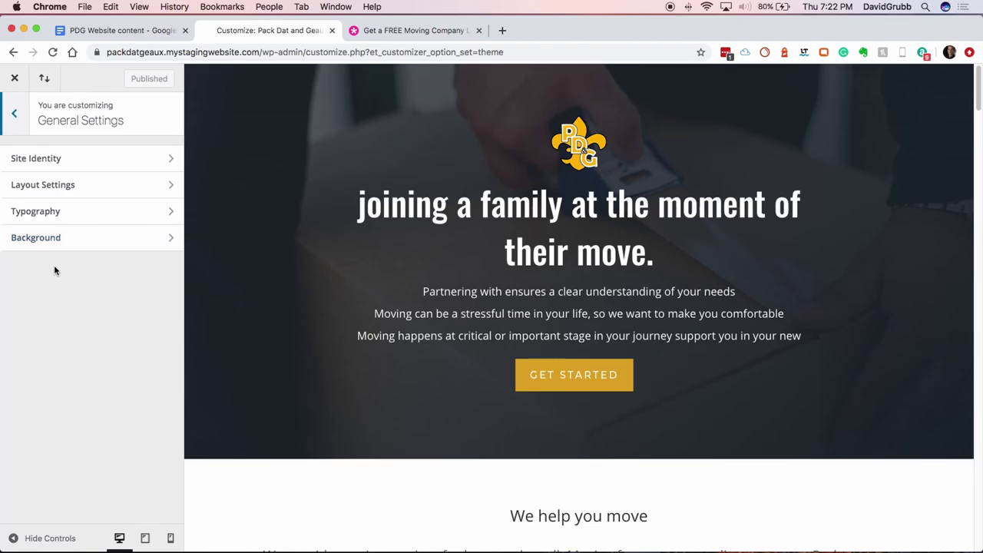
left_click(64, 187)
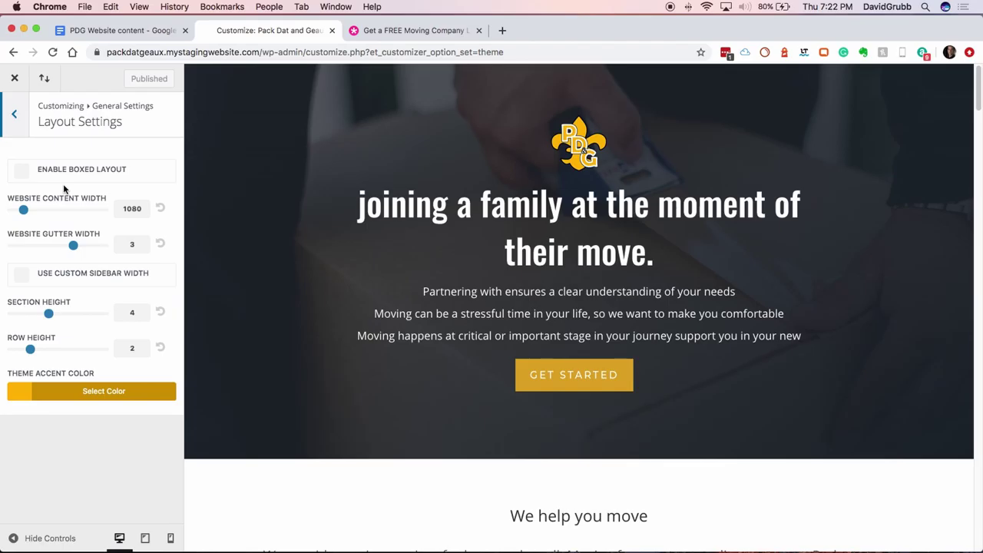
left_click(22, 119)
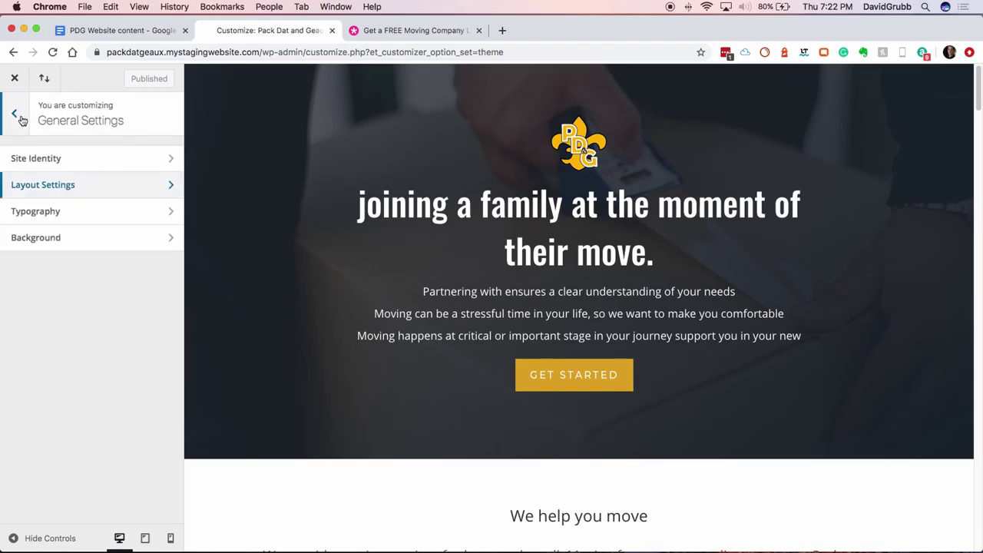
left_click(48, 211)
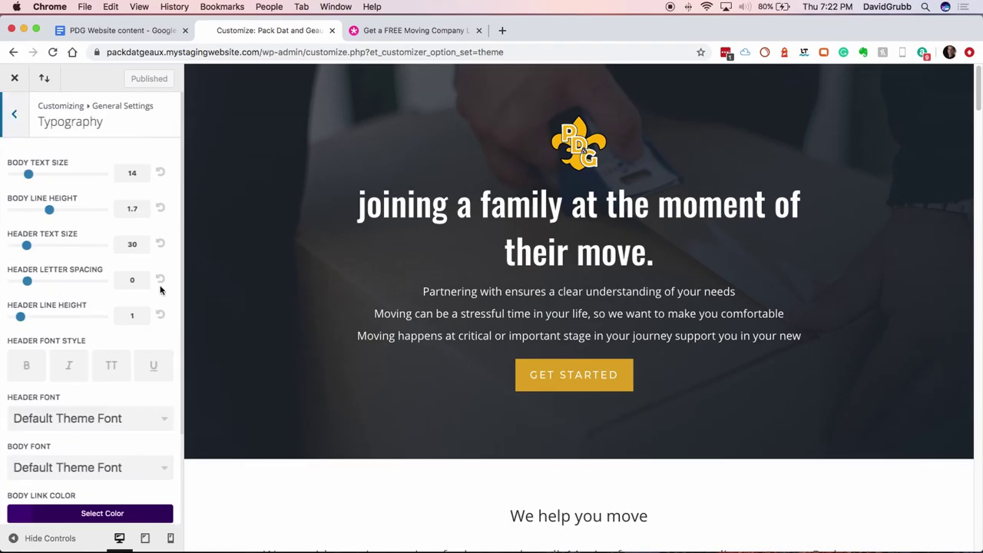
scroll(167, 342, "down", 2)
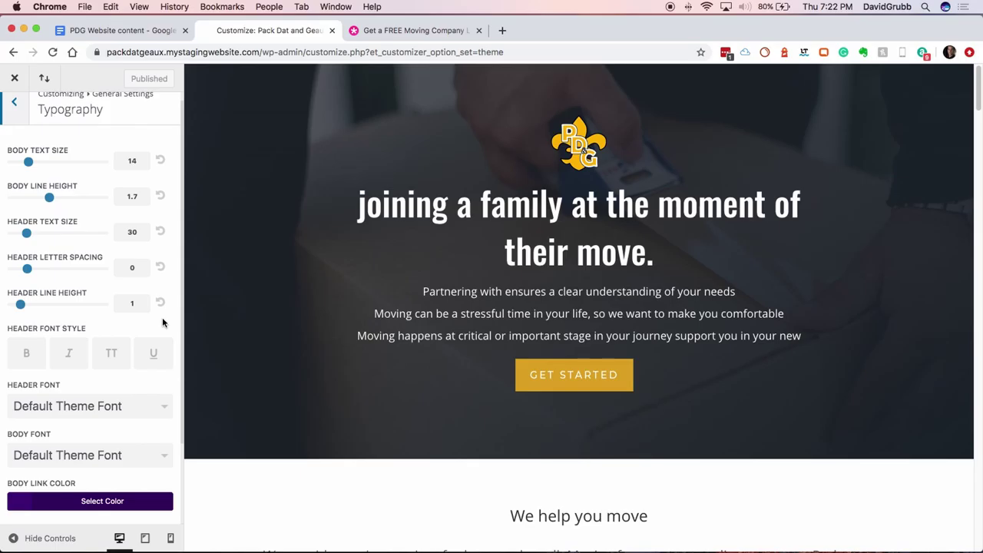
Set the site-wide header font to Oswald in the general typography settings
left_click(113, 409)
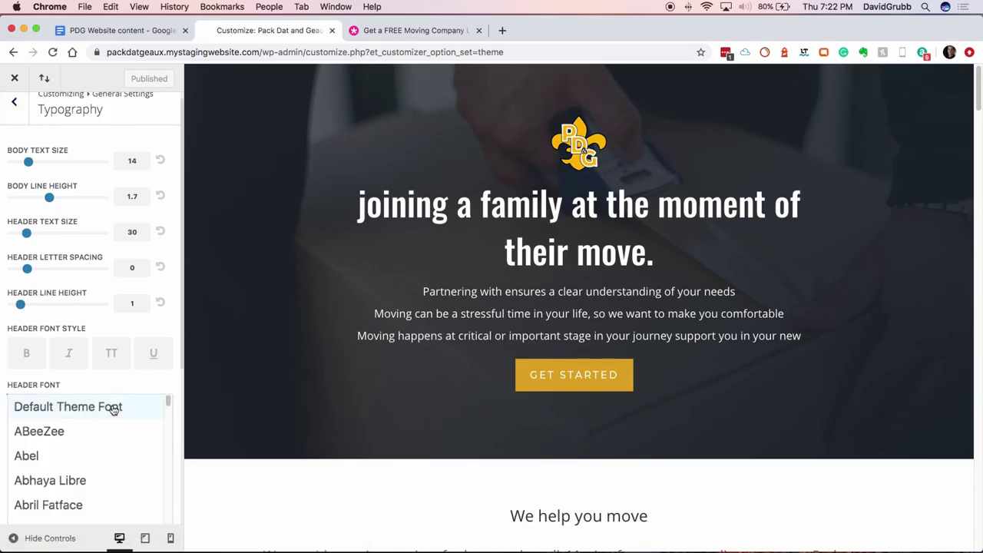
scroll(106, 451, "down", 5)
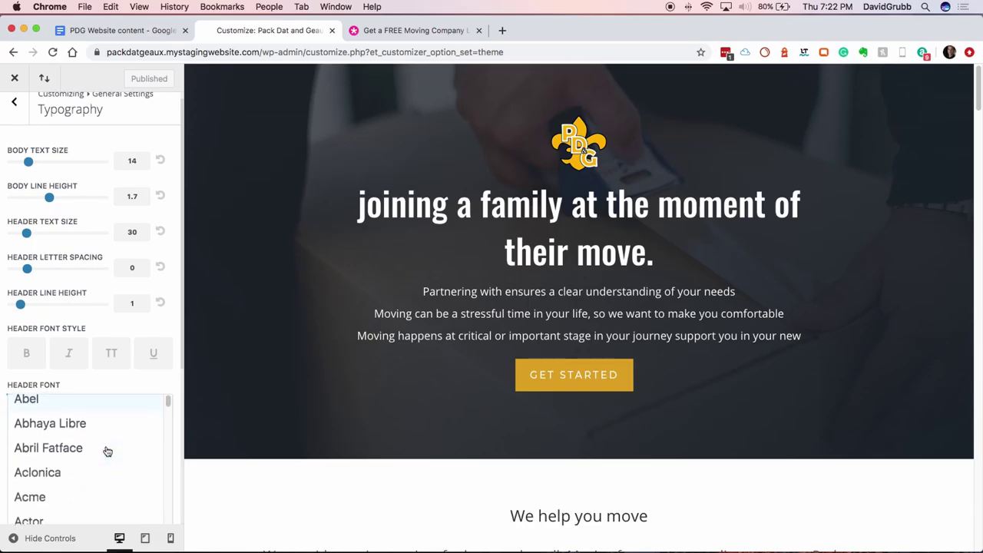
scroll(107, 451, "down", 6)
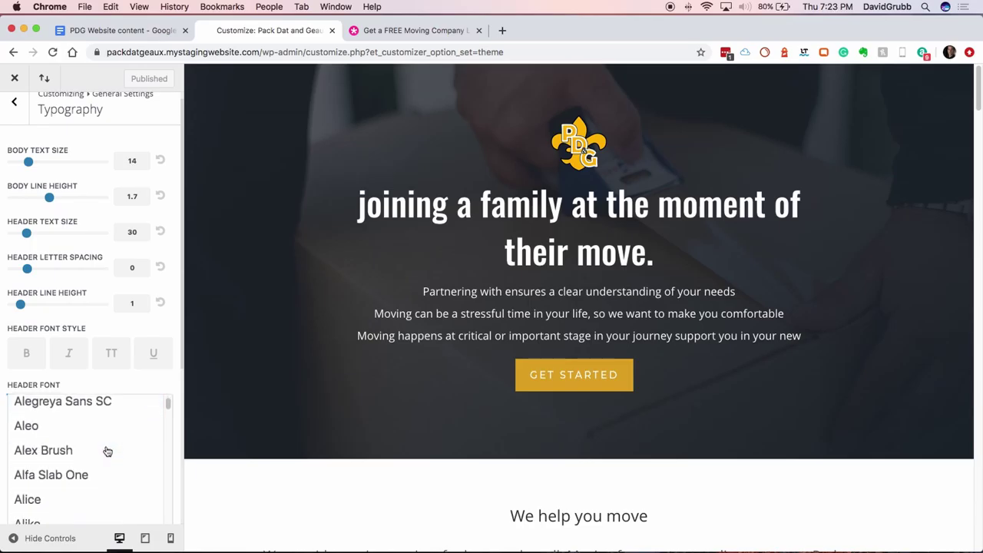
scroll(107, 452, "down", 10)
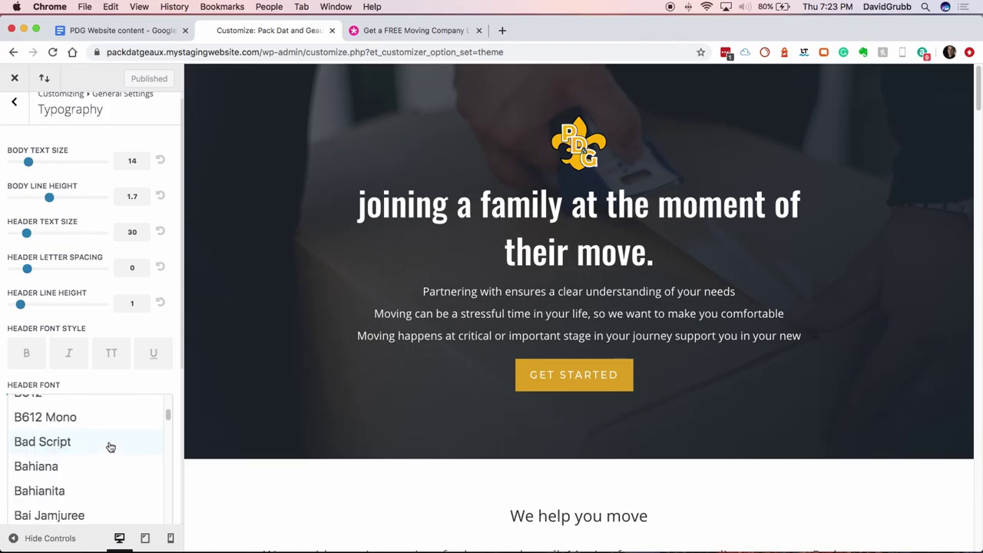
scroll(110, 447, "down", 15)
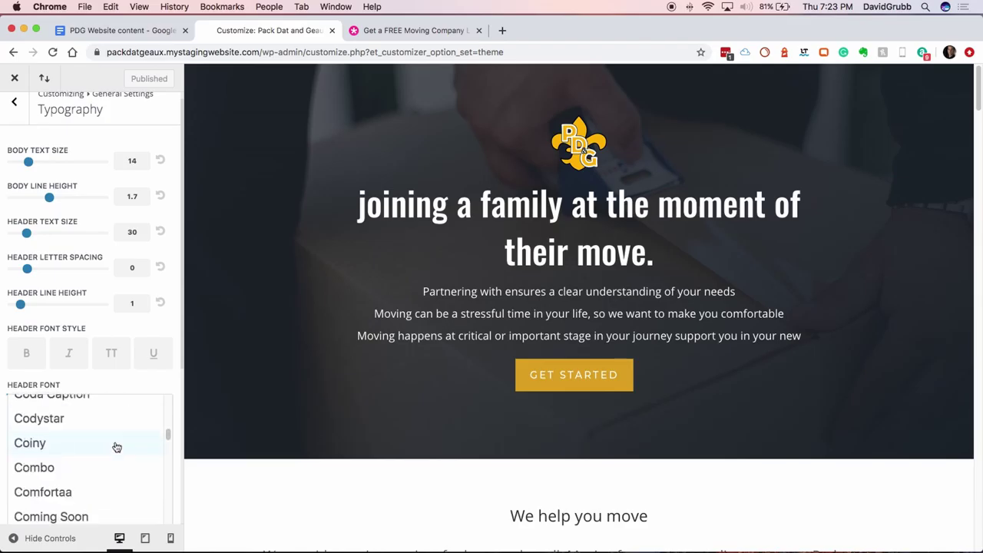
scroll(116, 447, "down", 15)
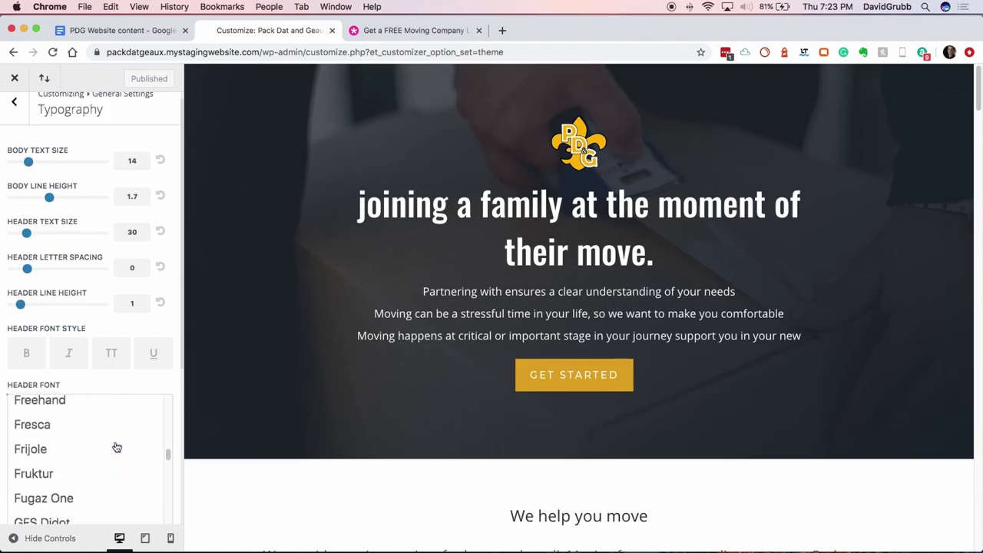
scroll(117, 447, "down", 15)
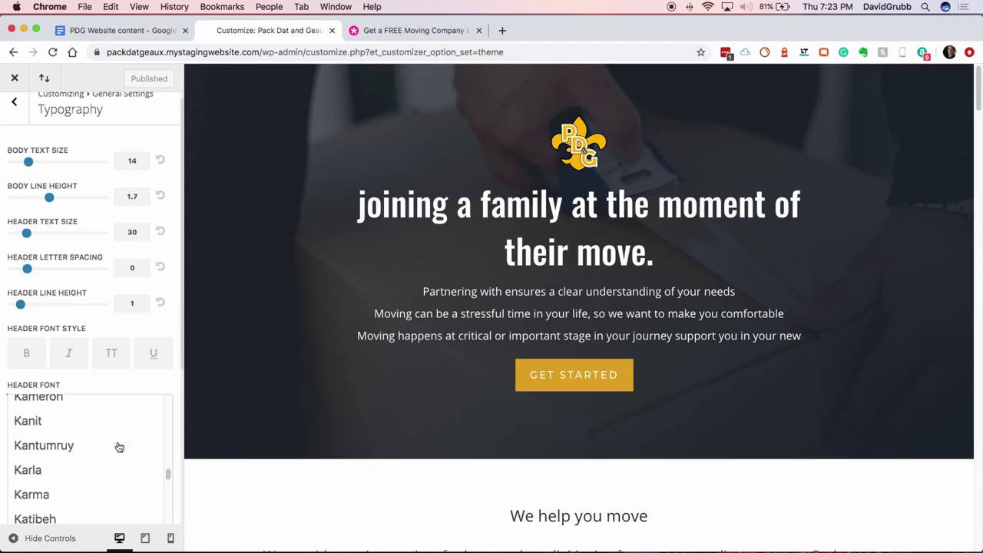
scroll(119, 447, "down", 15)
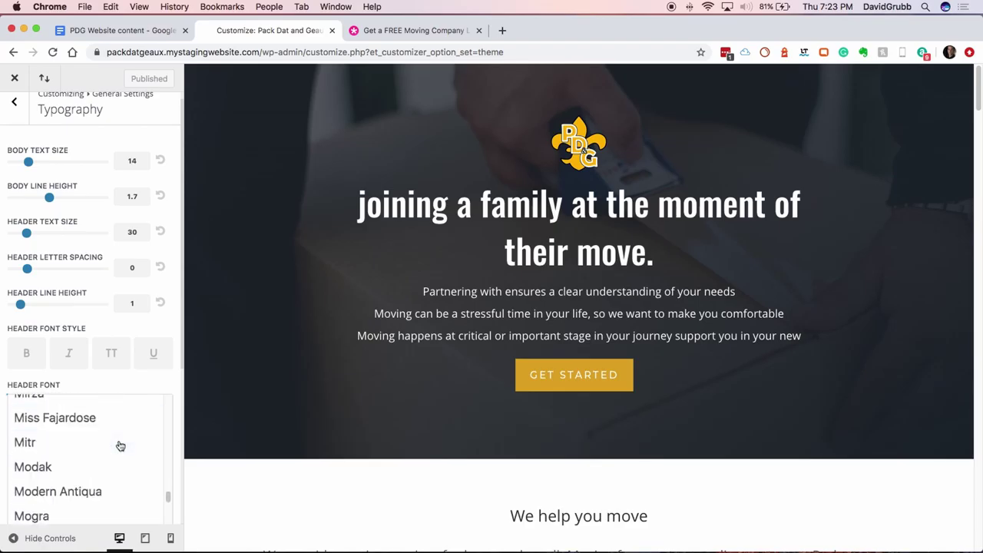
scroll(119, 445, "down", 10)
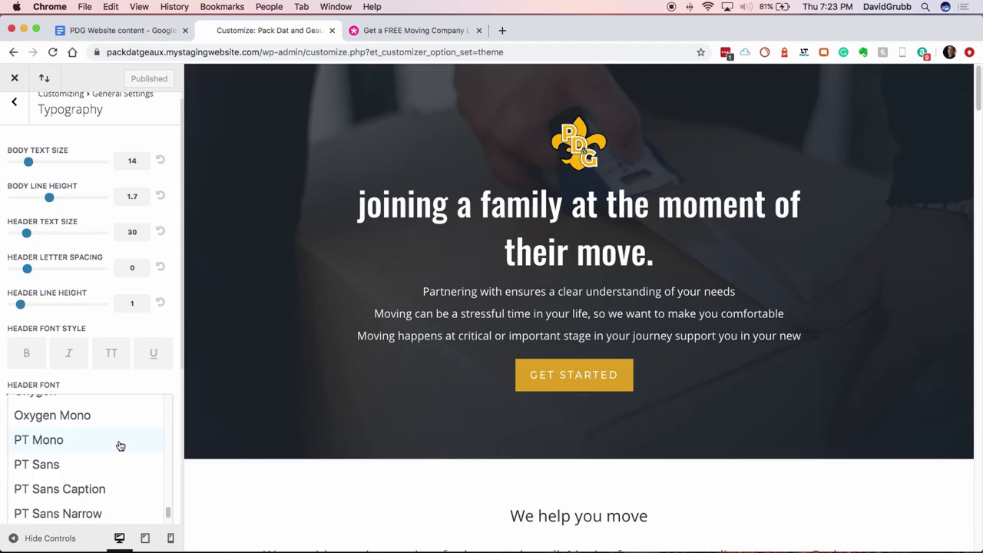
scroll(119, 444, "up", 3)
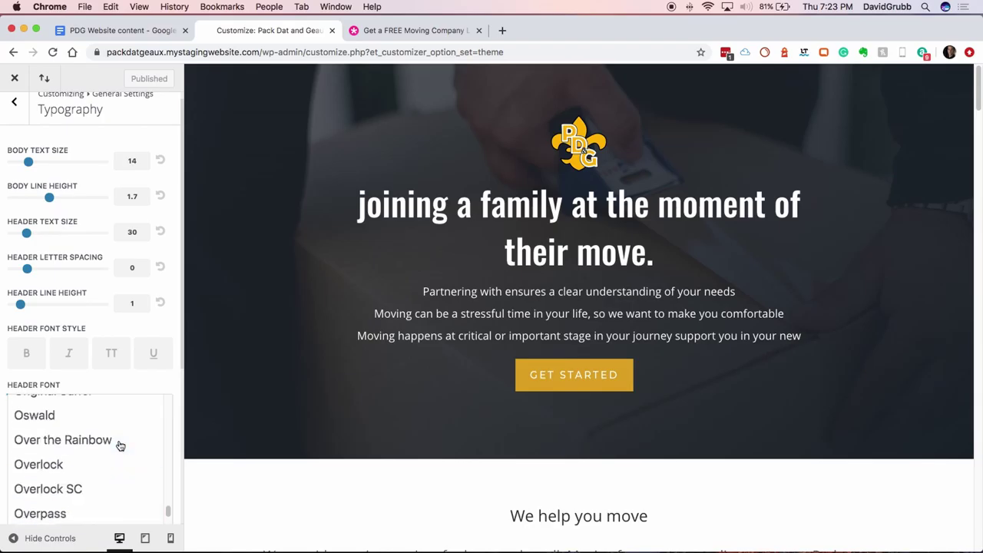
left_click(69, 419)
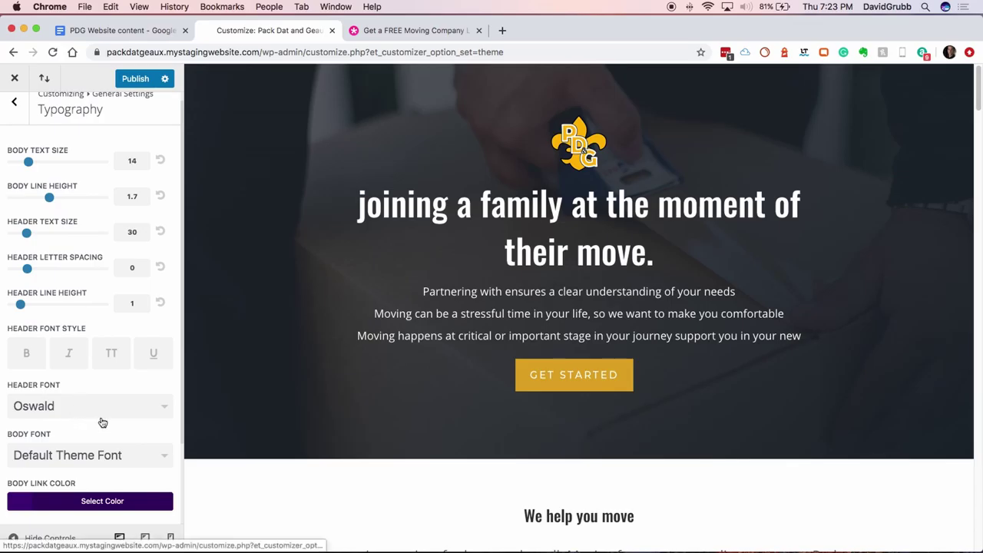
scroll(102, 422, "down", 3)
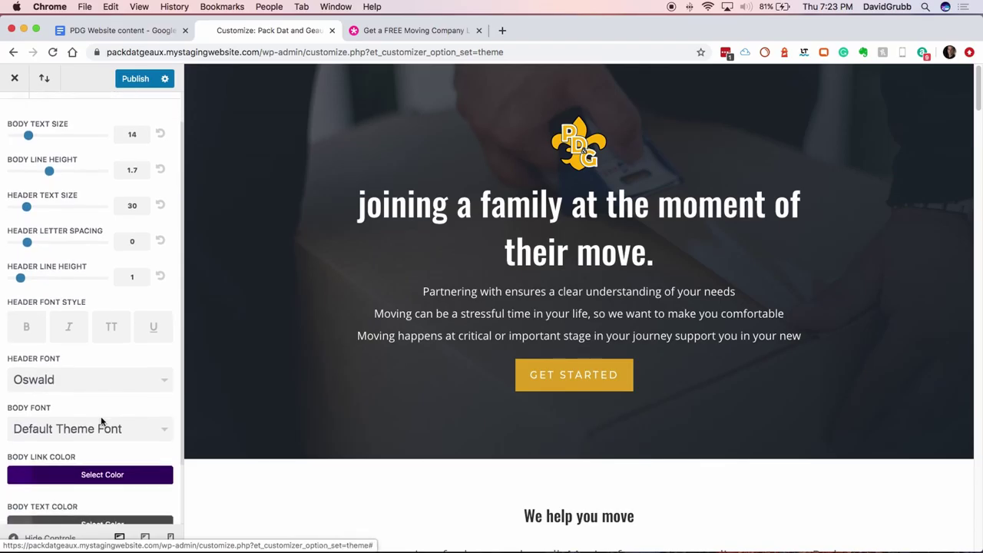
Choose Oswald as the header font in the typography settings
scroll(100, 417, "down", 4)
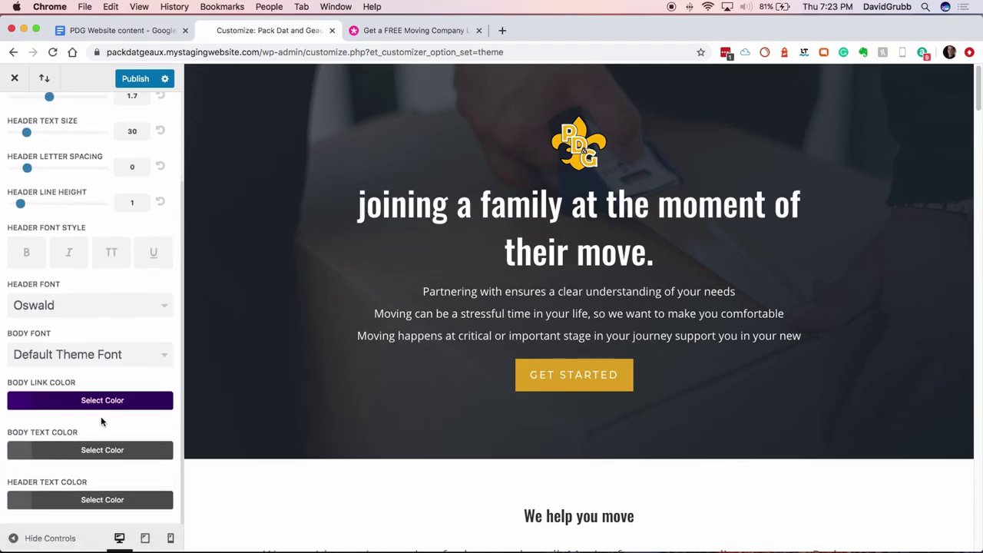
scroll(123, 308, "up", 4)
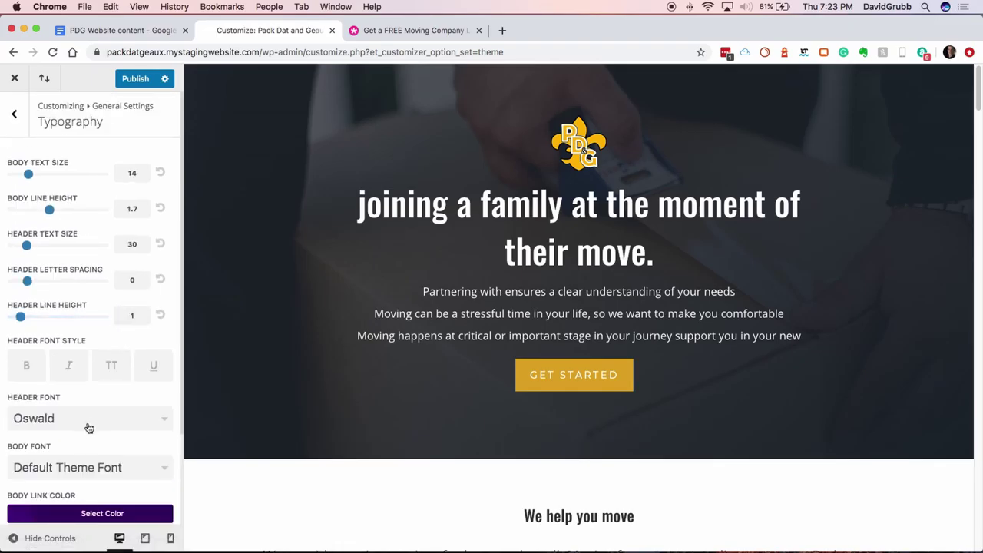
left_click(43, 420)
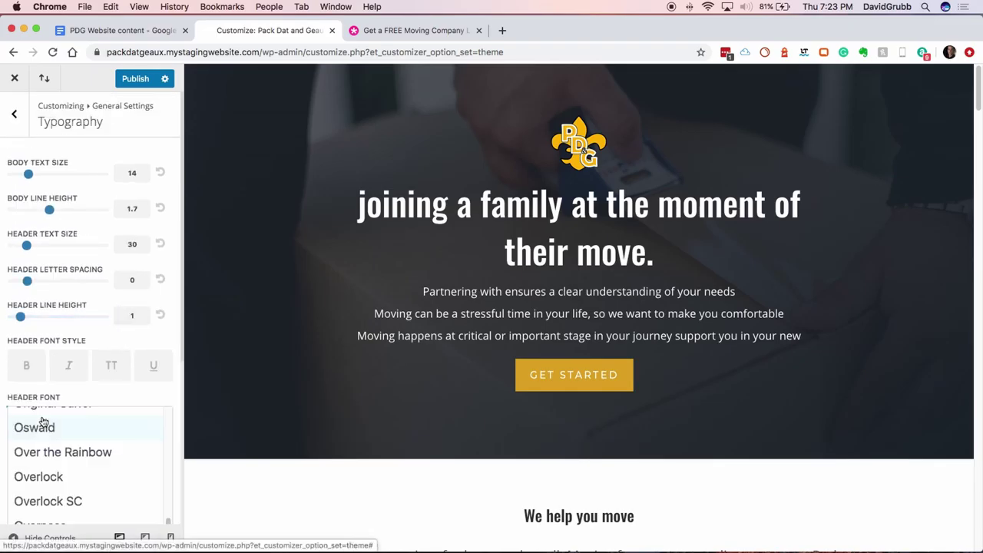
scroll(46, 429, "up", 2)
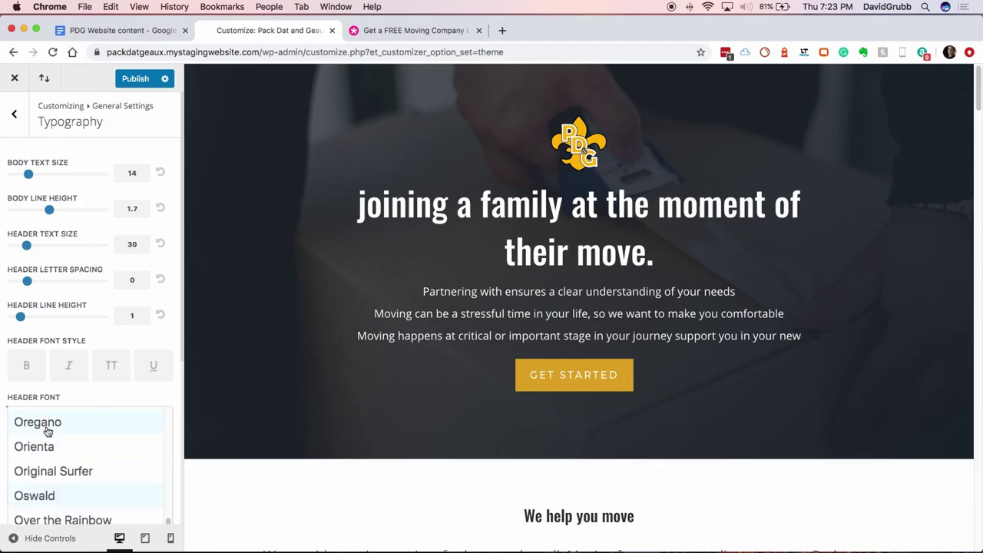
scroll(50, 432, "down", 1)
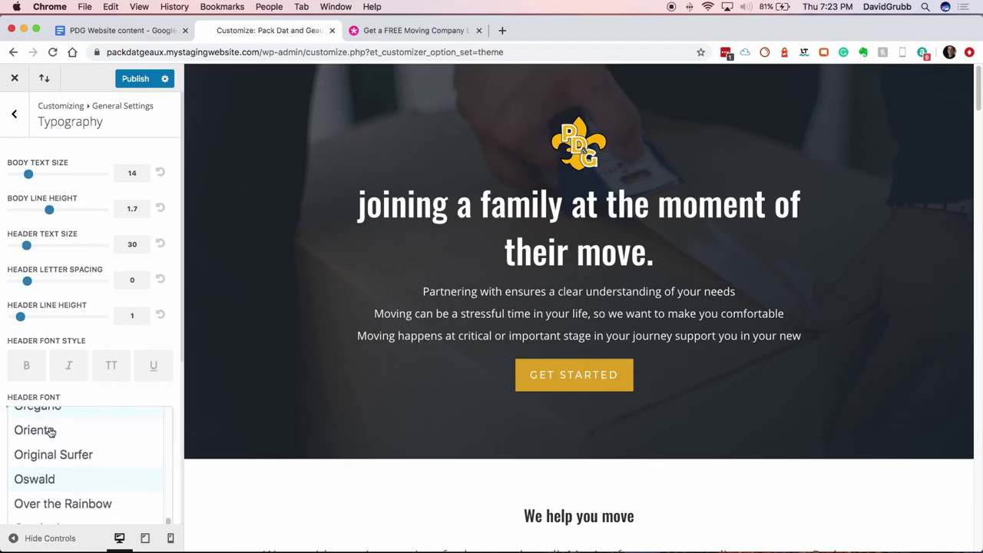
left_click(40, 485)
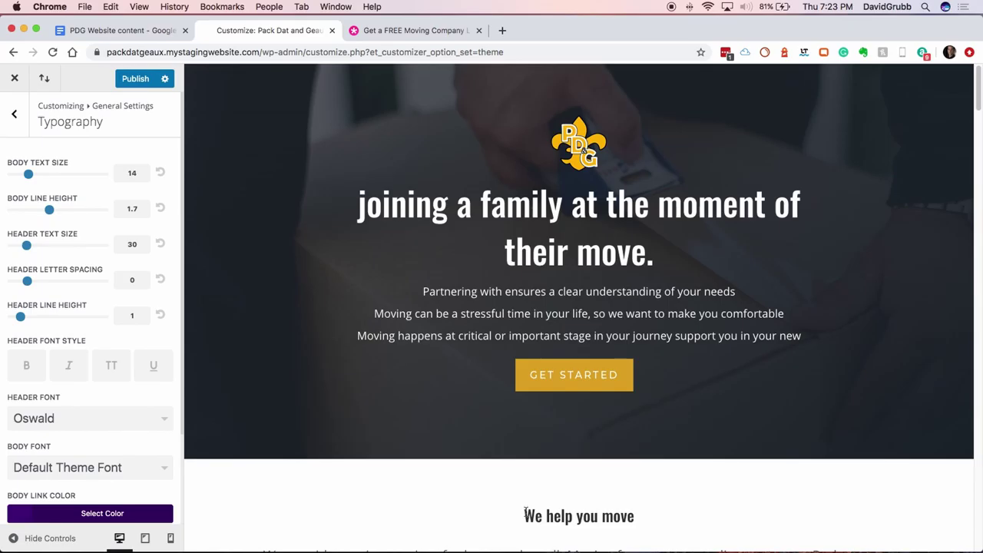
Check the "We help you move" heading in the preview and set the header text size to 46
scroll(531, 472, "down", 2)
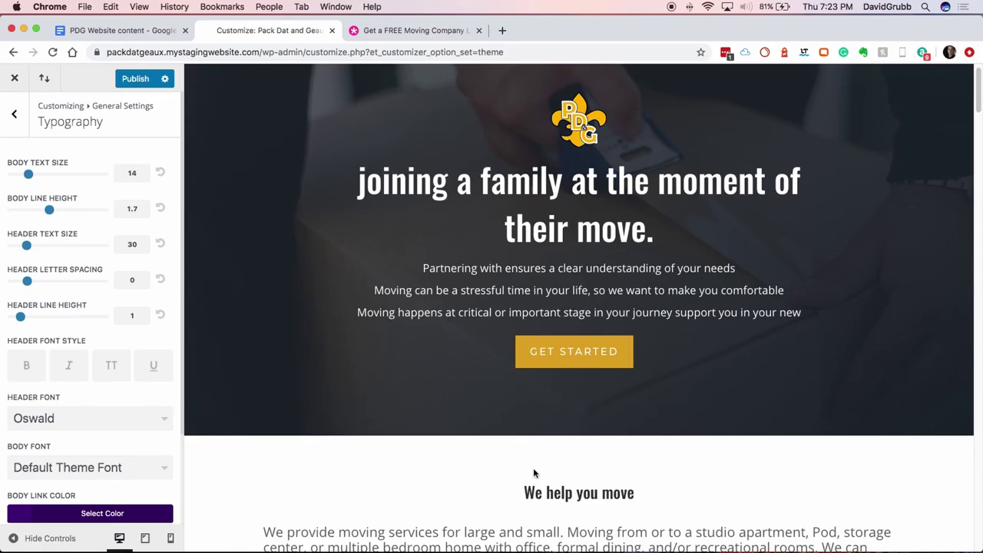
scroll(534, 472, "down", 5)
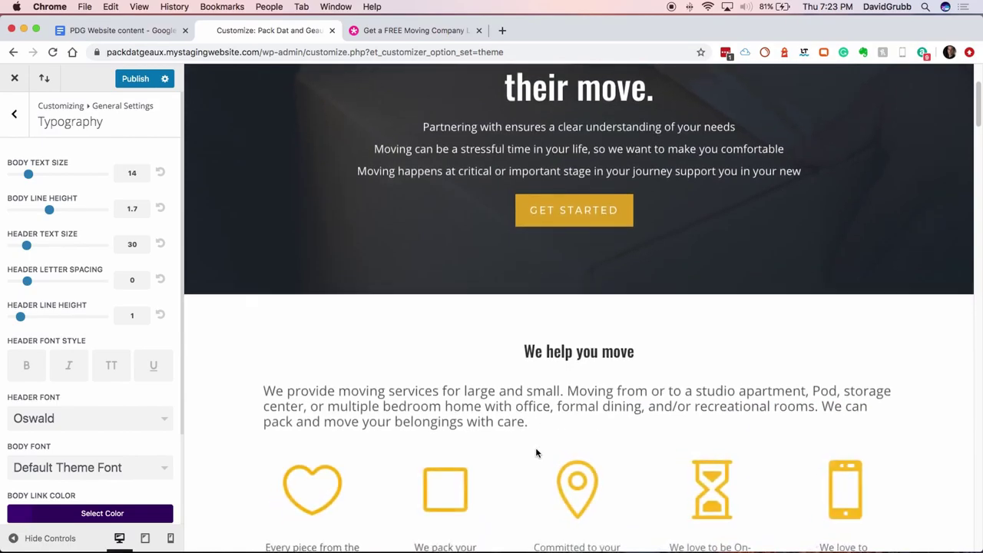
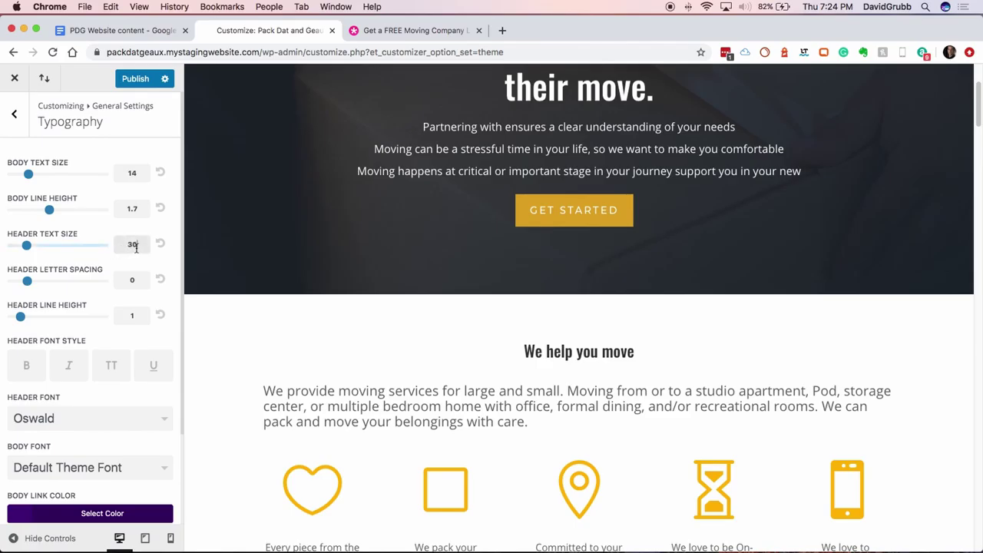
double_click(132, 245)
type("46")
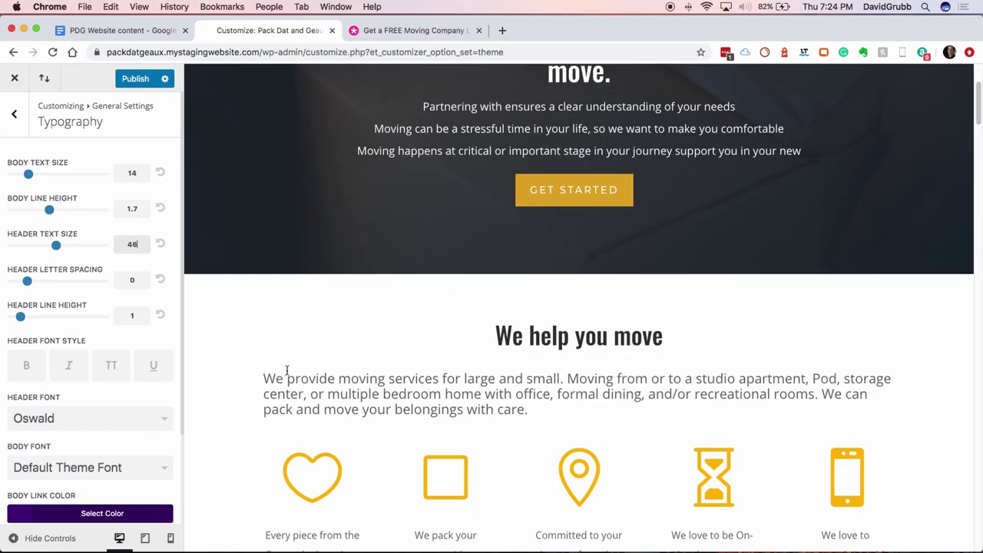
Review the heading sizes in the preview from the intro and moving services sections through the city cards
scroll(293, 364, "up", 2)
scroll(292, 364, "down", 6)
scroll(295, 363, "down", 2)
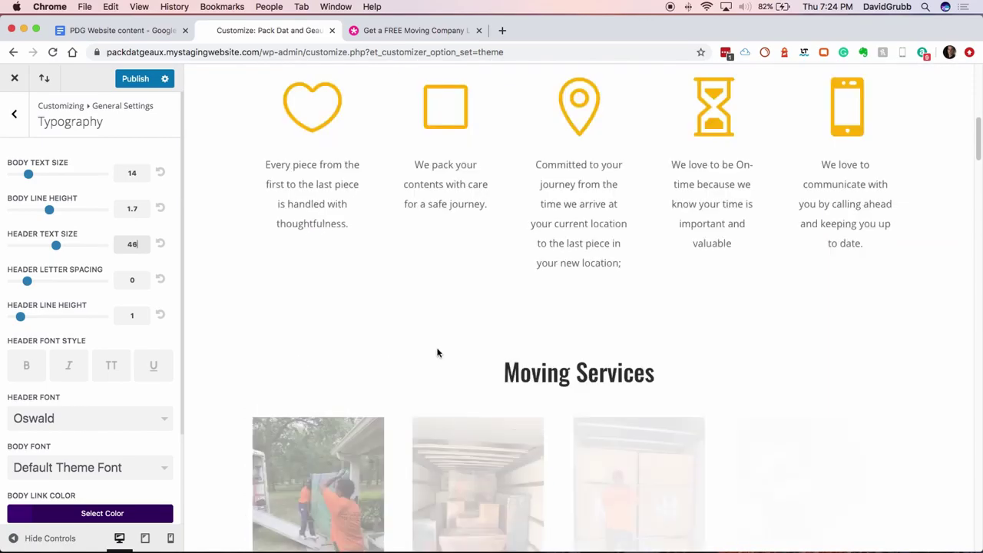
scroll(716, 345, "down", 3)
scroll(594, 354, "down", 5)
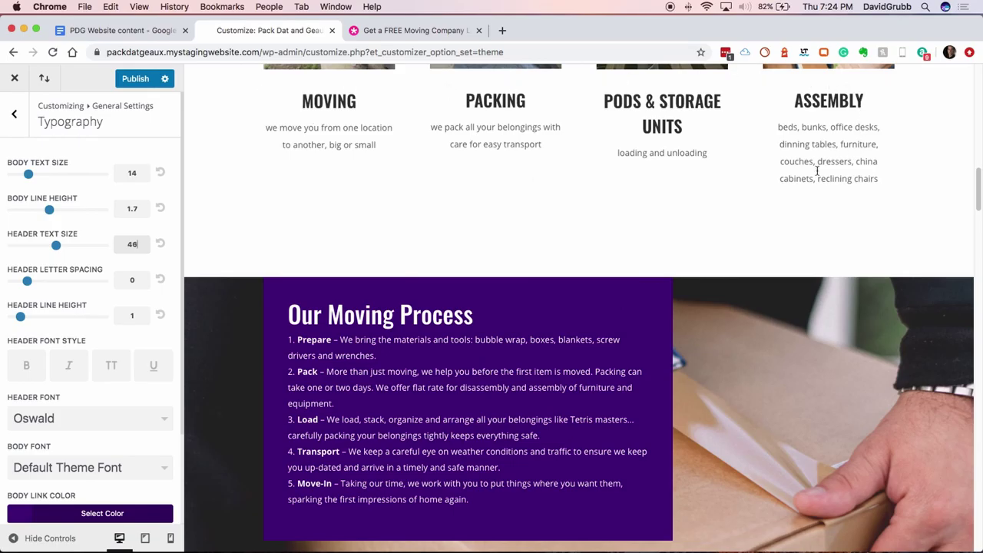
scroll(722, 290, "down", 4)
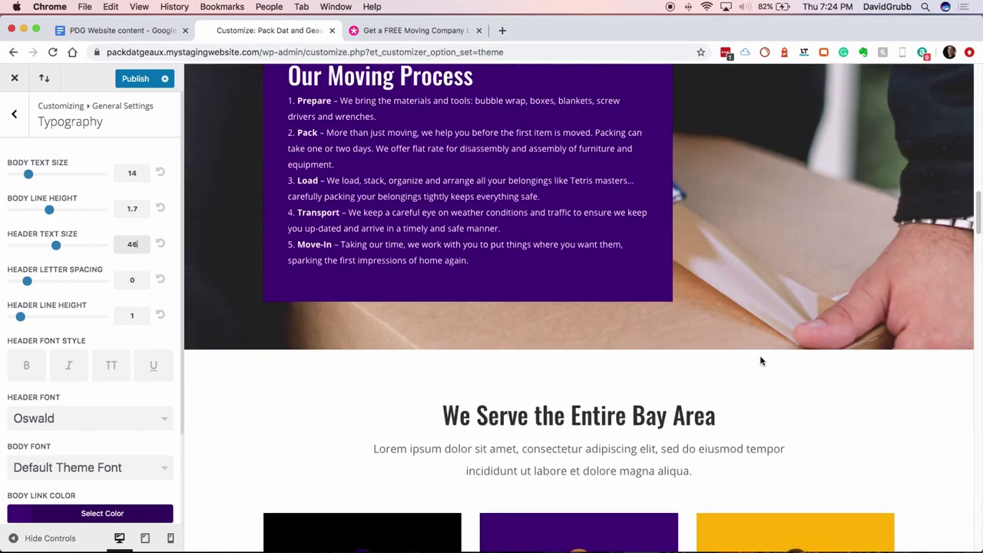
scroll(761, 356, "down", 3)
scroll(761, 306, "down", 3)
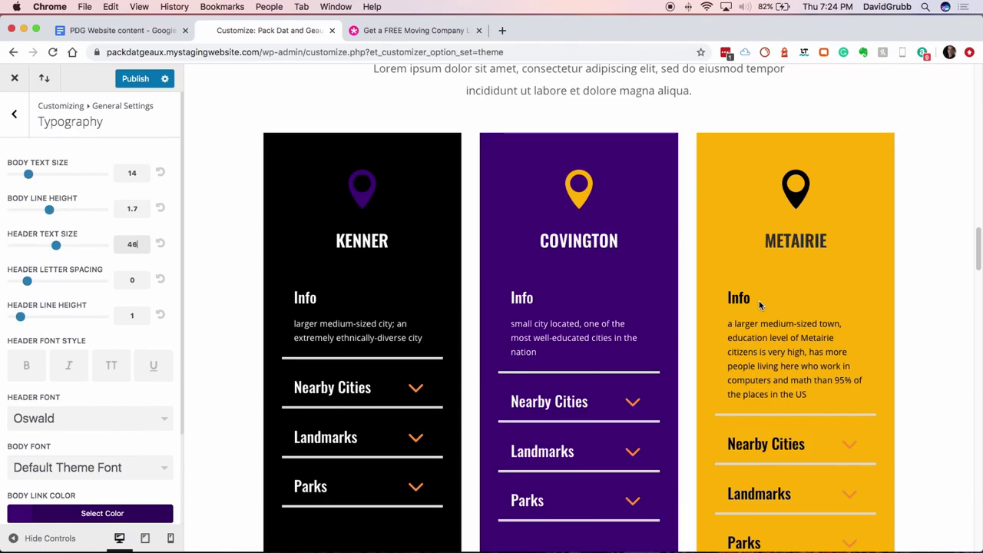
scroll(761, 306, "down", 6)
scroll(758, 305, "down", 5)
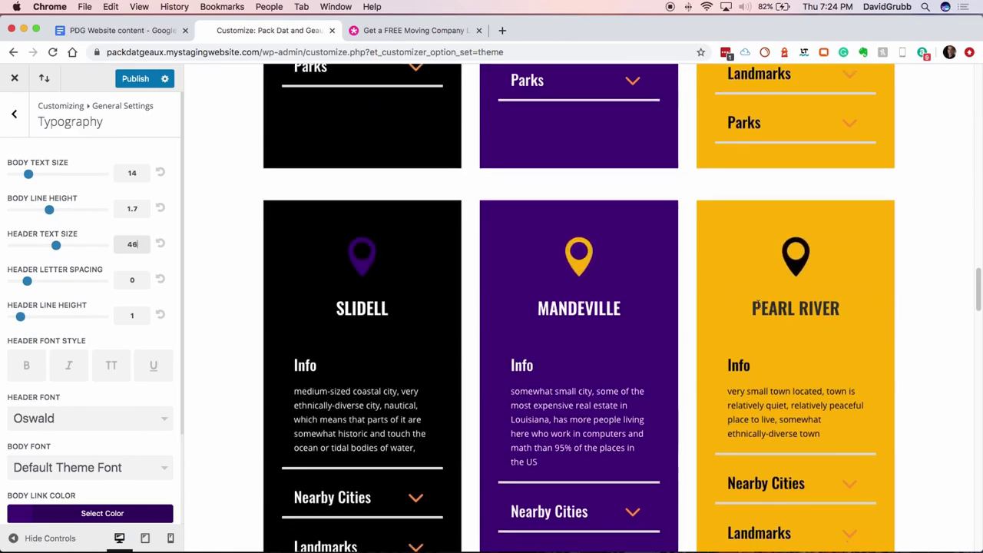
scroll(758, 308, "down", 3)
scroll(759, 308, "up", 7)
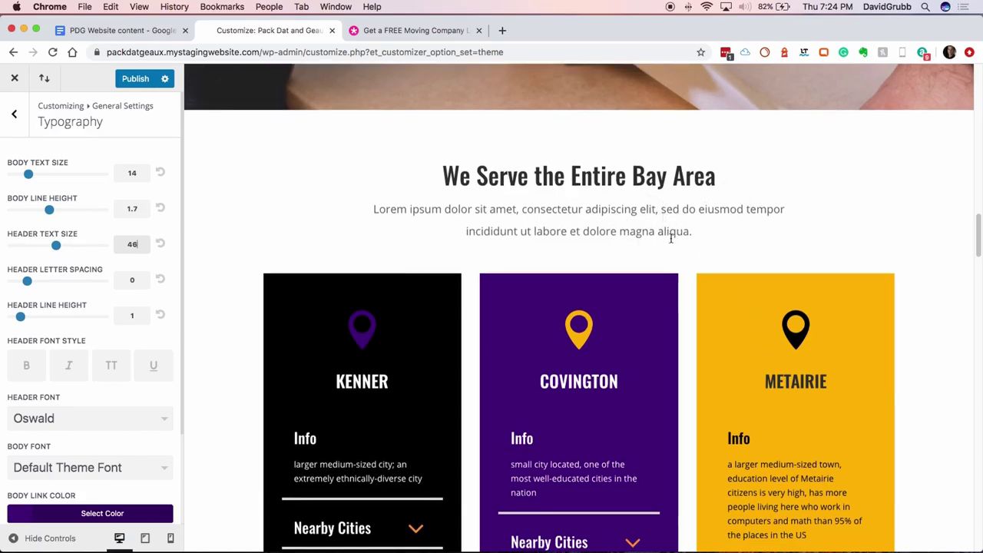
scroll(671, 238, "down", 10)
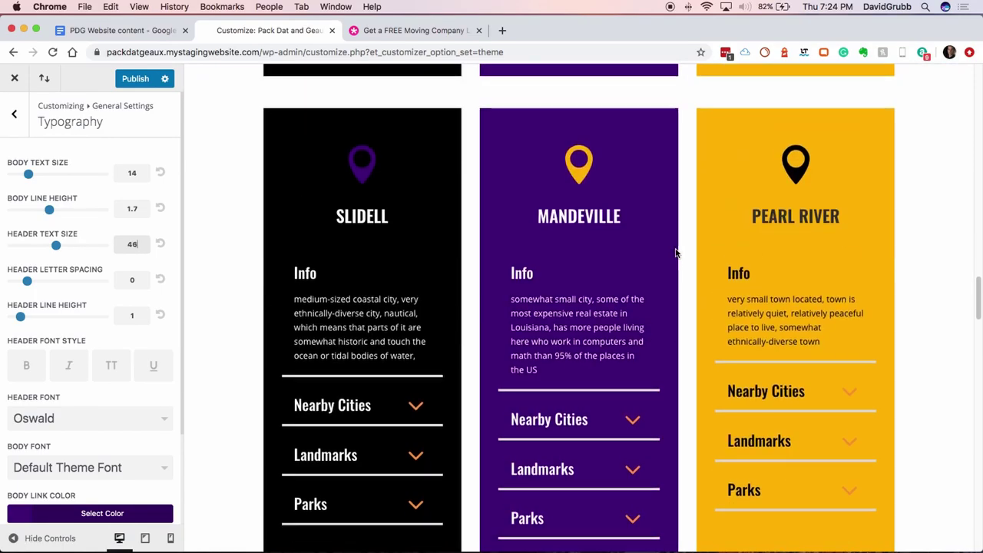
scroll(675, 253, "down", 8)
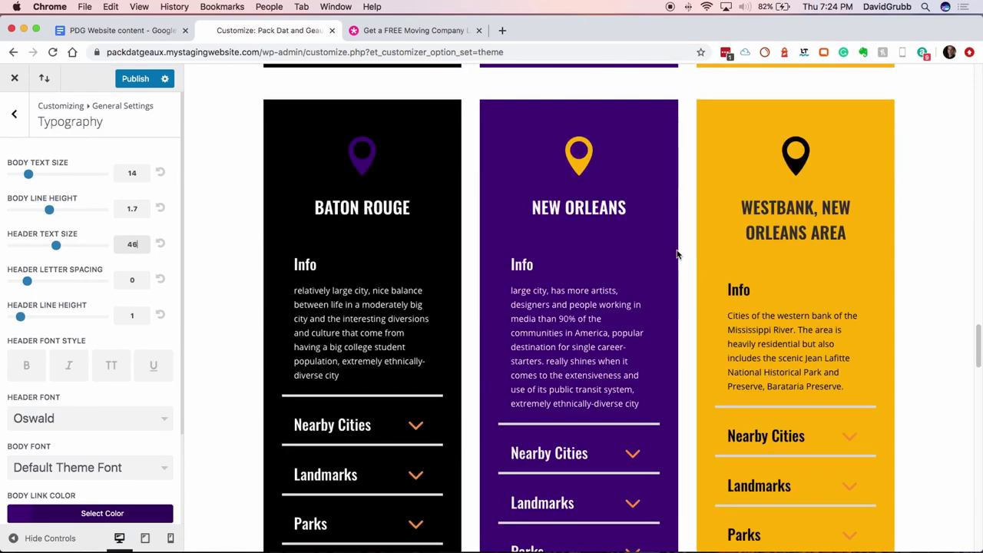
Examine the headings in the How It Works, testimonial, moving questions and footer sections of the preview
scroll(677, 255, "down", 6)
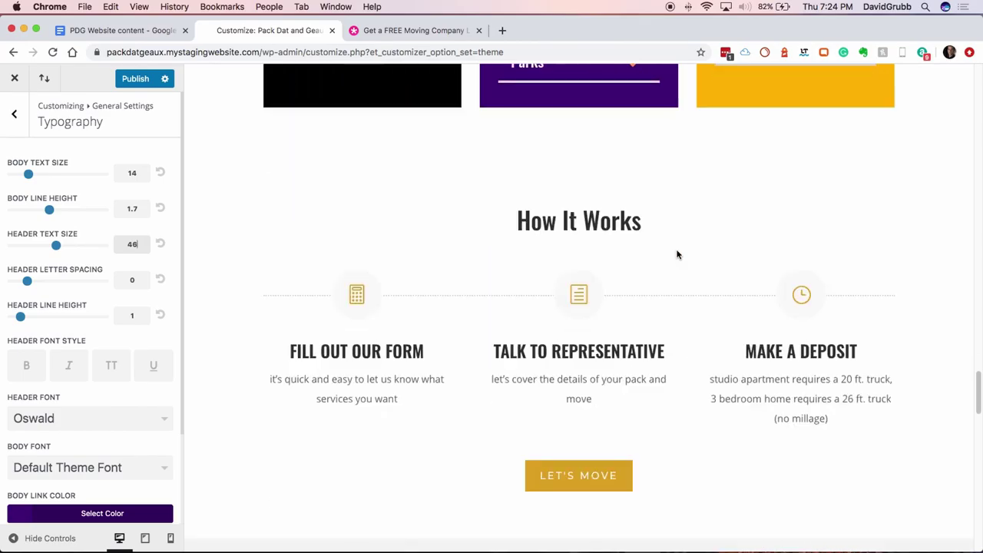
scroll(678, 254, "down", 5)
scroll(679, 253, "down", 5)
scroll(679, 253, "down", 2)
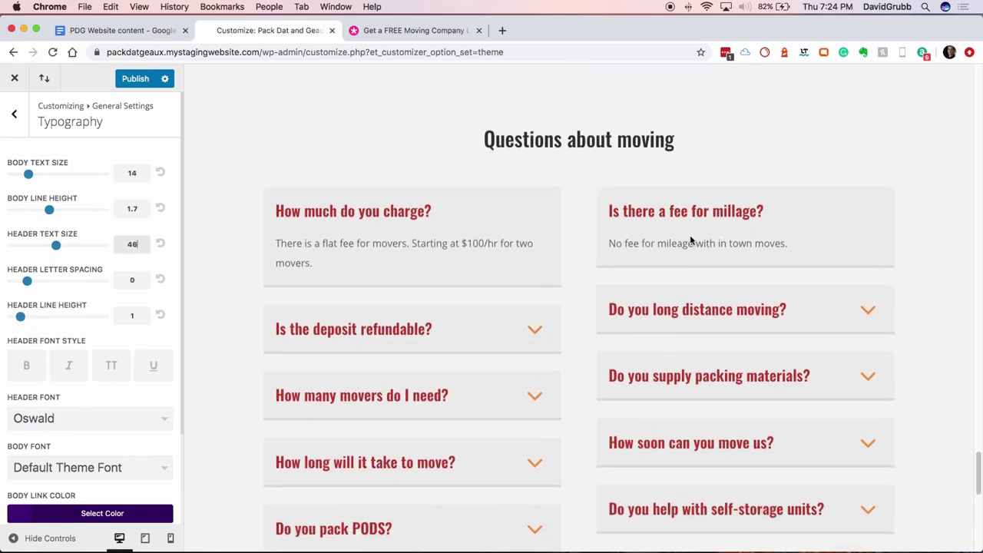
scroll(689, 240, "down", 4)
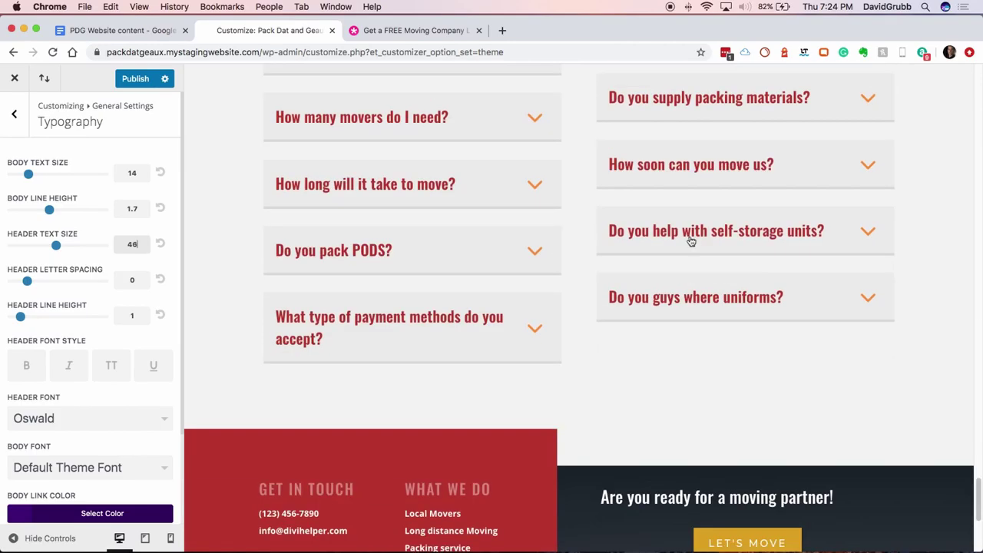
scroll(848, 337, "down", 2)
scroll(809, 327, "down", 5)
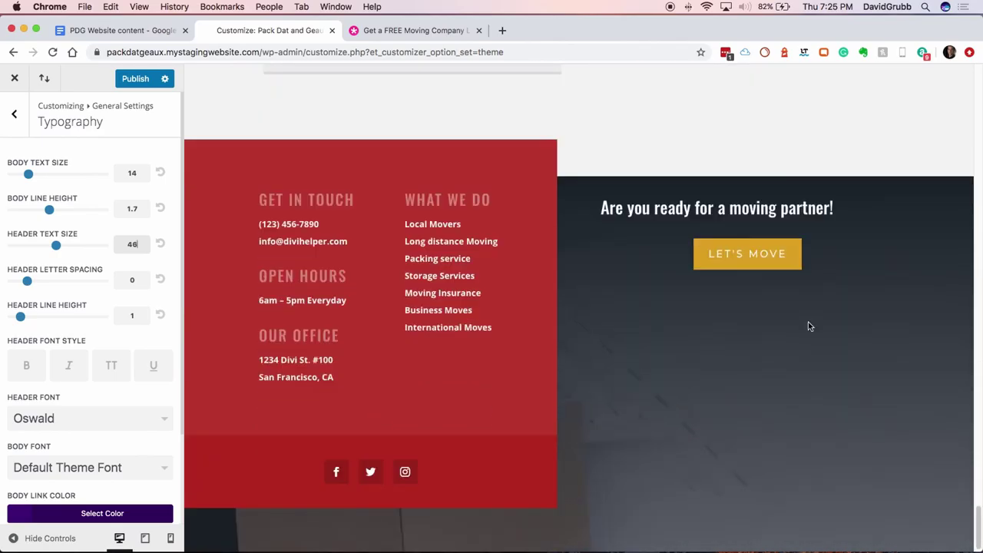
scroll(808, 326, "up", 5)
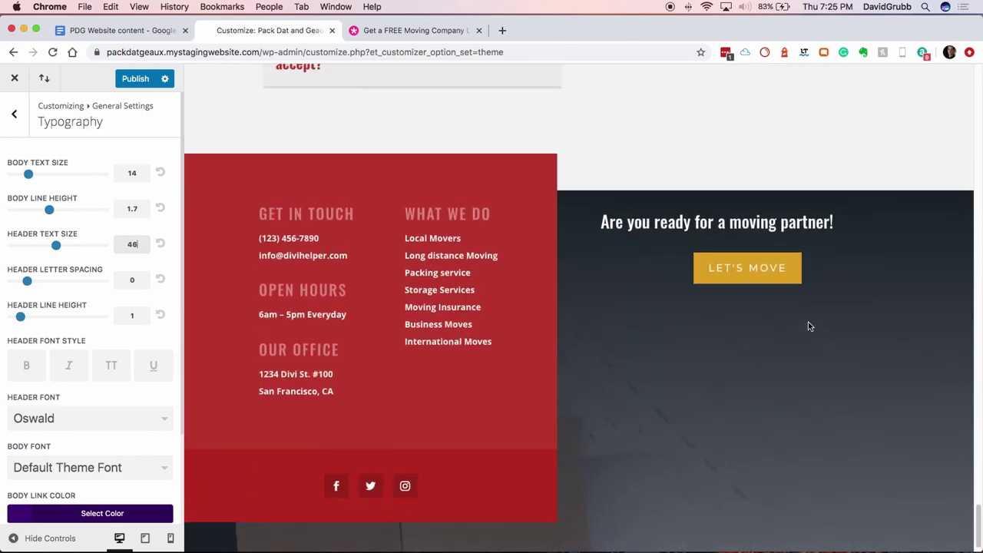
scroll(809, 326, "up", 1)
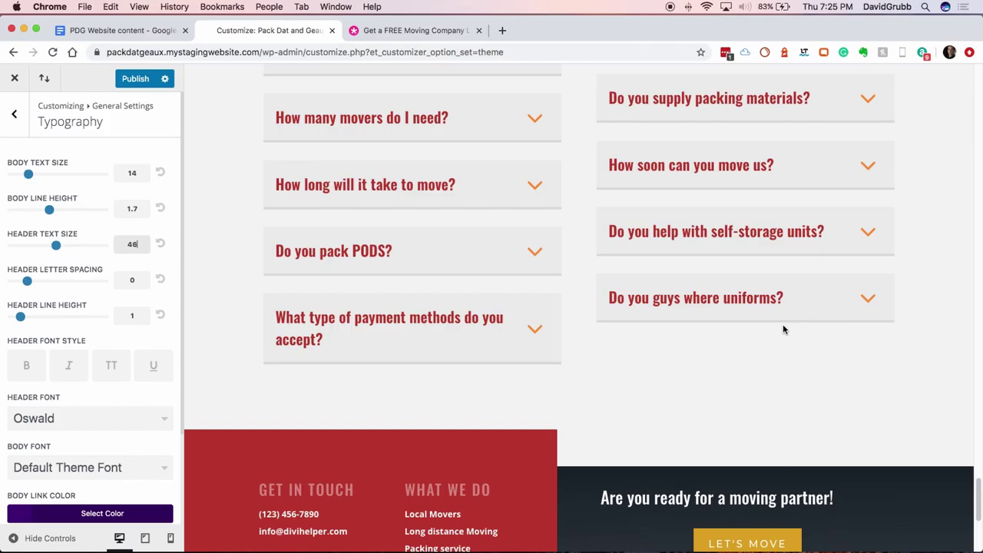
scroll(513, 314, "up", 4)
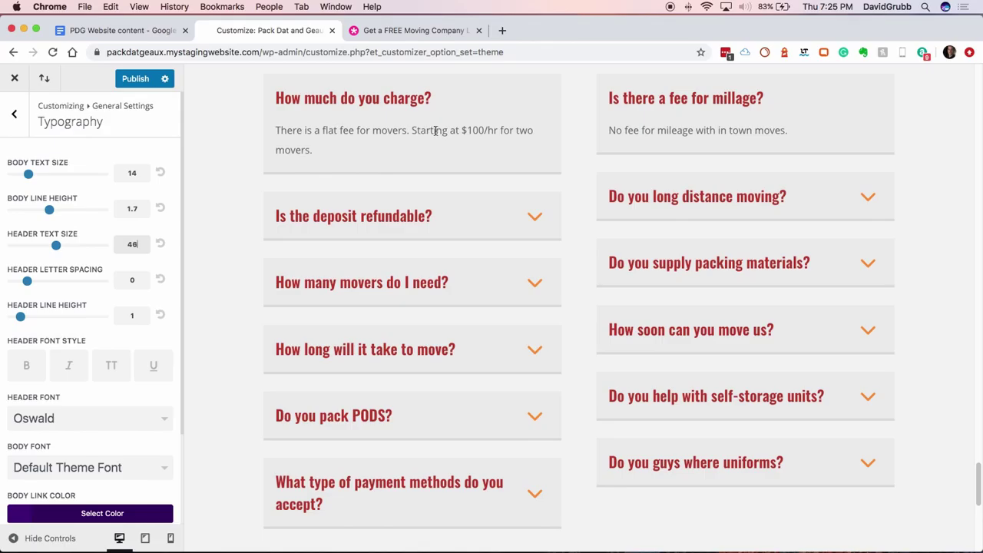
Set the header text color to the palette's dark purple, #46007f, and close the color picker
scroll(60, 330, "down", 2)
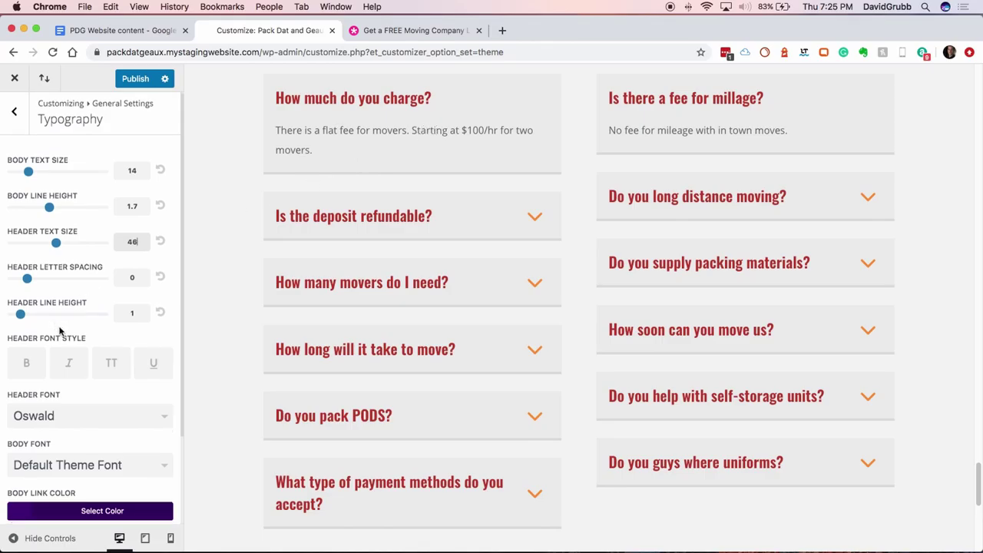
scroll(62, 330, "down", 2)
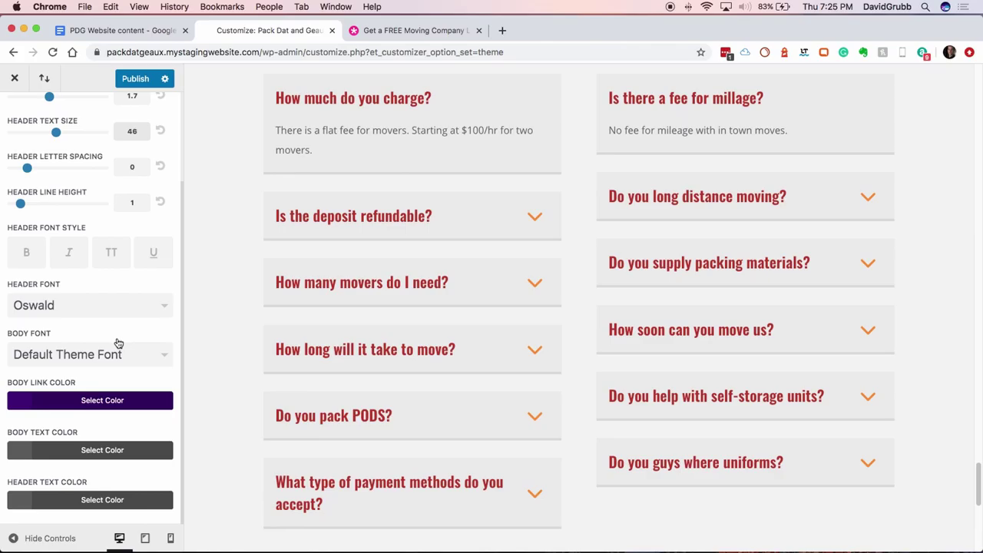
left_click(96, 499)
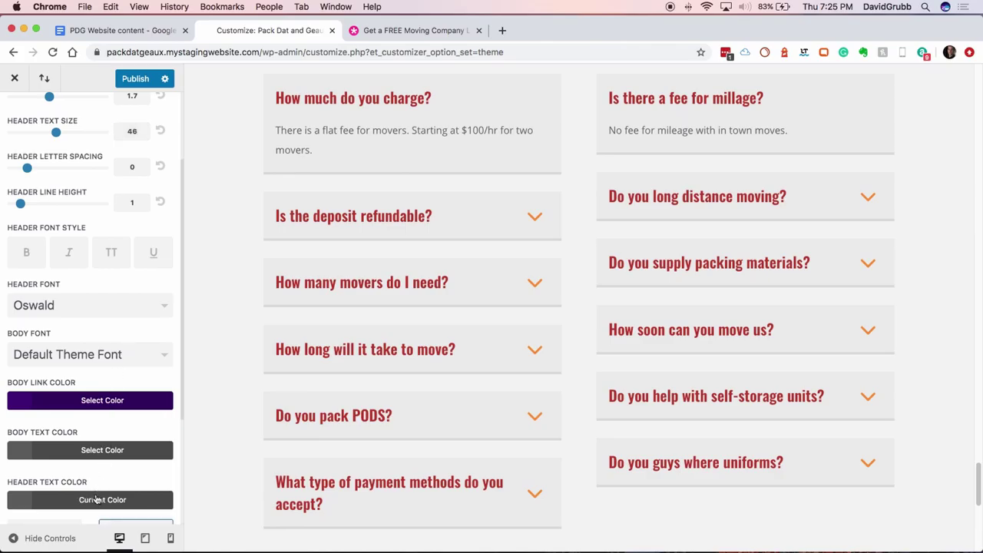
scroll(96, 499, "down", 3)
left_click(119, 500)
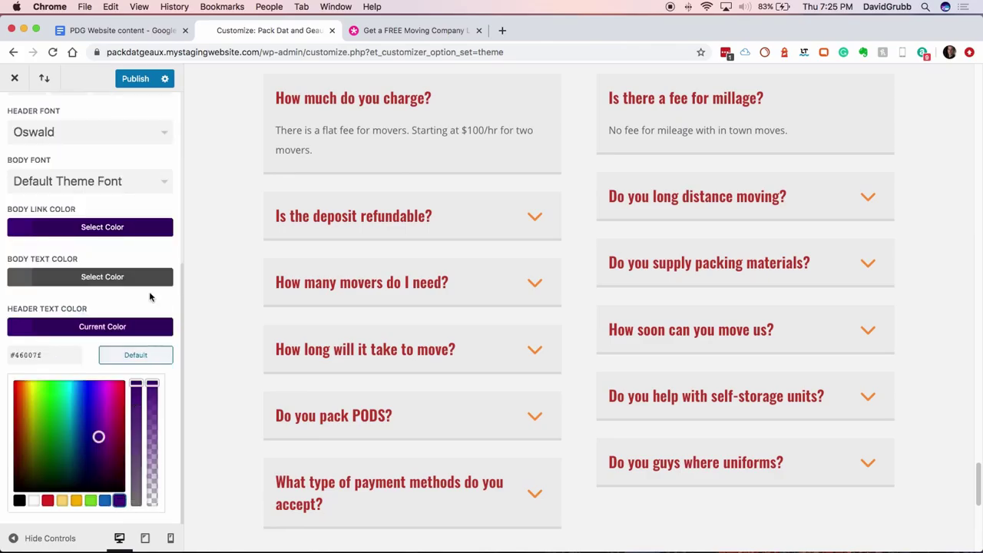
left_click(125, 326)
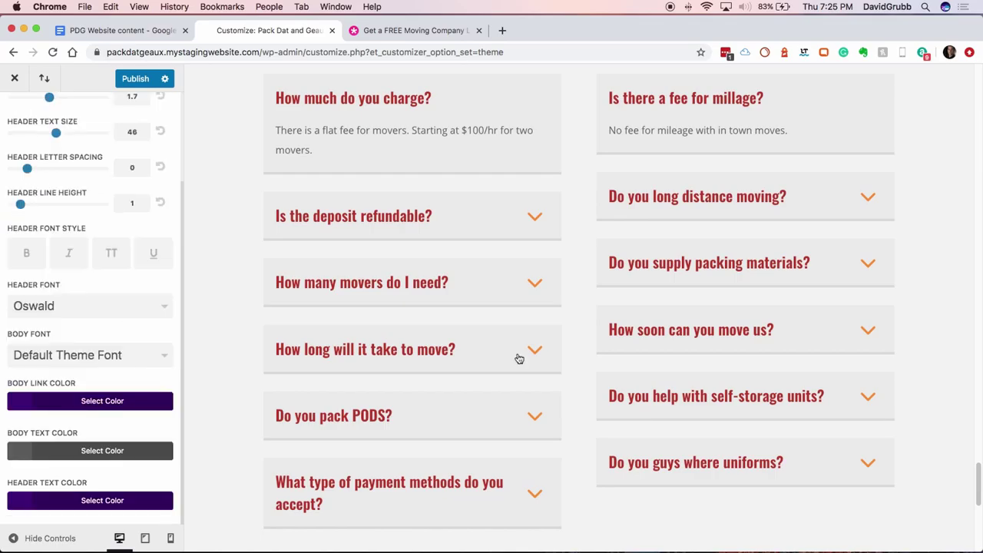
Review the header text color across the page preview, from the moving questions back up to the first city cards
scroll(518, 359, "down", 5)
scroll(517, 358, "up", 10)
scroll(518, 359, "up", 2)
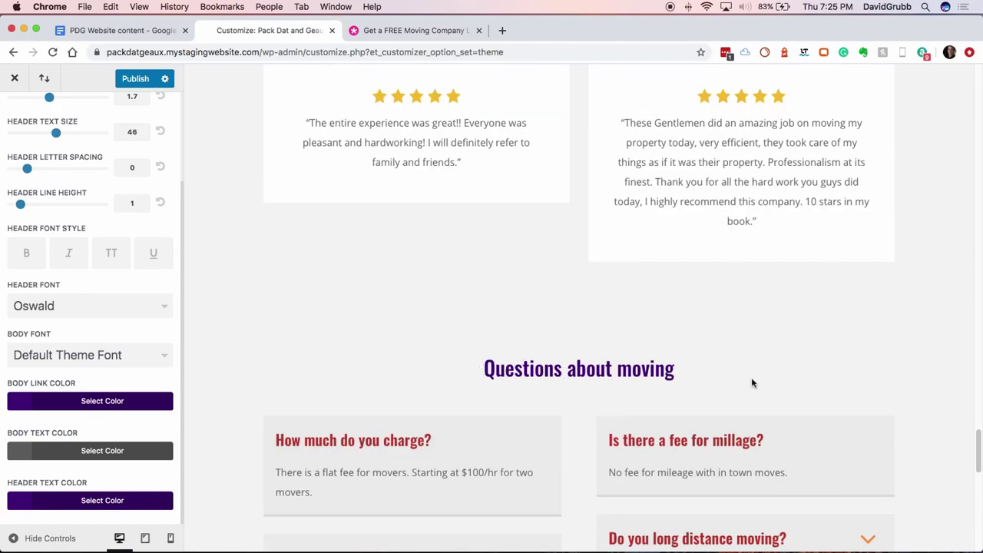
scroll(618, 387, "up", 3)
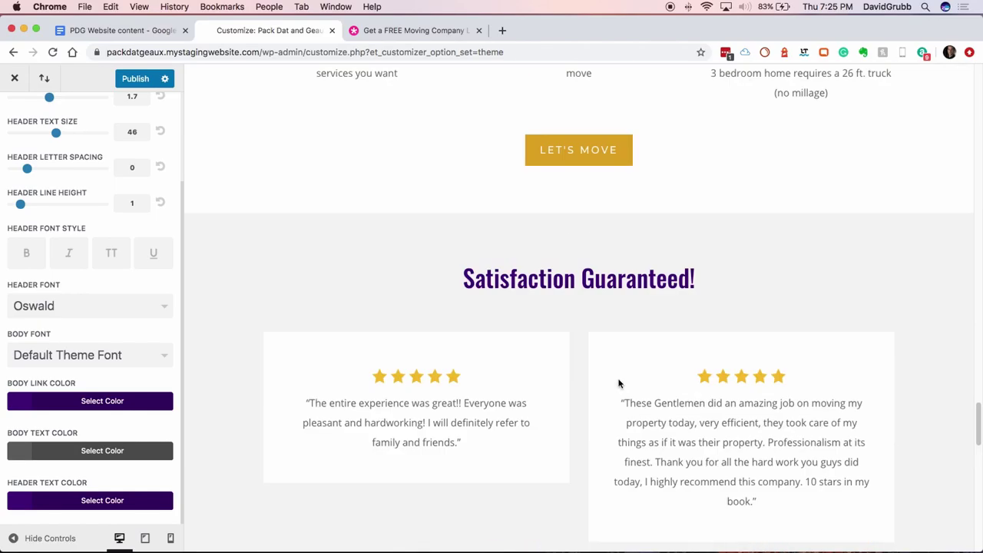
scroll(613, 286, "up", 9)
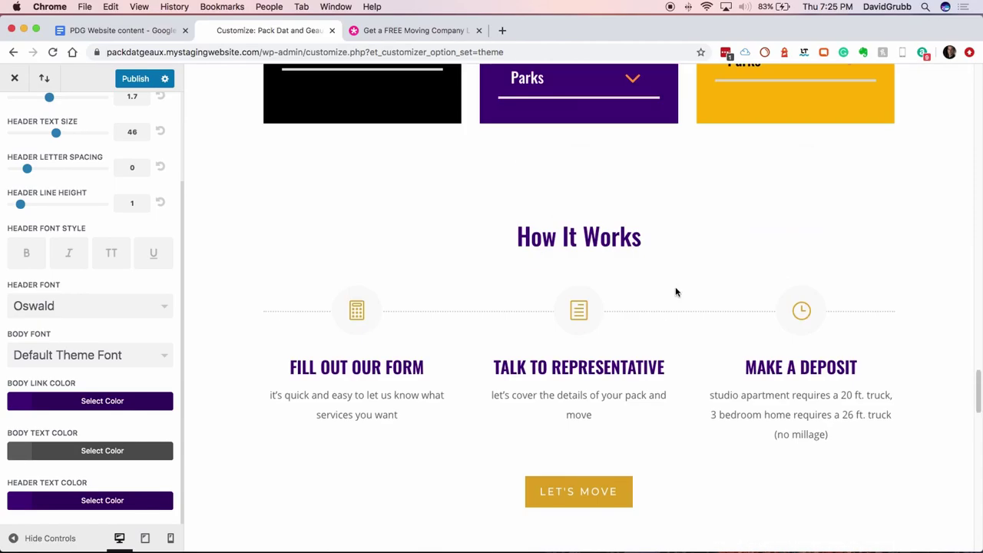
scroll(676, 291, "up", 10)
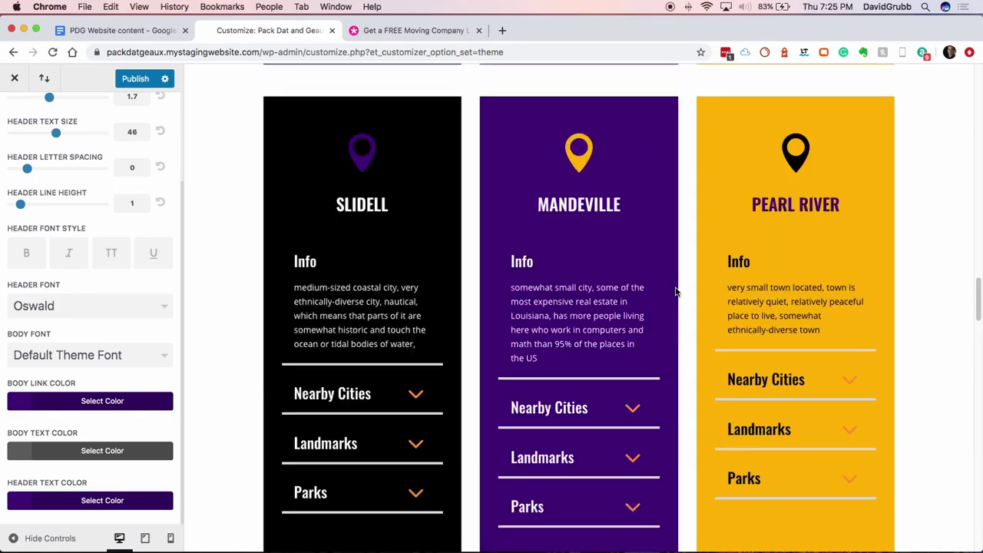
scroll(775, 398, "up", 5)
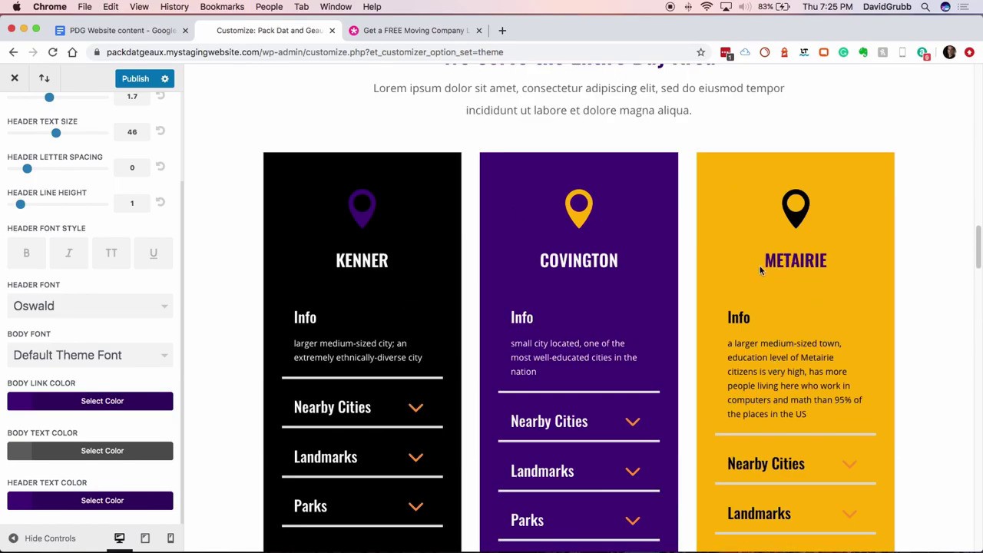
Publish the header typography changes and close the theme customizer
scroll(715, 277, "up", 6)
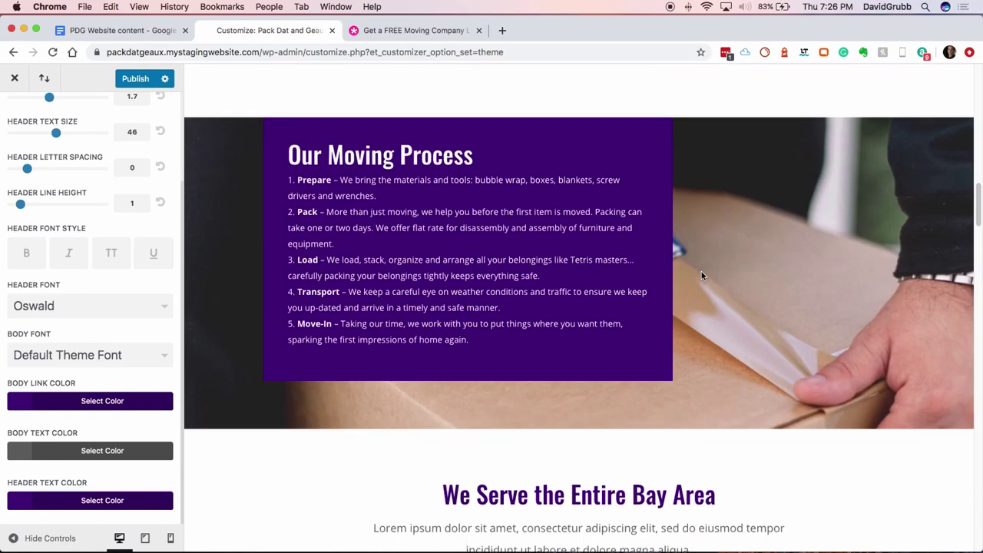
scroll(632, 270, "down", 4)
scroll(631, 269, "down", 3)
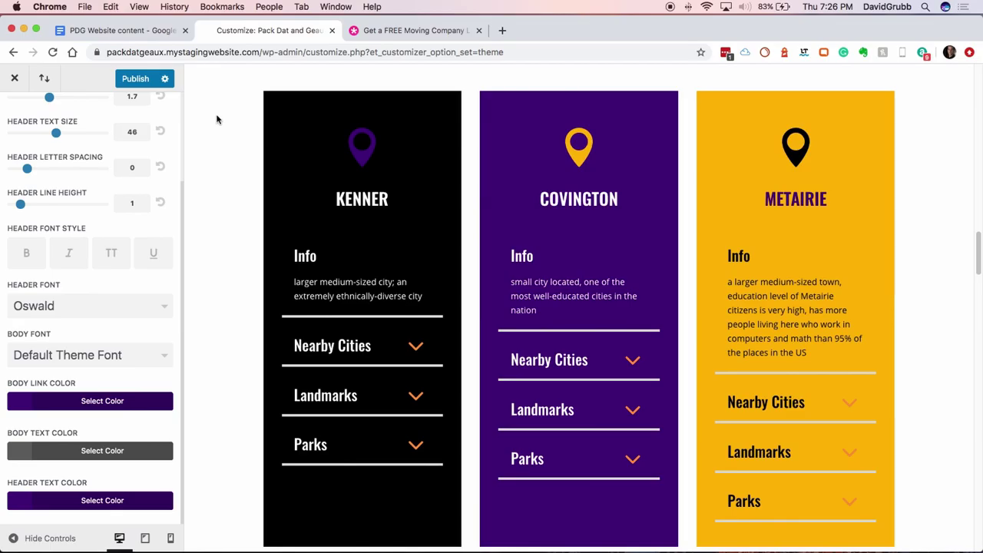
left_click(139, 80)
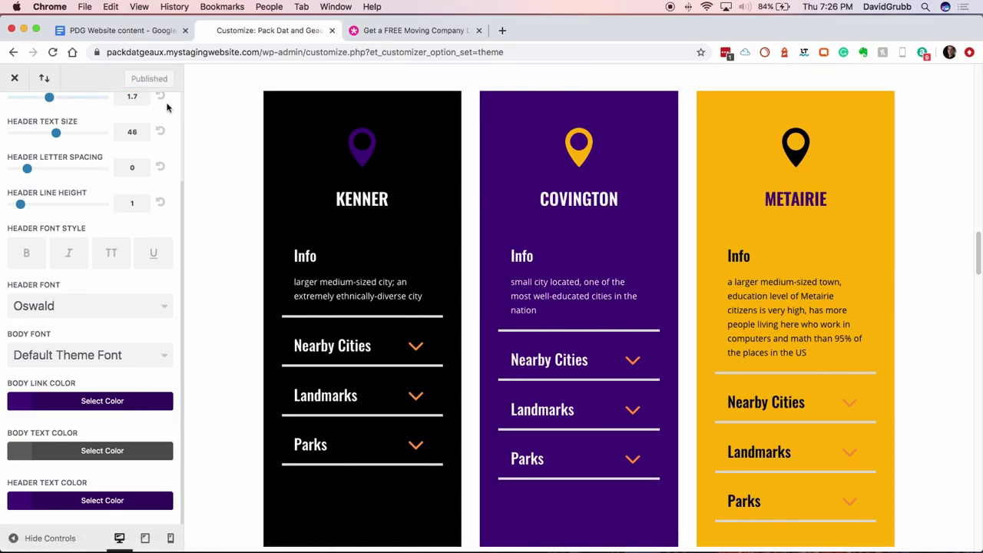
left_click(9, 81)
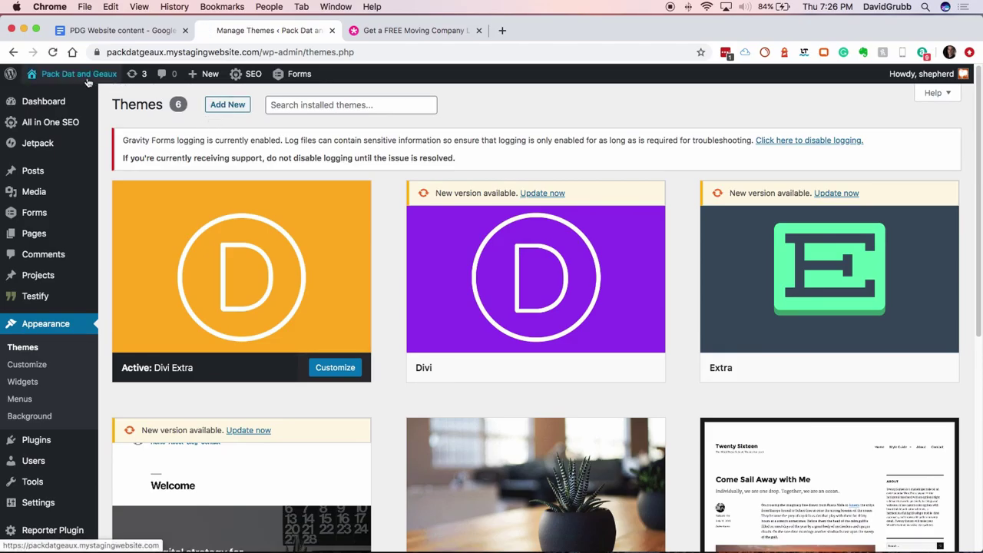
Open the site's forms list, dismissing the Gravity Perks welcome notice, and activate the Contact Us form
mouse_move(88, 83)
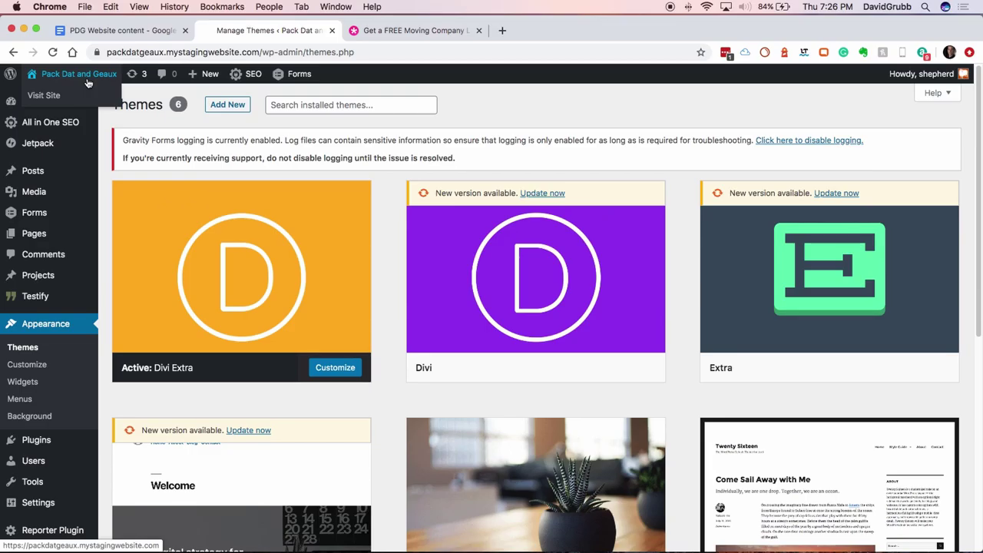
mouse_move(26, 222)
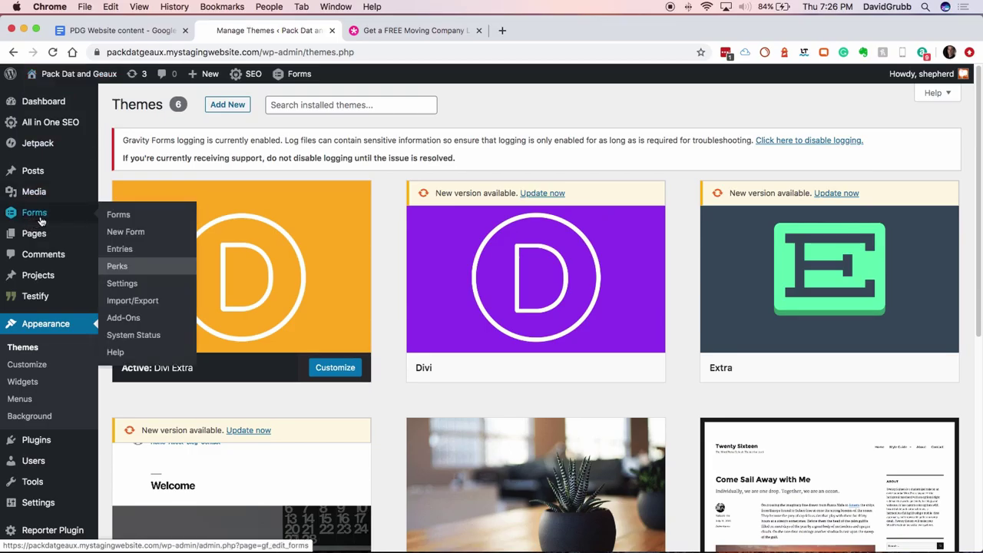
left_click(47, 222)
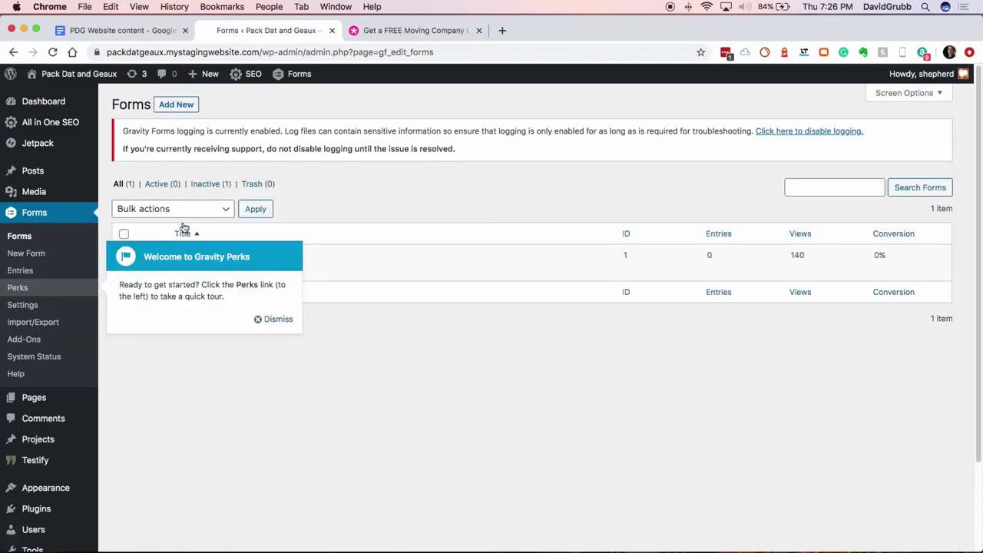
left_click(261, 318)
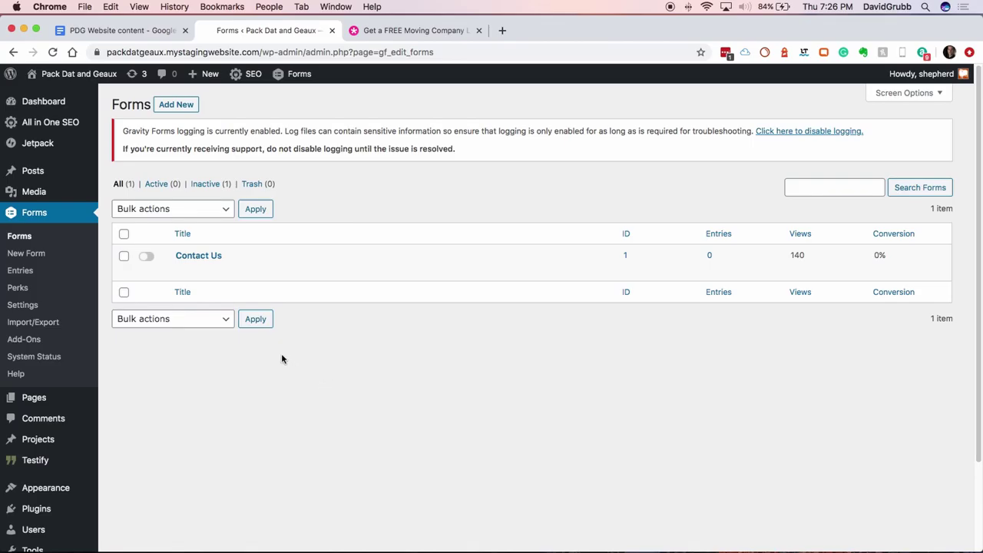
left_click(147, 257)
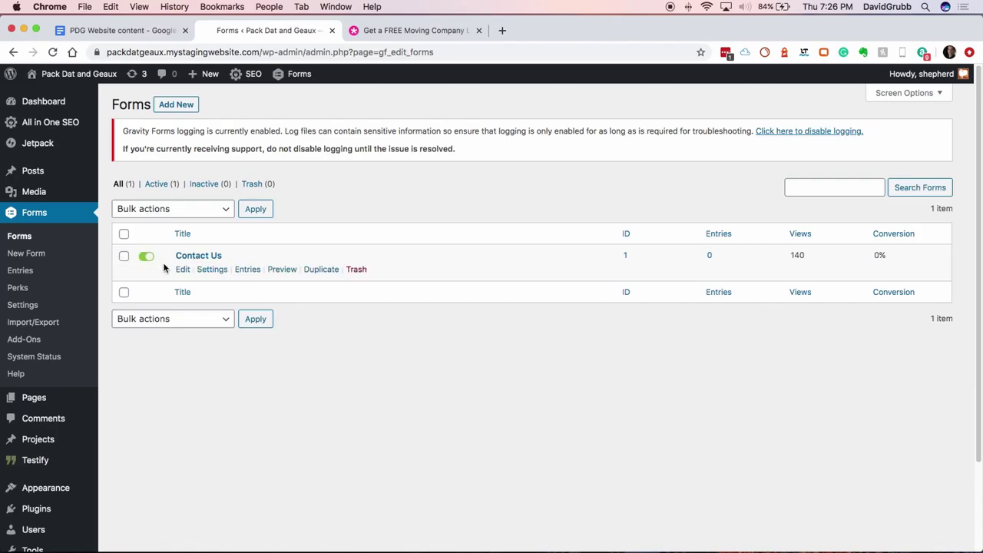
Open the Contact Us form for editing and copy "How excited about this move are you?" from the PDG Website content document
left_click(182, 269)
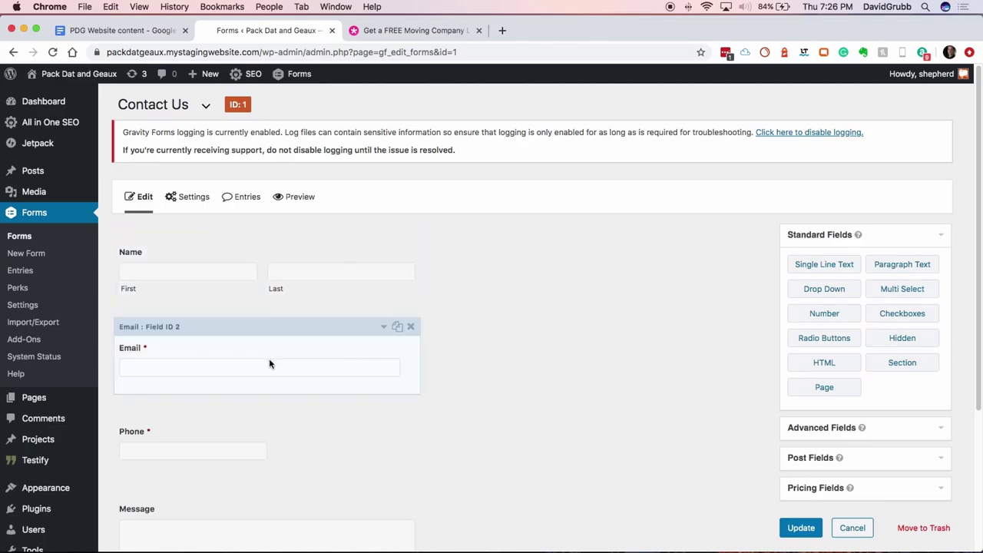
scroll(628, 436, "down", 5)
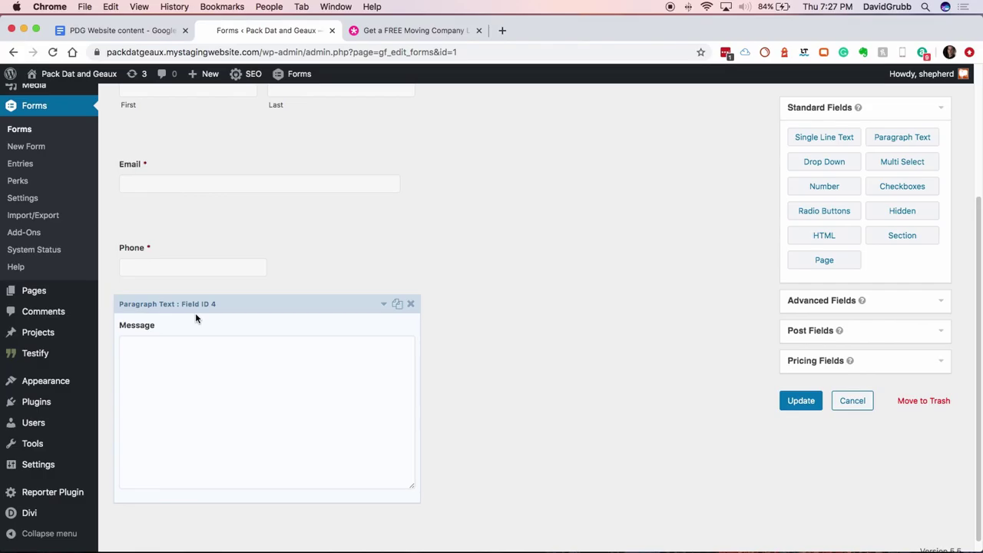
left_click(110, 36)
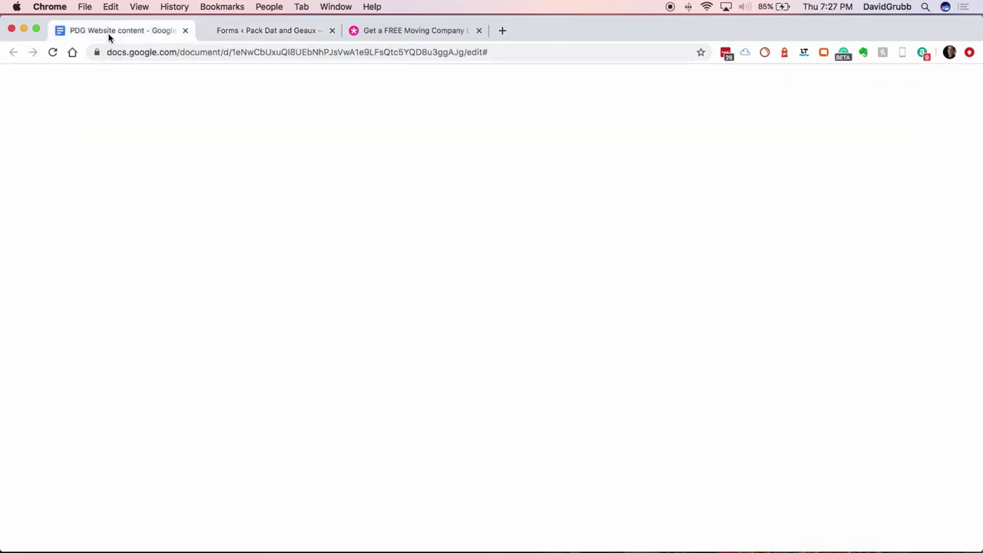
left_click_drag(268, 356, 422, 358)
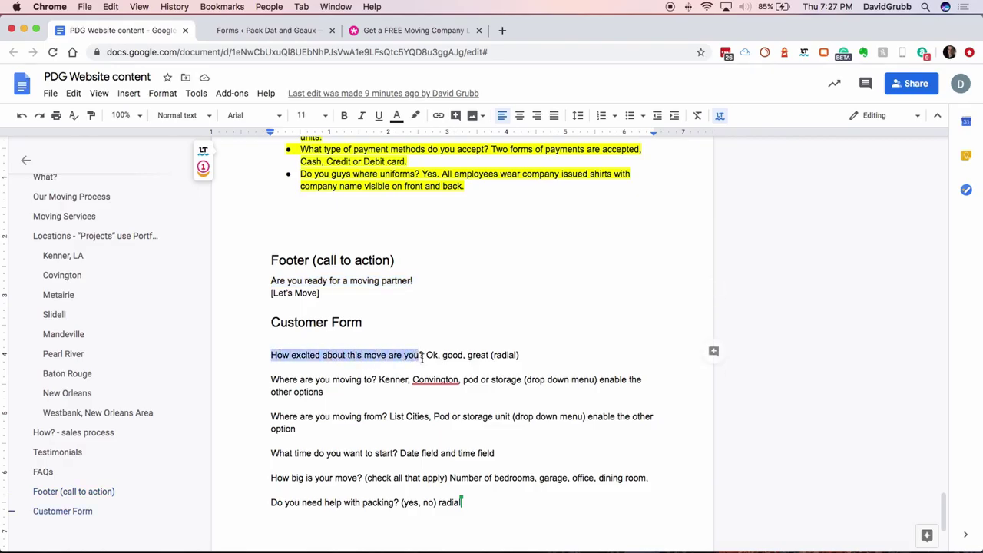
key("ctrl+Tab")
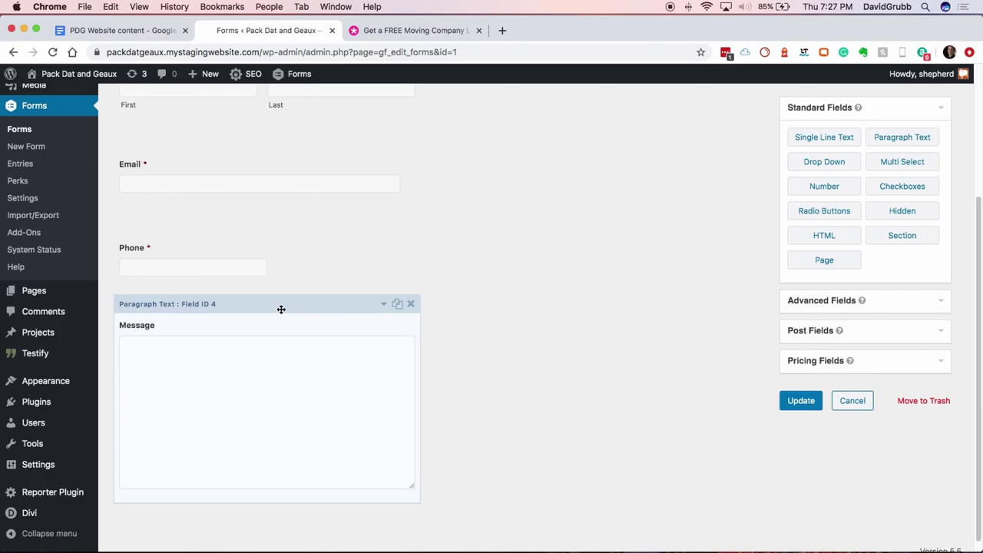
Add a Radio Buttons field to the Contact Us form and place it between Phone and Message
left_click(800, 211)
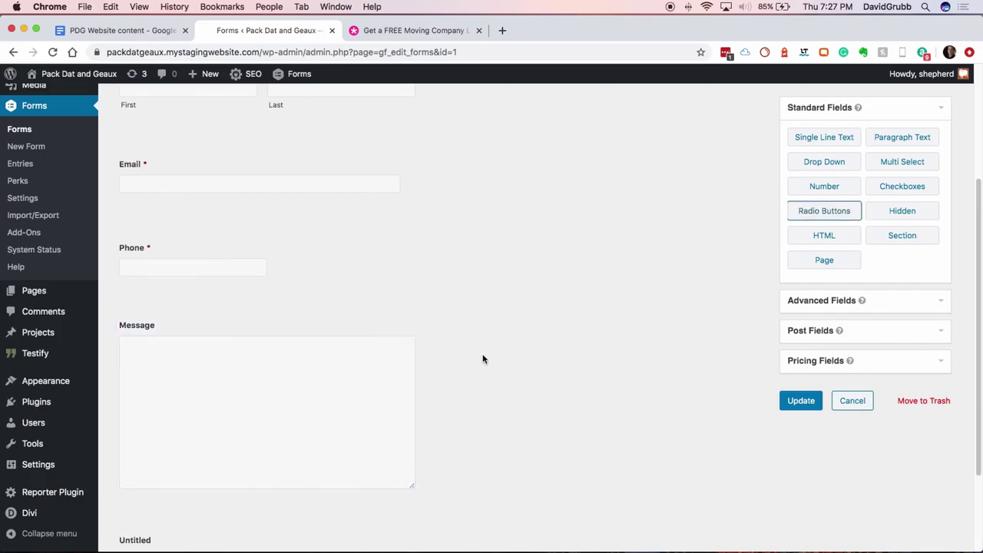
scroll(483, 359, "down", 3)
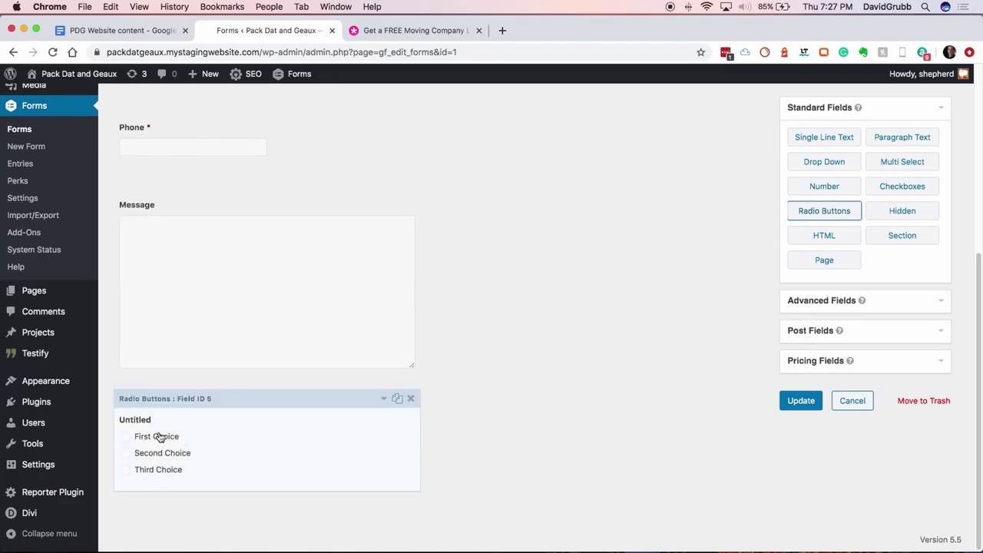
left_click_drag(170, 403, 189, 289)
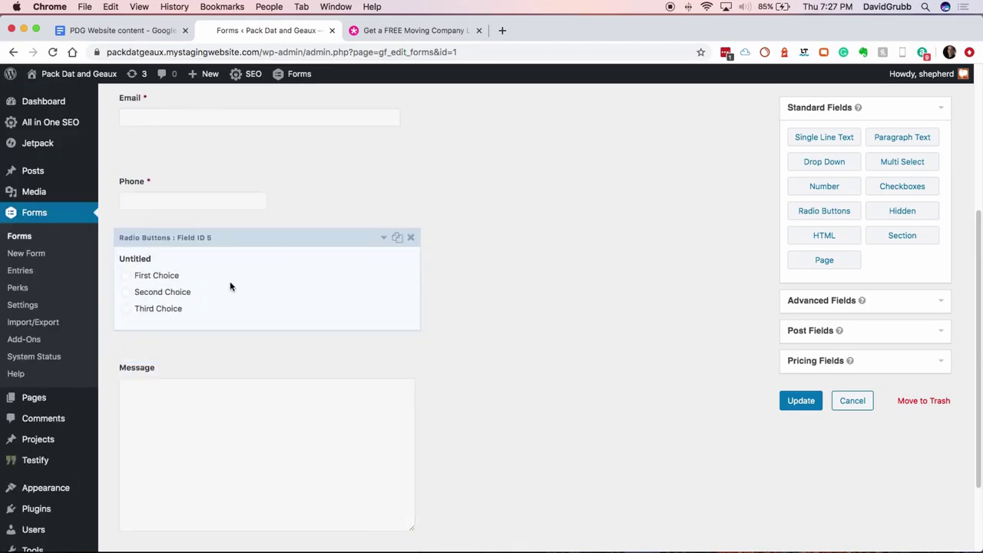
Set the radio buttons field's label to "How excited about this move are you?", checking the wording against the content document
left_click(186, 257)
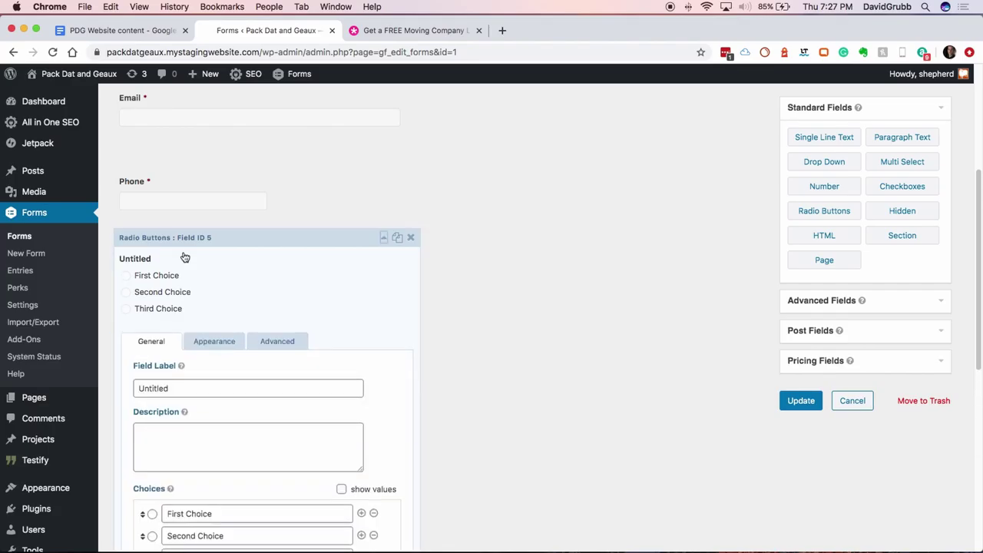
scroll(212, 302, "down", 3)
left_click_drag(169, 323, 123, 331)
key("super+a")
key("BackSpace")
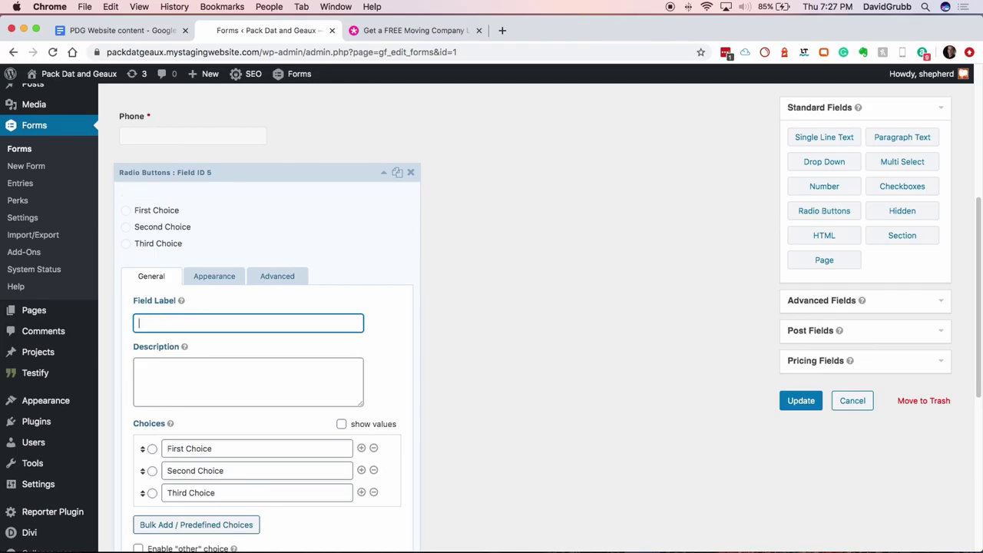
right_click(143, 320)
left_click(166, 400)
left_click(150, 29)
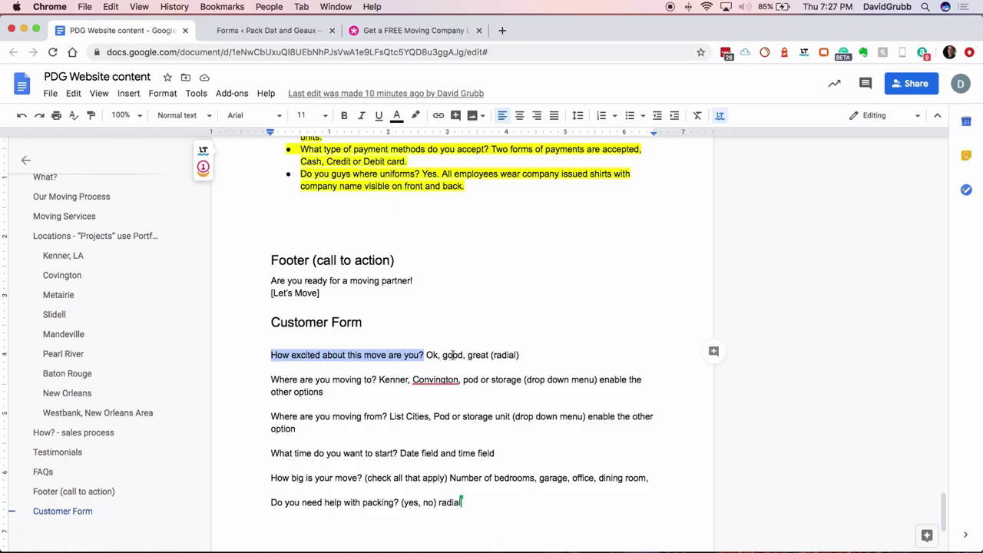
left_click(226, 30)
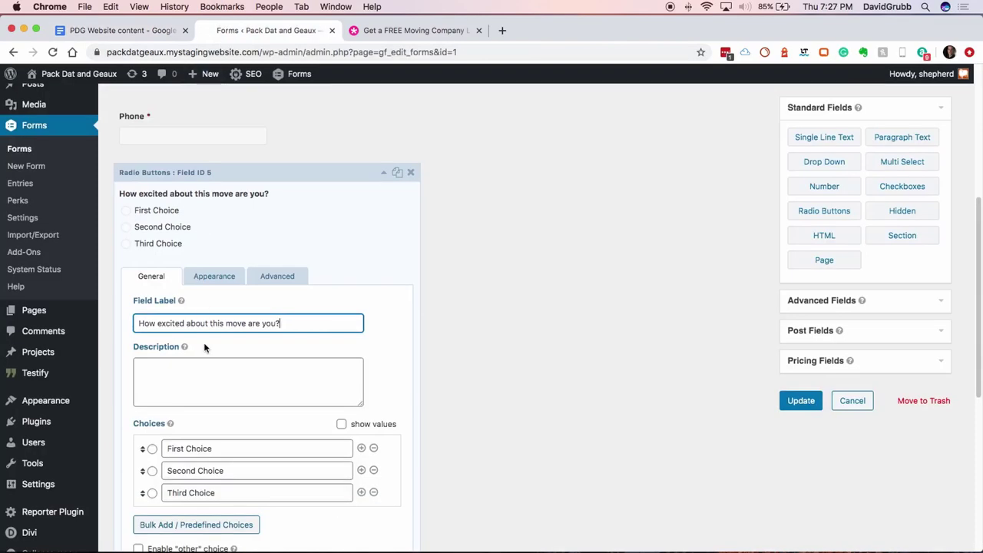
Replace the radio field's three default choices with "ok", "Good" and "Great"
left_click_drag(222, 449, 168, 453)
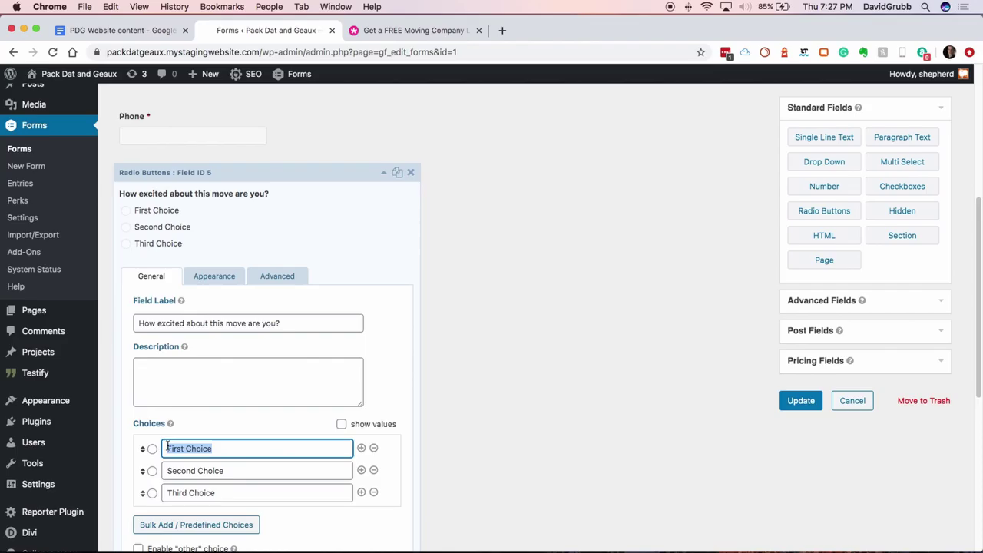
key("BackSpace")
type("ok")
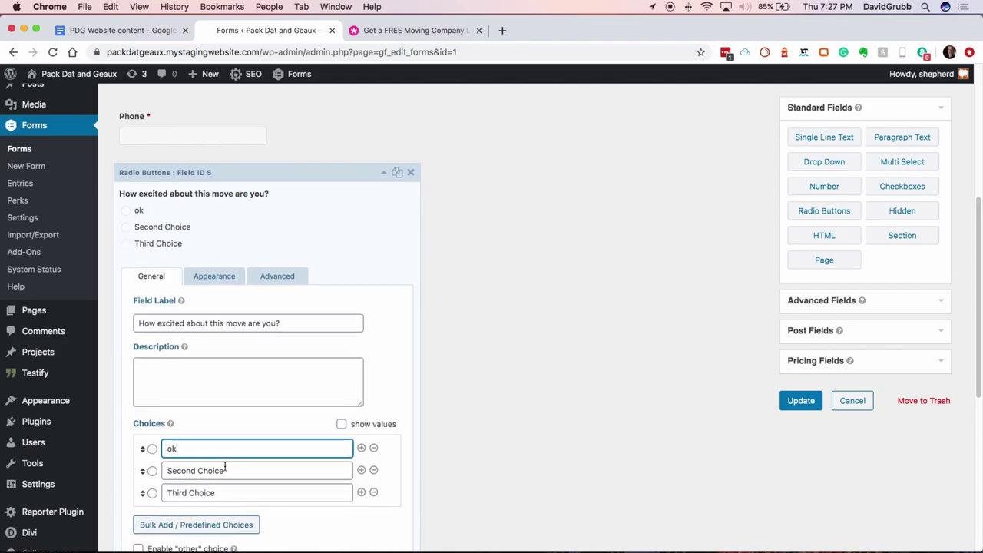
left_click_drag(224, 470, 165, 474)
key("BackSpace")
type("Good")
key("Tab")
key("BackSpace")
type("Great")
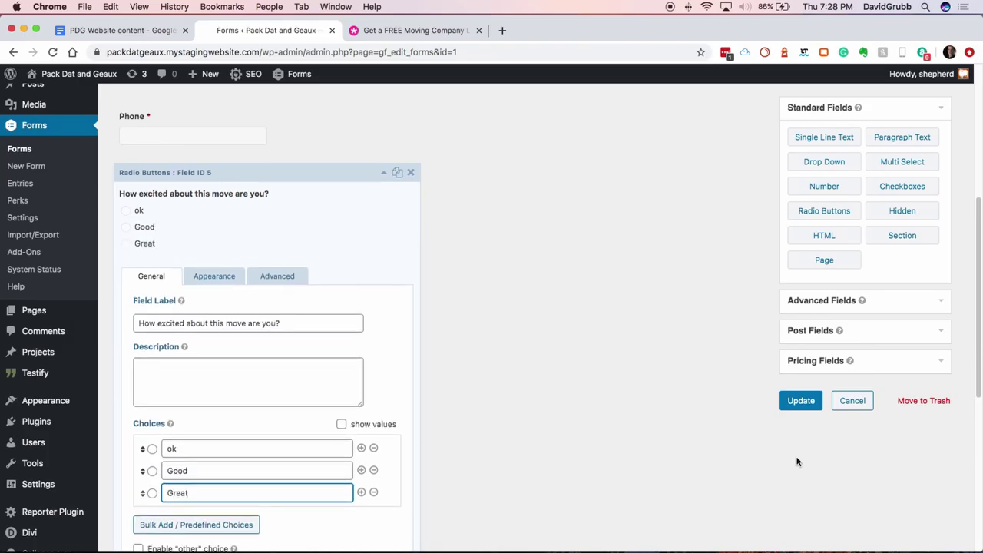
Capitalize the first radio choice as "Ok" and collapse the field's settings
double_click(171, 449)
scroll(370, 470, "up", 1)
type("Ok")
scroll(367, 402, "down", 2)
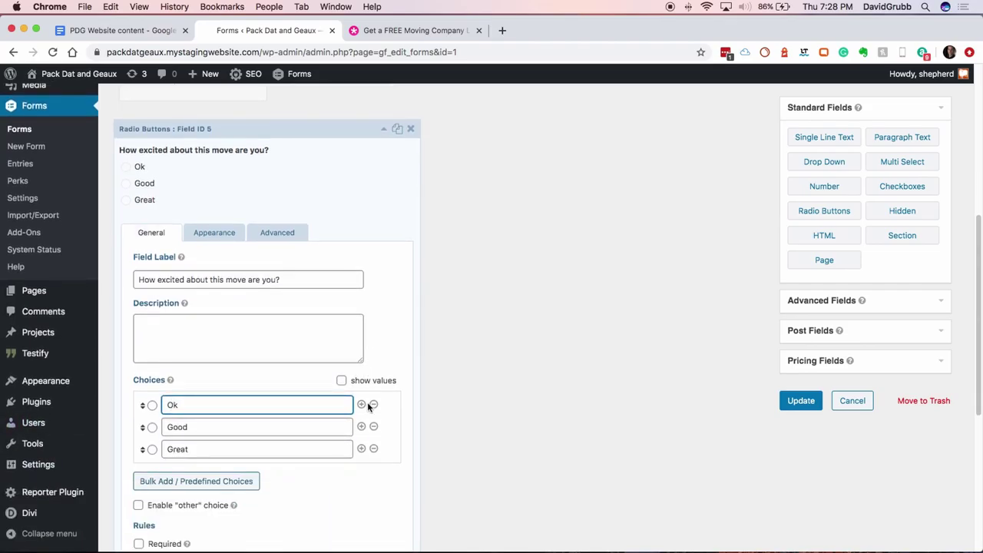
left_click(328, 155)
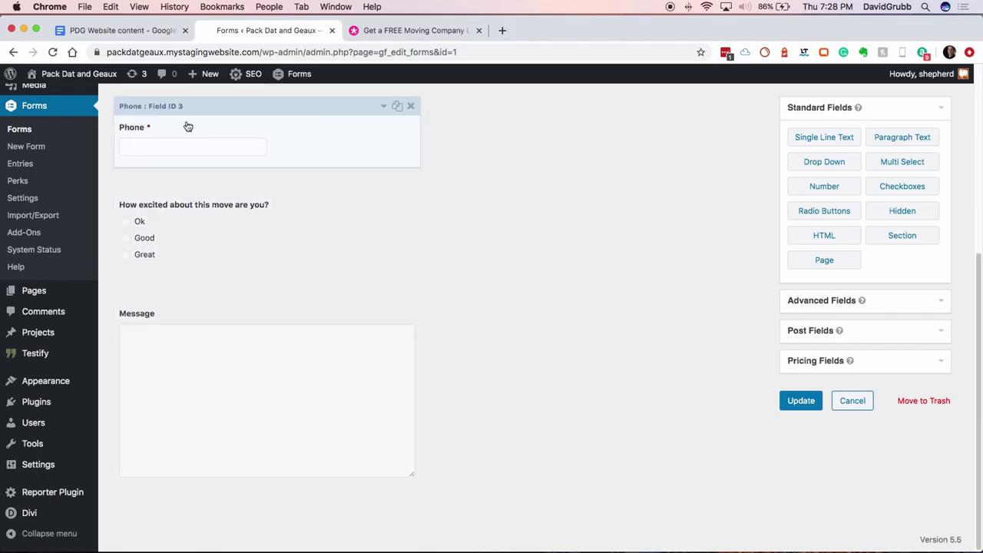
Copy the question "Where are you moving to?" from the Customer Form section of the PDG Website content document
left_click(147, 33)
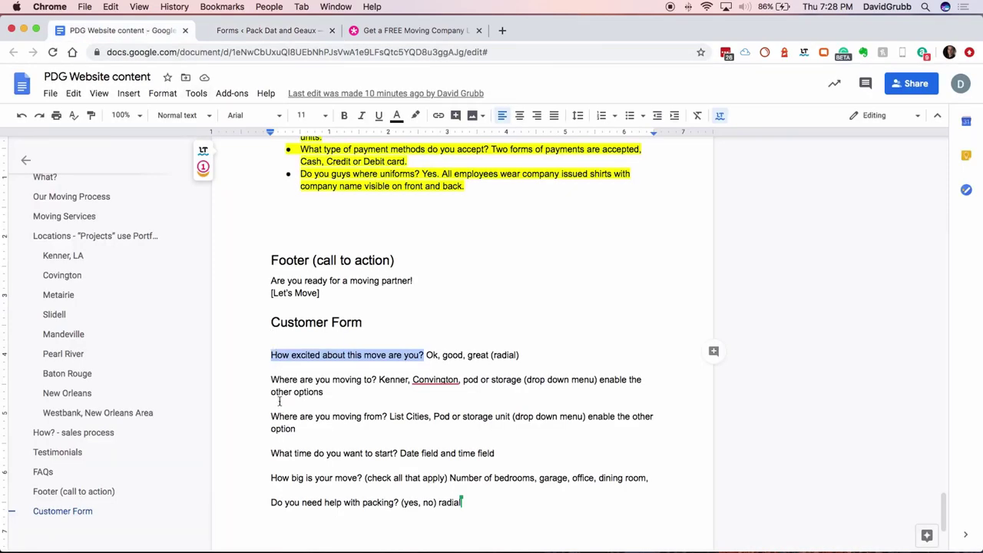
left_click_drag(272, 379, 379, 380)
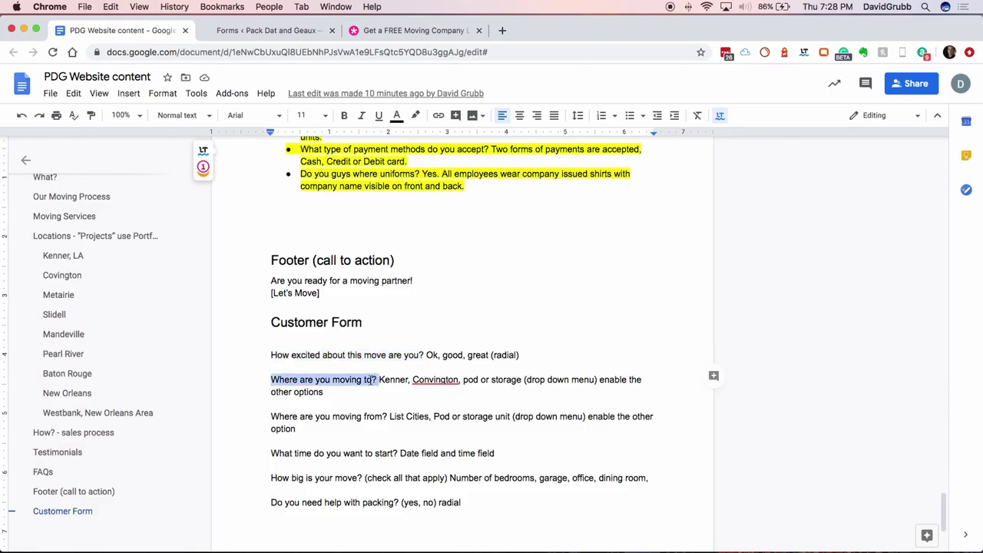
right_click(371, 381)
left_click(469, 97)
left_click(280, 32)
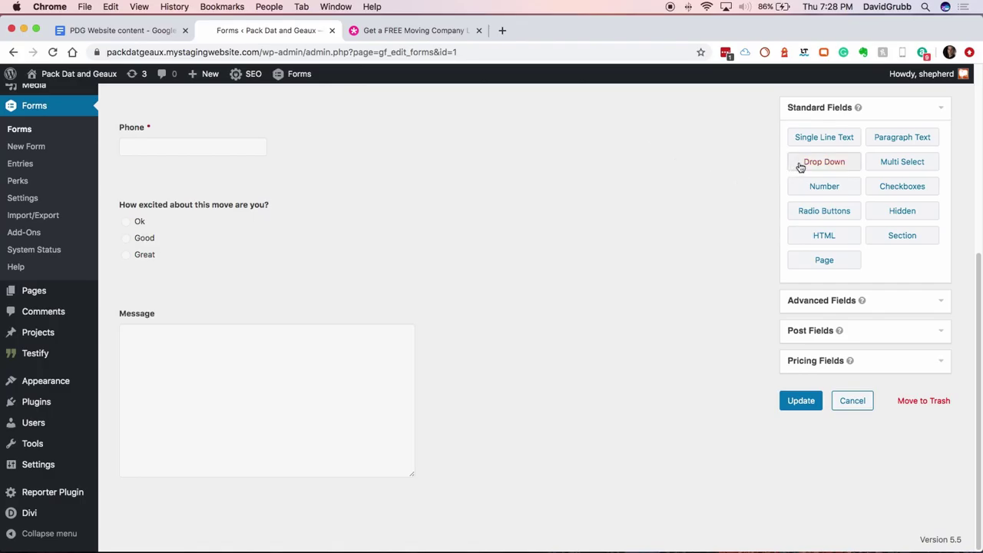
Add a Drop Down field between the excitement question and Message, and label it "Where are you moving to?"
left_click_drag(800, 167, 135, 329)
left_click(179, 328)
key("BackSpace")
right_click(153, 324)
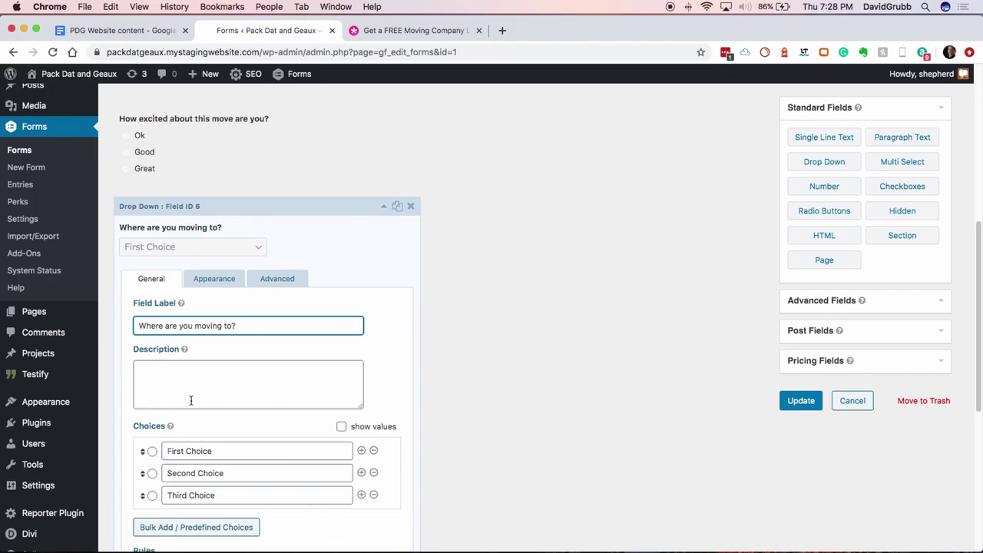
Clear the default text of the first choice in the "Where are you moving to?" drop-down
scroll(245, 435, "down", 1)
scroll(246, 435, "down", 3)
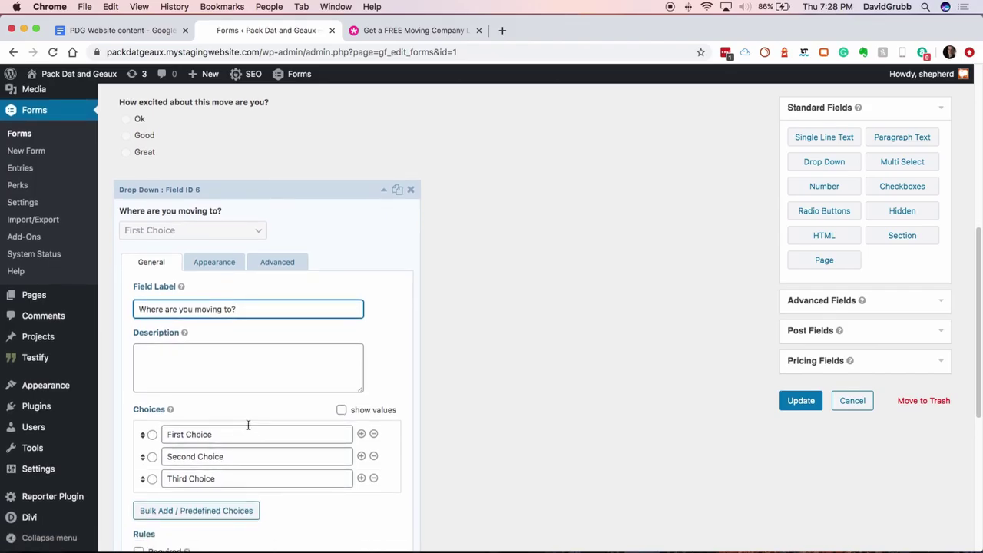
left_click(218, 387)
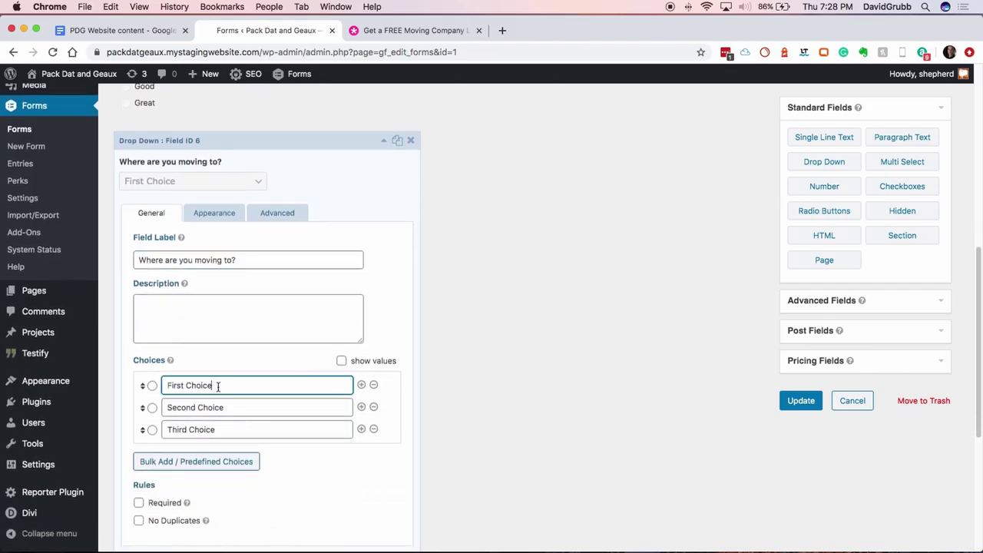
triple_click(164, 386)
key("BackSpace")
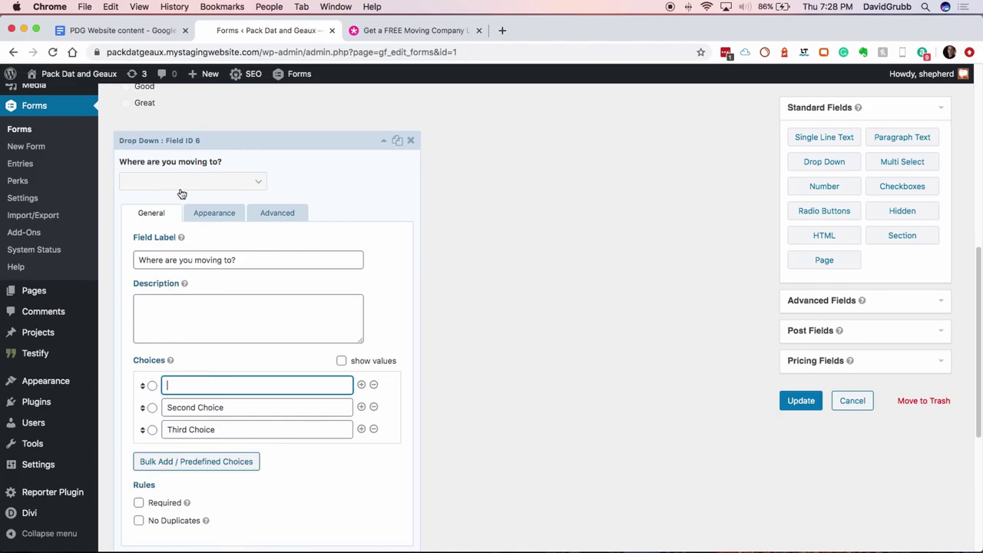
Copy "Kenner" from the "Where are you moving to?" line in the PDG Website content document, undoing any accidental text move
left_click(142, 34)
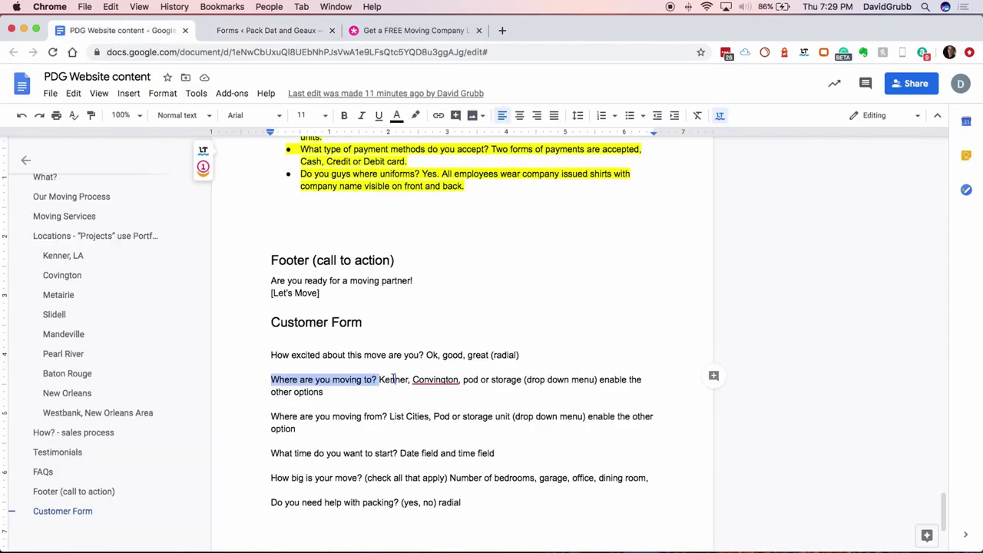
left_click_drag(393, 380, 393, 380)
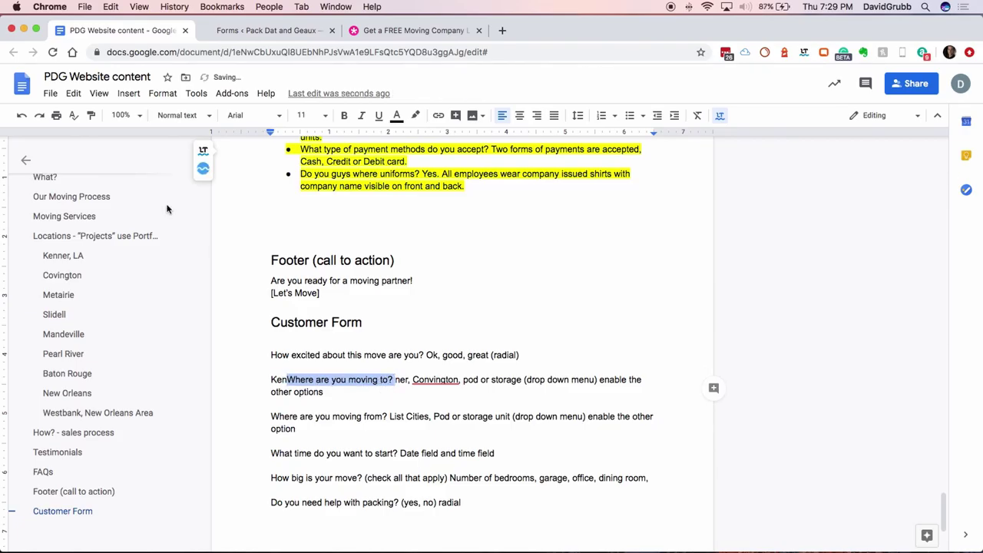
left_click(21, 116)
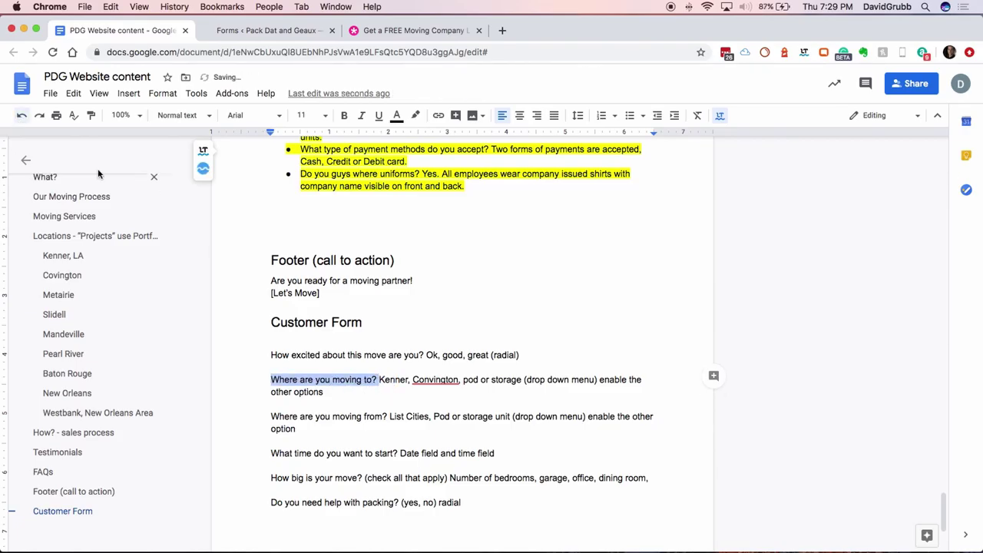
left_click(347, 402)
left_click_drag(379, 380, 405, 379)
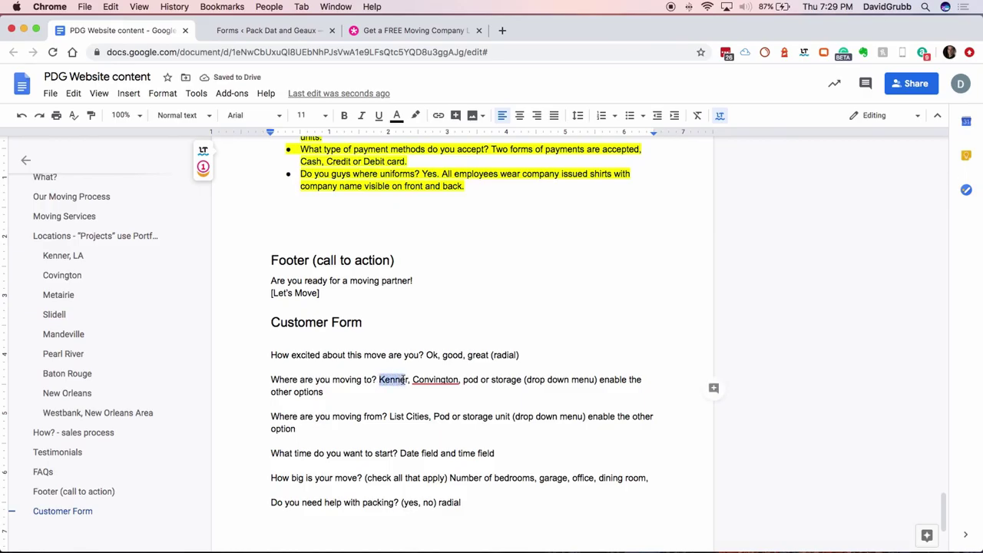
right_click(409, 380)
left_click(428, 97)
Paste "Kenner" as the drop-down's first choice and replace the second choice with "Covington"
left_click(265, 30)
right_click(192, 385)
left_click(207, 397)
left_click(231, 407)
key("super+a")
key("BackSpace")
type("Covington")
Replace the drop-down's third choice with "Metairie" and add "Slidell" as a fourth choice
left_click(168, 429)
key("super+a")
key("BackSpace")
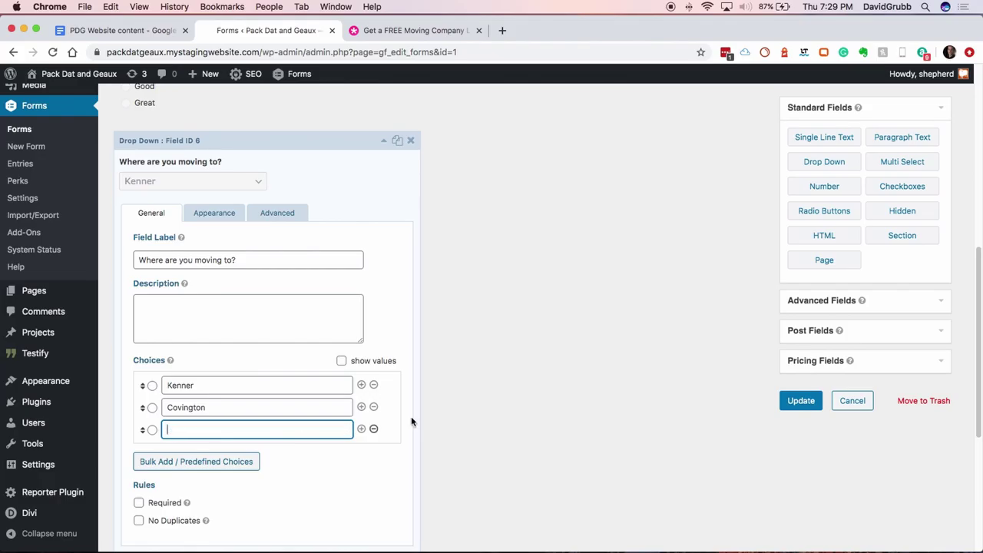
type("Metairie")
left_click(362, 430)
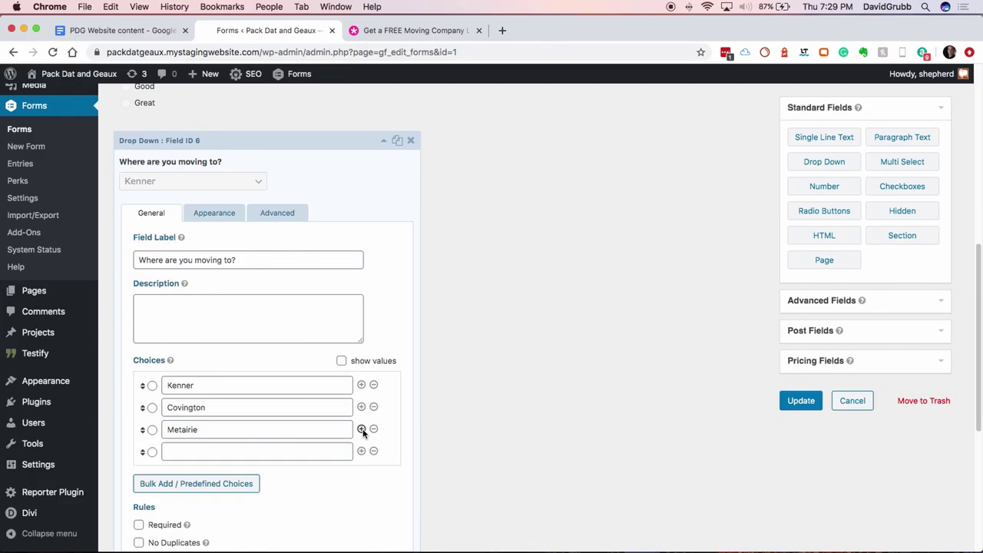
type("Slidell")
Add "Mandville" as the choice after Slidell, checking the city list in the content document
left_click(362, 451)
left_click(362, 474)
left_click(298, 474)
type("Ma")
left_click(136, 31)
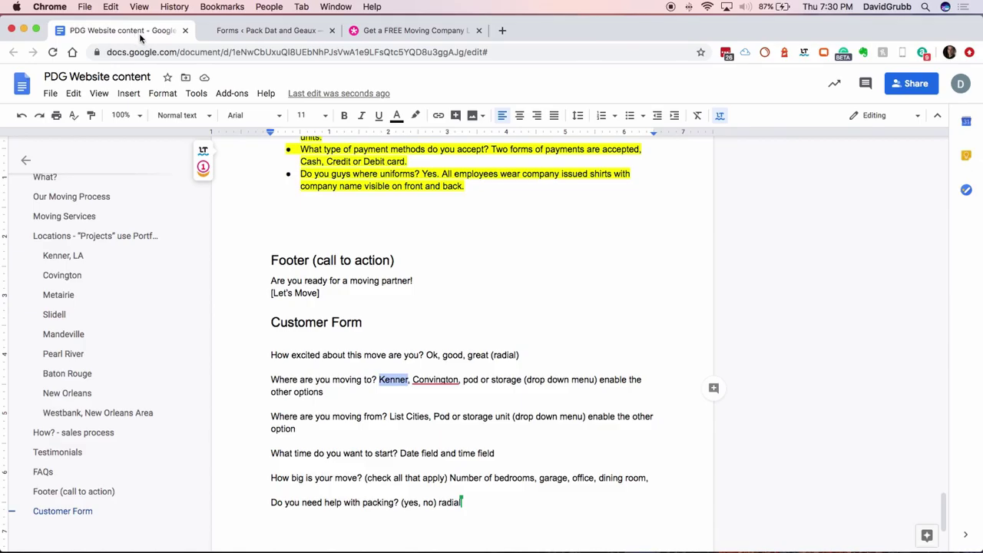
left_click(229, 30)
type("ndville")
Add "Pearl River" and "Baton Rouge" as the next drop-down choices
left_click(295, 496)
type("Pearl River")
key("Return")
left_click(175, 492)
key("super+v")
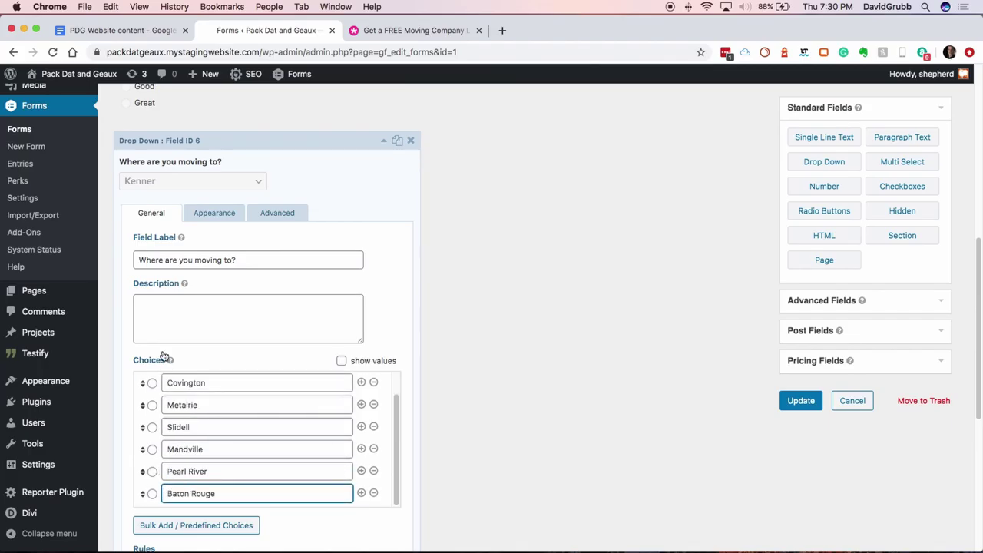
Add "New Orleans" and "Westbank area" to the end of the drop-down's choices
key("Return")
key("super+v")
left_click(361, 493)
left_click(320, 495)
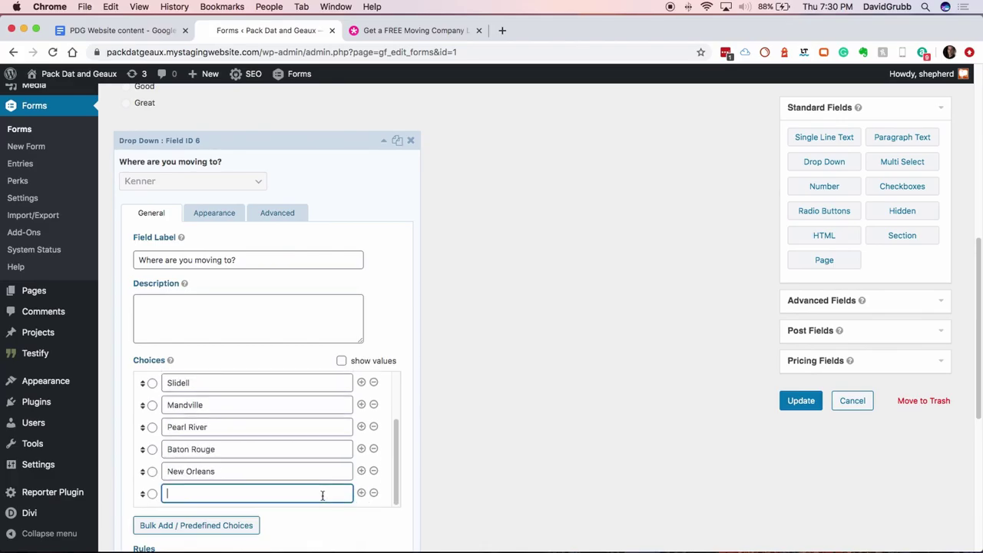
key("super+v")
Review the drop-down field's Appearance and Advanced settings and update the form
scroll(366, 485, "down", 1)
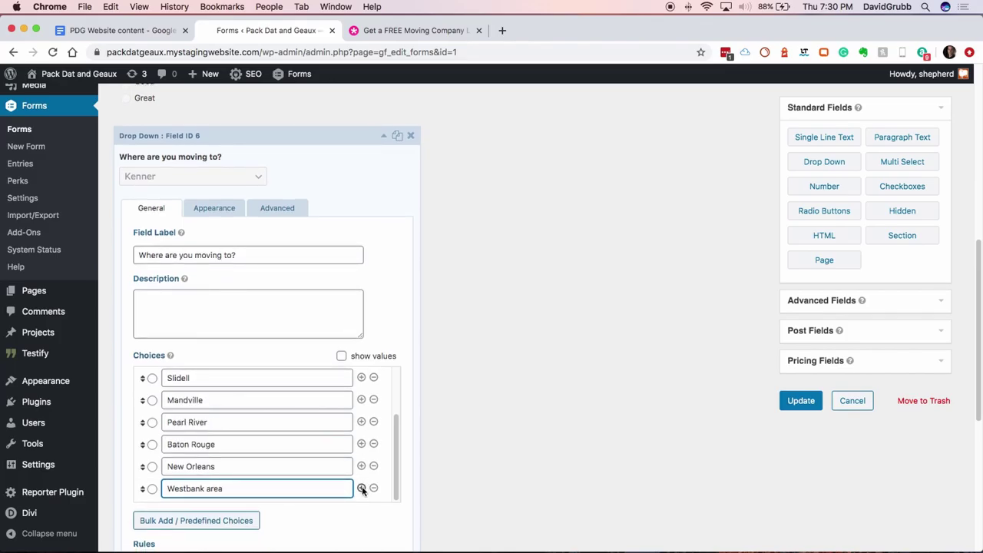
scroll(354, 480, "down", 4)
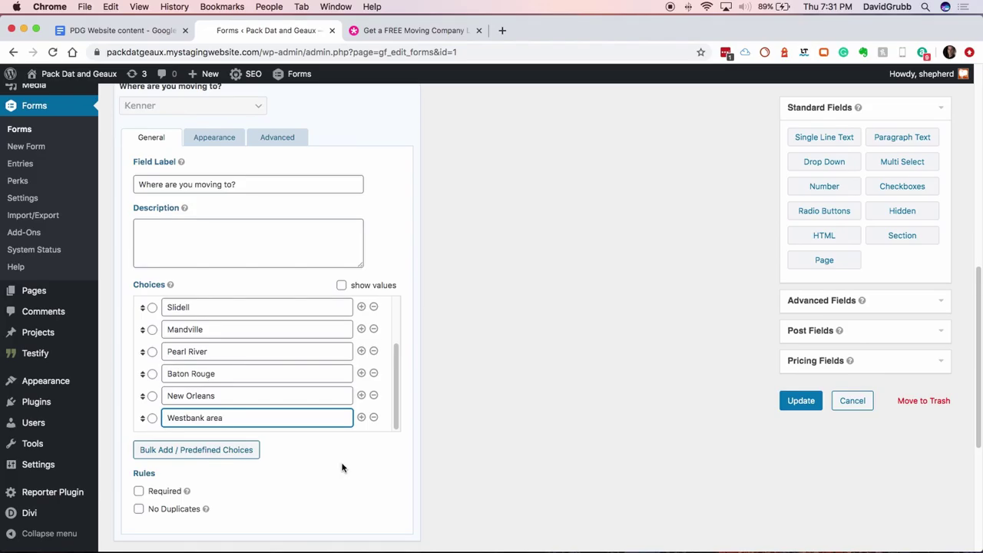
scroll(342, 468, "down", 1)
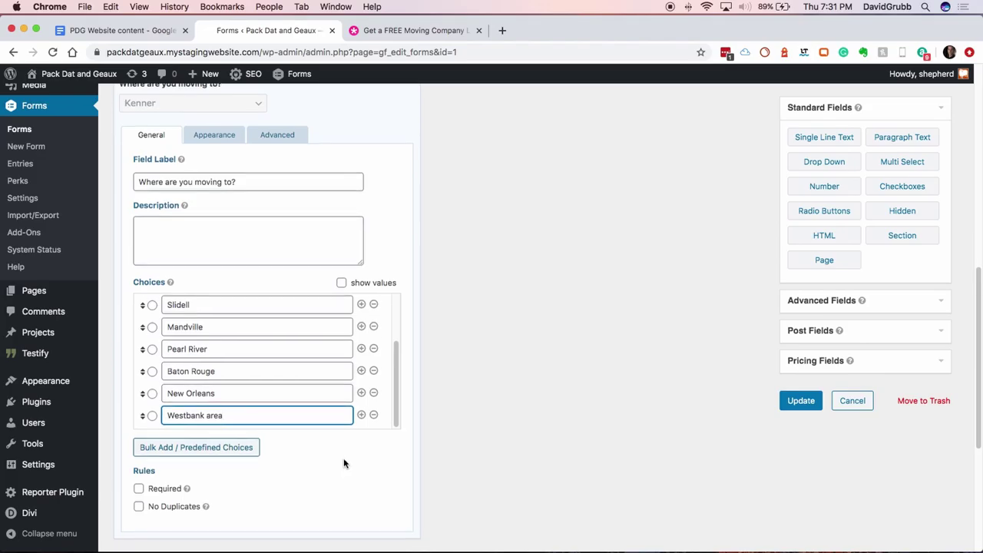
left_click(214, 134)
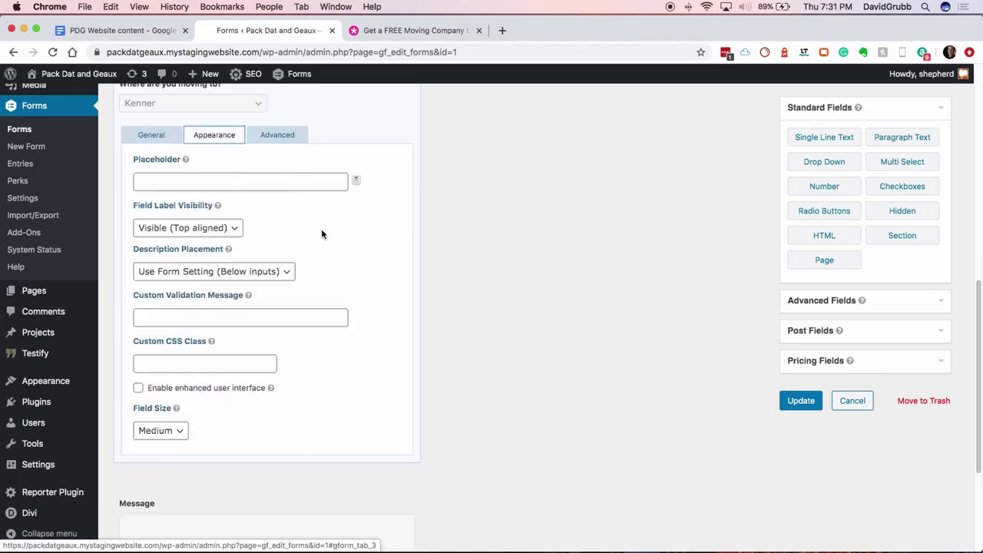
left_click(288, 143)
left_click(152, 134)
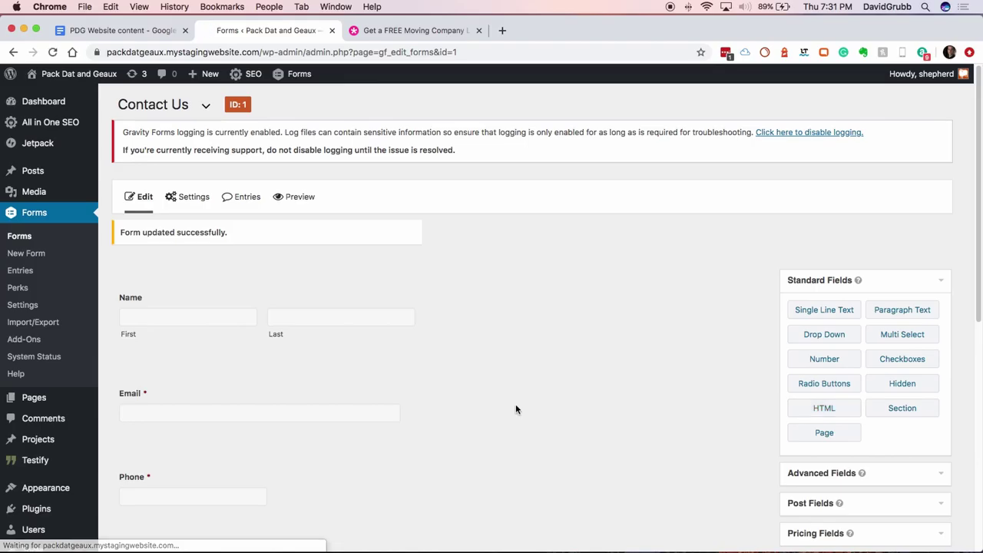
Reopen the "Where are you moving to?" field, add "PODS or Storage" as its last choice, and collapse its settings
scroll(515, 404, "down", 3)
scroll(516, 406, "down", 4)
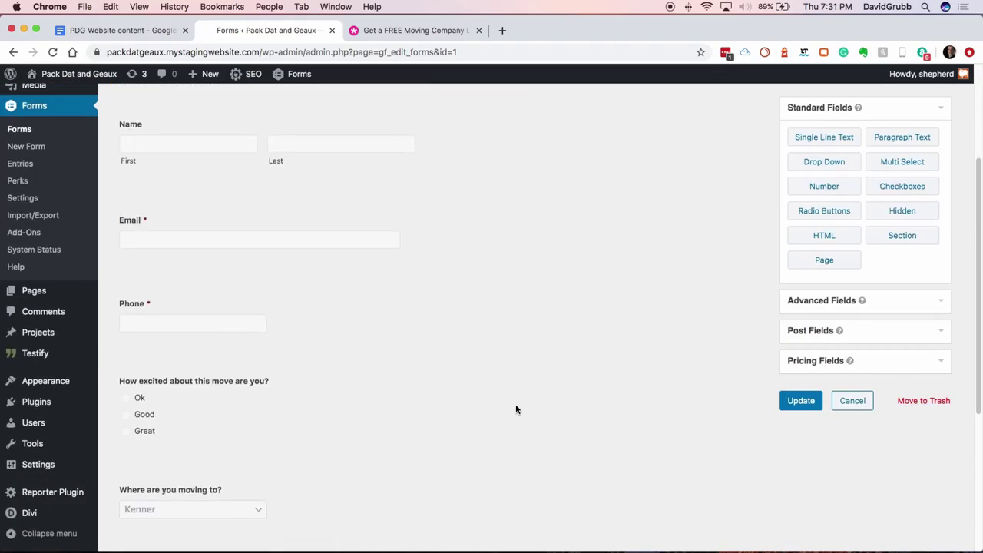
scroll(516, 409, "down", 4)
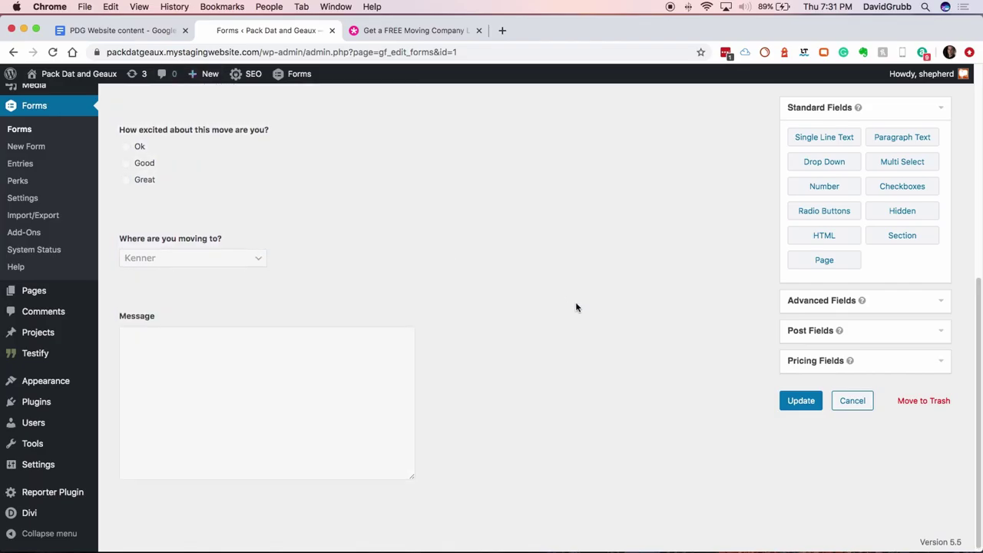
left_click(219, 239)
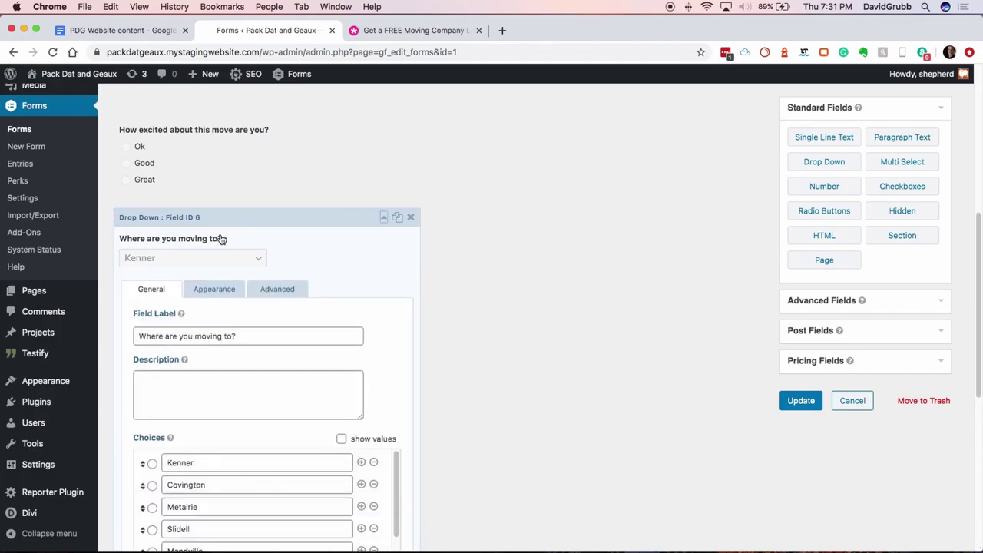
scroll(357, 455, "down", 5)
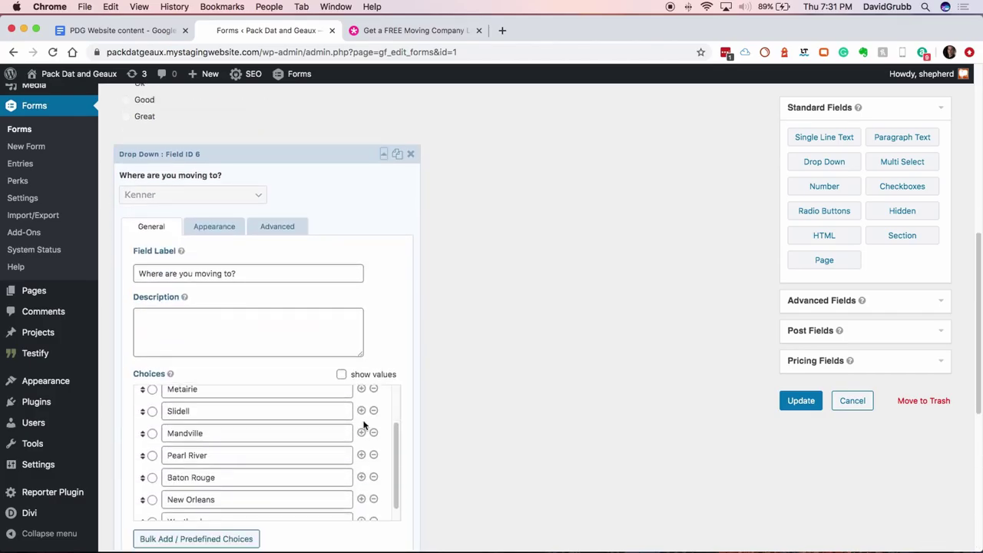
left_click(362, 507)
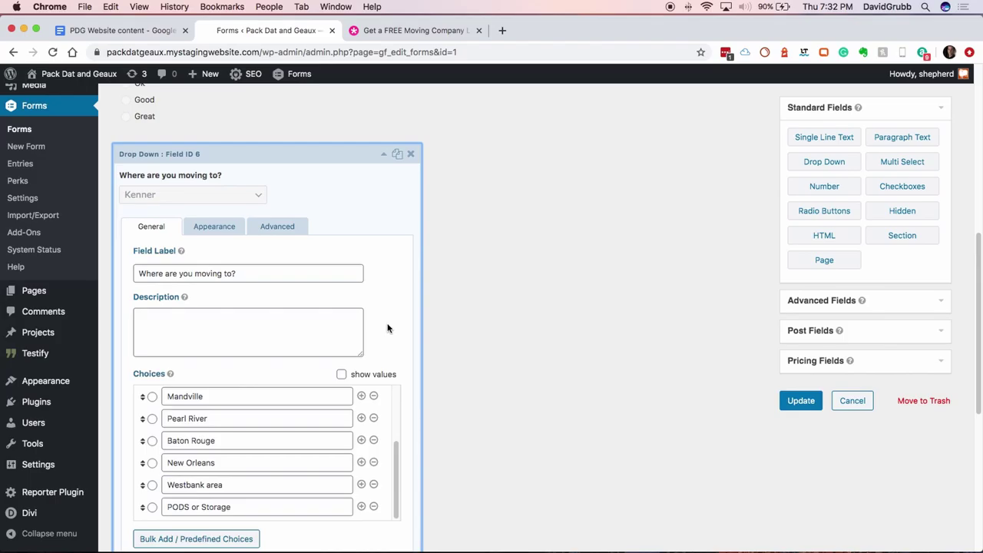
left_click(294, 176)
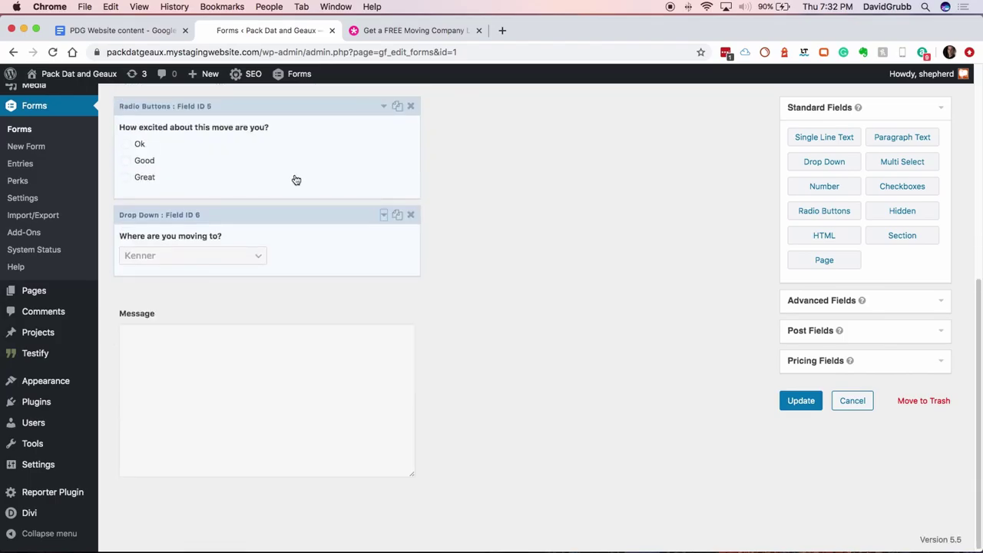
Duplicate the "Where are you moving to?" drop-down and relabel the copy "Where are you moving from?"
left_click(398, 216)
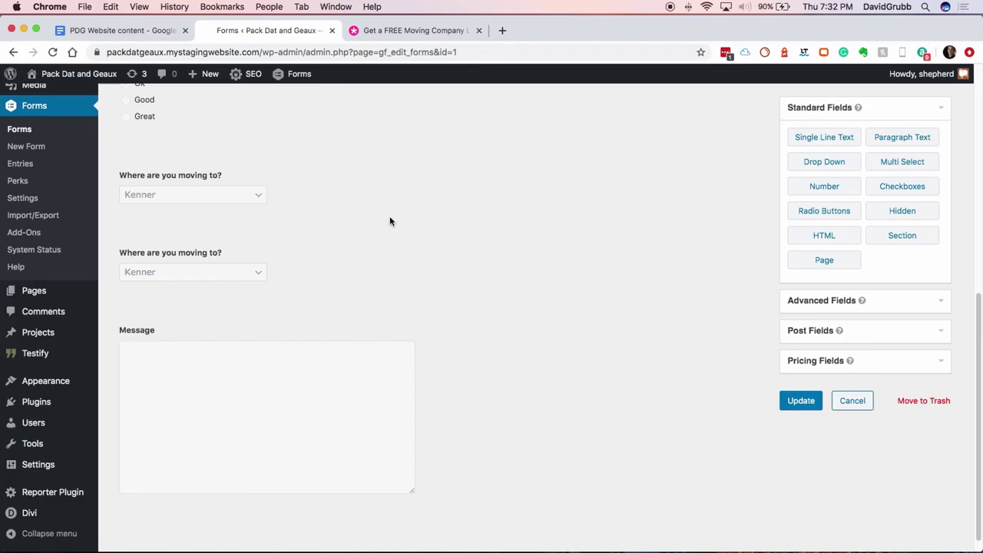
left_click(222, 253)
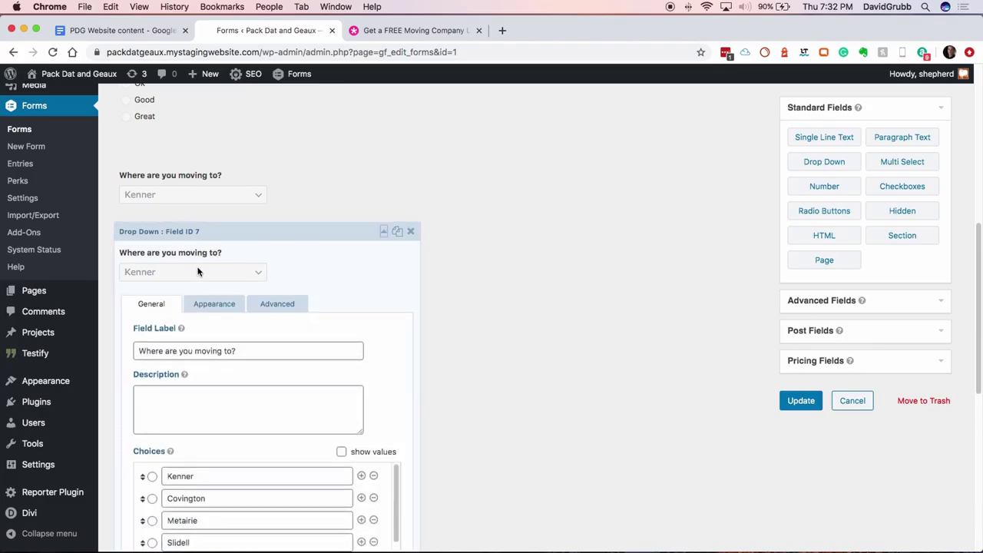
double_click(228, 351)
type("from")
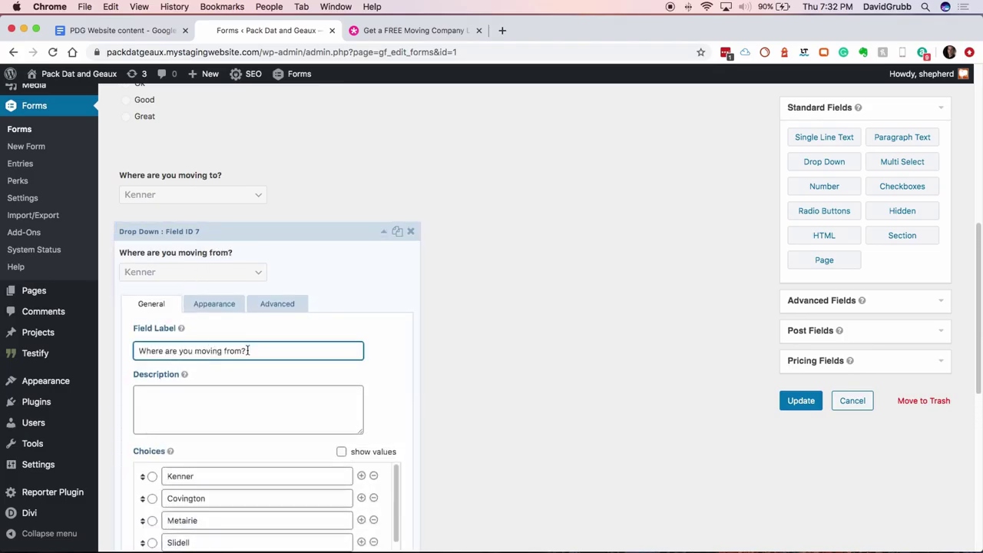
scroll(277, 461, "down", 5)
scroll(276, 461, "up", 3)
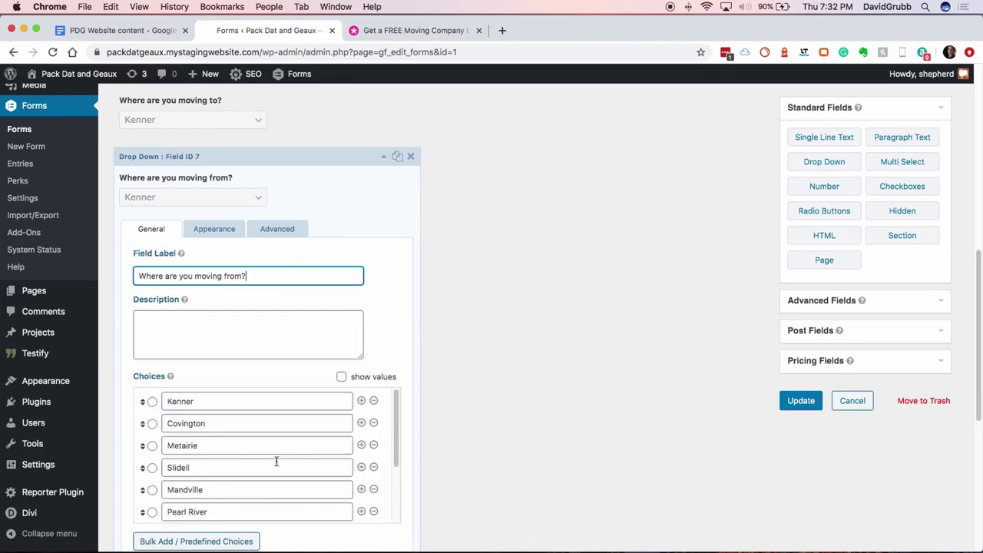
left_click(338, 187)
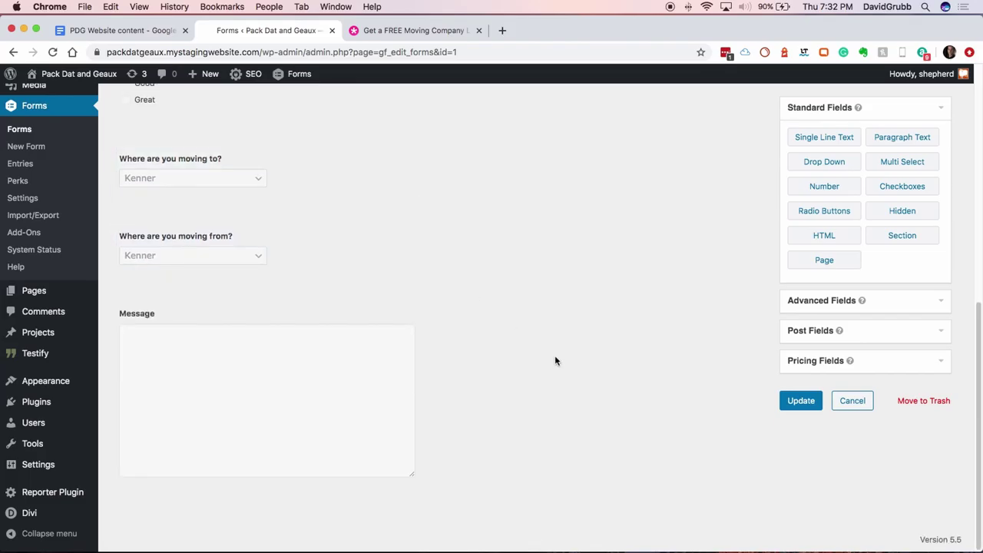
Add a Date field and a Time field between the "Where are you moving from?" drop-down and Message
left_click(822, 300)
left_click_drag(898, 171, 141, 453)
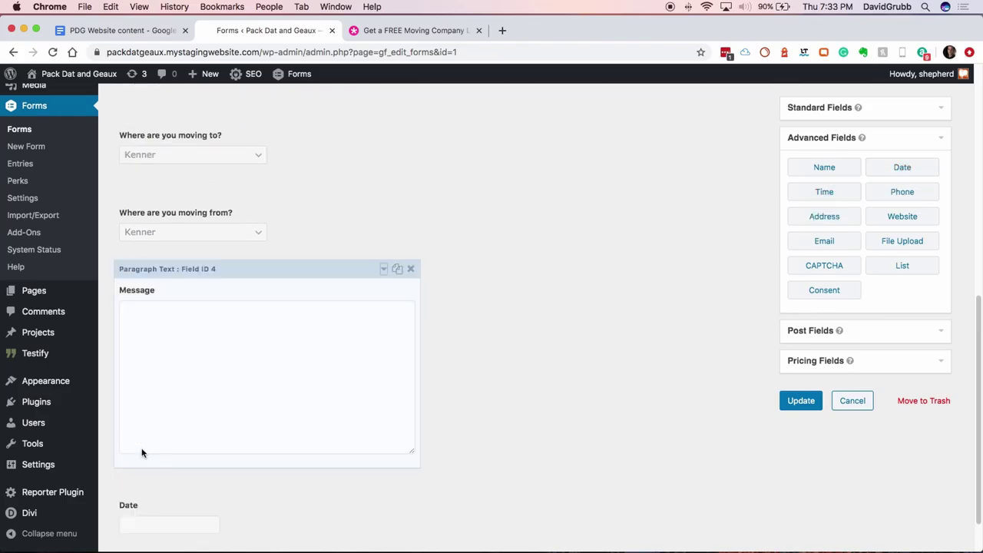
scroll(515, 383, "down", 3)
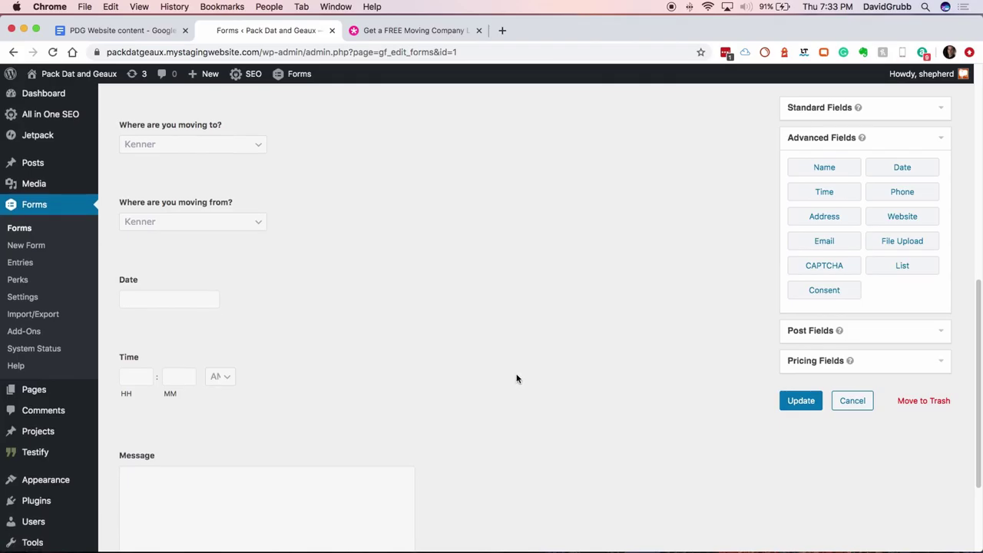
scroll(517, 378, "down", 1)
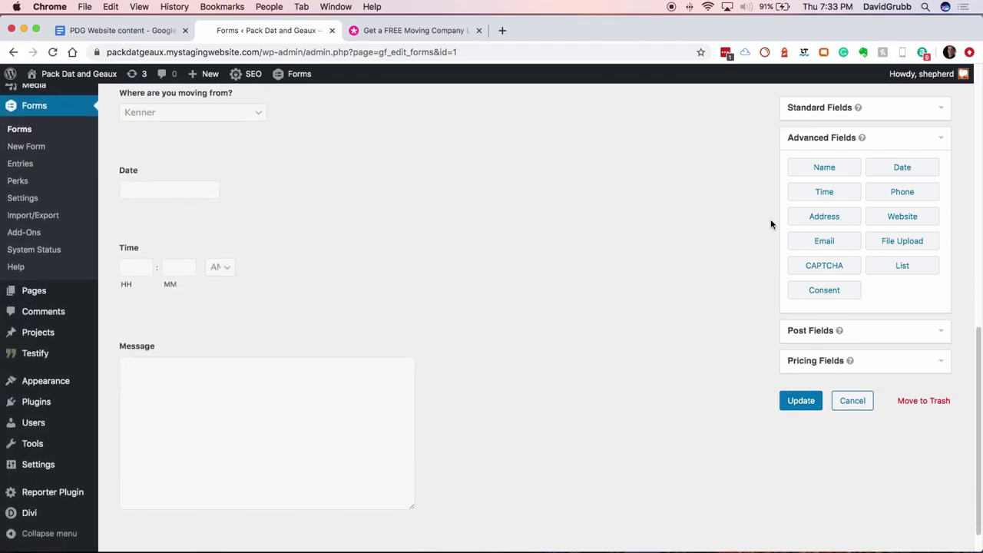
Add a Checkboxes field between Time and Message and label it "How big is your move?"
left_click(794, 114)
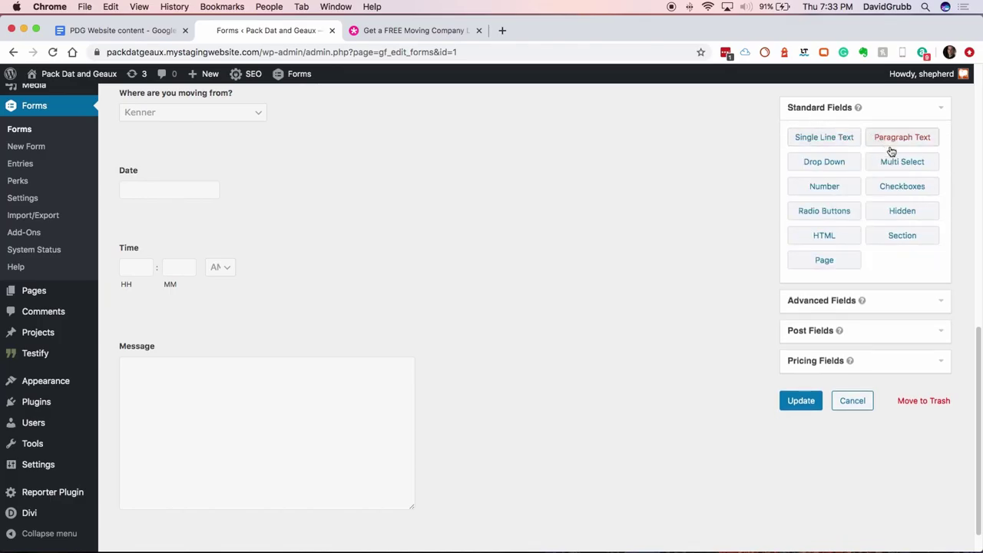
left_click_drag(898, 193, 176, 327)
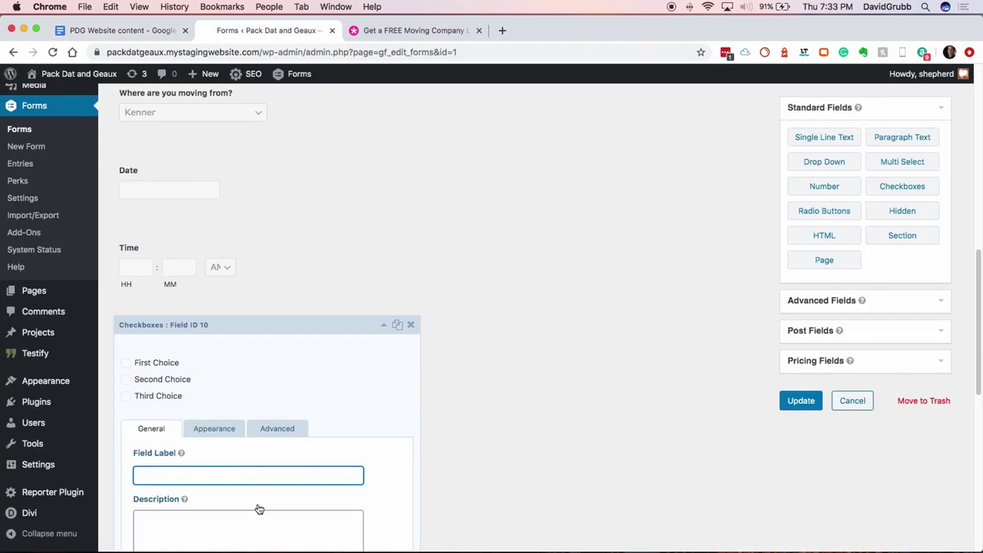
type("How big is your move?")
Replace the first choice of the "How big is your move?" checkboxes with "Garage"
scroll(243, 467, "down", 4)
triple_click(231, 454)
key("BackSpace")
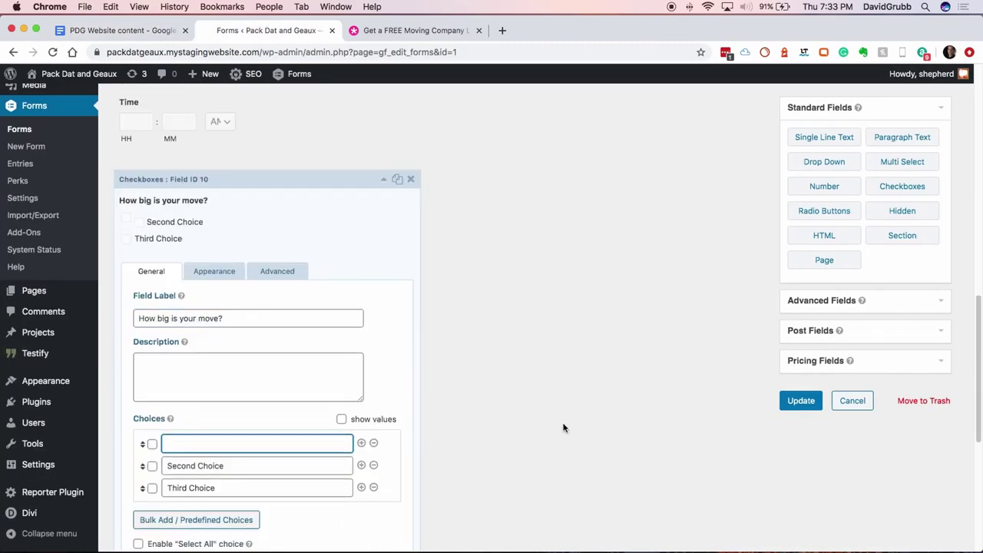
type("Garage")
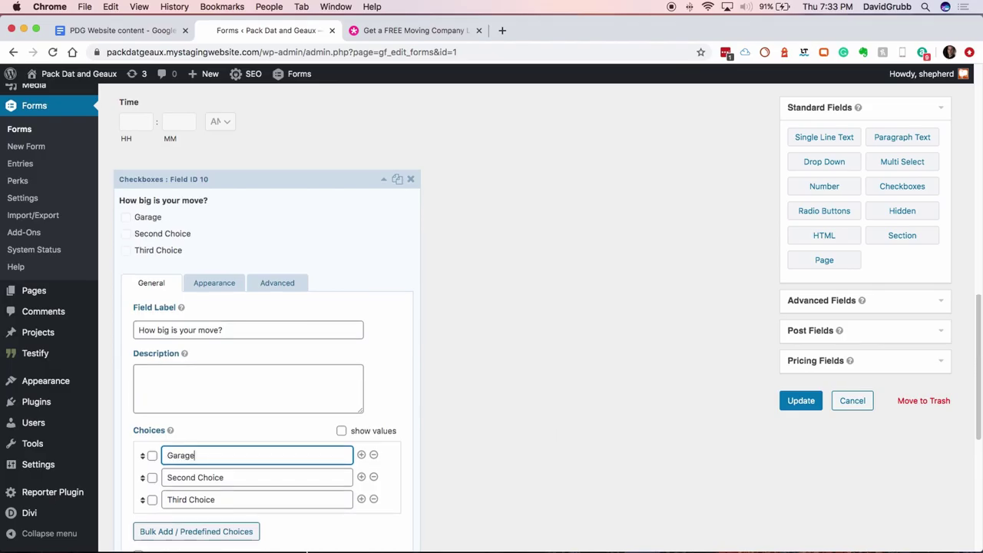
Replace the second and third "How big is your move?" choices with "Office" and "Dining room", add a blank fourth choice and save the form
triple_click(236, 478)
type("Office")
triple_click(323, 500)
type("Dining room")
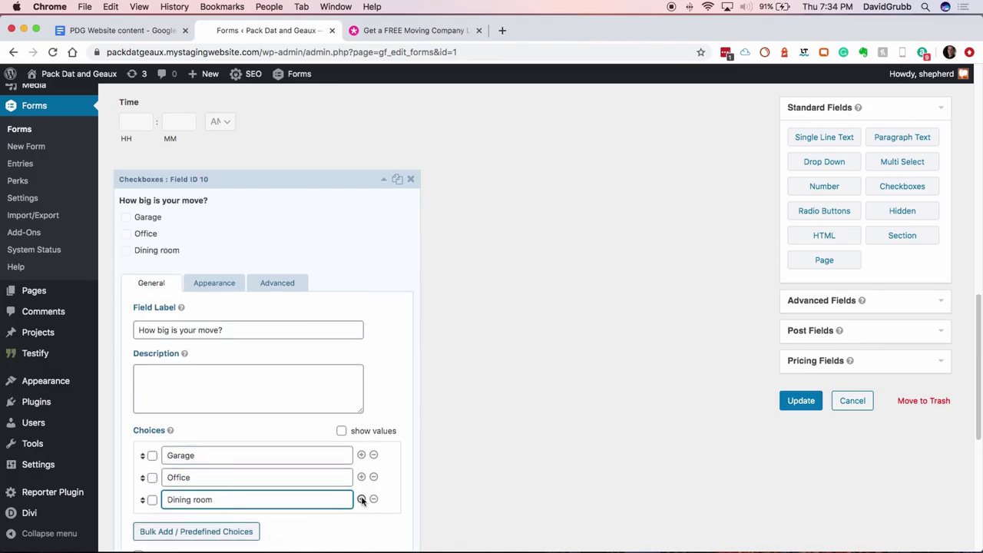
left_click(361, 500)
left_click(800, 402)
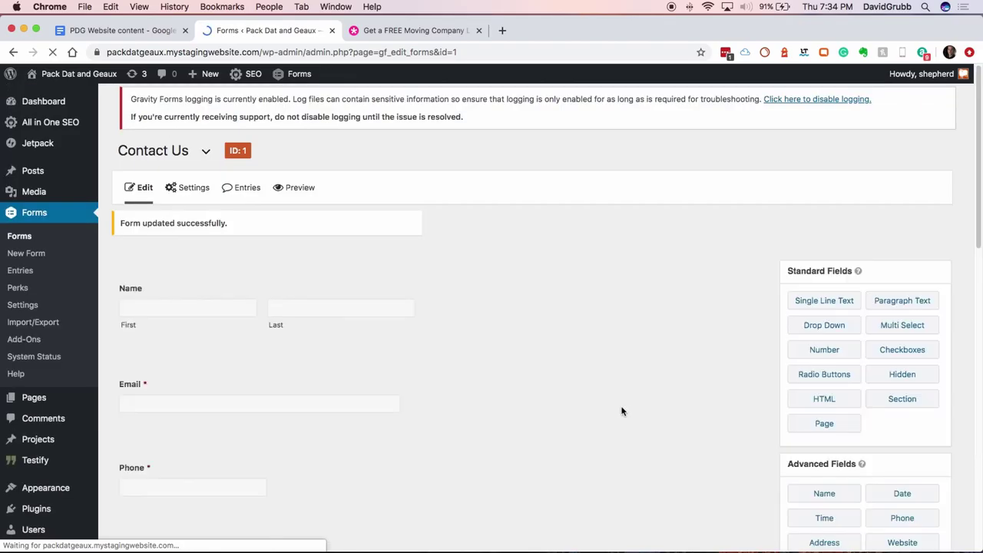
Add a Radio Buttons field between "How big is your move?" and Message and label it "Do you need help with packing?"
scroll(594, 415, "down", 7)
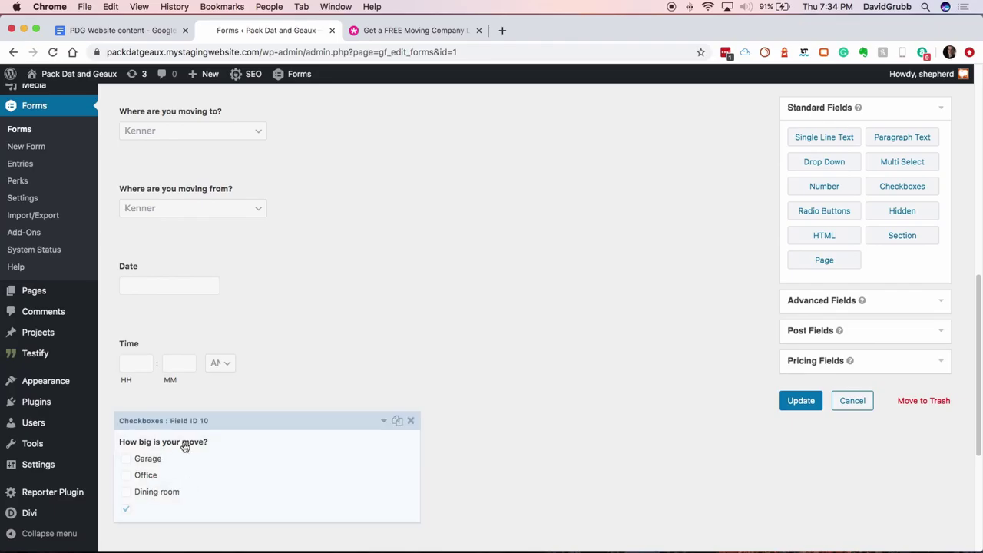
left_click(239, 430)
scroll(238, 443, "down", 4)
left_click_drag(820, 212, 146, 248)
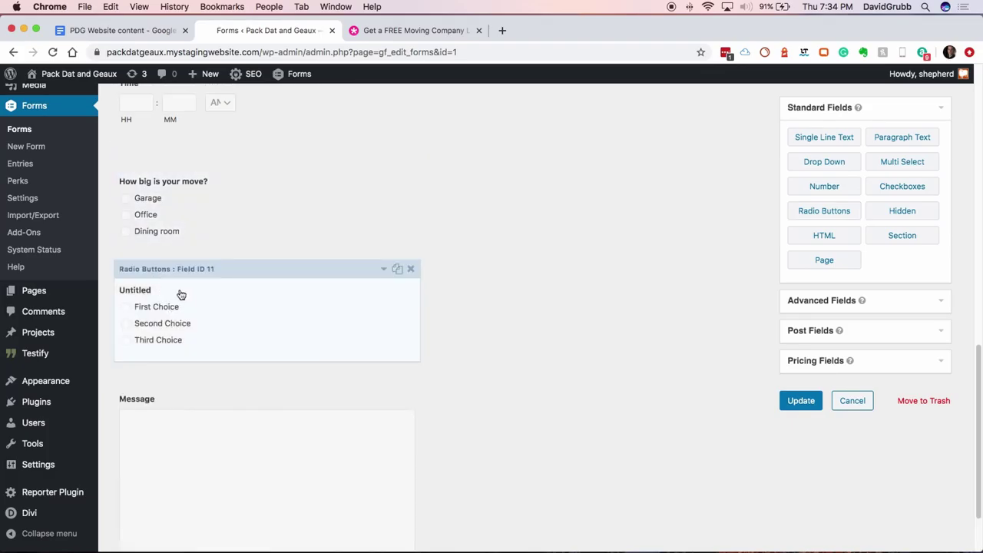
left_click(181, 291)
left_click(196, 420)
left_click(208, 305)
left_click(209, 305)
key("BackSpace")
type("Do you need help with packing?")
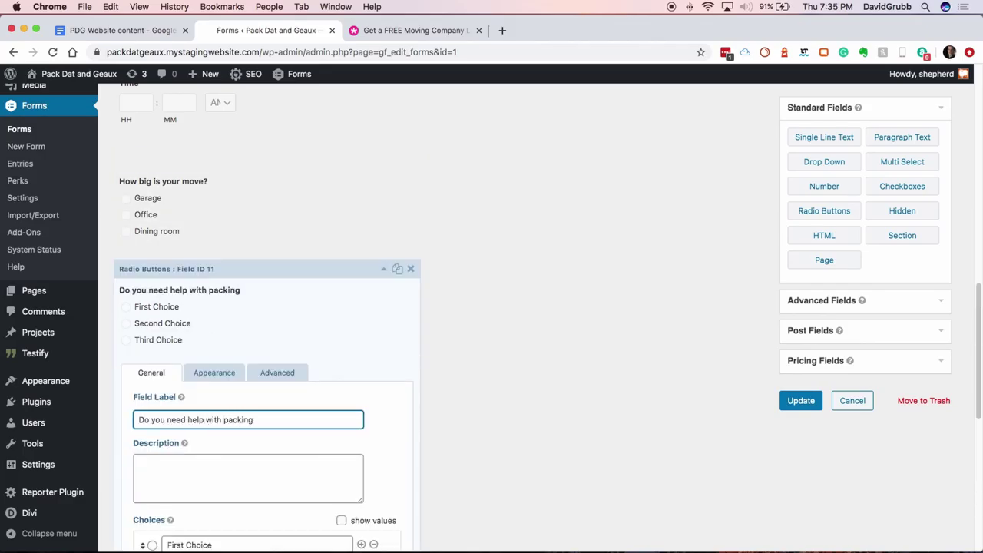
Set the packing question's choices to "Yes" and "No", remove its third choice and save the form
key("Tab")
key("Tab")
key("Tab")
key("Tab")
type("Yes")
key("Tab")
type("No")
scroll(318, 454, "down", 1)
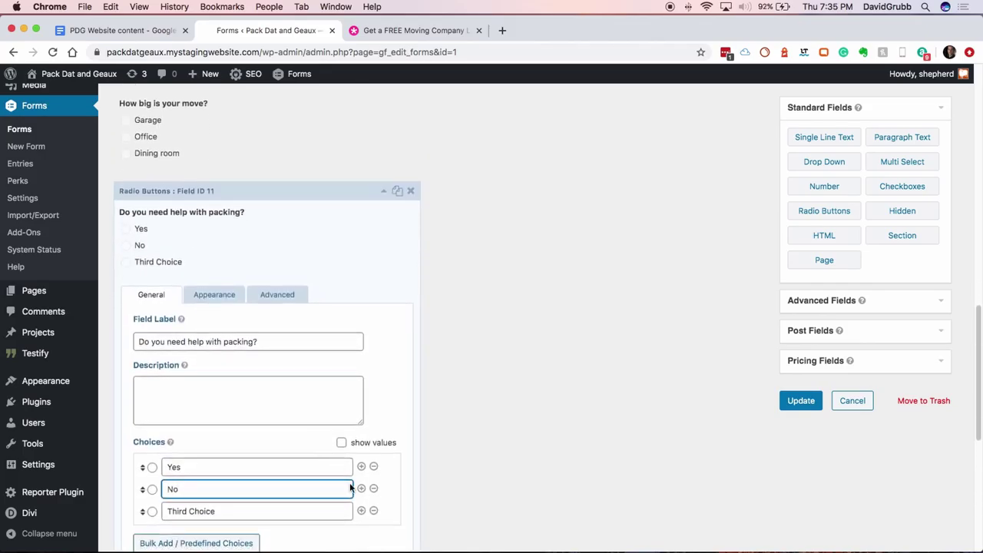
left_click(373, 512)
left_click(285, 223)
left_click(801, 402)
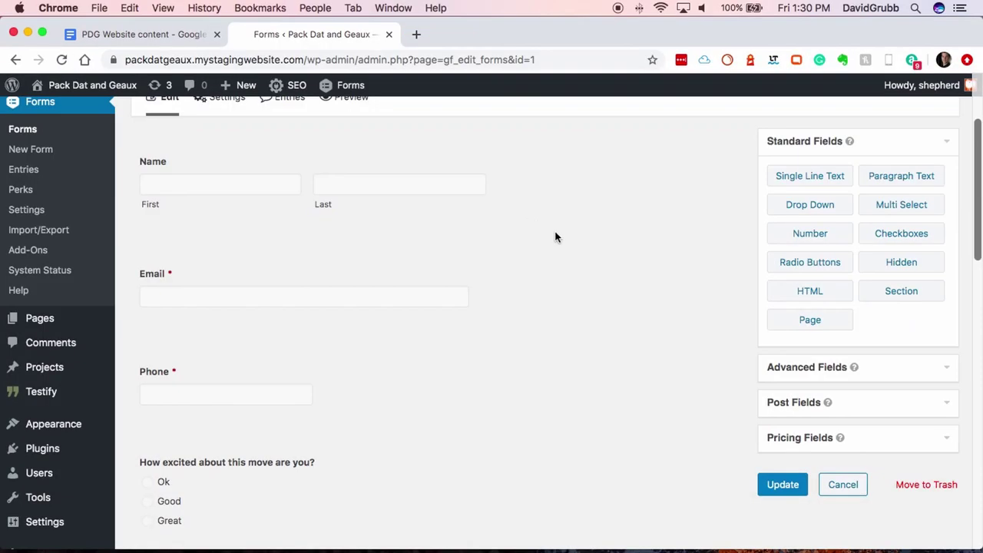
Copy the custom CSS class gf_left_half from the Email field's appearance settings
scroll(556, 237, "down", 4)
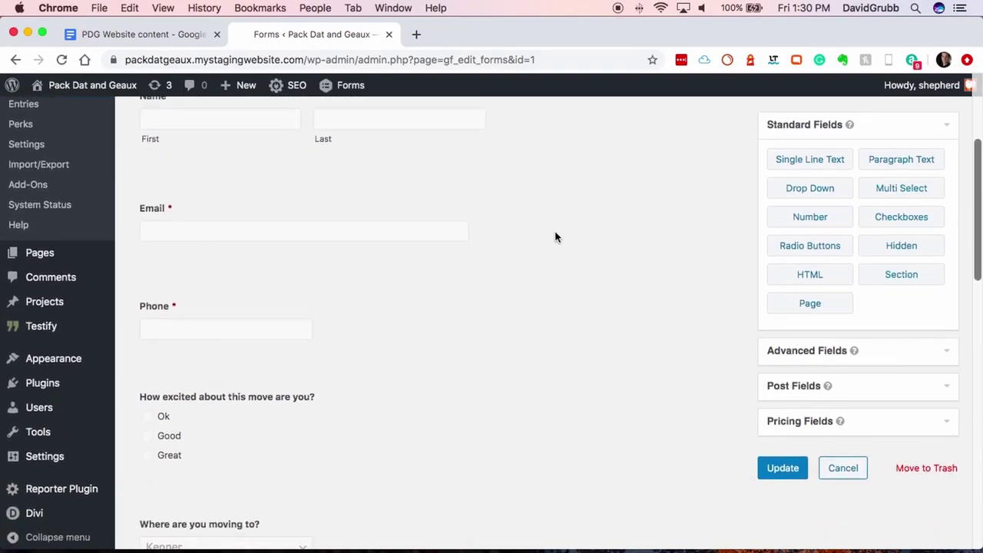
scroll(532, 292, "up", 4)
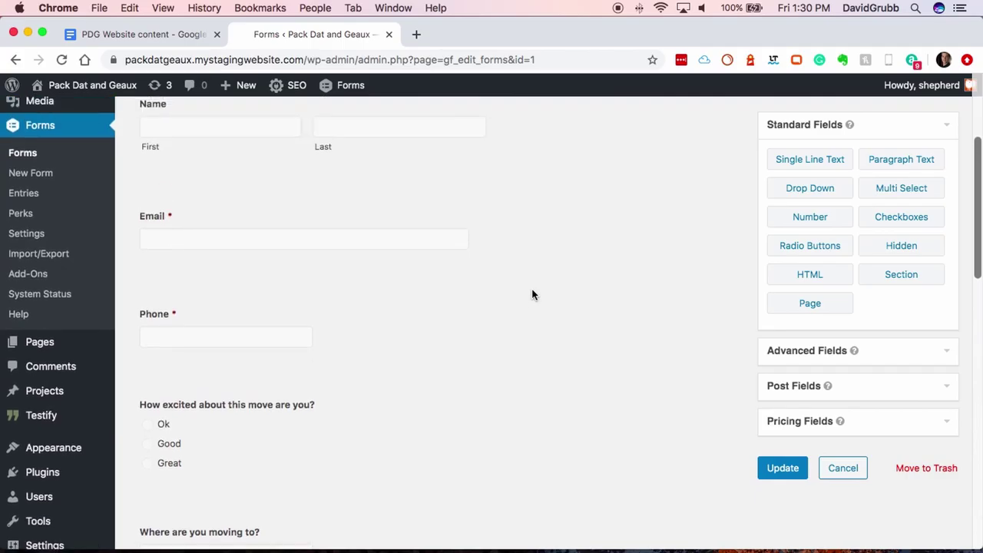
scroll(459, 295, "down", 1)
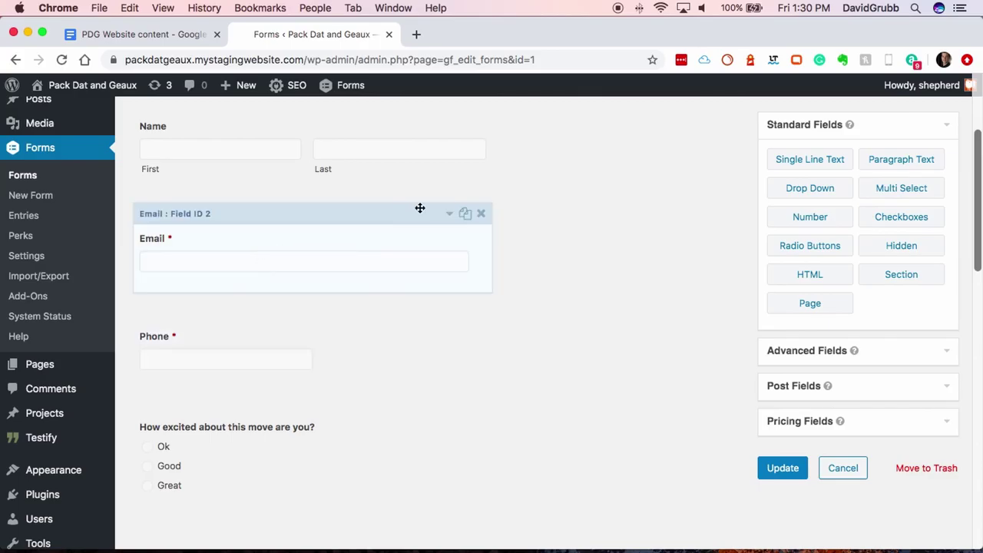
left_click(320, 217)
left_click(245, 308)
scroll(445, 303, "down", 3)
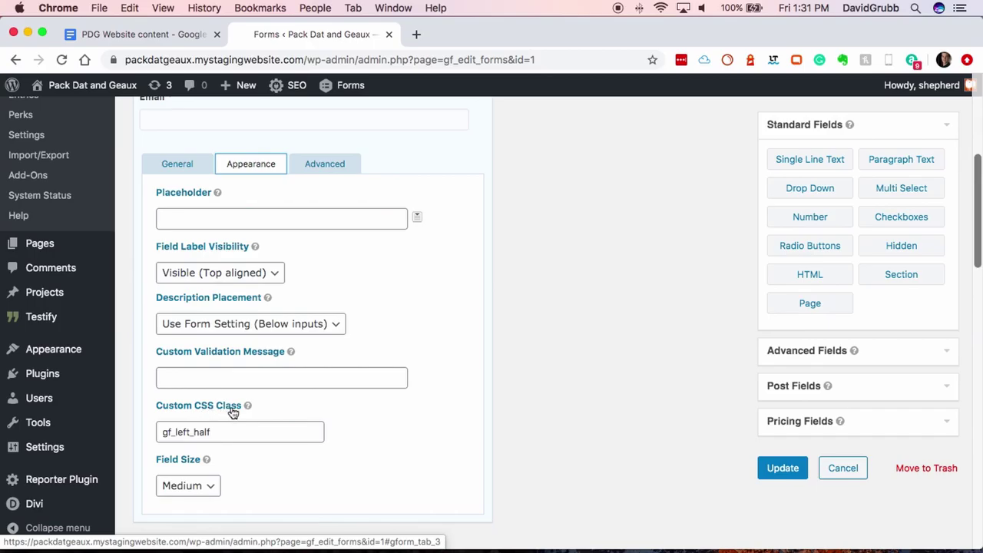
double_click(175, 432)
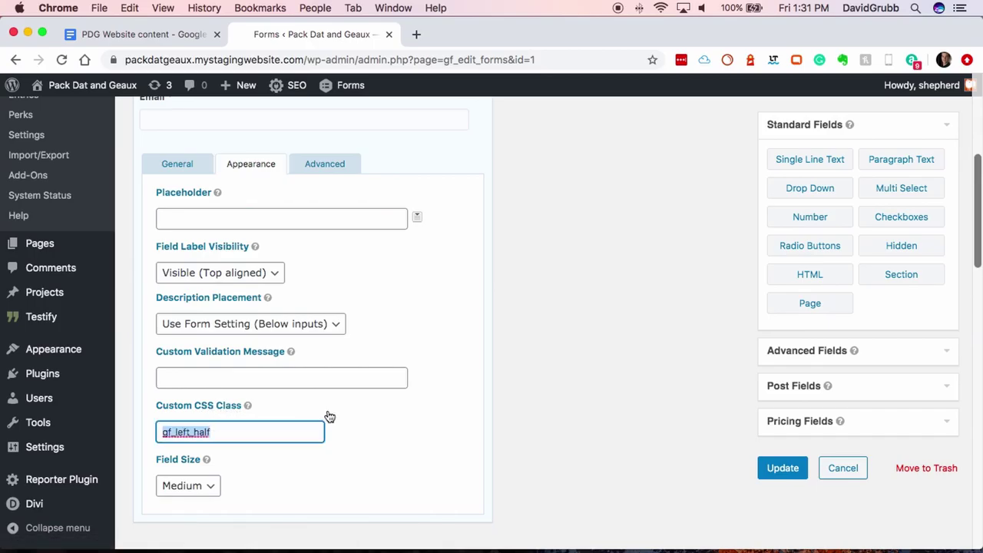
key("super+c")
scroll(308, 294, "up", 3)
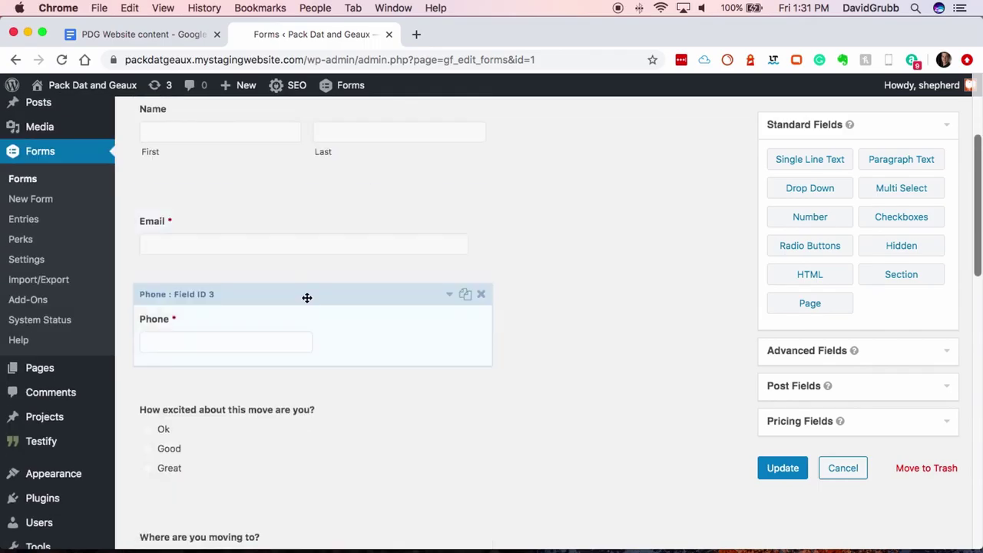
Set the custom CSS class of the "Where are you moving to?" drop-down to gf_left_half and save the form
scroll(322, 278, "down", 5)
left_click(322, 279)
scroll(282, 195, "down", 3)
left_click(276, 210)
key("super+v")
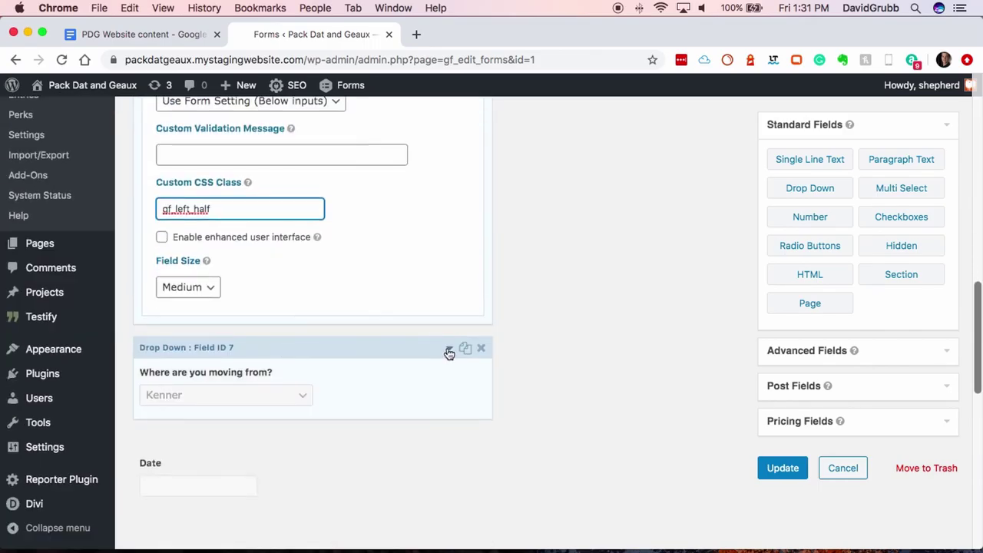
scroll(450, 230, "up", 4)
scroll(400, 231, "down", 3)
left_click(781, 466)
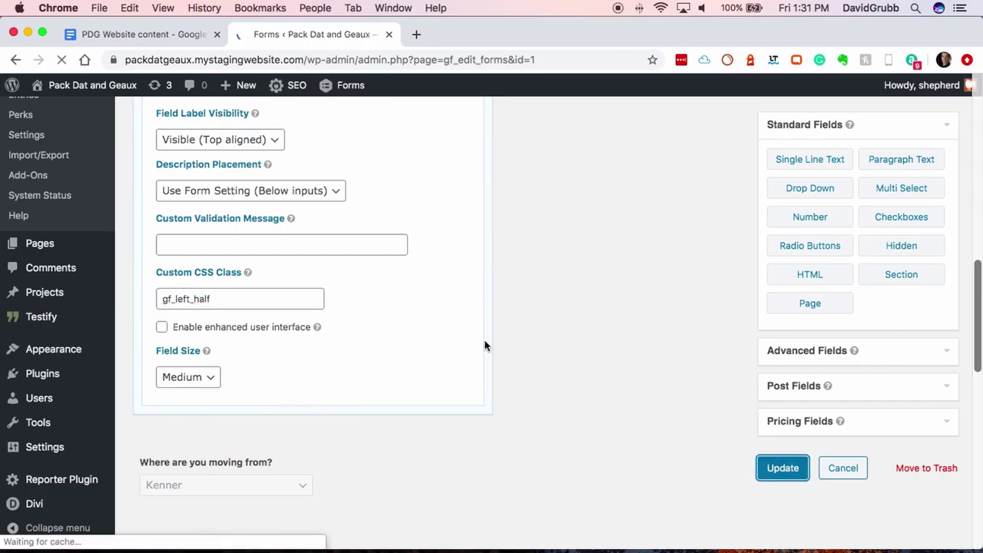
Reopen the Contact Us form and give the "Where are you moving from?" drop-down the custom CSS class gf_left_half
left_click(22, 275)
left_click(236, 310)
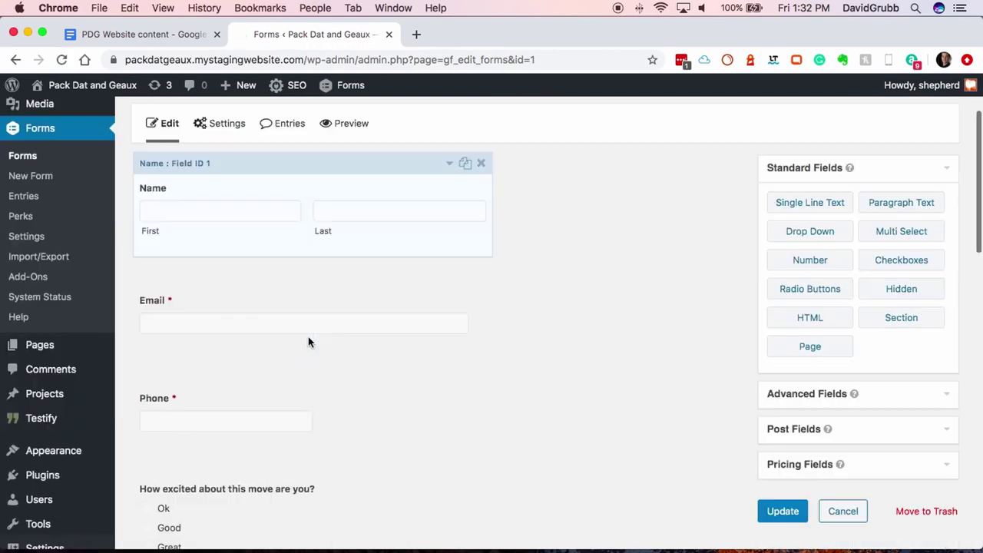
scroll(308, 336, "down", 5)
left_click(256, 285)
scroll(325, 357, "down", 5)
left_click(231, 530)
left_click(257, 183)
scroll(329, 311, "down", 5)
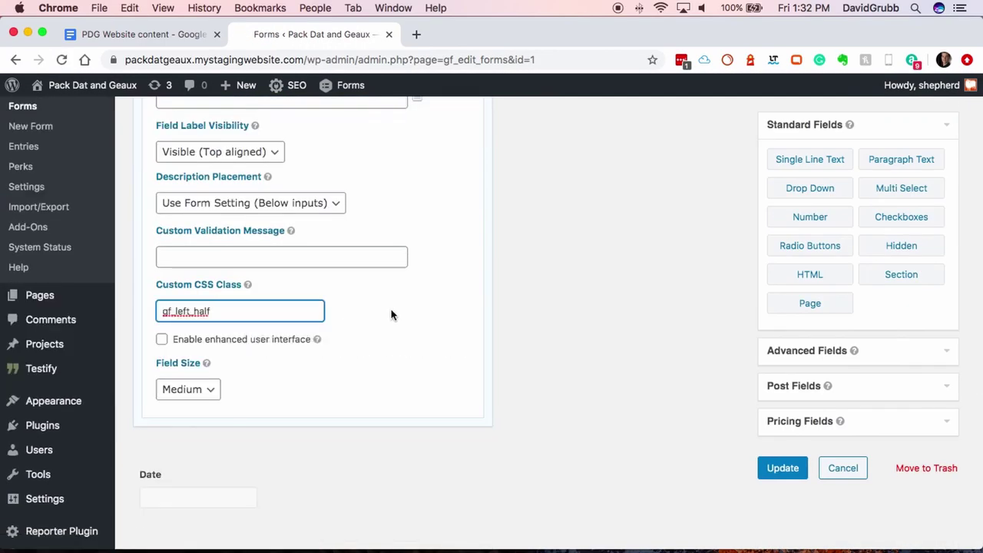
Change the custom CSS class of the "Where are you moving to?" drop-down to gf_right_half
left_click(223, 476)
left_click(265, 112)
left_click(250, 156)
scroll(261, 231, "down", 5)
left_click(230, 315)
key("ctrl+v")
double_click(184, 315)
type("right")
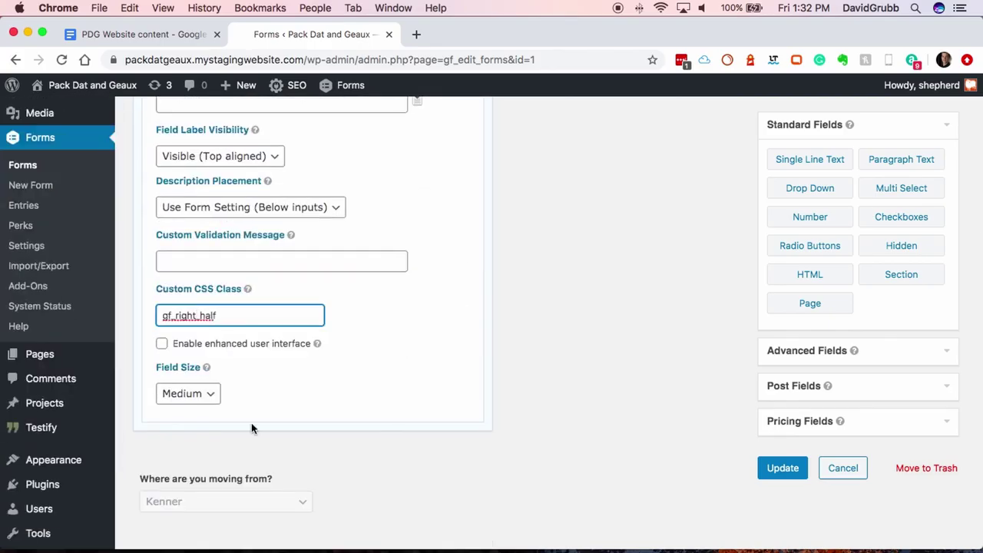
Restore the custom CSS class of the "Where are you moving to?" drop-down to gf_left_half
scroll(308, 443, "down", 3)
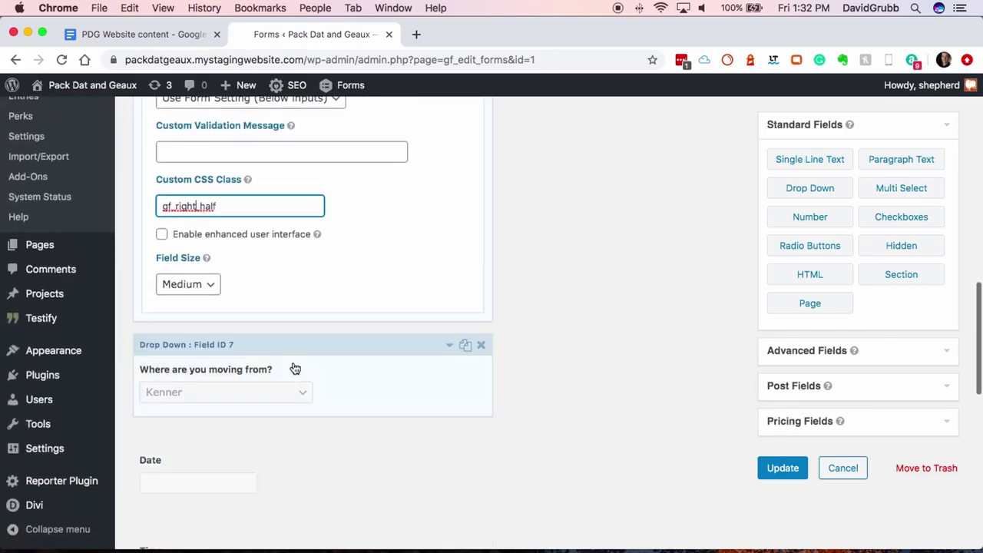
scroll(296, 355, "up", 2)
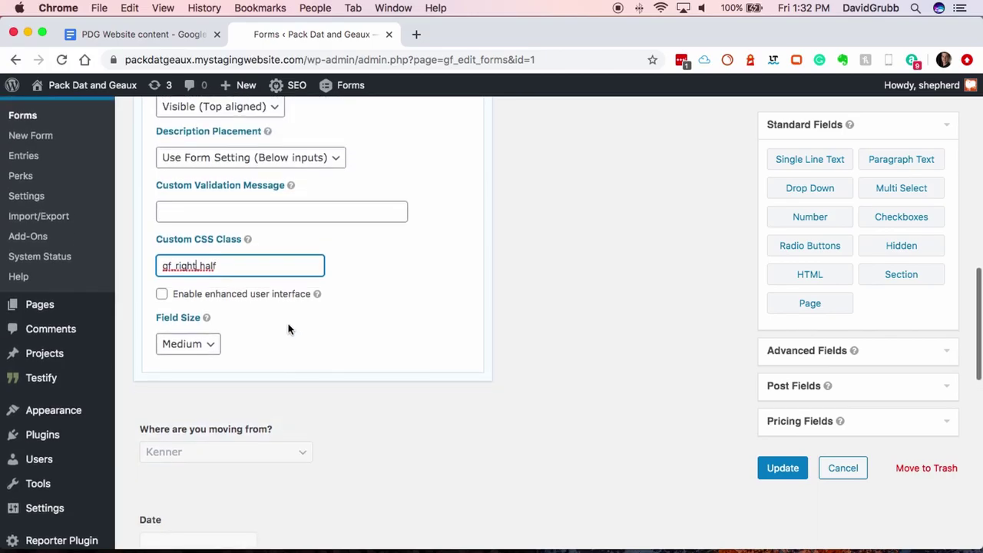
key("BackSpace")
key("BackSpace")
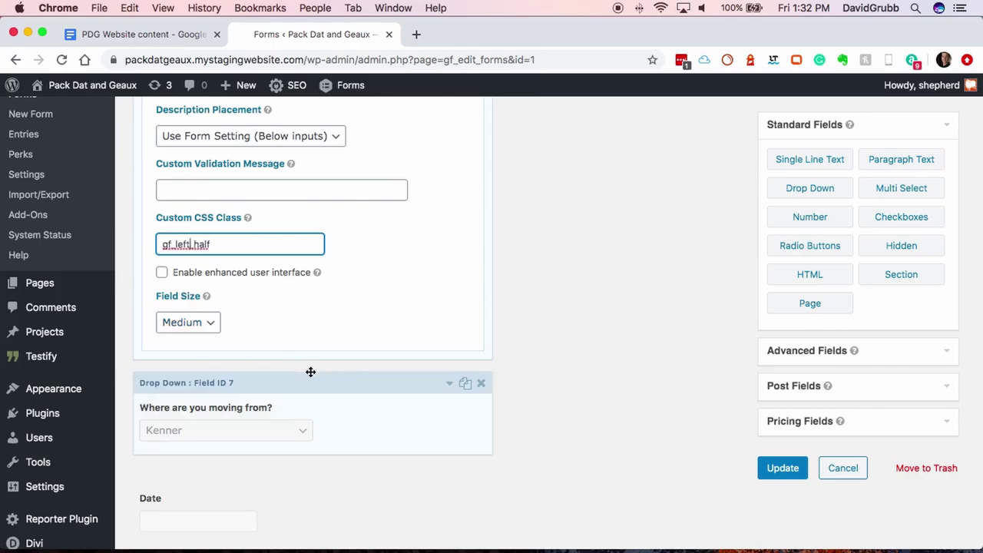
Enter gf_left_half as the custom CSS class in the appearance settings of "Where are you moving from?"
left_click(310, 381)
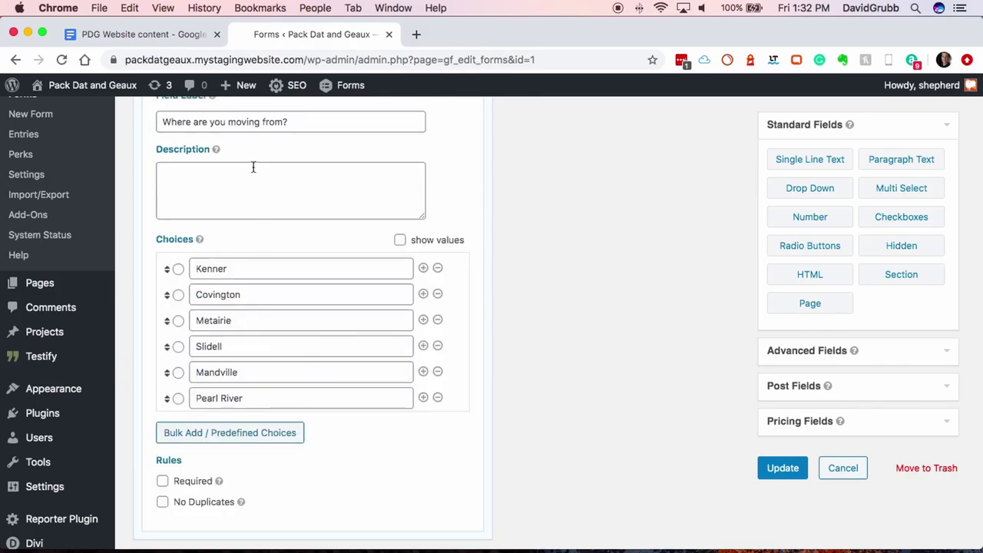
scroll(265, 244, "up", 3)
left_click(248, 210)
scroll(220, 297, "down", 5)
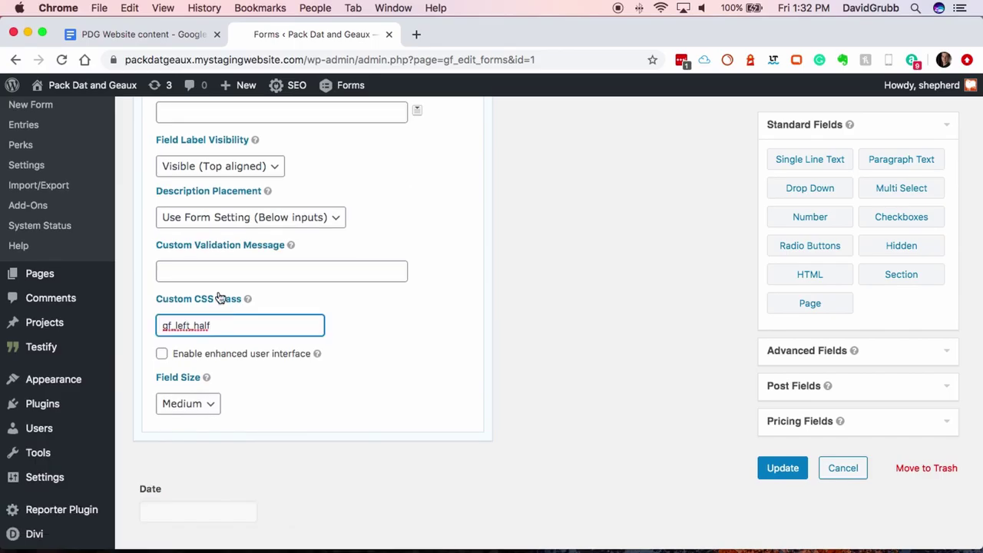
Set the Time field's custom CSS class to gf_right_half
left_click(230, 382)
left_click(241, 226)
left_click(244, 271)
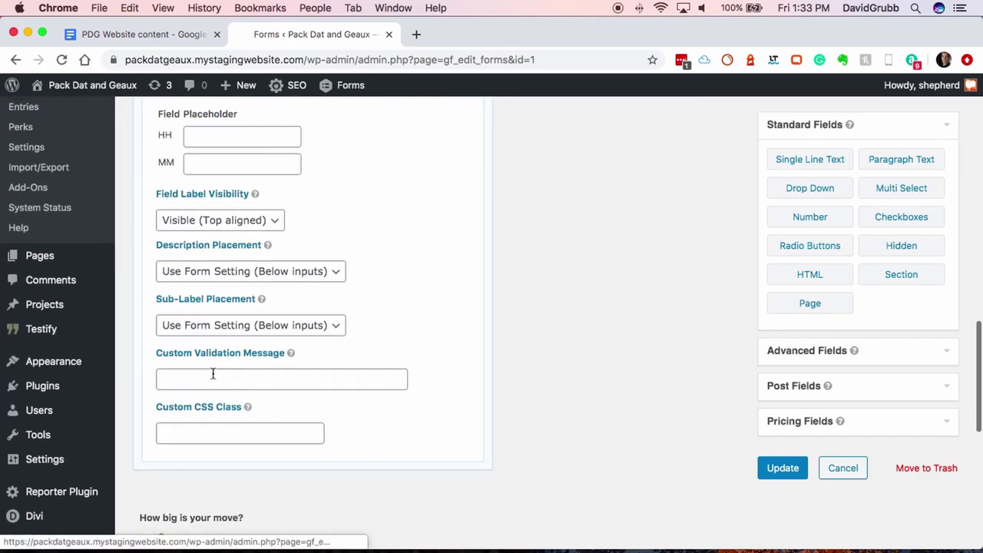
left_click(213, 374)
key("Tab")
key("super+v")
Set the custom CSS class of "Do you need help with packing?" to gf_right_half and save the form
left_click(192, 519)
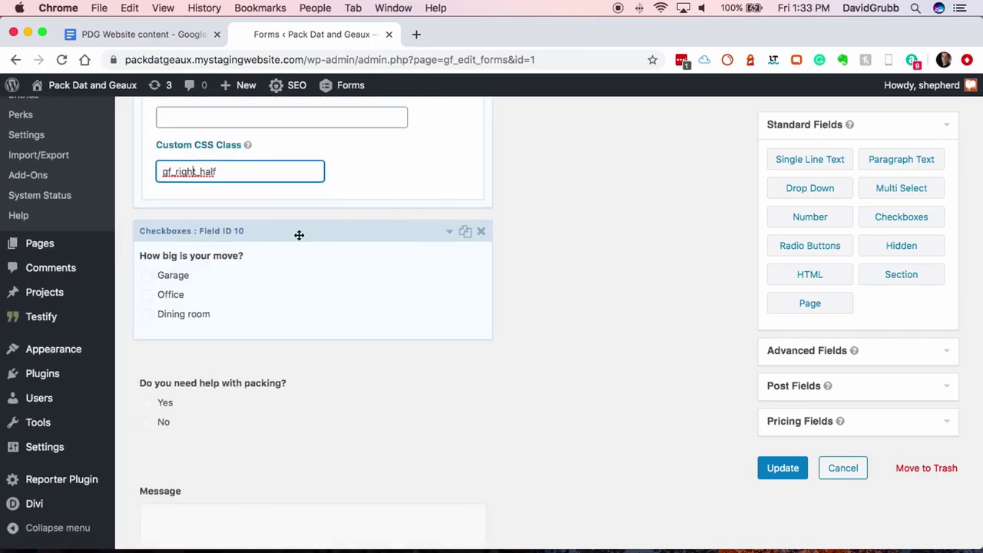
left_click(230, 407)
left_click(186, 419)
key("super+v")
left_click(186, 420)
key("BackSpace")
key("BackSpace")
key("BackSpace")
key("BackSpace")
type("right")
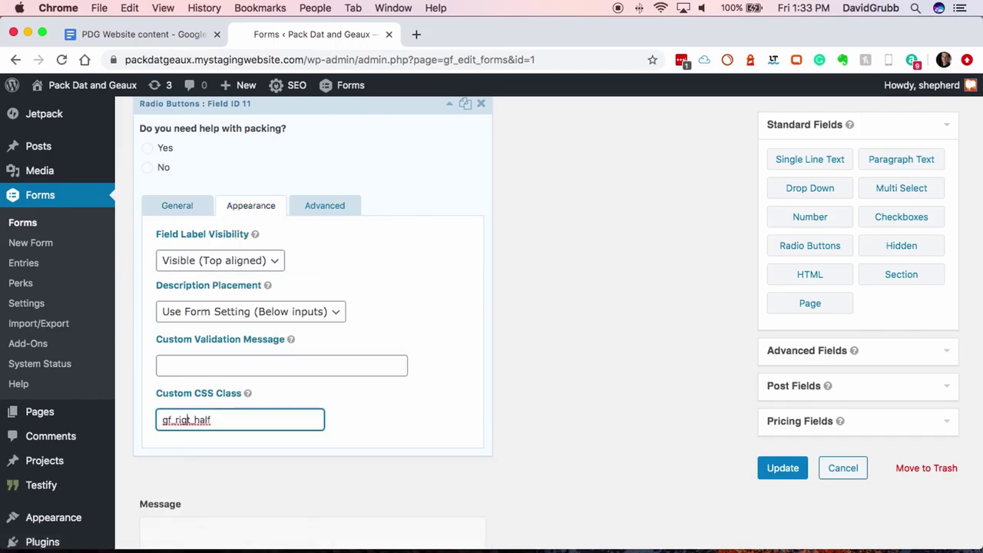
left_click(783, 468)
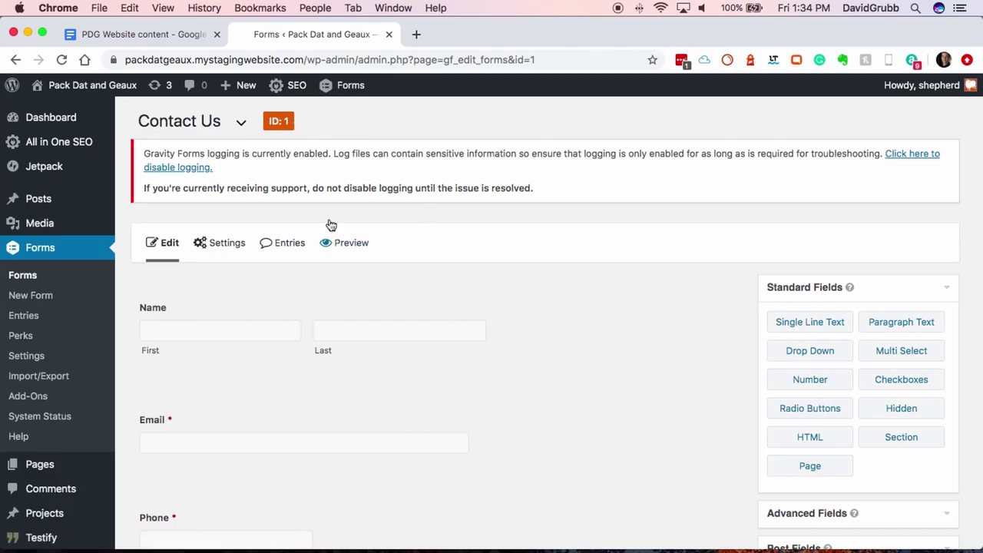
Create a new page titled "Let's Move" and open it in the Divi Builder
mouse_move(231, 90)
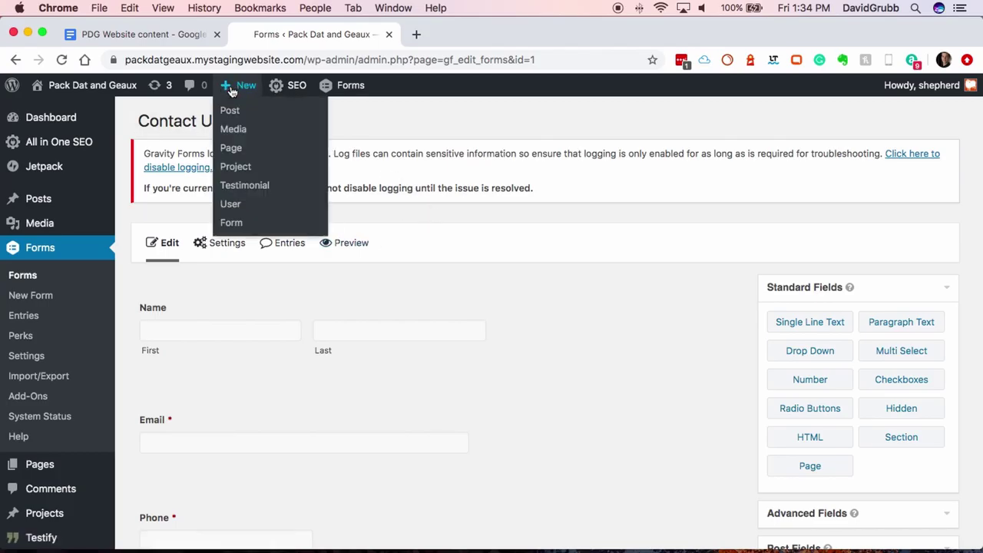
left_click(230, 147)
type("Let's Move")
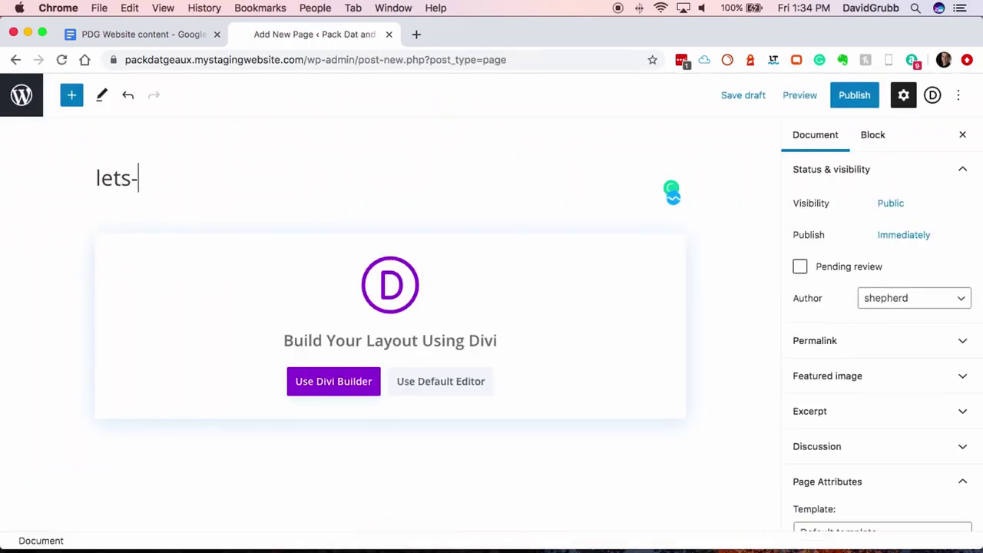
left_click(333, 382)
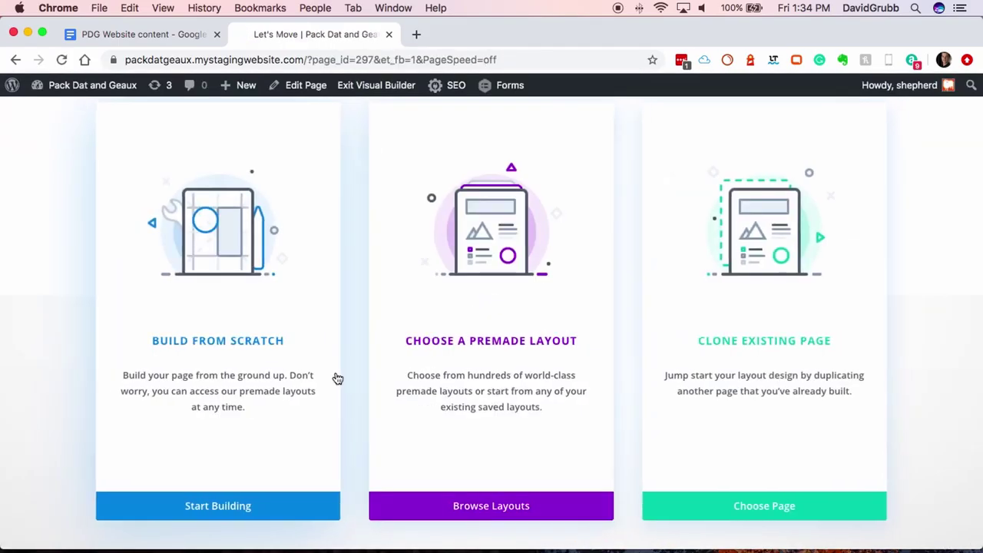
Find the "Moving Company Contact Page" premade layout by searching for "moving" and load it into the page
left_click(492, 505)
left_click(163, 286)
type("moving")
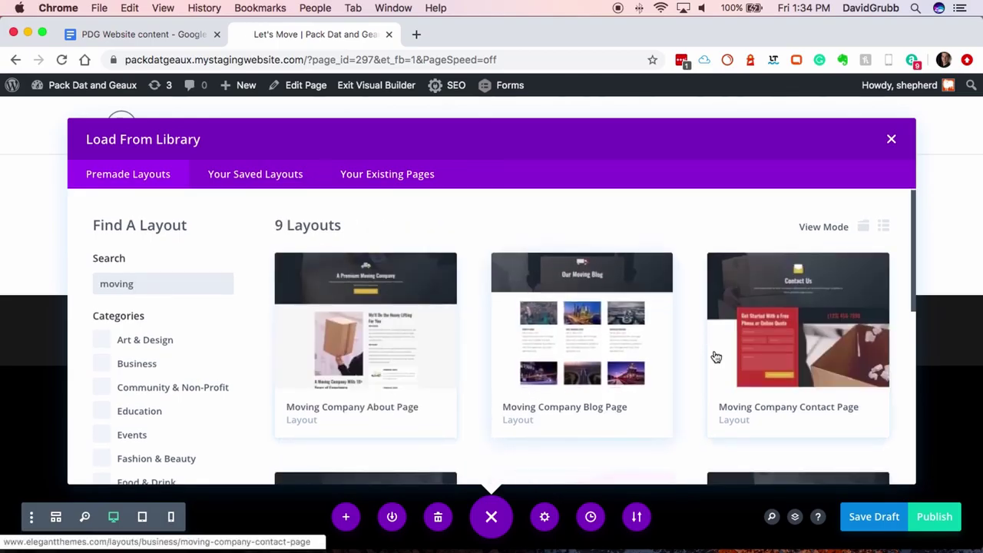
left_click(714, 356)
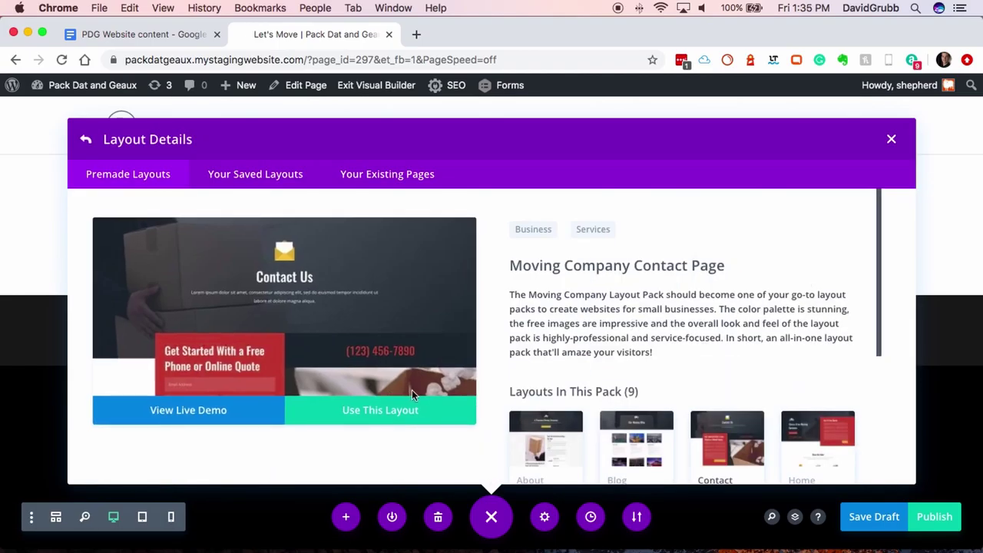
left_click(375, 419)
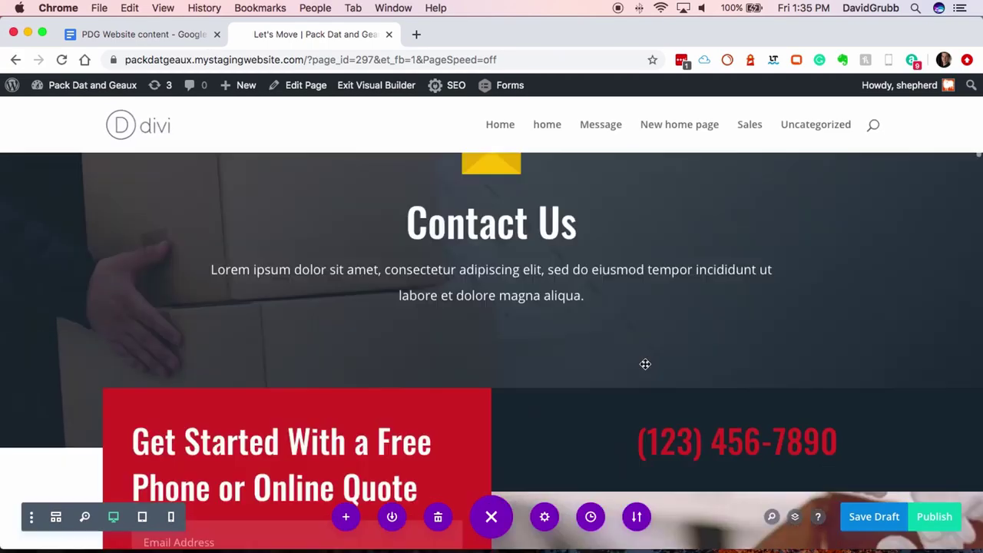
Replace the "Get Started With a Free Phone or Online Quote" form with a Text module and clear its placeholder text
scroll(645, 364, "down", 5)
left_click(338, 185)
left_click(248, 167)
type("text")
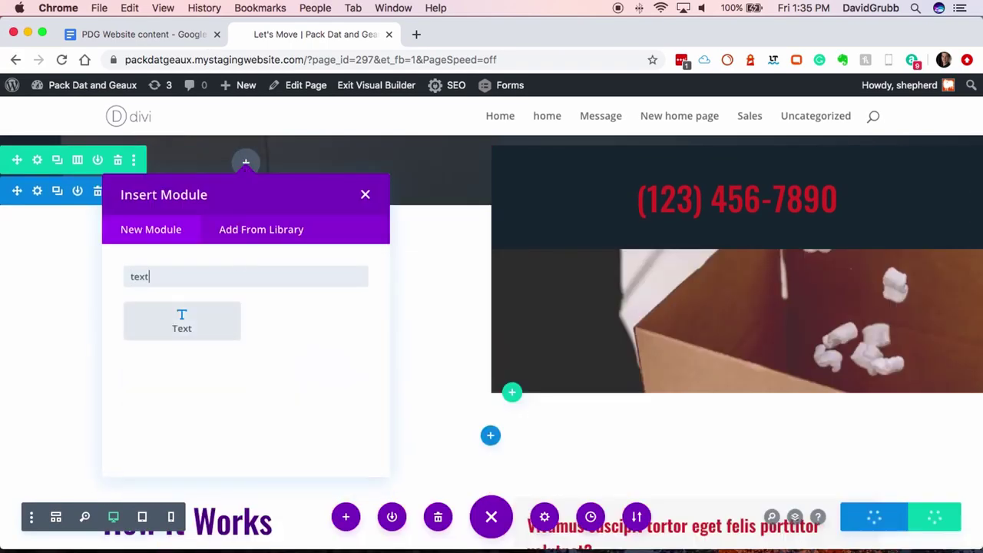
left_click(182, 318)
key("ctrl+a")
key("BackSpace")
Search the web for "gravity forms short code" in a new browser tab
left_click(415, 34)
type("gravity forms short code")
key("Return")
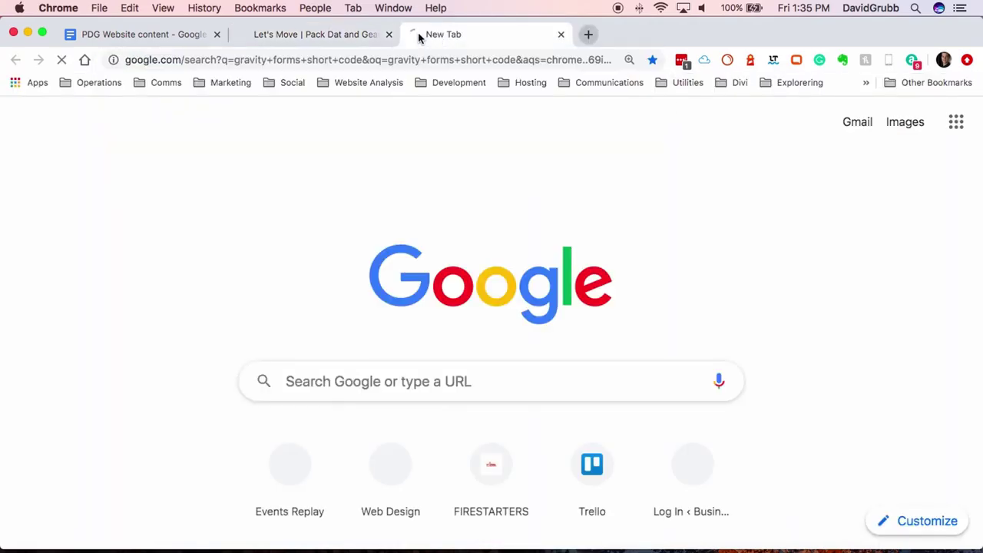
Open the "Creating a Form Shortcode" documentation from the search results and copy its example form shortcode
scroll(705, 270, "down", 1)
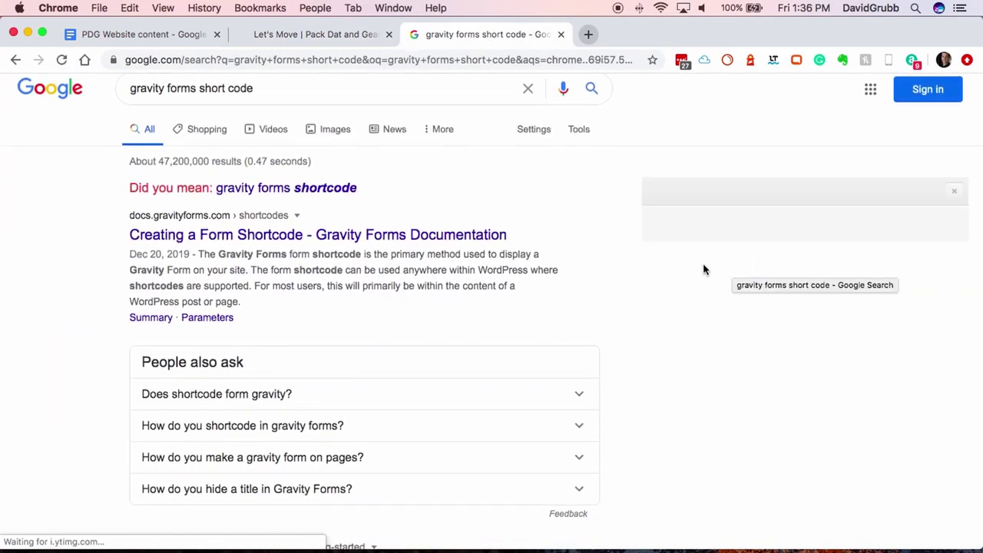
left_click(278, 242)
scroll(361, 292, "down", 20)
scroll(366, 188, "down", 5)
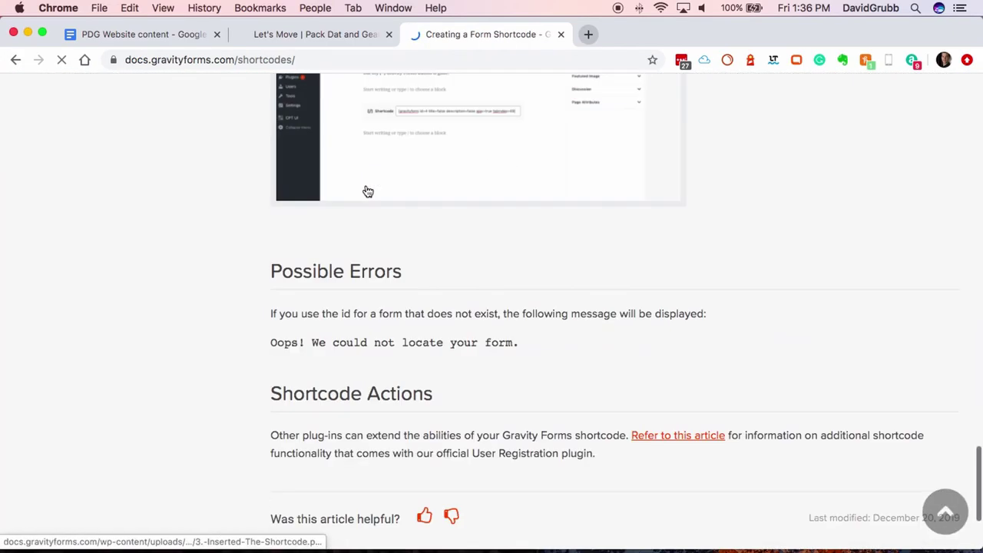
scroll(367, 192, "up", 15)
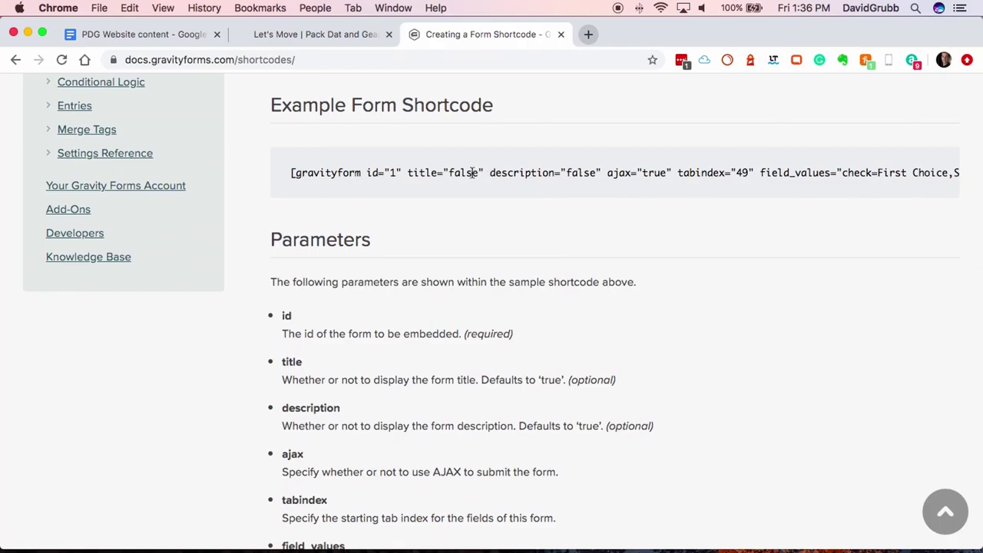
left_click_drag(470, 172, 292, 172)
Paste the form shortcode with id "1" into the "Let's Move" Text module, remove its field_values parameter, and save the page draft
left_click(315, 33)
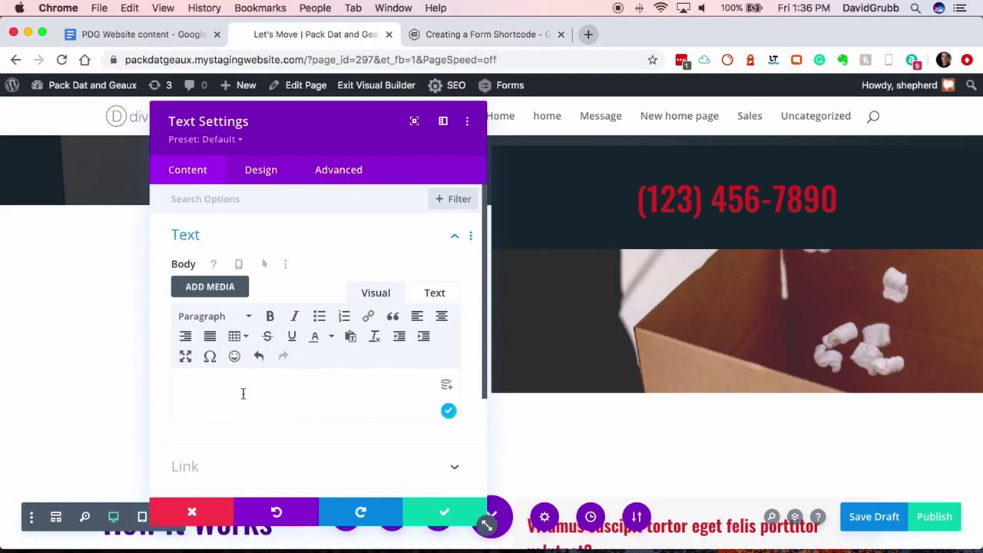
type("[gravityform id=\"1\" title=\"false\" description=\"false\" ajax=\"true\" tabindex=\"49\" field_values=\"check=First Choice,Second Choice\"]")
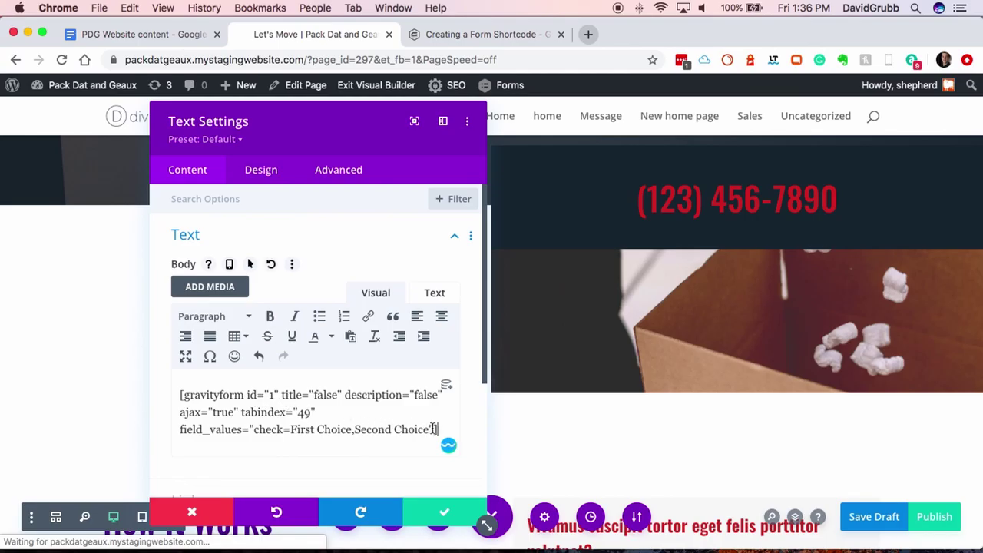
left_click_drag(435, 430, 184, 432)
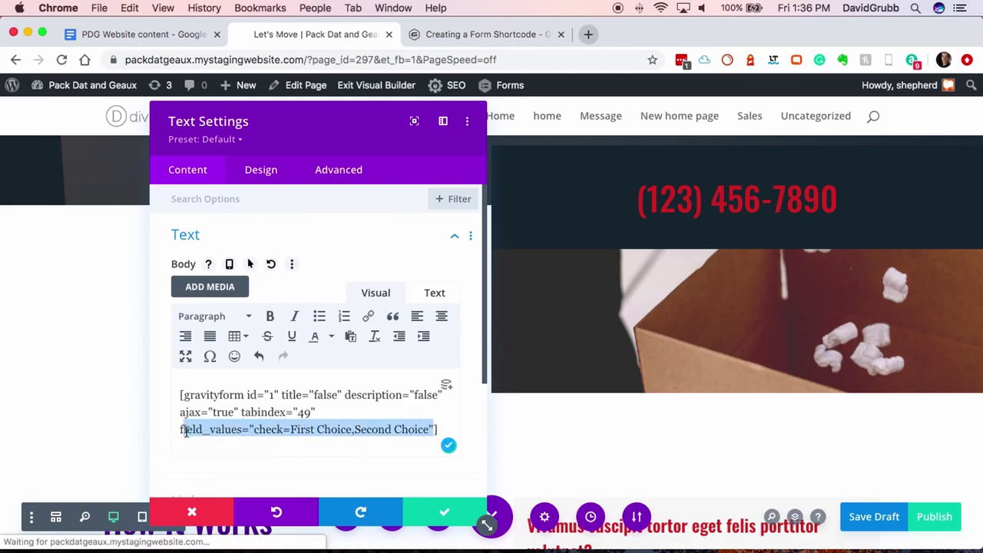
key("BackSpace")
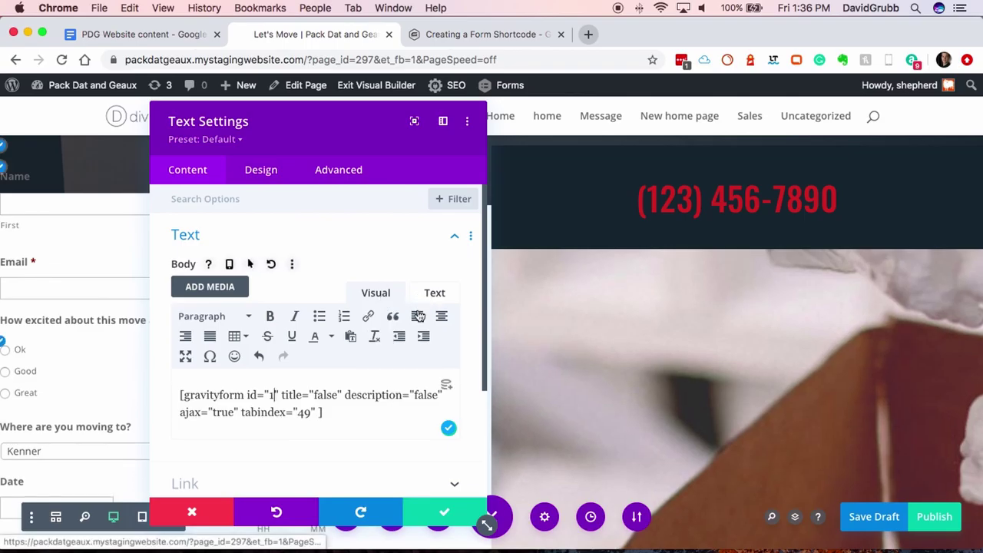
left_click(446, 514)
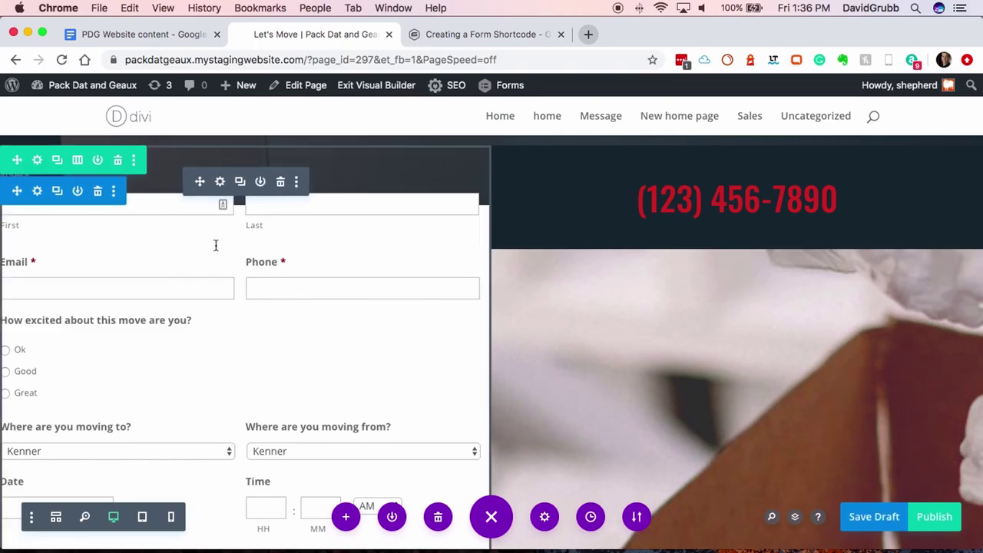
scroll(284, 345, "down", 2)
scroll(283, 333, "up", 5)
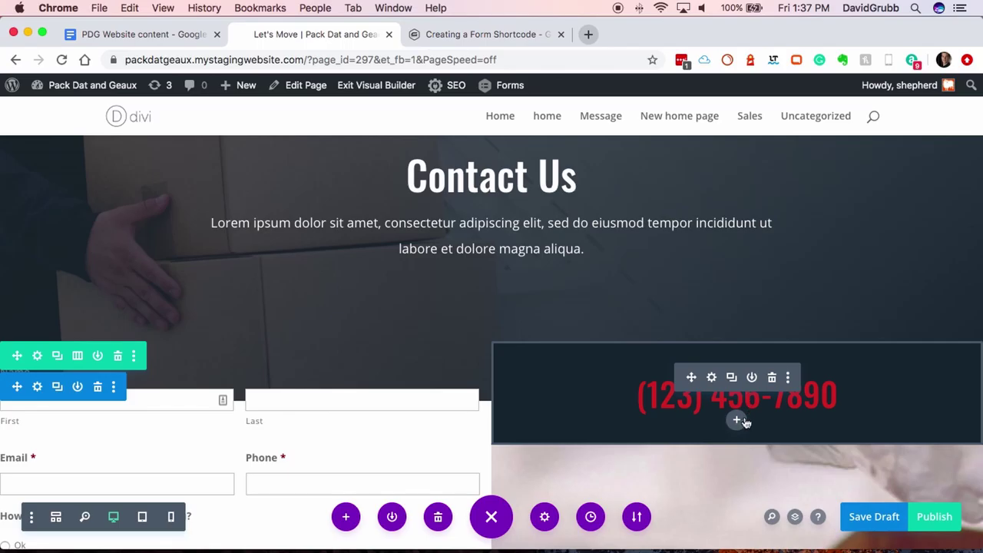
scroll(845, 499, "down", 2)
left_click(874, 518)
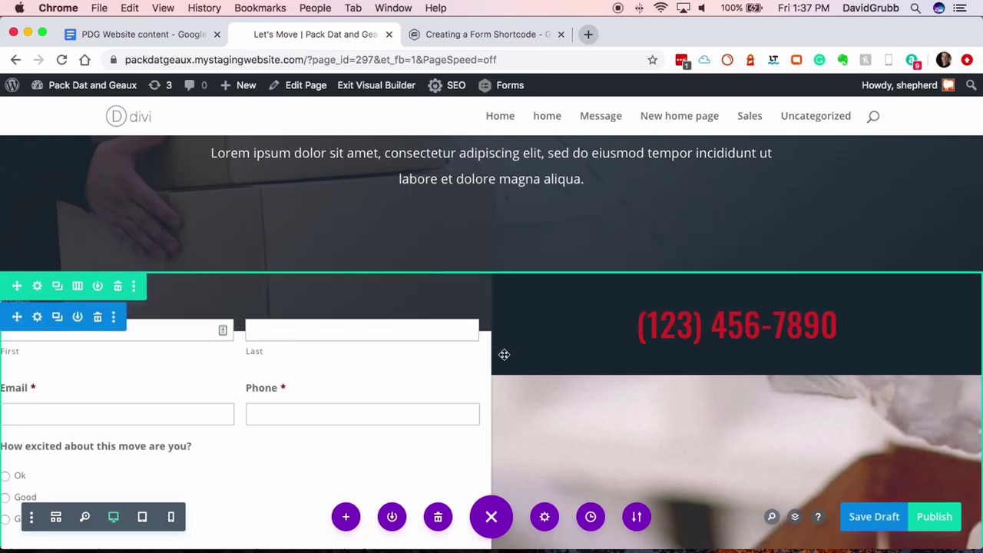
Try a three-fifths and two-fifths column layout for the row holding the form
left_click(78, 286)
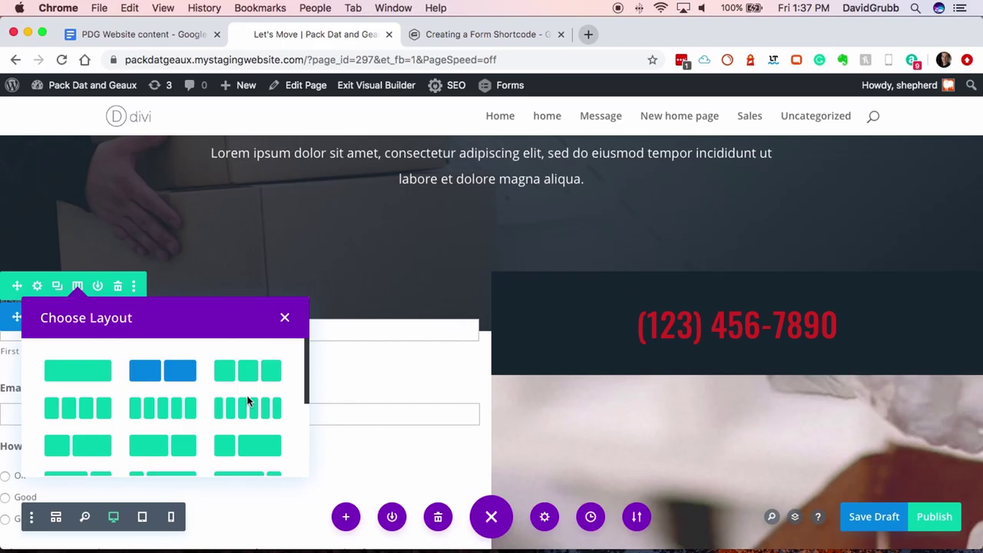
scroll(177, 392, "down", 3)
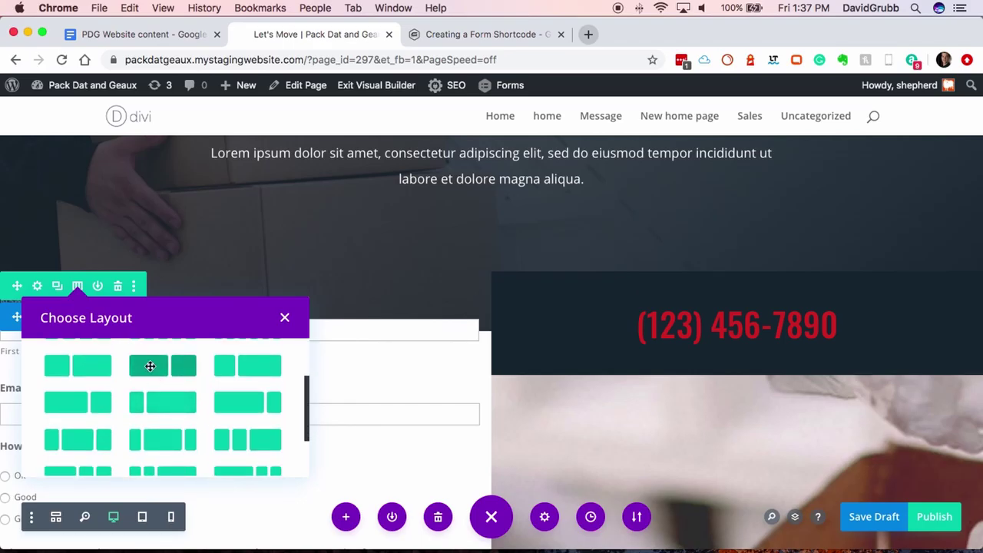
left_click(150, 366)
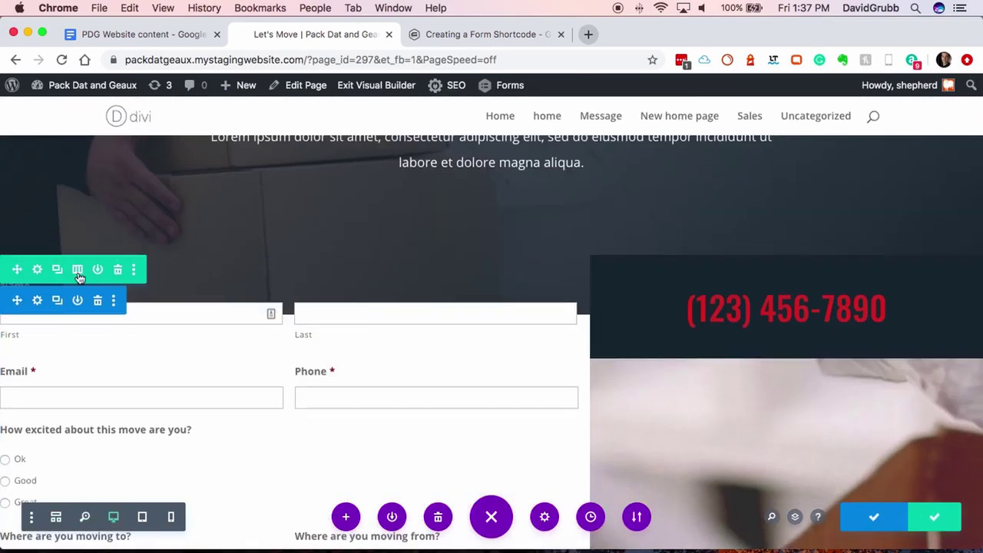
Change the form row to three-quarters and one-quarter columns and delete the phone number module from the narrow column
left_click(77, 270)
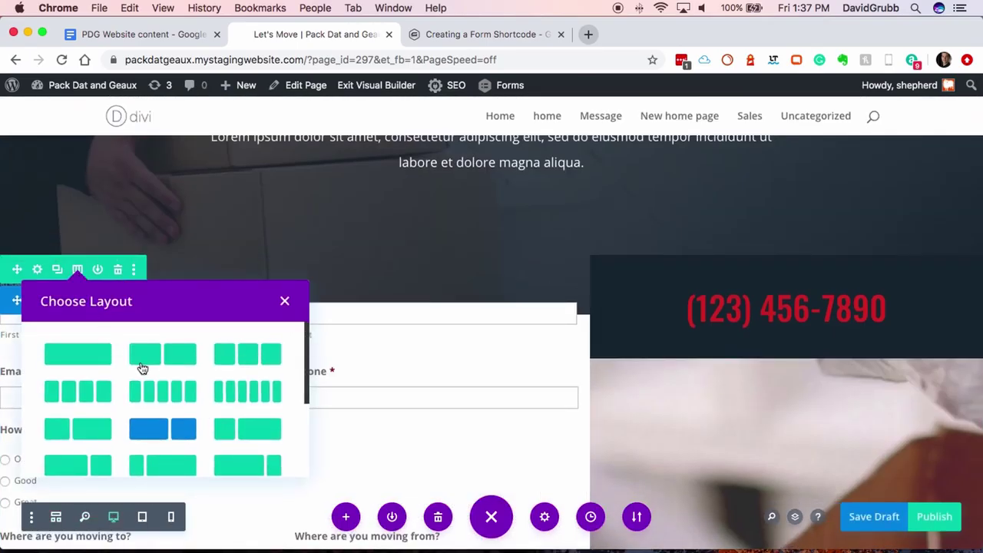
scroll(235, 398, "down", 3)
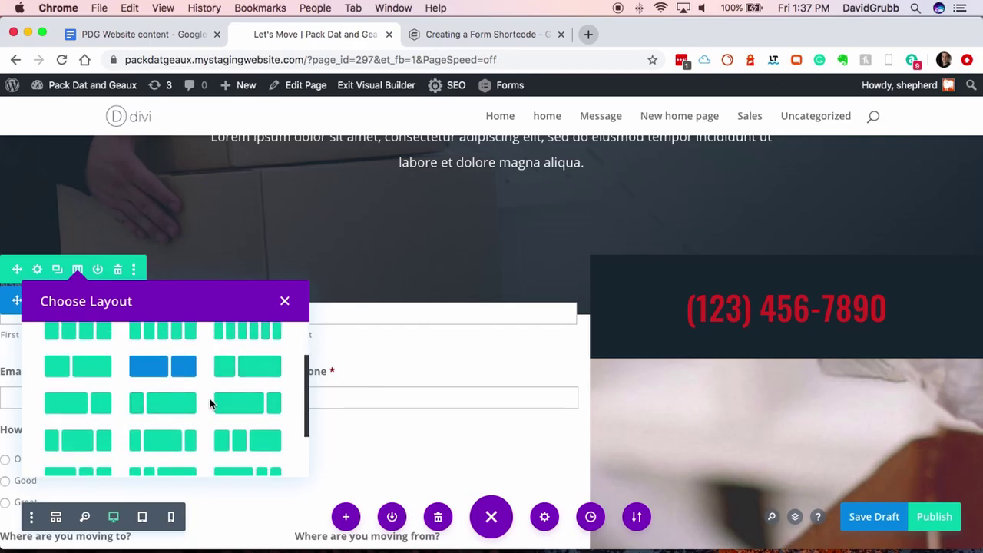
left_click(260, 402)
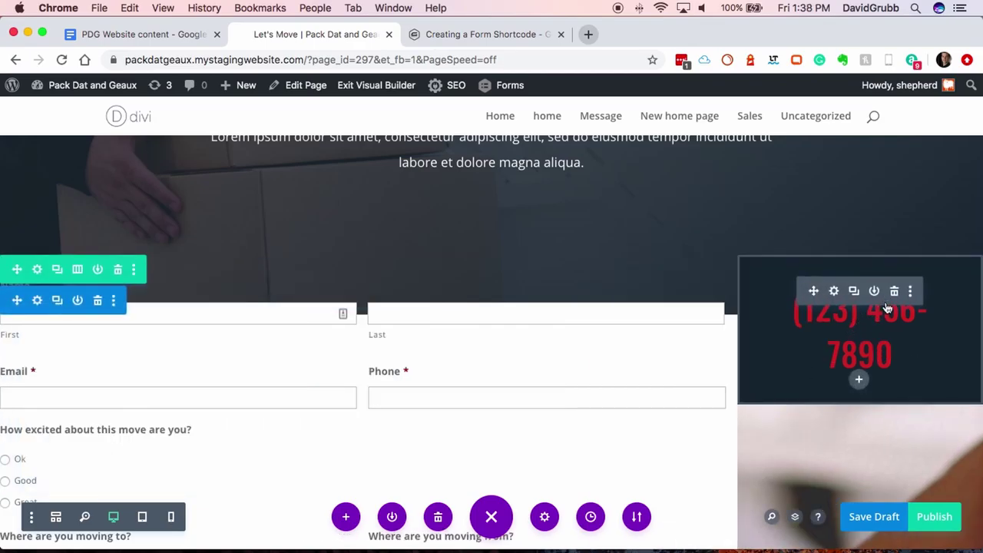
left_click(895, 292)
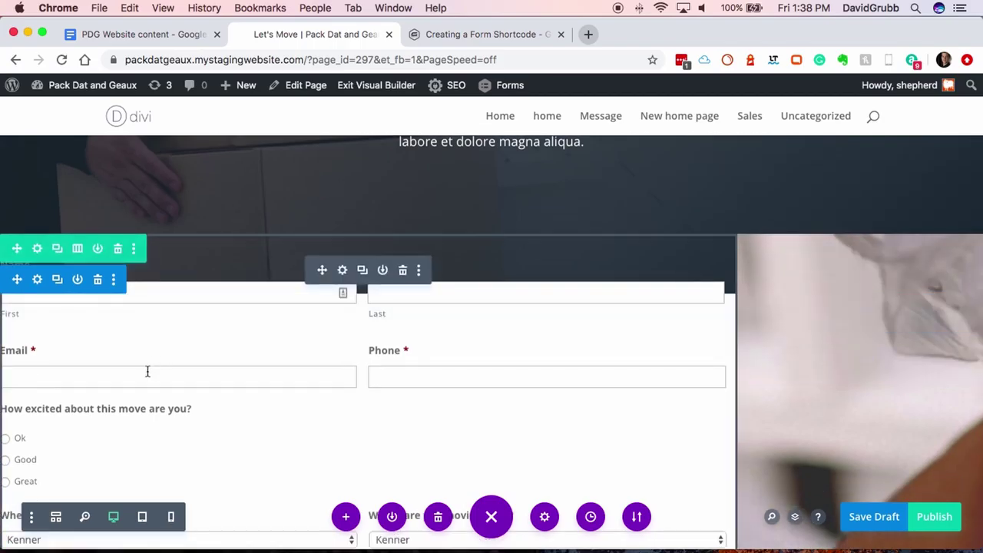
Add side padding to inset the embedded form and delete the map module above "Our Locations"
mouse_move(2, 332)
left_mouse_down()
mouse_move(44, 332)
mouse_move(16, 332)
left_mouse_up()
scroll(454, 370, "down", 15)
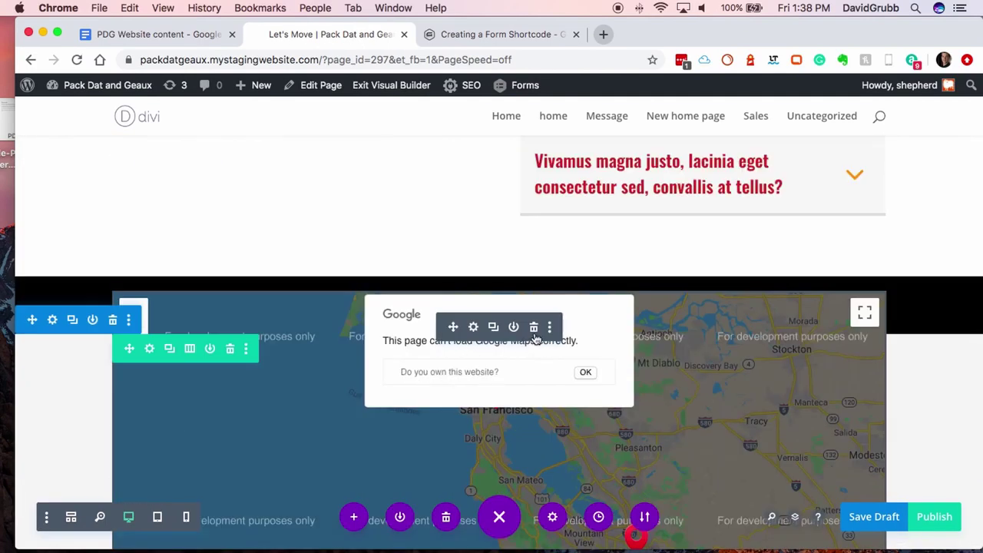
left_click(535, 328)
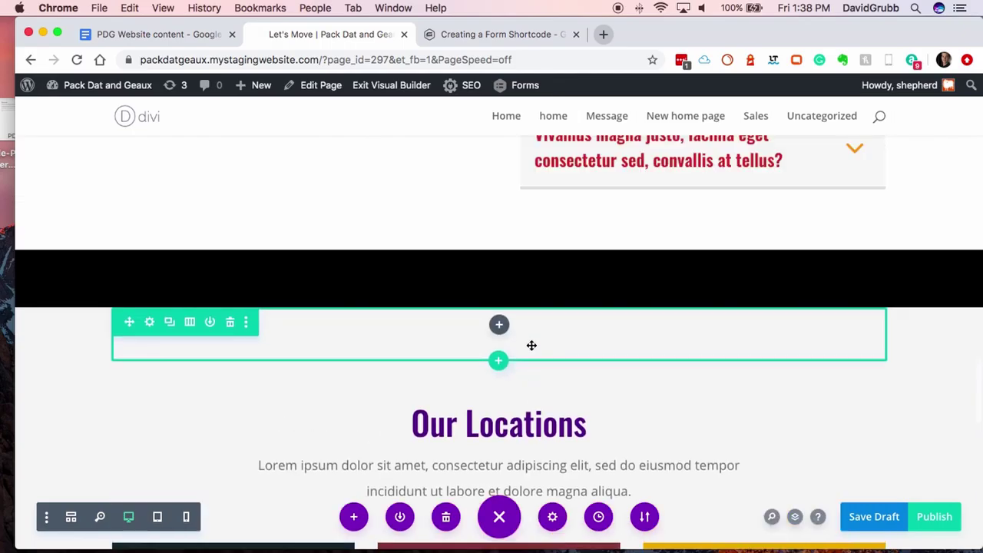
Review the remaining layout sections, from the "Email Us" area at the page end back up to the embedded form
scroll(538, 353, "down", 6)
scroll(544, 358, "down", 4)
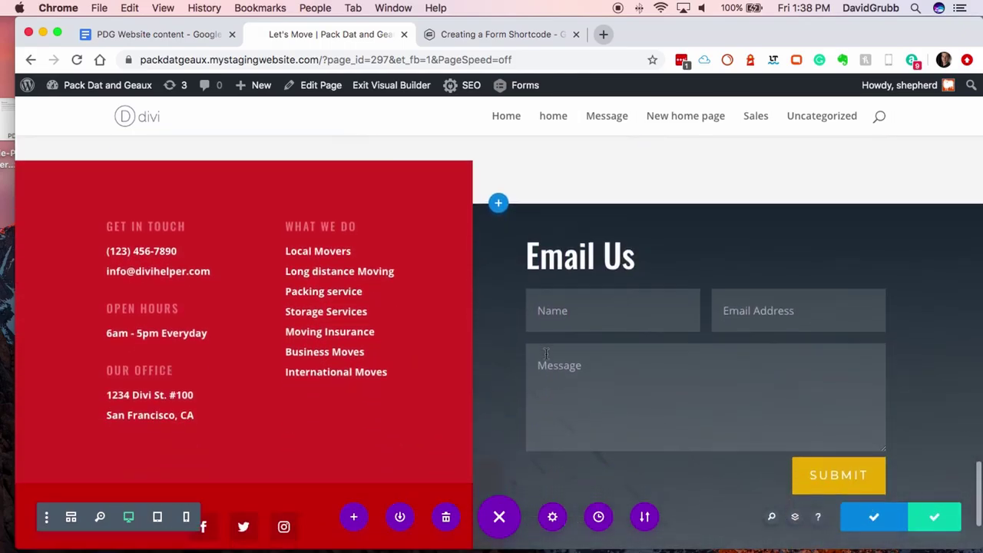
scroll(546, 351, "up", 7)
scroll(520, 335, "up", 10)
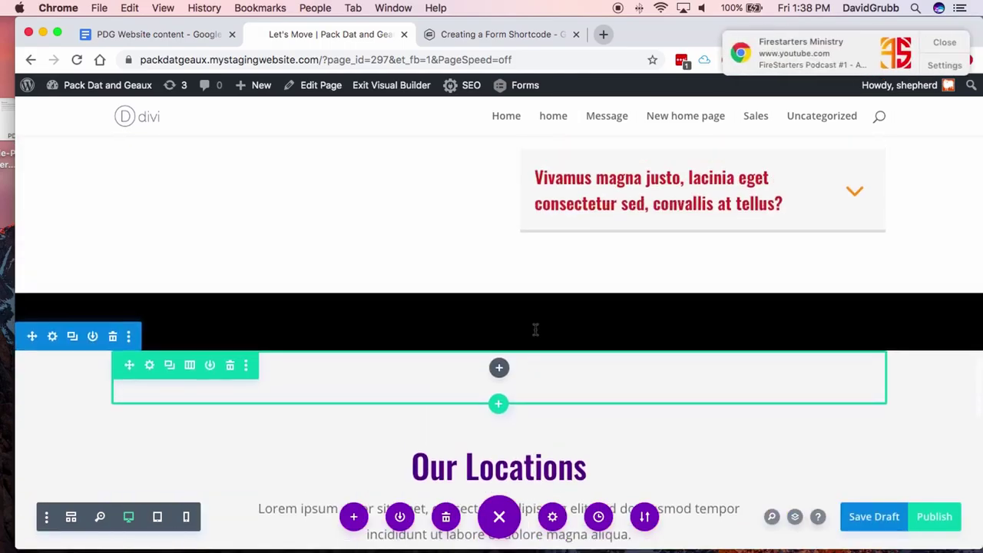
scroll(544, 320, "up", 5)
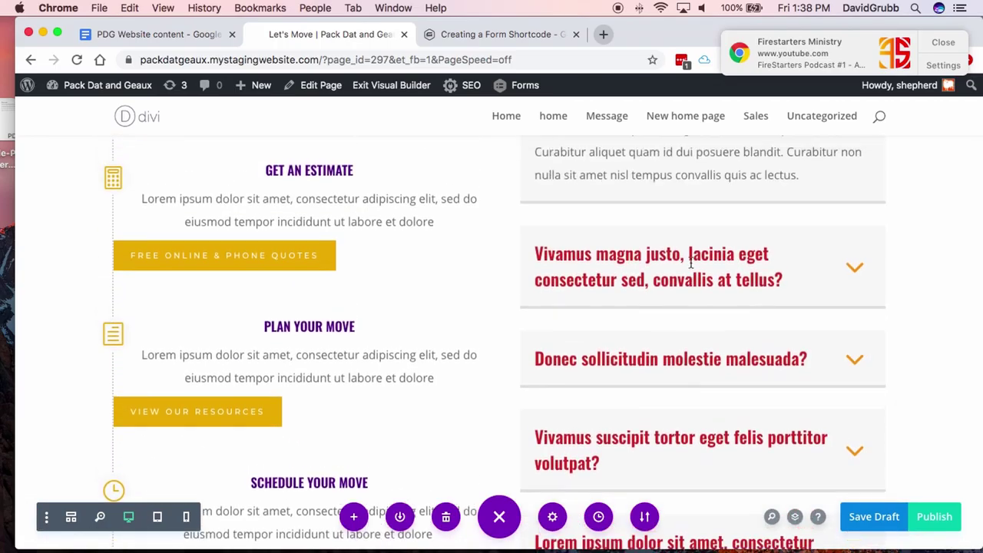
scroll(682, 278, "up", 5)
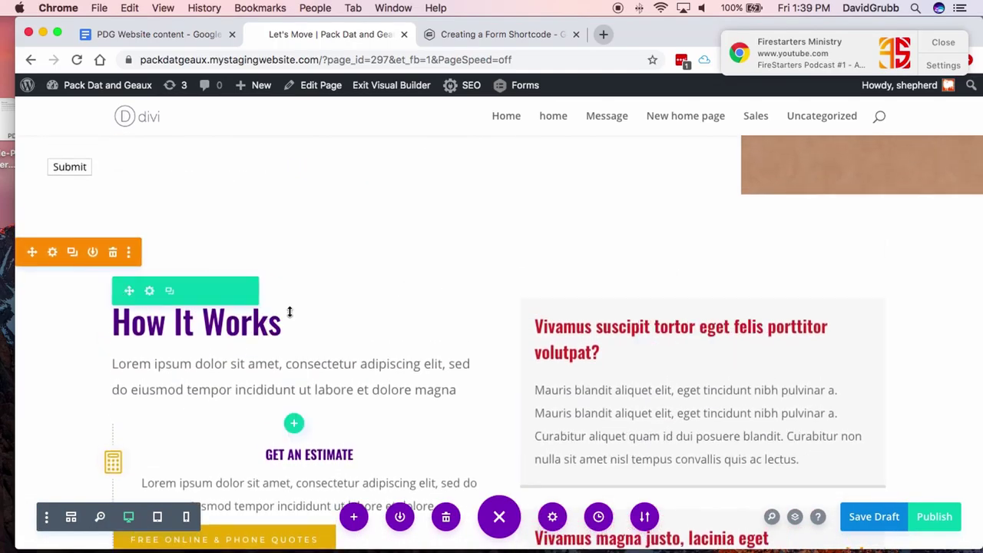
scroll(631, 309, "up", 3)
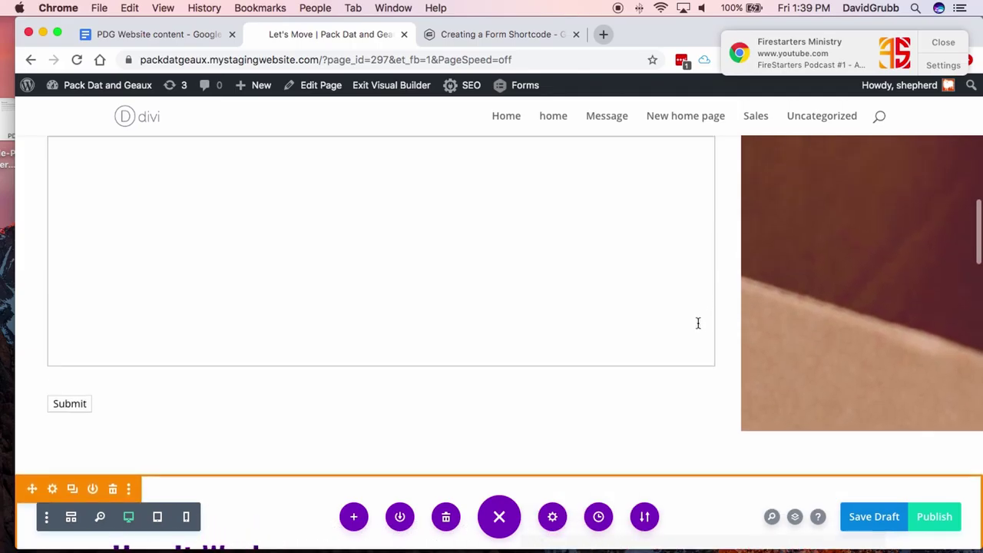
scroll(685, 305, "up", 3)
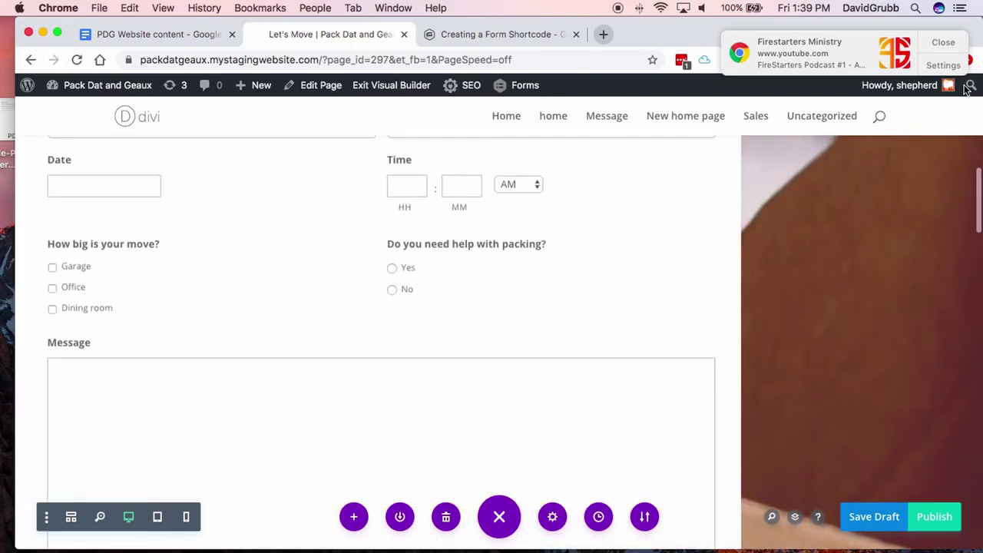
Delete the "How It Works" section and the "Our Locations" section below the embedded form
scroll(685, 305, "down", 6)
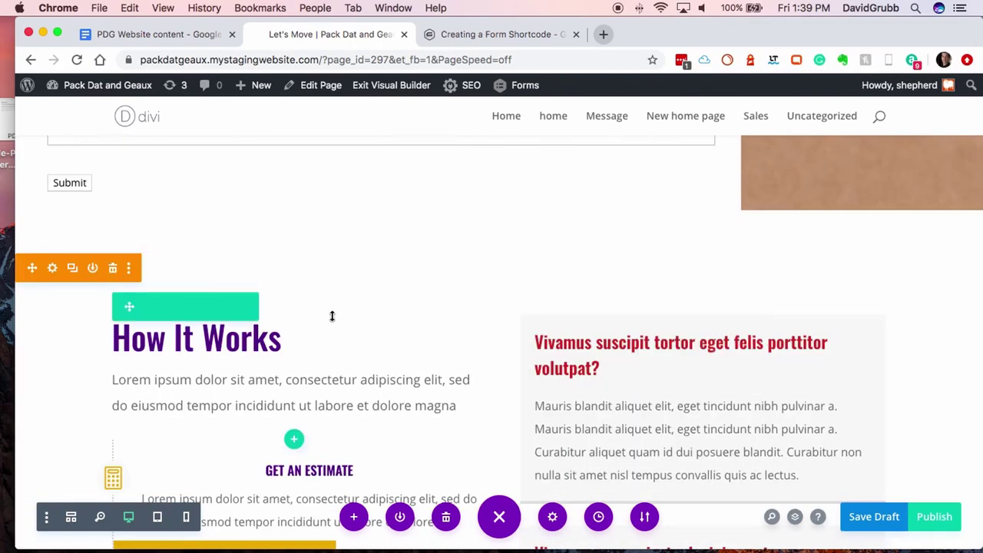
scroll(343, 310, "up", 1)
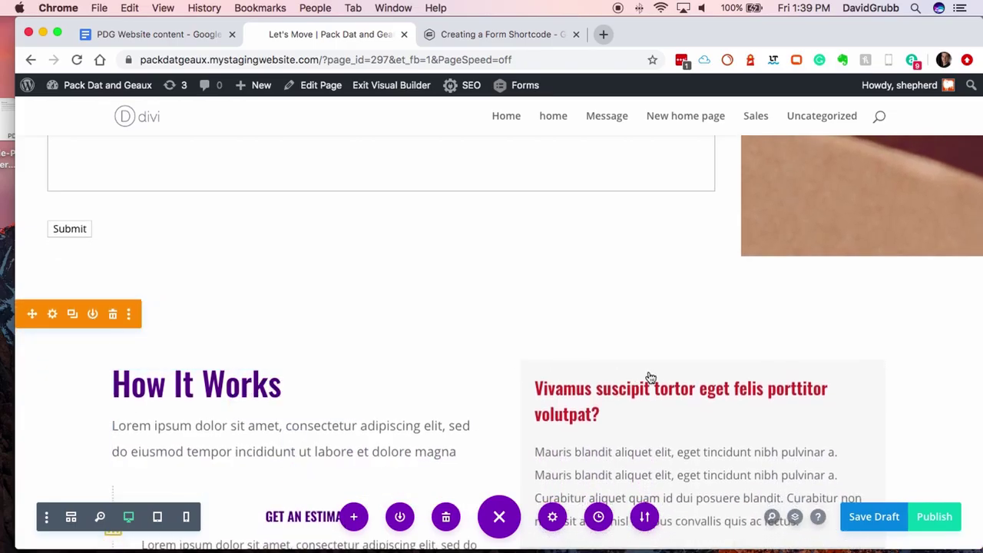
scroll(592, 361, "down", 5)
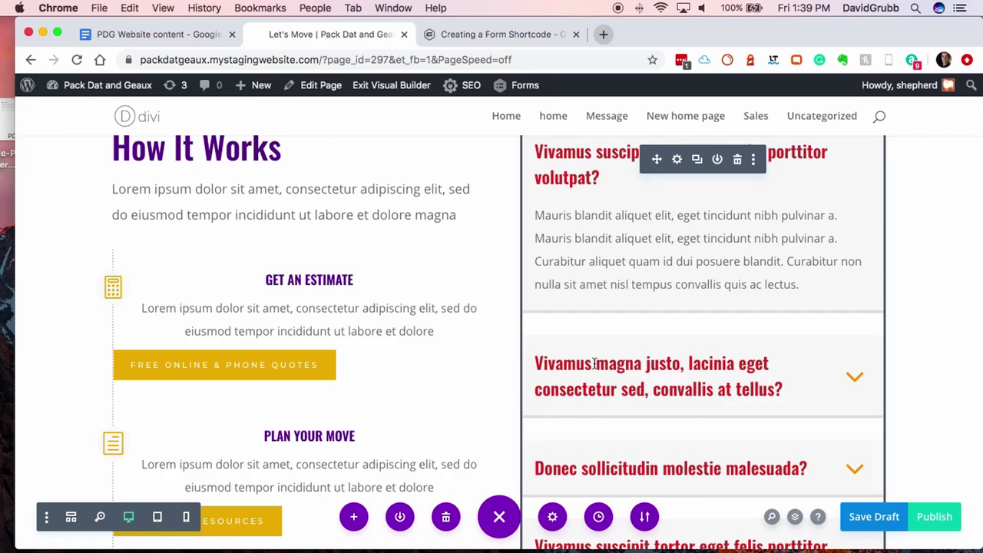
scroll(593, 361, "up", 4)
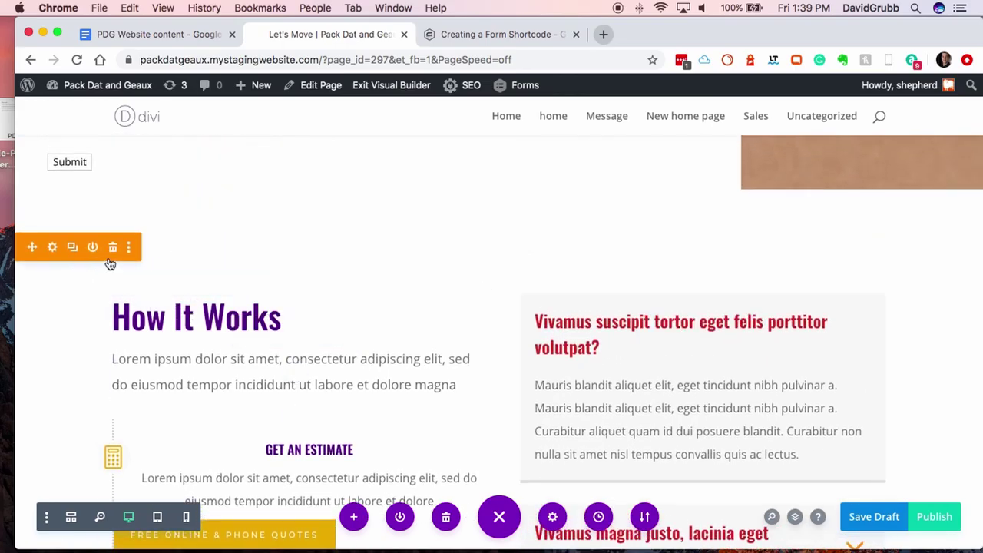
left_click(113, 249)
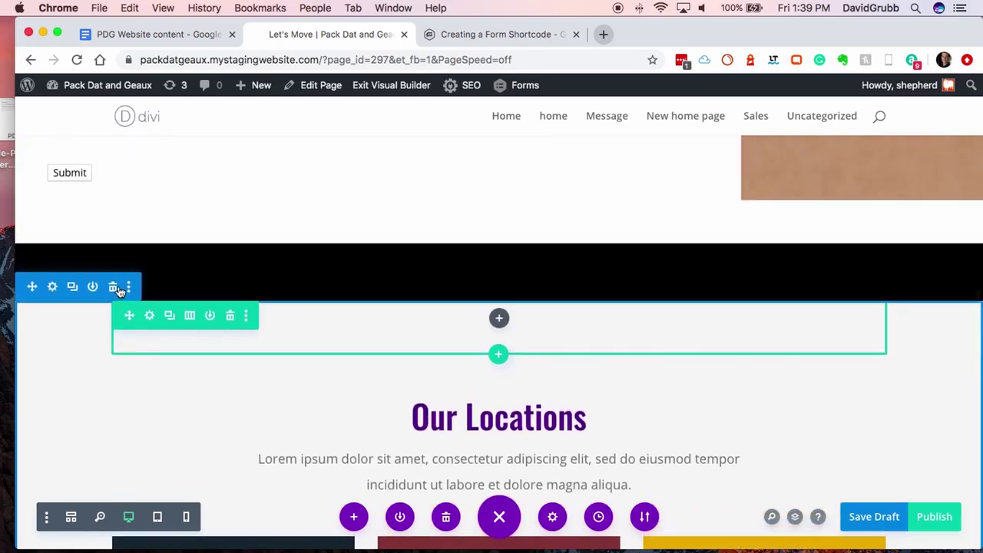
left_click(113, 287)
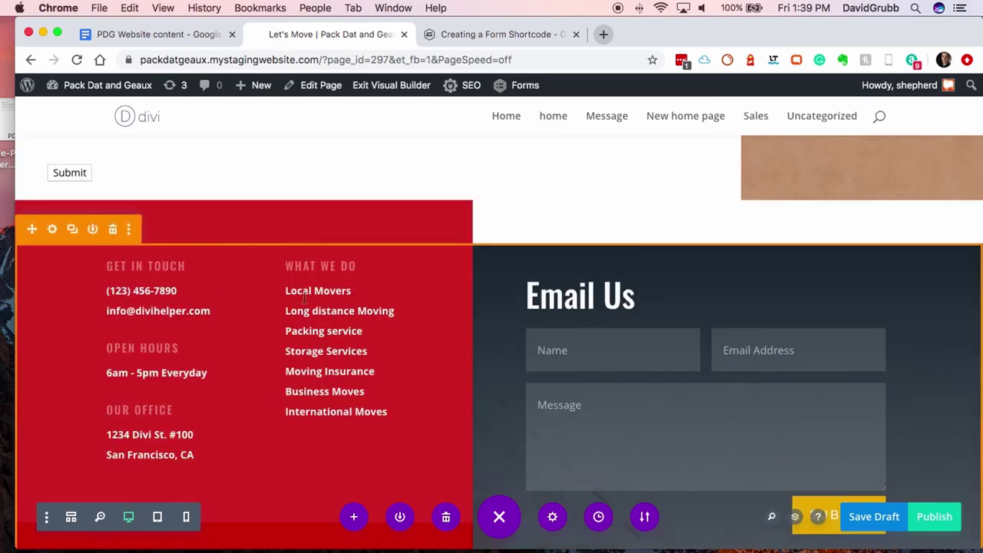
Delete the page's final contact section, starting with its "Email Us" form and "Get In Touch" module
mouse_move(683, 308)
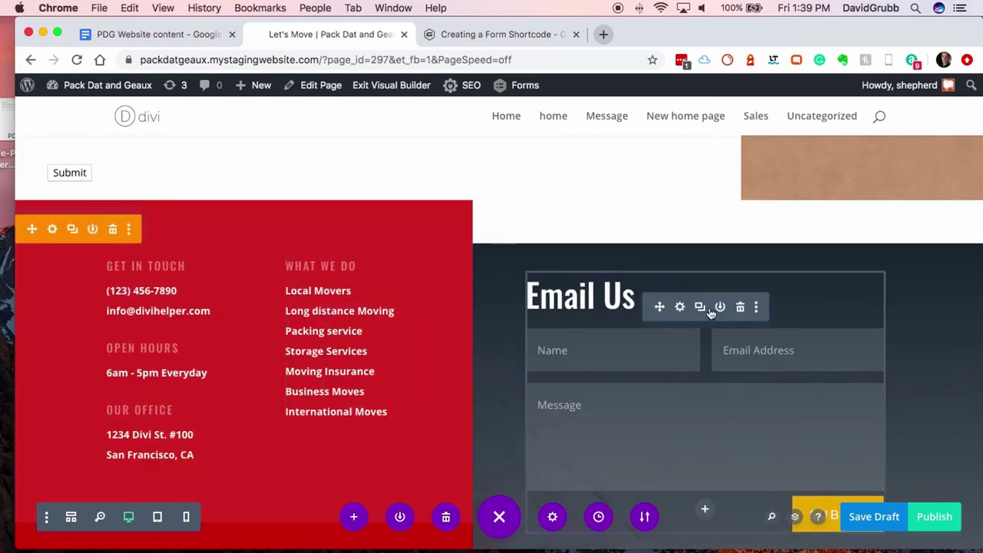
left_click(742, 307)
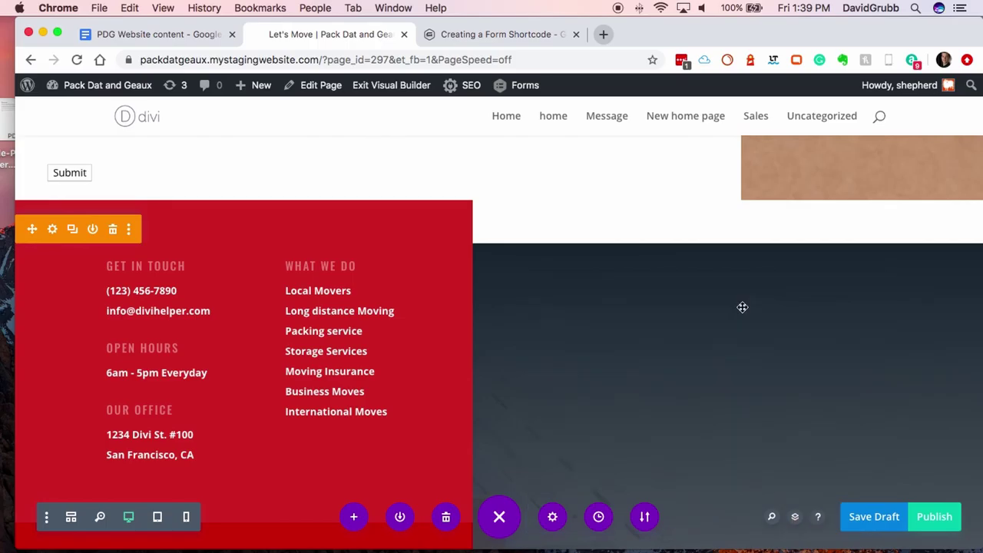
left_click(208, 301)
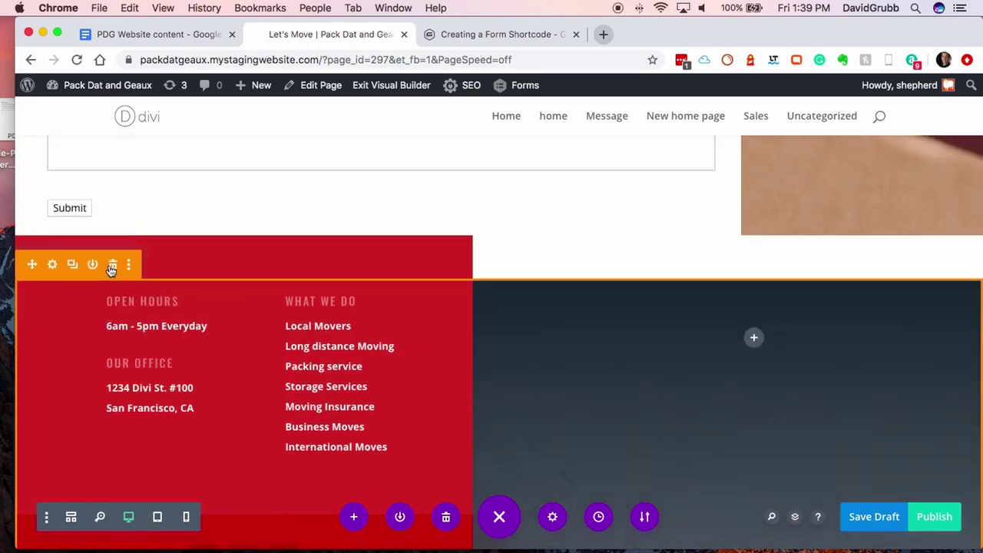
left_click(112, 264)
scroll(674, 366, "up", 10)
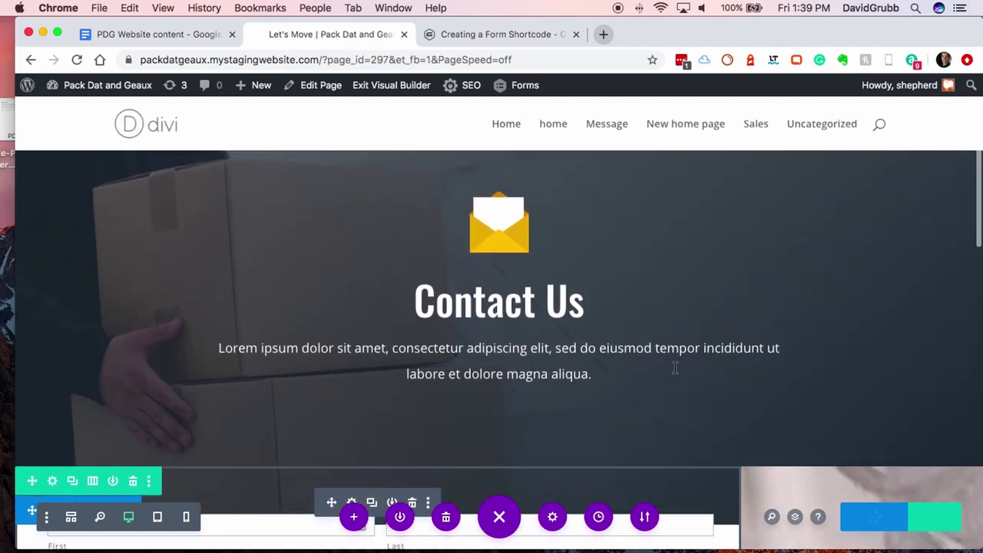
Set the title of the page's fullwidth header to "Let's Move"
scroll(535, 299, "down", 1)
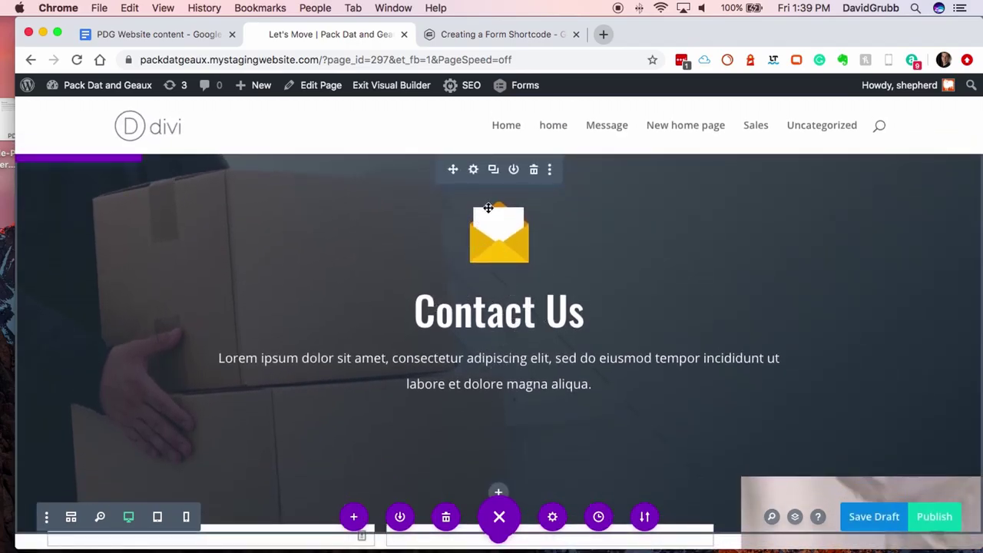
left_click(475, 170)
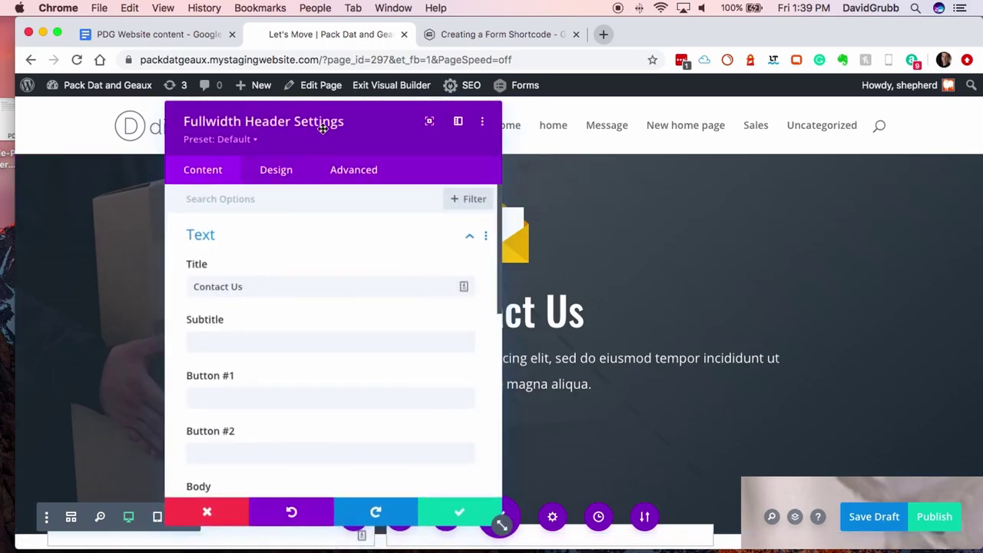
left_click_drag(323, 128, 253, 123)
left_click(204, 276)
key("super+a")
type("Let's Move")
Replace the header's body text with "joining a family (in their journey of life) at the moment of their move" copied from the PDG Website content document
scroll(205, 307, "down", 5)
left_click(172, 35)
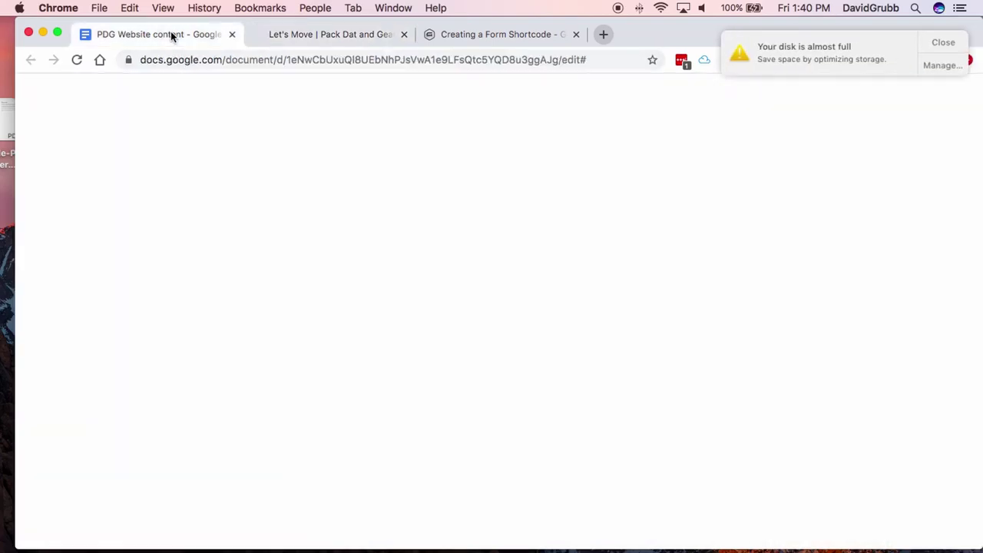
left_click(943, 43)
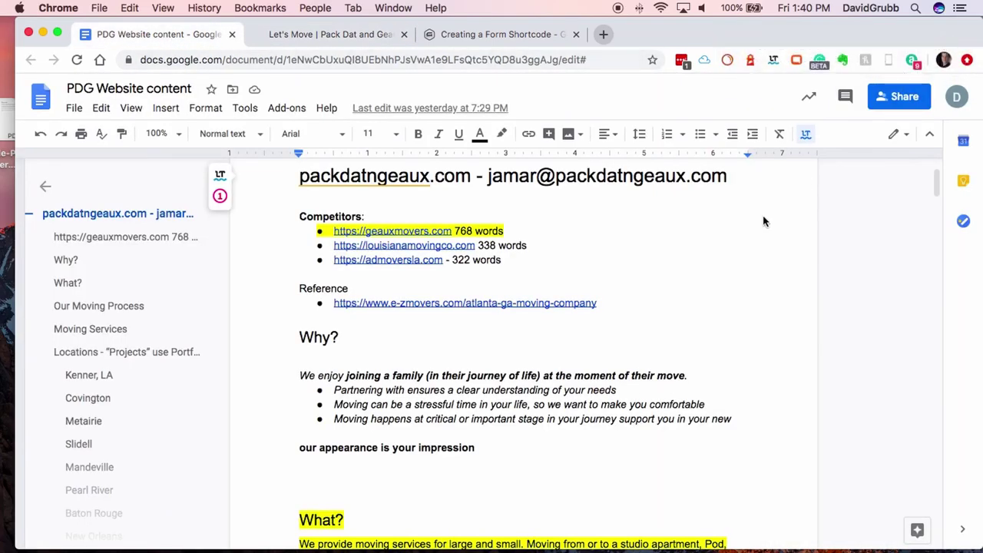
scroll(584, 337, "down", 1)
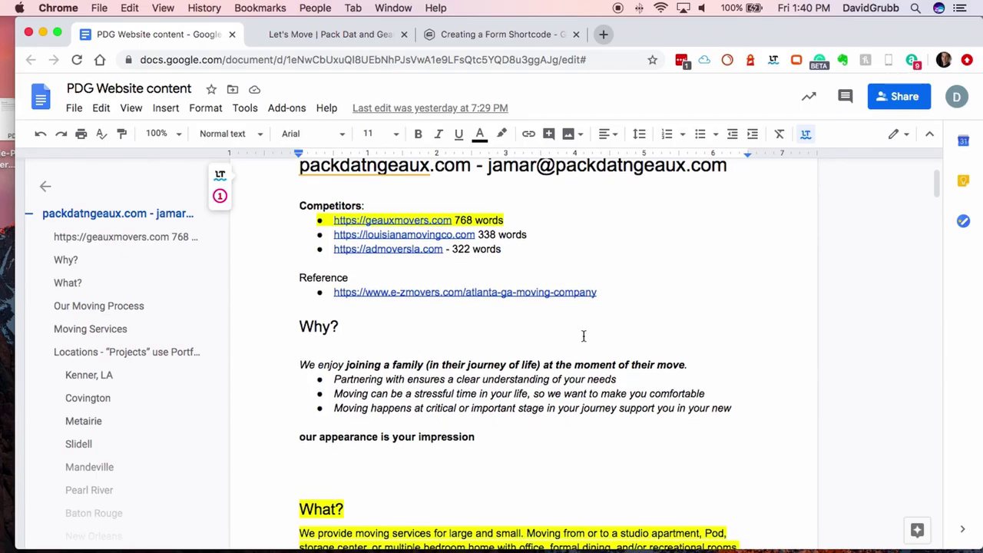
scroll(580, 341, "down", 2)
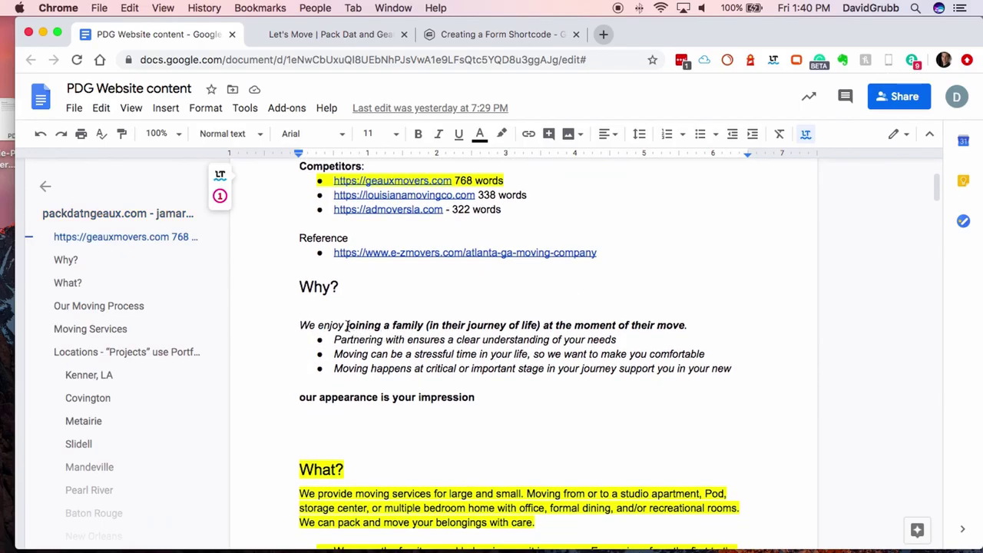
left_click_drag(347, 325, 686, 326)
key("super+c")
left_click(490, 35)
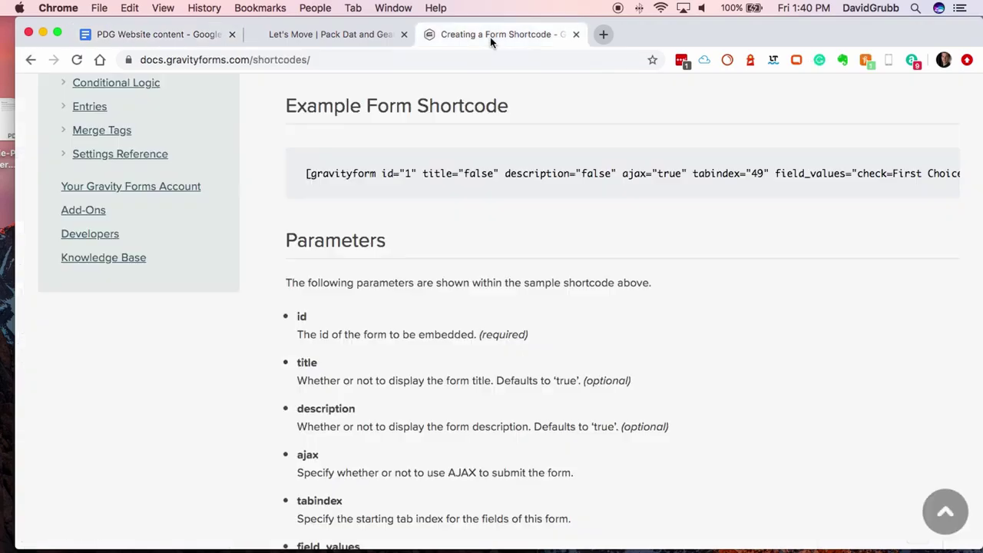
left_click(332, 35)
left_click_drag(123, 234, 272, 312)
key("super+v")
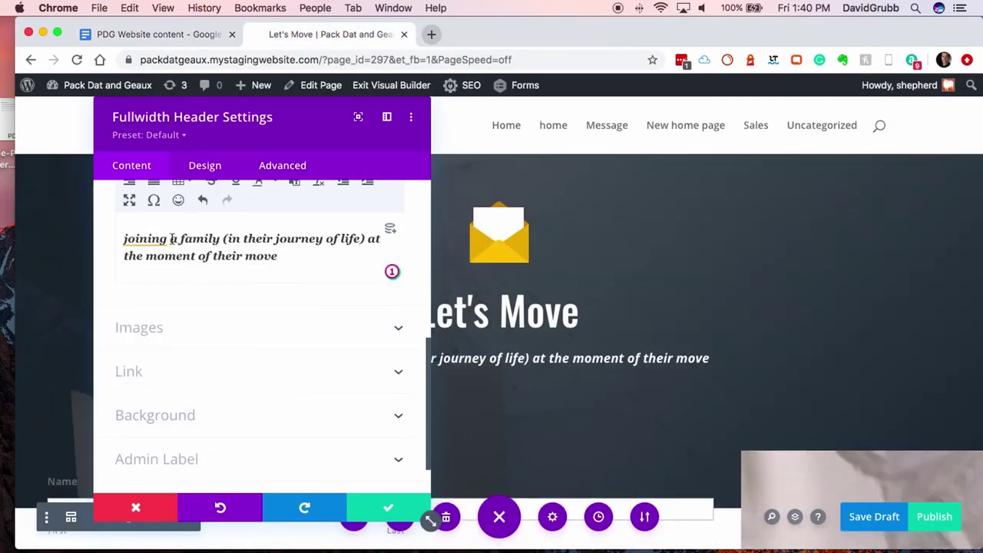
Reword the header's body text to "joining your family at the moment of your move" and close its settings
double_click(172, 239)
type("your")
left_click_drag(384, 239, 242, 239)
key("BackSpace")
key("Delete")
double_click(364, 238)
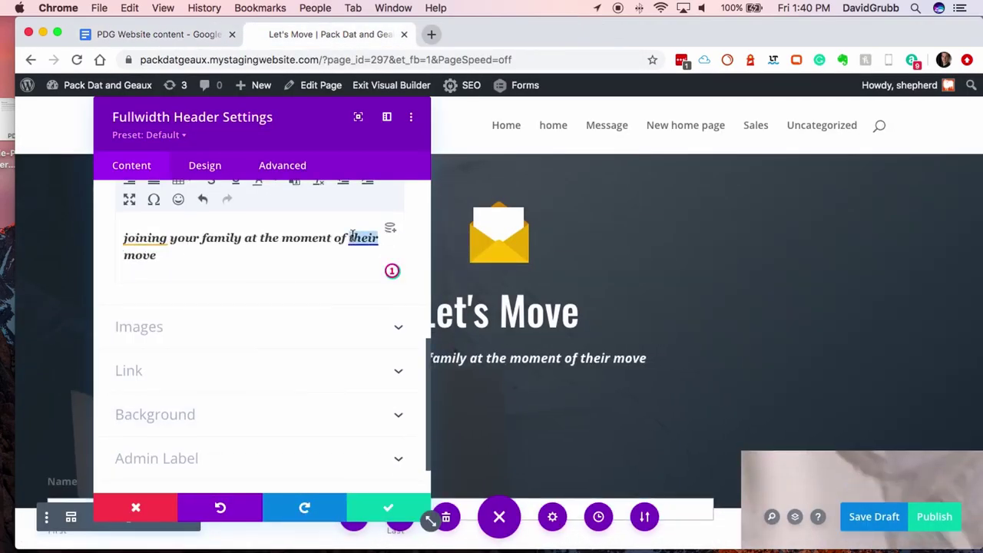
type("your")
key("Escape")
Publish the page and exit the visual builder to check the live form down to the footer
scroll(546, 367, "down", 3)
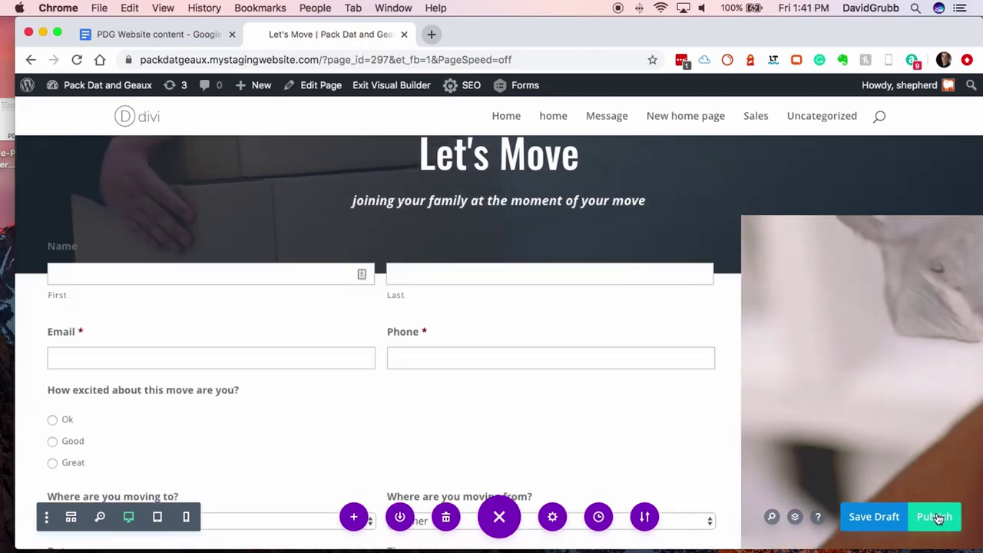
left_click(937, 518)
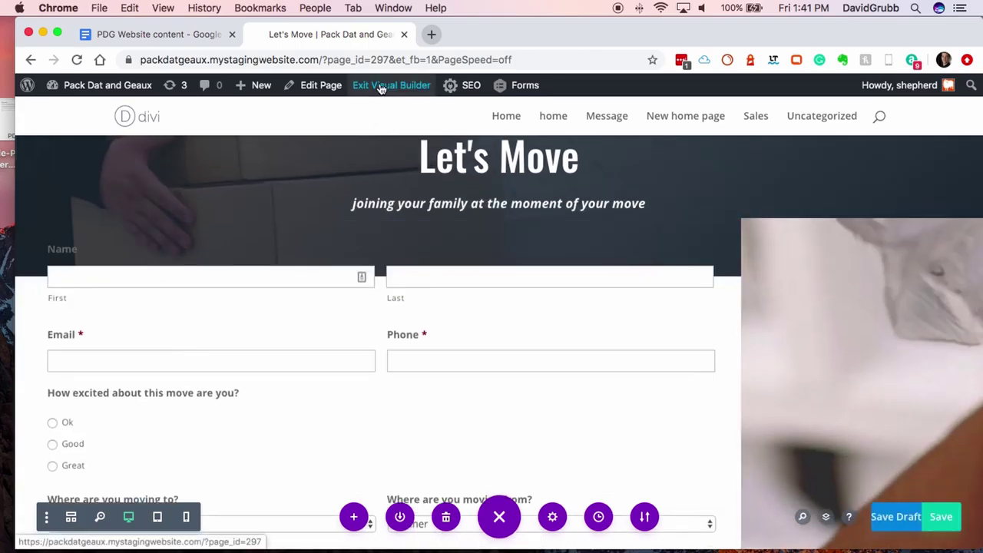
left_click(381, 86)
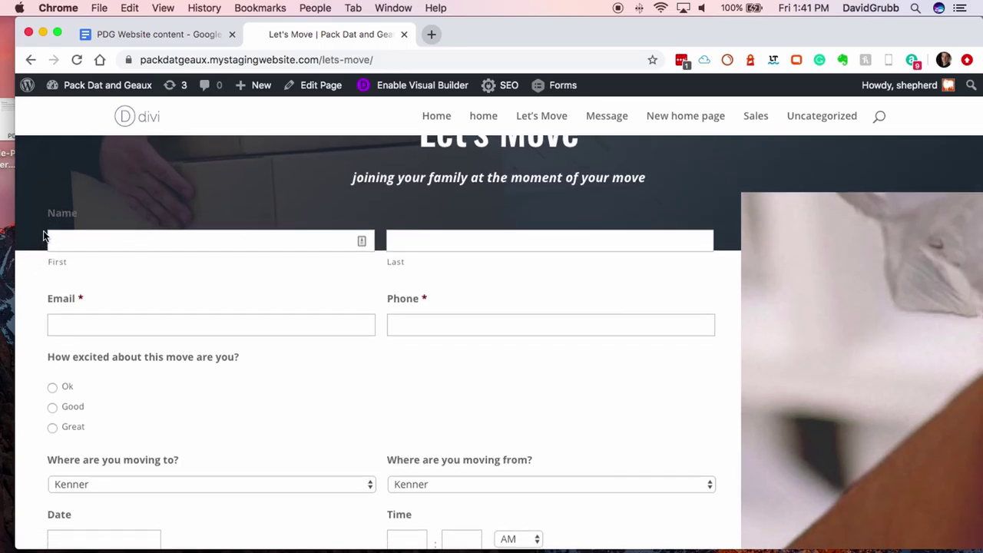
scroll(311, 347, "down", 2)
scroll(394, 335, "down", 10)
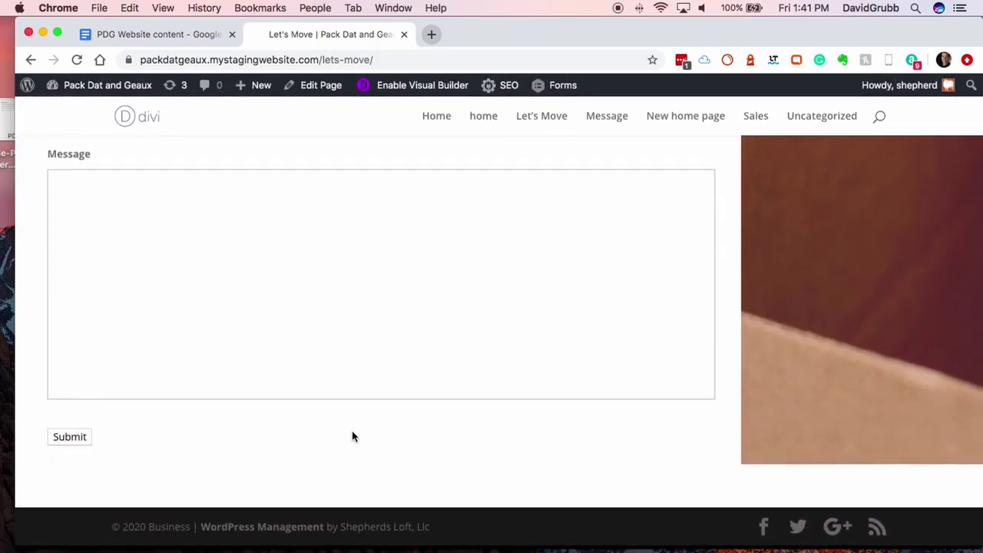
scroll(846, 454, "up", 15)
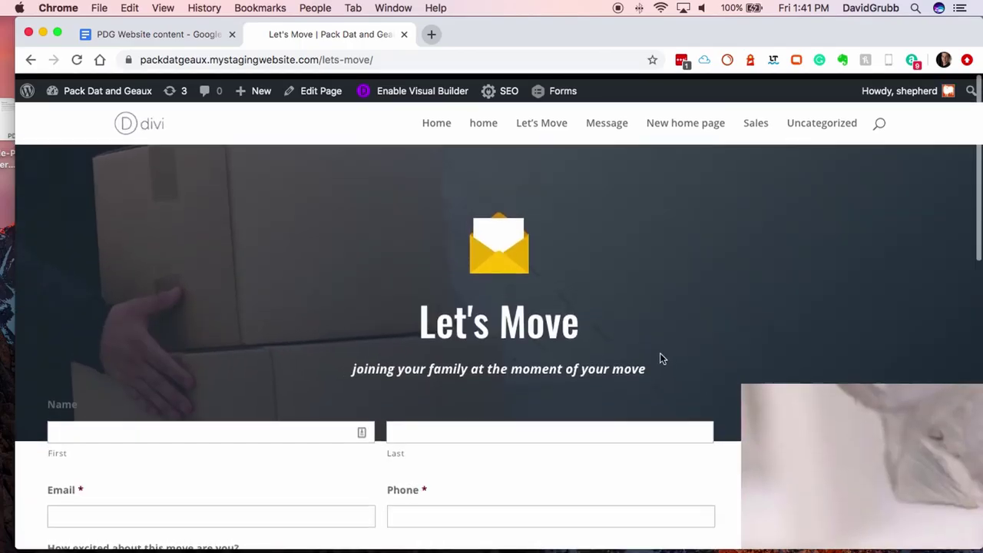
Re-enable the visual builder on the page and replace the header's envelope image with the PD&G fleur-de-lis logo
left_click(407, 63)
left_click(418, 60)
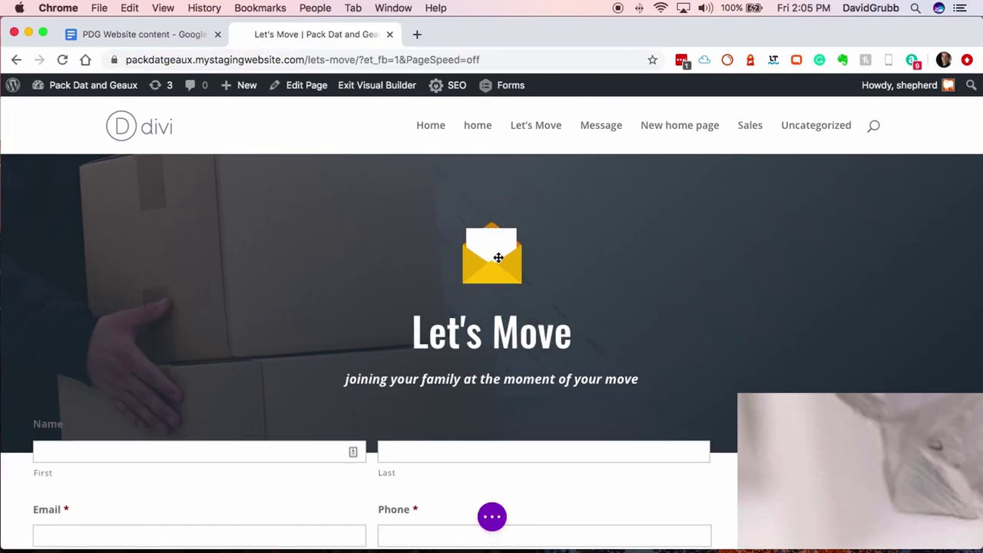
mouse_move(498, 261)
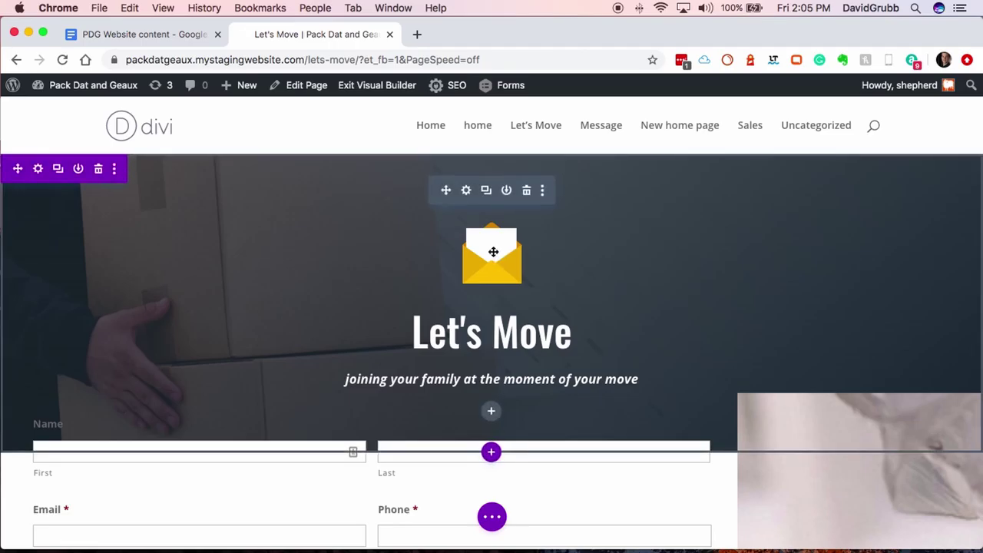
left_click(467, 192)
scroll(208, 169, "down", 5)
left_click(380, 275)
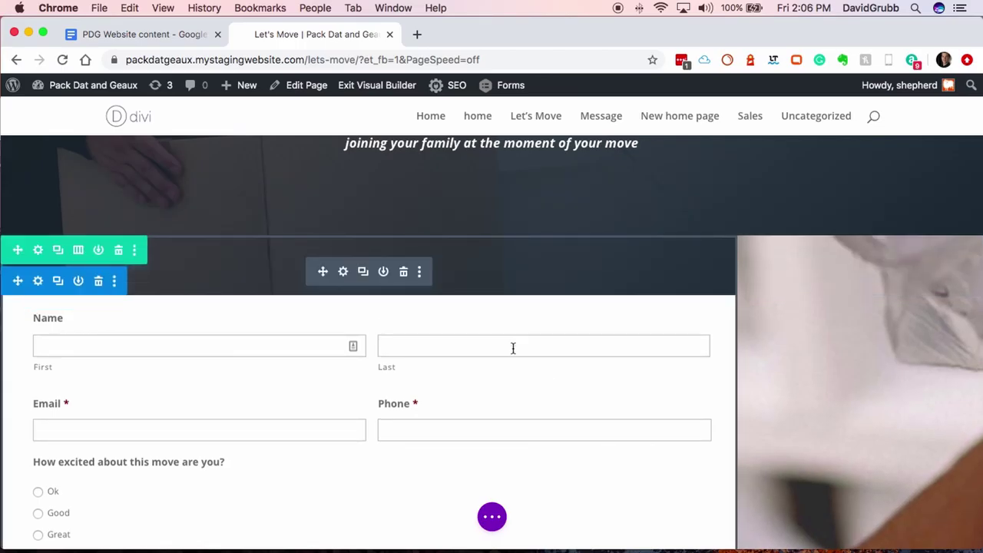
Examine the page layout from the header logo and title through the embedded form to the footer
scroll(431, 303, "up", 1)
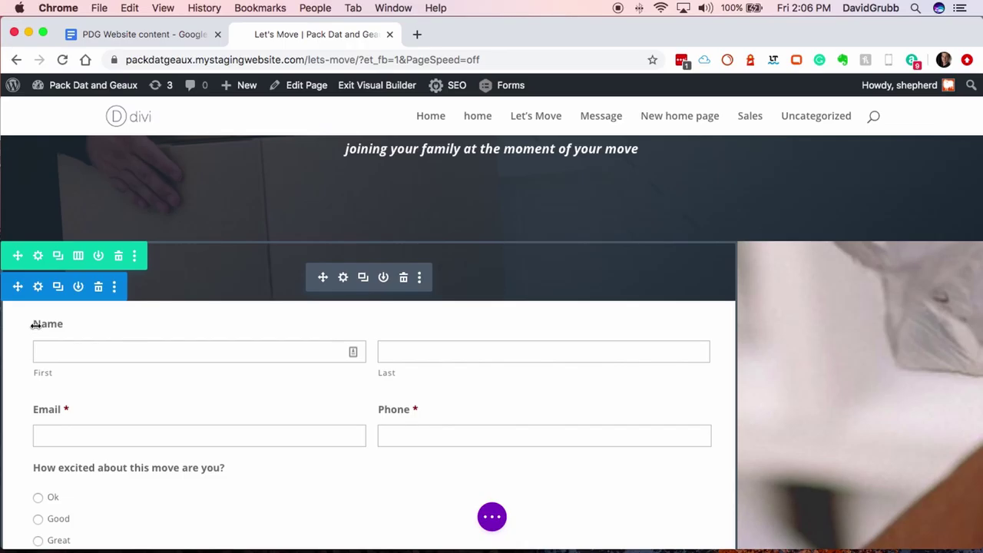
scroll(514, 376, "down", 8)
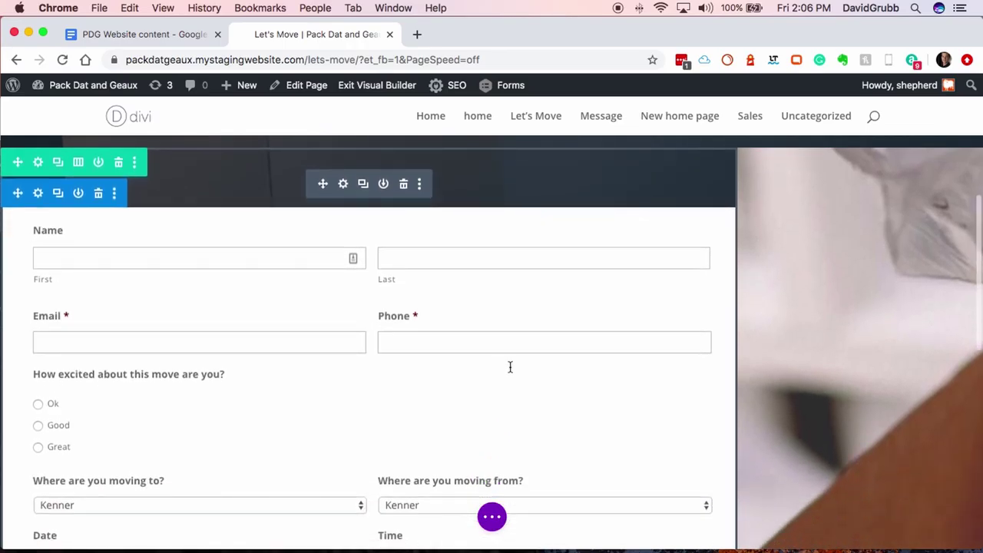
scroll(507, 363, "down", 2)
scroll(492, 364, "up", 10)
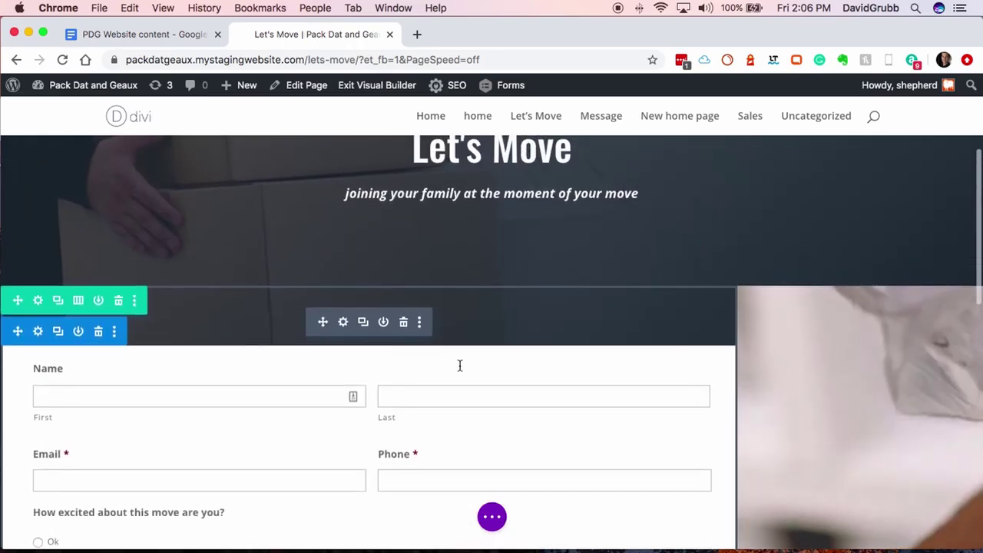
scroll(538, 338, "up", 3)
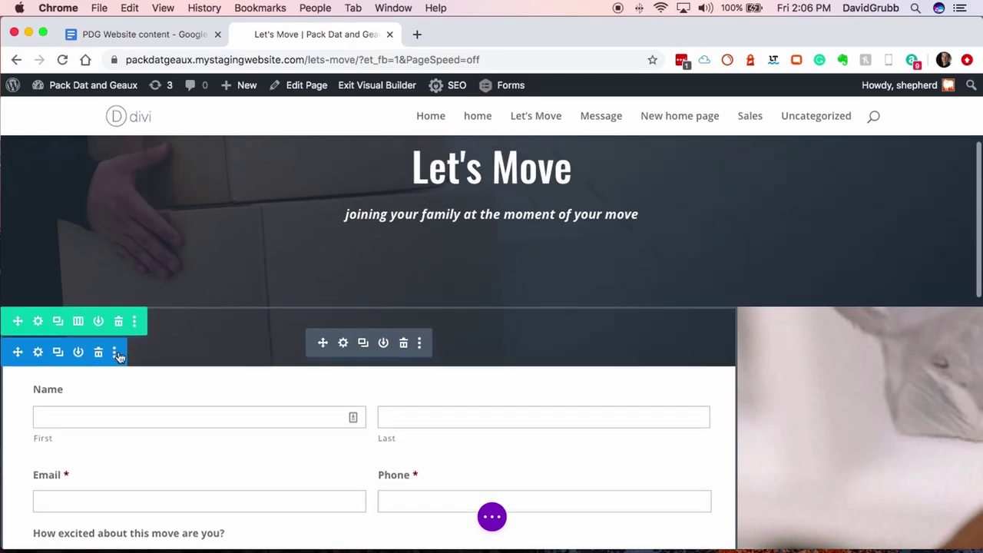
scroll(561, 330, "up", 3)
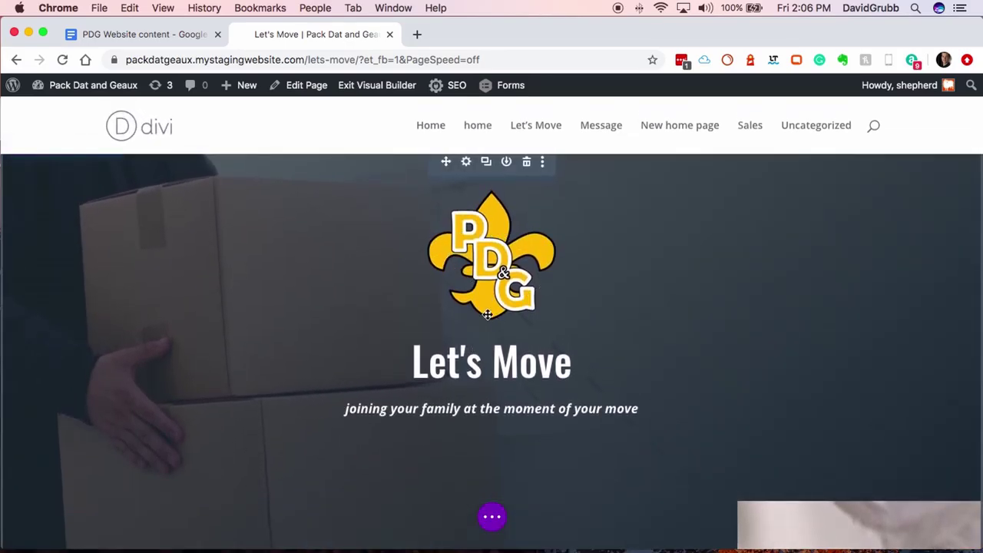
scroll(568, 384, "down", 10)
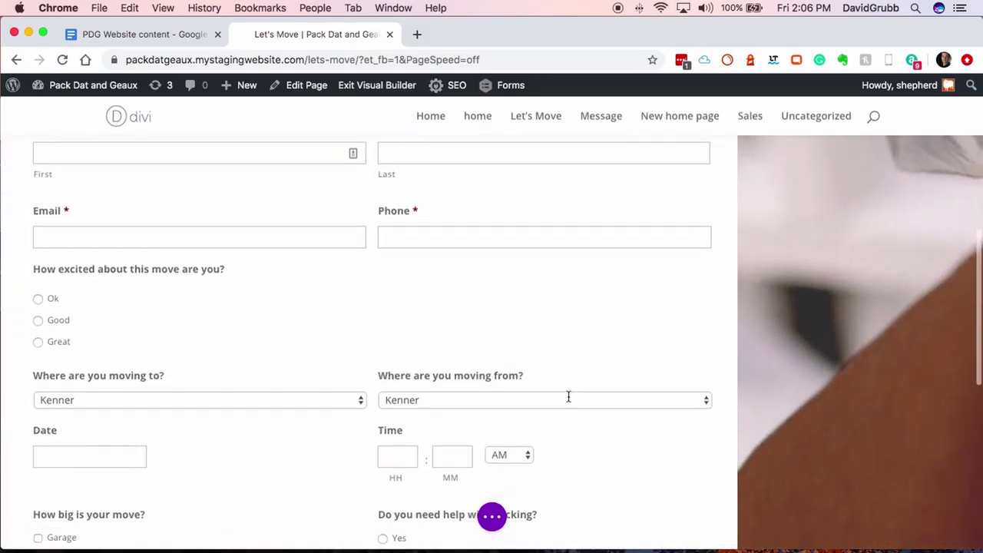
scroll(547, 386, "up", 10)
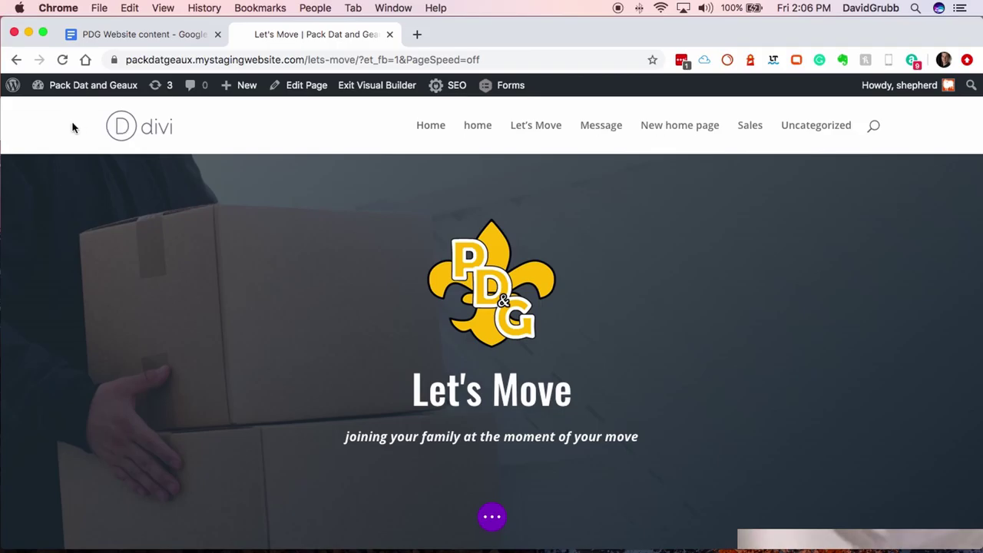
scroll(570, 375, "down", 15)
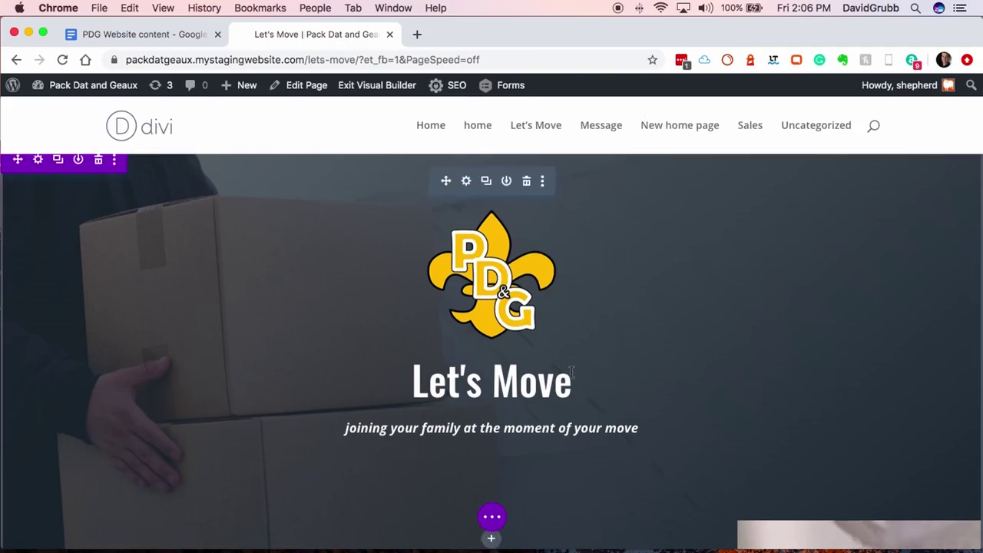
scroll(553, 466, "down", 2)
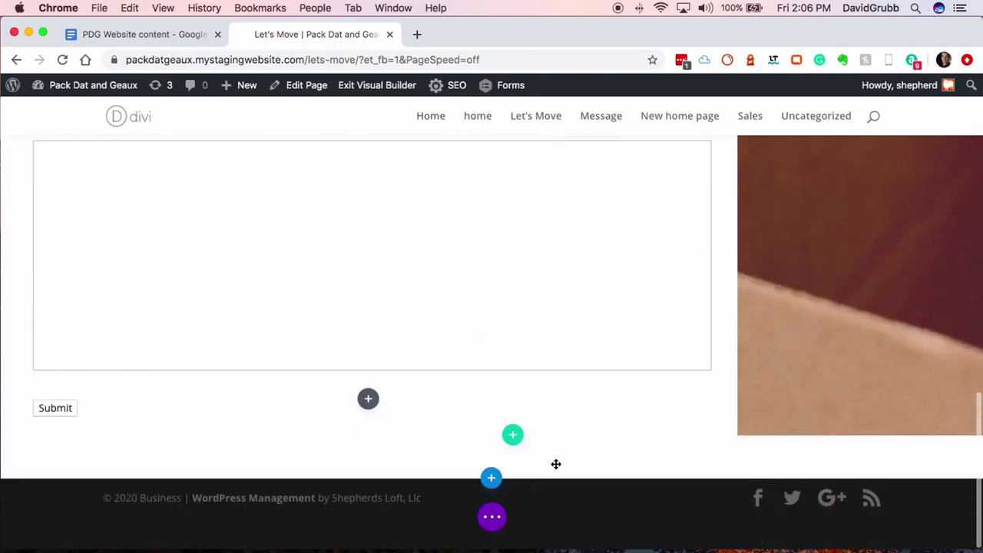
Save the "Let's Move" page and exit the visual builder
left_click(492, 519)
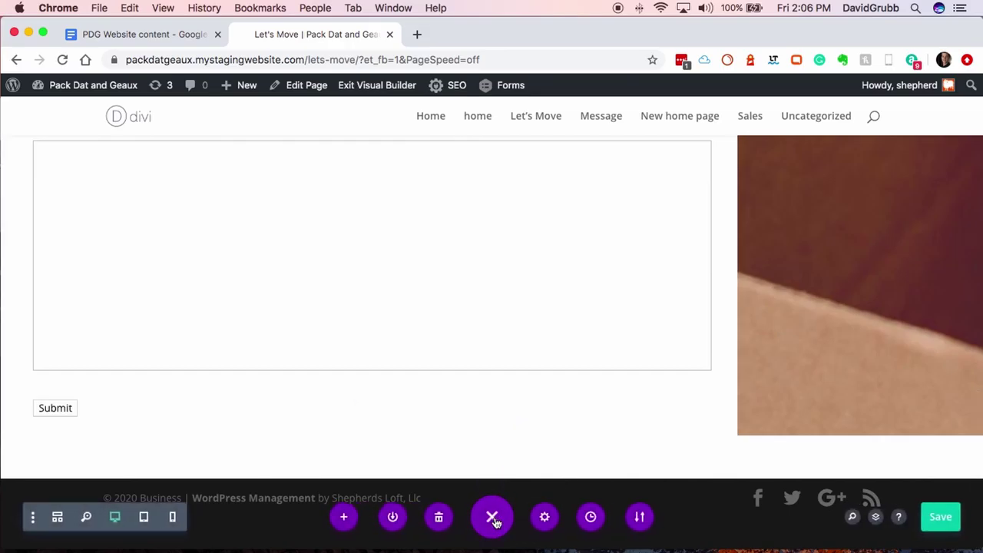
left_click(942, 517)
left_click(366, 91)
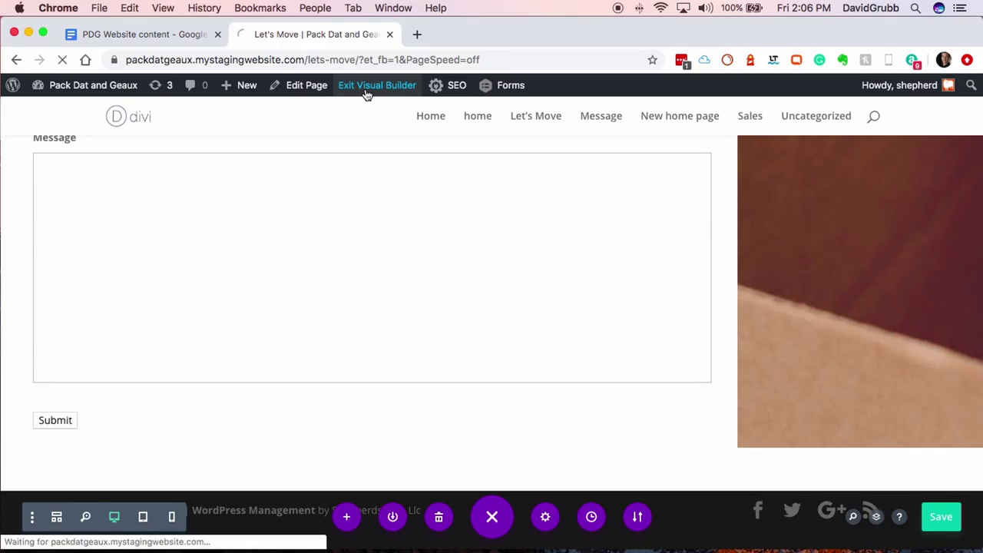
Edit the page's attributes to use the Blank Page template, update the page and view it live
left_click_drag(305, 60, 372, 60)
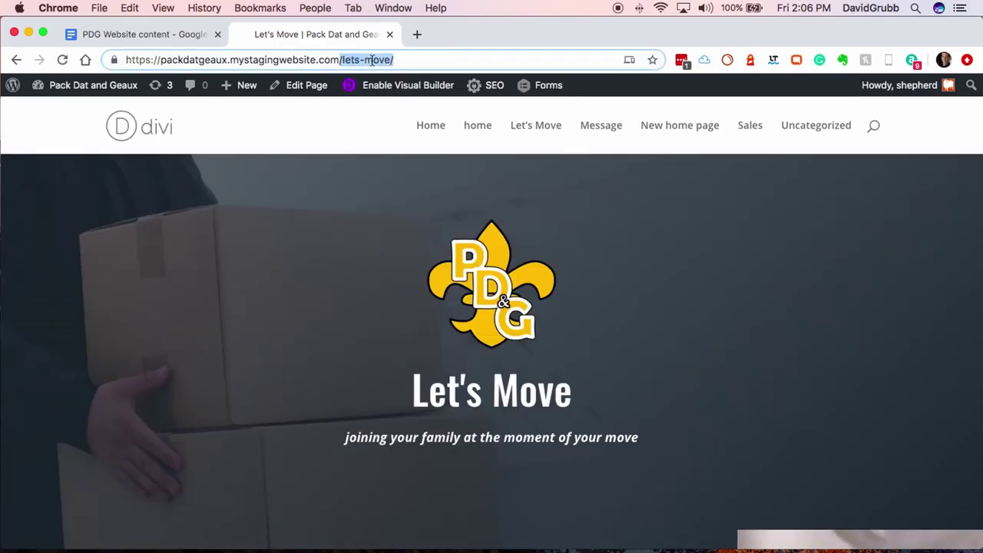
left_click(305, 92)
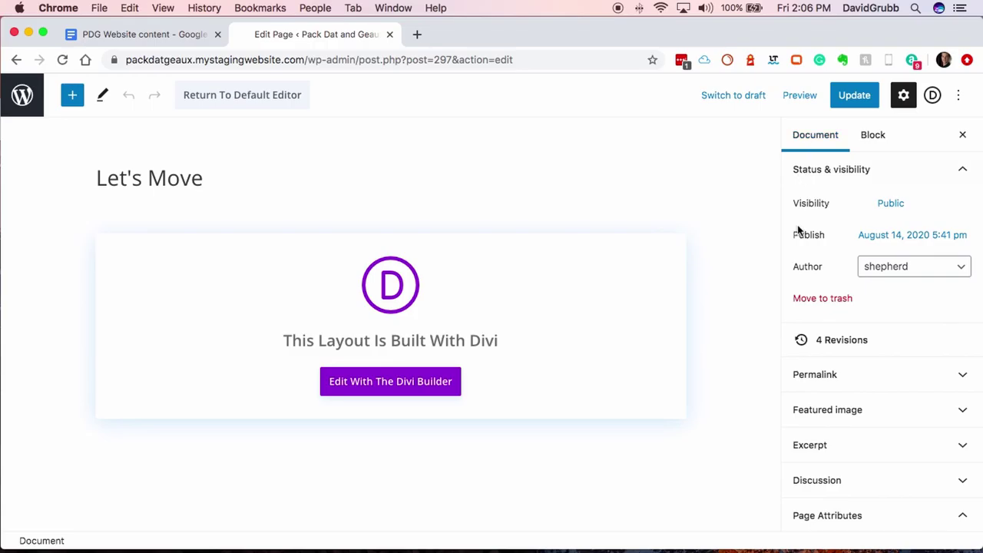
scroll(827, 378, "down", 5)
scroll(829, 376, "down", 1)
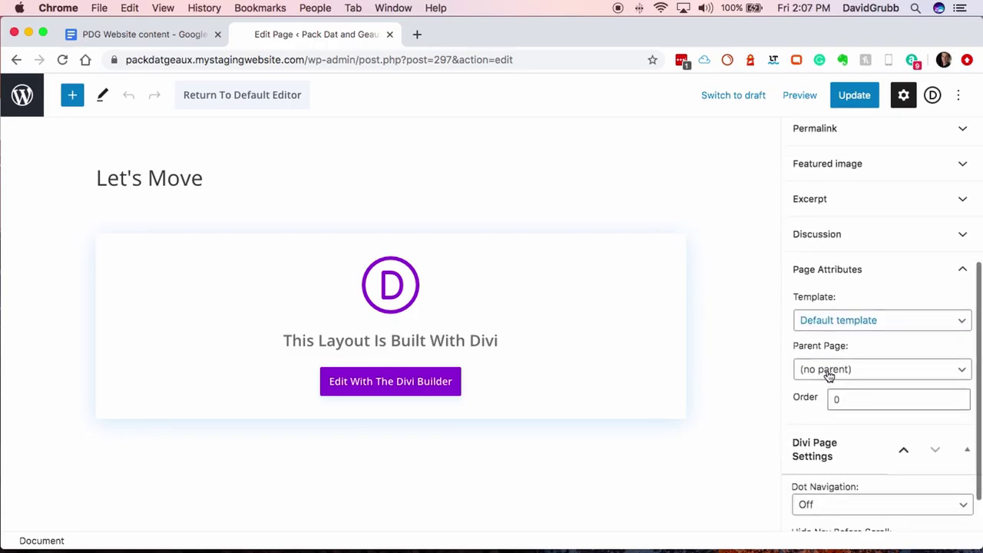
left_click(857, 320)
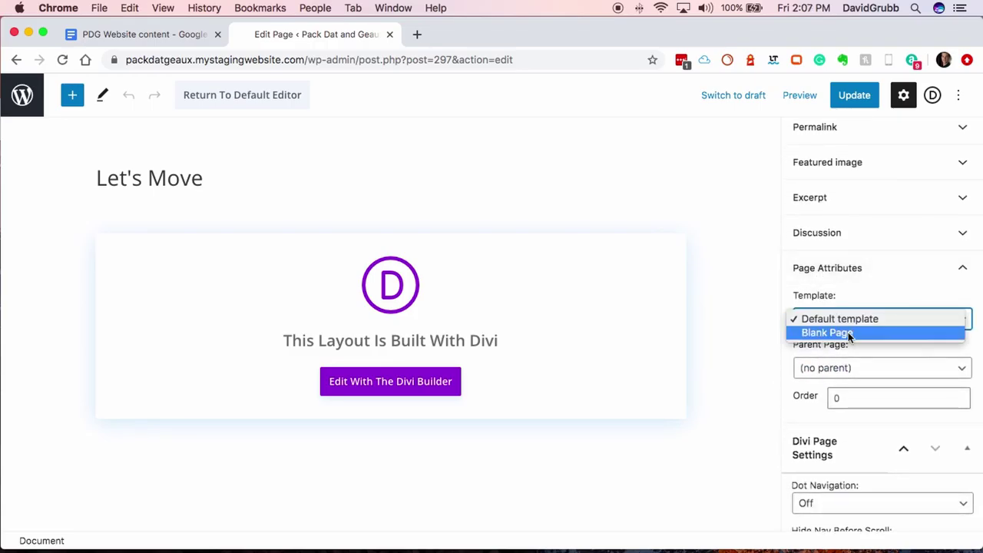
left_click(844, 341)
left_click(854, 96)
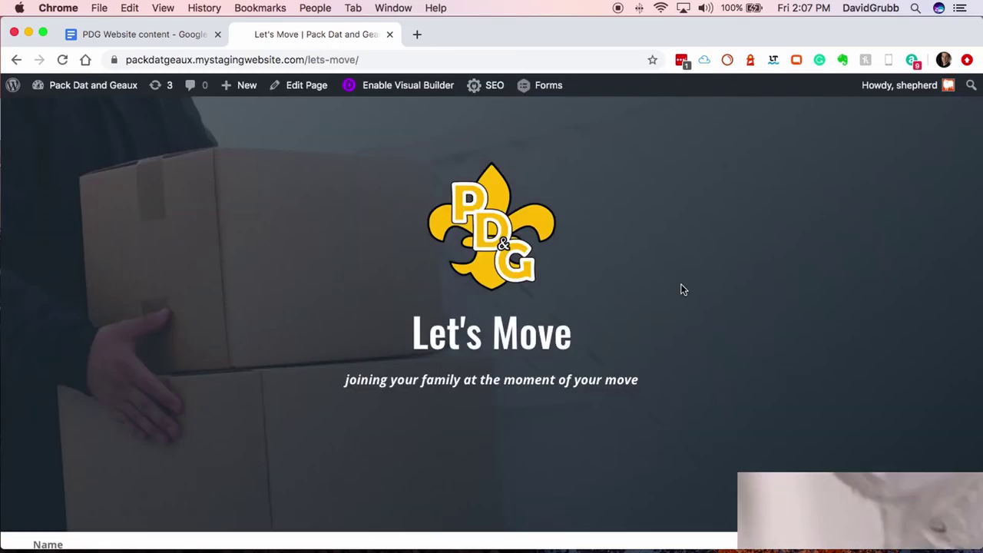
Check the top of the live "Let's Move" page, and open the site's home page to examine its header and services section
scroll(681, 289, "down", 3)
scroll(455, 209, "up", 3)
left_click_drag(305, 59, 359, 59)
key("BackSpace")
key("Return")
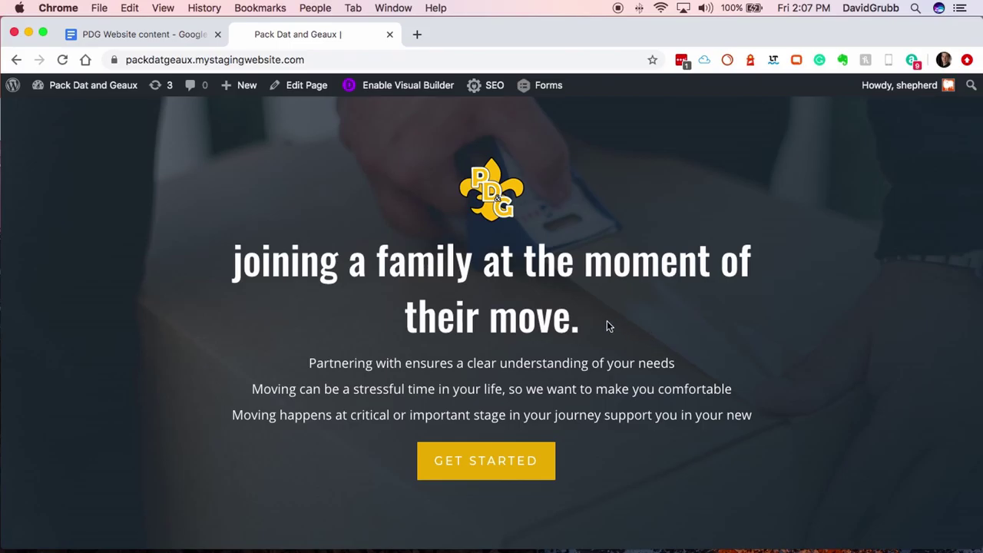
scroll(607, 331, "down", 6)
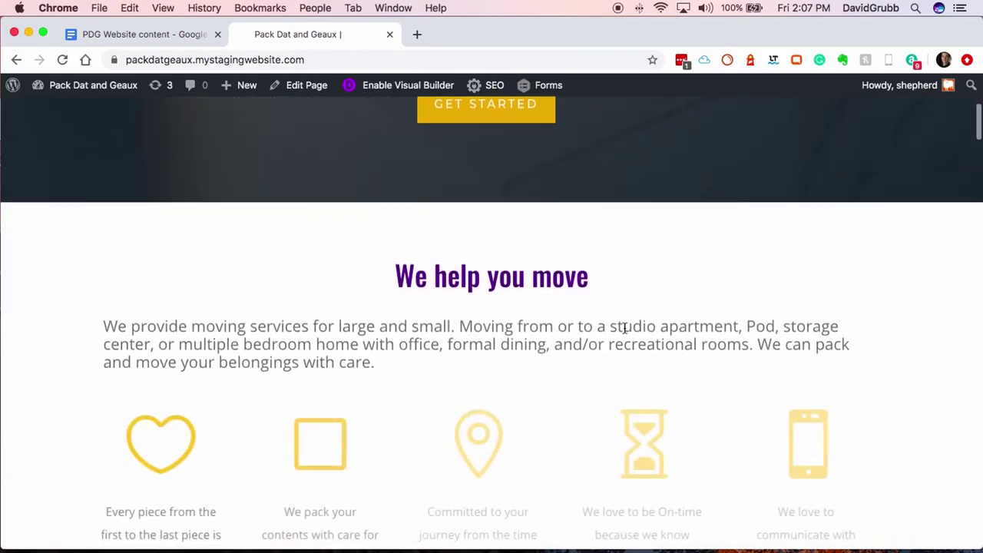
Open the home page in the visual builder and replace the header's logo image with the larger version
scroll(625, 328, "up", 7)
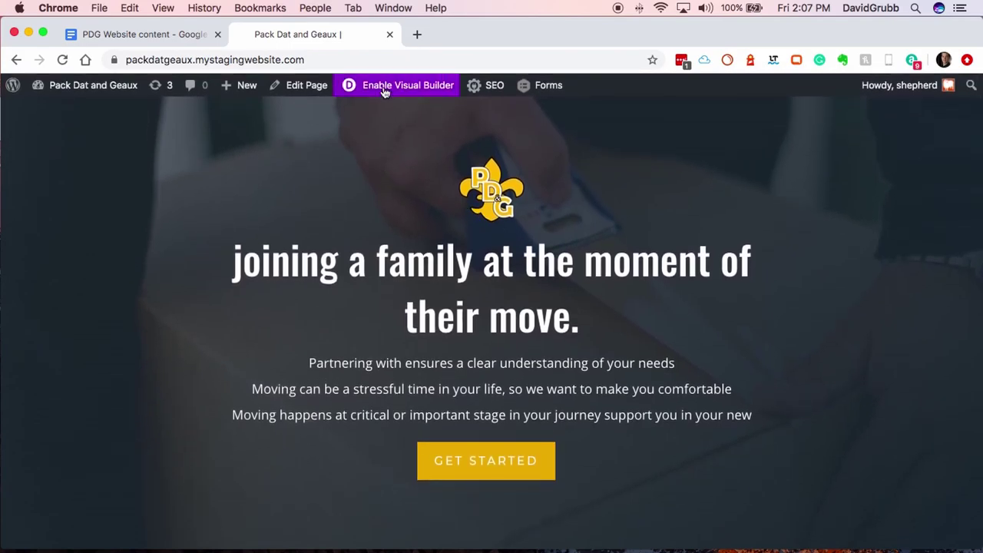
left_click(408, 85)
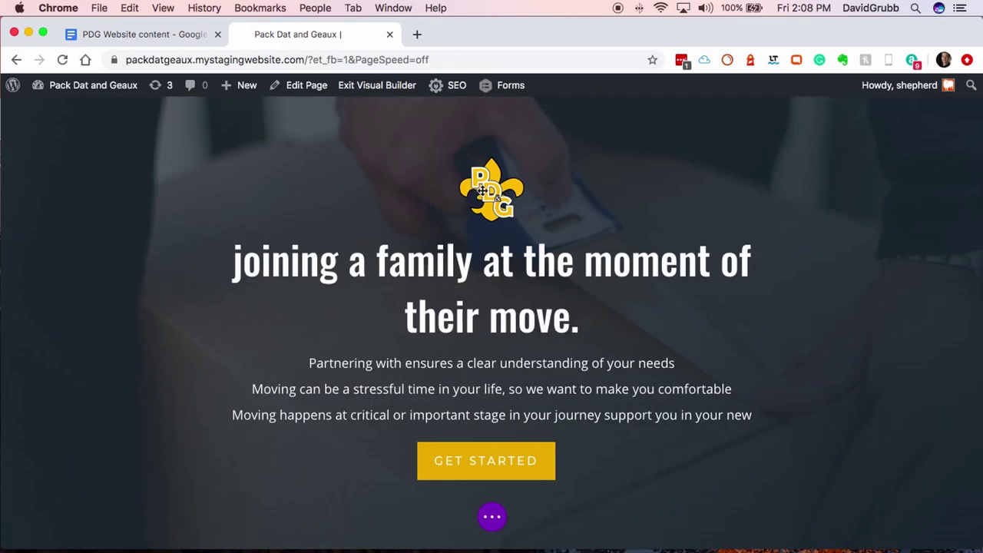
left_click(467, 132)
scroll(296, 270, "down", 5)
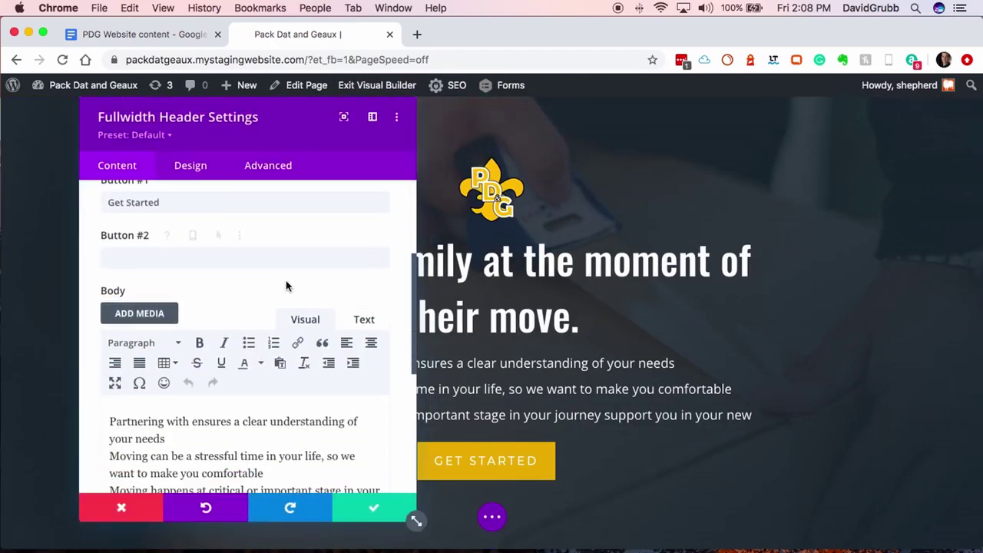
scroll(286, 284, "up", 2)
scroll(286, 284, "down", 6)
scroll(289, 287, "down", 1)
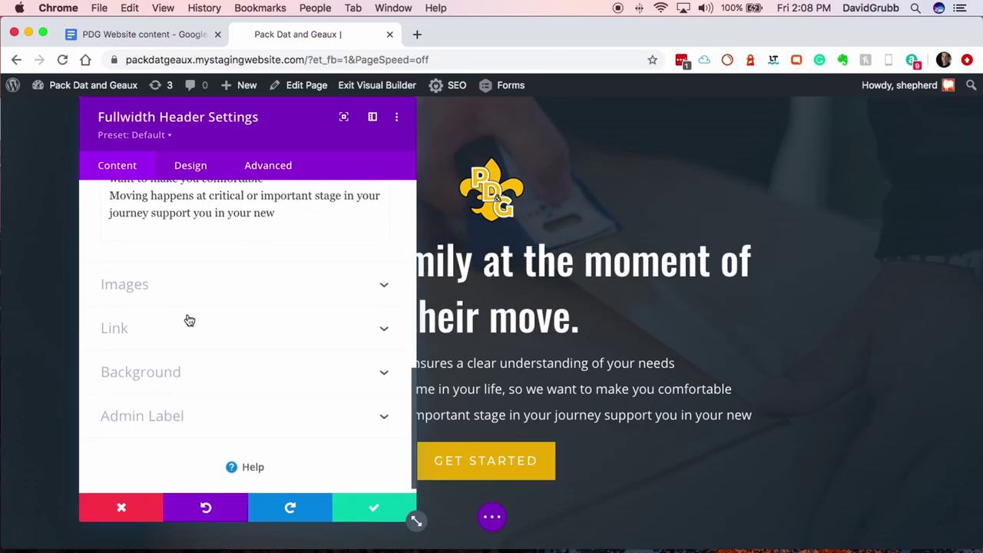
left_click(110, 281)
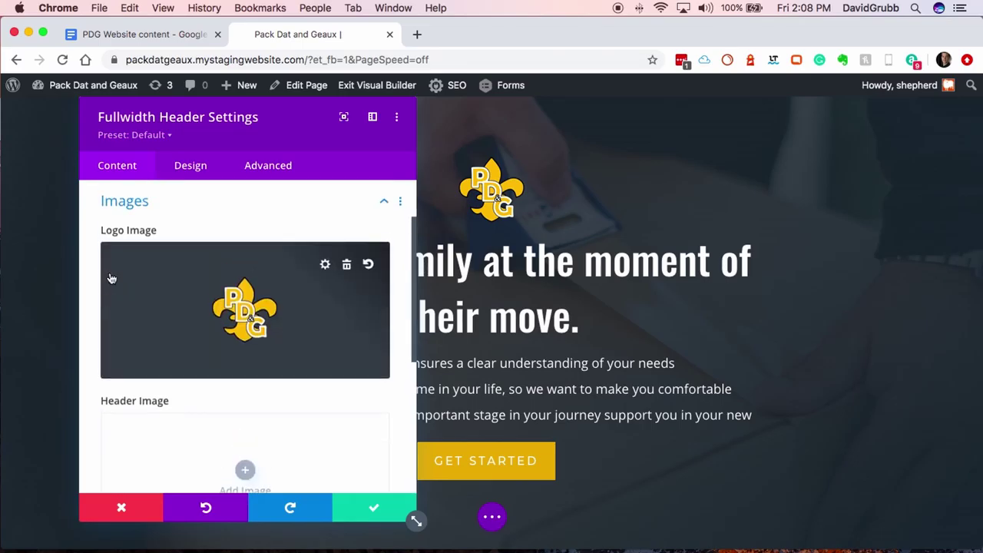
left_click(326, 266)
left_click(452, 275)
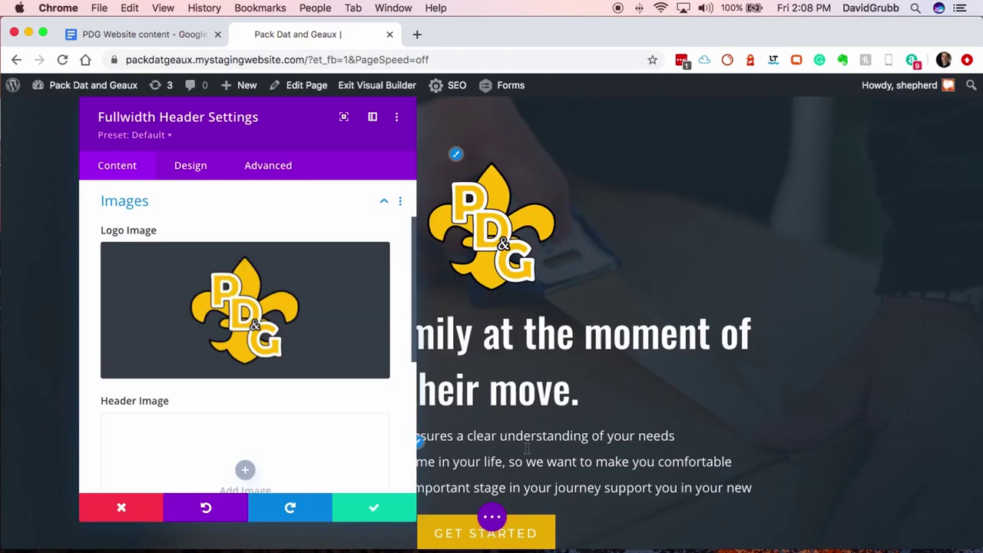
key("Escape")
scroll(477, 315, "down", 2)
scroll(476, 223, "up", 1)
scroll(476, 223, "up", 2)
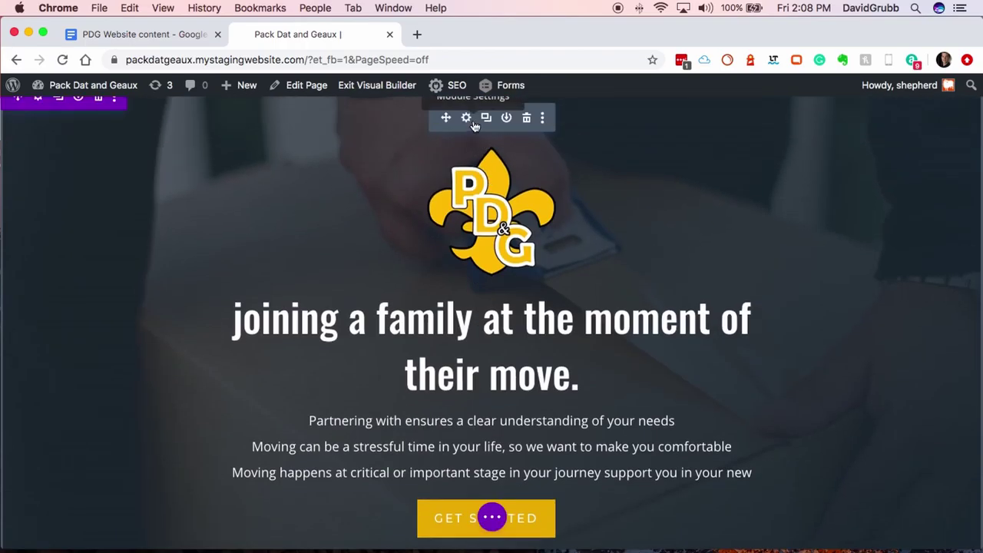
Set the header's first button text to "Let's Move", link it to /lets-move/ and save the header settings
left_click(463, 116)
triple_click(163, 238)
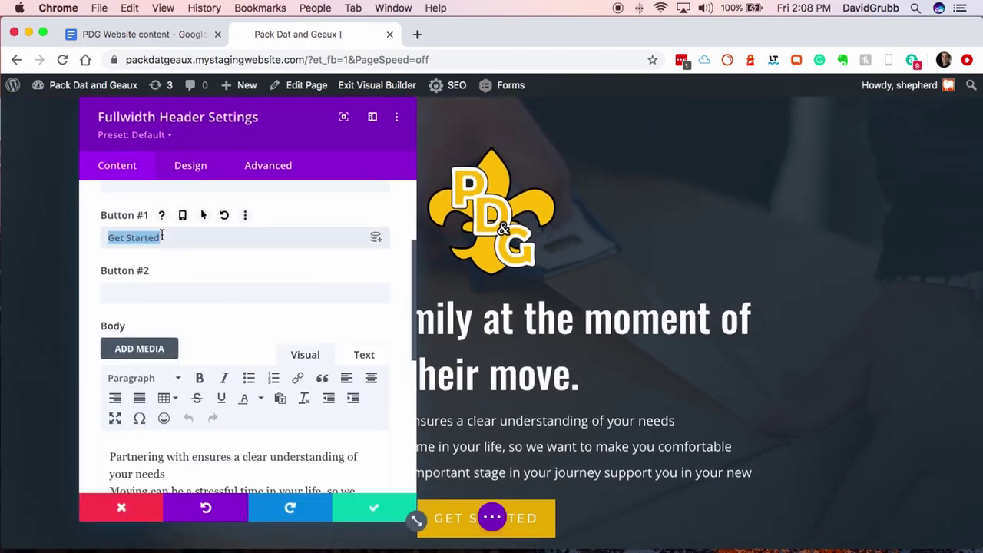
type("Let's Move")
scroll(193, 377, "down", 5)
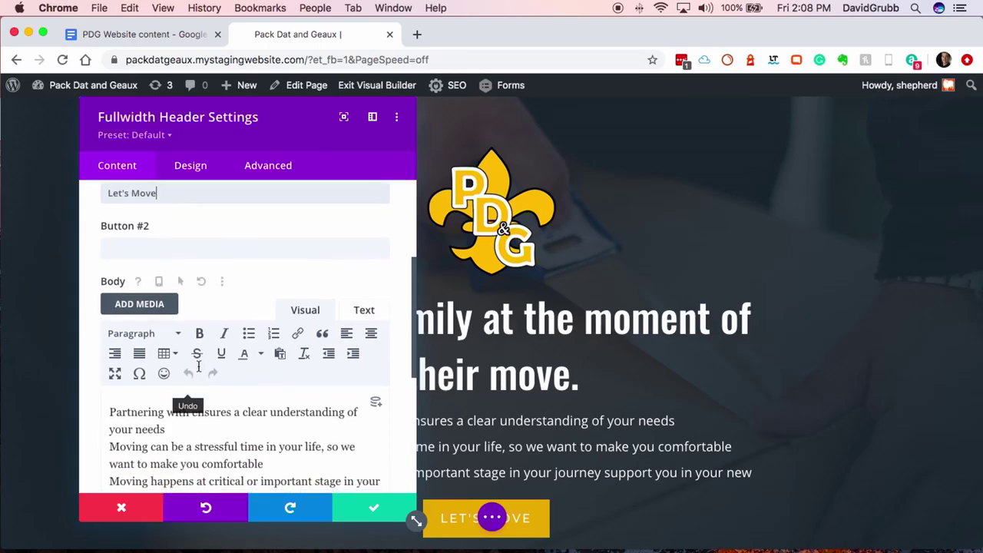
left_click(127, 328)
left_click(145, 254)
type("/lets-move/")
left_click(146, 364)
key("Return")
Set the link of the Let's Move button in the How It Works section to /lets-move/ and save it
scroll(394, 432, "down", 10)
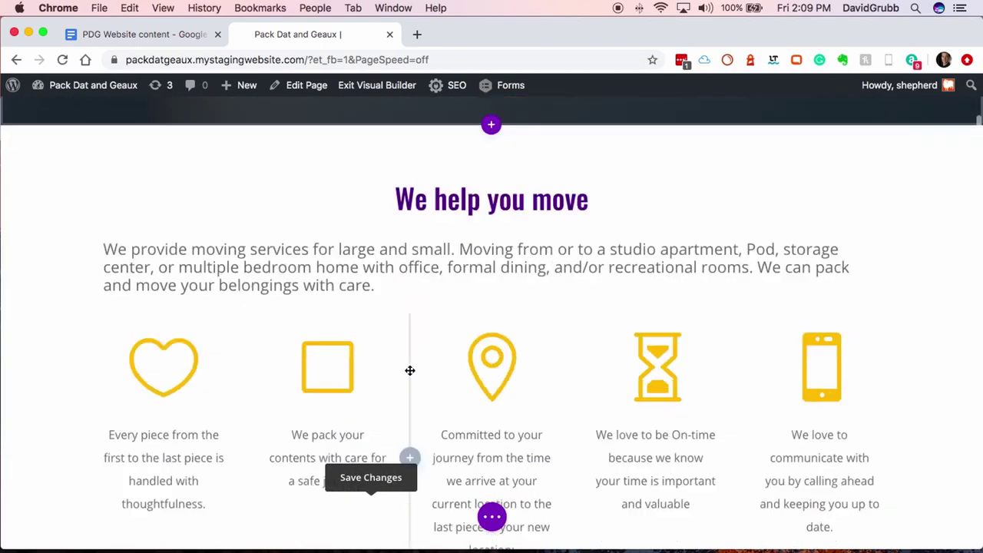
scroll(559, 254, "down", 3)
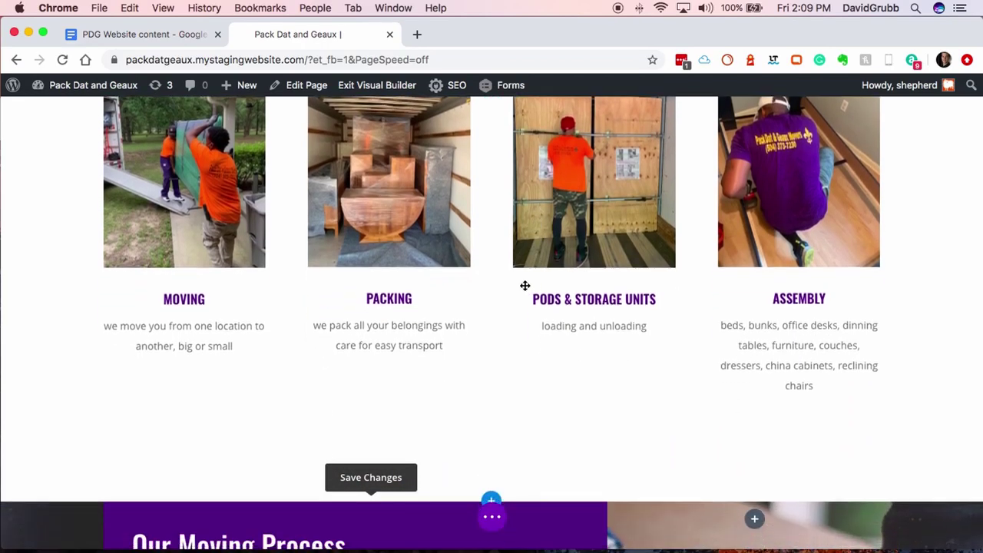
scroll(479, 311, "down", 10)
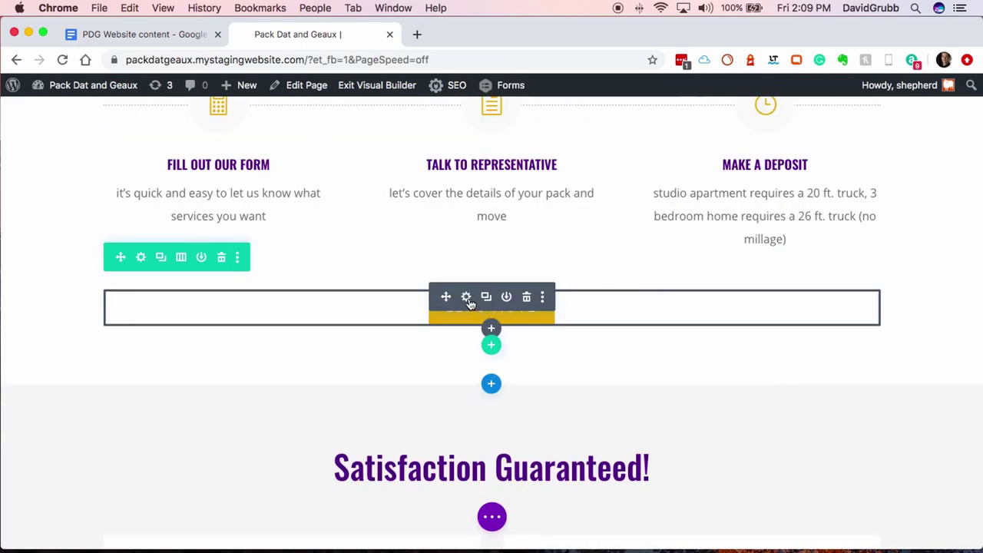
left_click(467, 297)
left_click(110, 335)
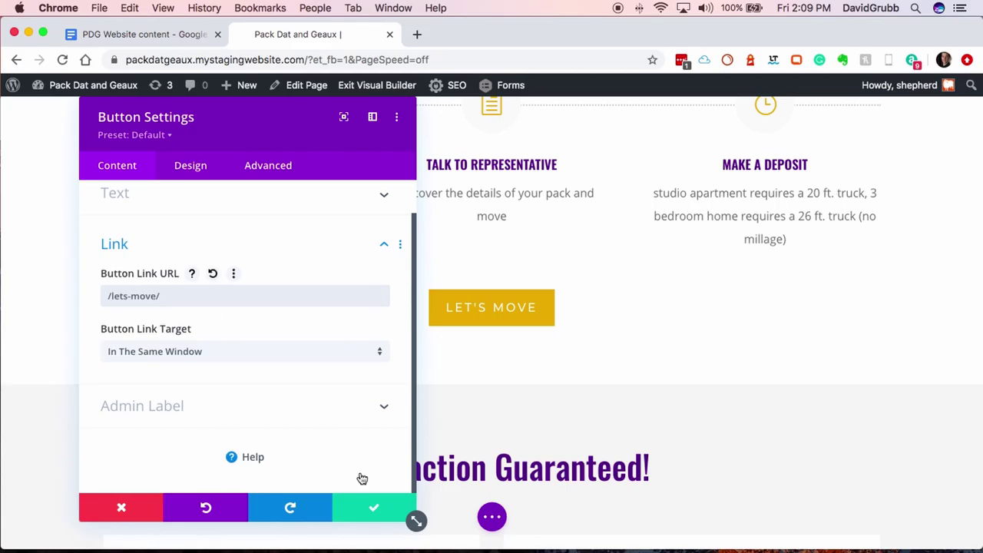
left_click(374, 507)
Open the settings of the Let's Move button under "Are you ready for a moving partner!" and save them
scroll(536, 410, "down", 10)
scroll(535, 410, "down", 10)
left_click(674, 356)
left_click(373, 507)
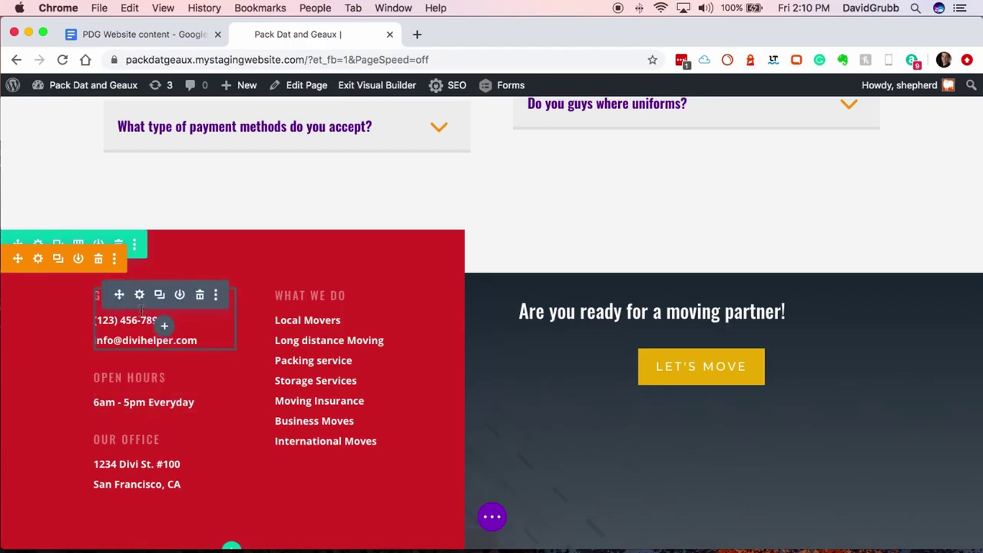
Delete the contact, open hours, office and What We Do modules from the red footer row
left_click(201, 297)
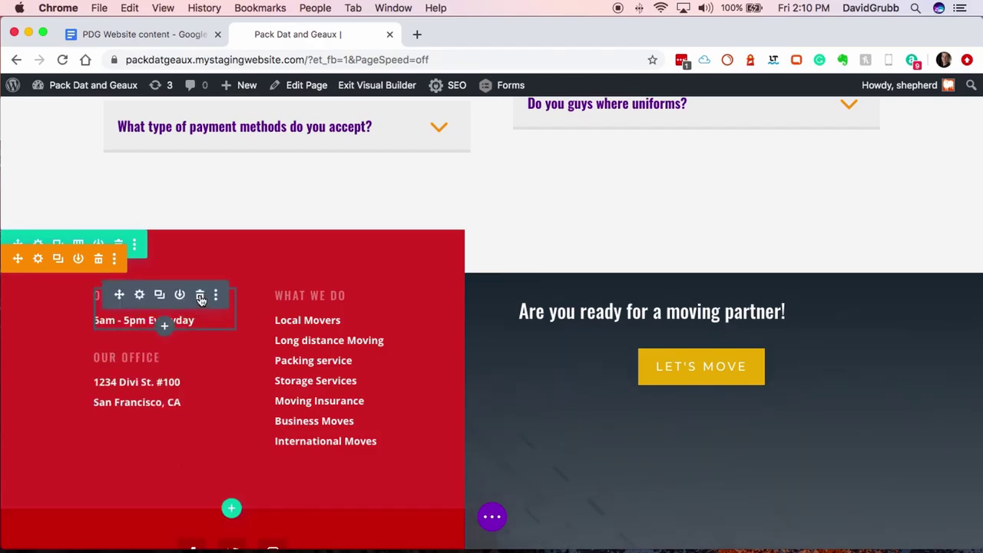
left_click(200, 297)
left_click(201, 296)
left_click(381, 296)
Change the emptied footer row to a single column and move the "Are you ready for a moving partner!" heading and button into it
left_click(78, 245)
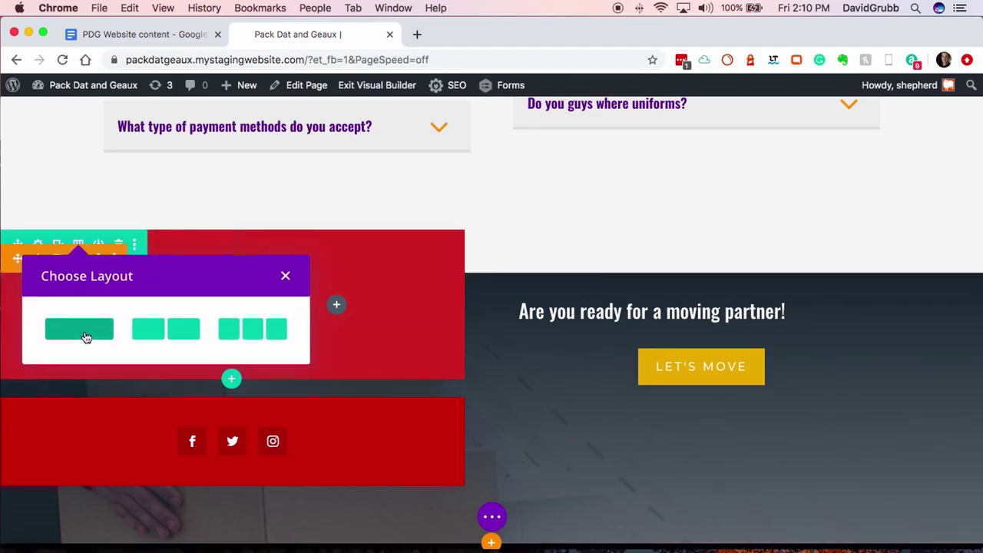
left_click(86, 337)
left_click_drag(658, 307, 250, 302)
left_click_drag(684, 321, 254, 348)
Change the backgrounds of the footer's call-to-action row and social icons row to purple
left_click(38, 243)
left_click_drag(169, 121, 548, 126)
left_click(532, 461)
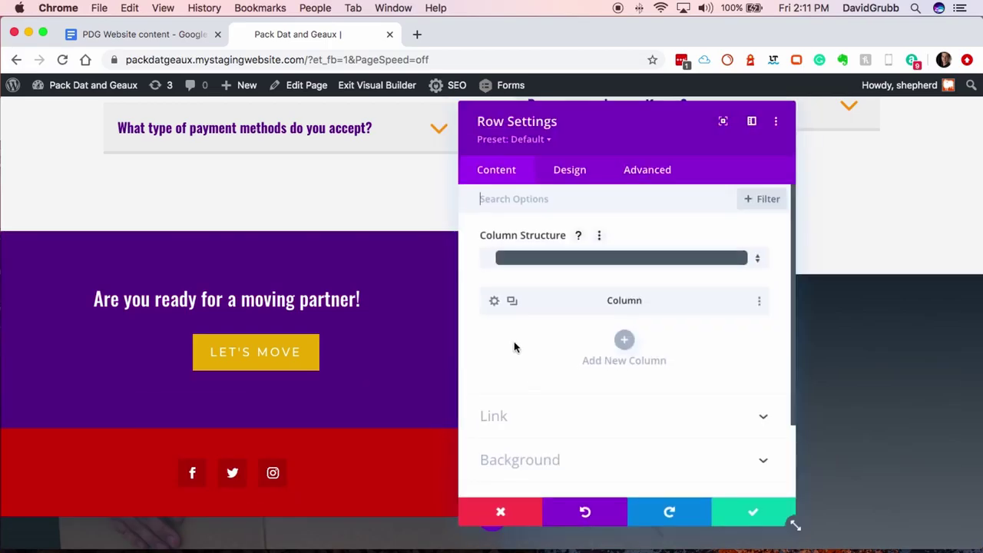
scroll(514, 346, "down", 5)
left_click(753, 513)
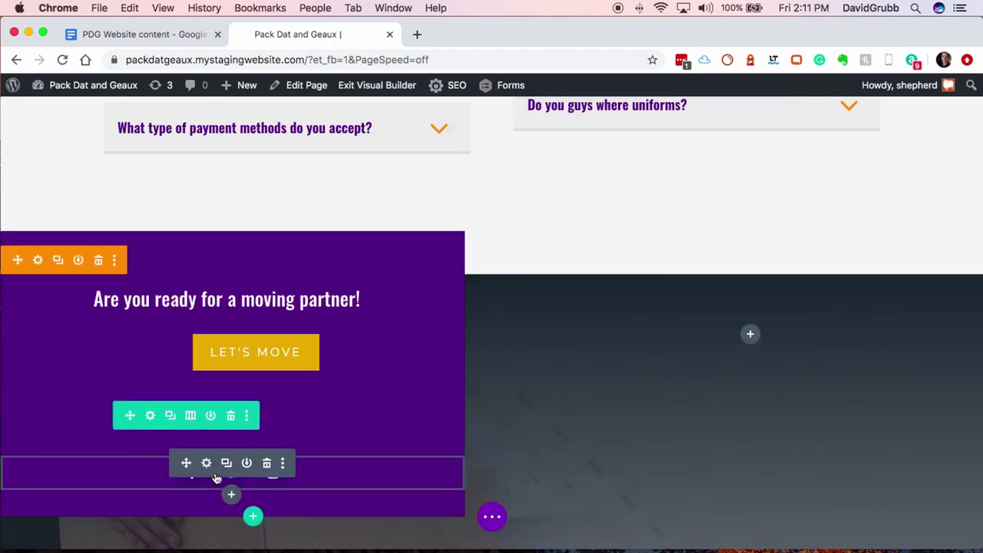
Examine the home page's questions, How It Works and service-area sections, and show the builder's page controls
scroll(655, 467, "up", 5)
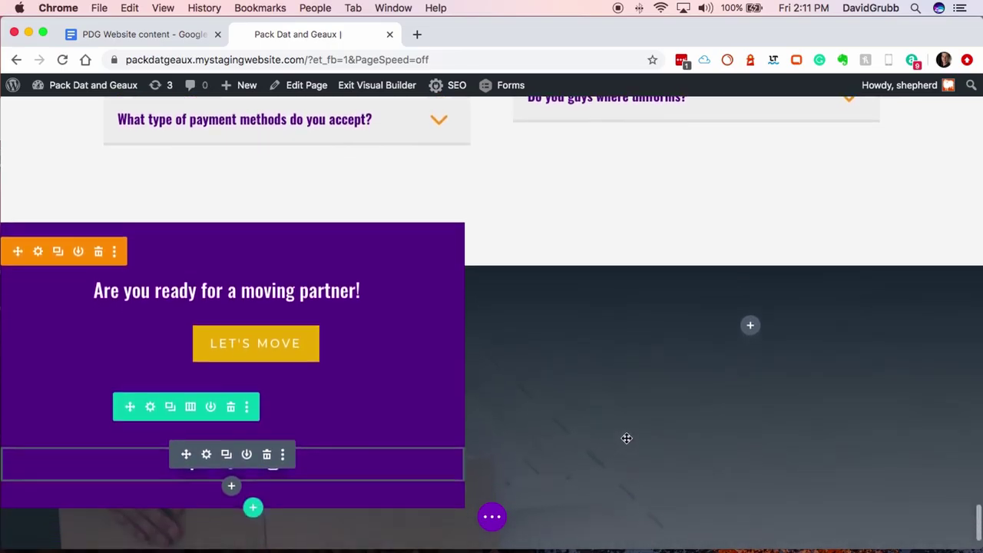
scroll(620, 378, "up", 6)
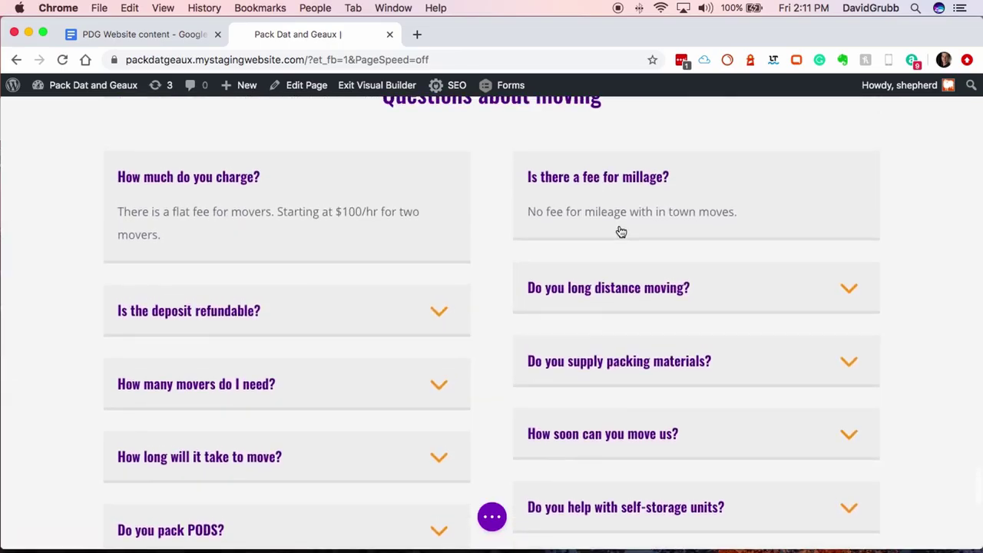
scroll(440, 302, "down", 1)
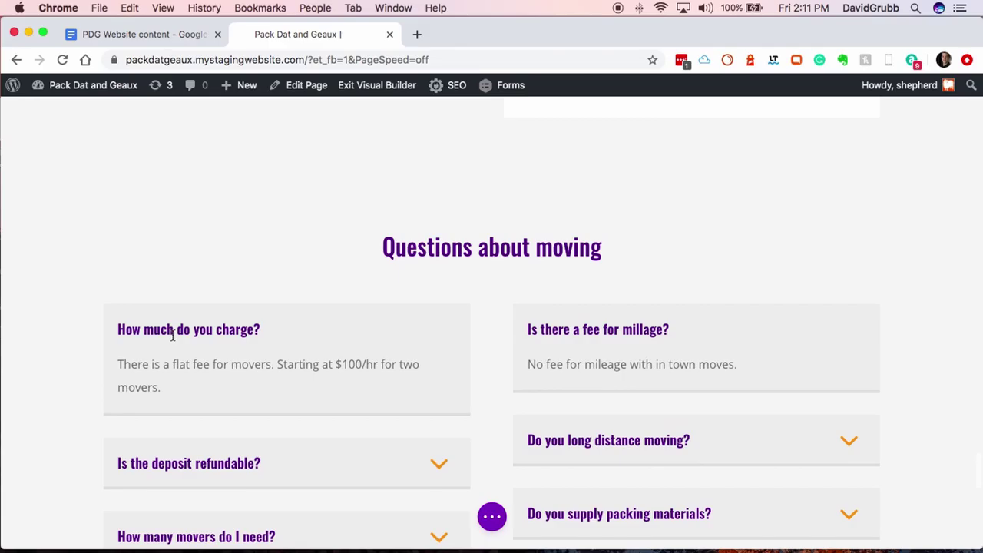
scroll(364, 204, "up", 5)
scroll(576, 258, "up", 15)
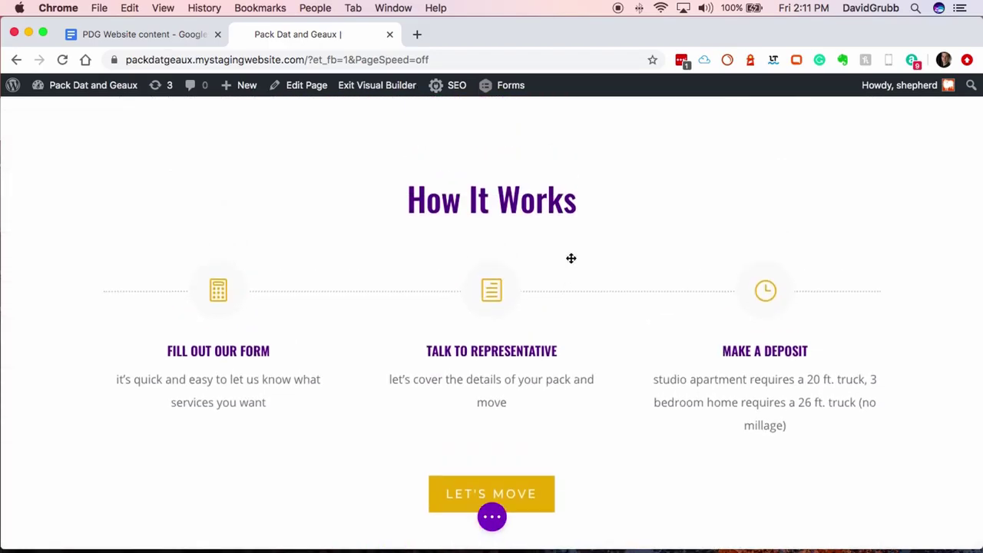
scroll(572, 259, "up", 15)
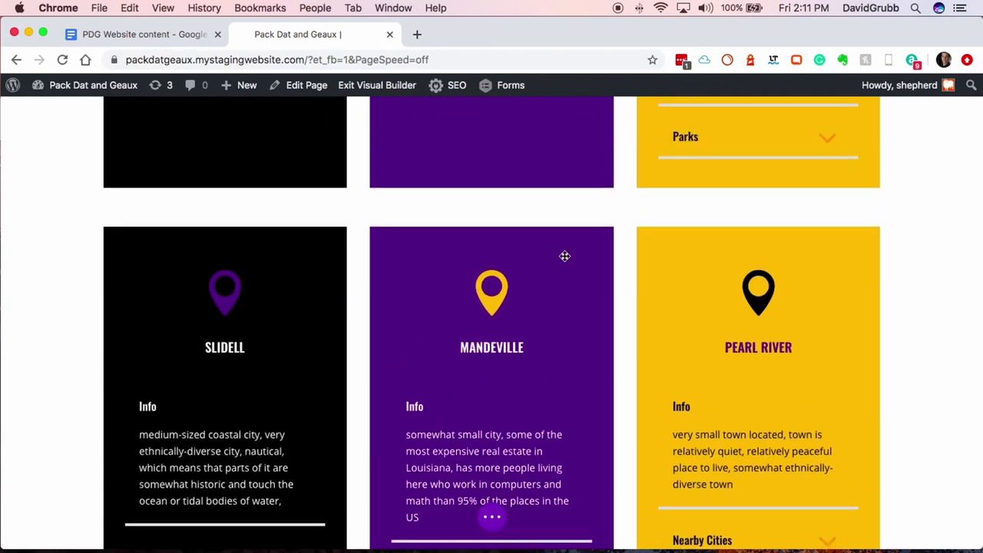
left_click(494, 520)
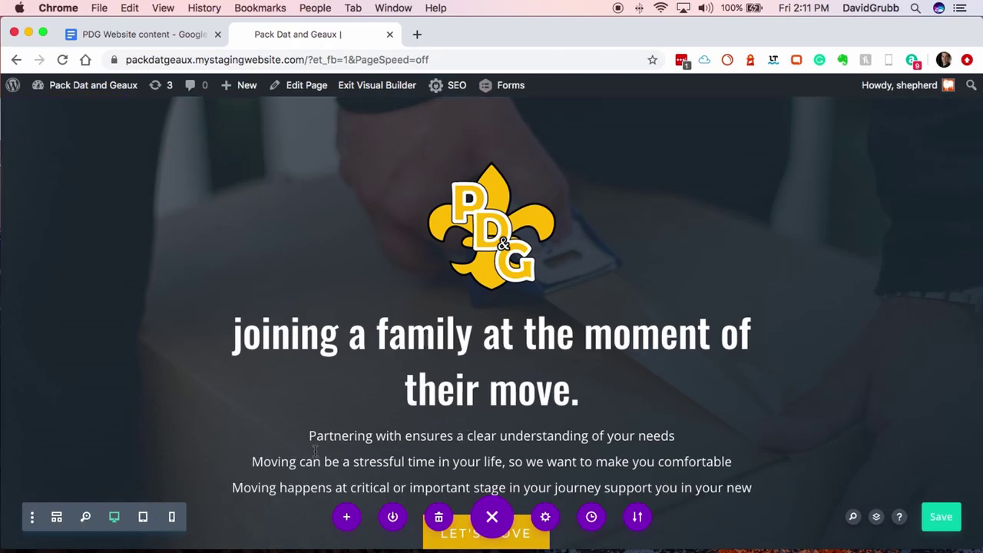
Change the first line of the header's body text to "Partnering together ensures a clear understanding of your needs"
scroll(664, 418, "down", 3)
double_click(388, 308)
type("together")
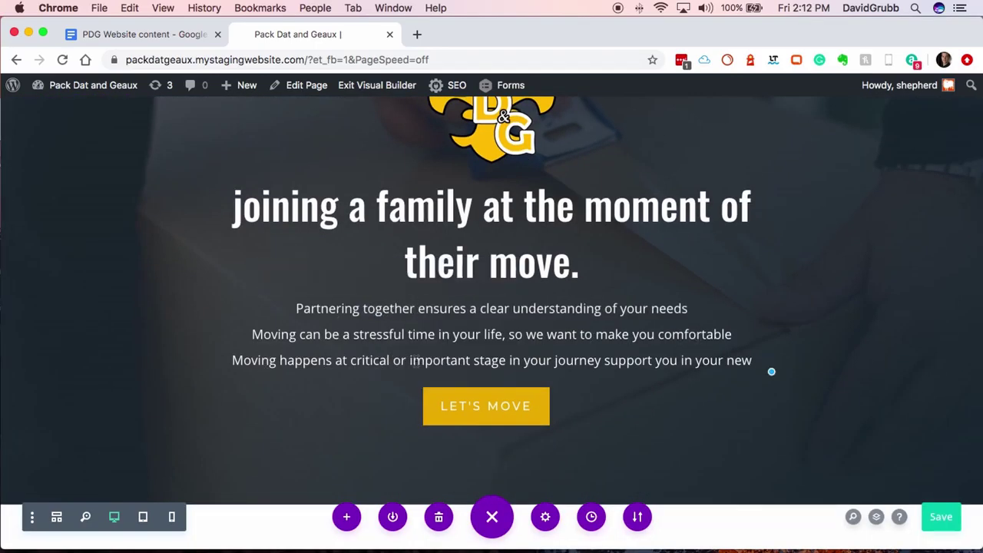
Reword the header body's third line to "Moving happens at an important stage in your journey. We are here to support you."
key("alt+BackSpace")
key("alt+BackSpace")
type("age in your")
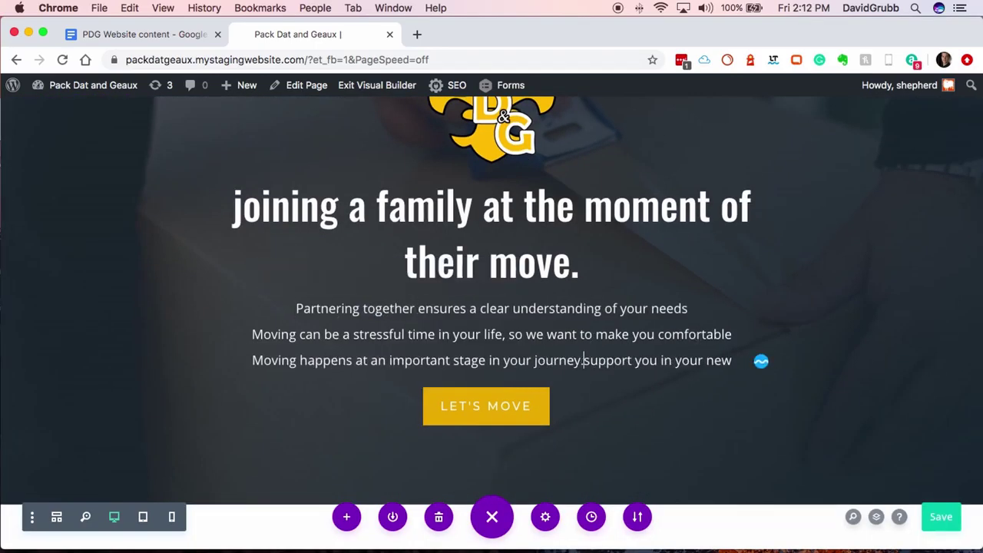
type(" journey. We are here to")
key("alt+Delete")
key("alt+Delete")
key("alt+Delete")
type(".")
Set the text line height of the paragraph under "We help you move" to 32px and save the module
scroll(491, 307, "down", 5)
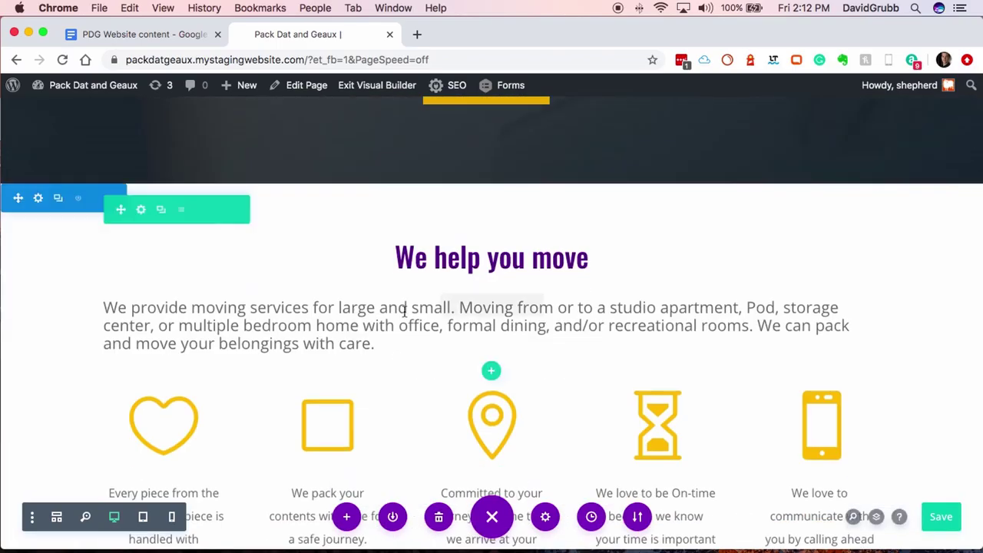
left_click(123, 284)
left_click(491, 235)
scroll(640, 315, "down", 3)
scroll(584, 338, "up", 2)
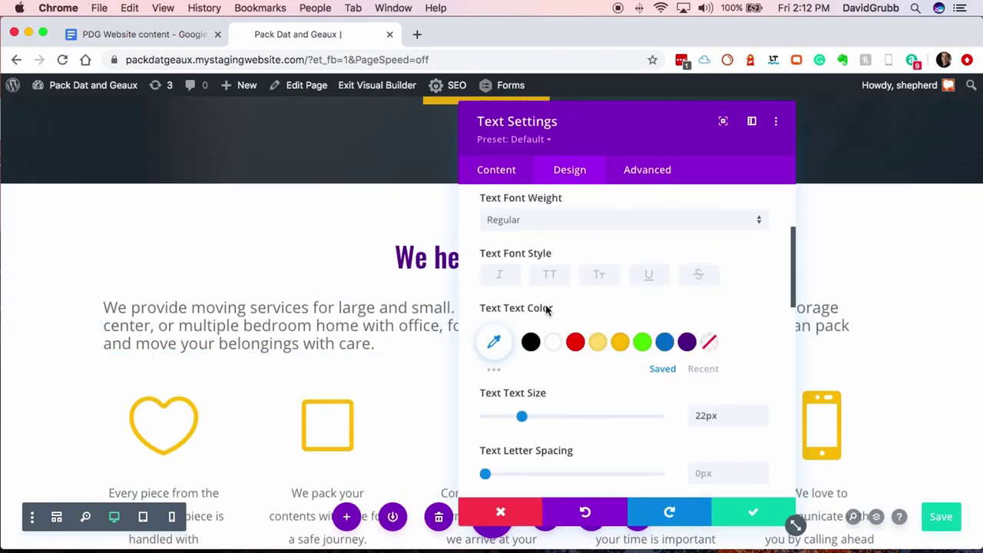
scroll(691, 368, "down", 2)
left_click_drag(702, 376, 763, 379)
left_click(763, 379)
type("28px")
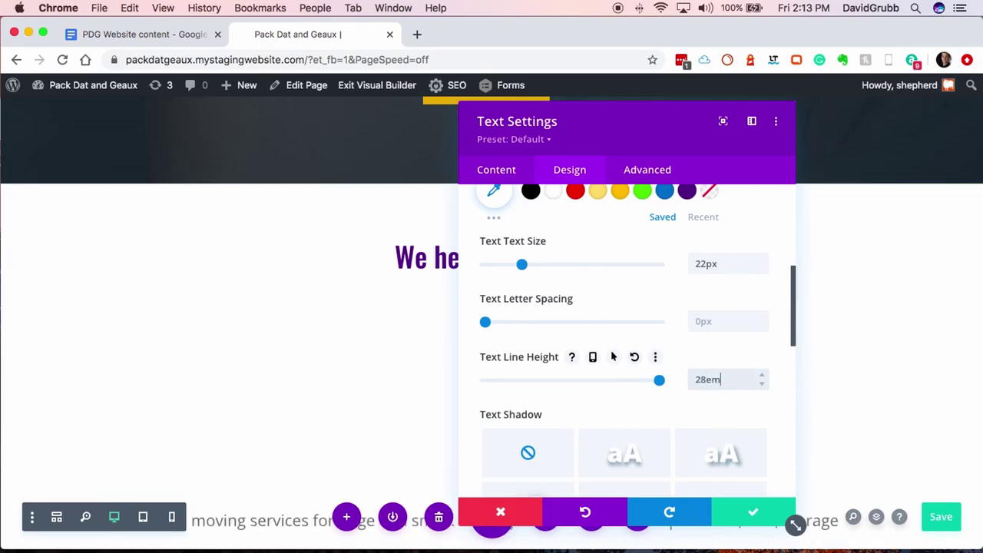
key("Up")
key("Up")
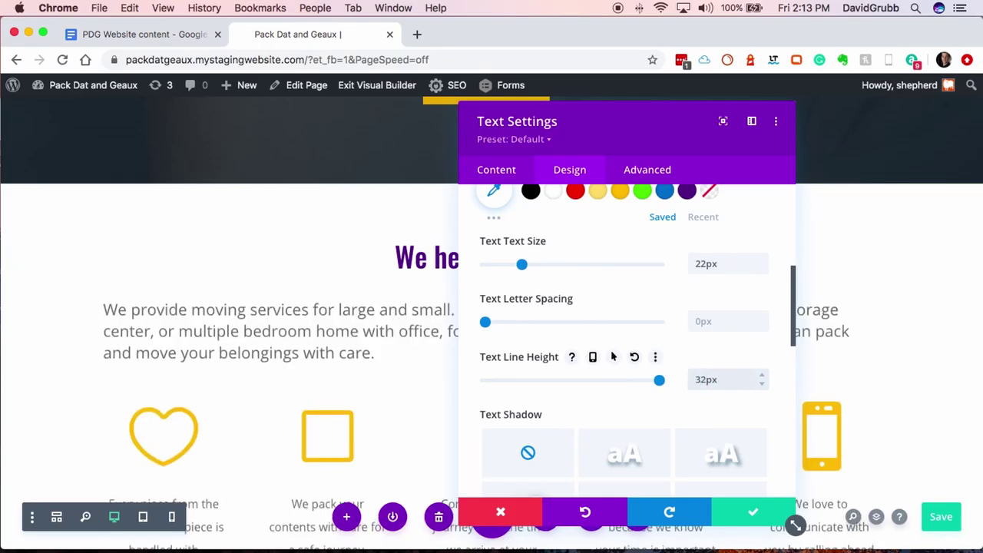
left_click(753, 511)
Save the page and preview it in phone view, checking the header and the moving and packing sections
scroll(911, 391, "down", 15)
left_click(171, 516)
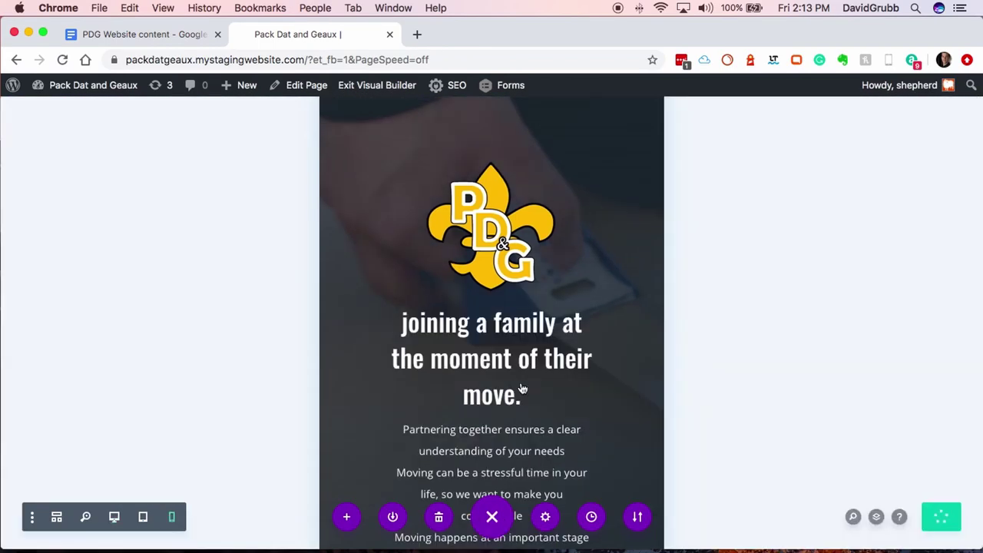
scroll(521, 390, "down", 15)
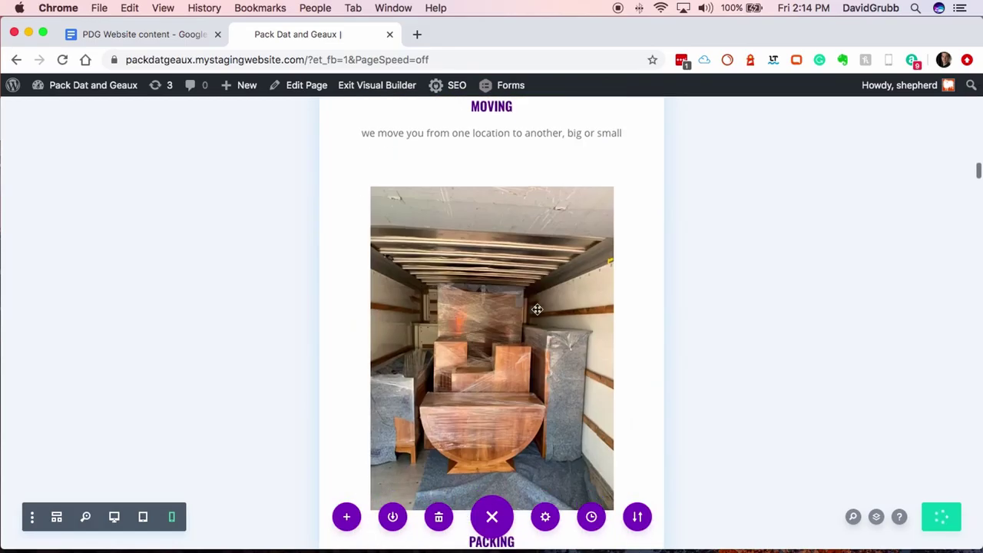
scroll(537, 309, "down", 15)
Change the area name in the service-area heading so it reads "We Serve the Lousianna Area"
left_click(401, 327)
double_click(538, 325)
type("Lousianna")
key("Delete")
key("Delete")
key("Delete")
key("Delete")
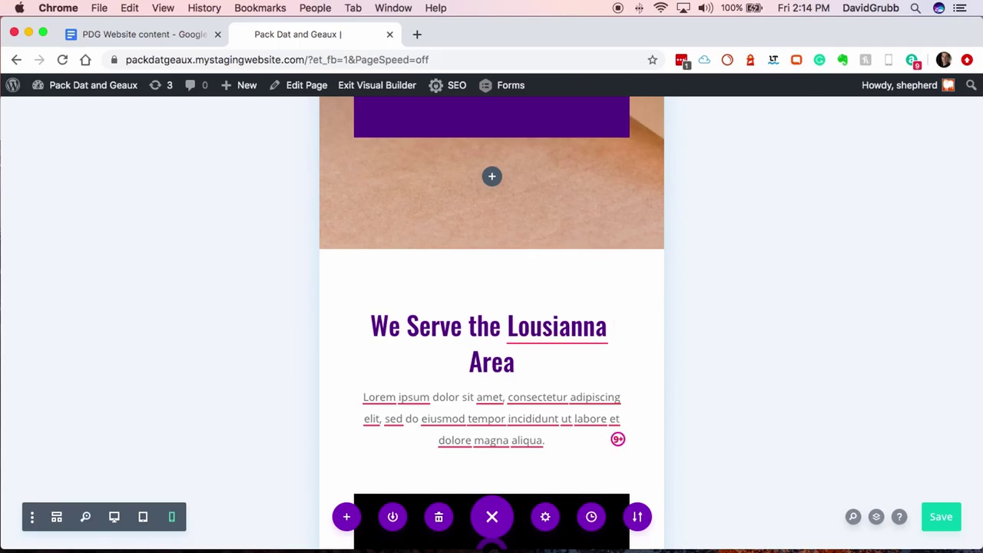
Replace "We Serve" in the service-area heading with "Moving in"
left_click(407, 325)
key("BackSpace")
key("BackSpace")
key("BackSpace")
key("Delete")
key("Delete")
key("Delete")
key("Delete")
key("Delete")
type("Moving in")
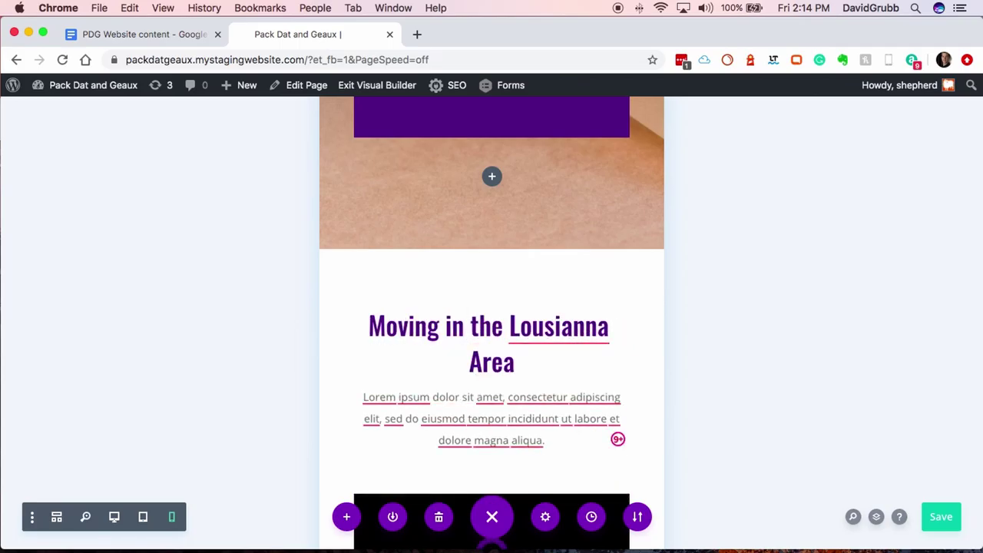
Select the word "Lousianna" in the service-area heading, and examine the phone layout down to the "Questions about moving" section
scroll(452, 391, "down", 5)
double_click(560, 139)
left_click(536, 209)
left_click(526, 284)
scroll(650, 306, "down", 10)
scroll(649, 305, "down", 15)
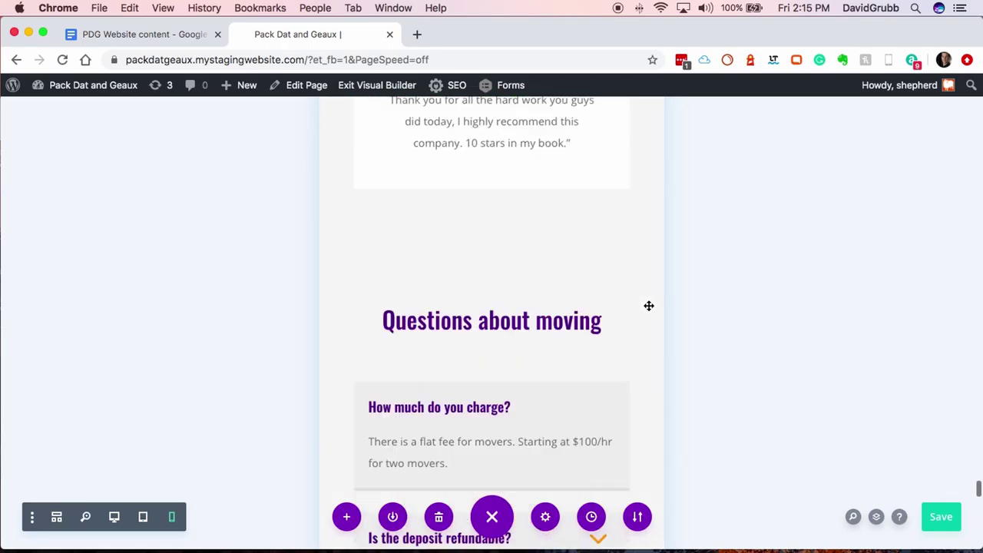
Review the phone layout from the questions section back up to the moving request steps, and save the page
scroll(642, 304, "up", 8)
scroll(638, 303, "up", 10)
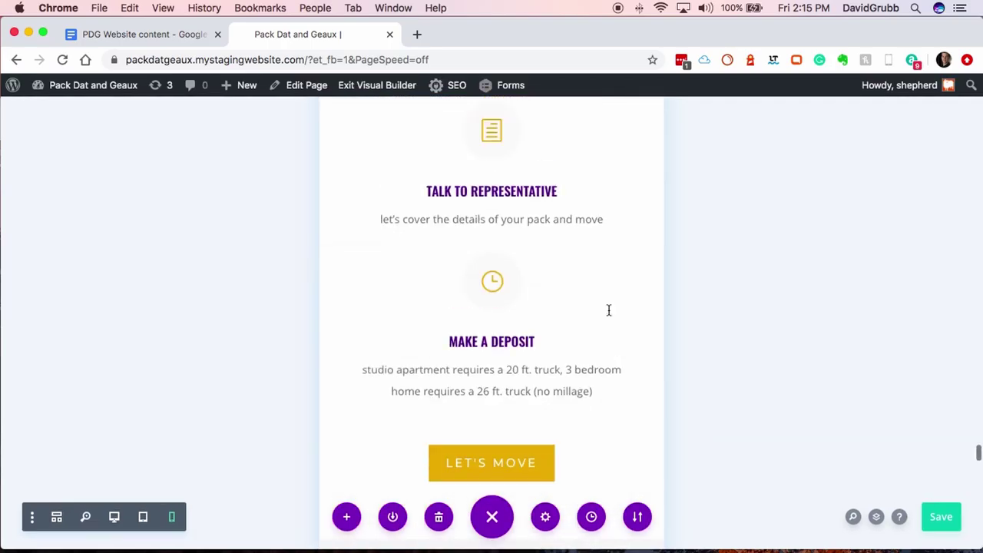
left_click(945, 516)
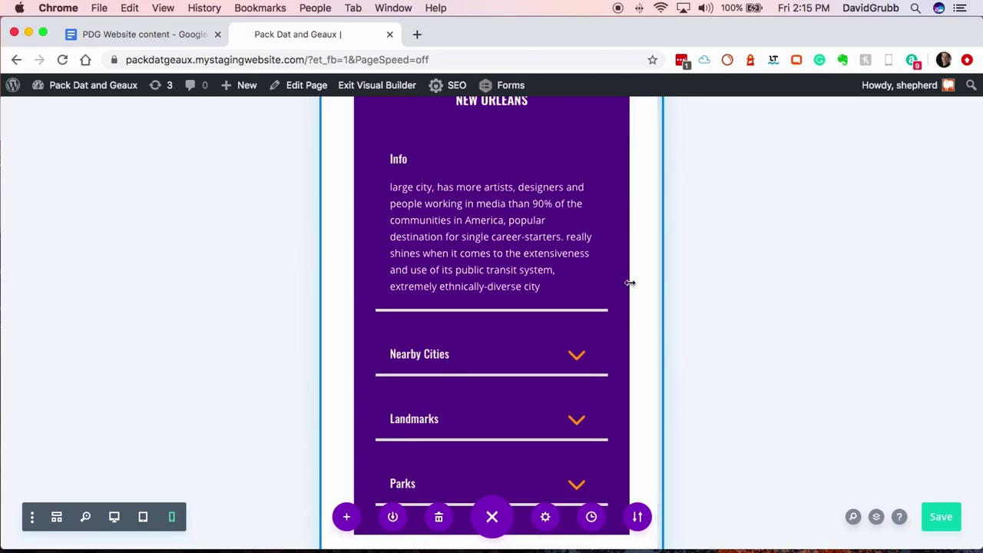
Consult the "Why?" section of the "PDG Website content" document in Google Docs and return to the home page in the visual builder
left_click(114, 34)
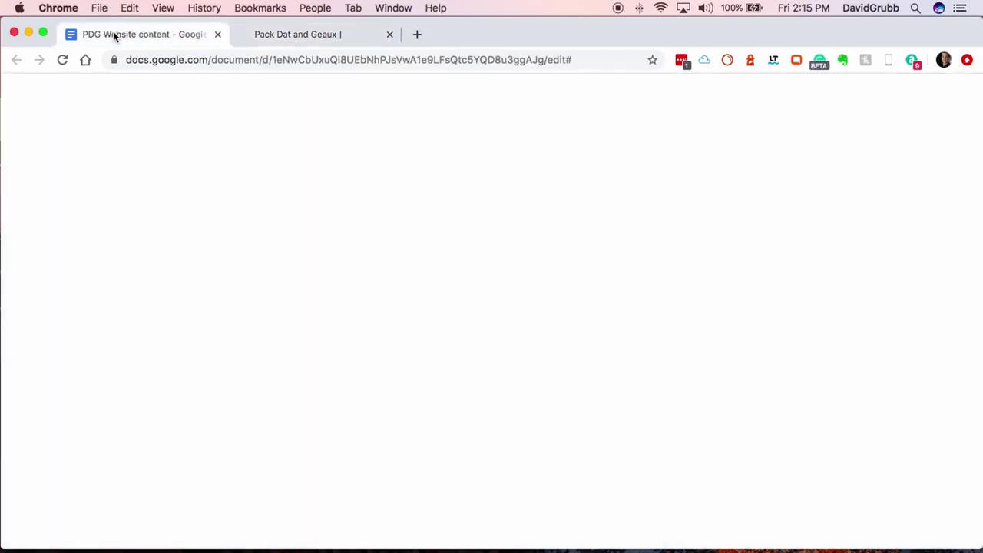
scroll(339, 259, "down", 5)
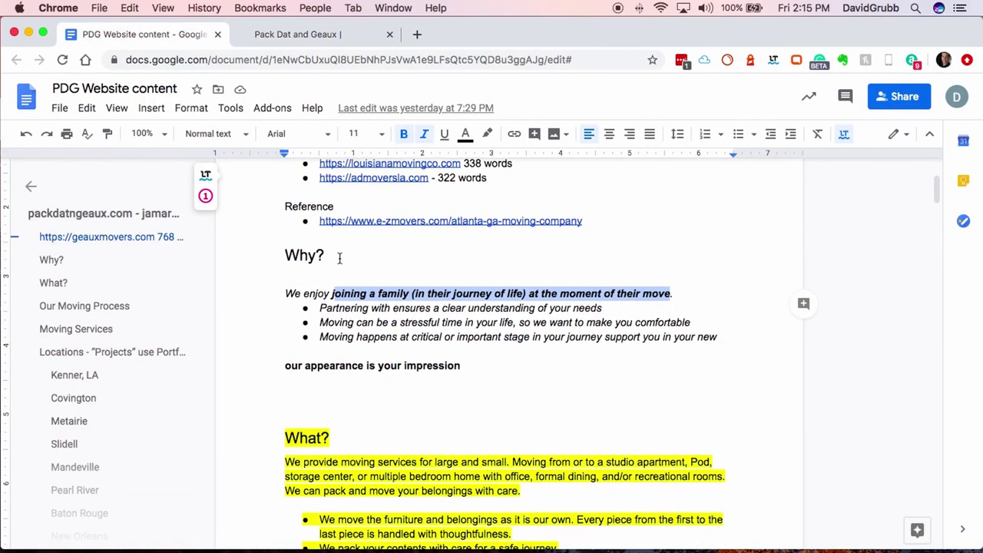
left_click(264, 34)
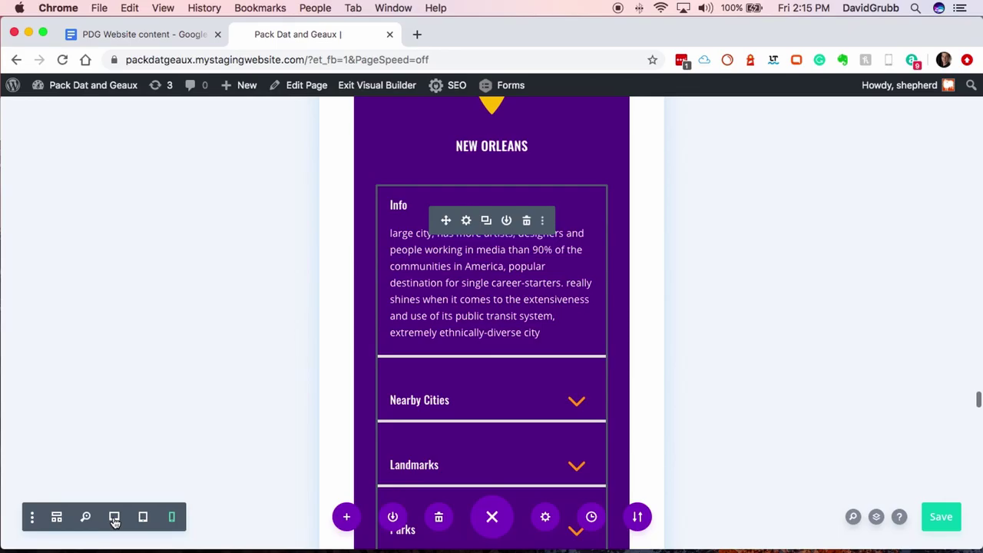
Switch the builder to desktop view and examine the city cards and the "Our Moving Process" section
left_click(113, 519)
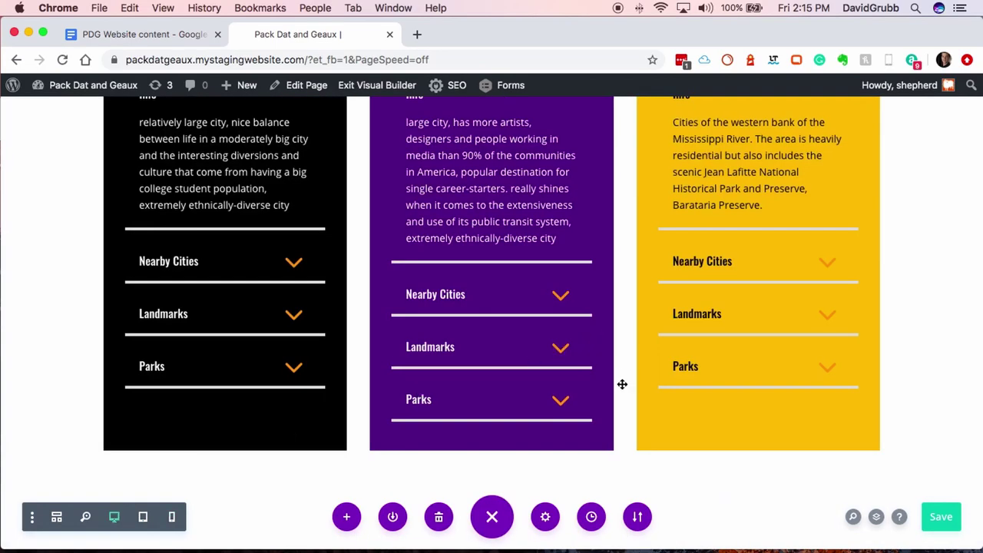
scroll(623, 384, "down", 4)
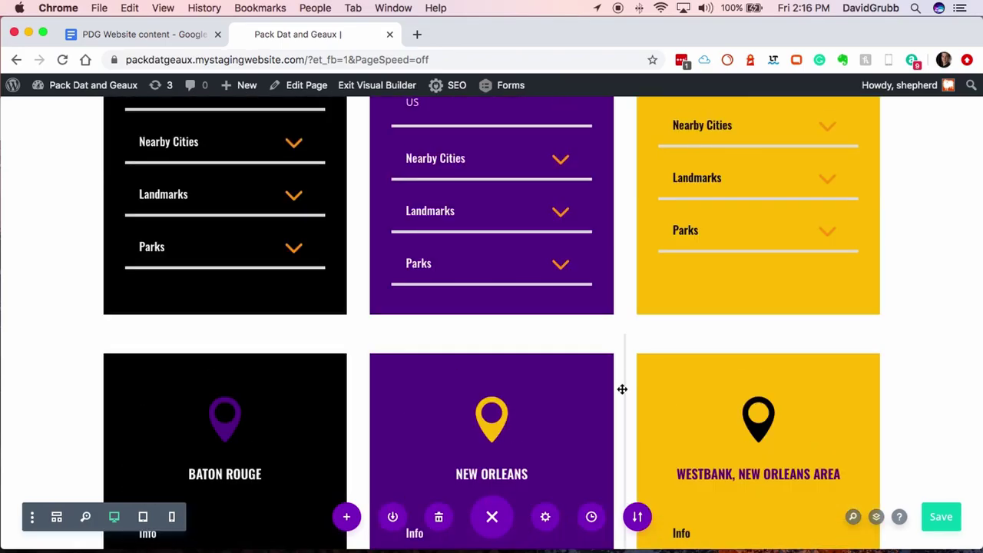
scroll(623, 389, "up", 10)
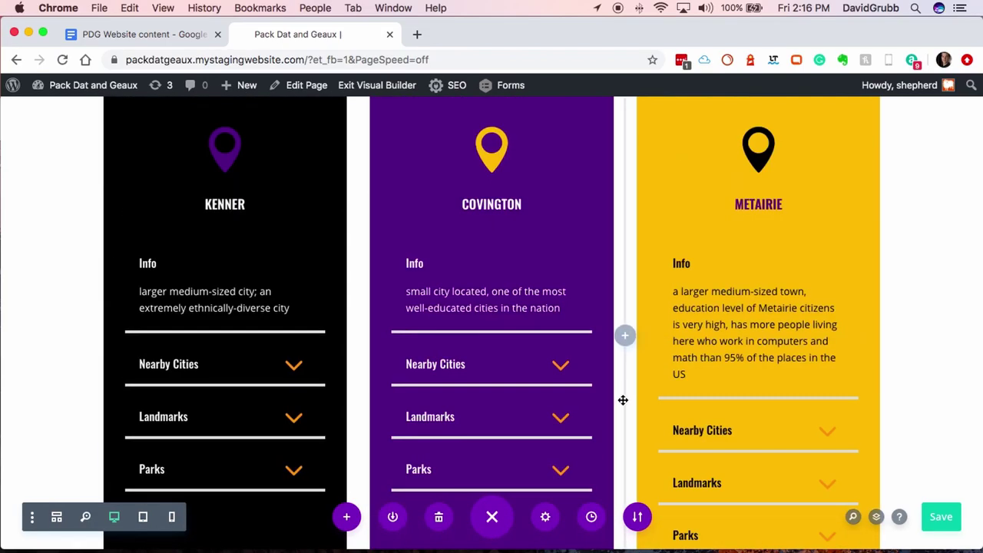
scroll(624, 401, "up", 15)
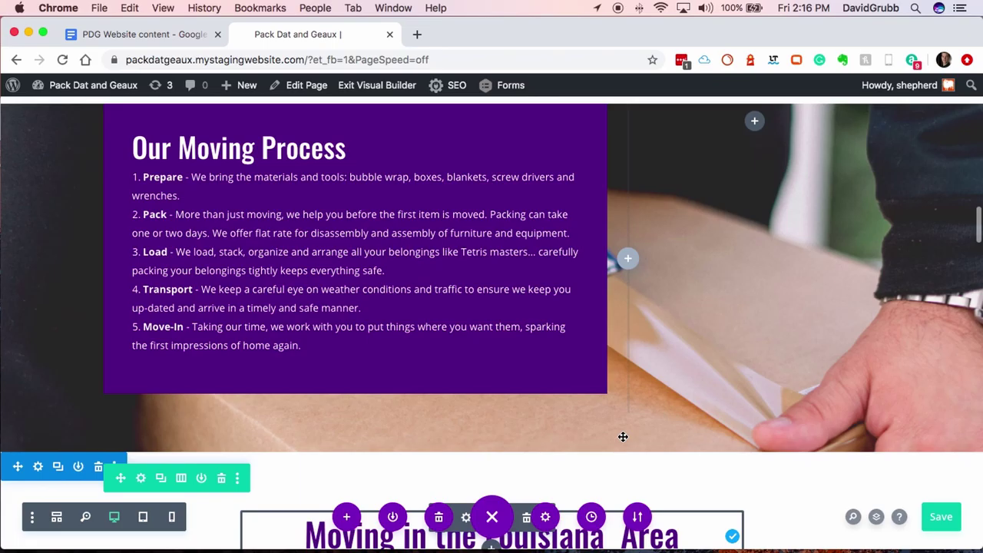
scroll(622, 446, "up", 10)
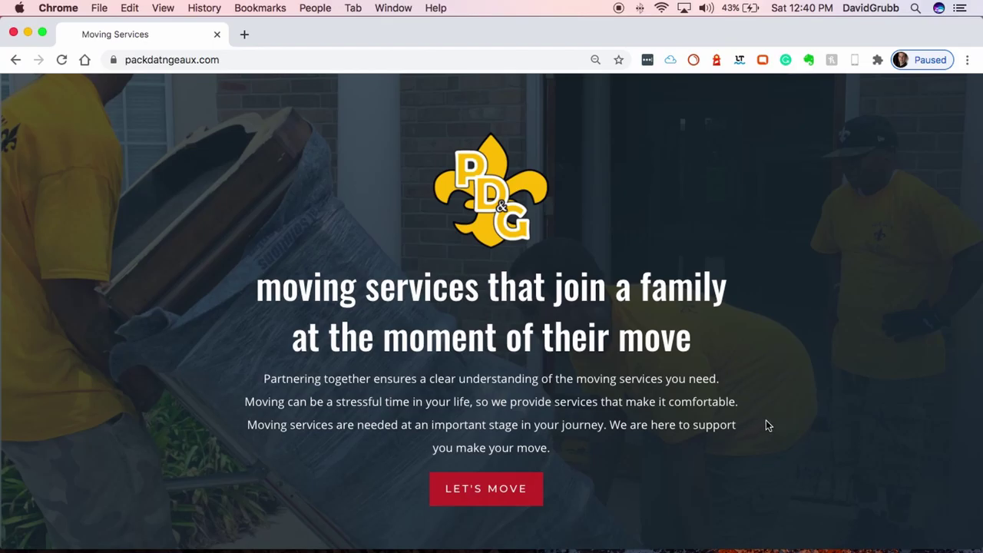
Examine the live packdatngeaux.com home page from the header through the moving services and process sections to the first city cards
scroll(767, 425, "down", 3)
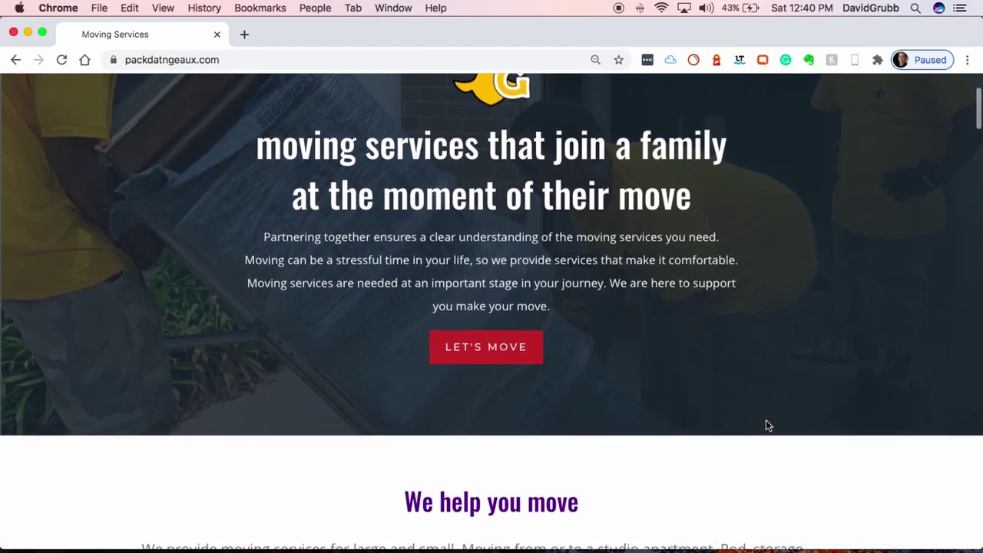
scroll(766, 425, "down", 4)
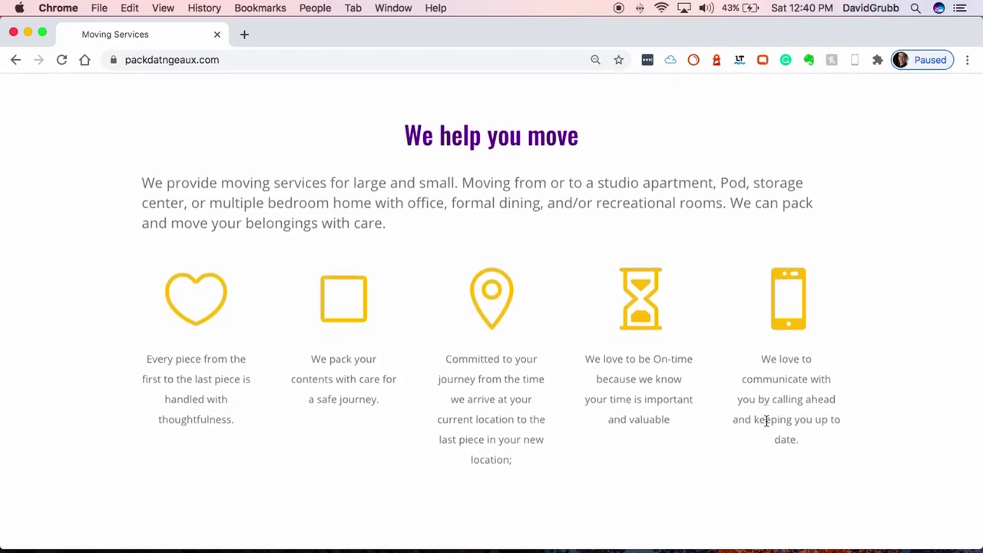
scroll(766, 425, "up", 1)
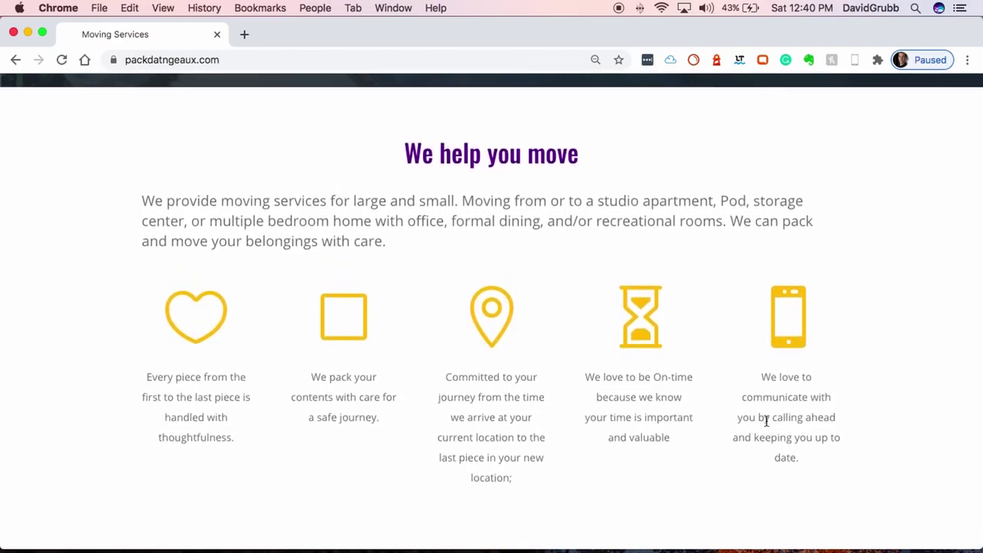
scroll(766, 422, "down", 1)
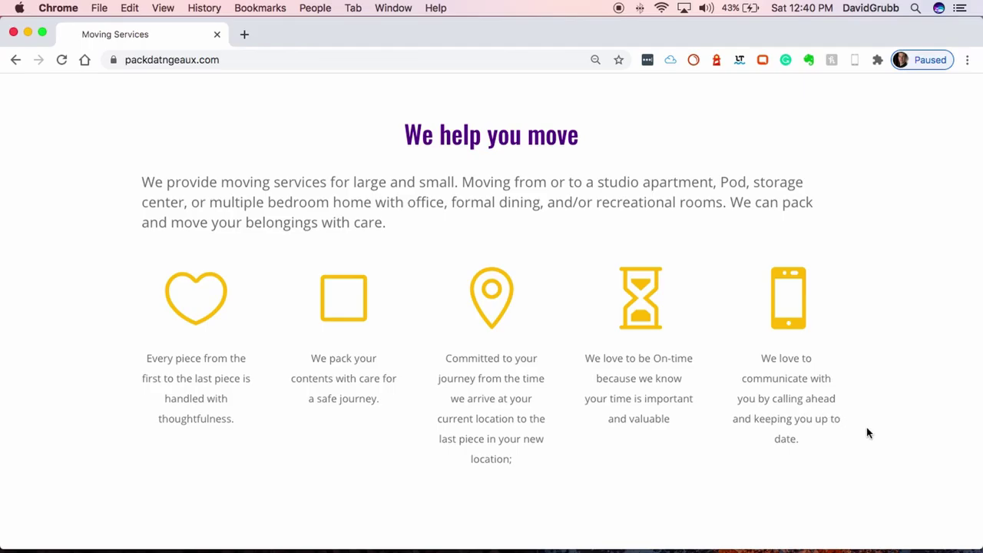
scroll(868, 433, "down", 10)
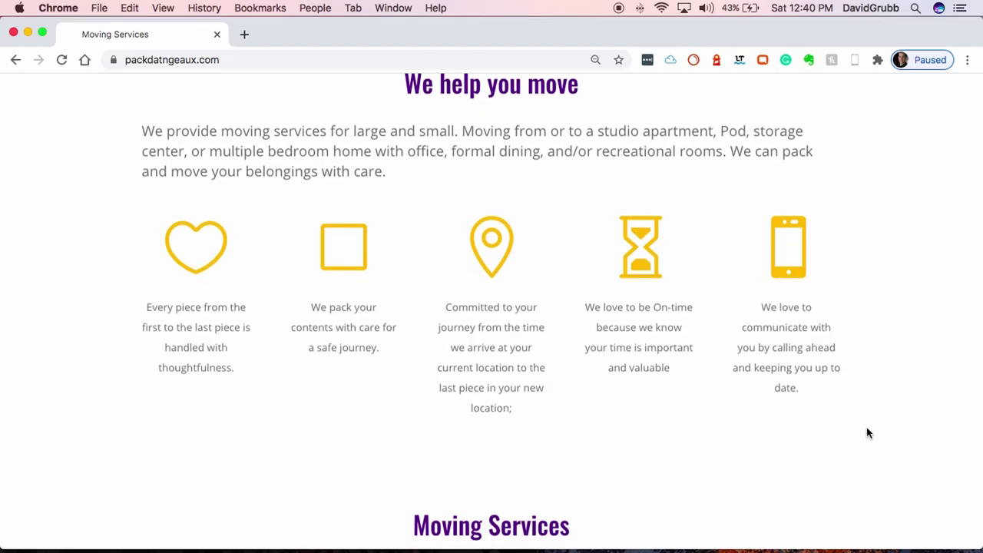
scroll(868, 432, "down", 2)
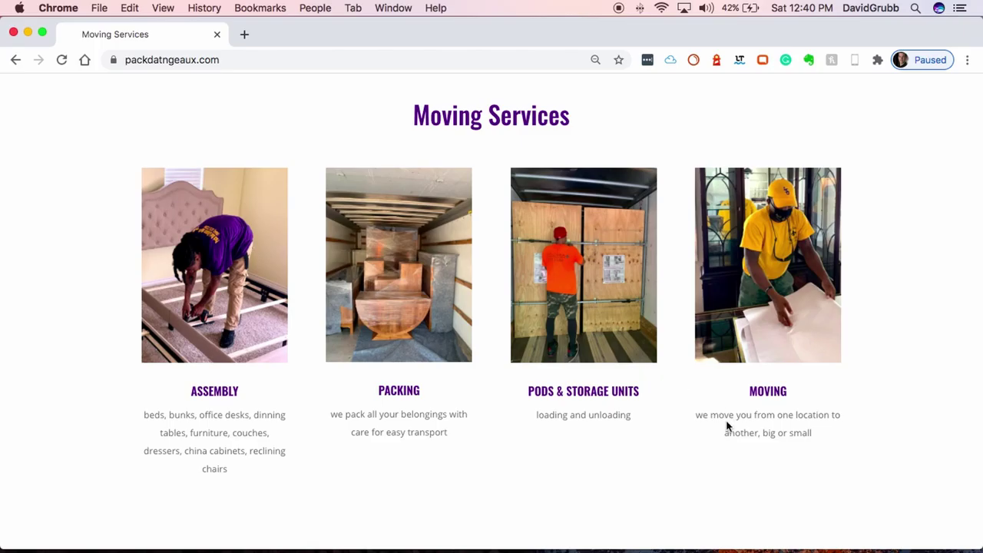
scroll(852, 464, "down", 1)
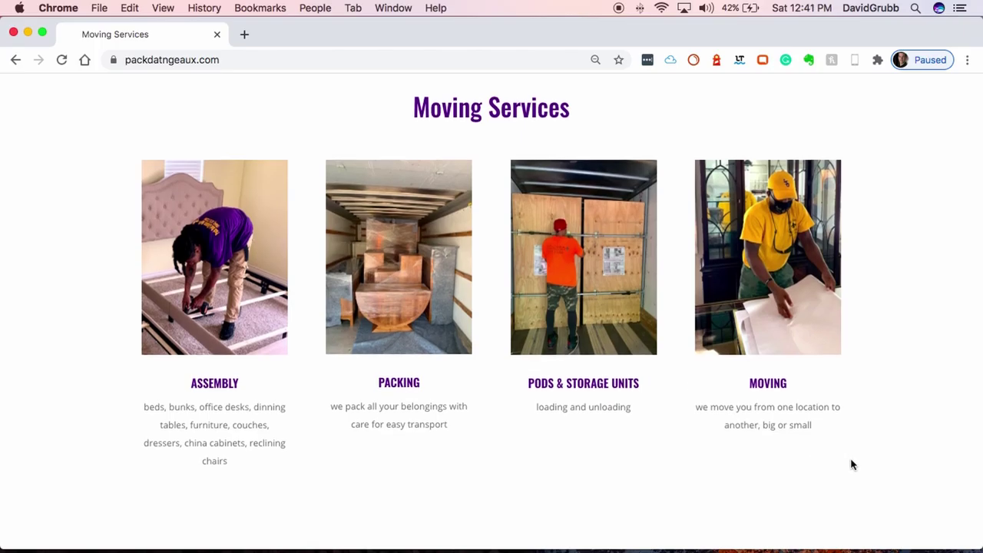
scroll(851, 465, "down", 6)
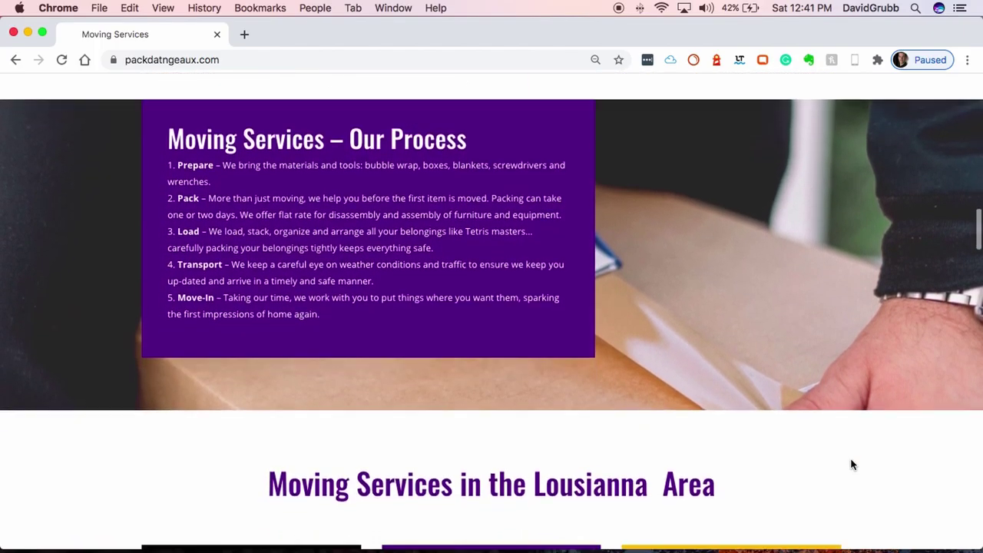
scroll(851, 464, "up", 1)
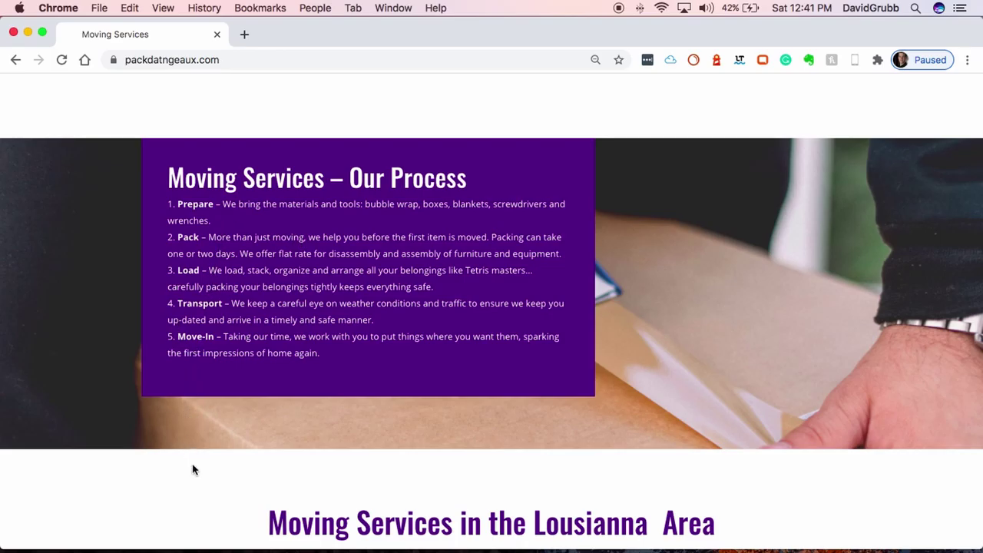
scroll(193, 469, "down", 4)
scroll(193, 470, "down", 1)
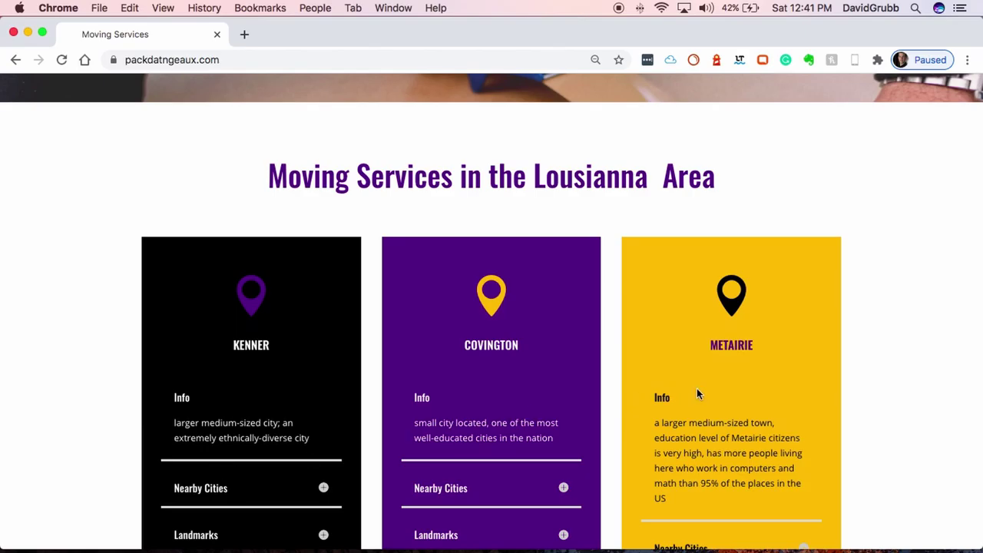
scroll(889, 424, "down", 2)
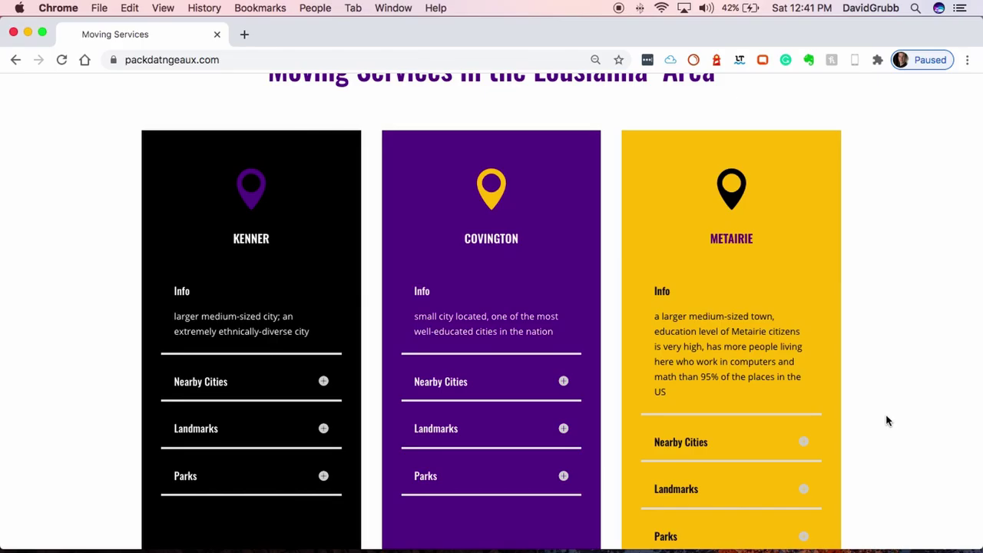
Expand Nearby Cities, Landmarks and Parks in the Covington card, and look over the remaining city cards
left_click(435, 384)
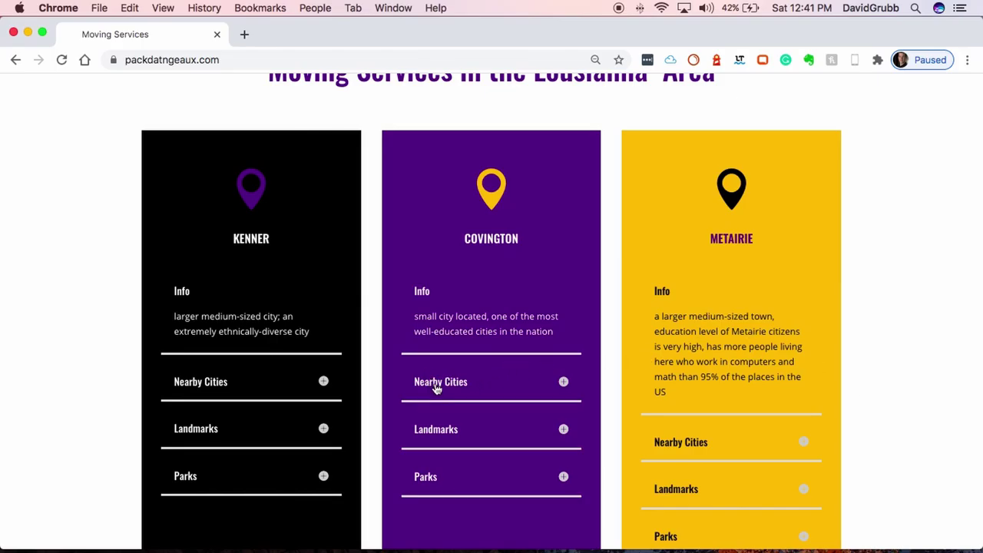
left_click(436, 426)
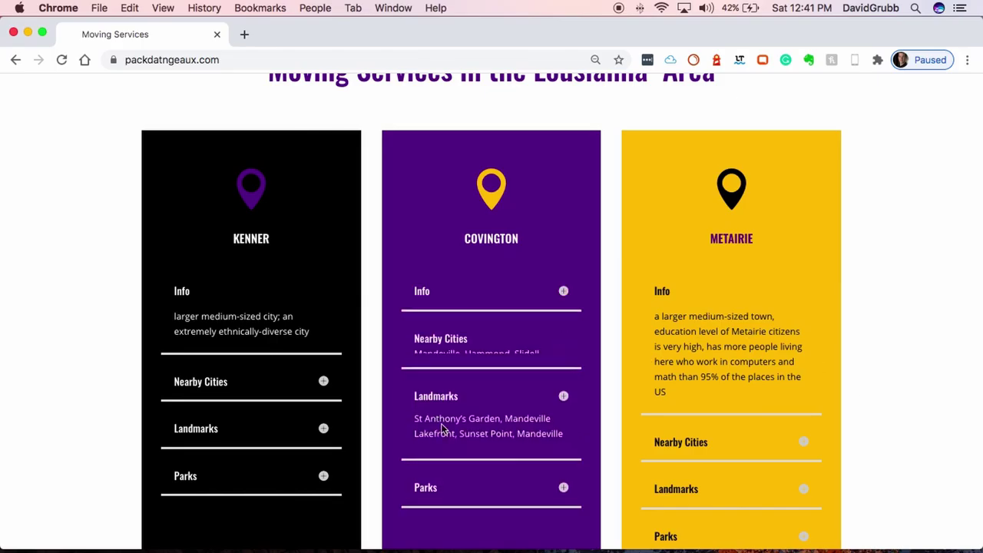
scroll(874, 456, "down", 2)
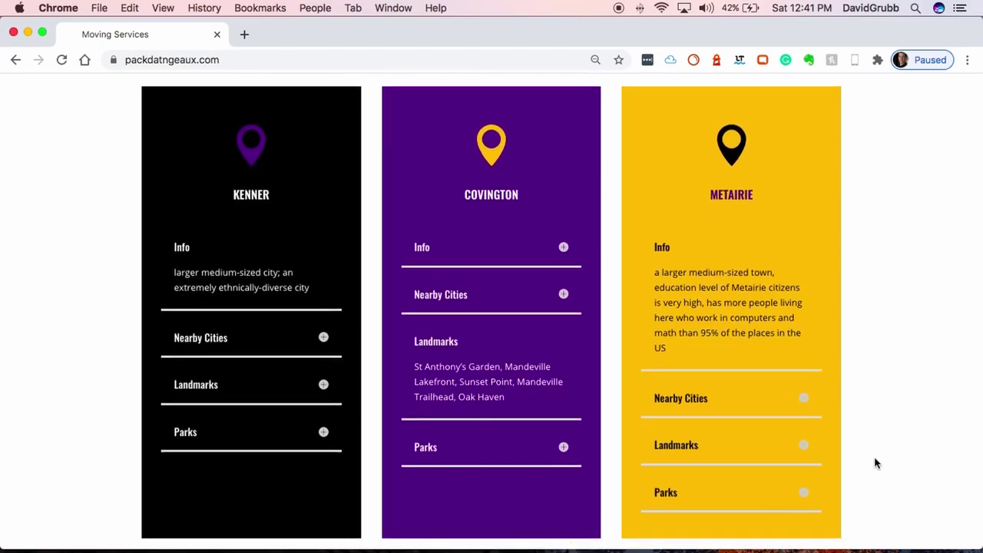
left_click(450, 410)
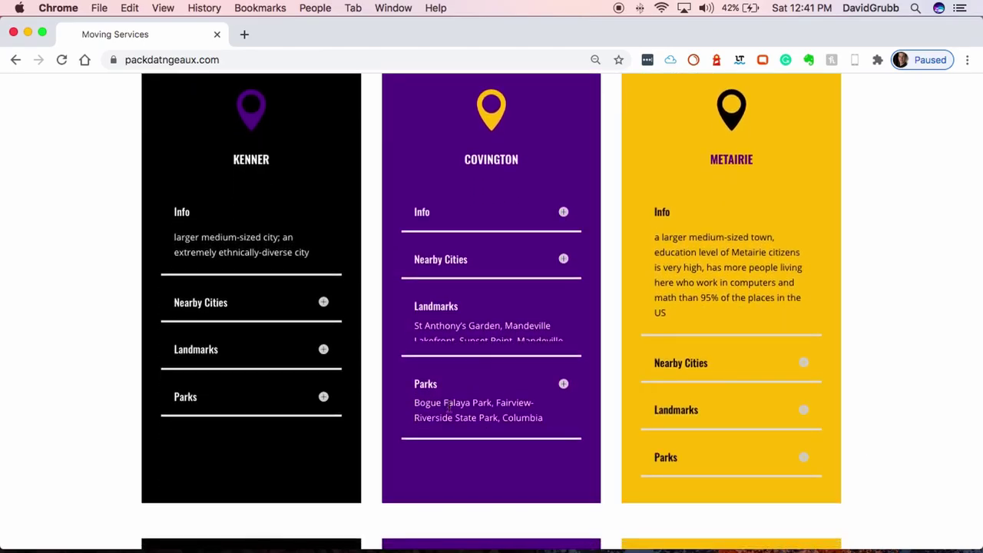
scroll(864, 452, "down", 5)
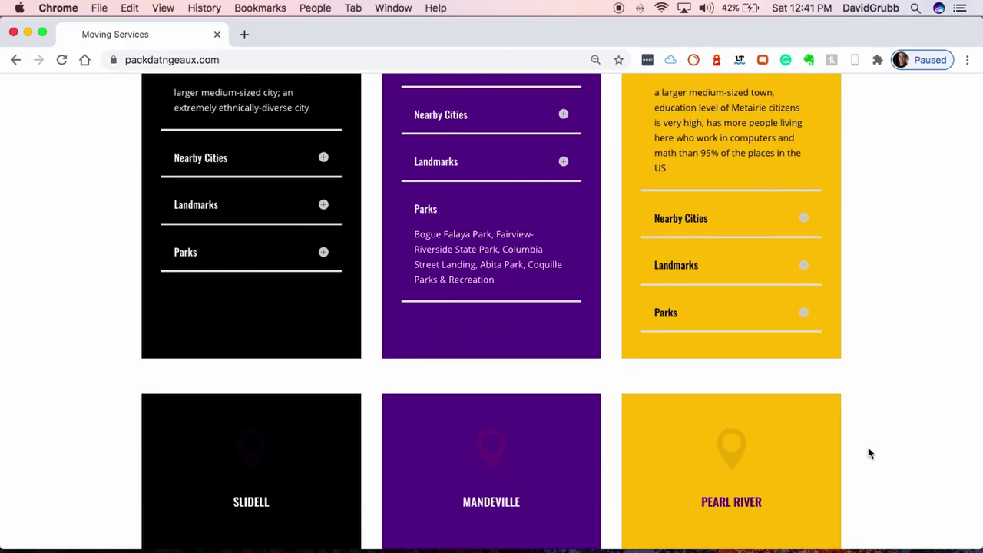
scroll(868, 453, "down", 7)
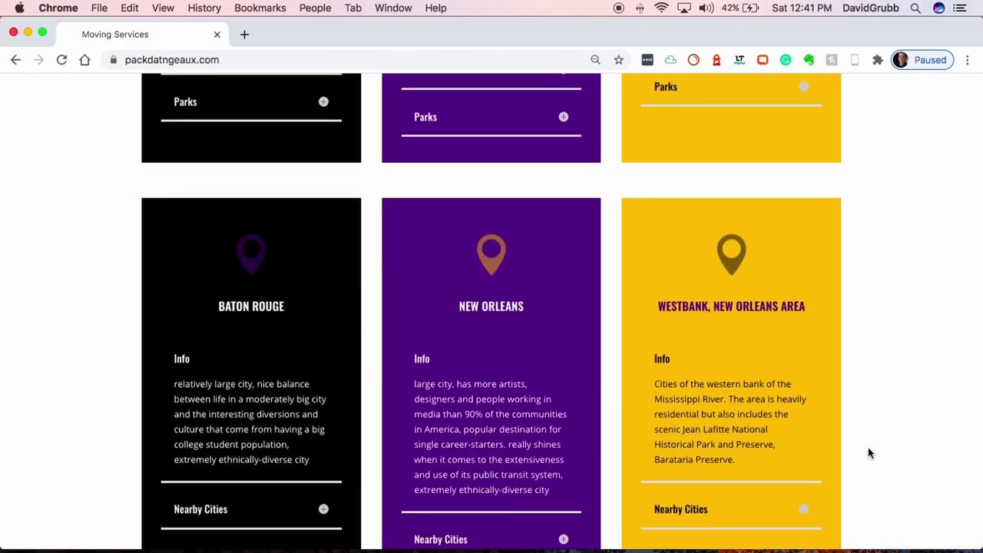
scroll(869, 453, "down", 6)
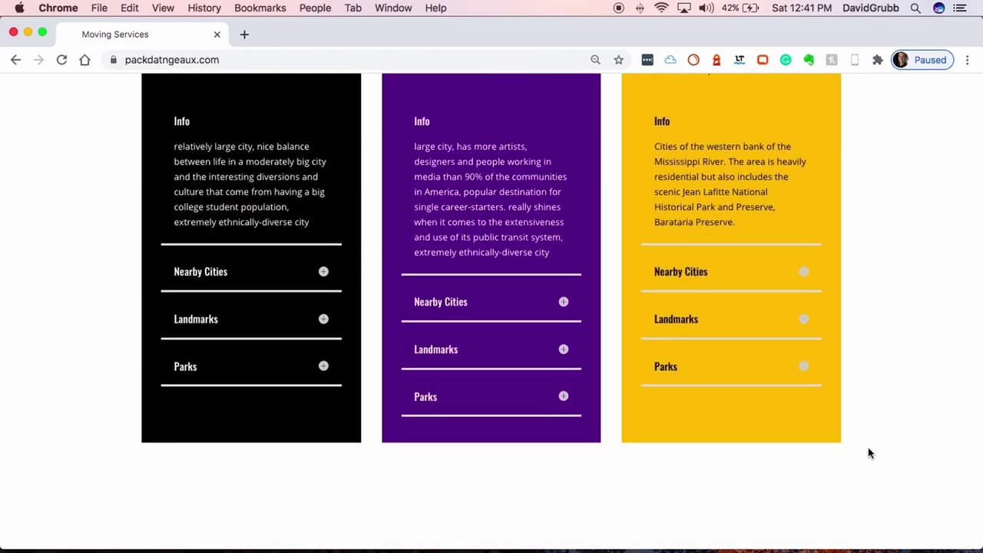
Examine the "How to request moving services?" steps, the customer reviews and the "Questions about moving services" section
scroll(869, 453, "down", 1)
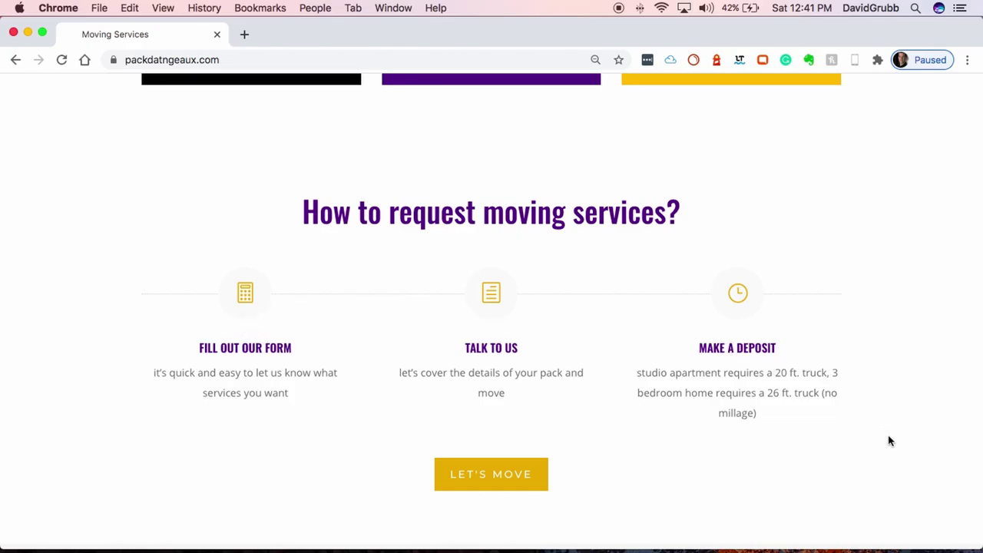
scroll(890, 441, "down", 1)
scroll(889, 441, "up", 1)
scroll(889, 441, "down", 1)
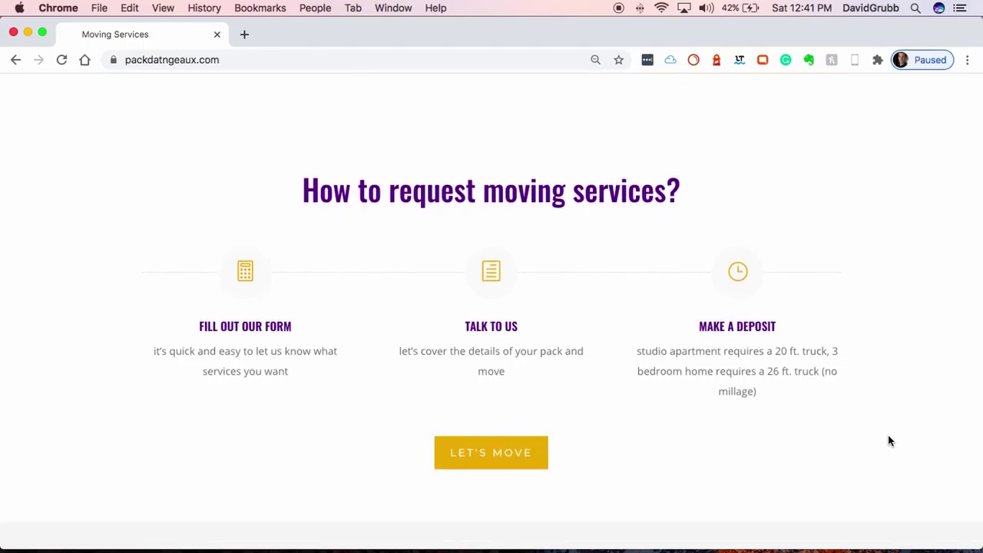
scroll(890, 441, "down", 5)
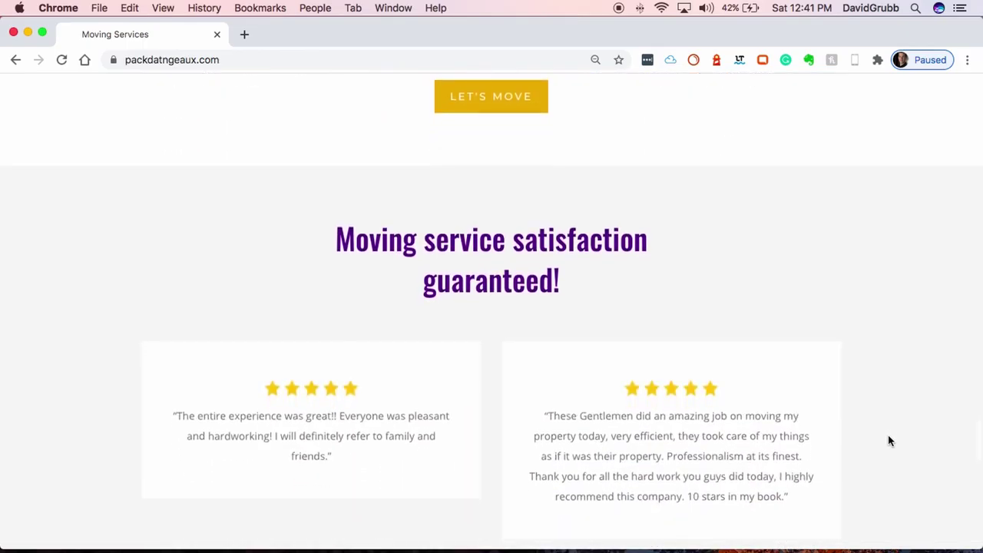
scroll(863, 364, "up", 1)
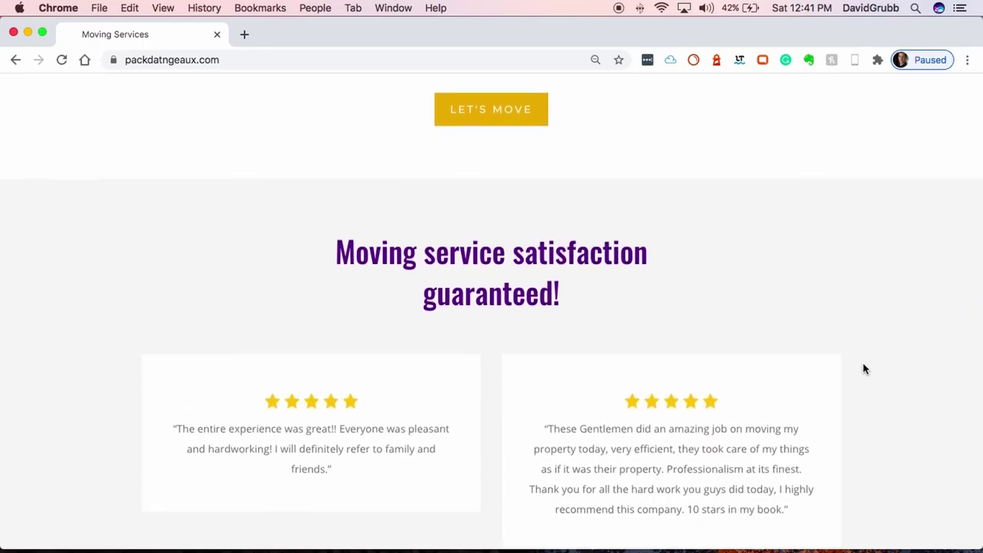
scroll(865, 369, "down", 2)
scroll(865, 369, "down", 5)
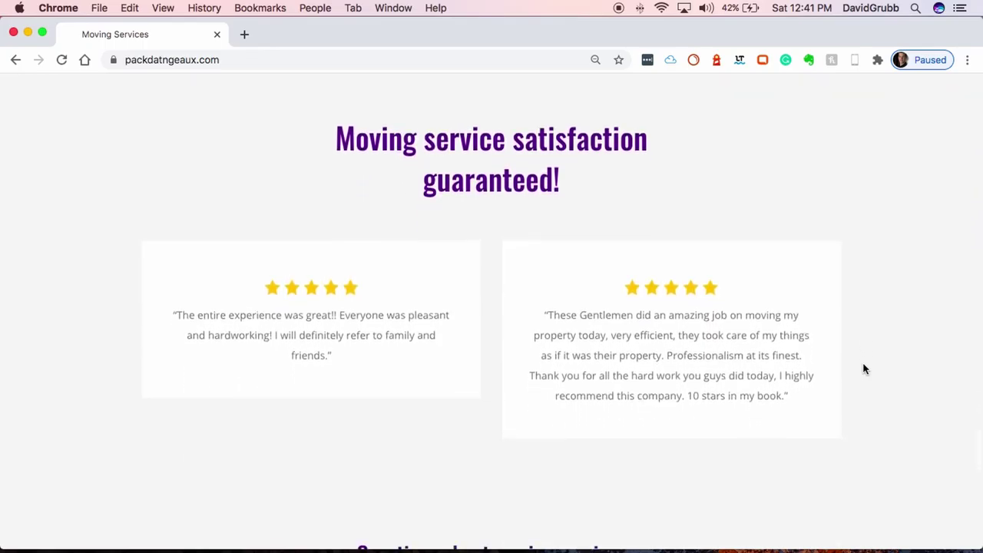
scroll(863, 365, "down", 4)
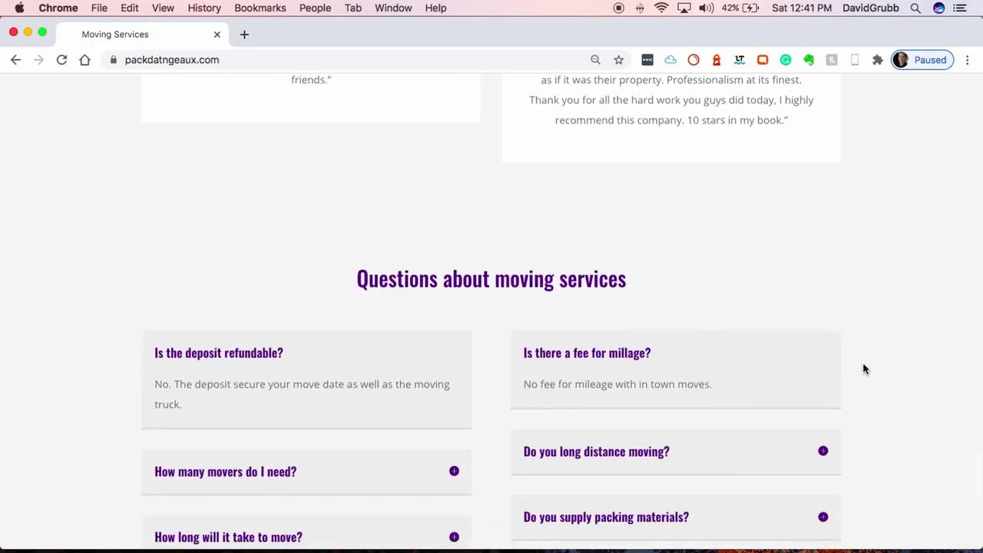
scroll(898, 415, "down", 1)
scroll(896, 417, "down", 1)
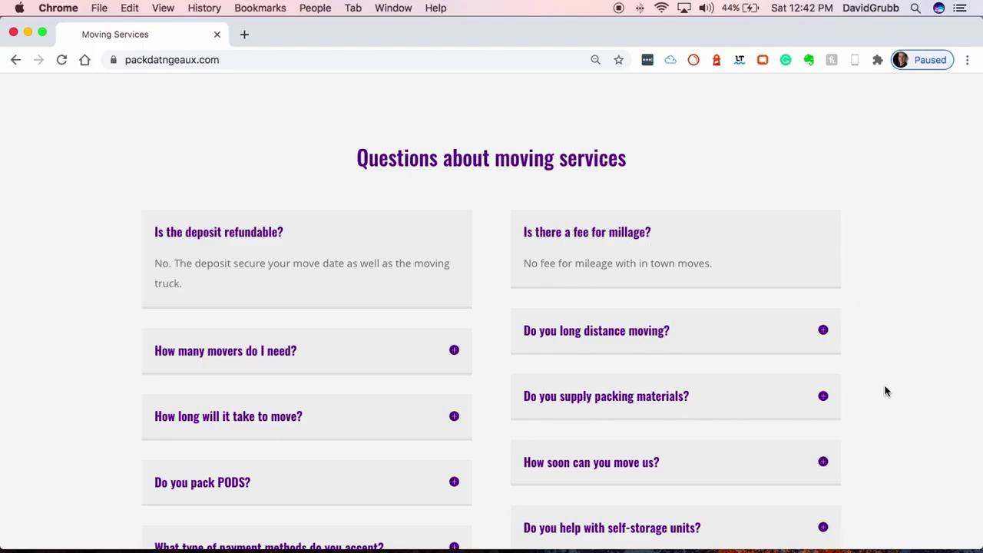
Look over the remaining moving questions and open the Let's Move page from the "Are you ready for a moving service partner!" section
scroll(889, 432, "down", 5)
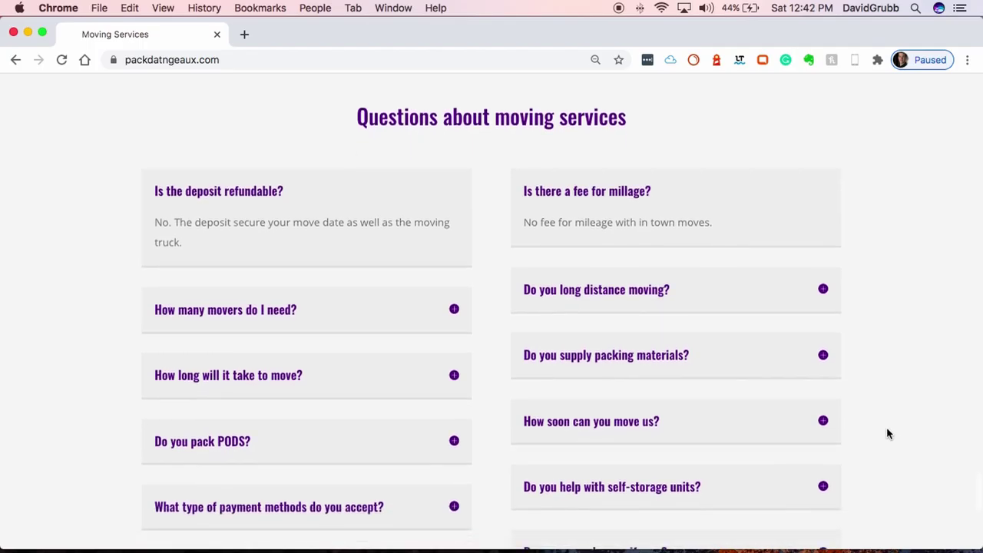
scroll(889, 434, "down", 5)
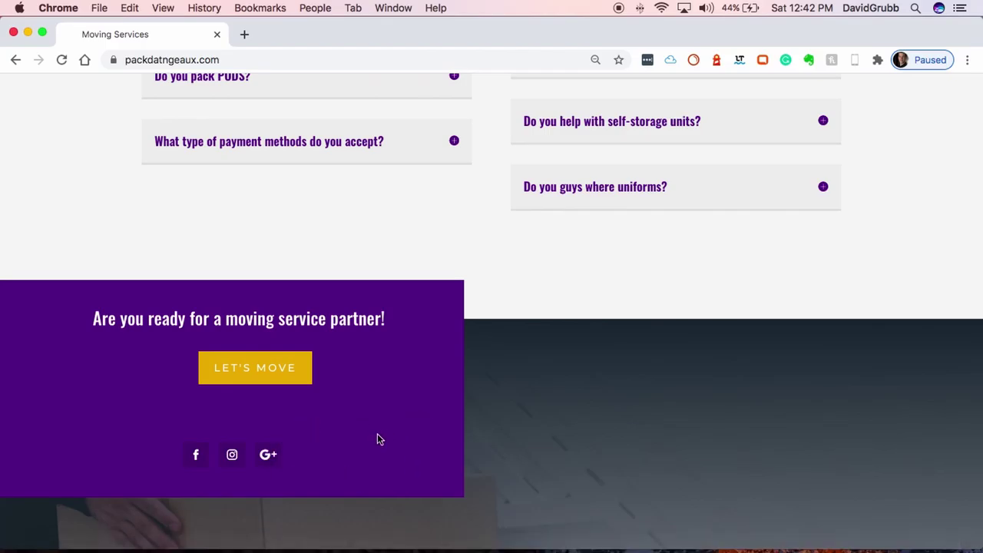
left_click(280, 377)
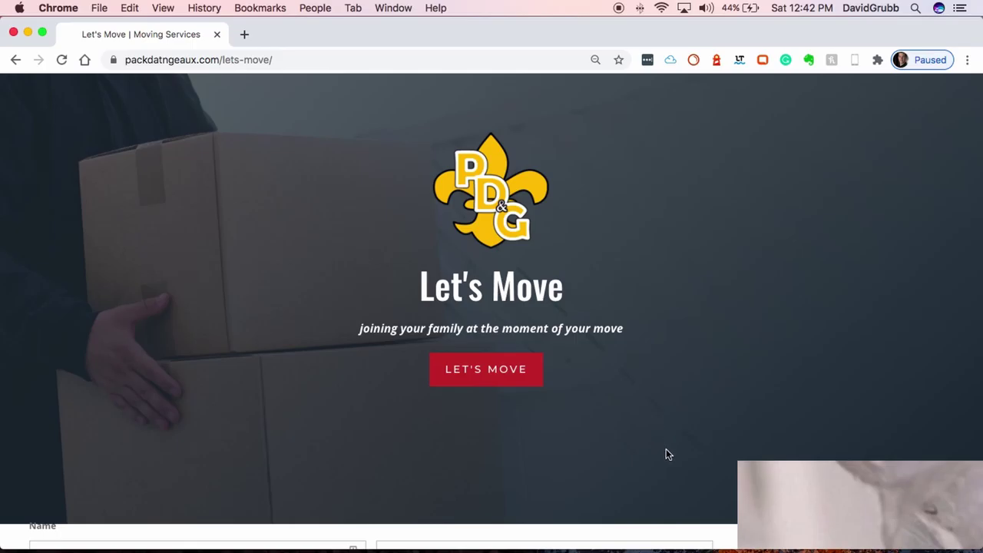
Examine the upper part of the Let's Move request form and answer "How excited about this move are you?" with Great
scroll(667, 455, "down", 2)
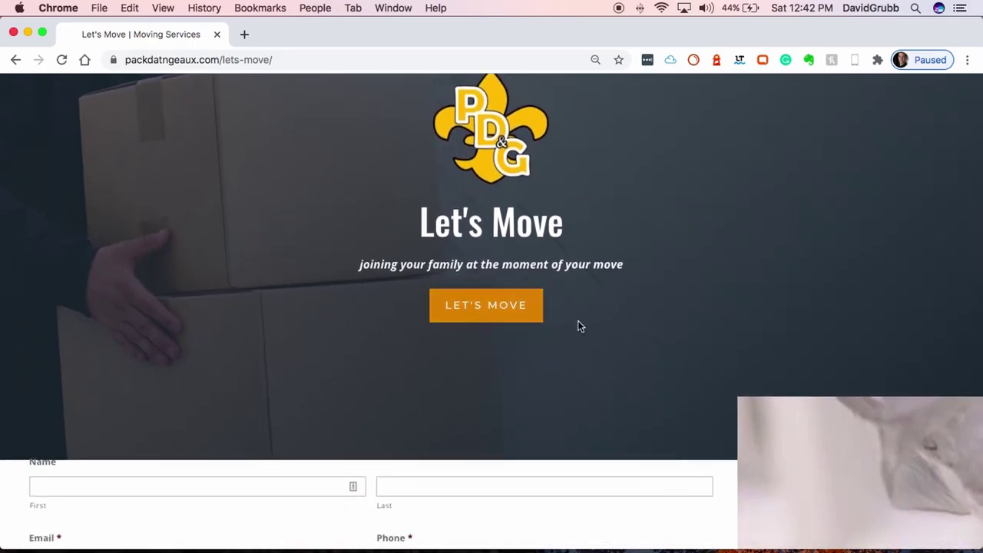
scroll(607, 364, "down", 4)
scroll(607, 364, "down", 6)
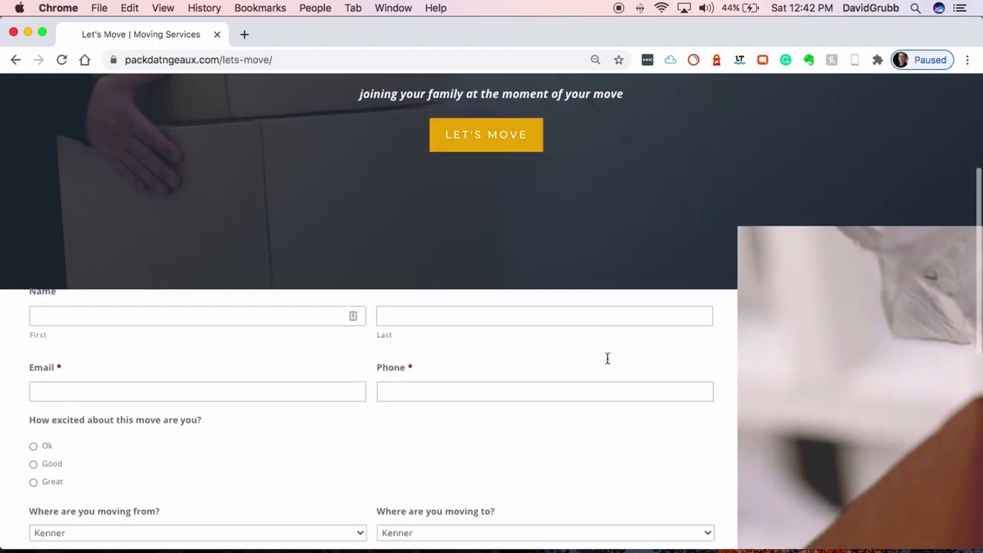
scroll(607, 363, "down", 3)
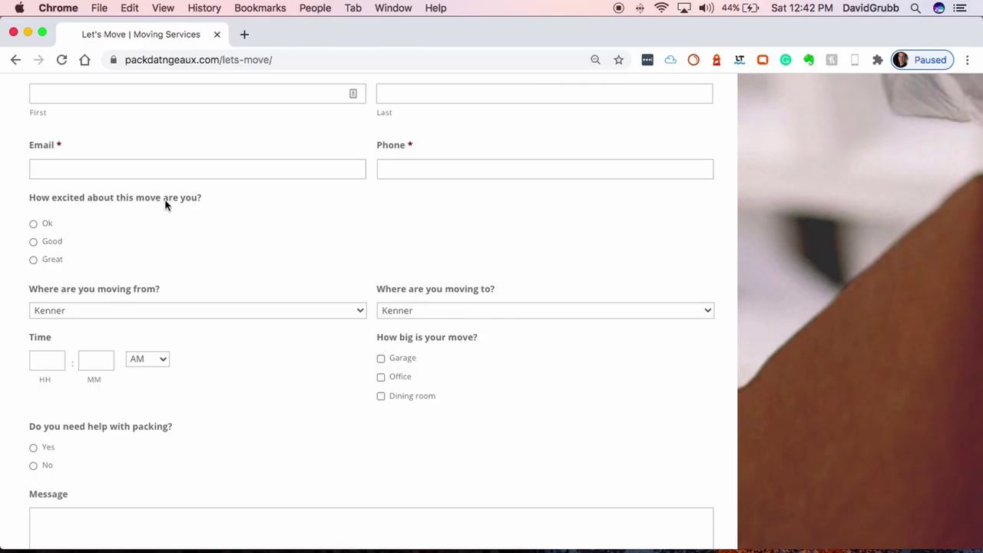
left_click(33, 259)
Examine the rest of the request form from the moving locations to the message field, and return to the page header
scroll(698, 413, "down", 5)
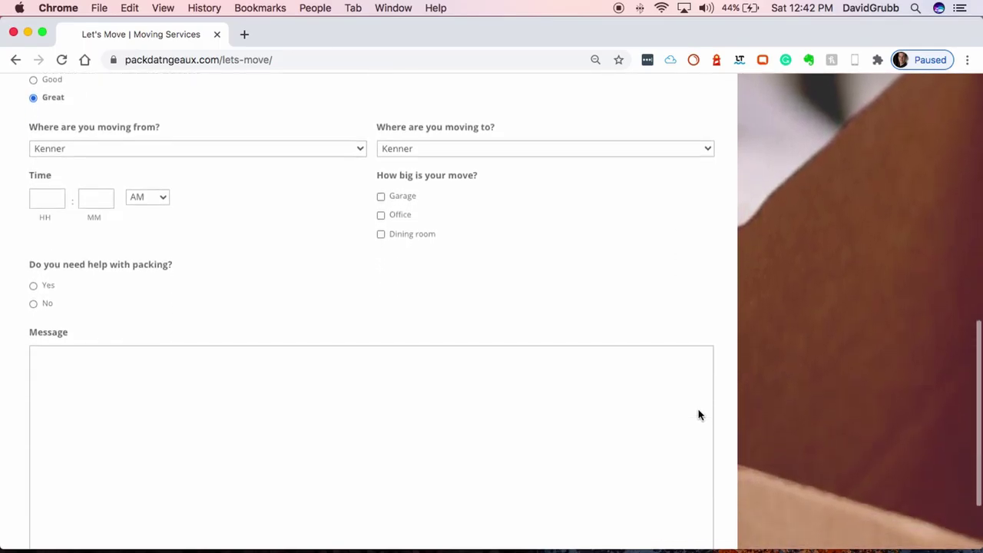
scroll(699, 409, "down", 2)
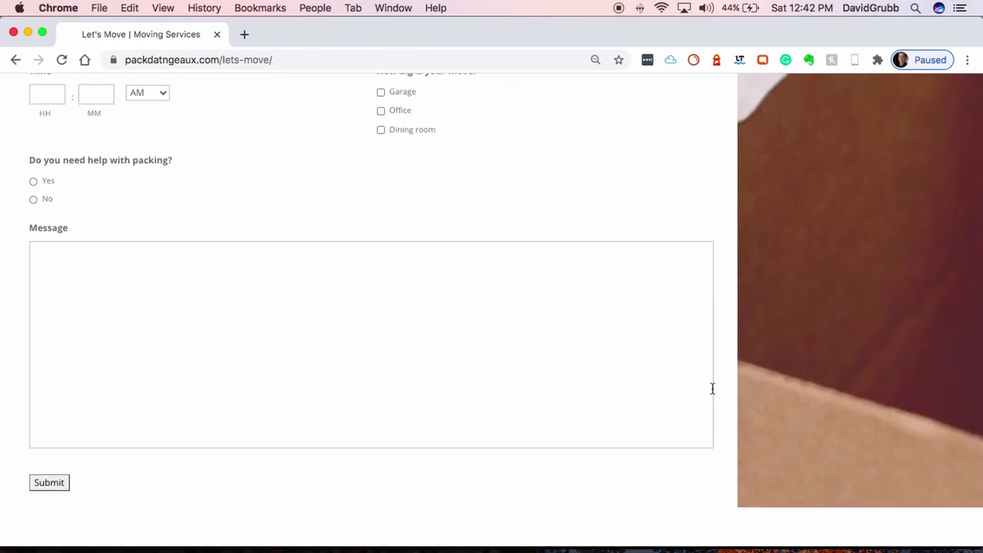
scroll(711, 393, "up", 7)
scroll(712, 388, "up", 12)
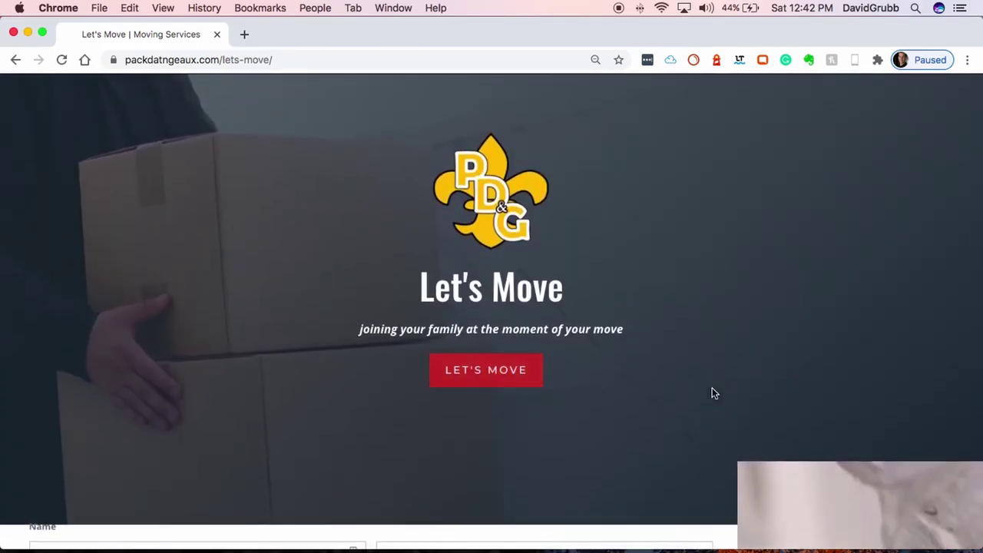